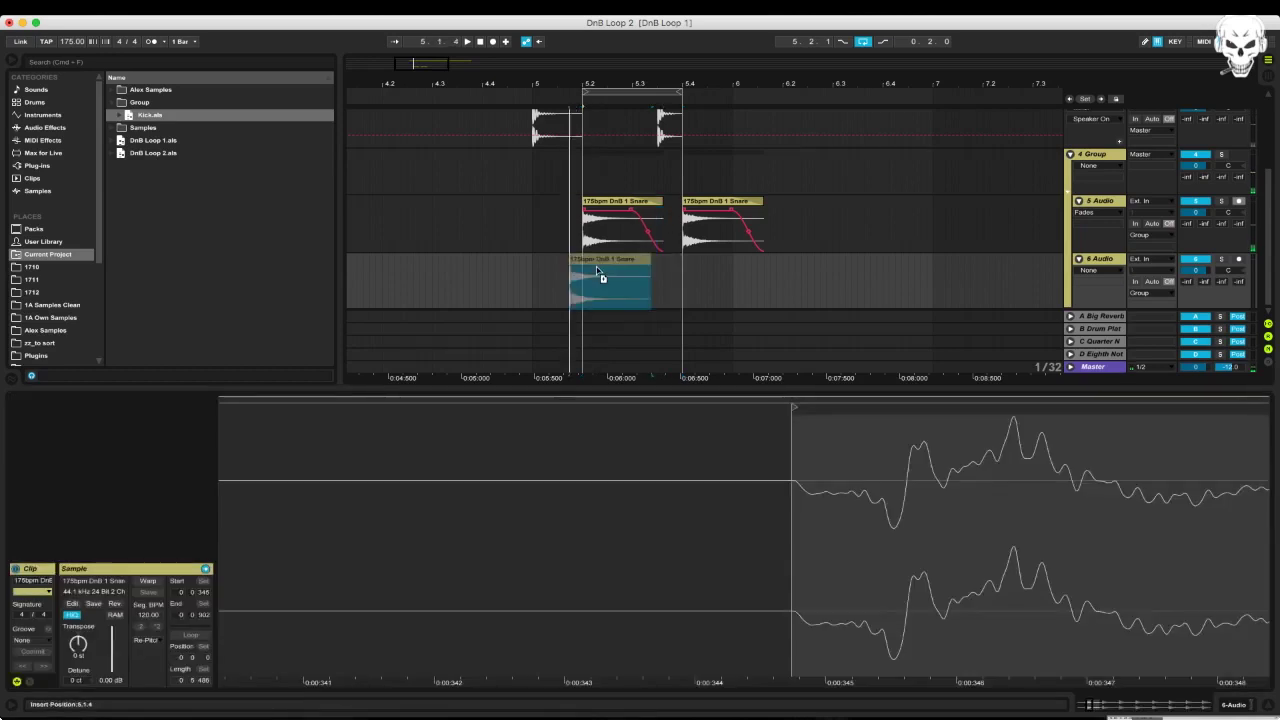
Solo the 6 Audio track holding the copied snare, find Saturator in the browser and add it to that track
click(1214, 259)
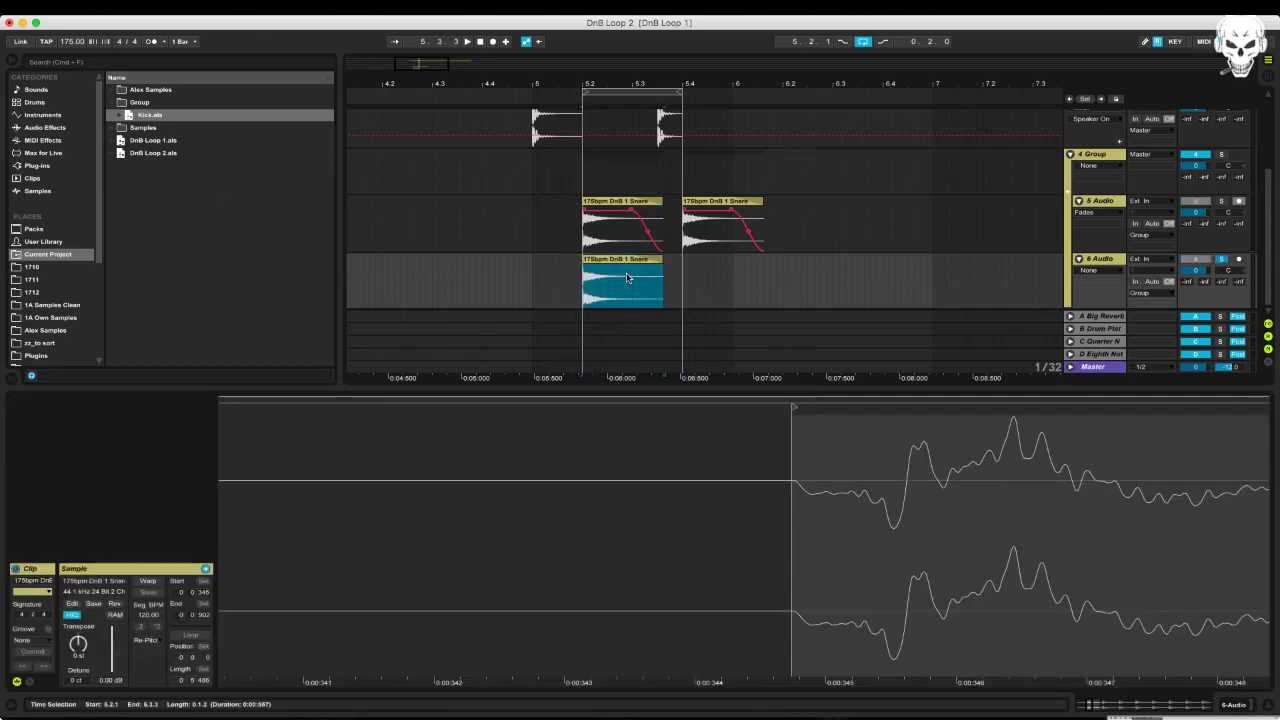
key(super+f)
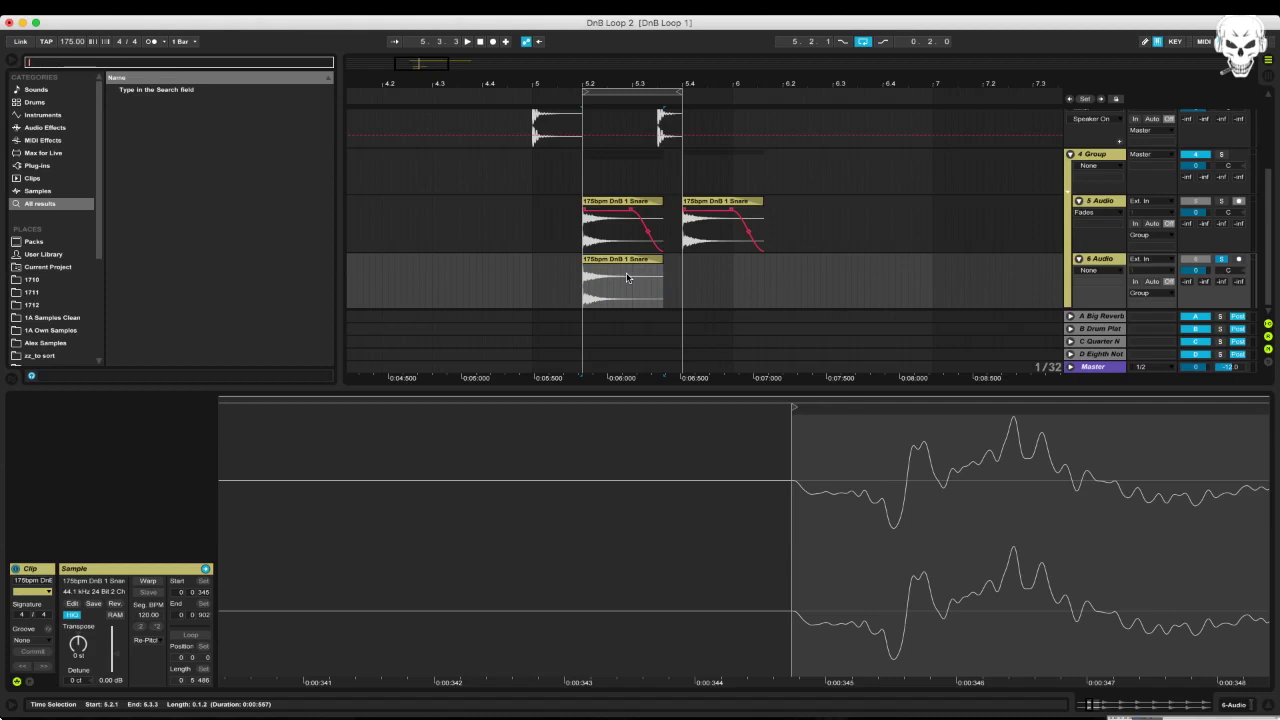
text(sa)
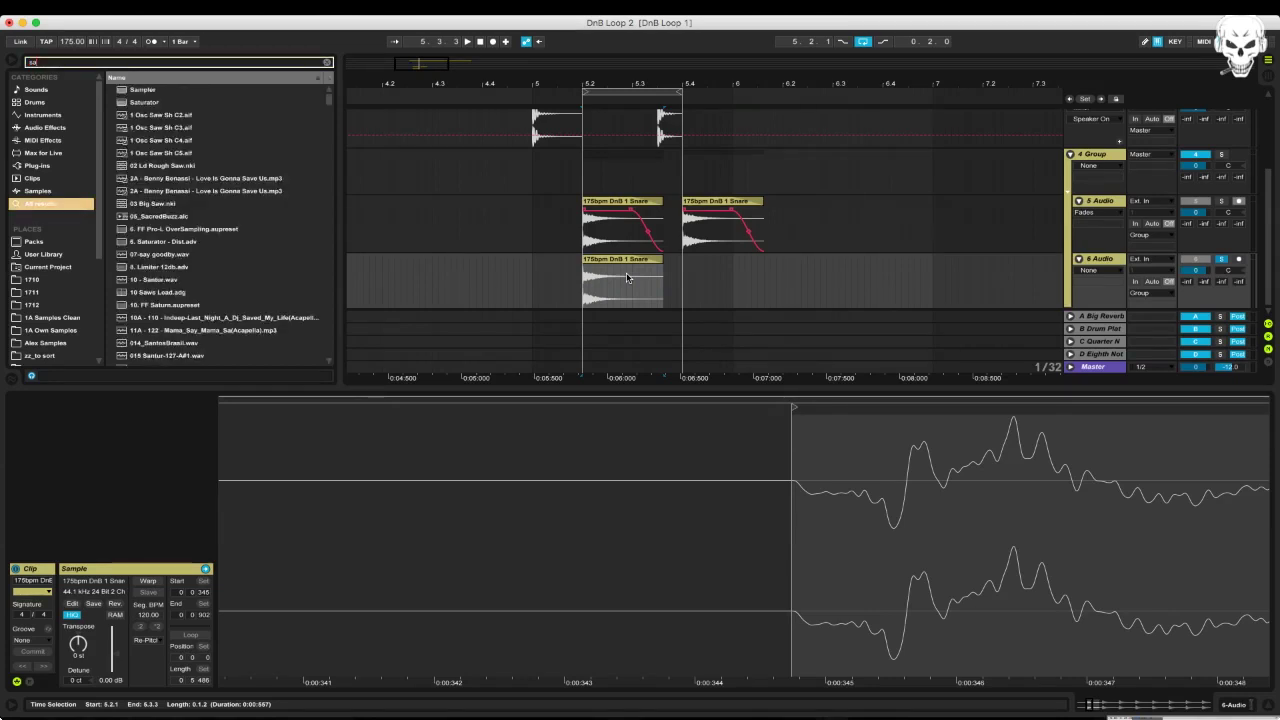
click(135, 92)
drag(137, 102, 499, 202)
drag(633, 313, 623, 277)
click(1198, 337)
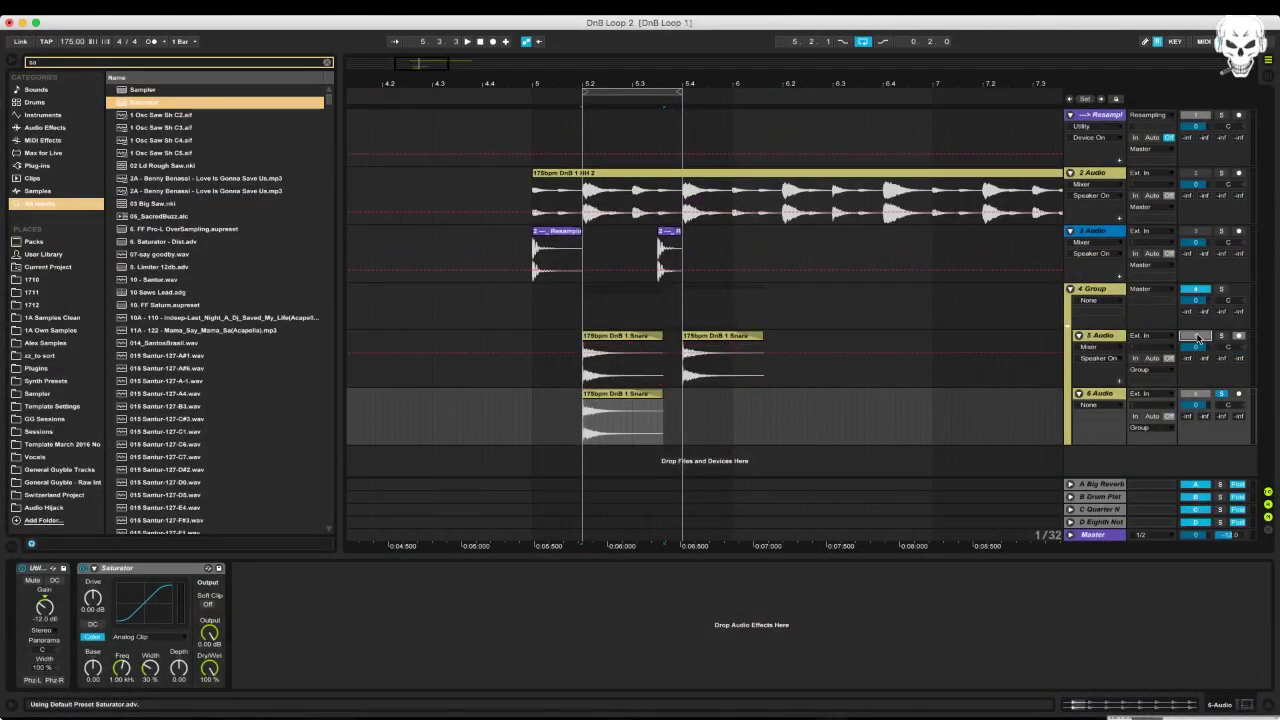
Set the Saturator to Hard Curve with Soft Clip on and 36 dB of drive, and place it before the Utility
click(132, 637)
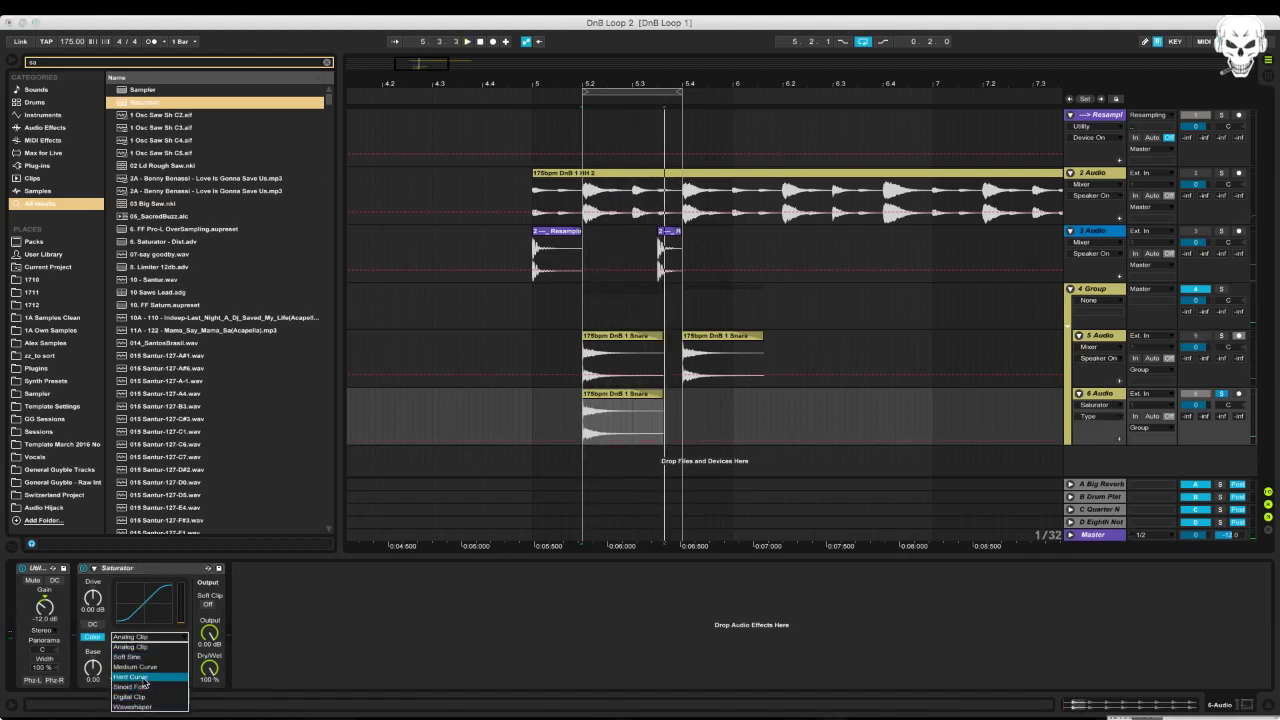
click(130, 677)
click(207, 604)
drag(140, 570, 31, 546)
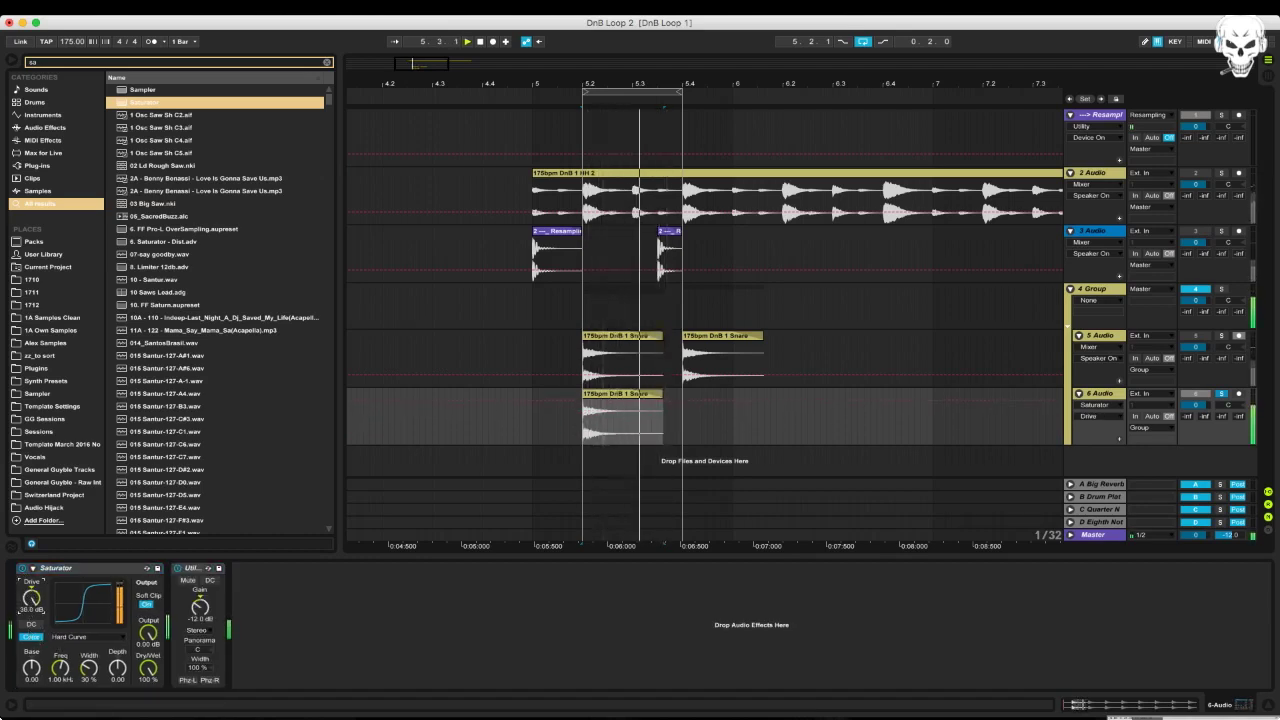
key(space)
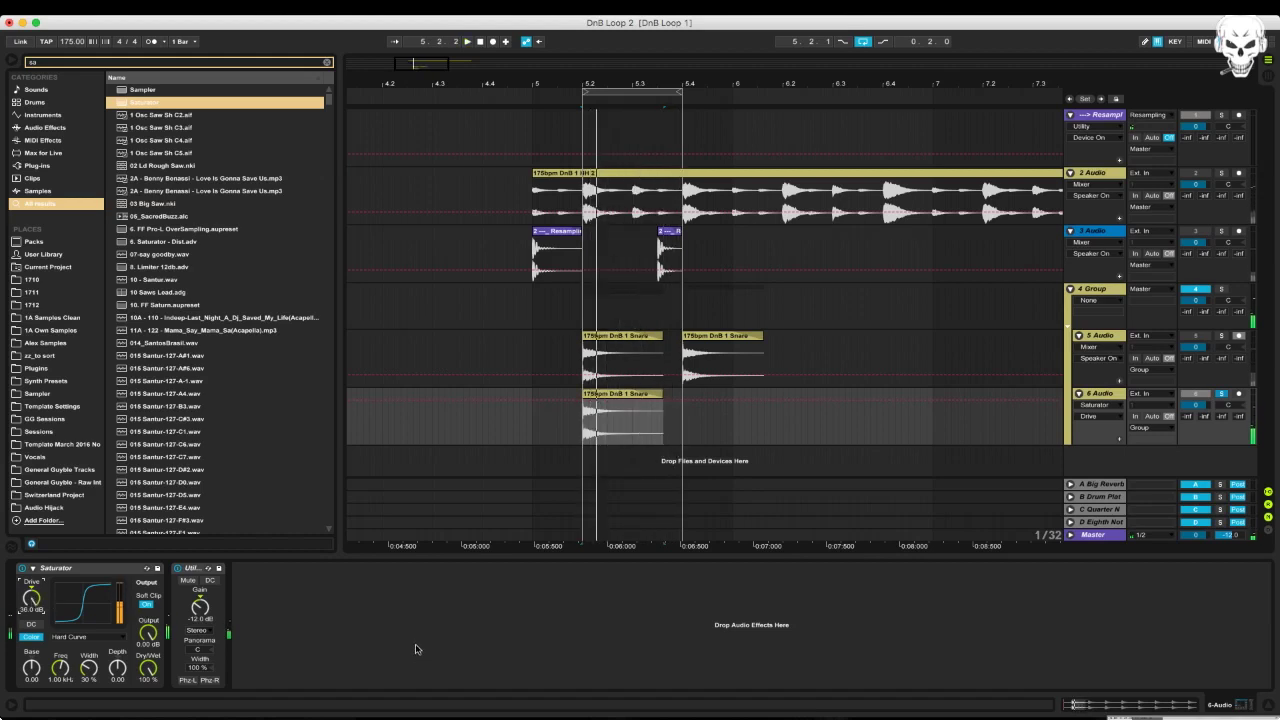
Search the browser for "eq" and insert the 1. EQ preset before the Saturator on the 6 Audio track
key(super+f)
text(eq)
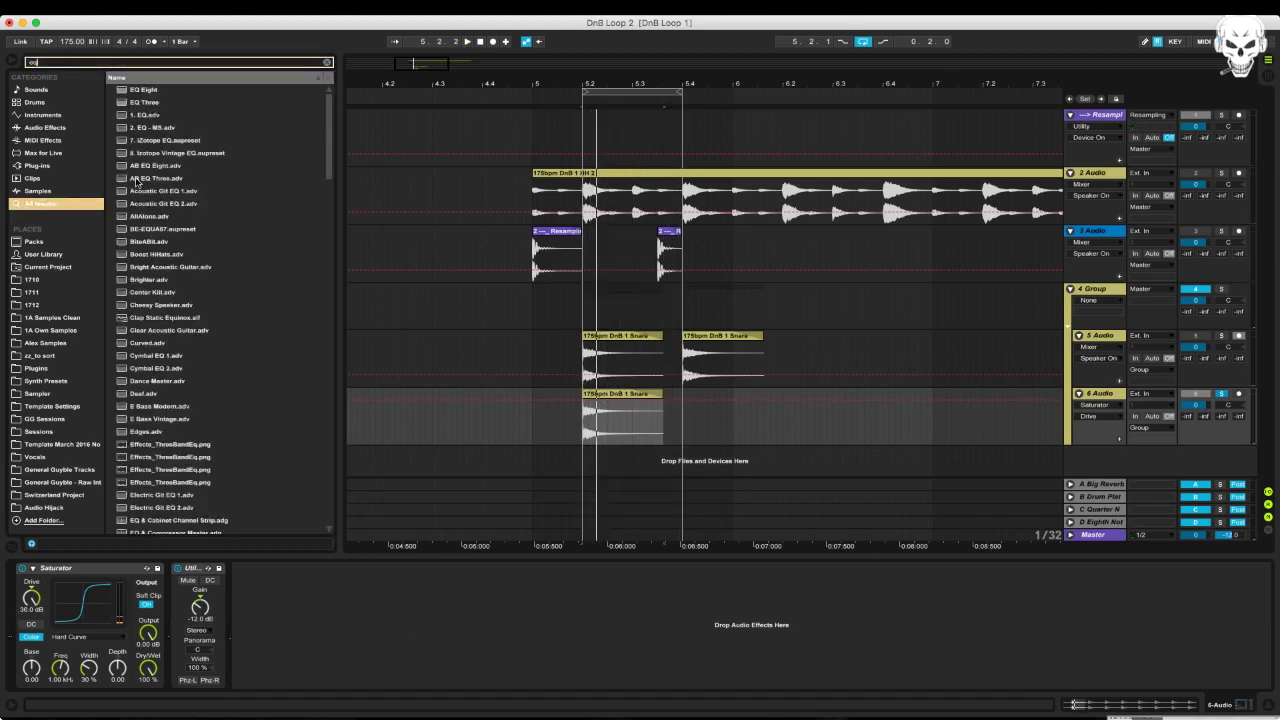
drag(146, 116, 134, 651)
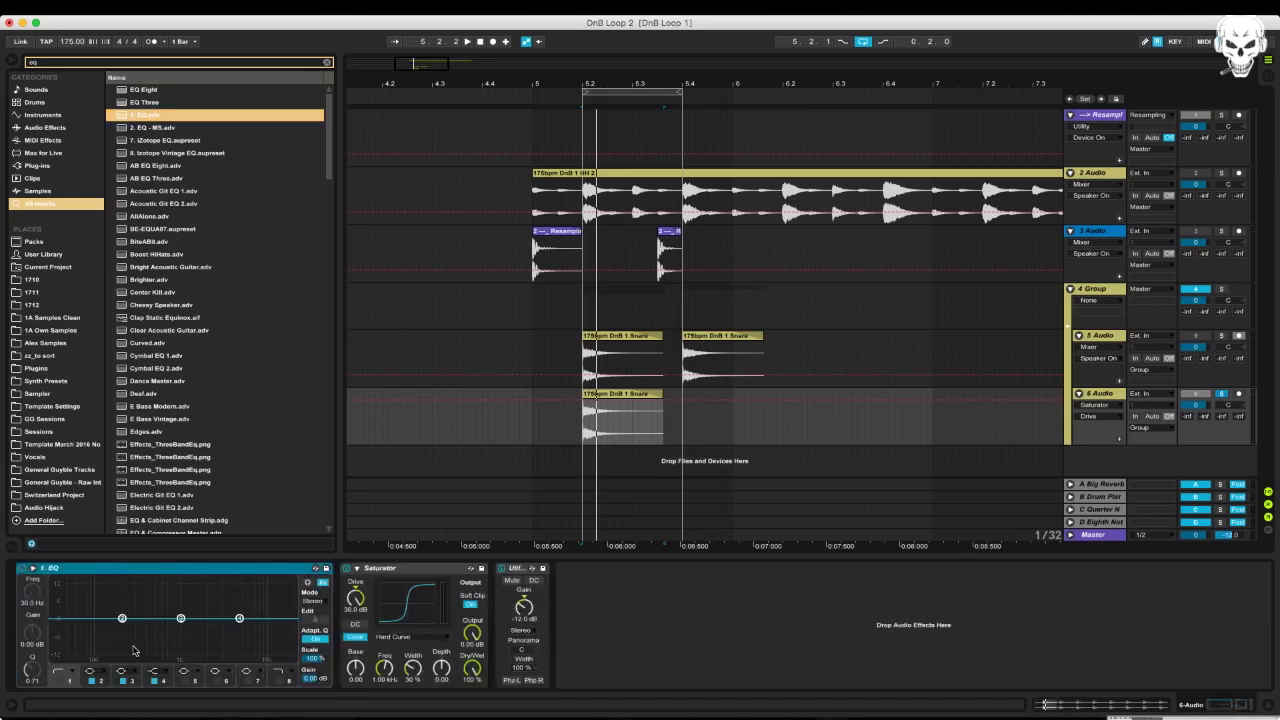
Enable the EQ's band 1 low cut and boost band 2 by about 7.81 dB at 204 Hz with a Q of 2.44
click(65, 681)
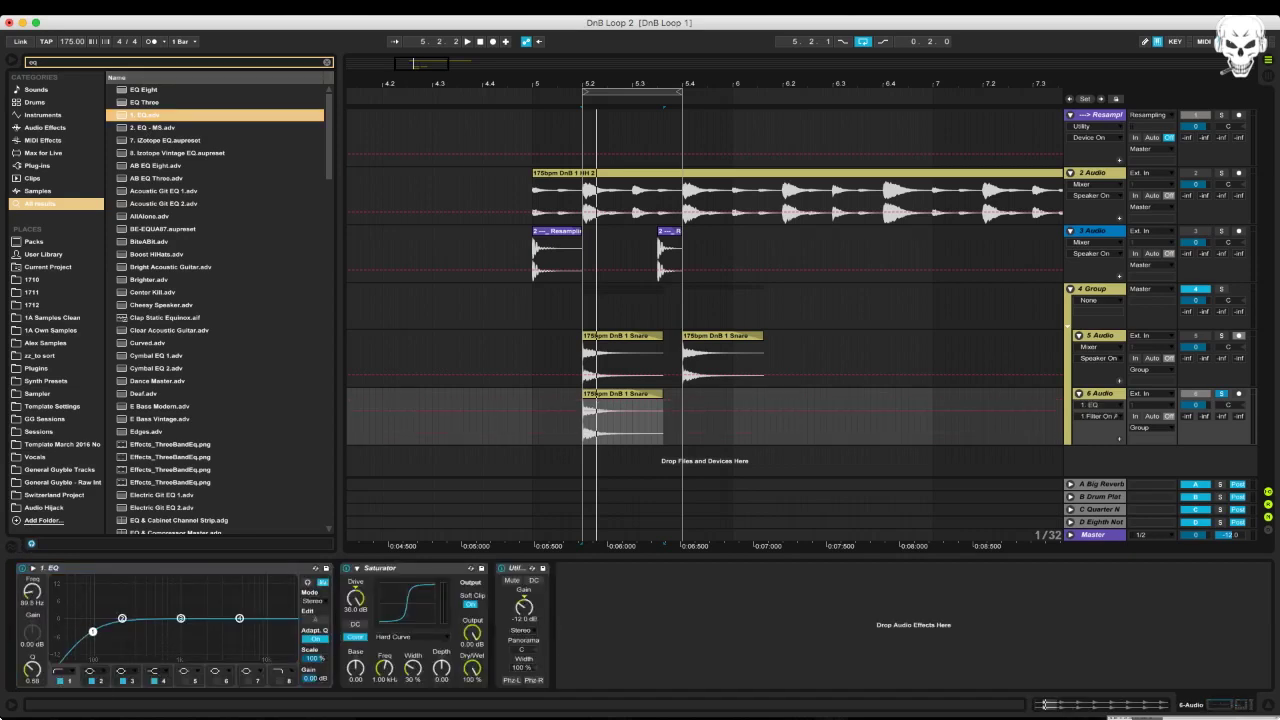
mouse_move(115, 630)
mouse_down()
mouse_move(115, 601)
mouse_move(141, 597)
mouse_move(119, 620)
mouse_move(132, 629)
mouse_move(115, 624)
mouse_up()
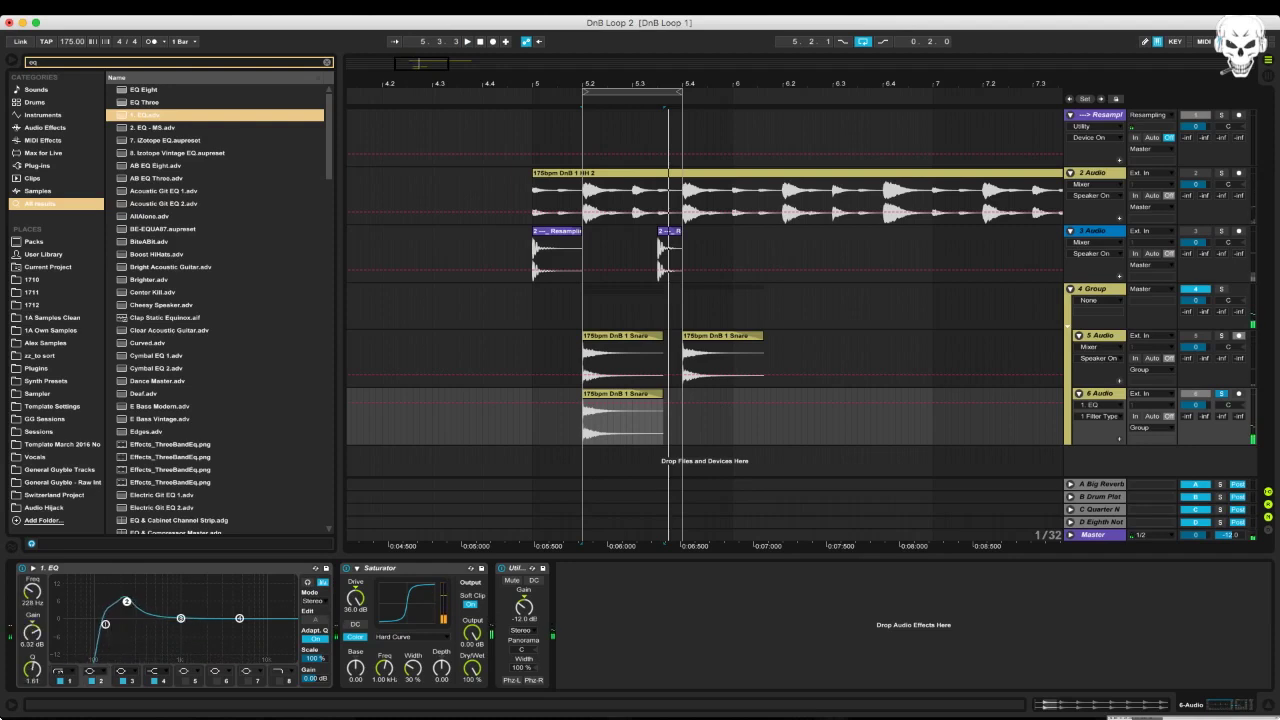
mouse_move(126, 601)
mouse_down()
mouse_move(126, 590)
mouse_move(194, 587)
mouse_move(125, 578)
mouse_move(122, 597)
mouse_up()
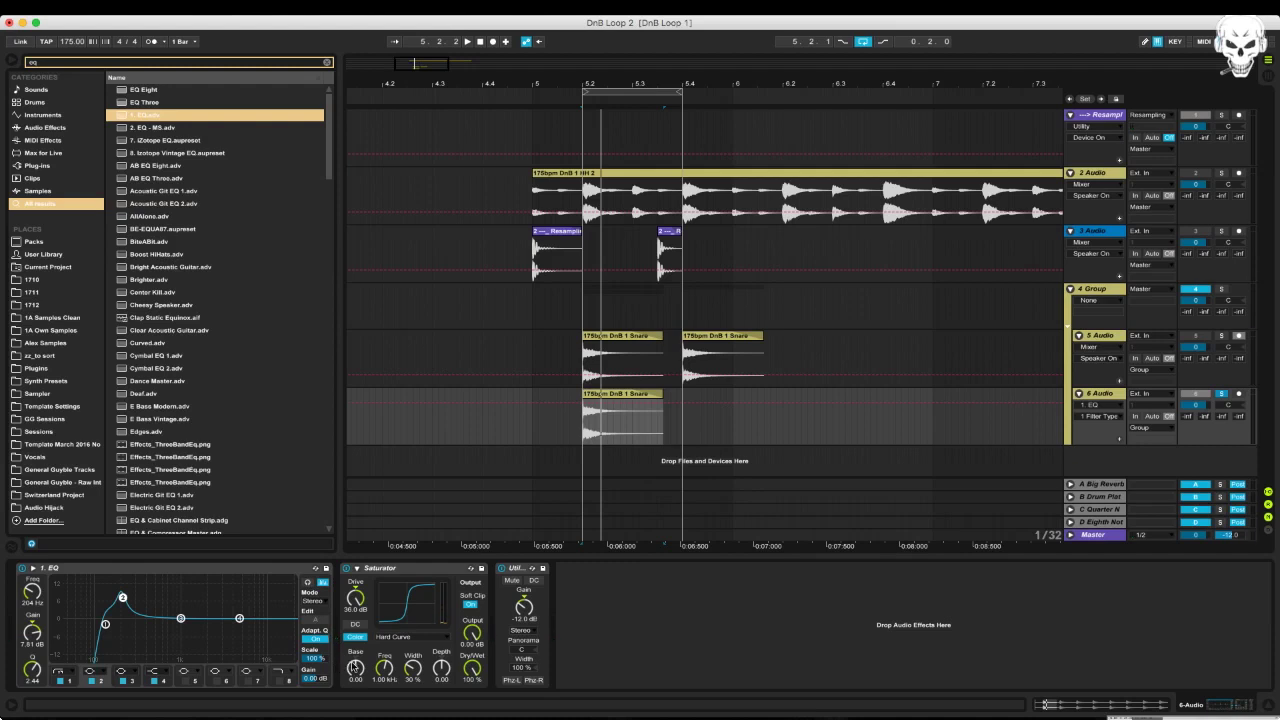
key(space)
mouse_move(356, 670)
mouse_down()
mouse_move(356, 632)
mouse_move(360, 671)
mouse_up()
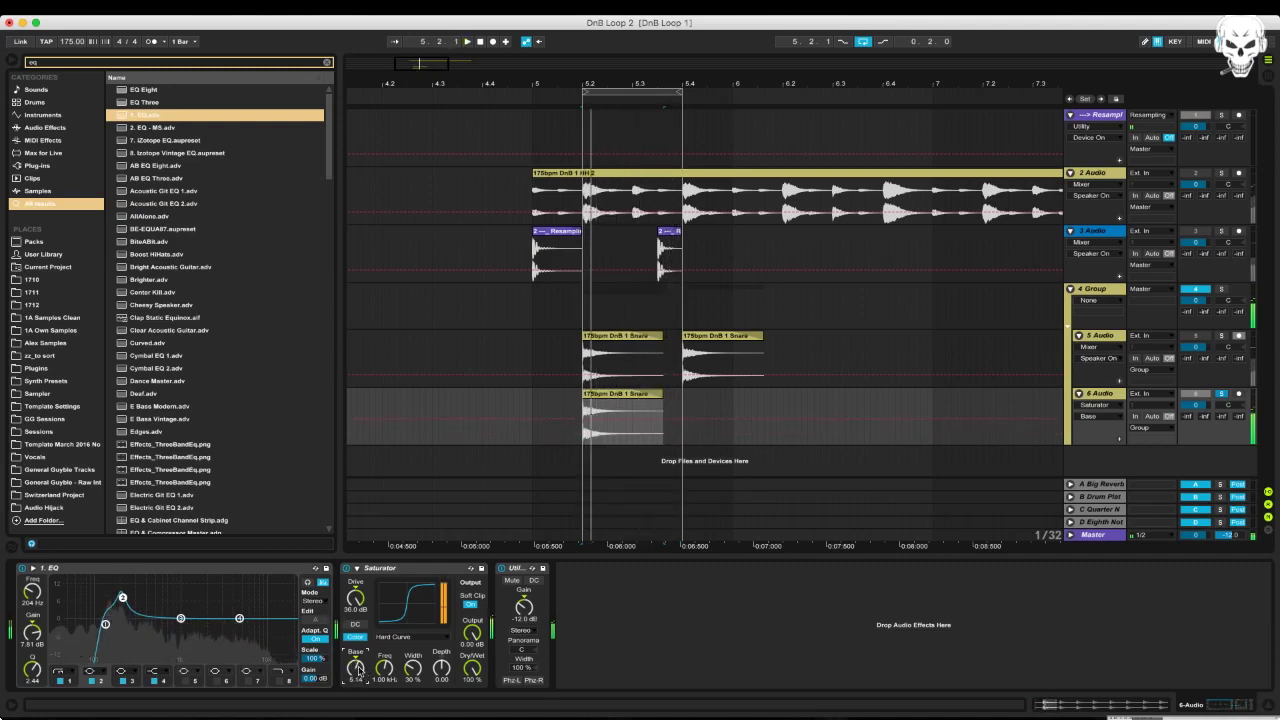
key(super+f)
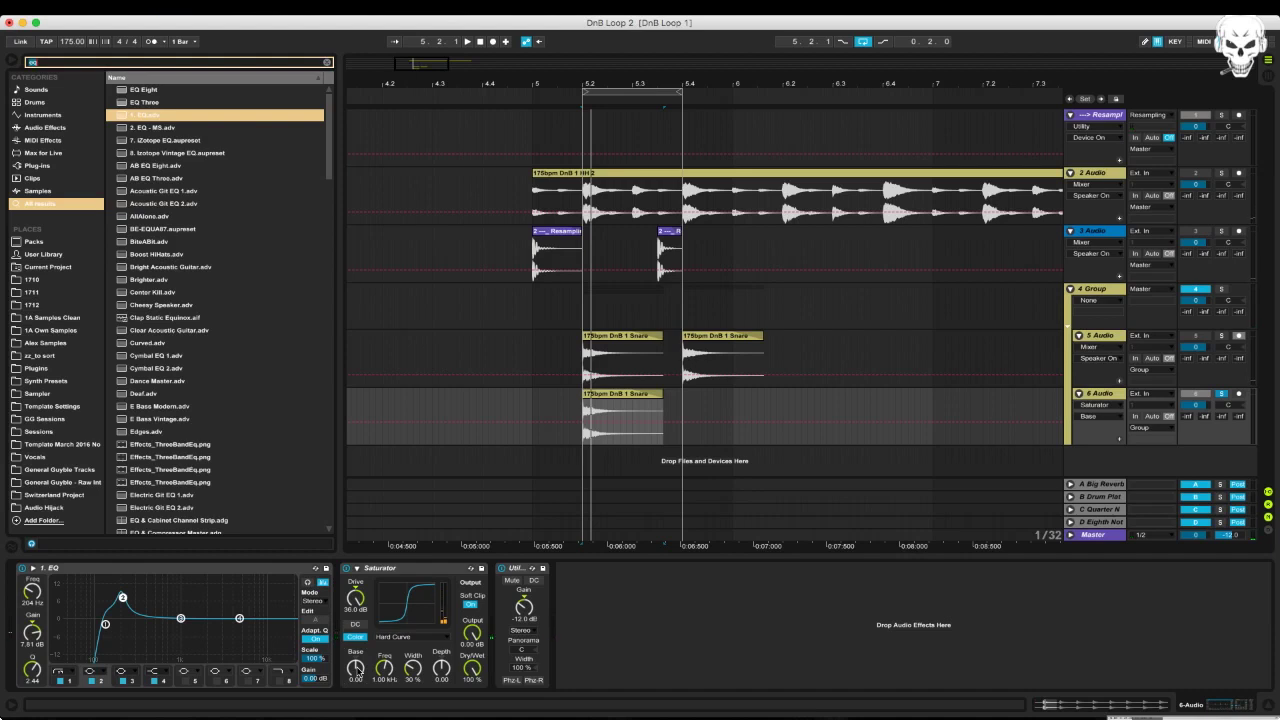
text(form)
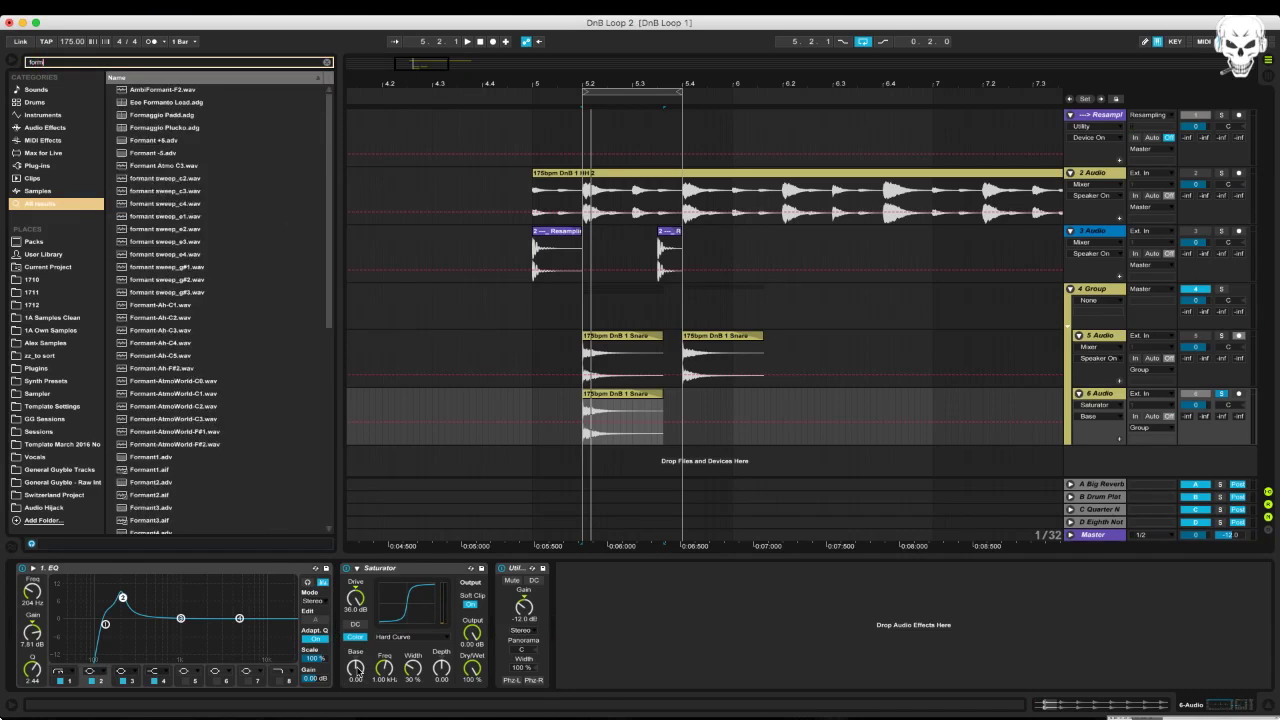
text(ant)
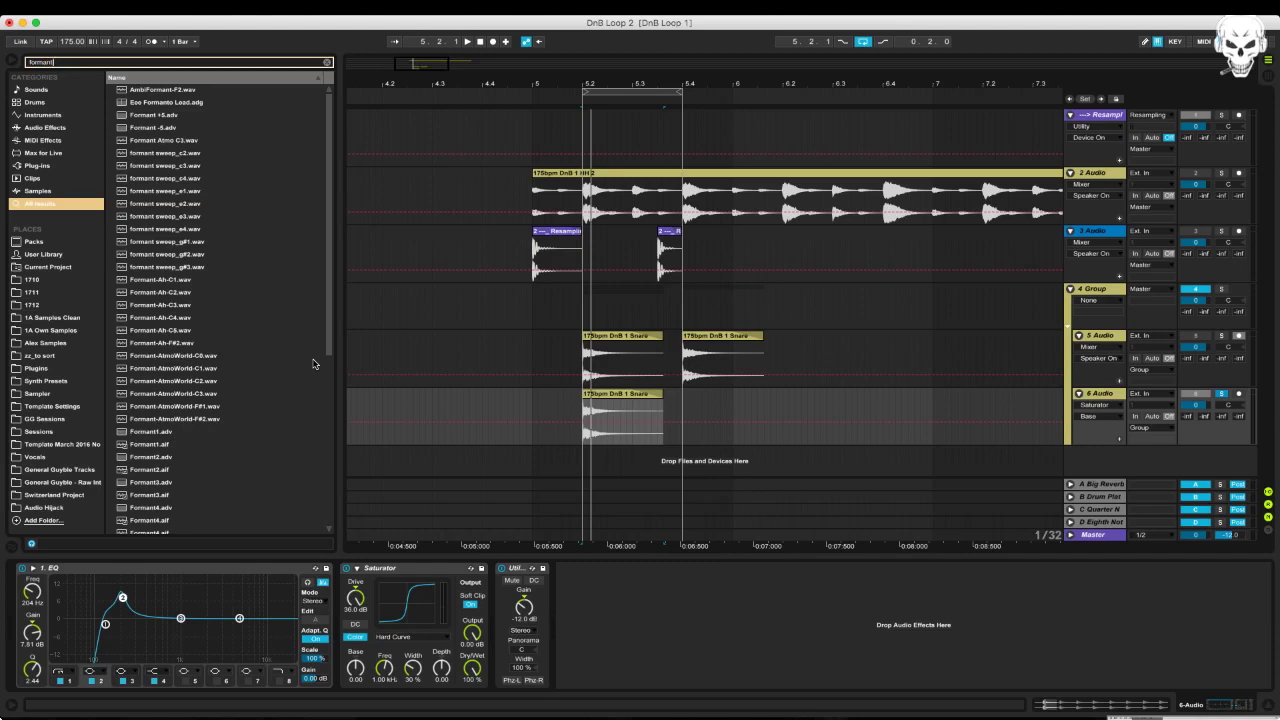
key(BackSpace)
key(BackSpace)
key(BackSpace)
Search for "frequency", insert a Frequency Shifter ahead of the EQ, and set its Fine frequency to about 197 Hz during playback
text(frequency)
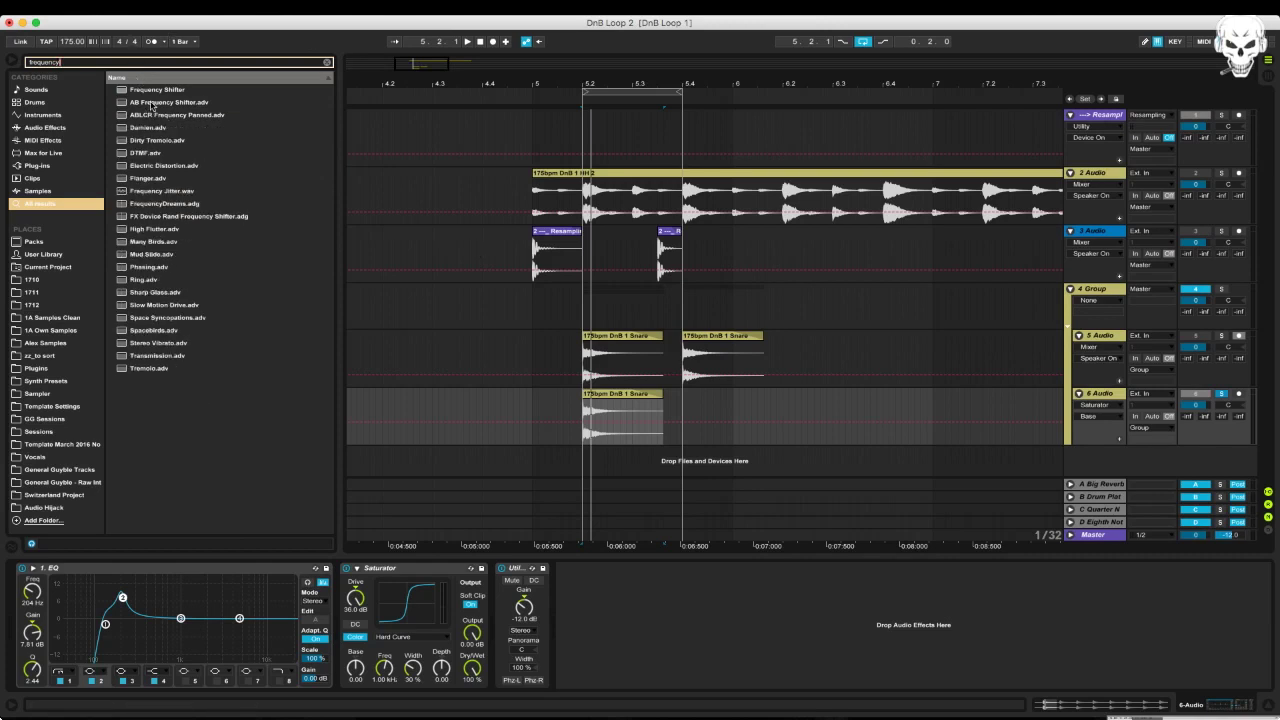
drag(148, 90, 26, 619)
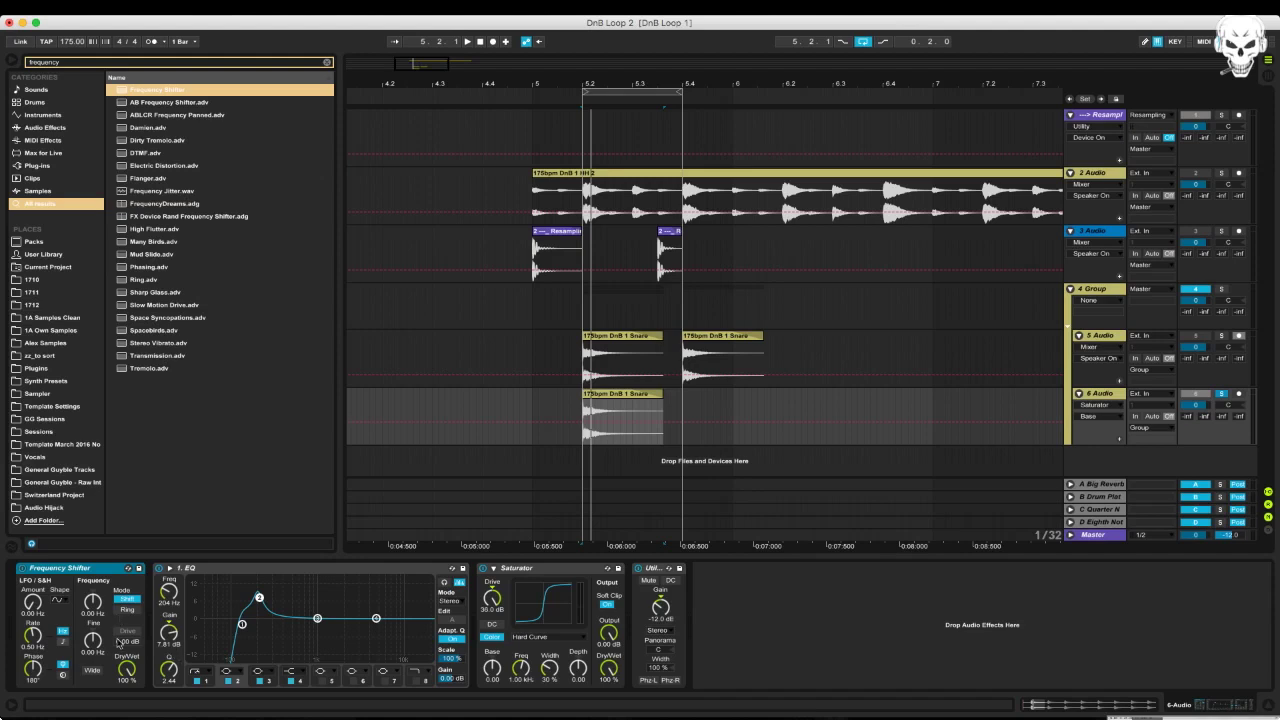
key(space)
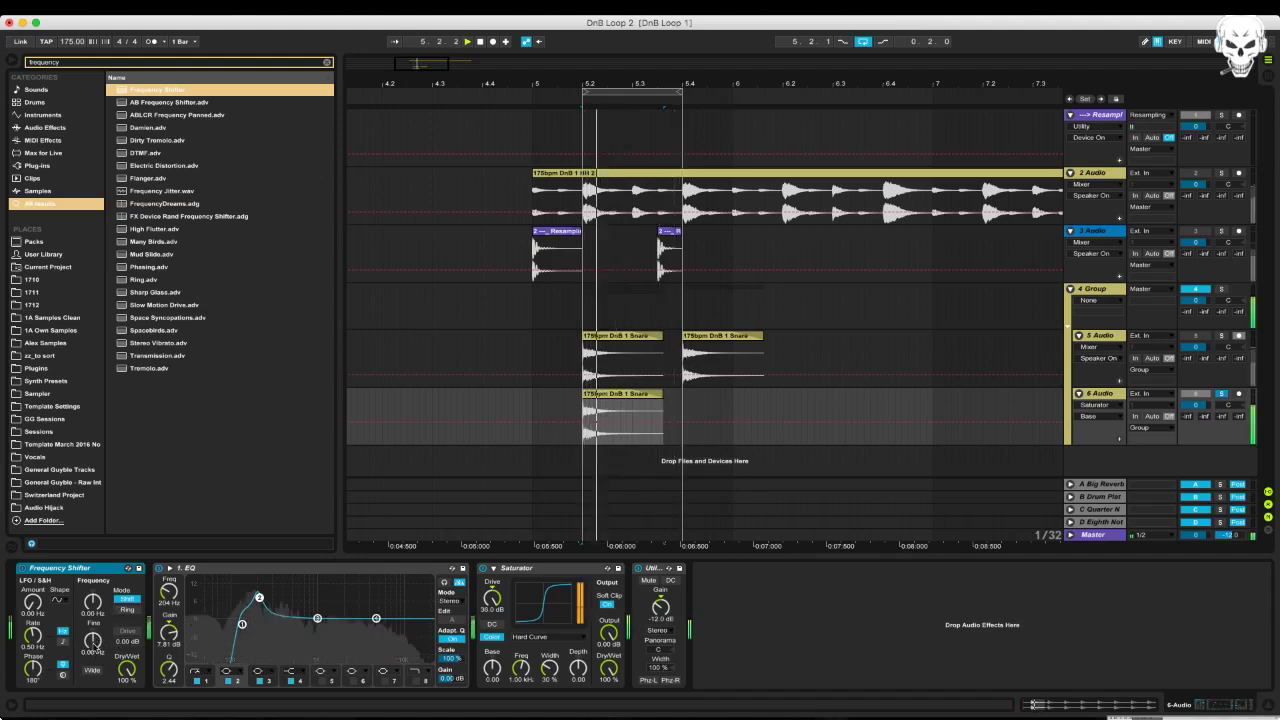
drag(95, 651, 95, 640)
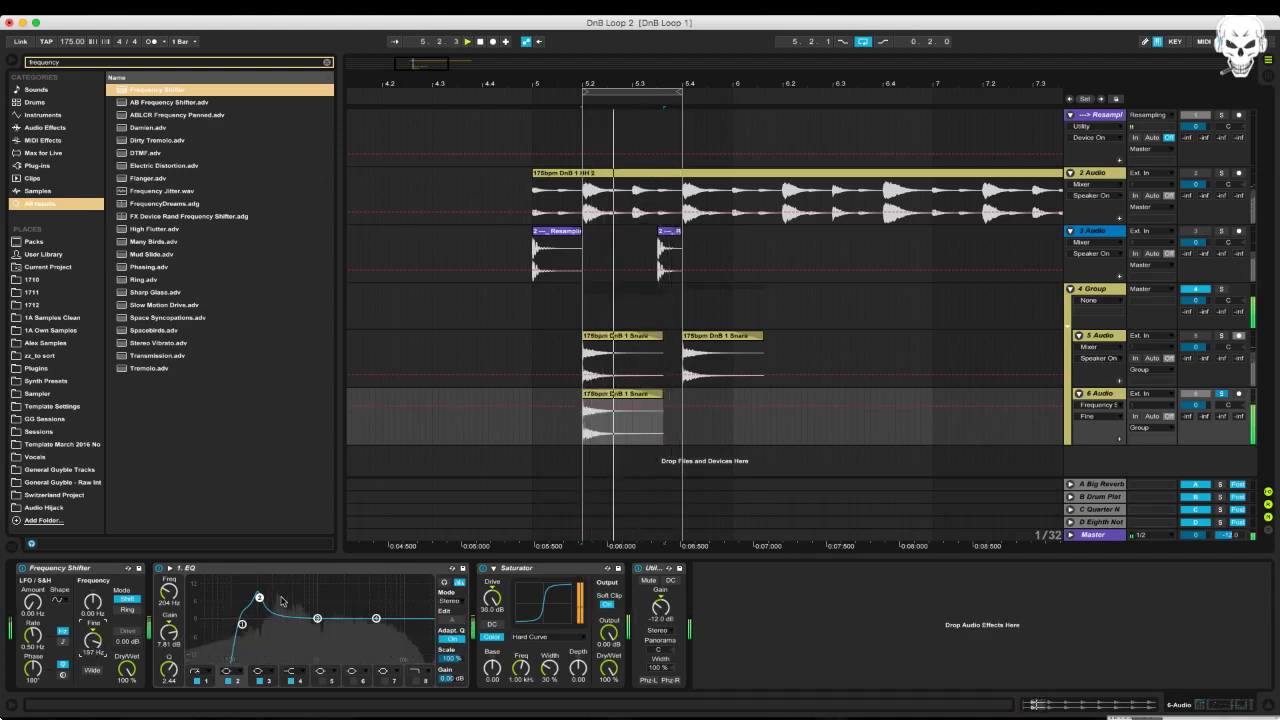
Move the EQ's low cut upward and its band 2 boost to about 374 Hz and 7.31 dB, leaving the Saturator drive at 36 dB
mouse_move(279, 592)
mouse_down()
mouse_move(268, 624)
mouse_move(281, 605)
mouse_up()
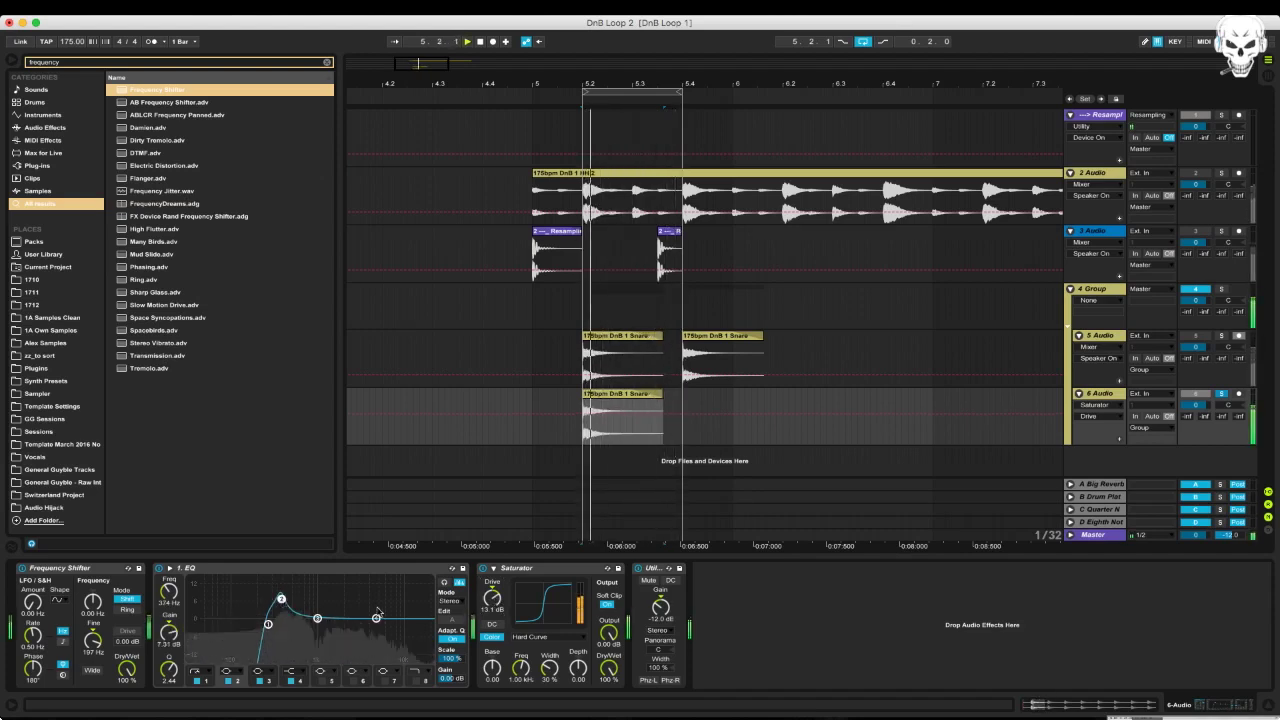
drag(492, 603, 491, 595)
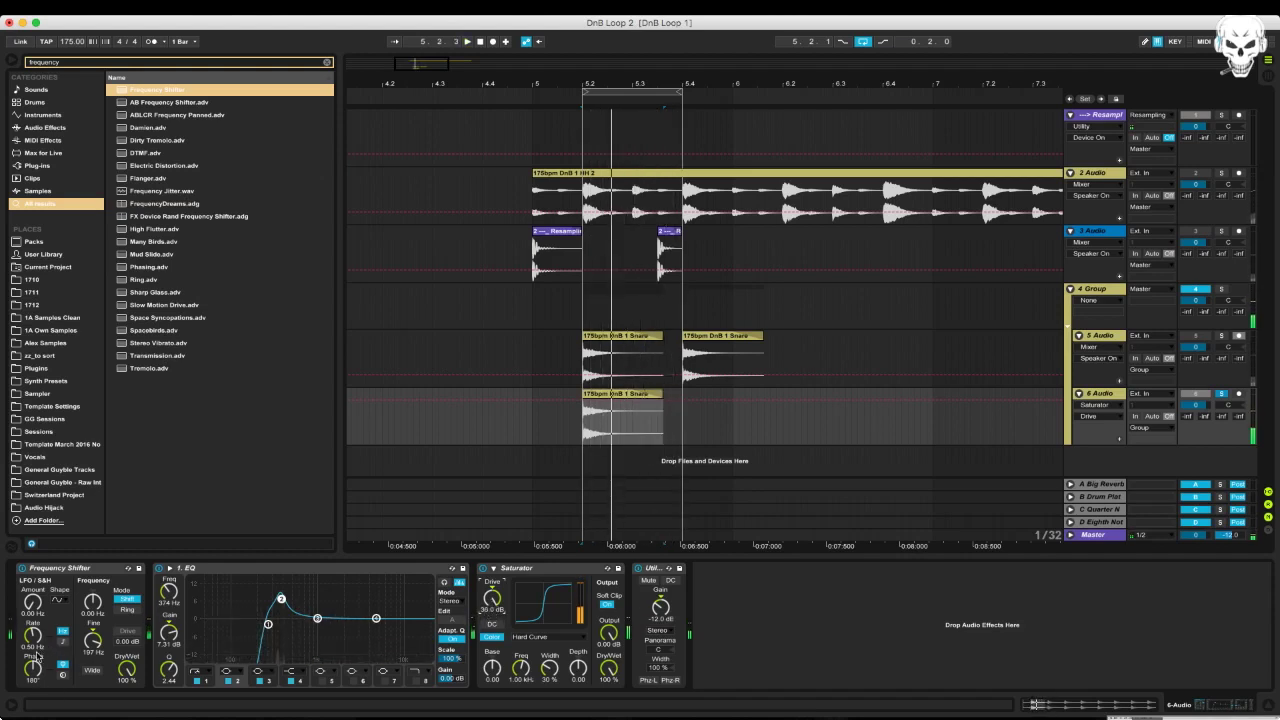
Search for "corpus" and insert the Corpus effect between the Frequency Shifter and the EQ
key(super+f)
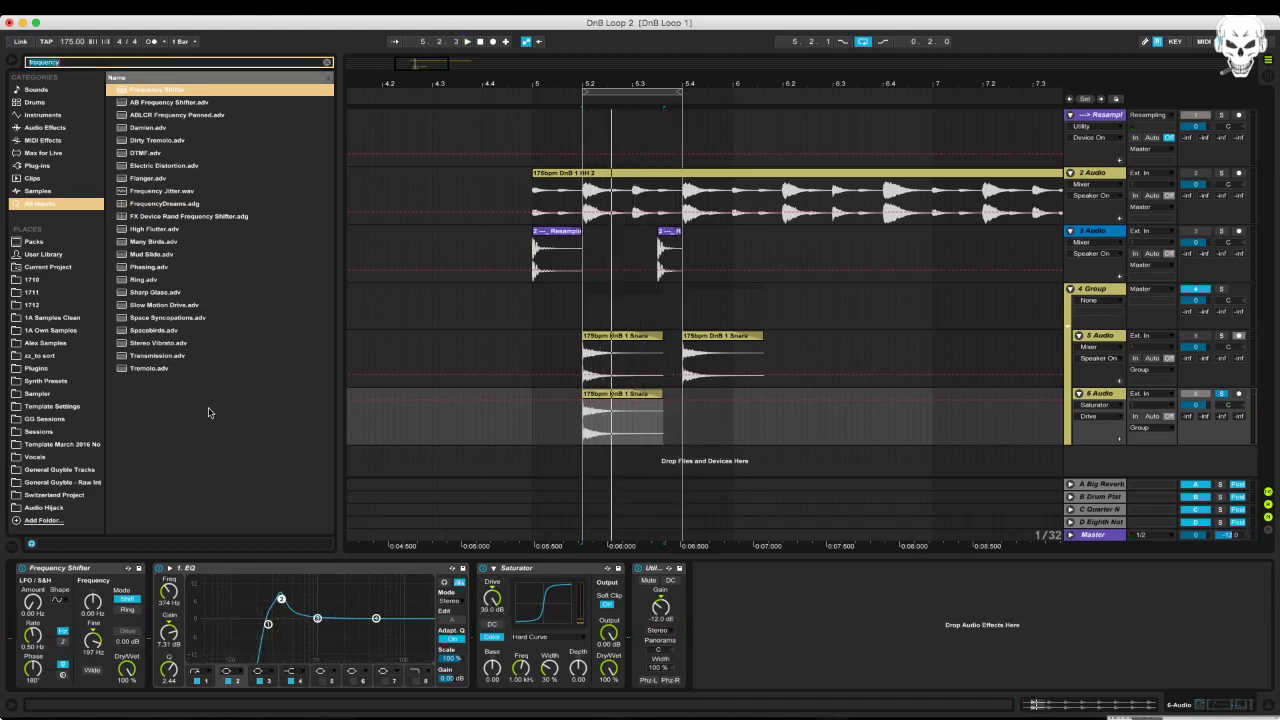
text(corpus)
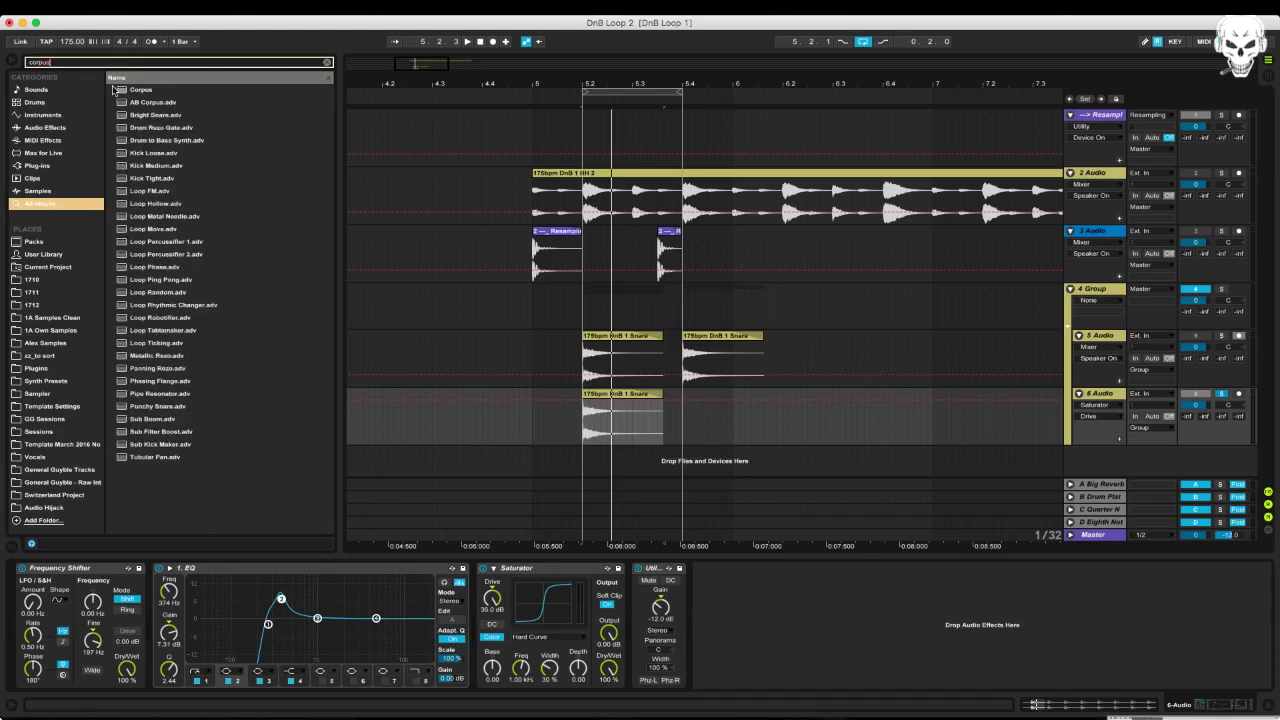
click(134, 91)
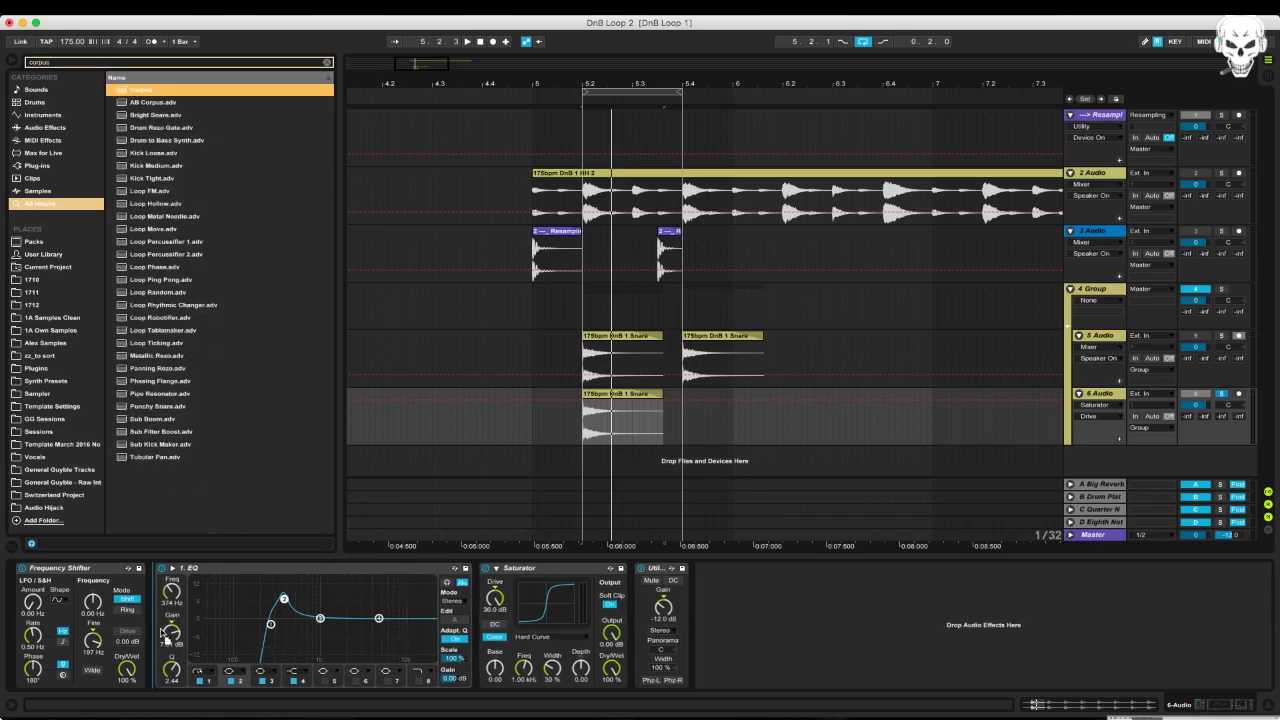
drag(152, 635, 154, 640)
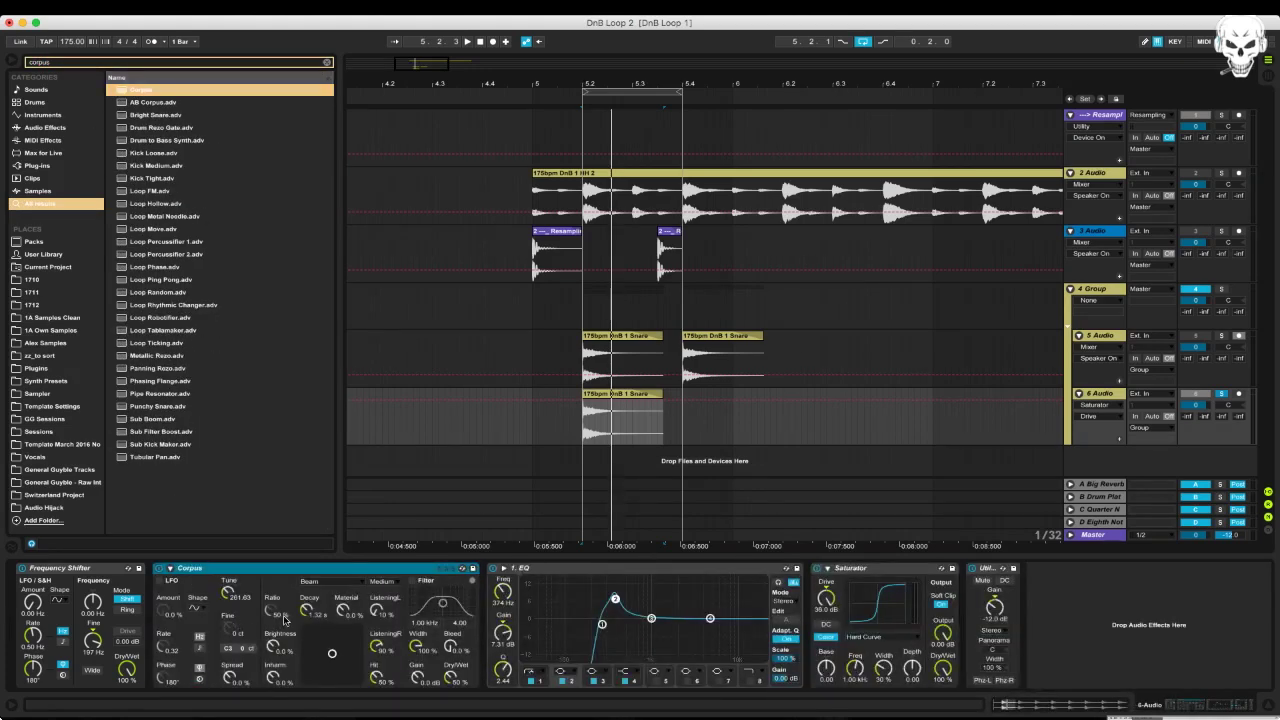
Switch the Corpus resonator type to Tube and adjust its decay to about 5.67 s and its radius to about 68% during playback
key(space)
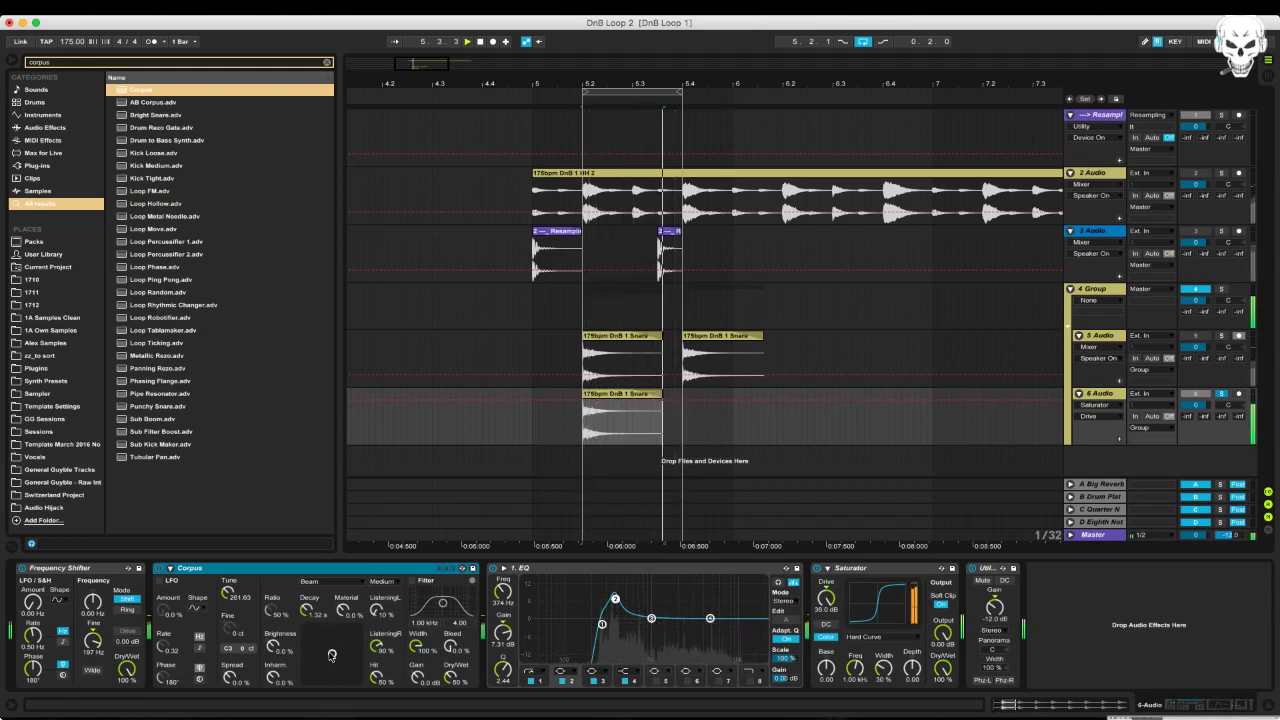
drag(332, 655, 315, 652)
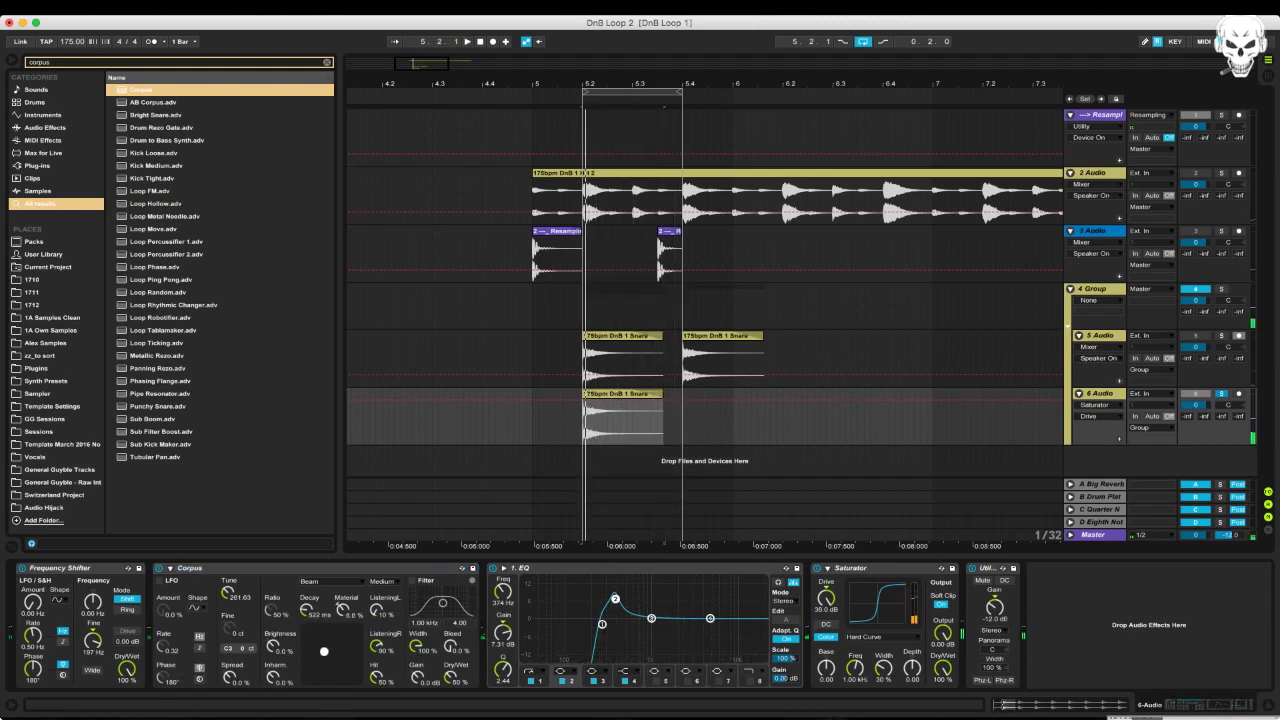
click(333, 582)
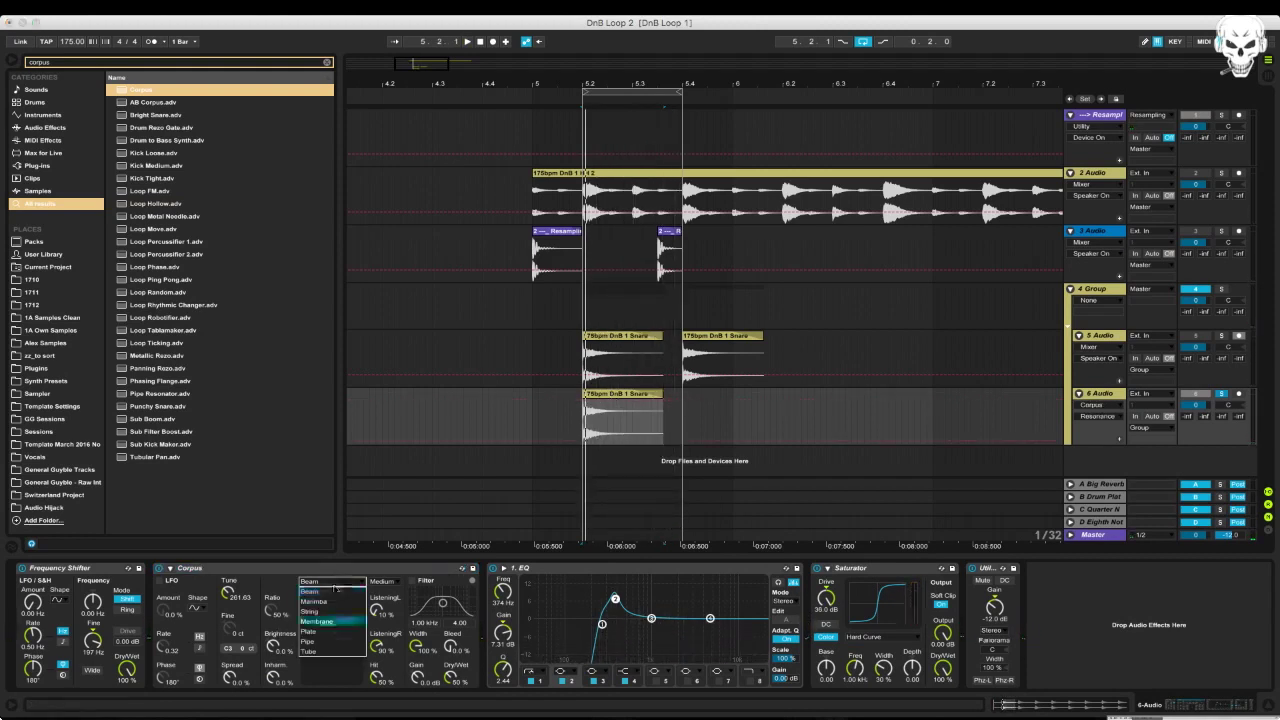
click(328, 651)
key(space)
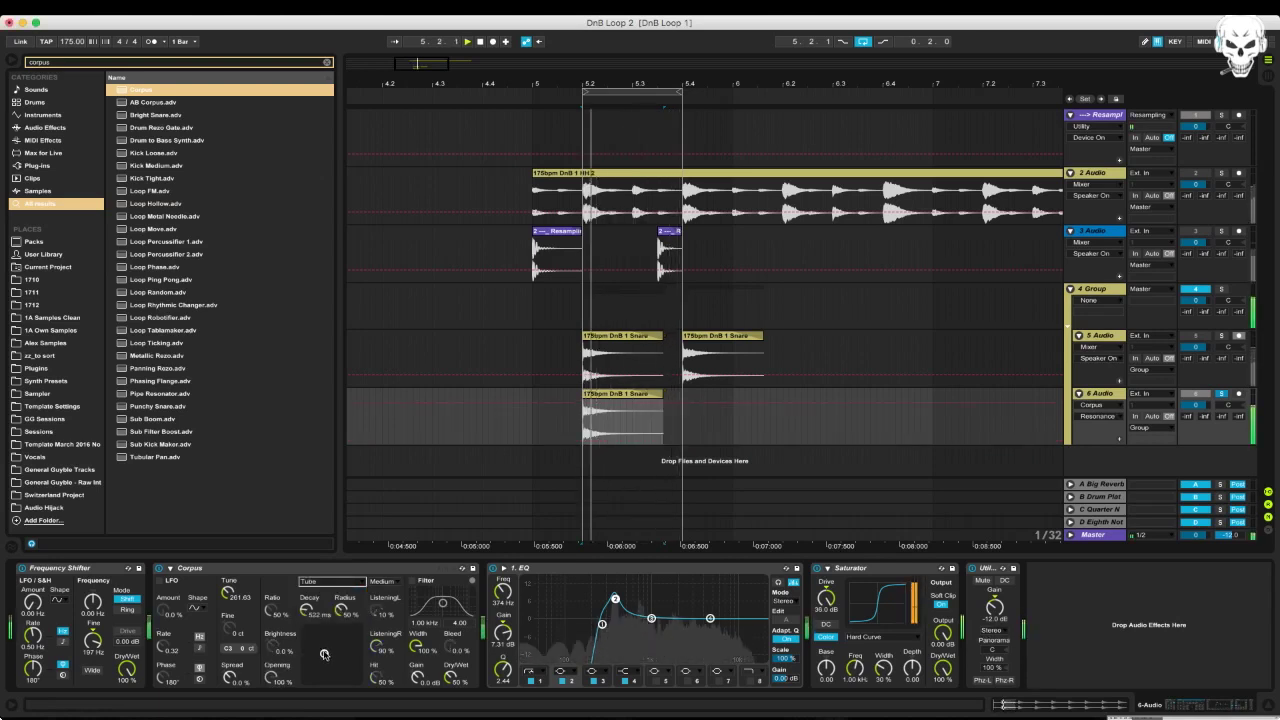
drag(325, 654, 307, 582)
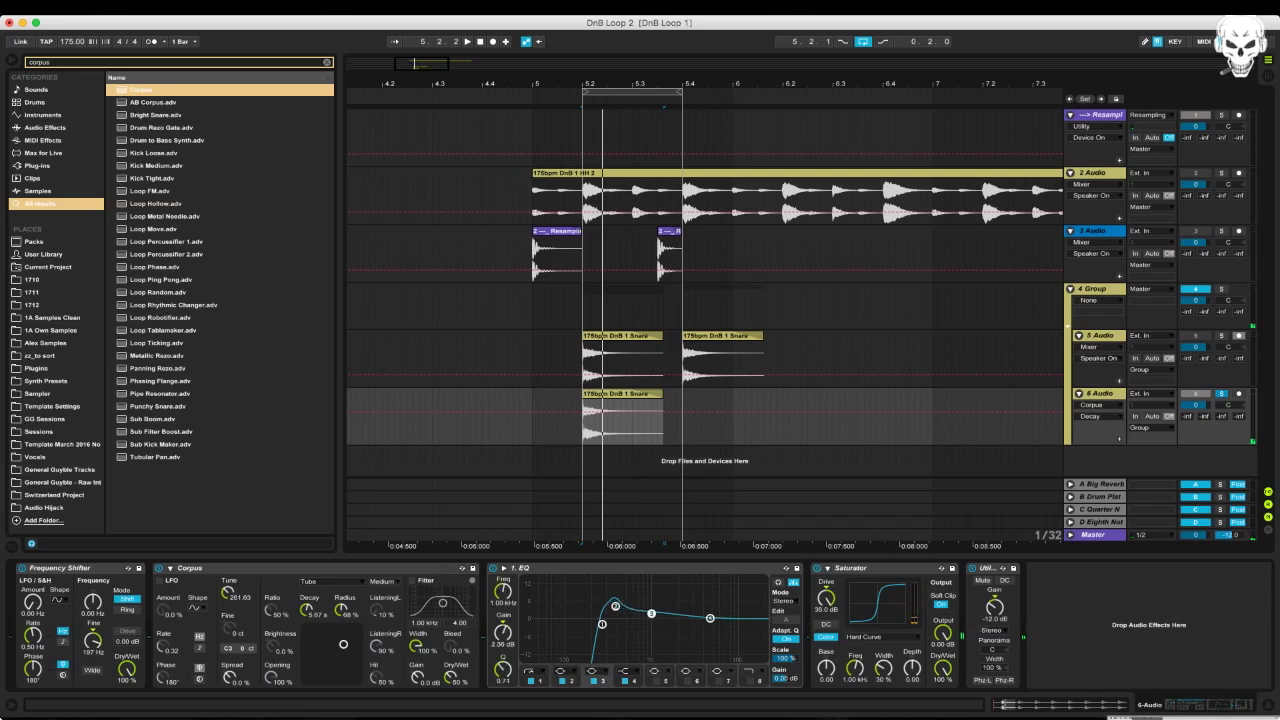
Boost EQ band 3 by about 6.57 dB, and set the Corpus tune to about 169.65 Hz and its decay to about 2.11 s
mouse_move(652, 601)
mouse_down()
mouse_move(640, 581)
mouse_move(641, 592)
mouse_up()
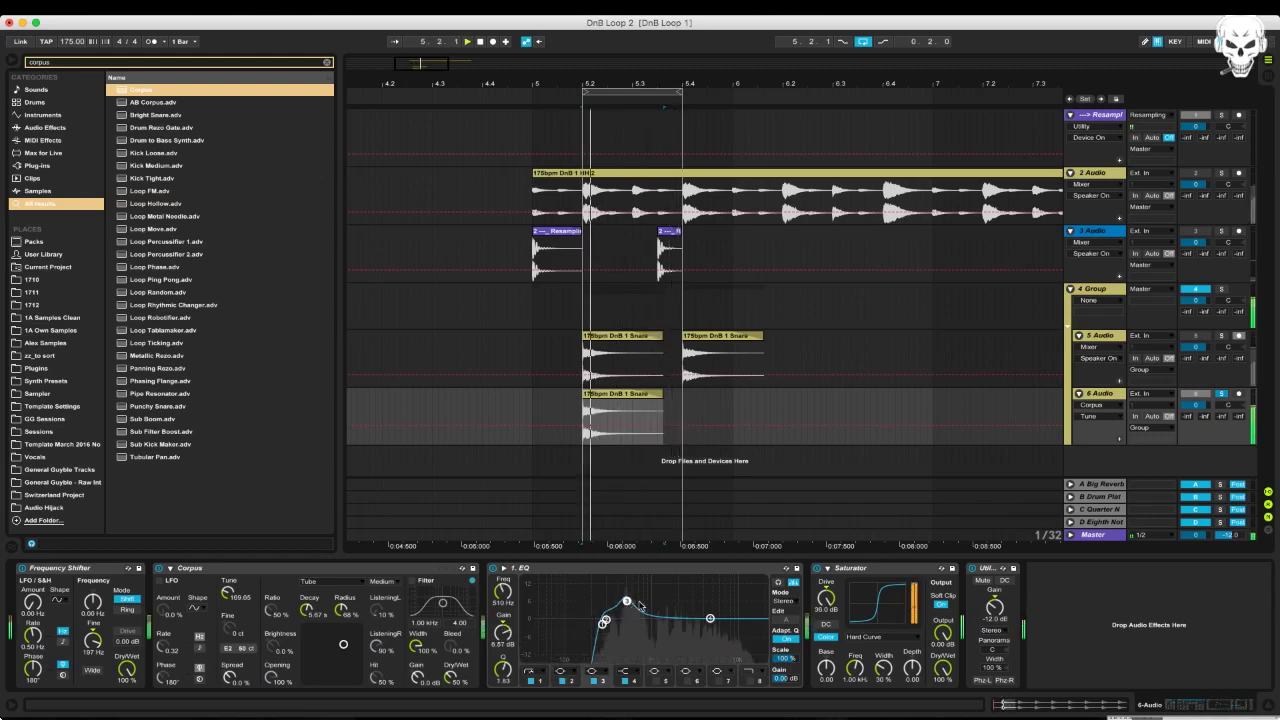
drag(307, 610, 307, 619)
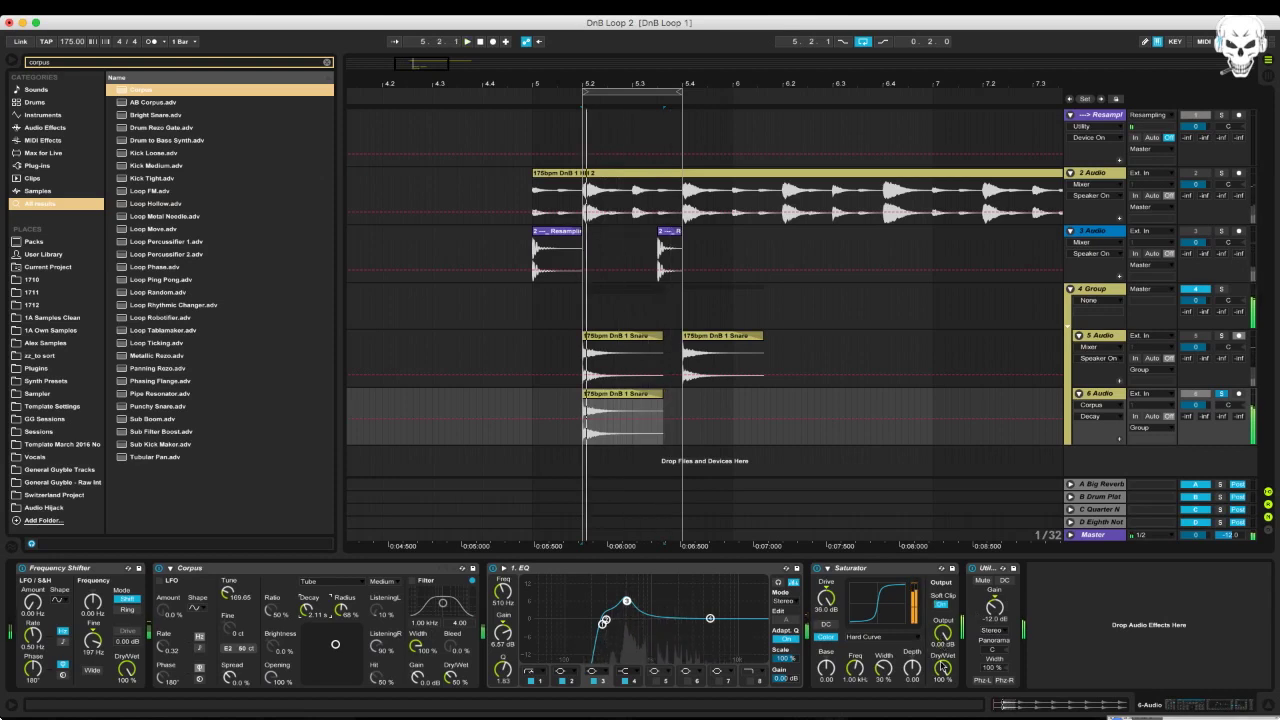
Fine-tune the Saturator while the loop plays, keeping Dry/Wet at 100% and setting the drive to about 29.7 dB
drag(942, 668, 942, 613)
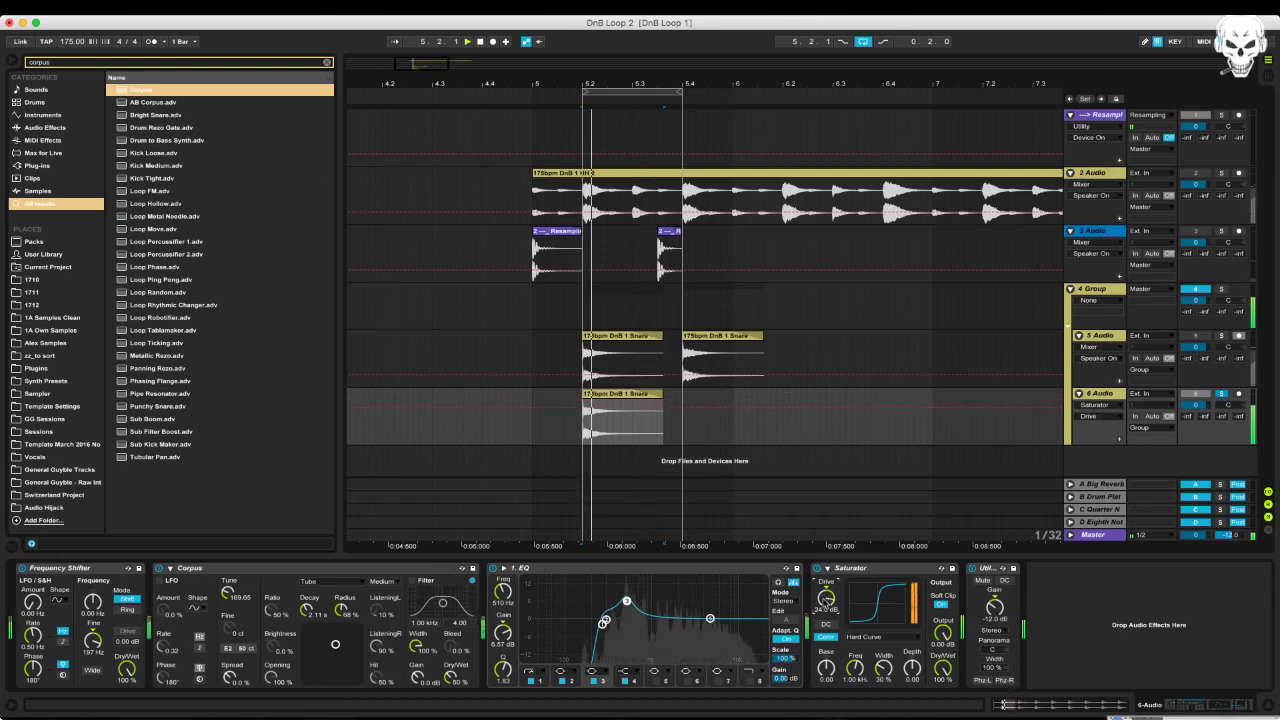
drag(826, 598, 826, 612)
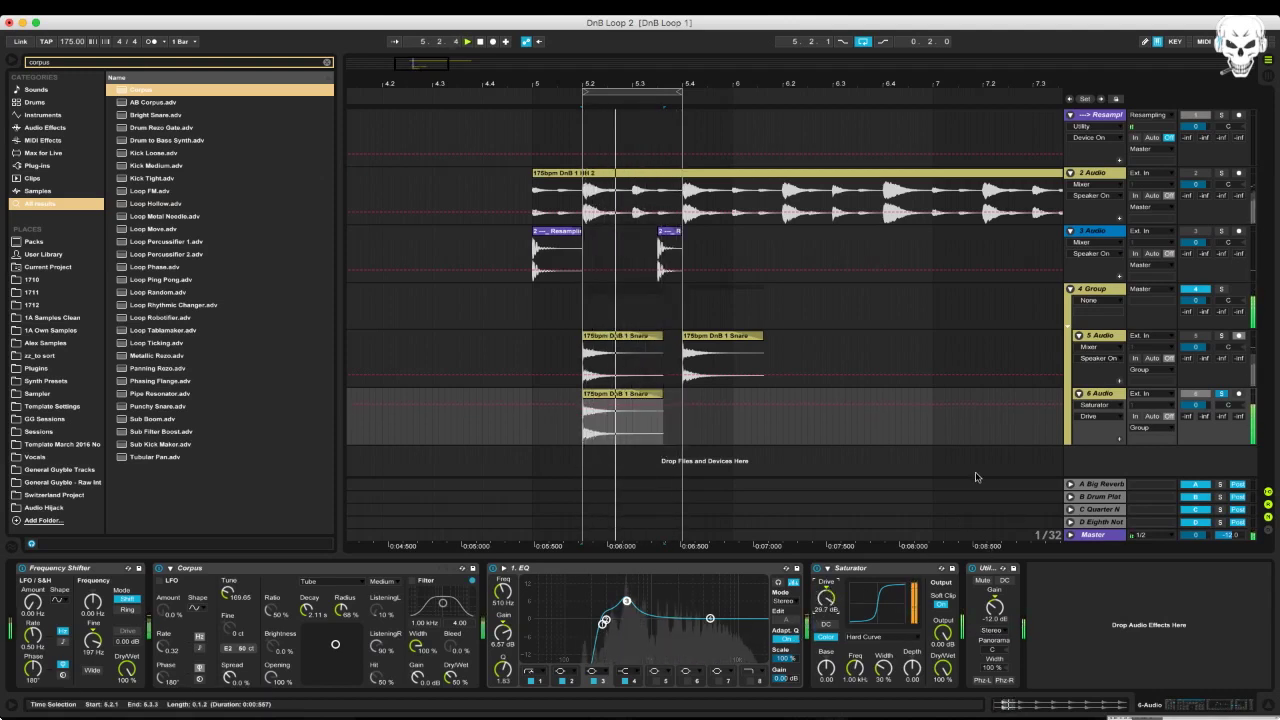
right_click(1103, 397)
click(1155, 473)
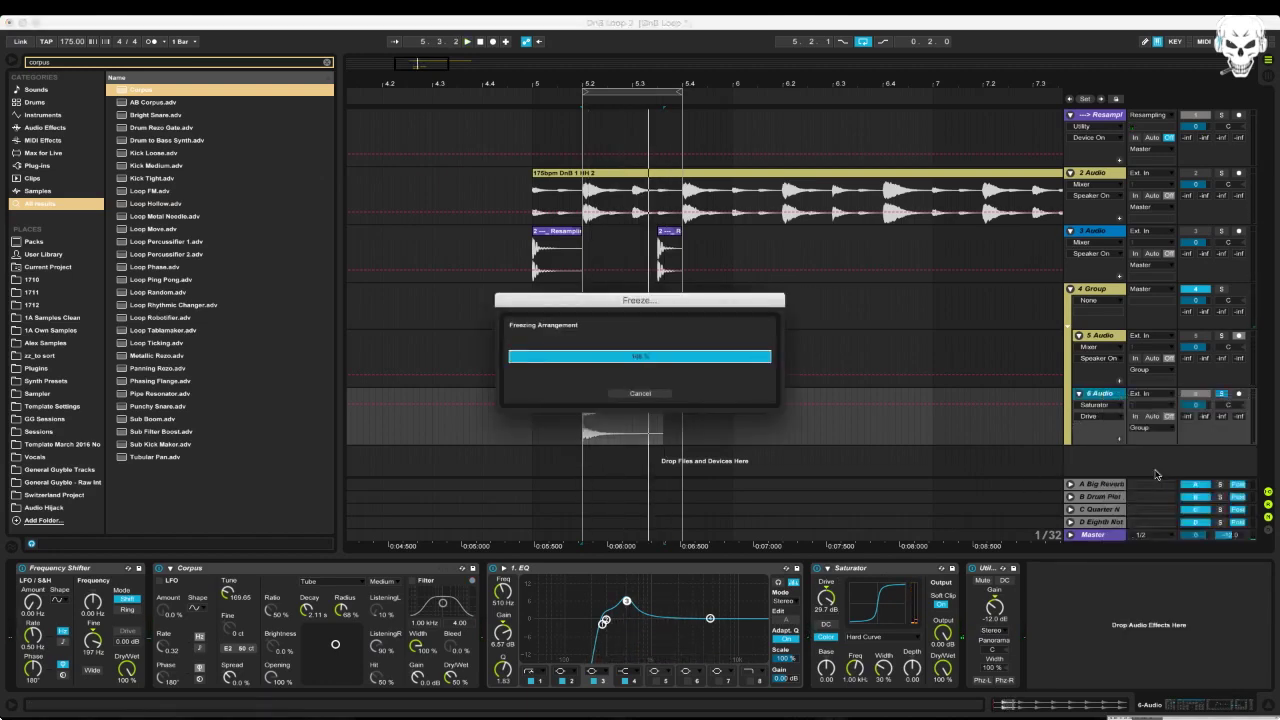
right_click(1102, 392)
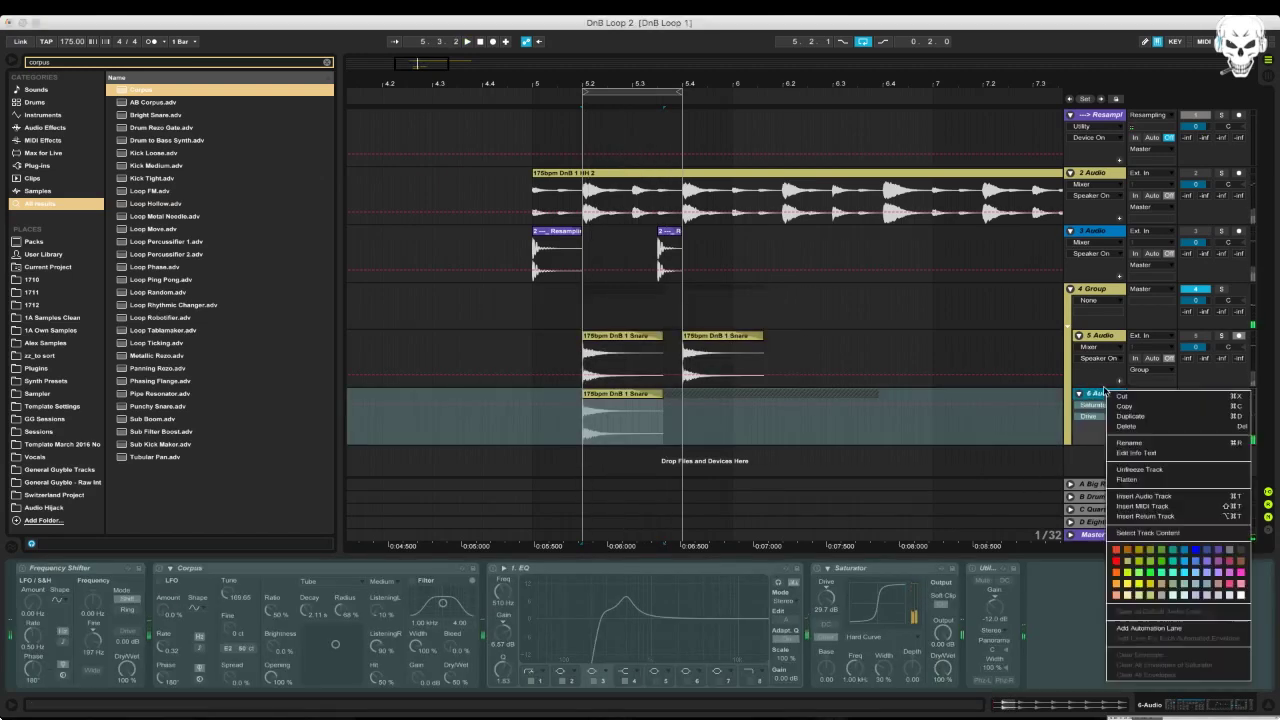
click(1138, 469)
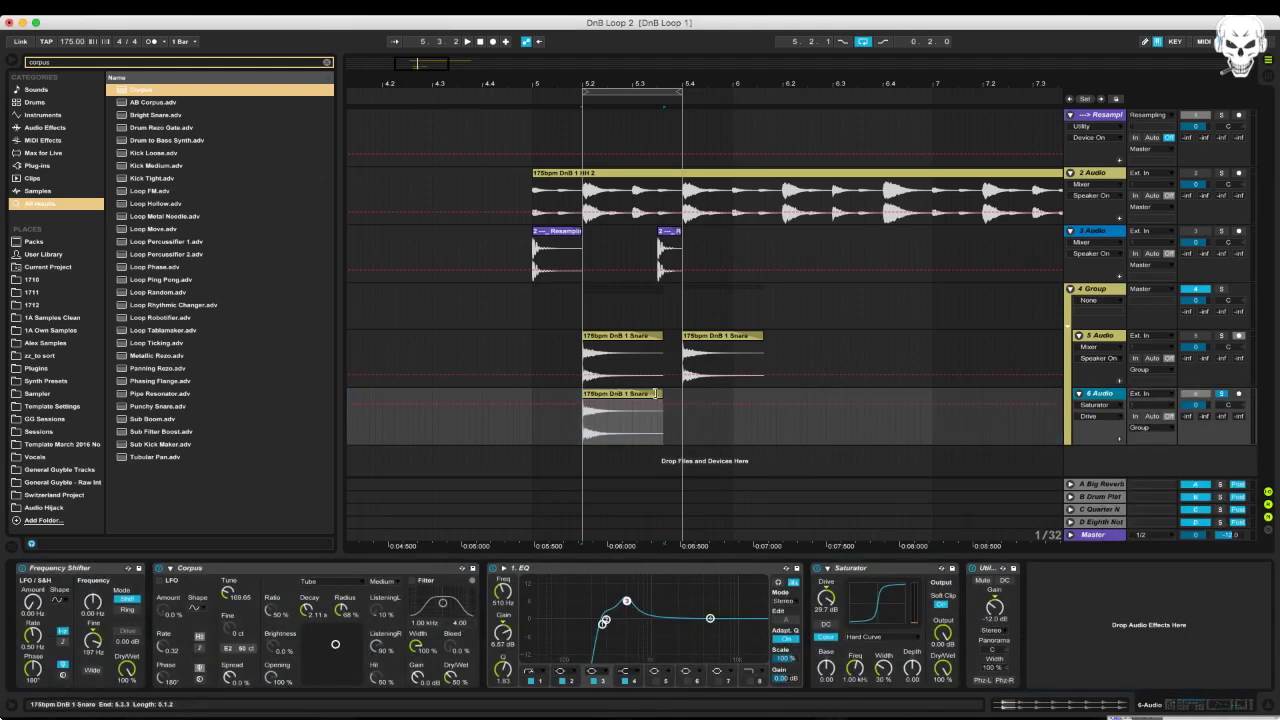
Freeze the processed snare track 6 Audio and flatten it to rendered audio
right_click(1101, 399)
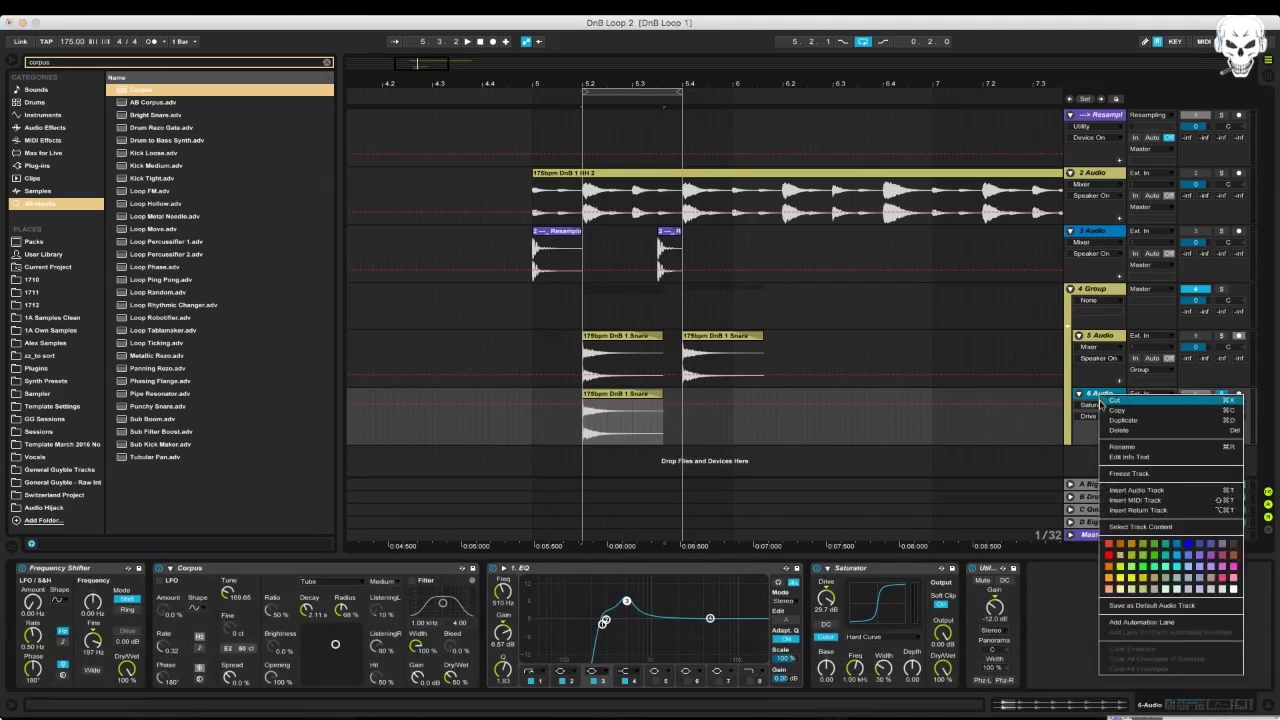
click(1130, 473)
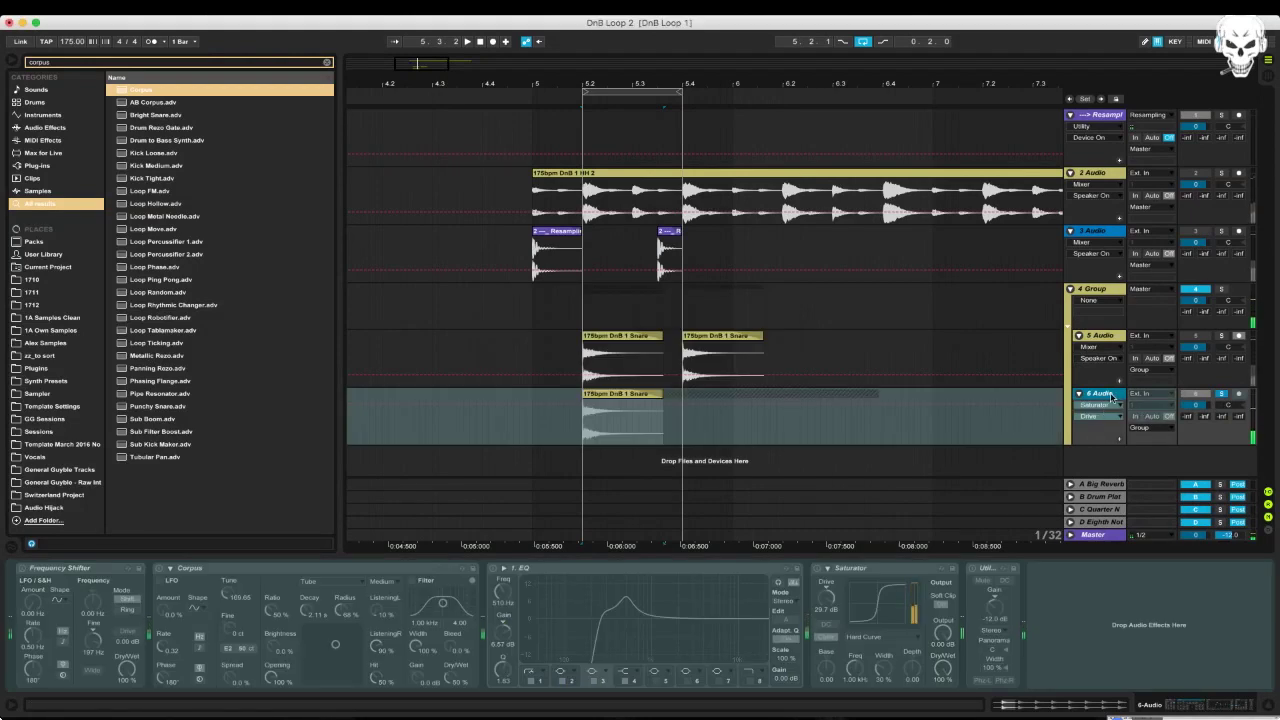
right_click(1111, 398)
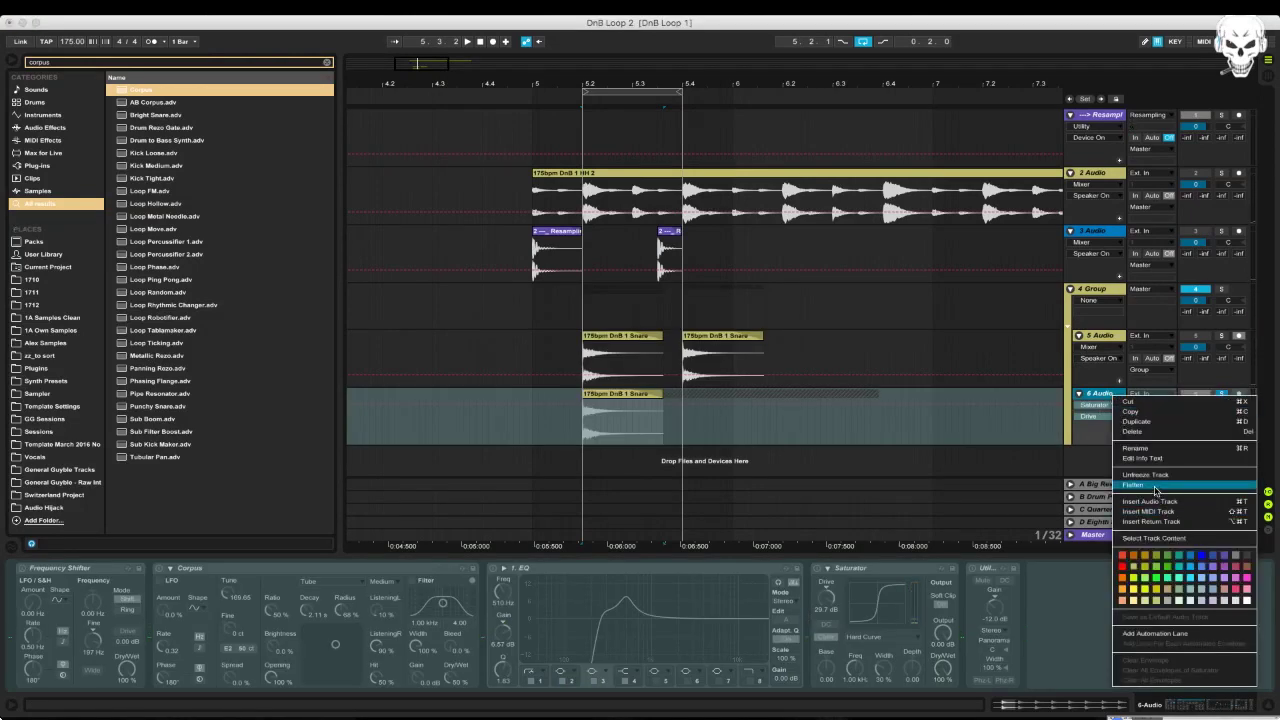
key(Return)
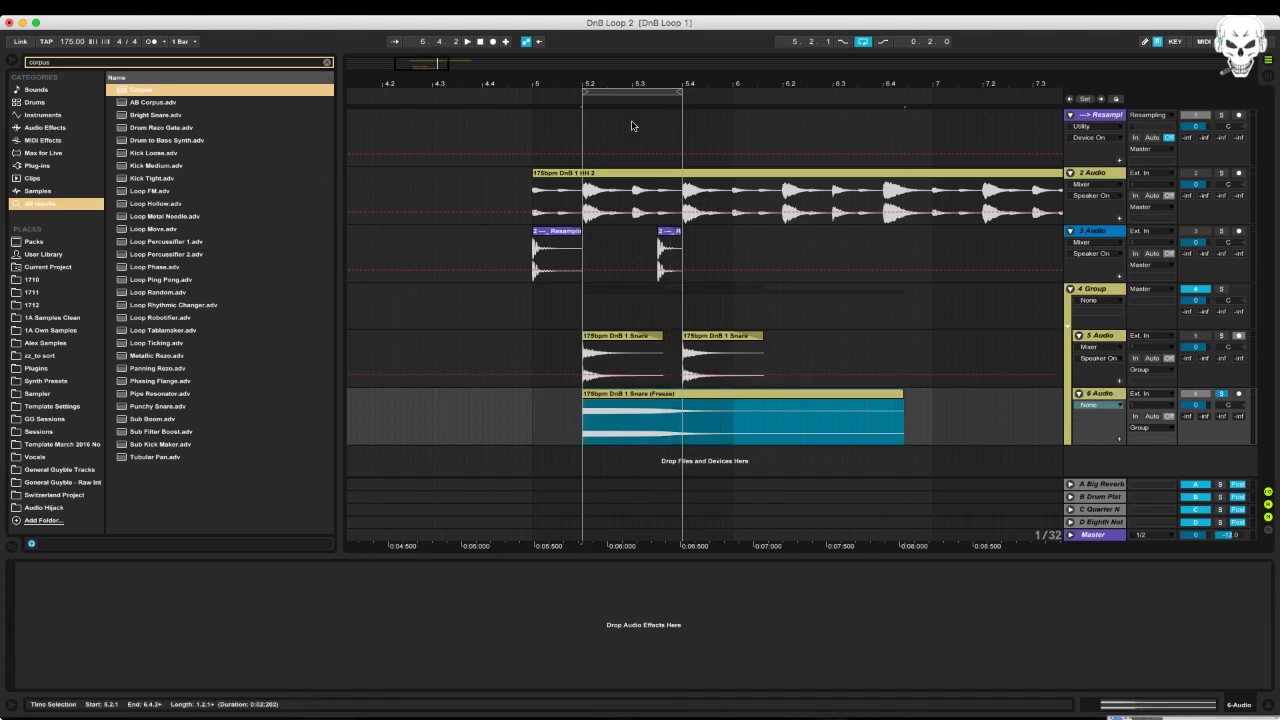
Create a short fade-in at the start of the flattened snare clip on track 6
drag(577, 88, 602, 220)
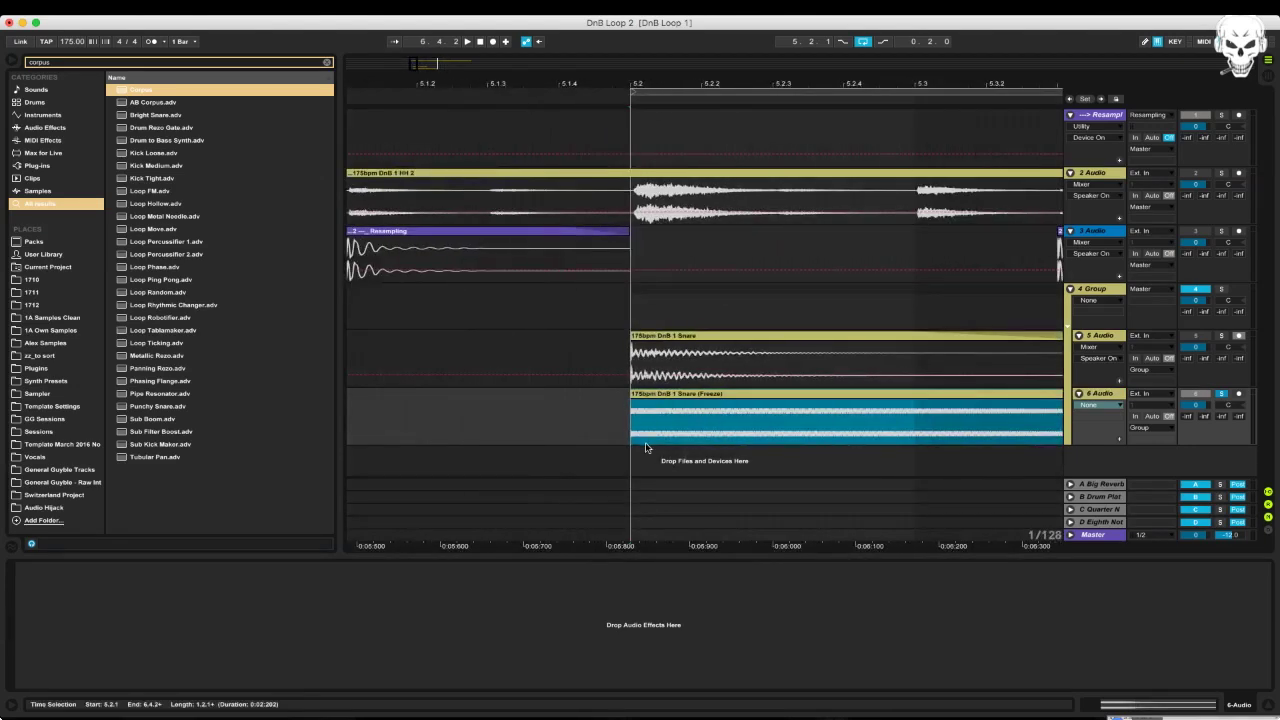
click(672, 432)
drag(672, 432, 575, 425)
key(super+alt+f)
click(641, 438)
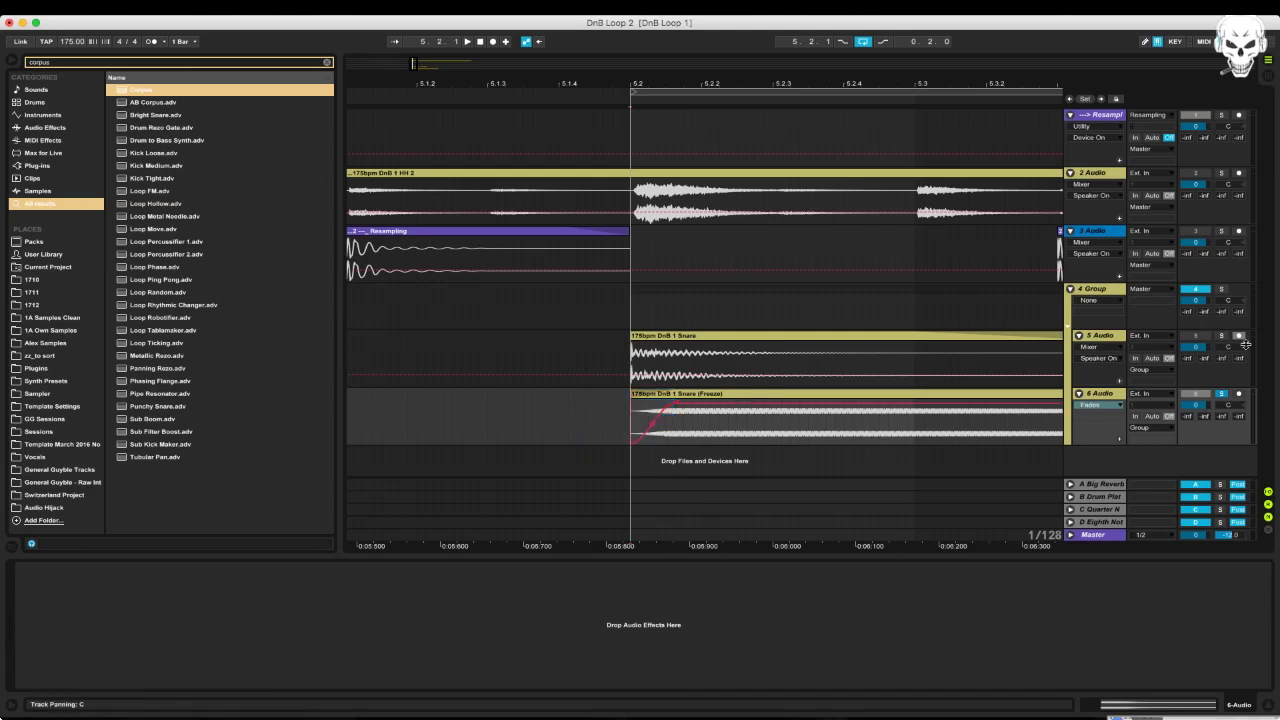
Shift the flattened snare clip to start slightly after 5.2 and lower its track volume to -4.6 dB, checking against the original snare
key(space)
drag(632, 395, 684, 395)
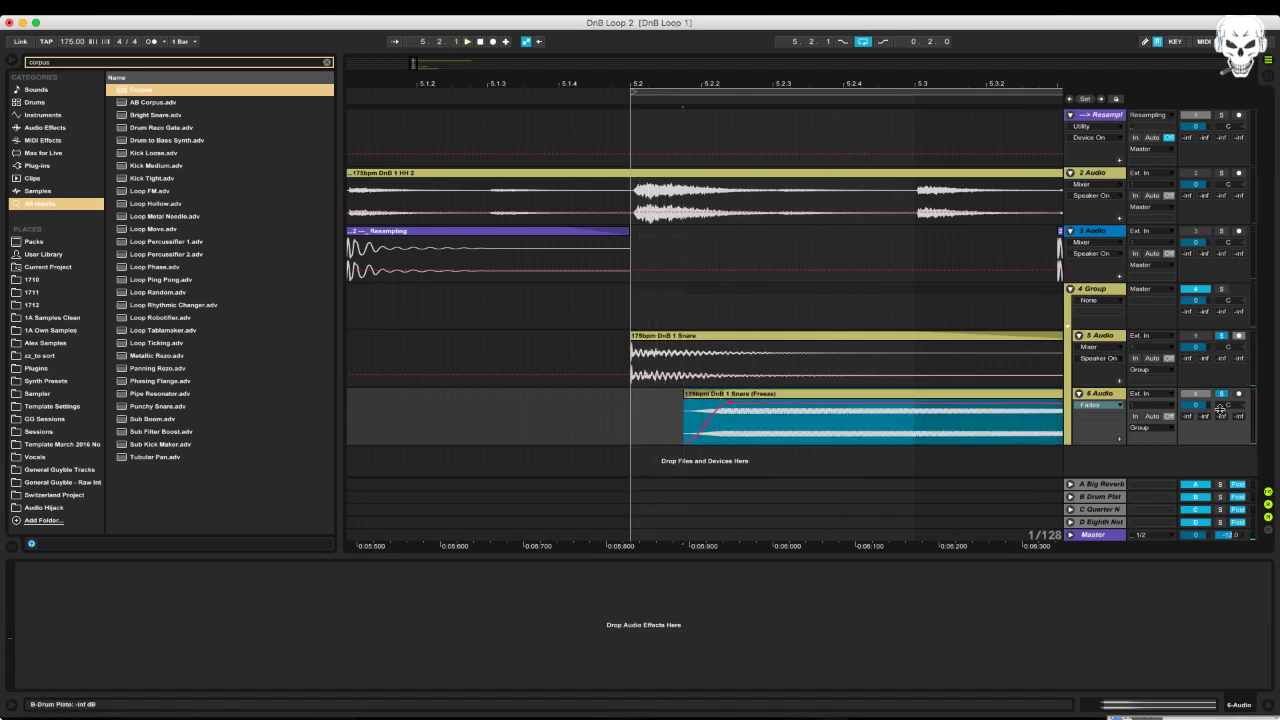
drag(1207, 405, 1207, 405)
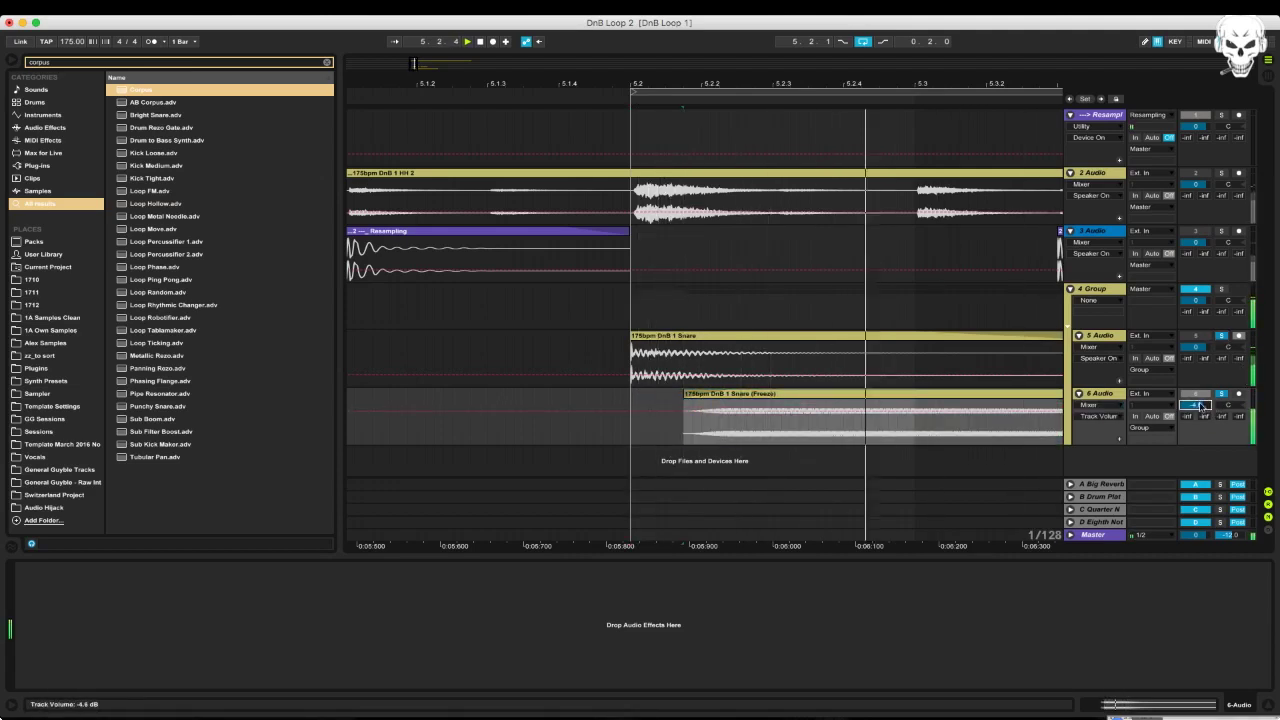
drag(741, 394, 713, 395)
key(space)
key(space)
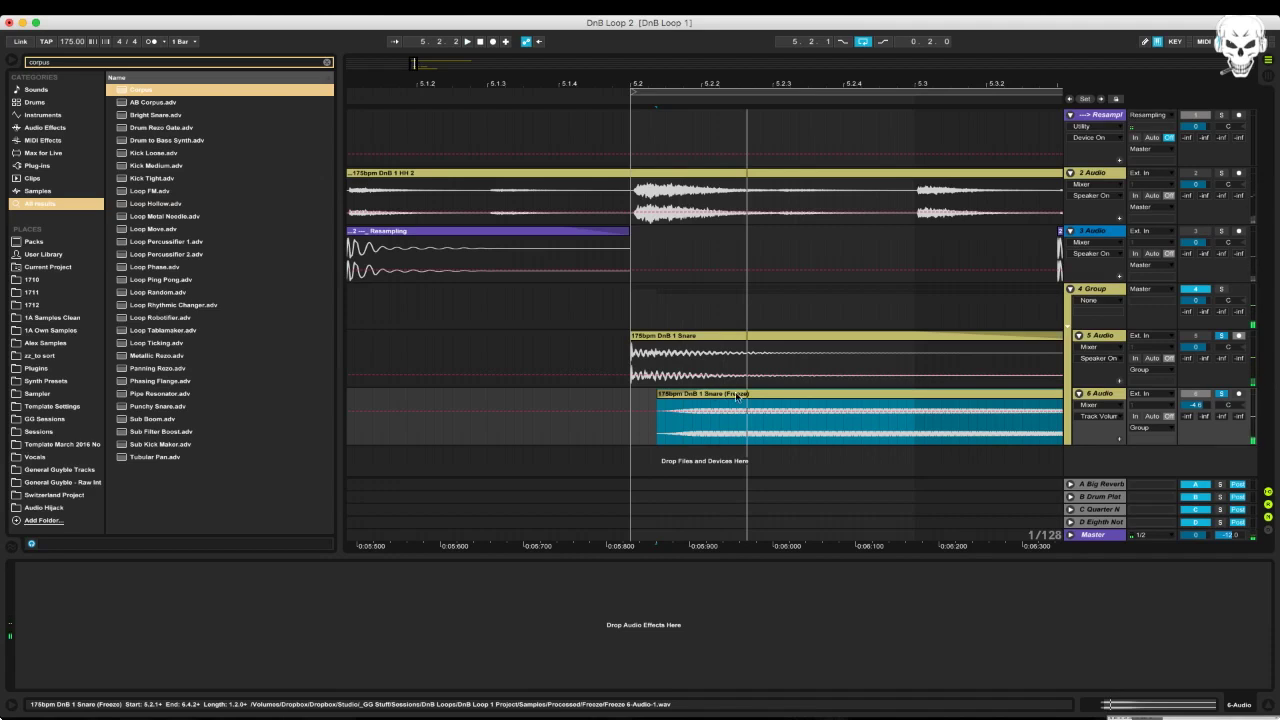
drag(719, 400, 668, 396)
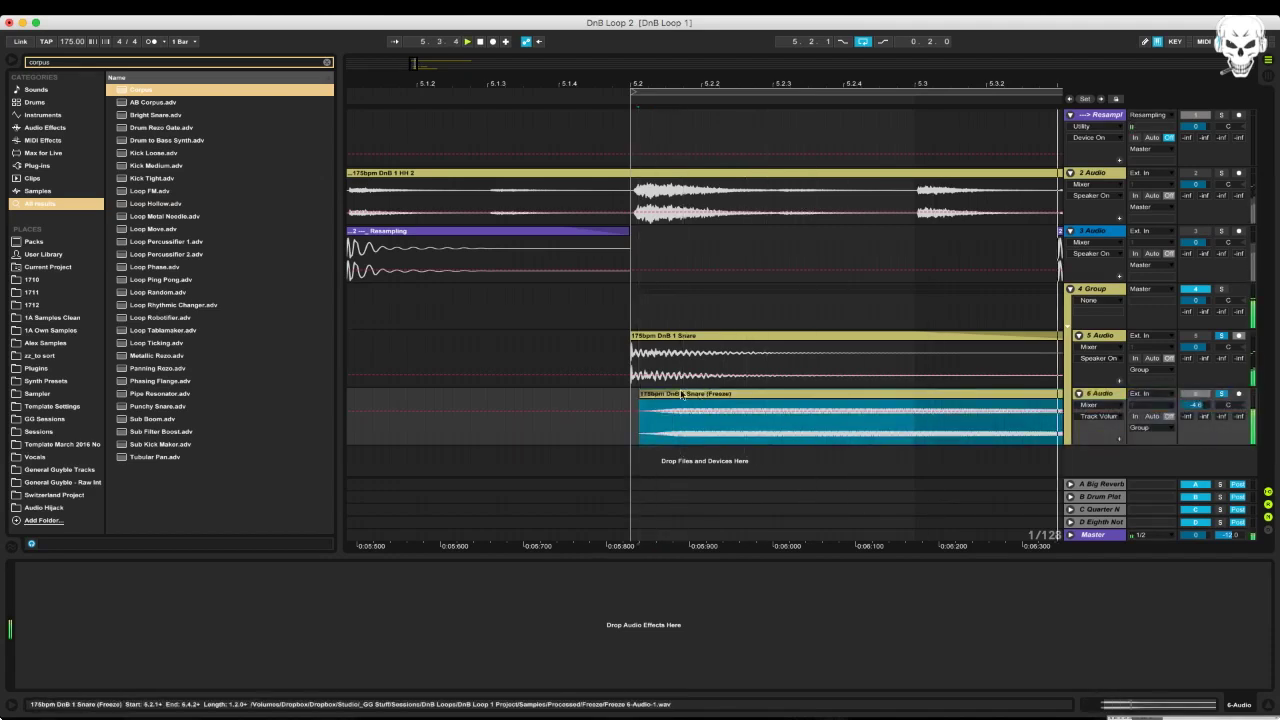
Reshape the clip's fade-in curve so it rises more slowly at first, and audition it in the loop
key(super+alt+f)
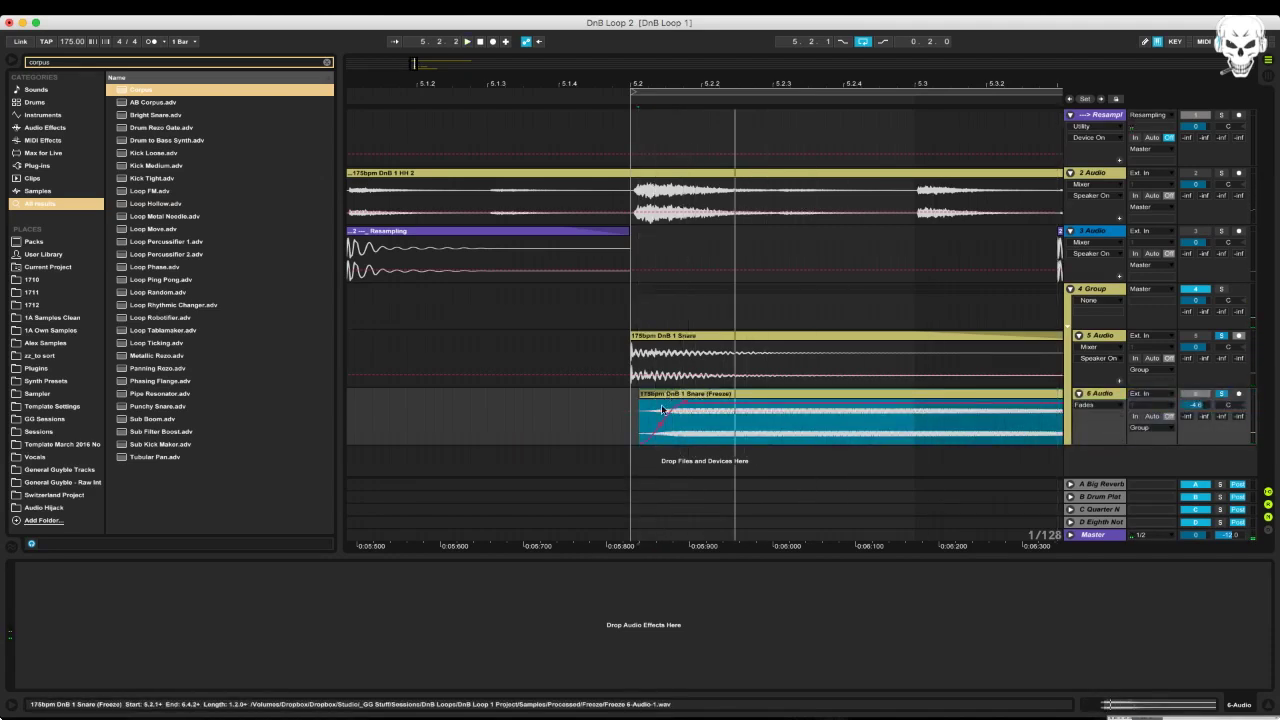
drag(664, 423, 653, 420)
key(space)
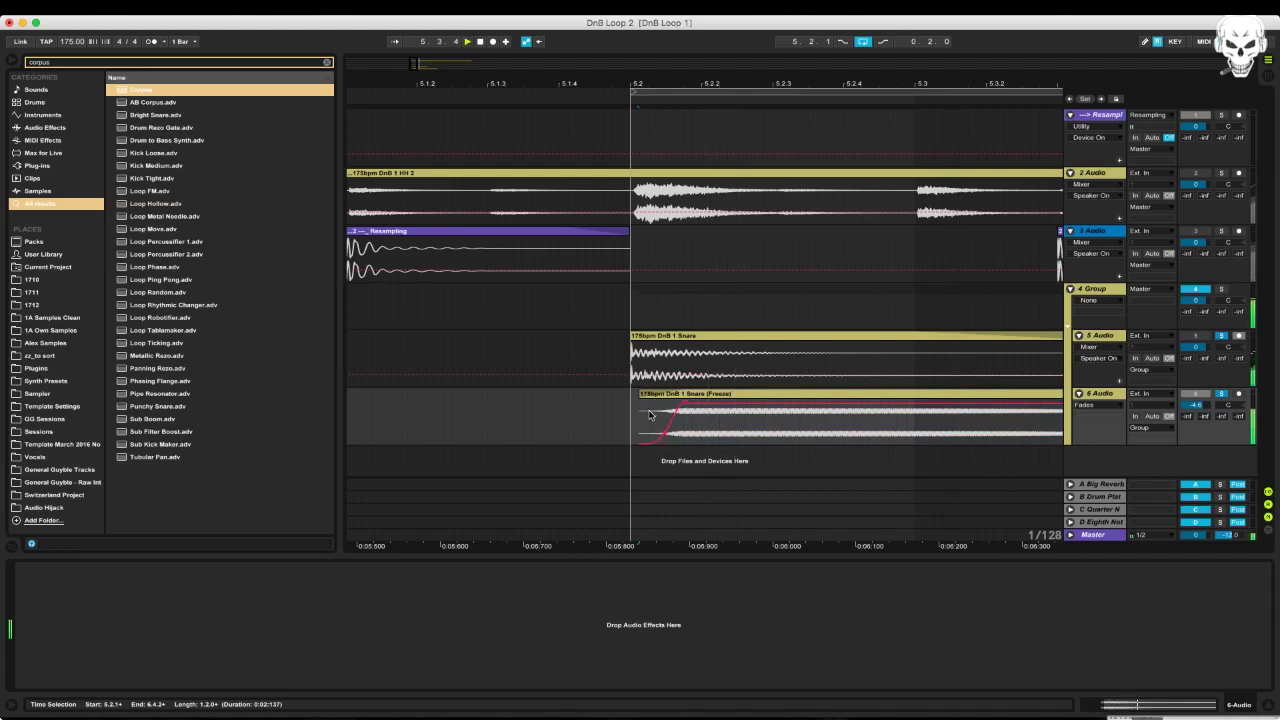
key(space)
key(v)
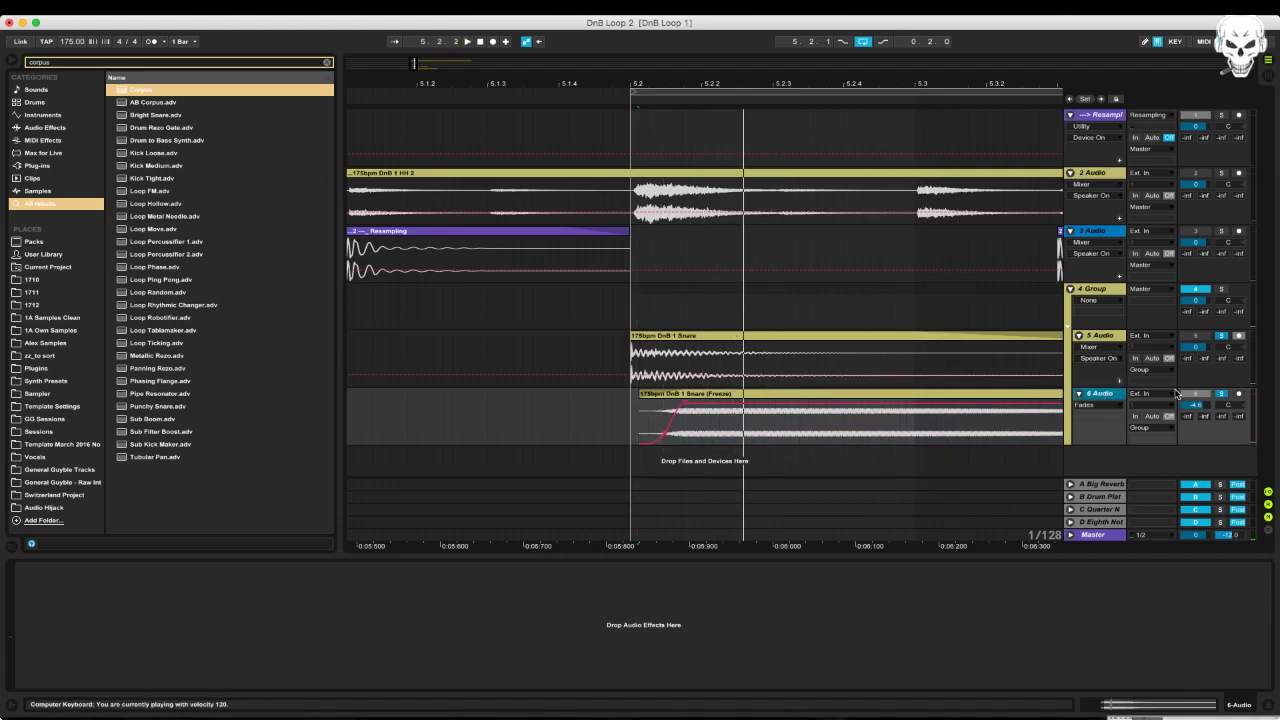
Search for "eq", add the 1. EQ preset to track 6, and place a narrow band 4 cut at about 491 Hz
key(super+f)
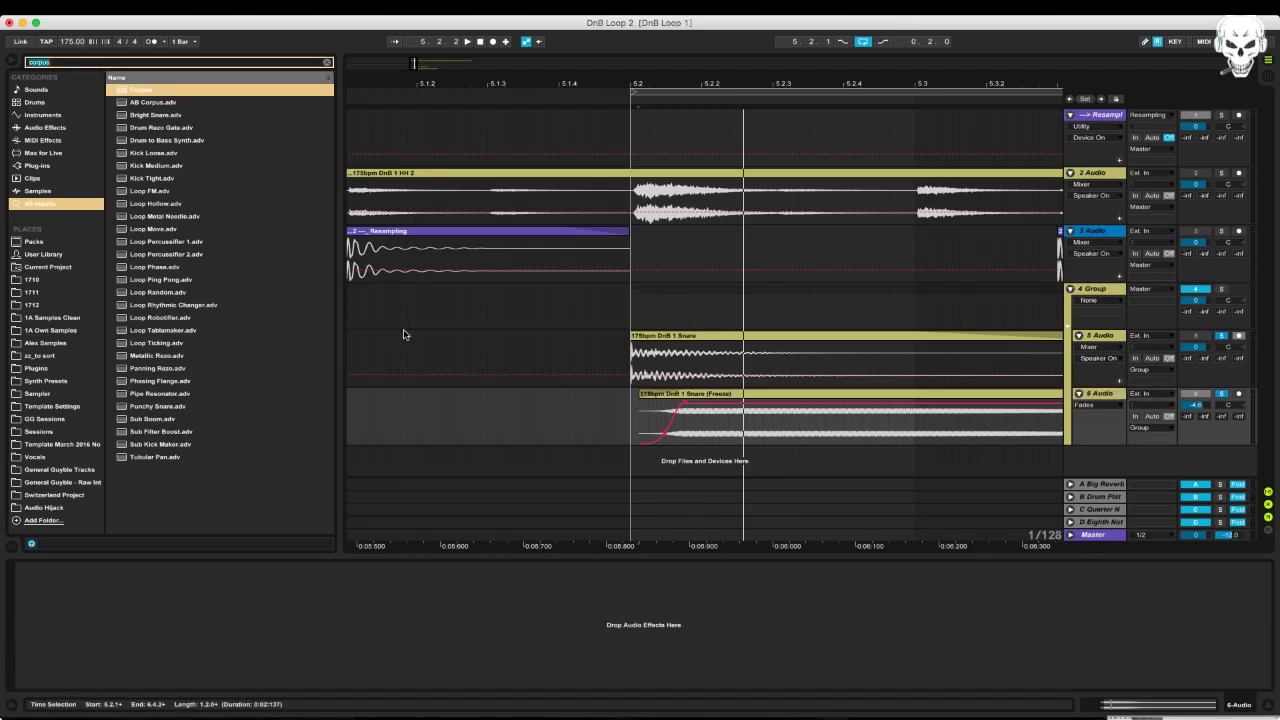
text(cc)
click(139, 119)
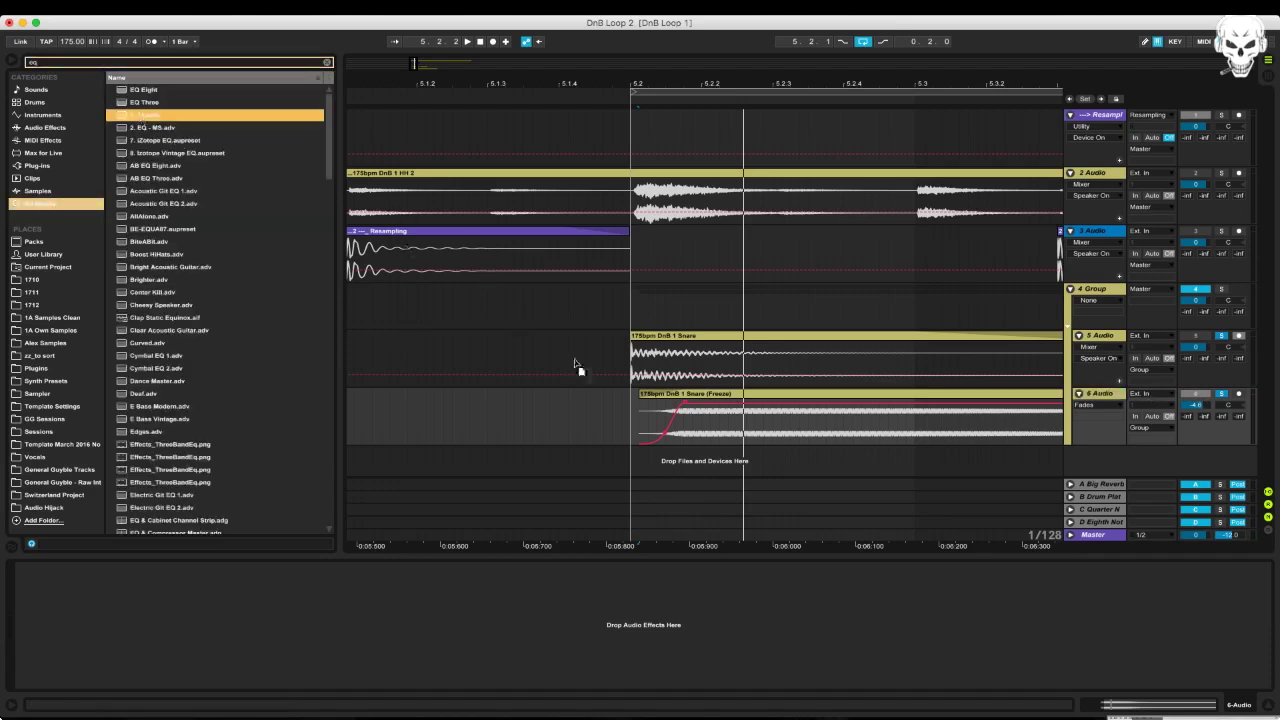
drag(733, 427, 733, 572)
drag(181, 618, 153, 660)
Ease the band 4 cut to about -4.34 dB during playback and enable the band 1 low cut at about 183 Hz
key(space)
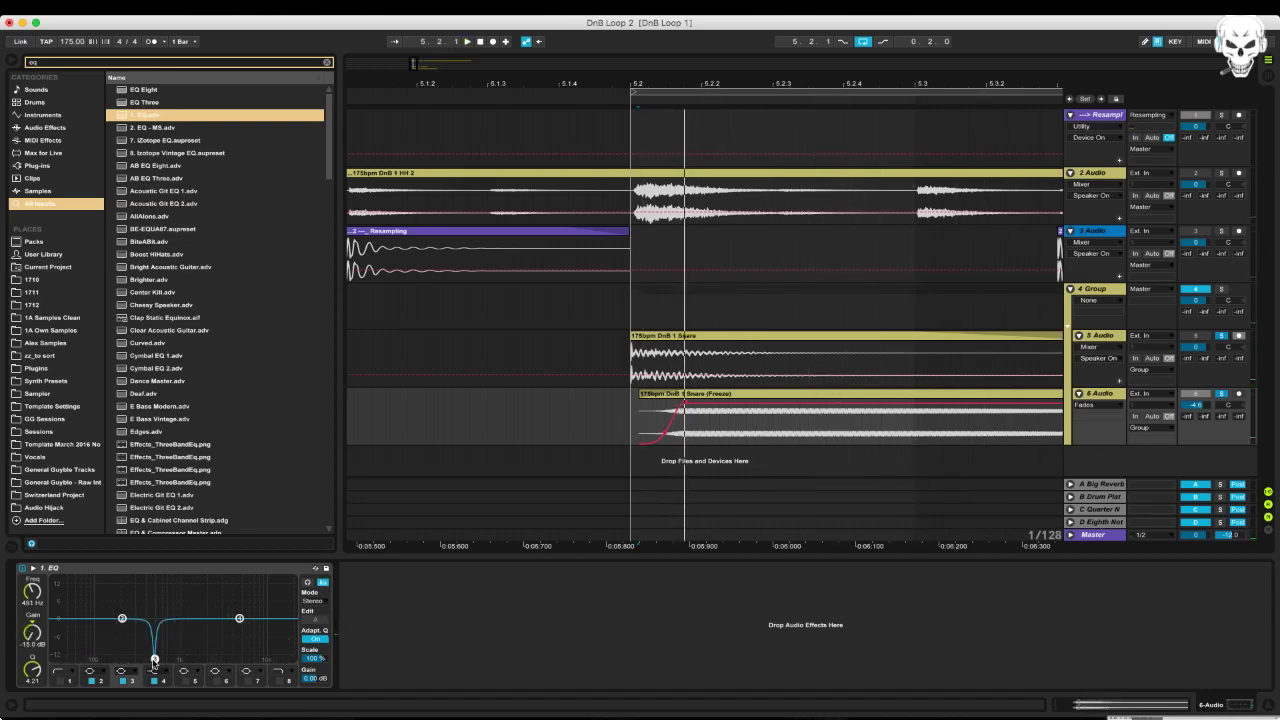
drag(155, 628, 154, 630)
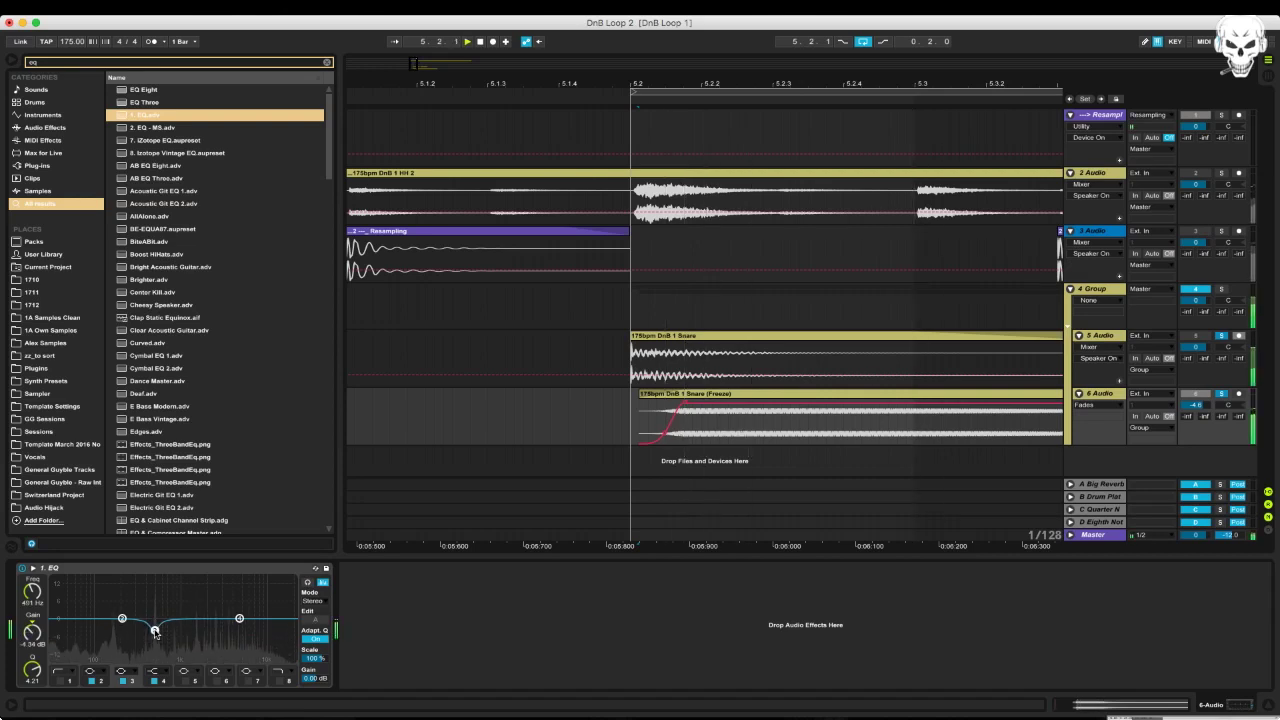
click(61, 680)
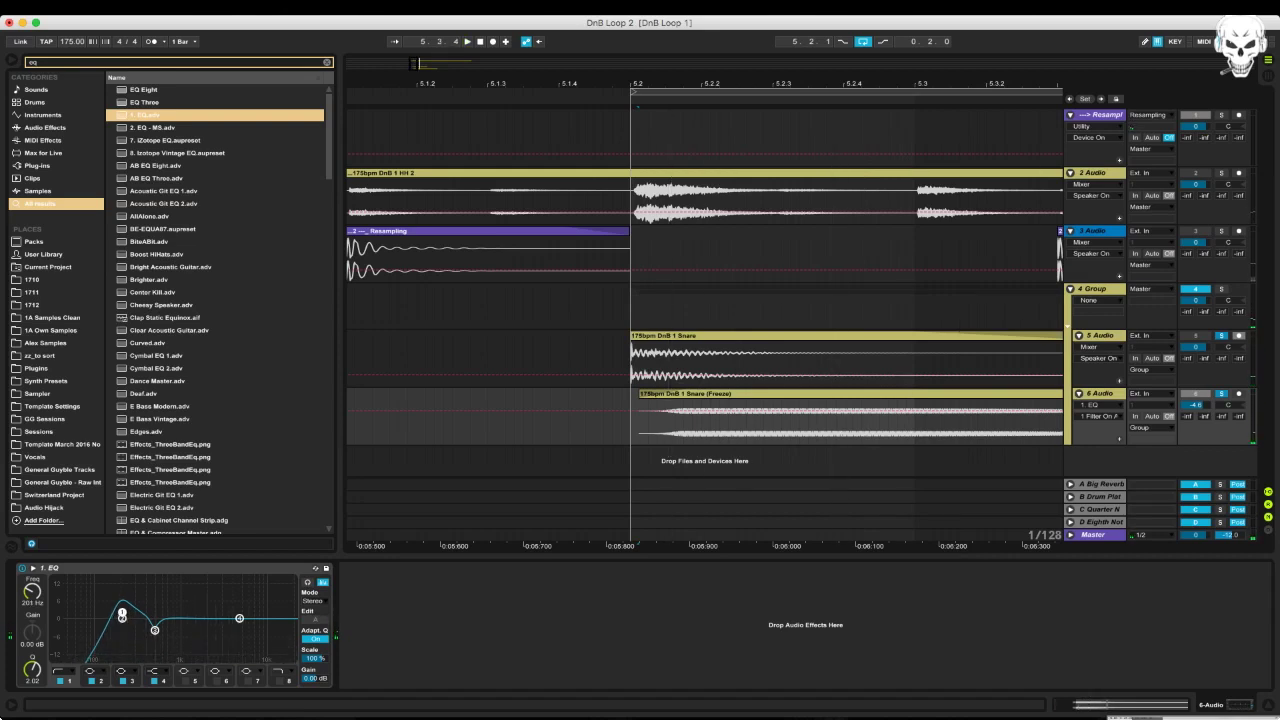
Search for "tuner", insert the Tuner after the EQ, and bypass the EQ while the loop plays
key(super+f)
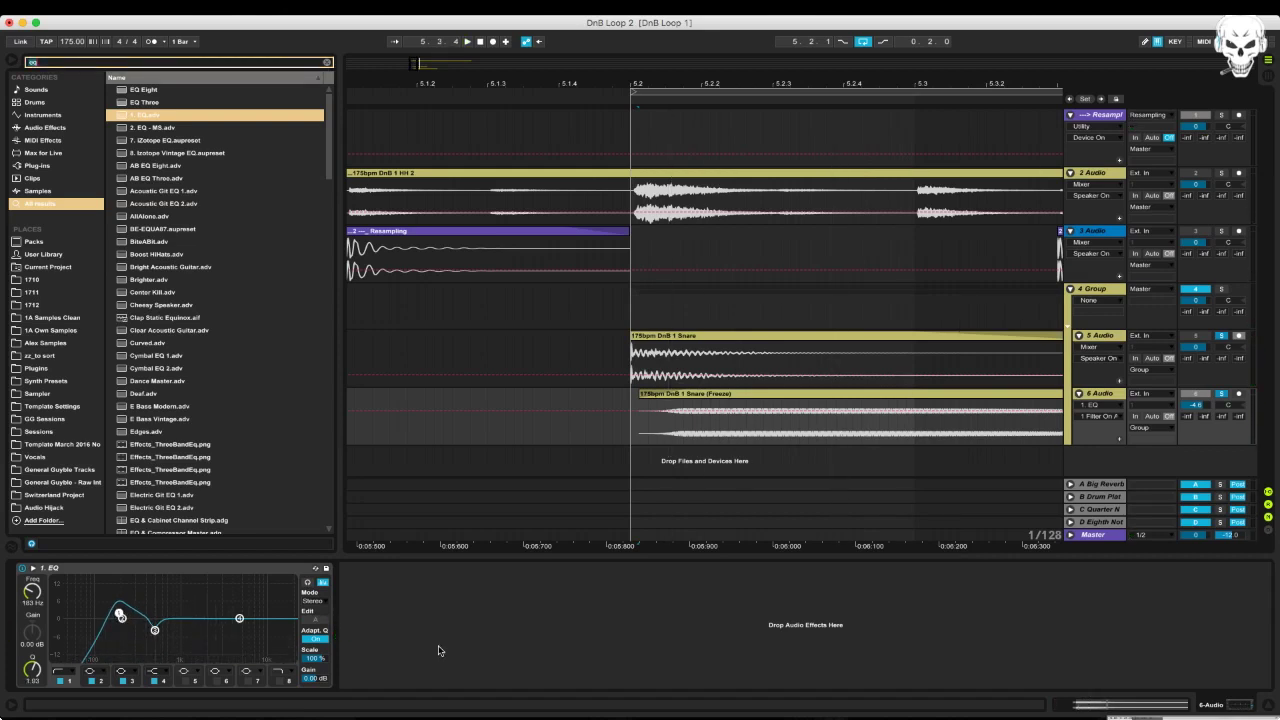
text(sa)
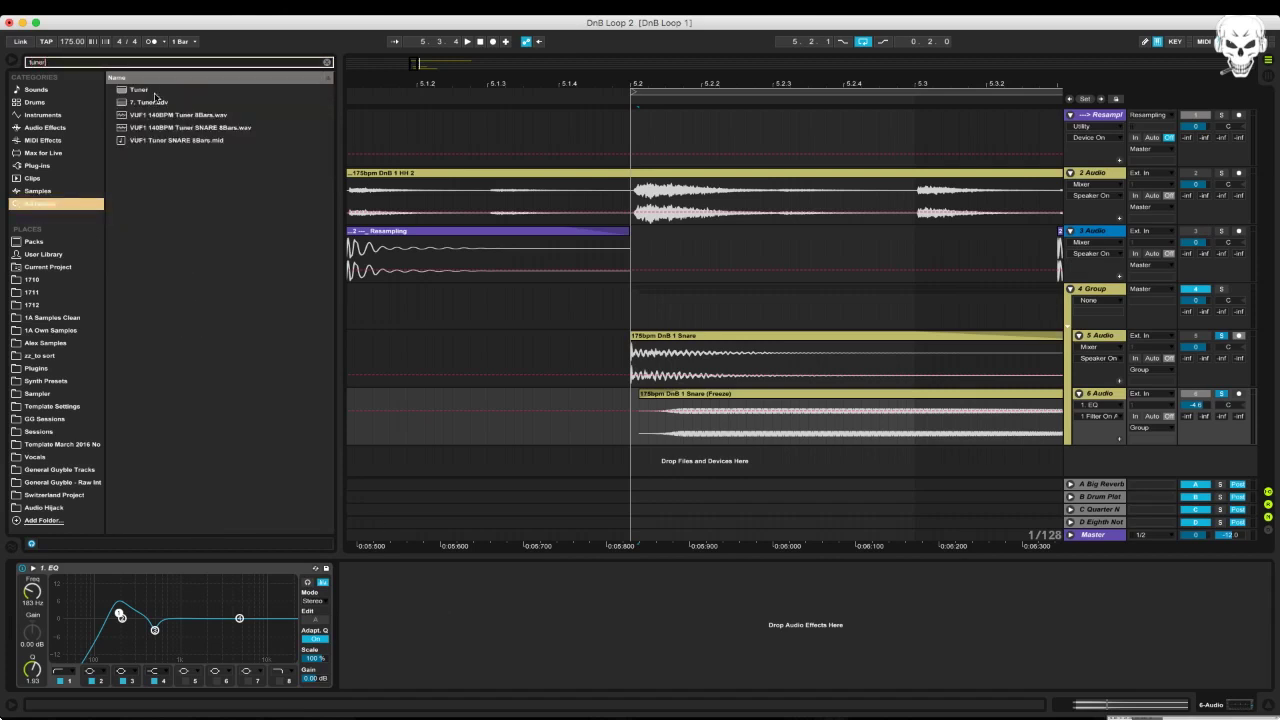
drag(144, 90, 466, 646)
key(space)
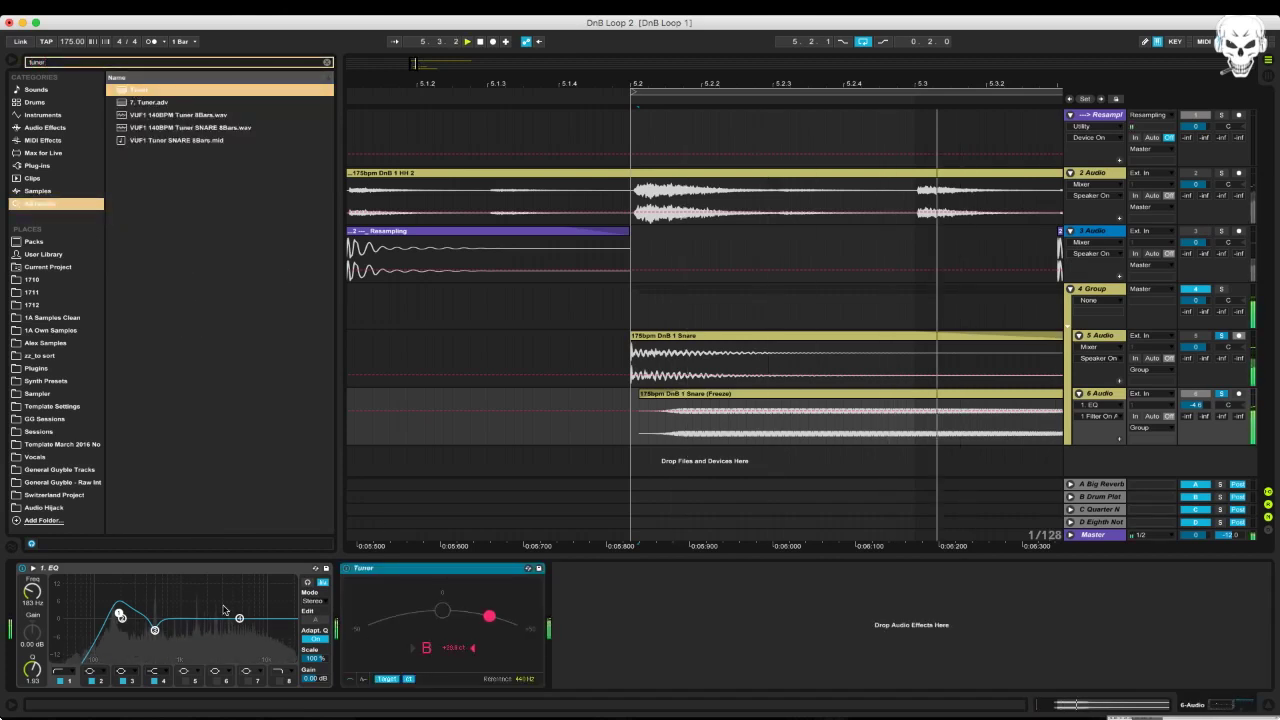
click(21, 568)
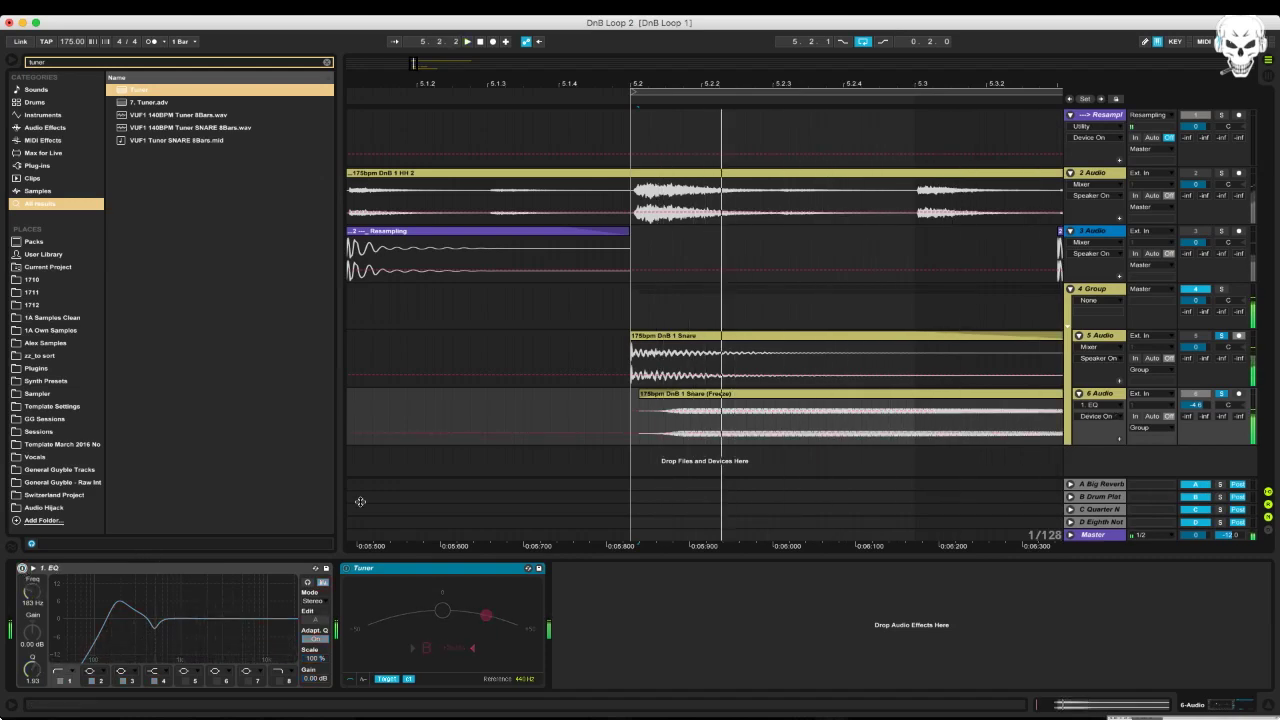
Remove the fade-in from the flattened snare clip and restore its full attack, starting at 5.2
double_click(722, 400)
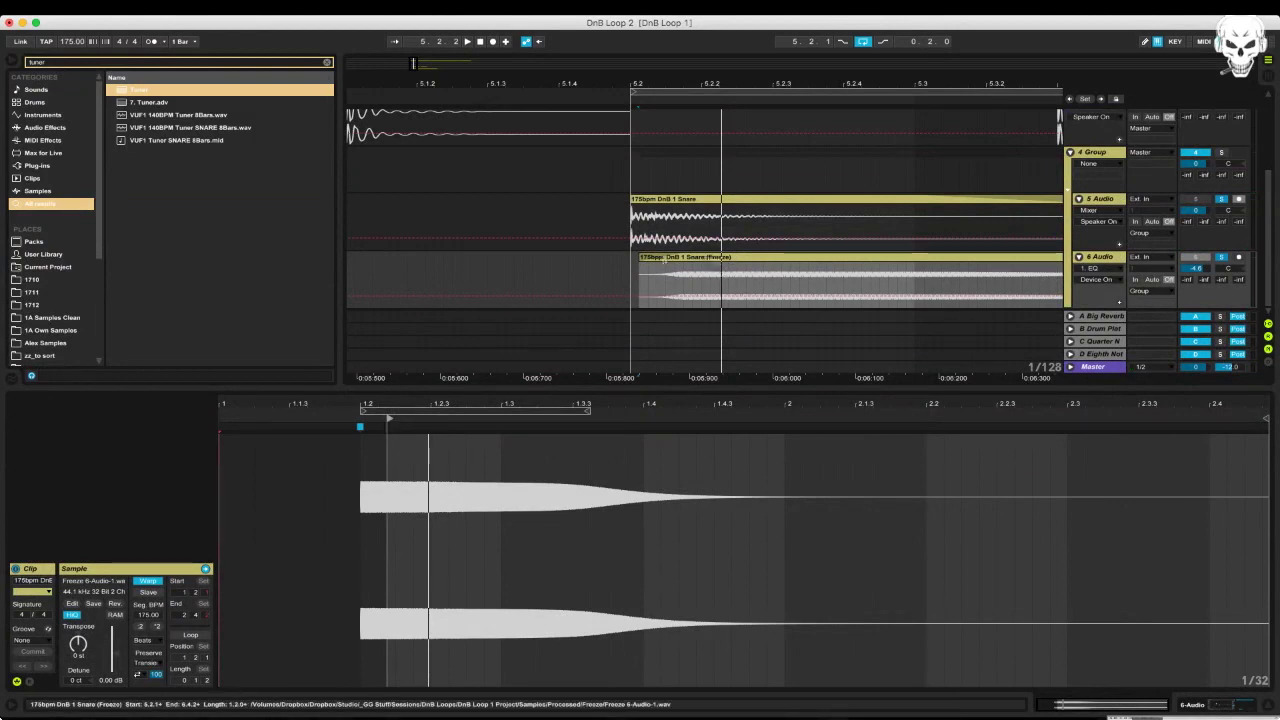
click(662, 258)
key(super+alt+f)
drag(687, 266, 510, 260)
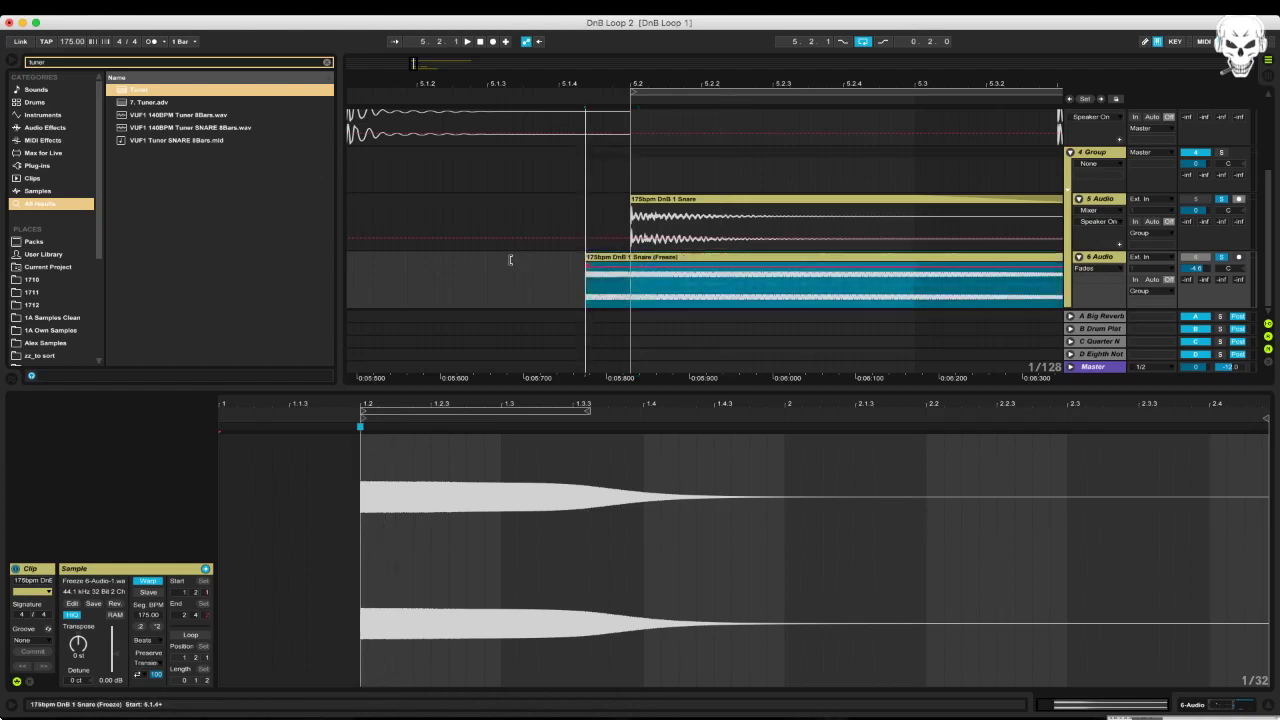
drag(632, 260, 676, 266)
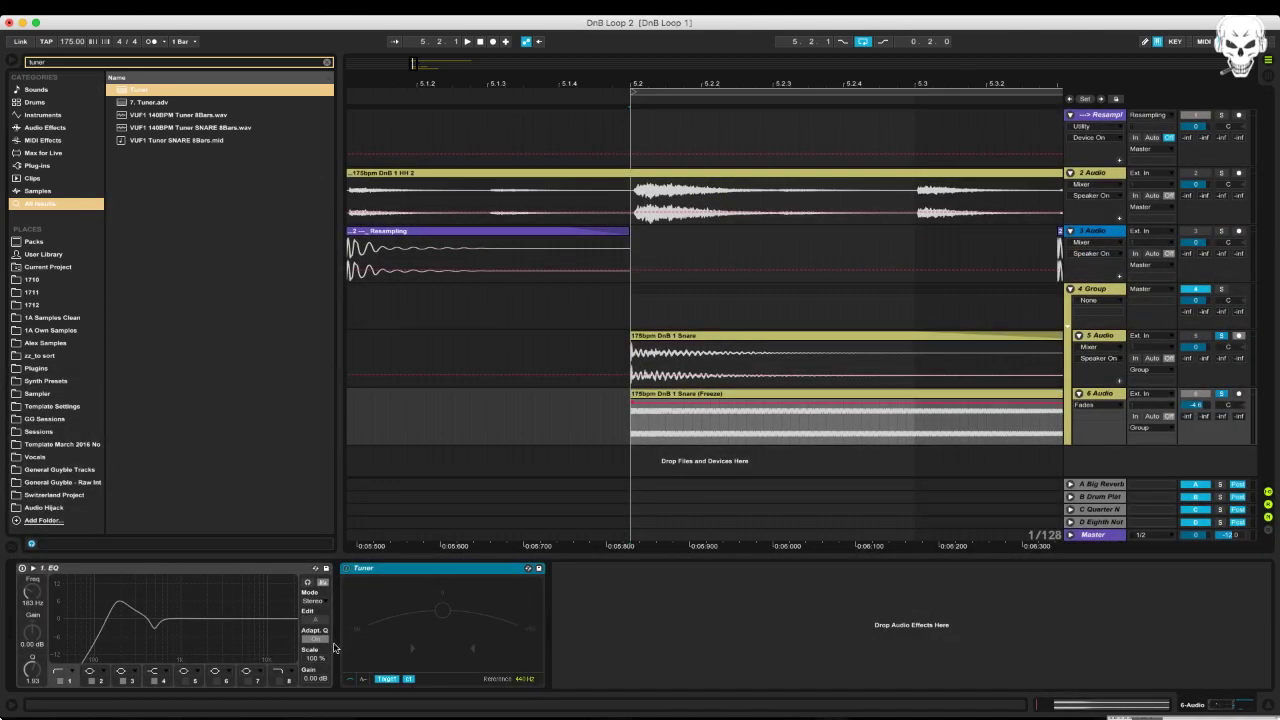
Play the clip through the Tuner to check its pitch, inspect its sample settings, and return to the track's effects
key(space)
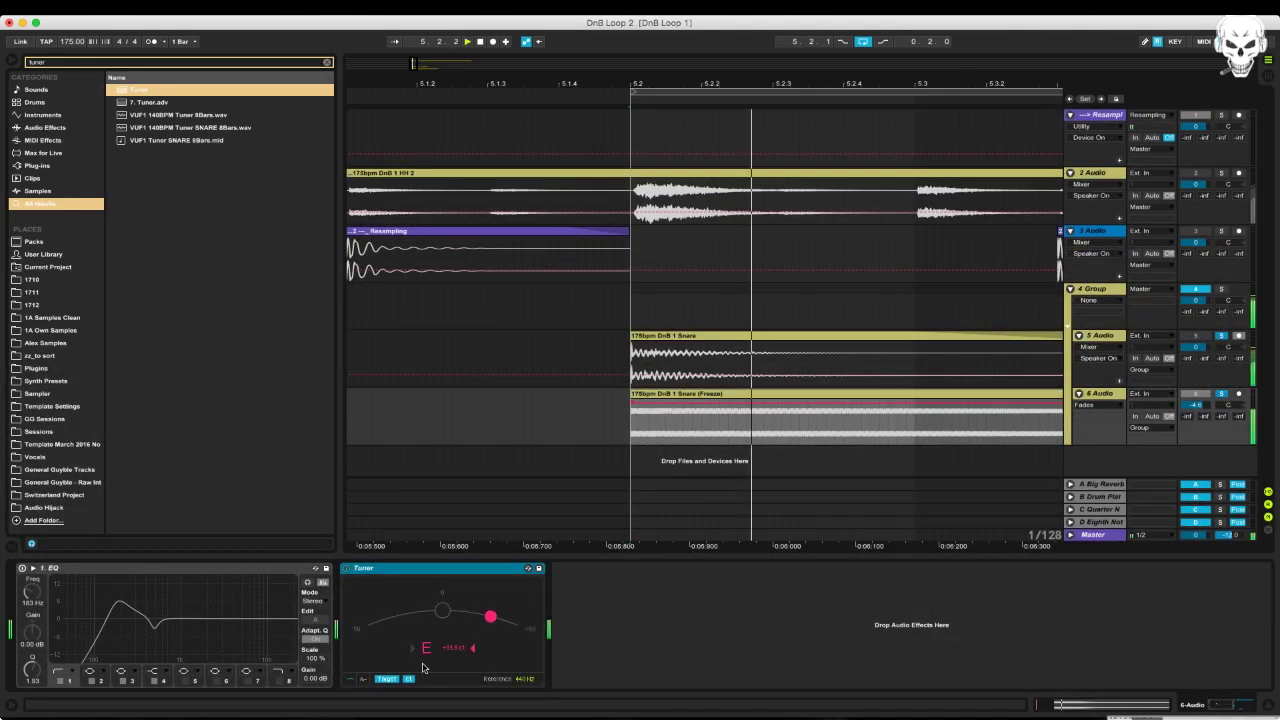
click(655, 395)
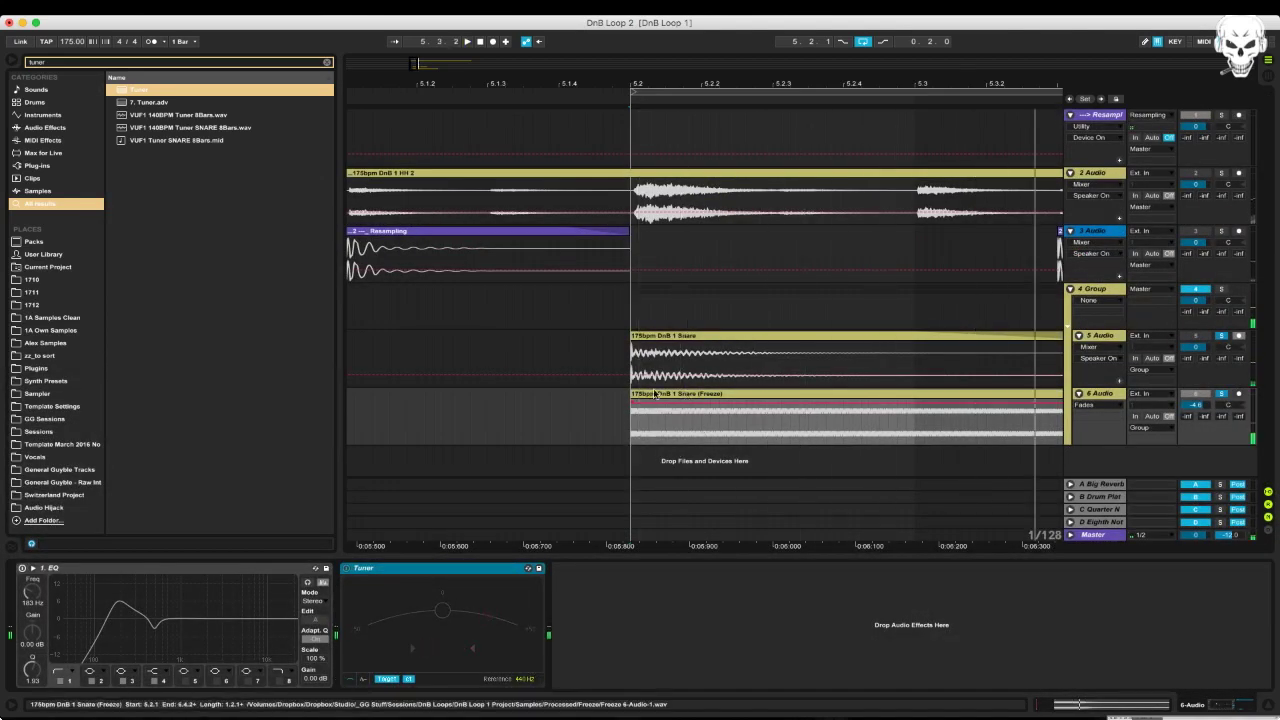
double_click(655, 397)
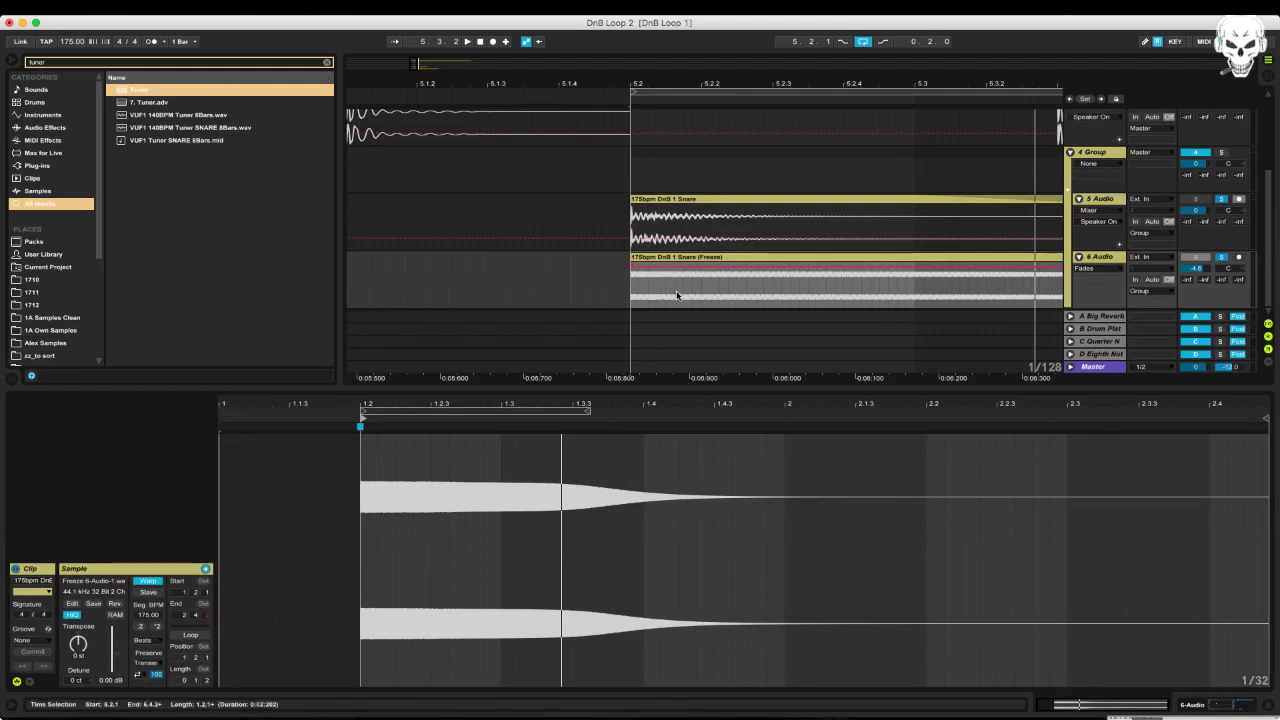
key(super+alt+l)
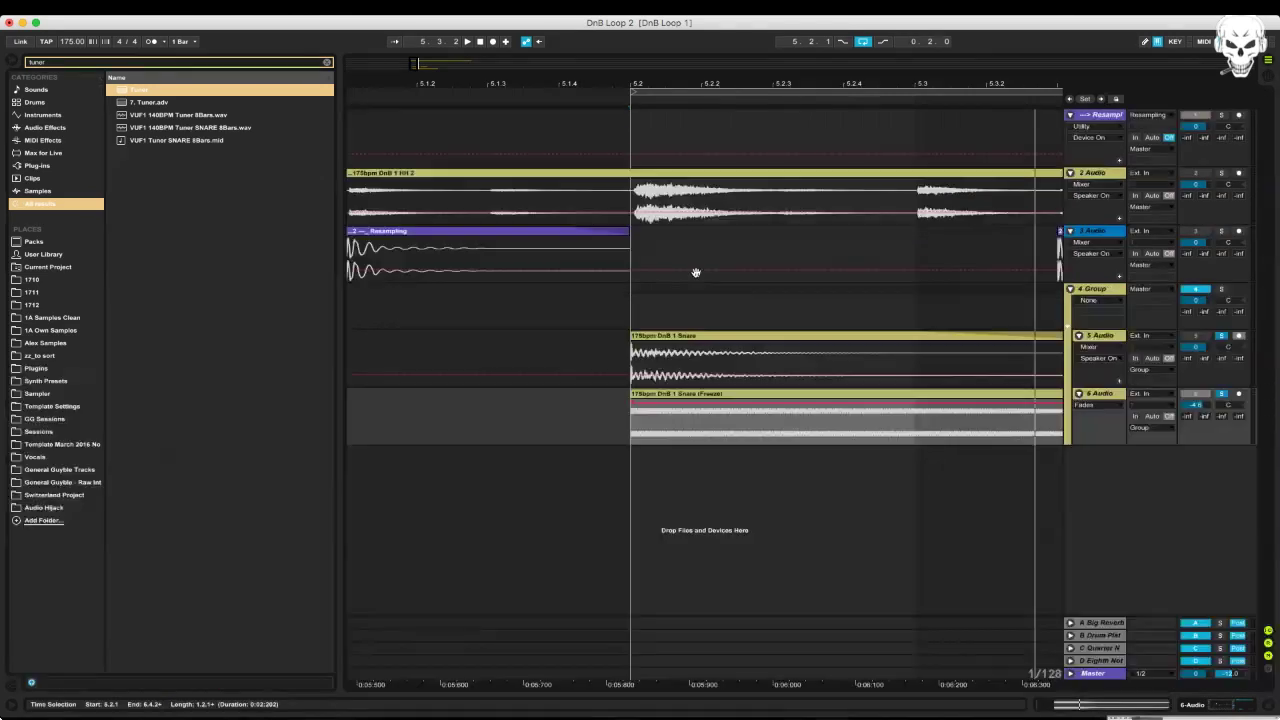
key(super+alt+l)
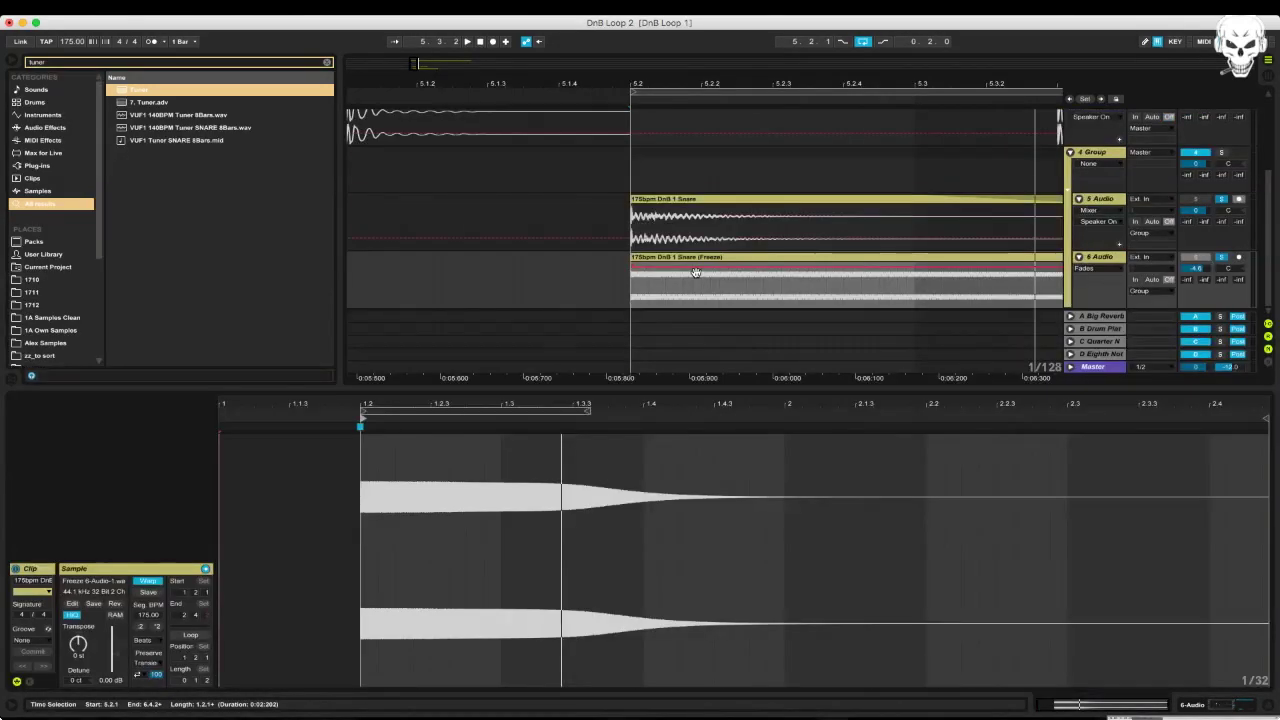
click(1106, 258)
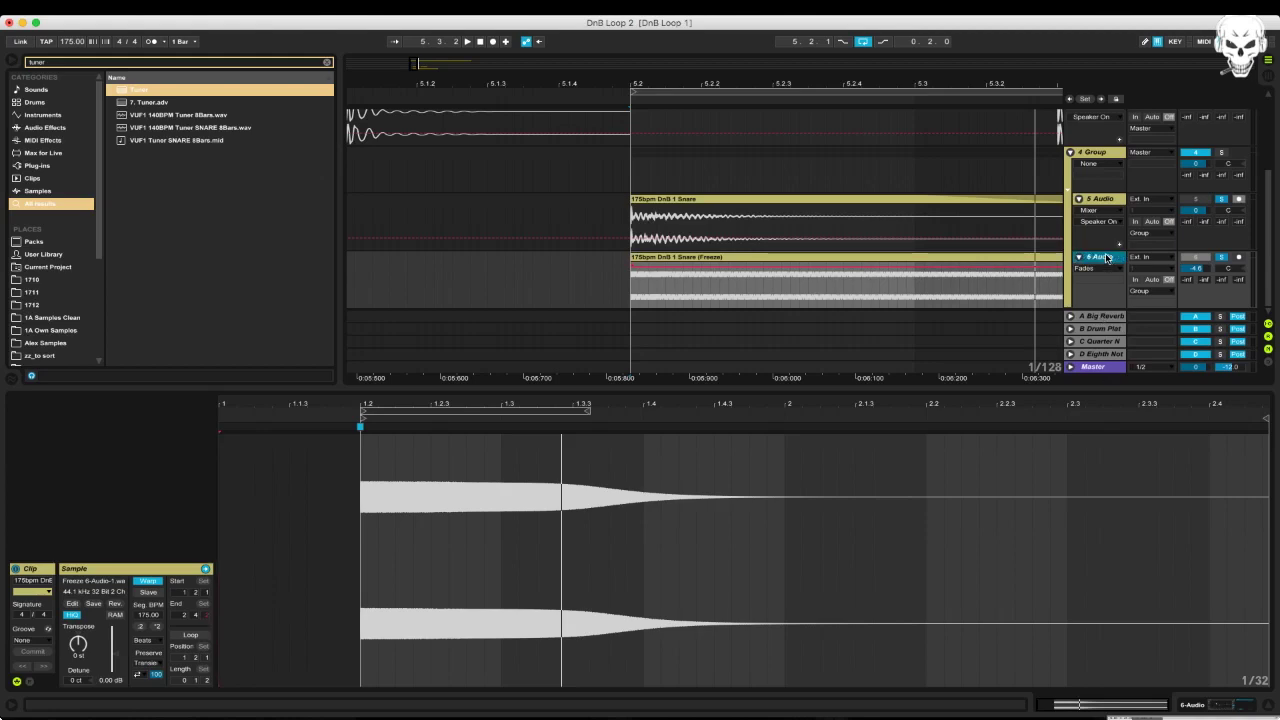
double_click(1106, 258)
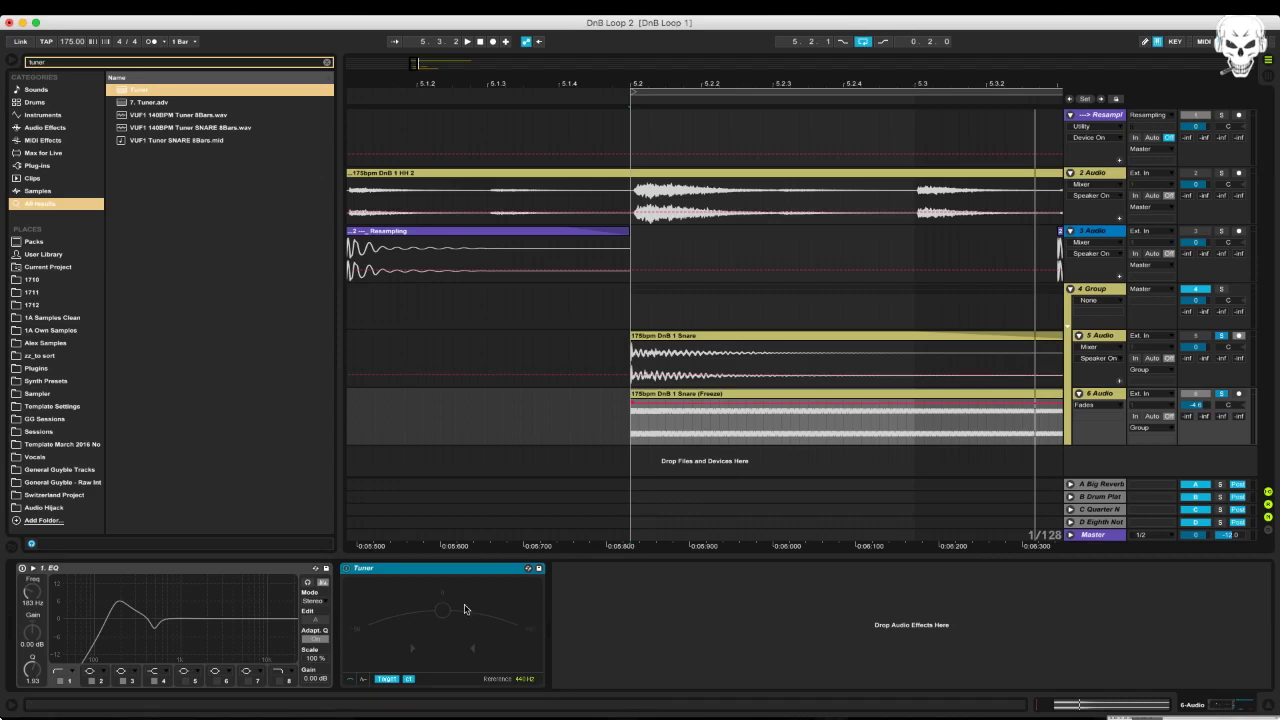
Set the flattened snare layer's transpose to 1 st and detune to -12 ct, and check its pitch with the Tuner
click(674, 396)
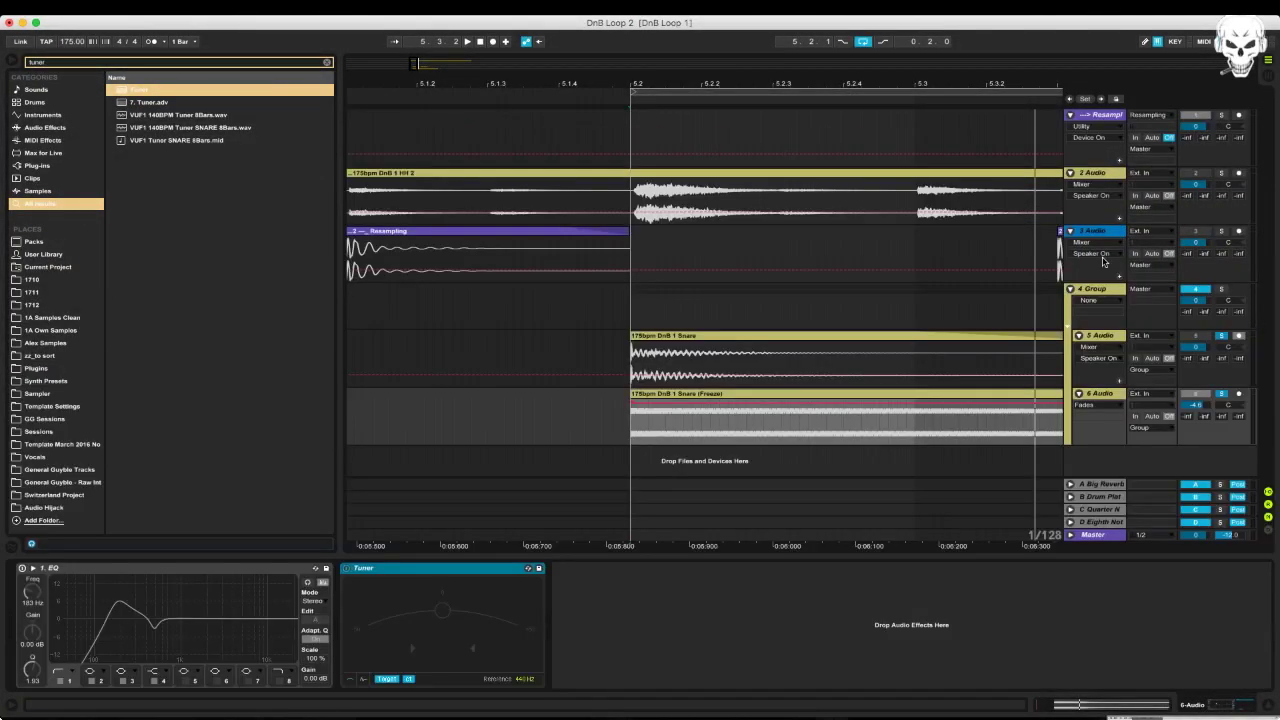
key(space)
double_click(674, 402)
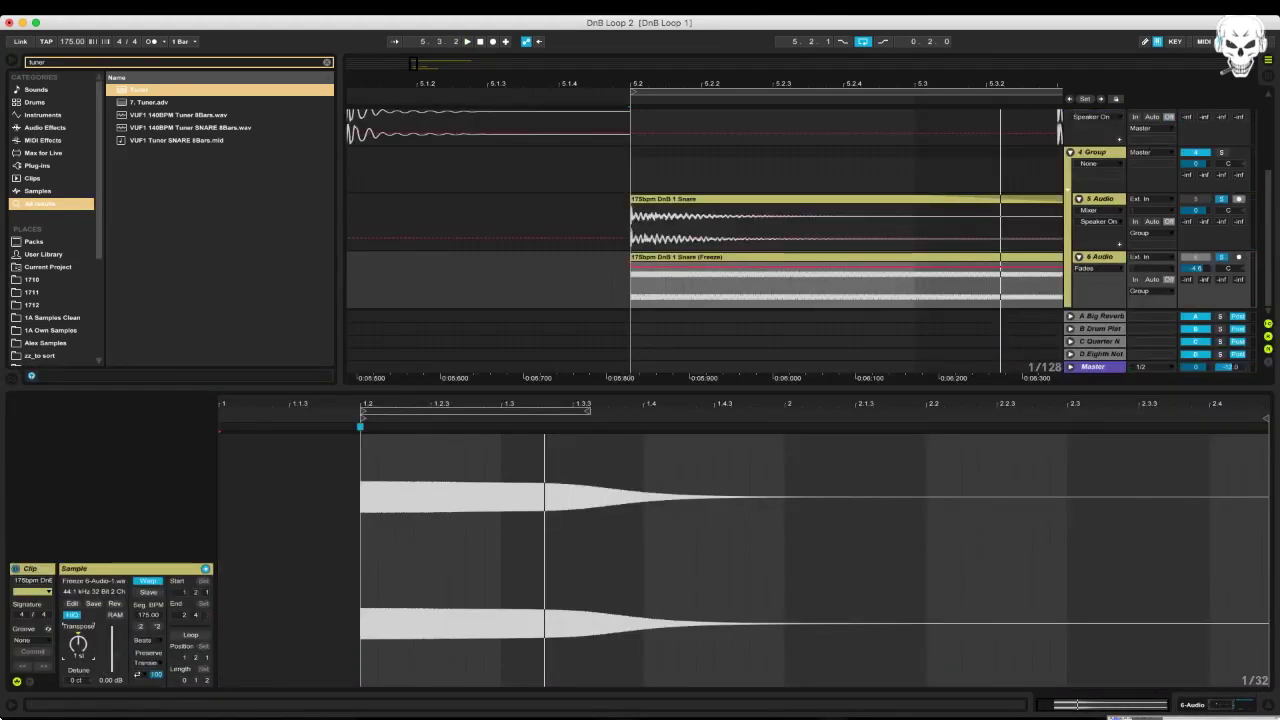
drag(81, 681, 81, 684)
key(space)
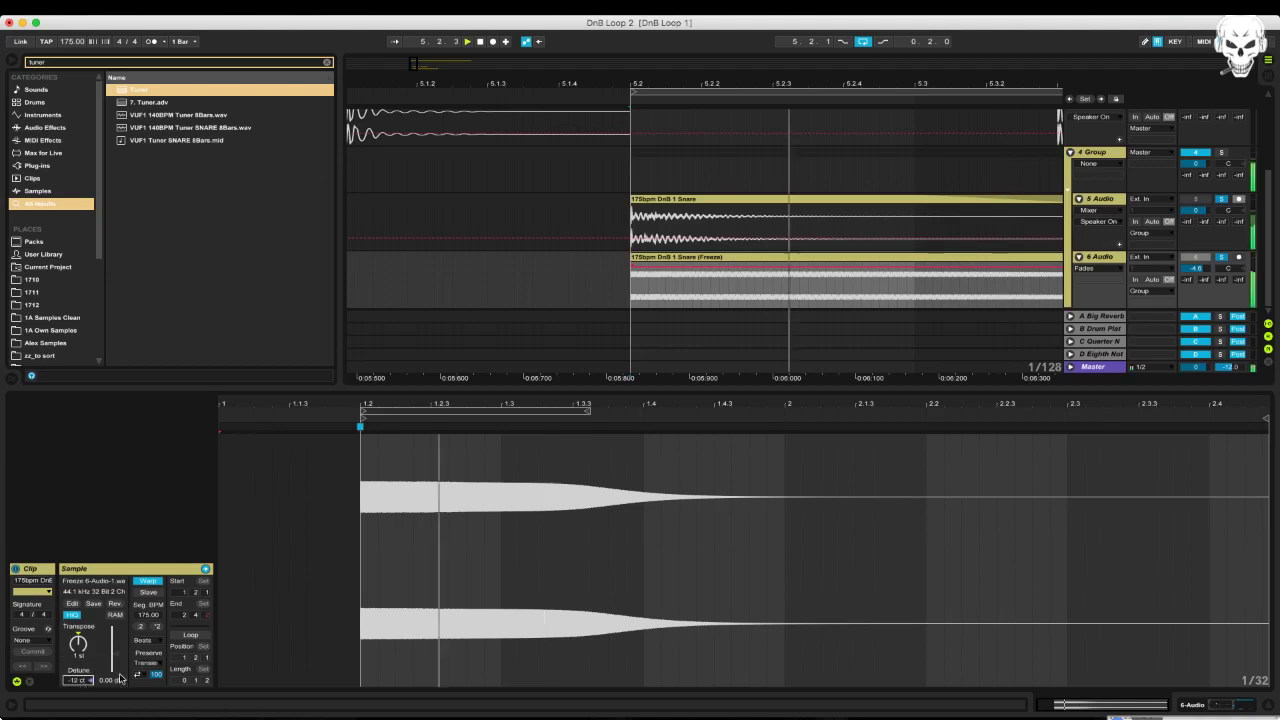
click(1117, 262)
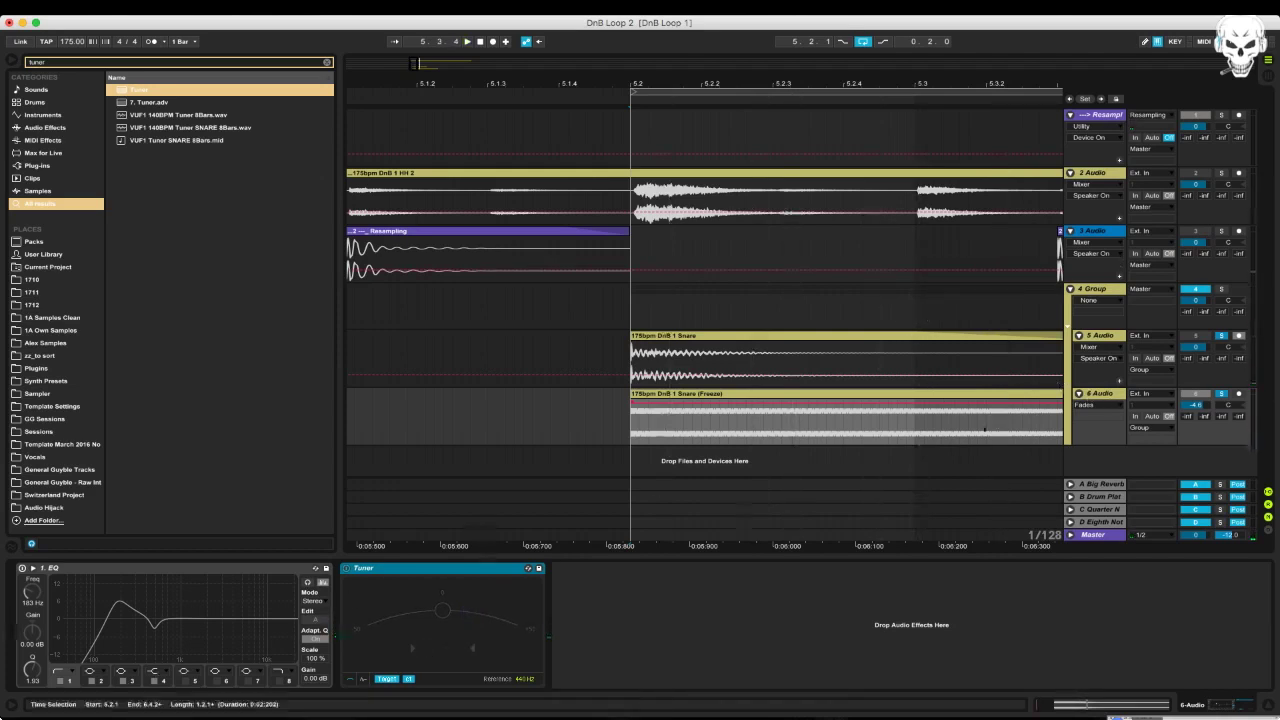
Set the layer clip's detune to -30 ct and play it through the Tuner to check the pitch
double_click(851, 397)
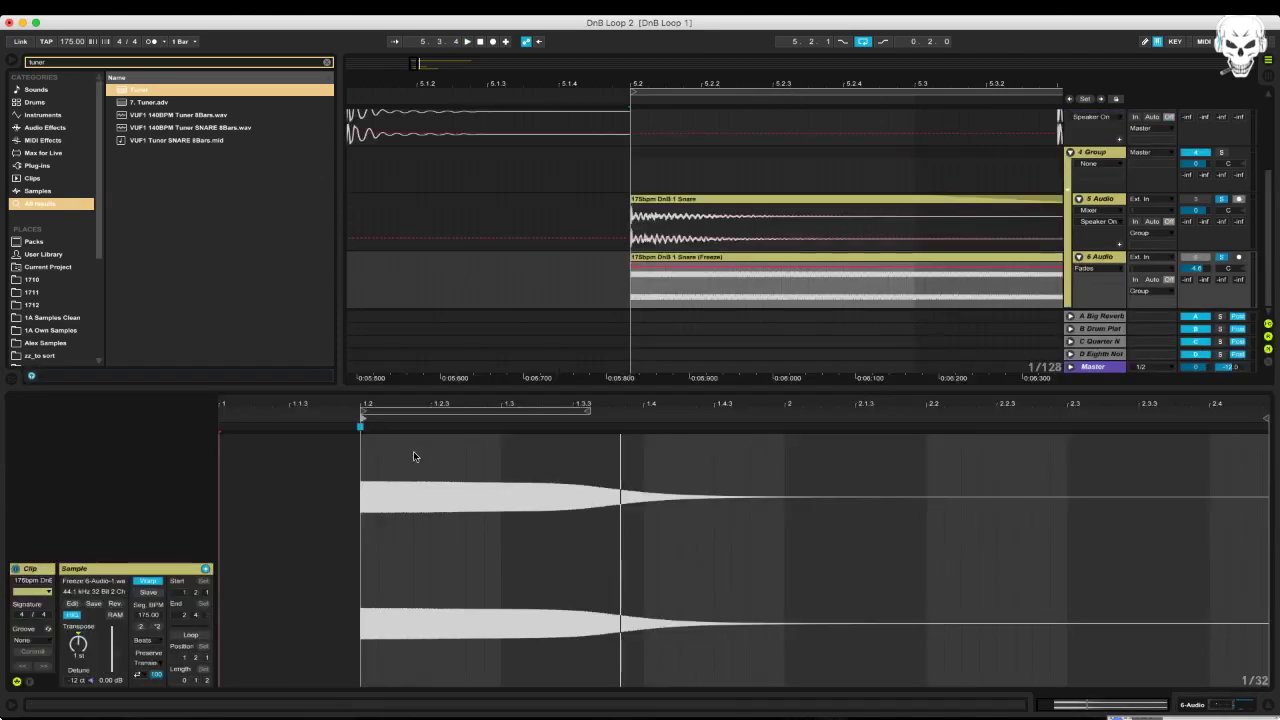
click(78, 681)
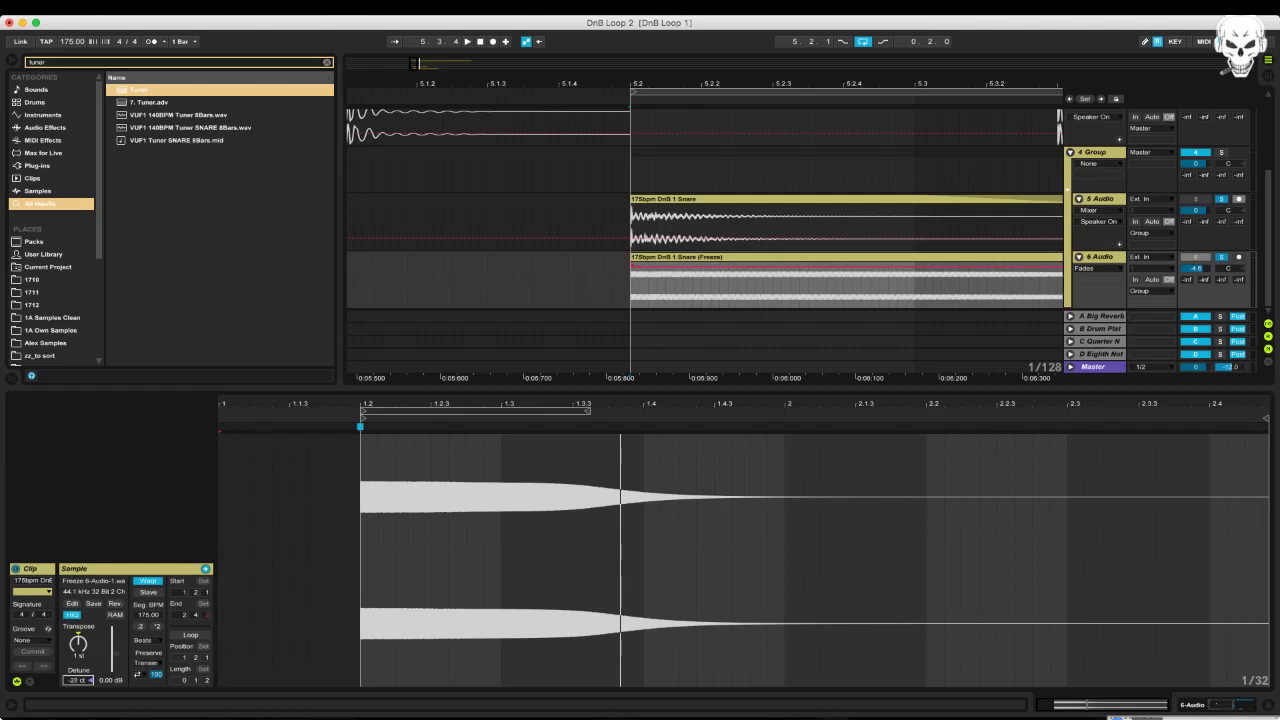
key(space)
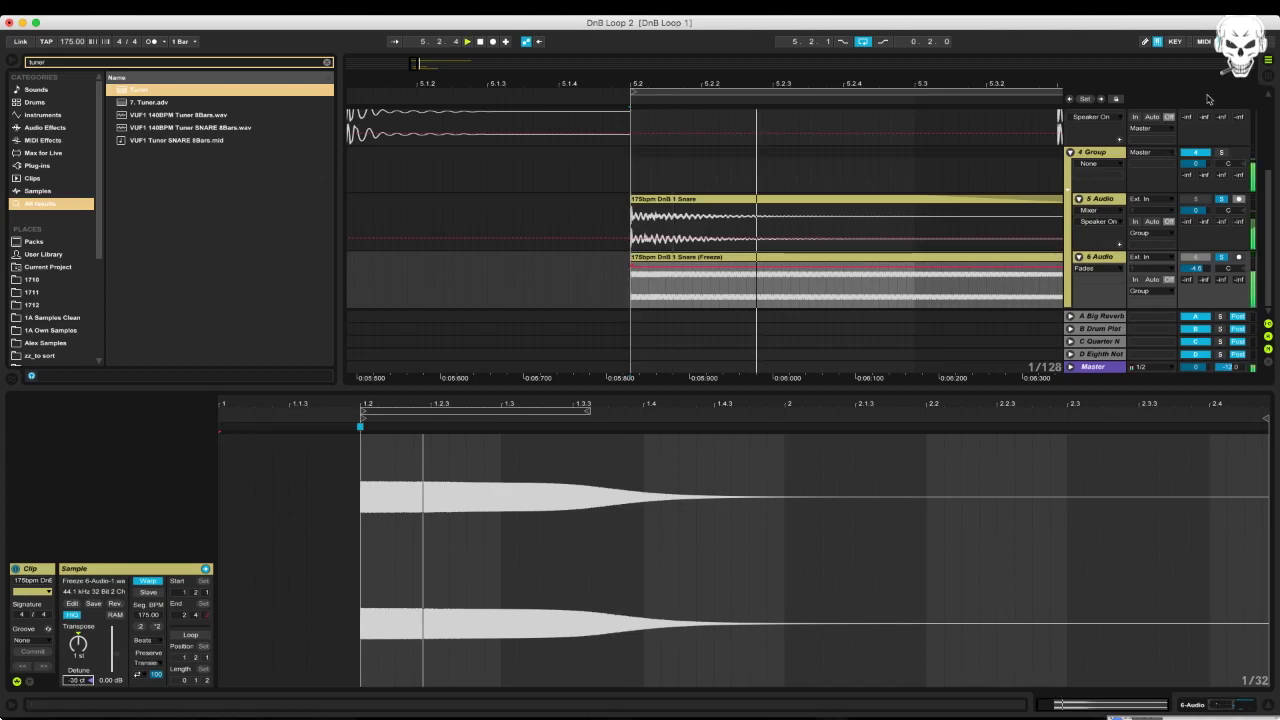
double_click(1107, 259)
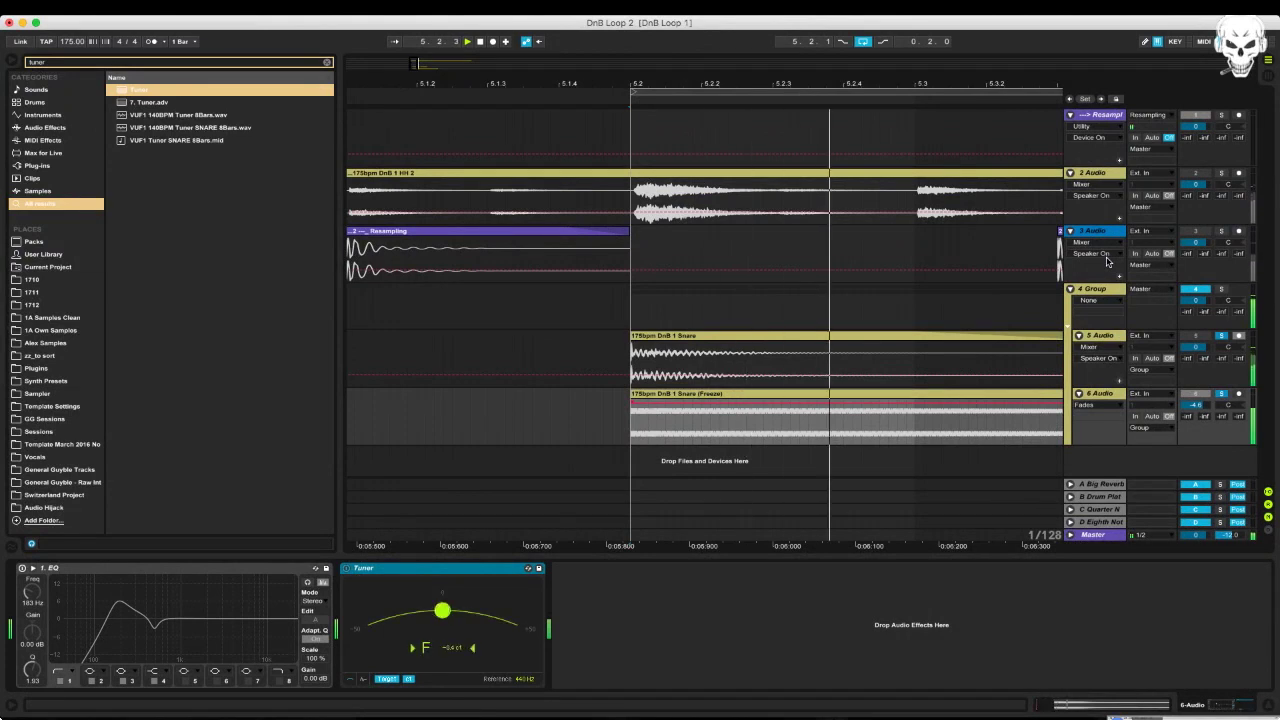
key(space)
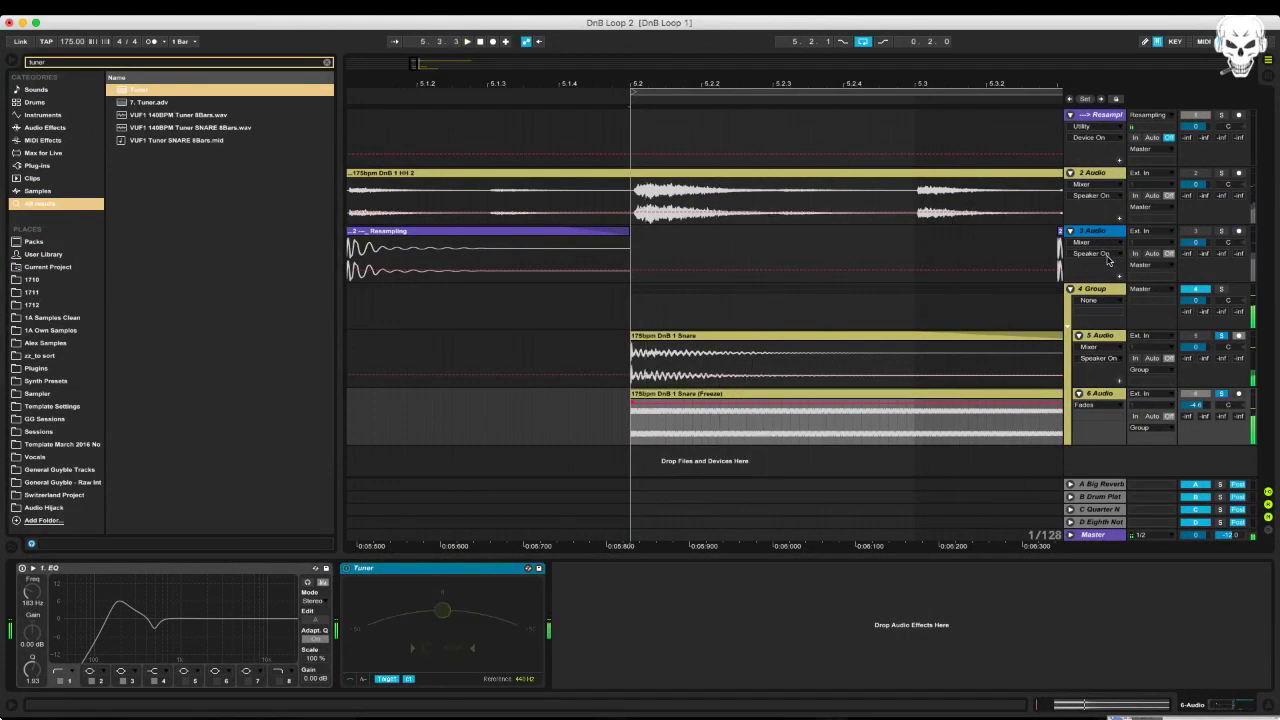
Fine-tune the layer clip's detune to -31 ct and play the loop to hear it
click(1096, 396)
click(1099, 400)
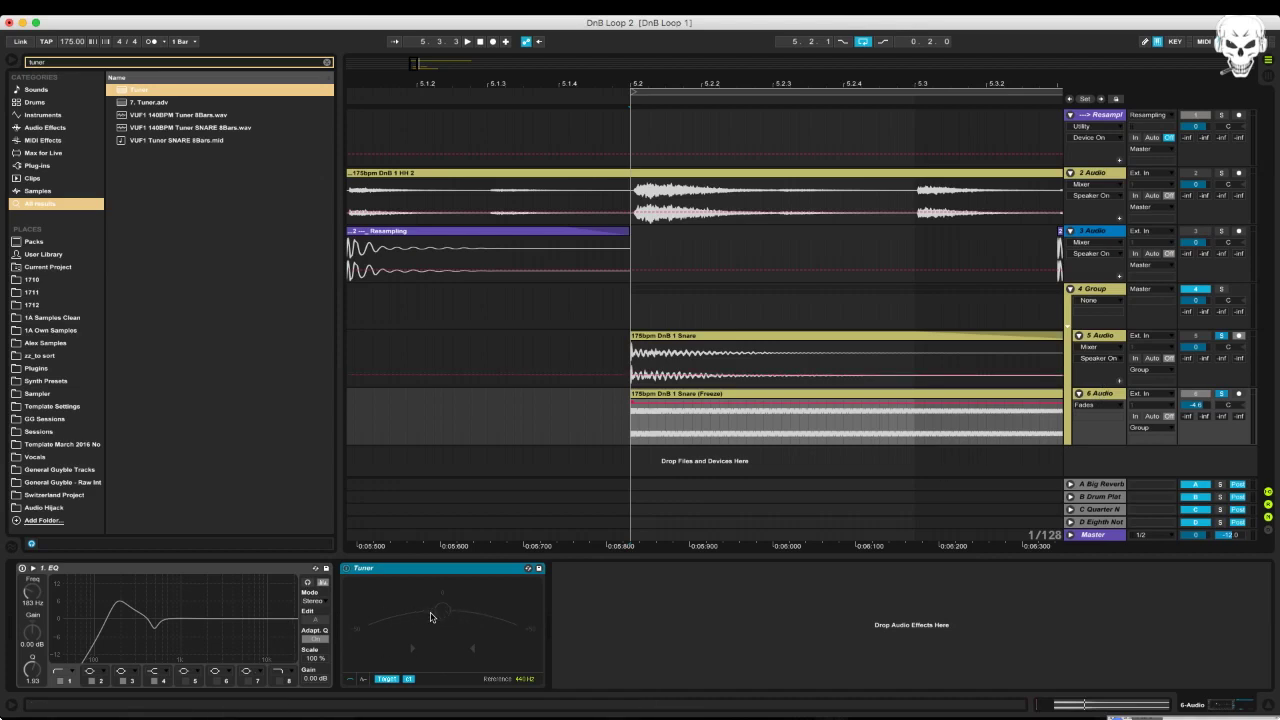
key(space)
click(1108, 393)
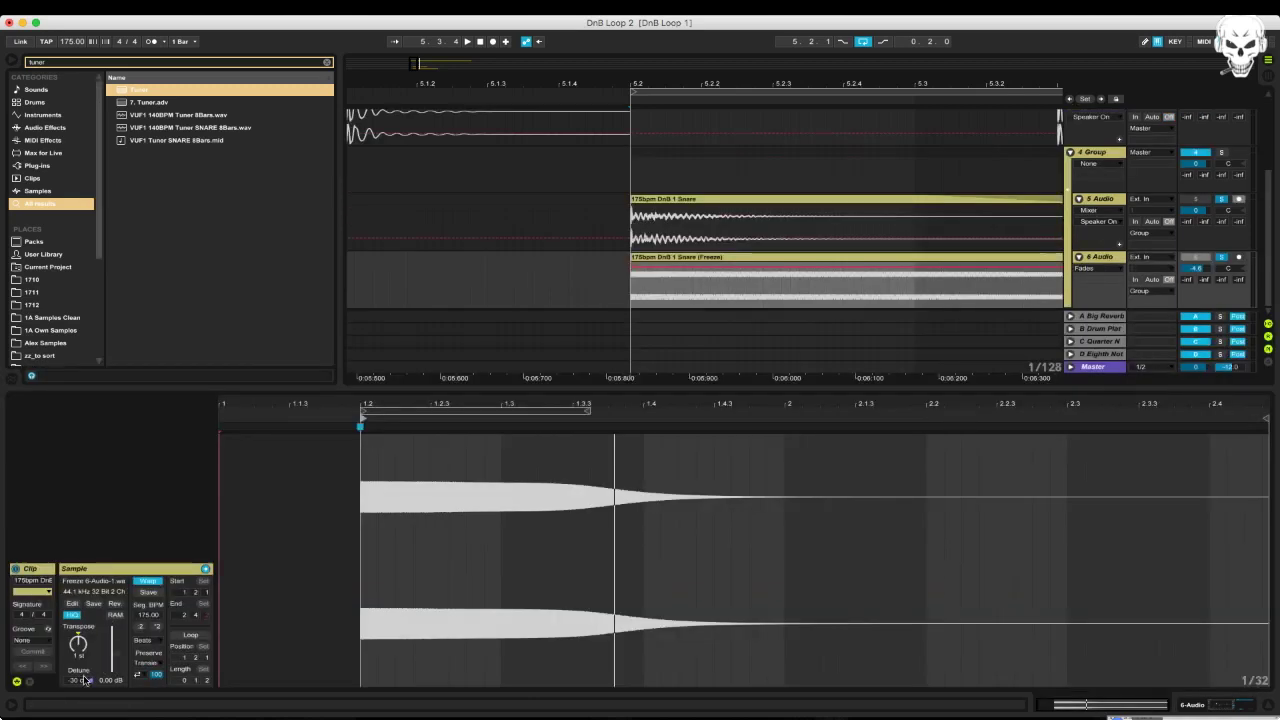
key(space)
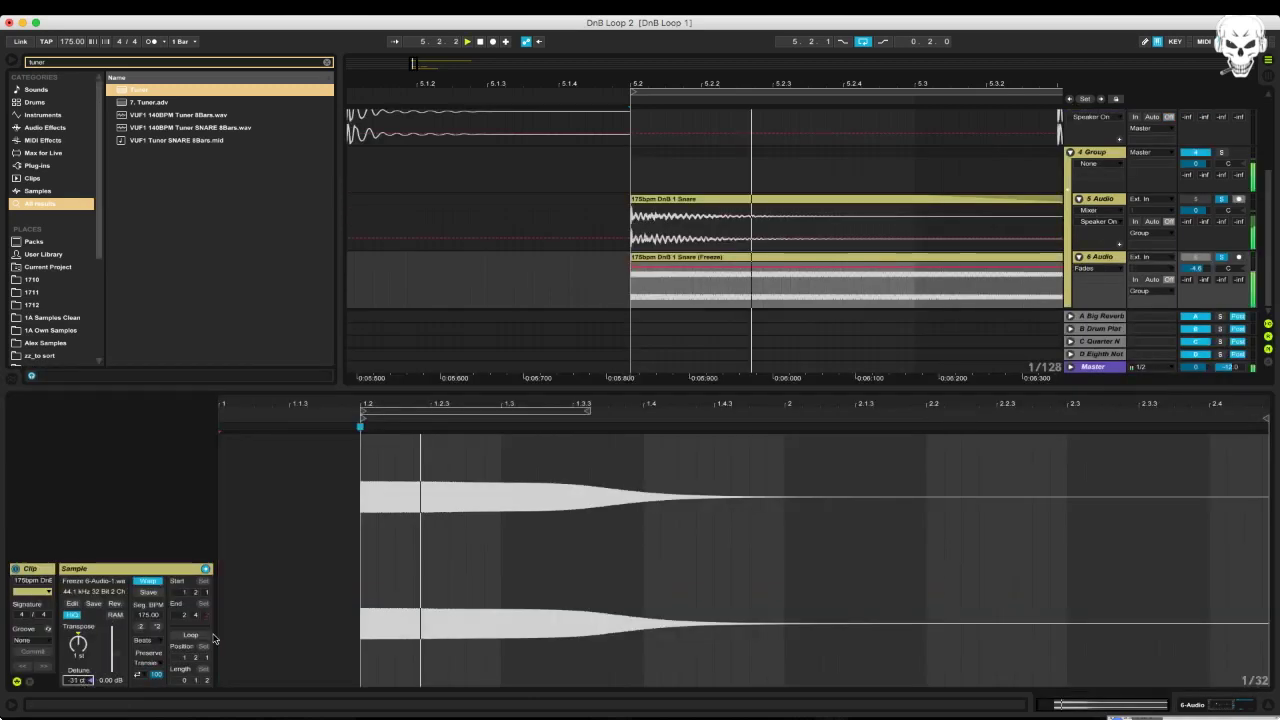
Solo the flattened layer, split its clip just after 5.2.2, and audition it with the second part deactivated
click(1222, 258)
drag(638, 89, 641, 134)
key(space)
click(820, 284)
key(super+e)
click(858, 258)
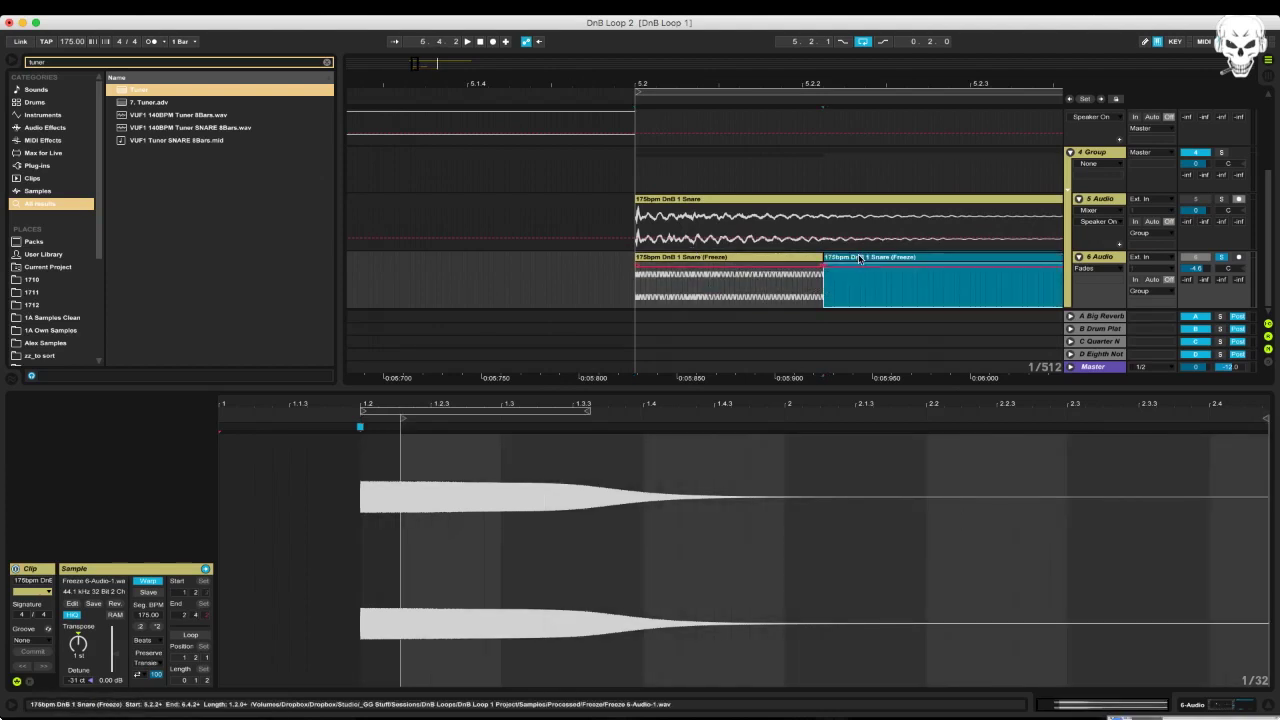
click(594, 272)
key(space)
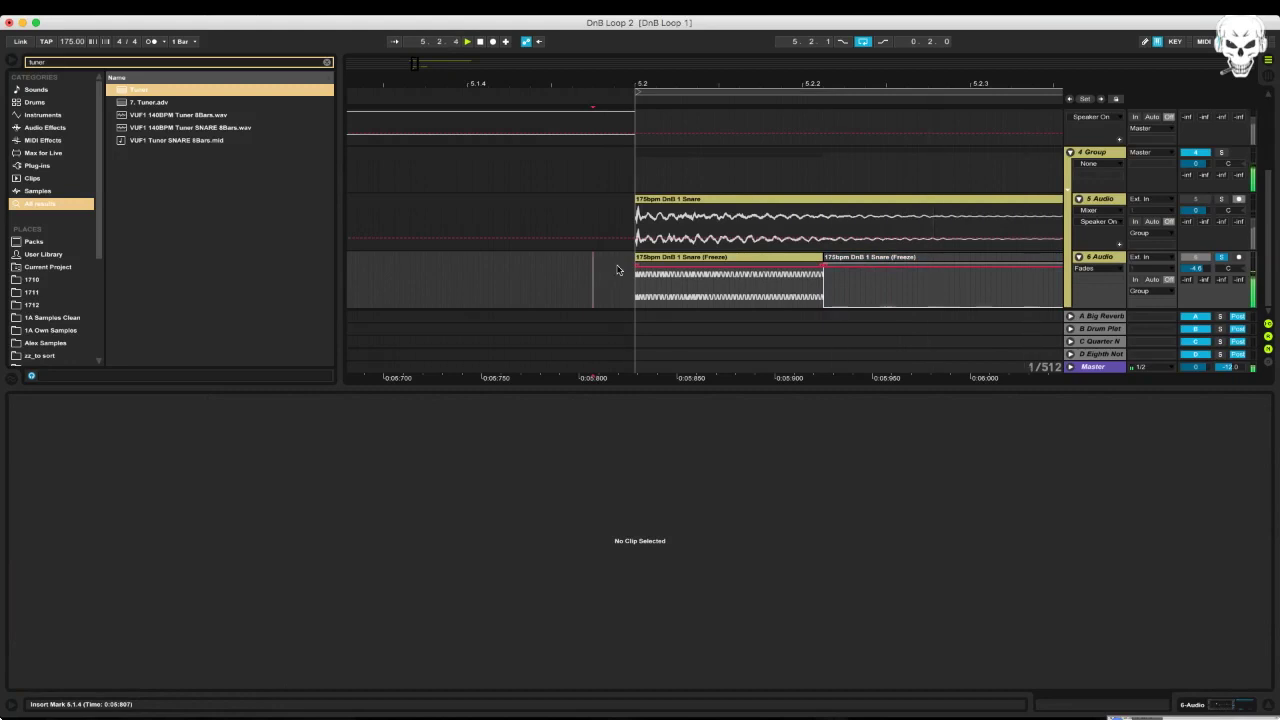
Reactivate the layer clip's second part, extend its start back to 5.2, and play the restored clip
click(827, 258)
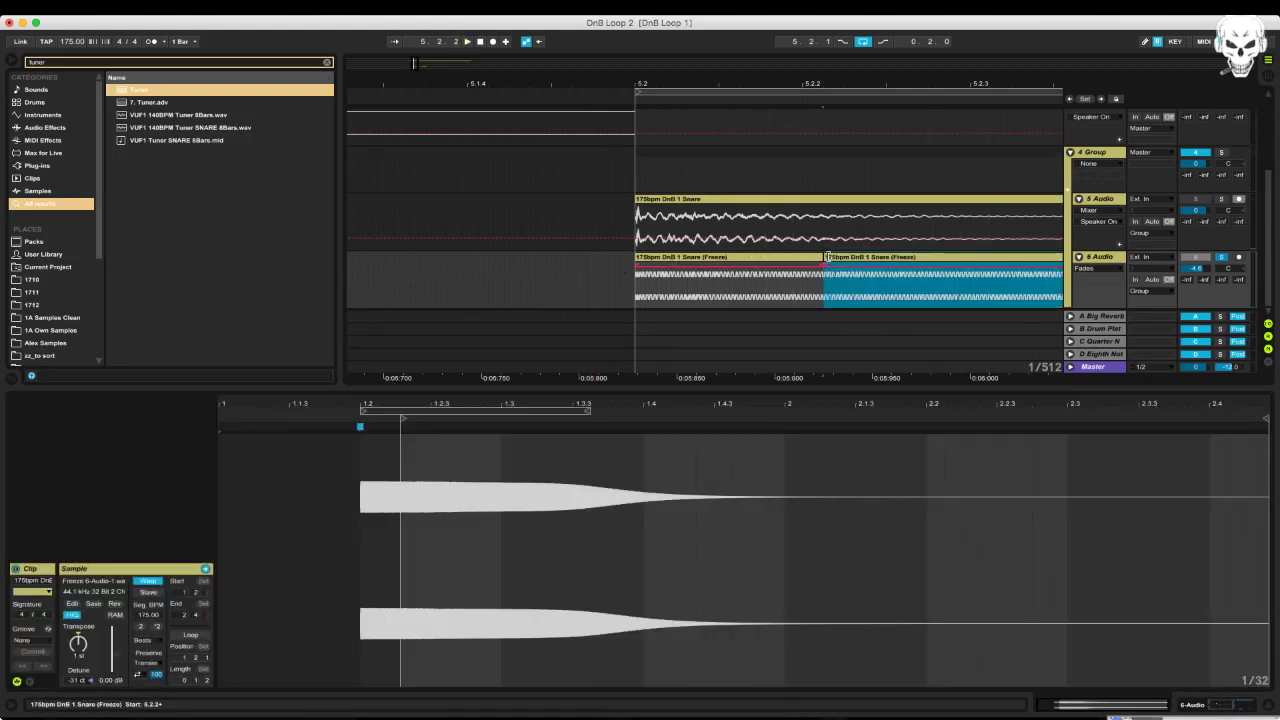
drag(827, 258, 613, 266)
key(space)
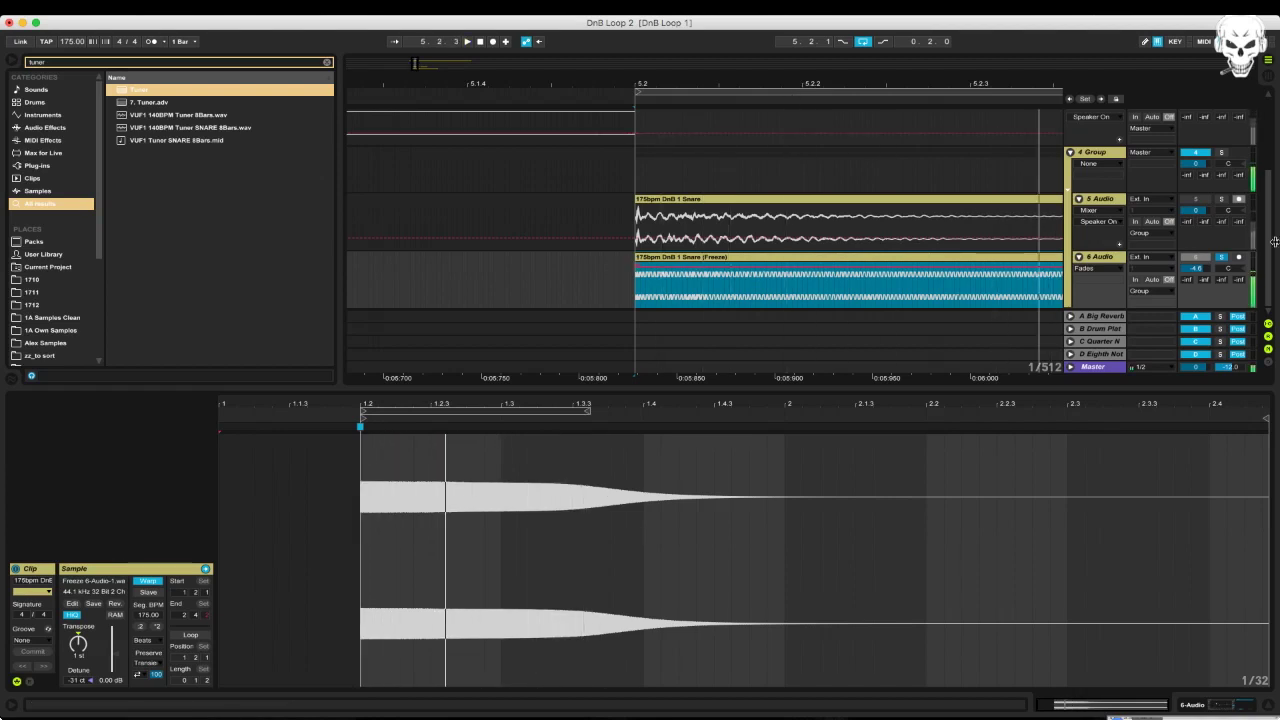
Solo the original snare track and place a copy of it outside the group, directly above the group track
click(1219, 199)
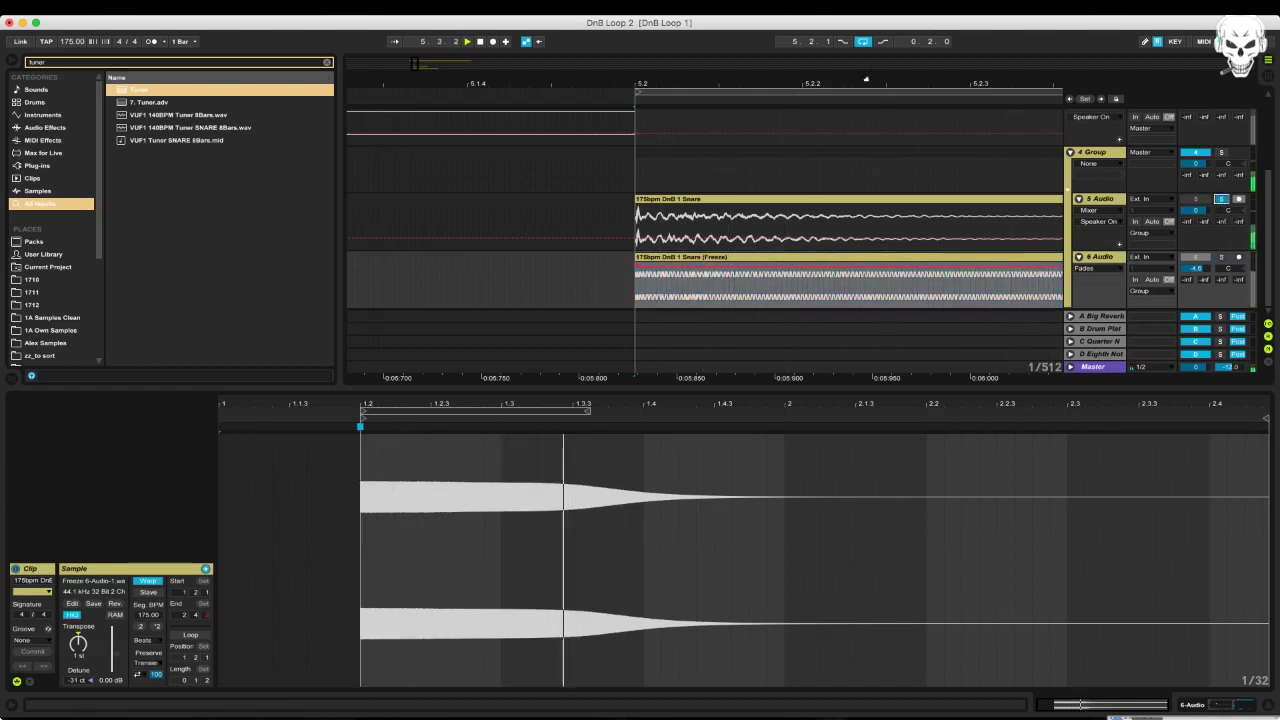
drag(864, 84, 864, 40)
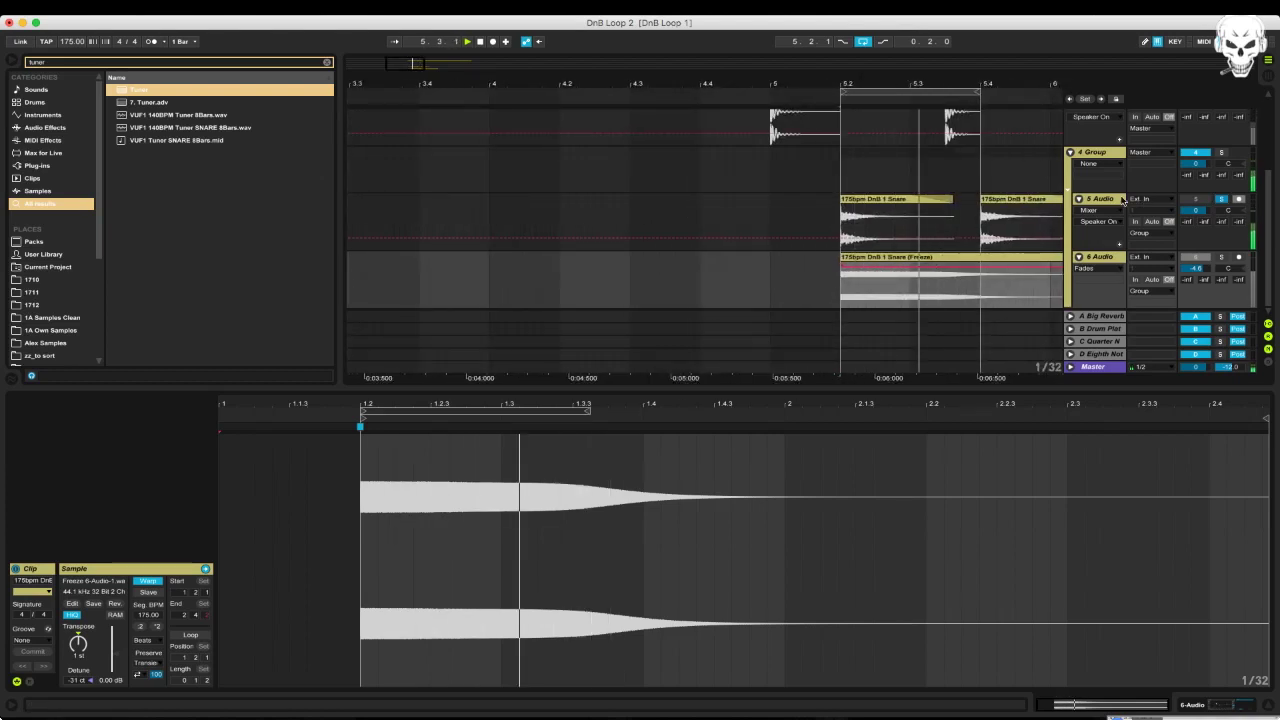
click(1087, 198)
click(945, 257)
scroll(860, 224, right, 3)
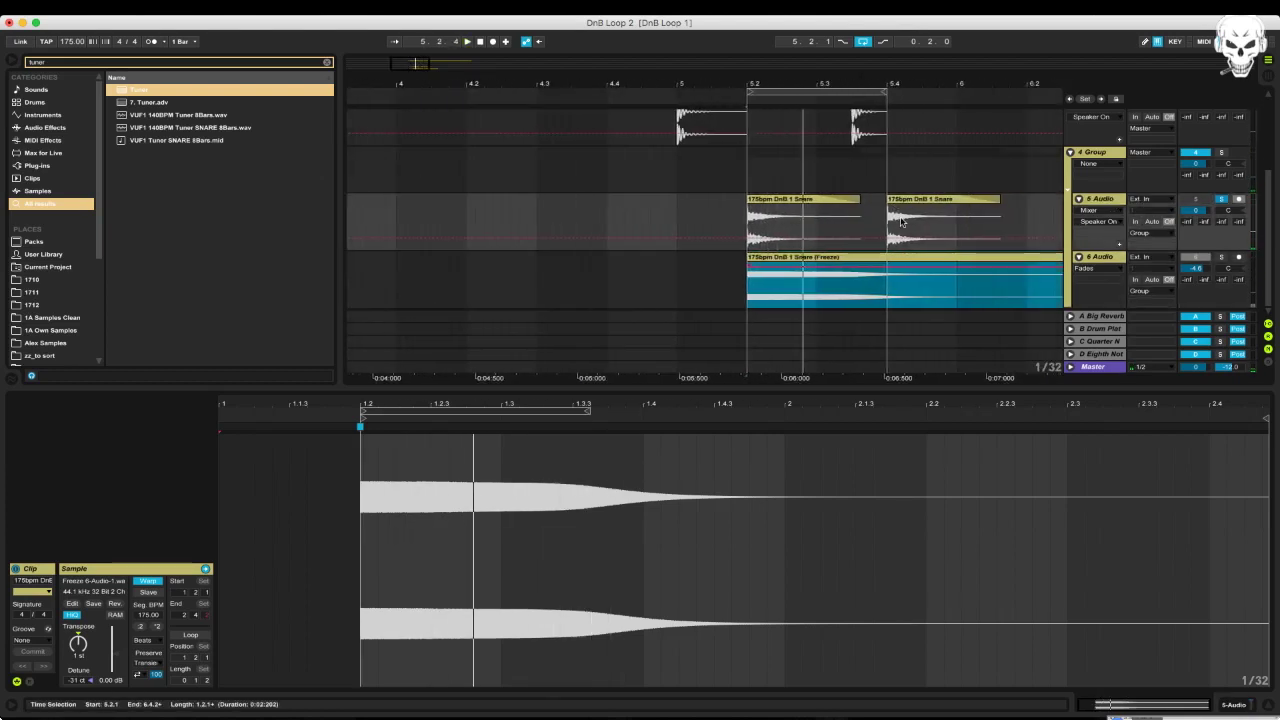
scroll(876, 240, up, 3)
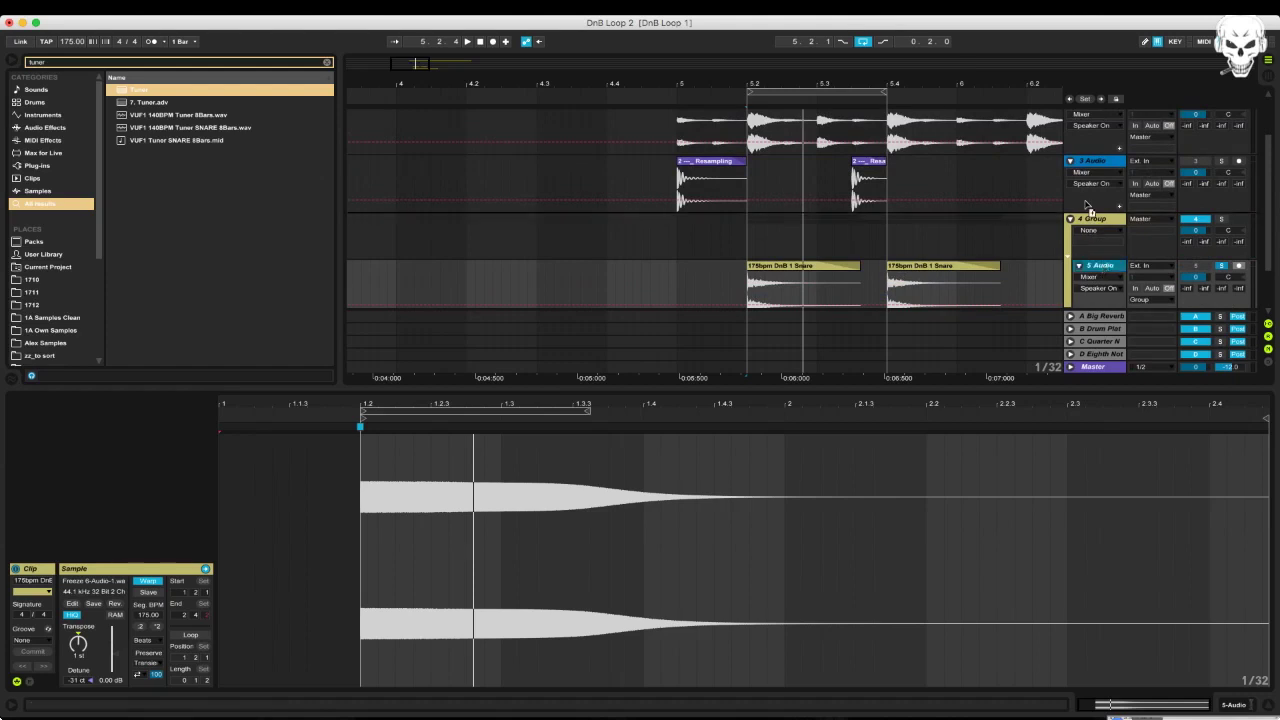
drag(1094, 204, 1091, 204)
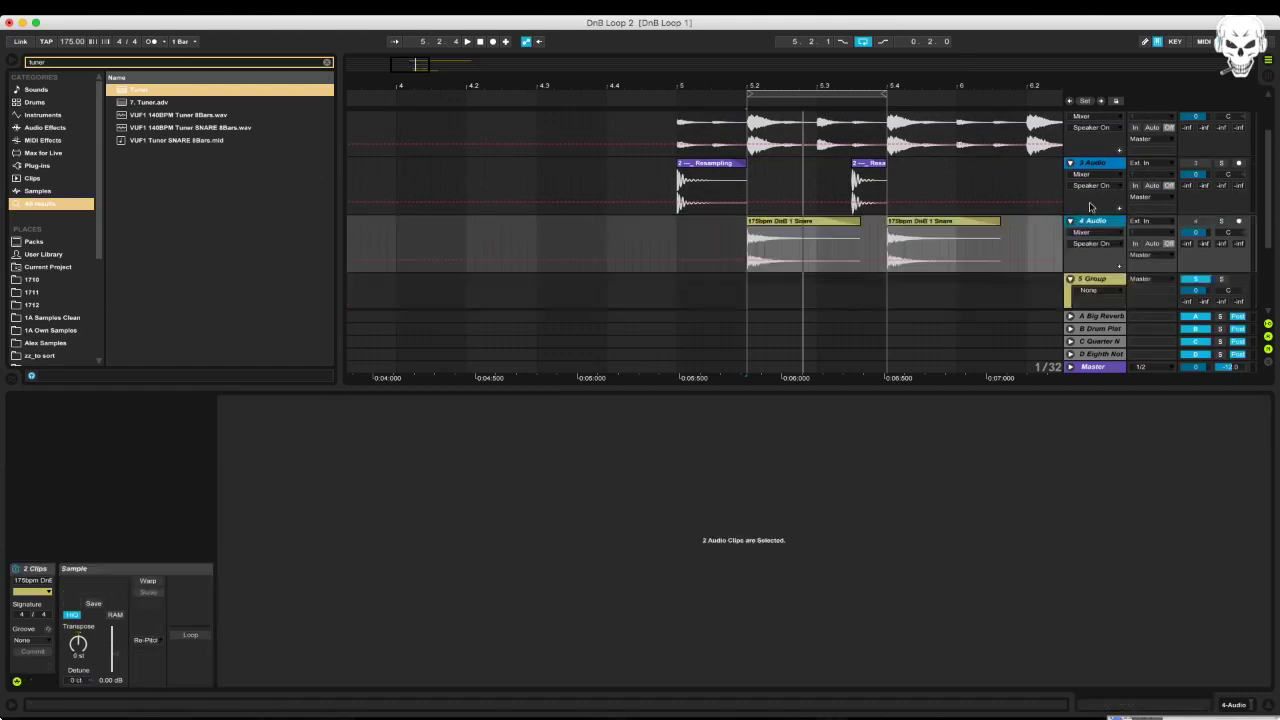
Delete the second snare clip at 5.4 from the copied track, keeping only the one at 5.2
click(938, 222)
key(Delete)
click(811, 222)
scroll(1238, 224, down, 5)
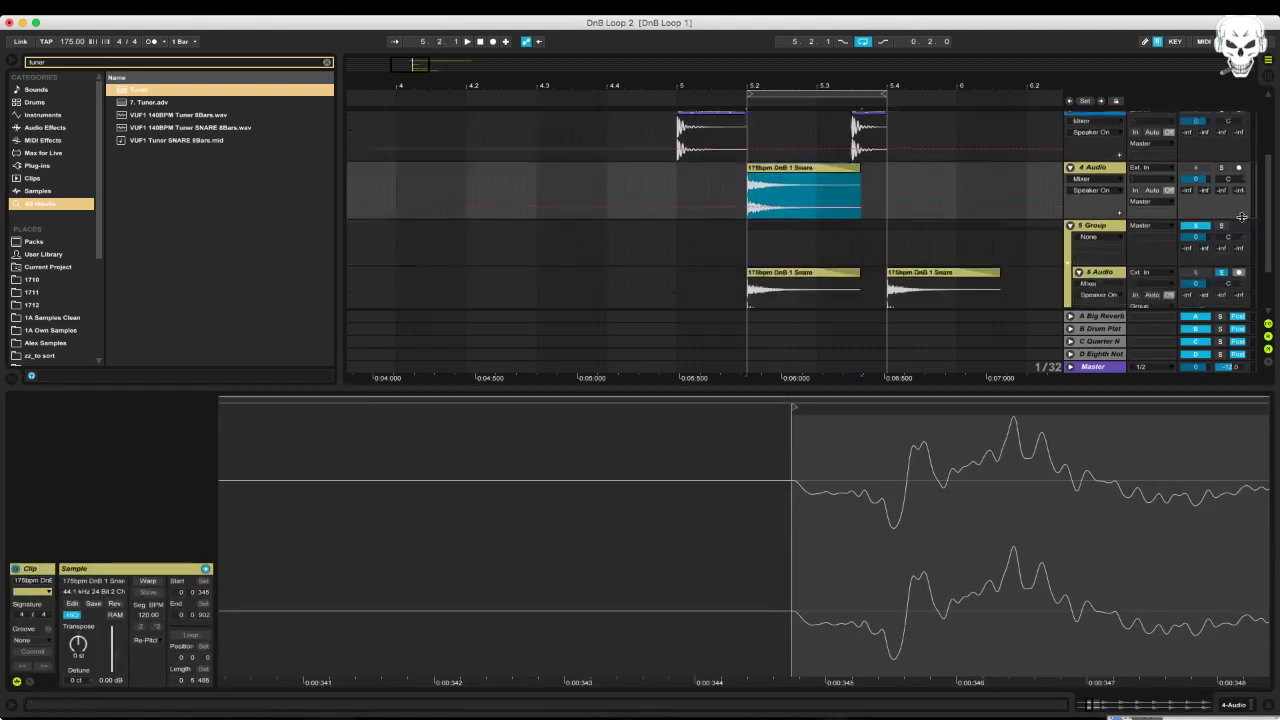
scroll(1230, 226, up, 3)
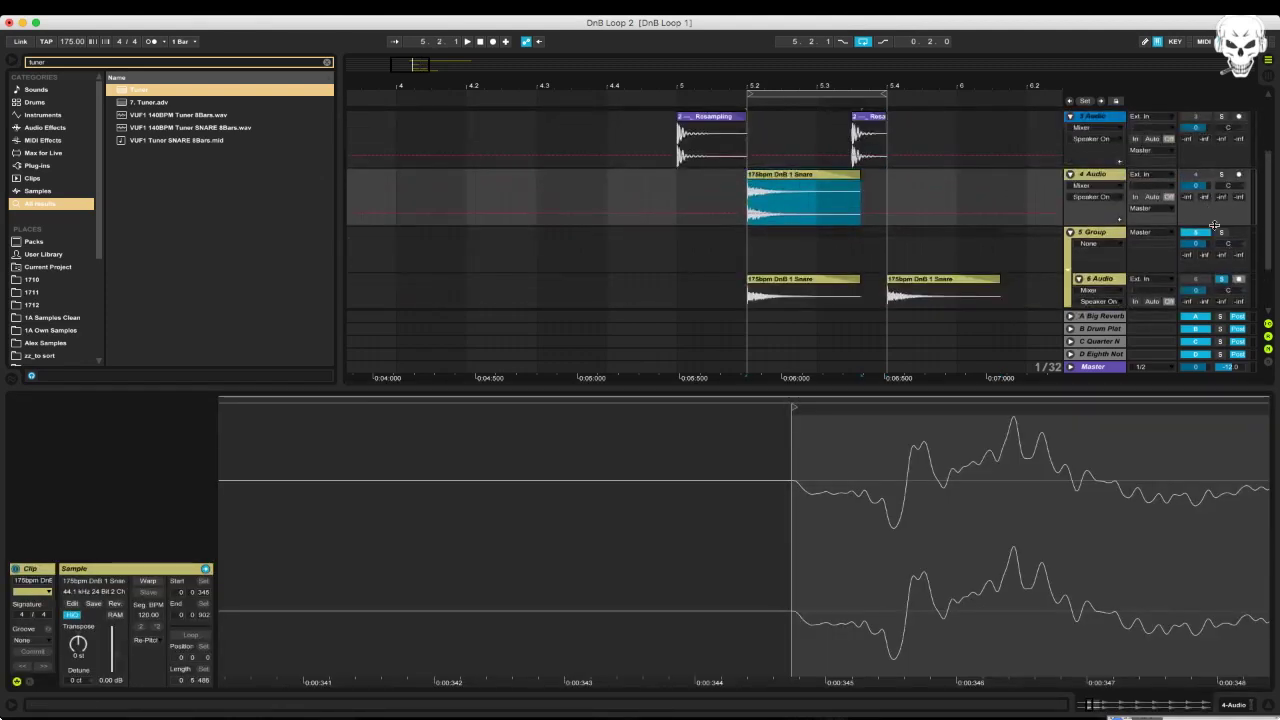
scroll(1194, 178, up, 2)
scroll(1194, 178, down, 3)
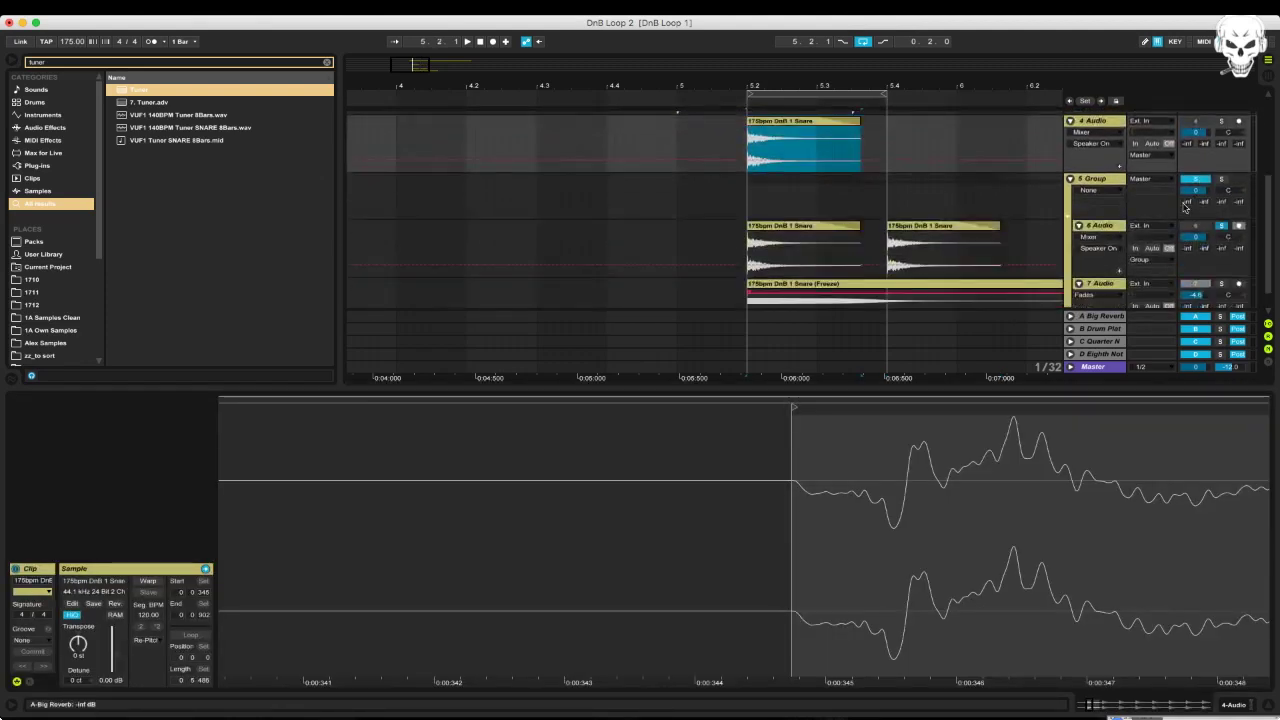
Compare the resonant layer and the original snare by soloing each grouped track in turn and playing from 5.2
click(1110, 236)
click(1112, 230)
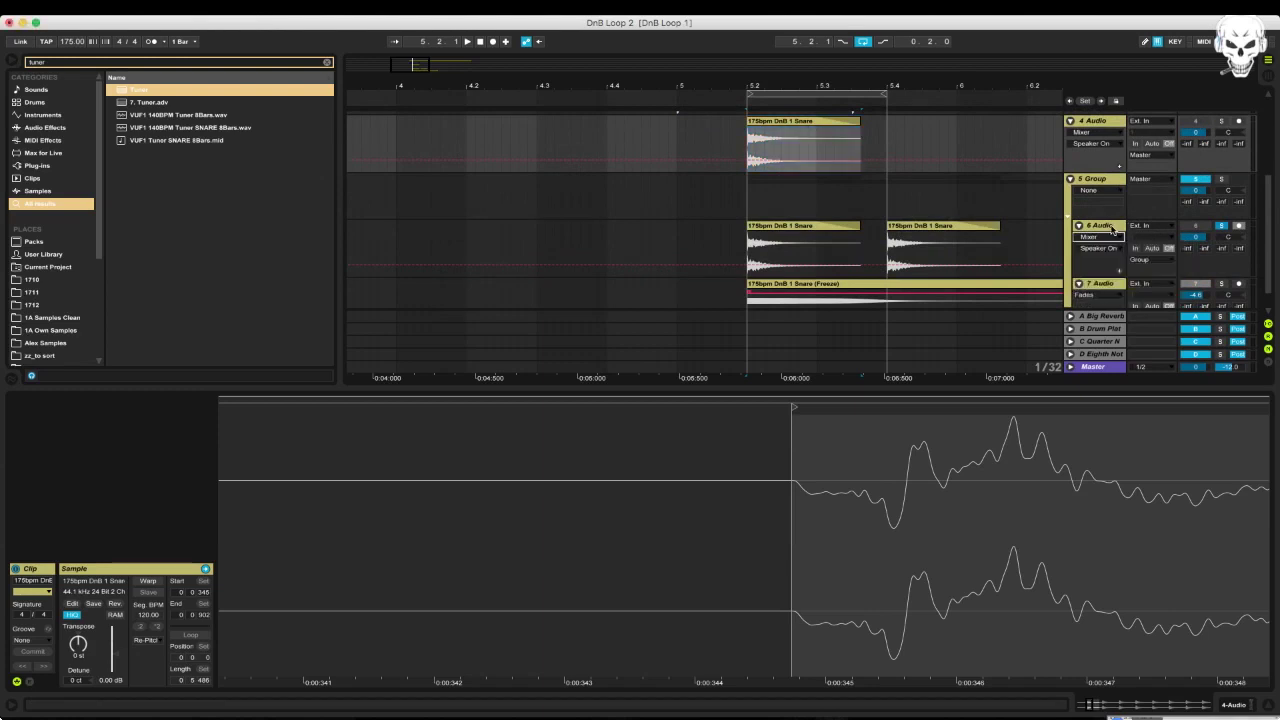
click(746, 243)
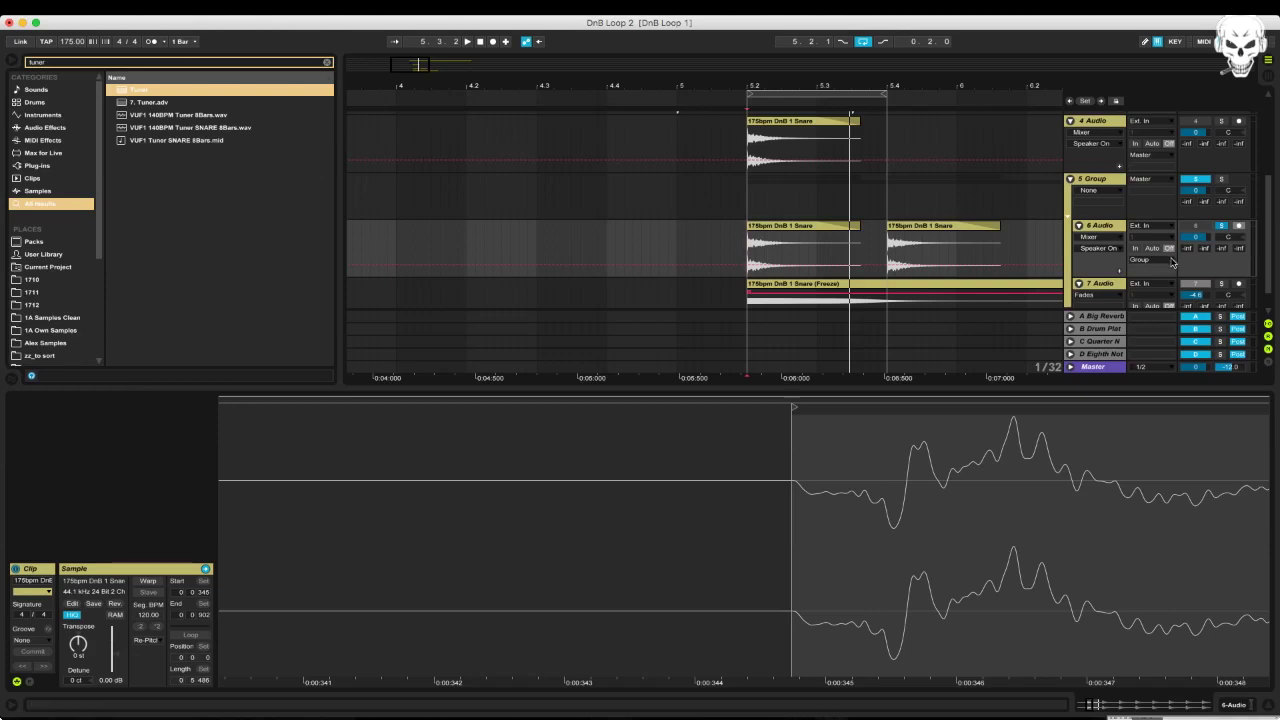
click(1124, 289)
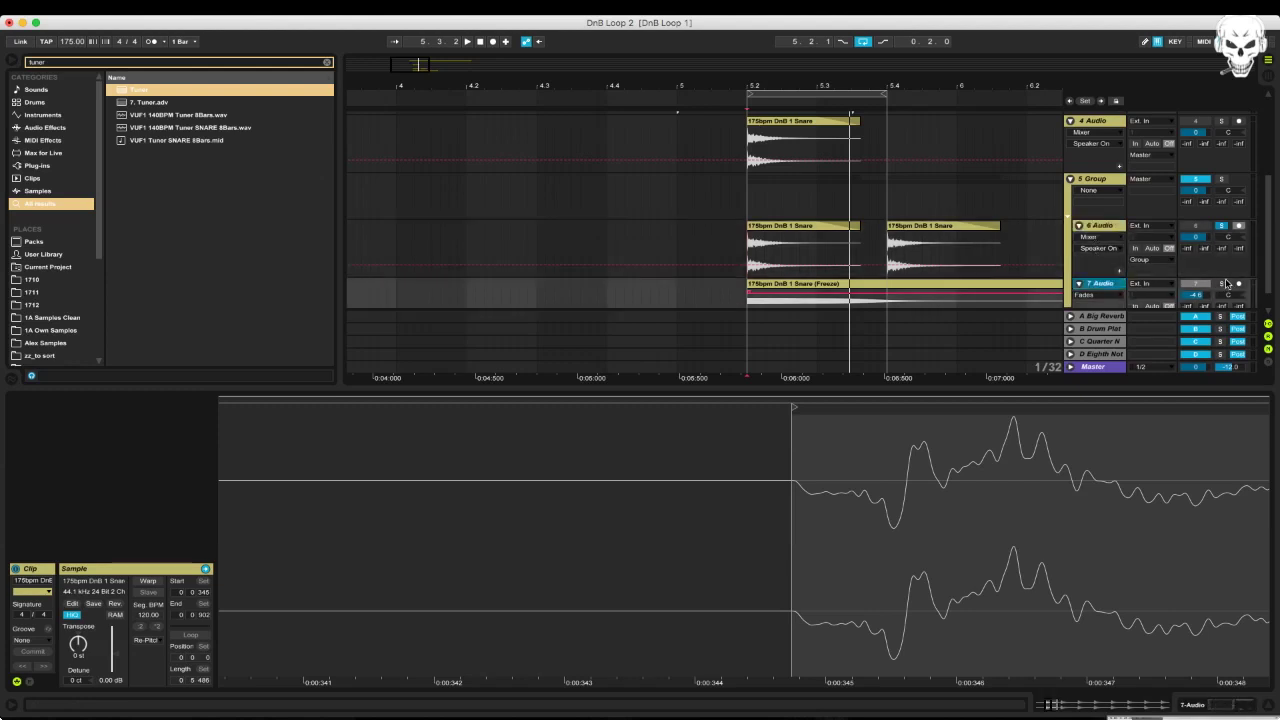
key(space)
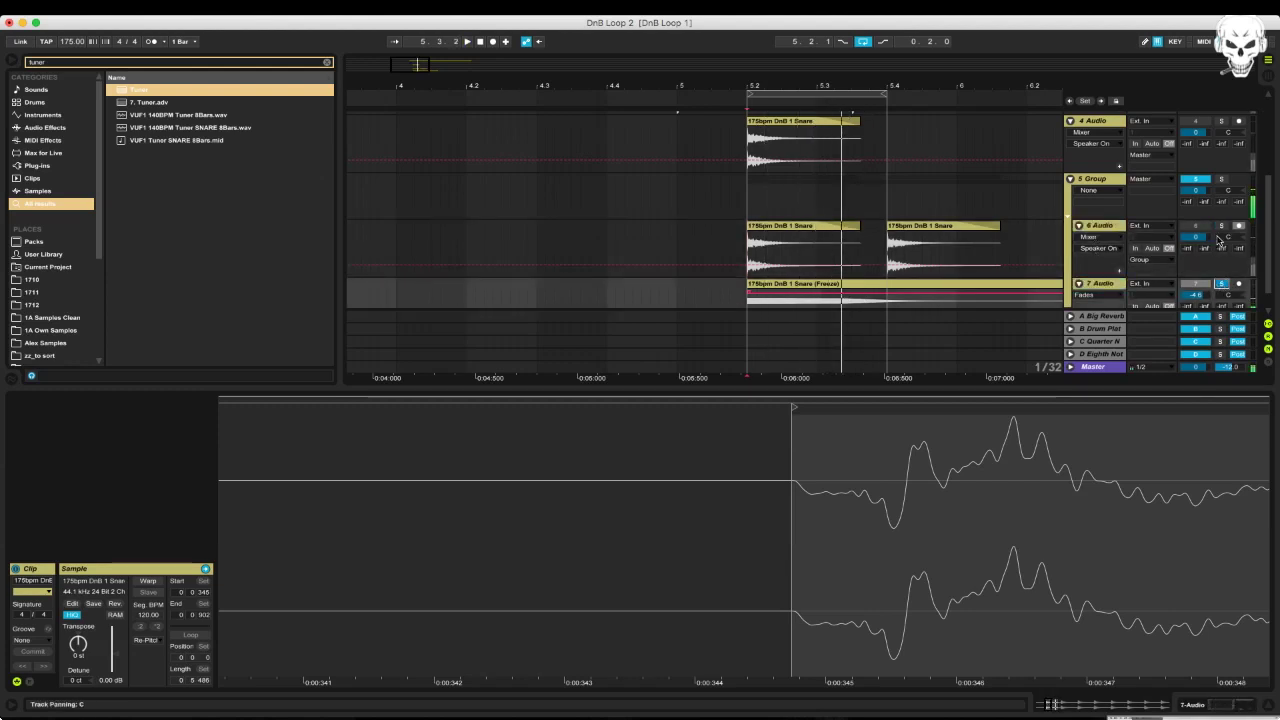
scroll(752, 236, down, 1)
click(745, 230)
key(space)
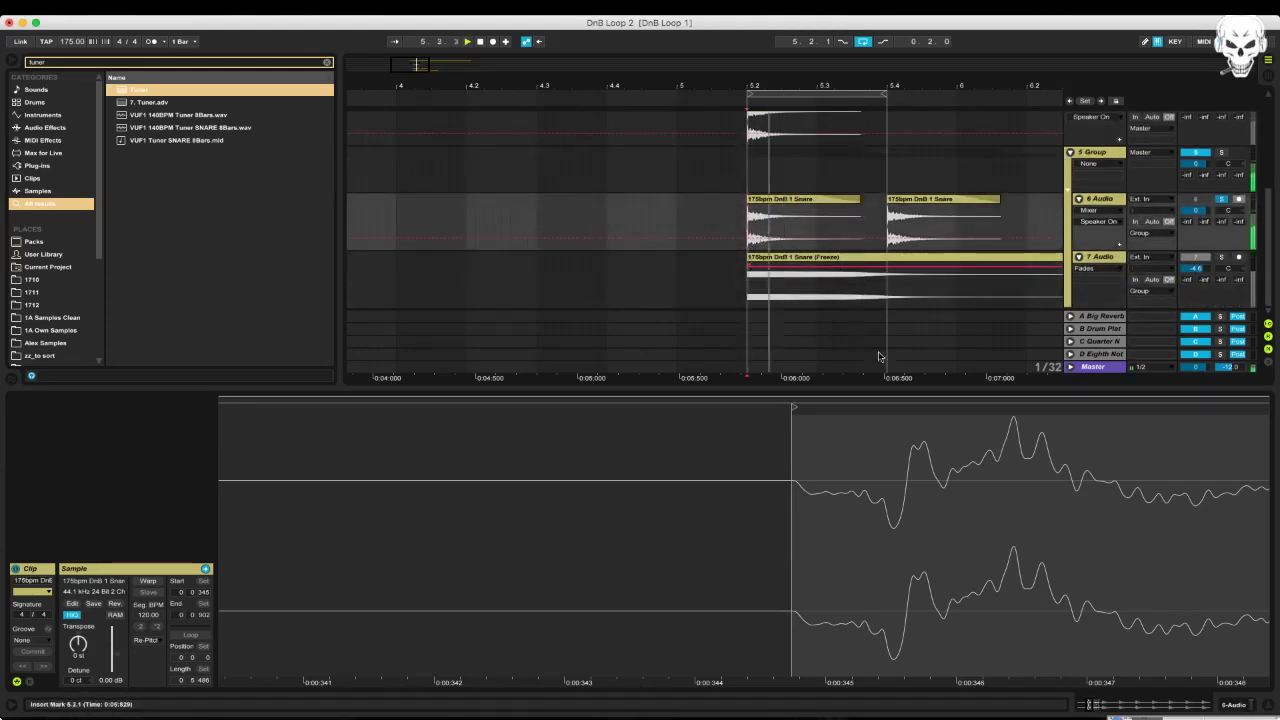
Split the resonant layer's clip at about 5.2.3 and add a short crossfade between the two parts
click(791, 288)
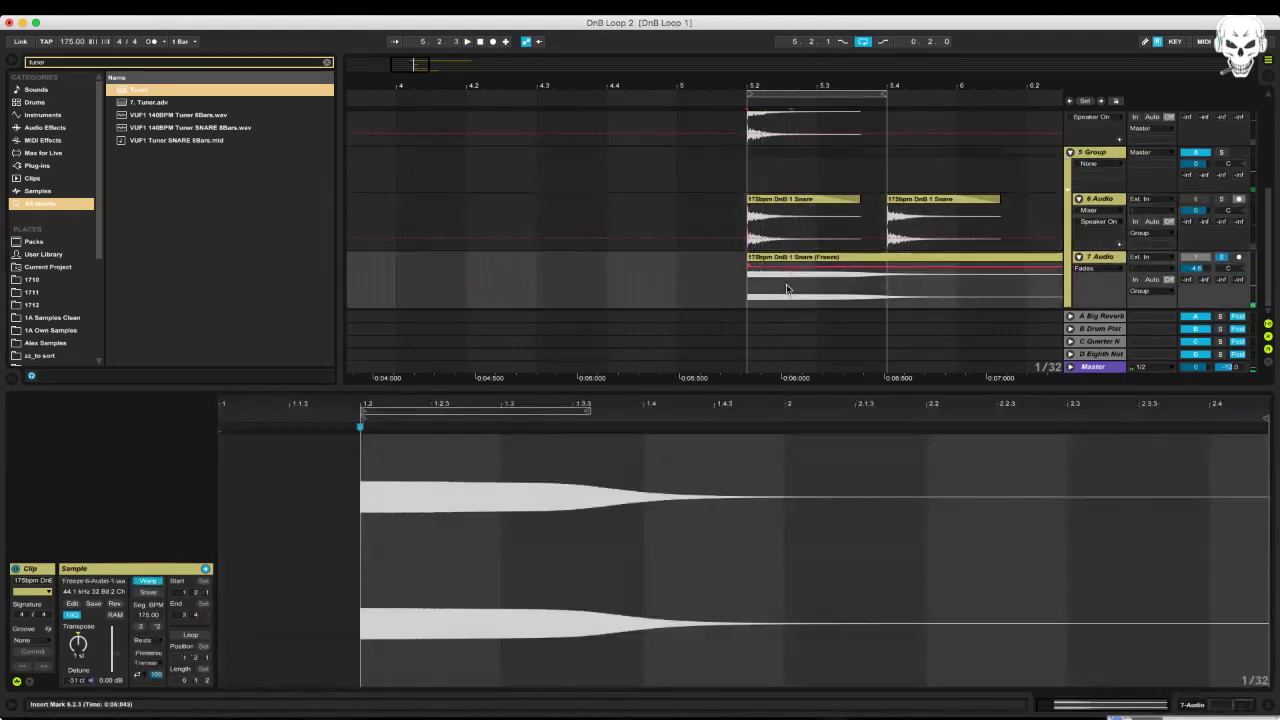
drag(790, 268, 781, 268)
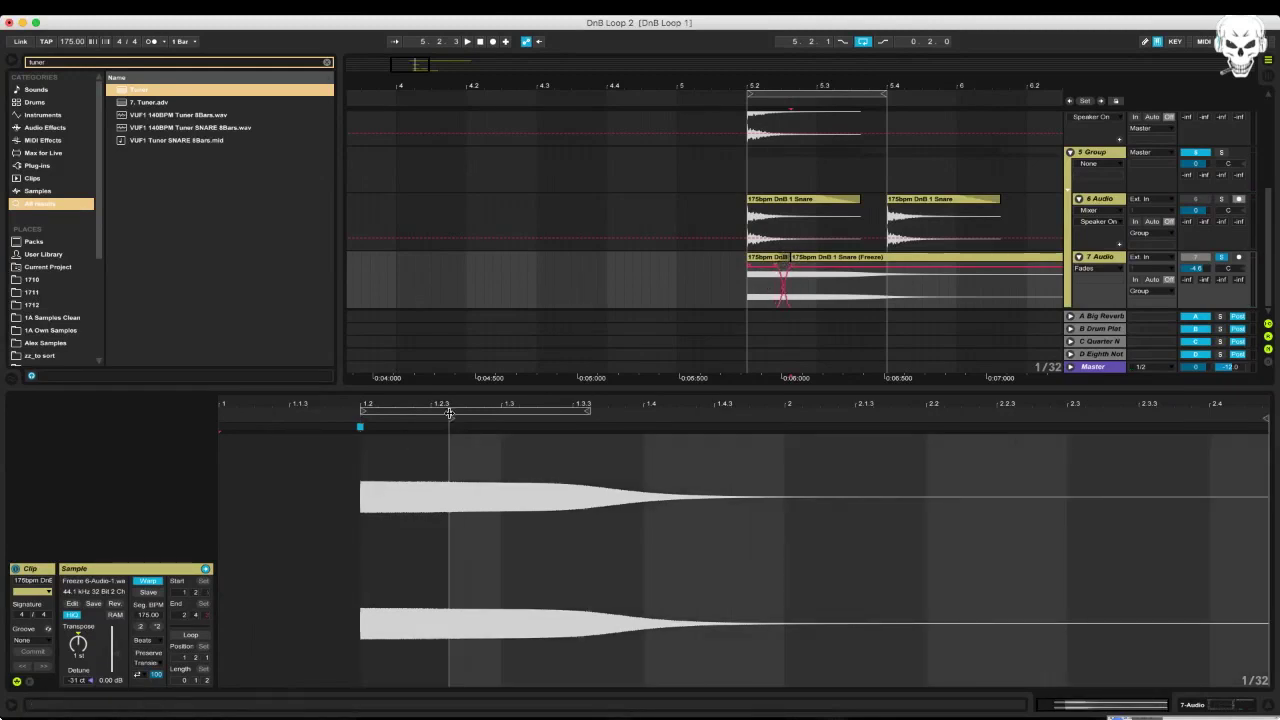
Move the second part's sample start to 1.2.4 and lengthen the crossfade across the first part, auditioning the loop
click(537, 420)
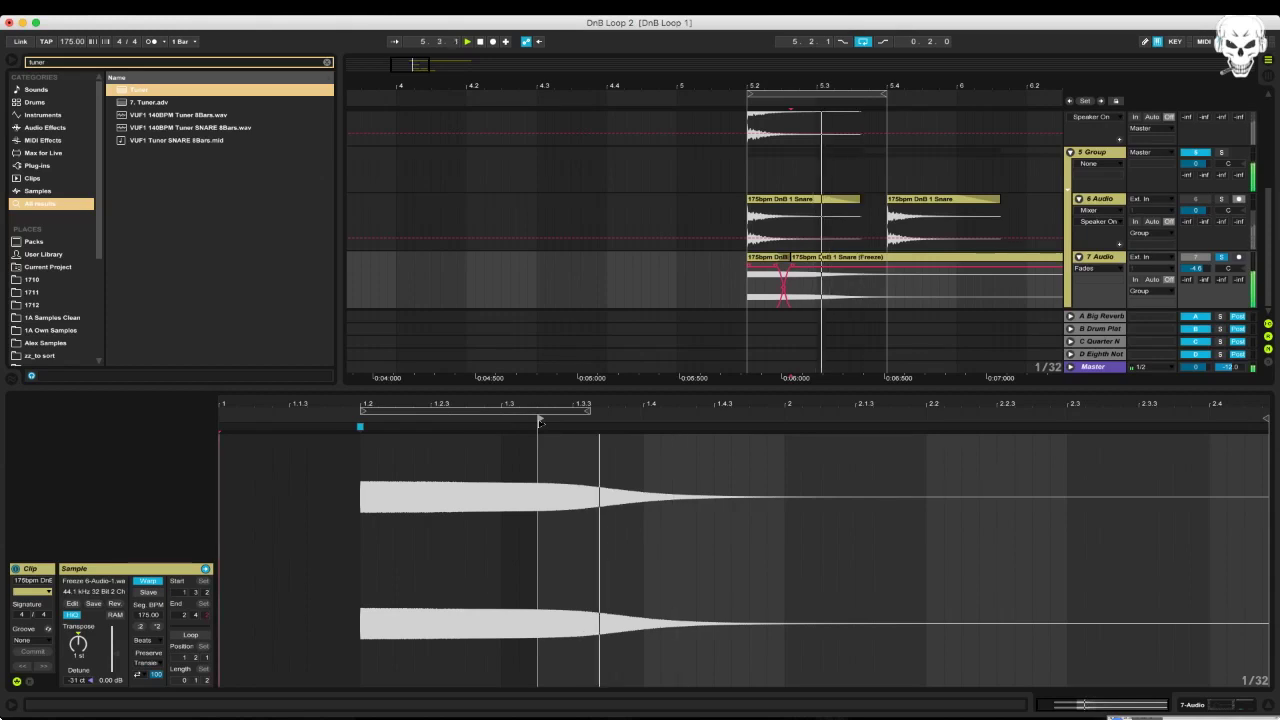
click(484, 421)
click(470, 421)
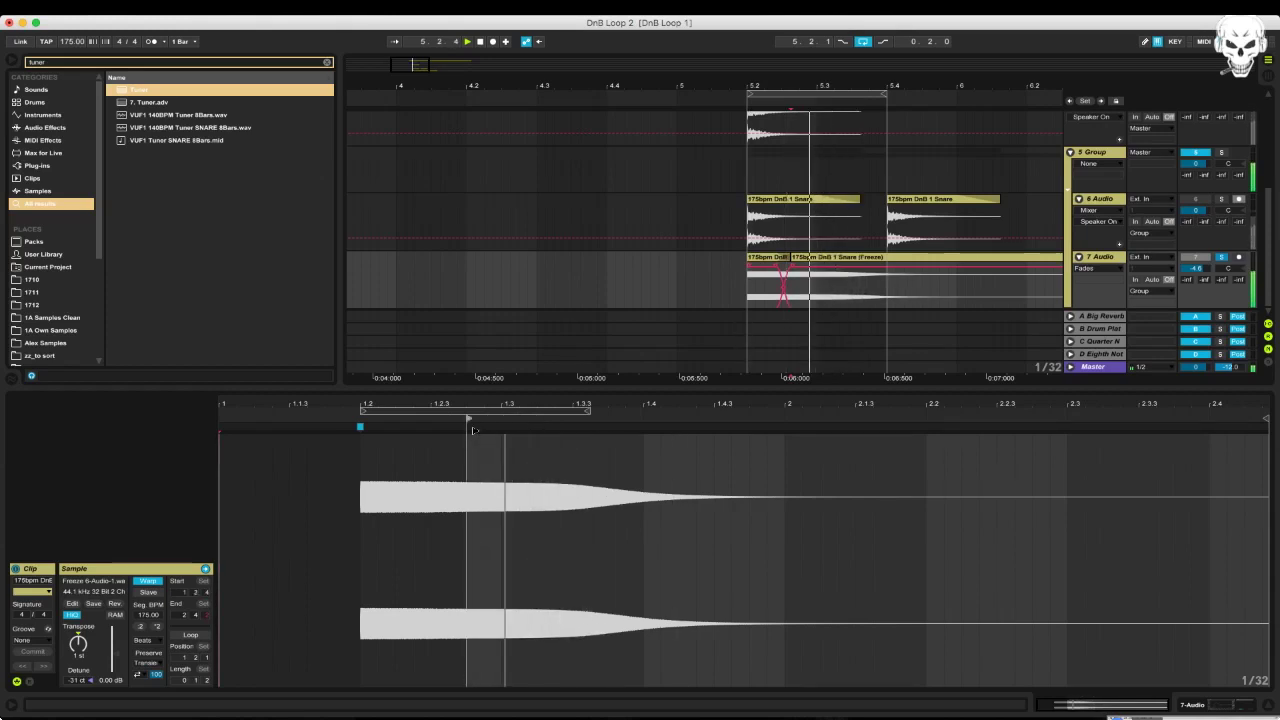
key(space)
drag(777, 266, 751, 268)
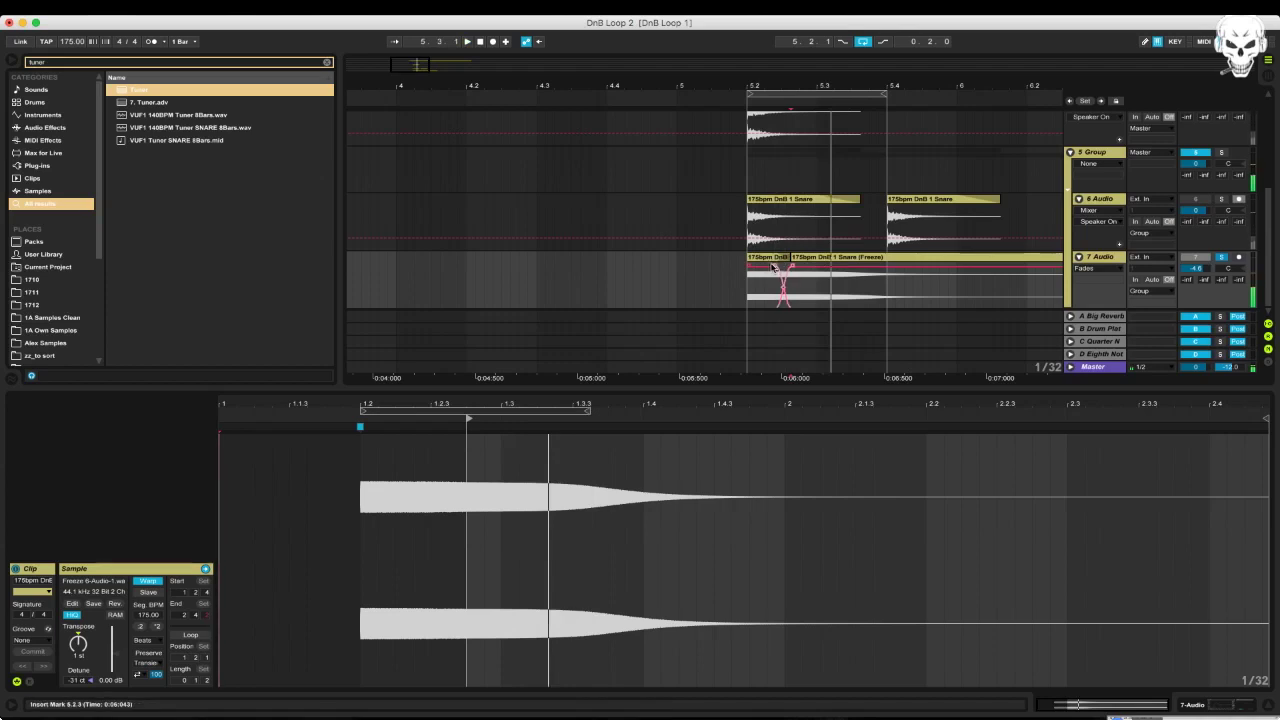
key(space)
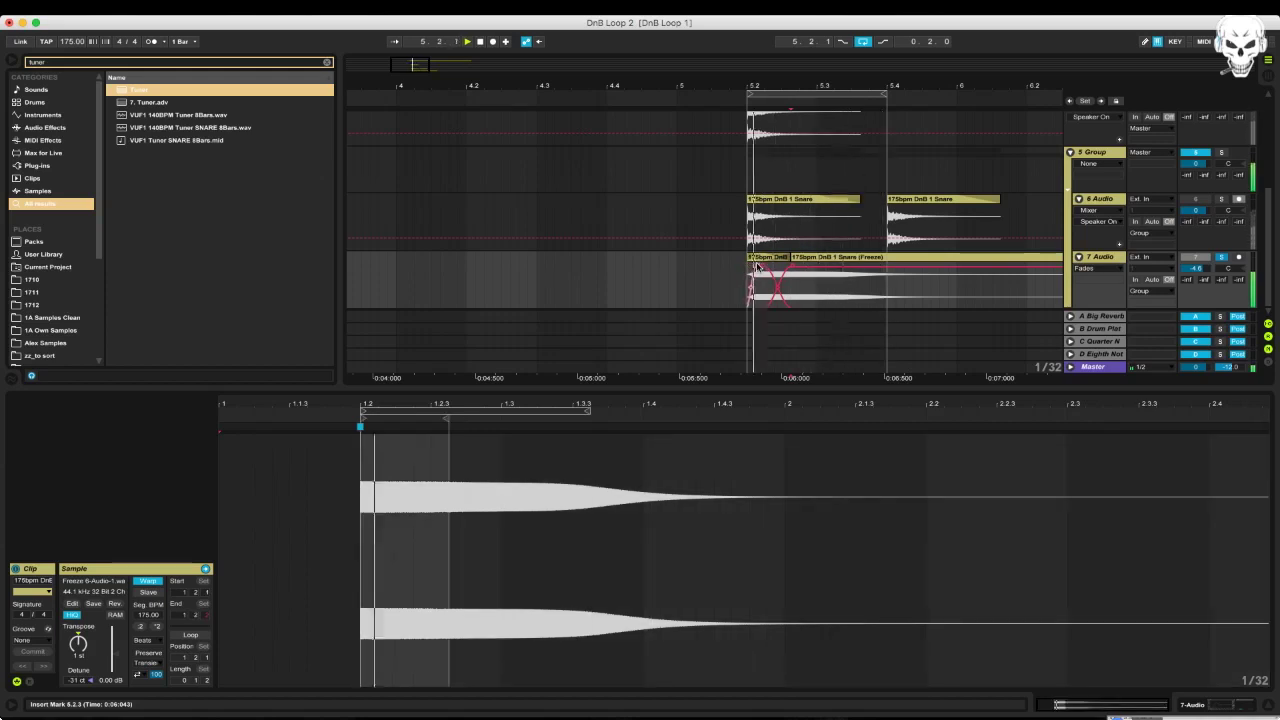
Trim the start of the resonant layer's first part to about a 1/64 note after 5.2, keeping the crossfade
key(space)
drag(758, 86, 752, 160)
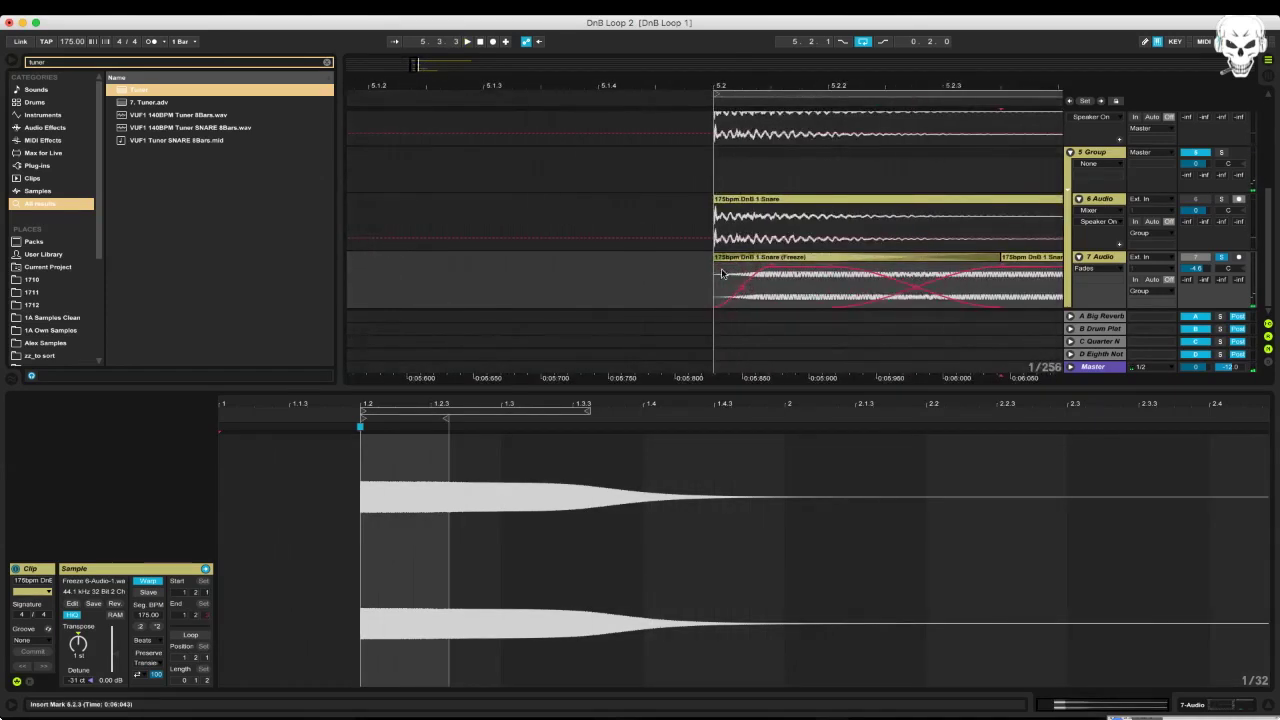
drag(717, 258, 738, 261)
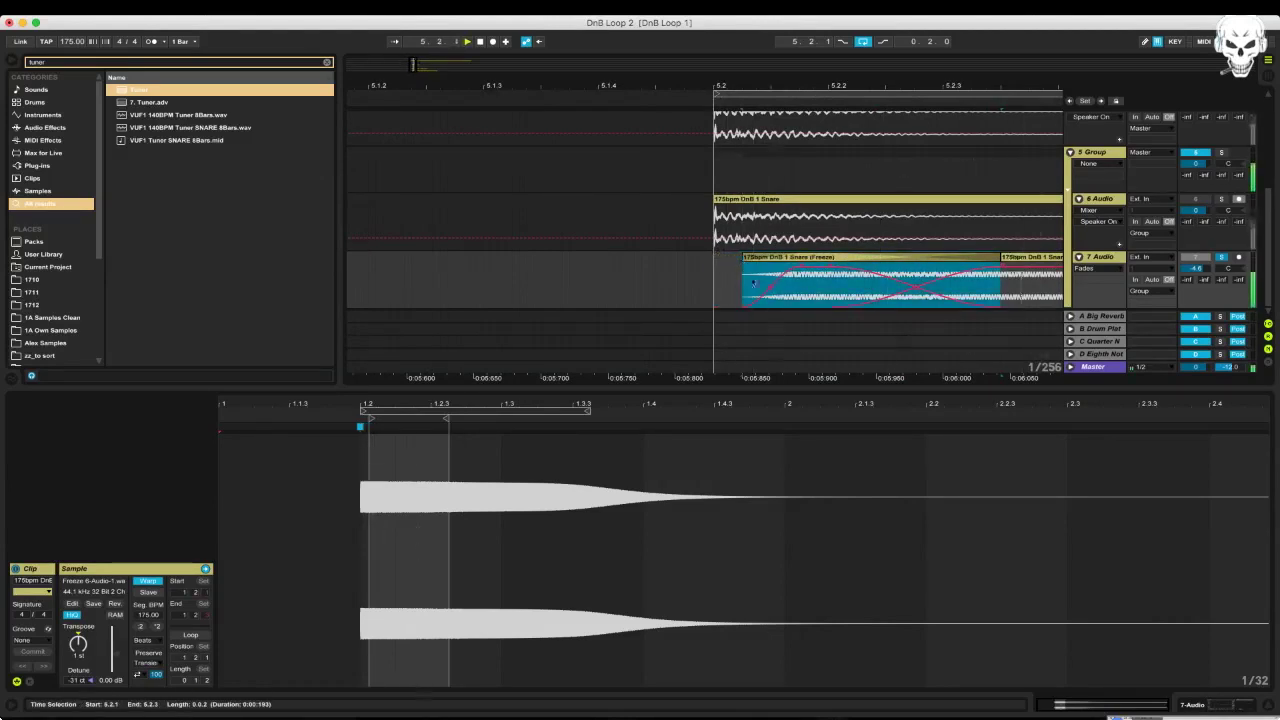
scroll(761, 283, right, 3)
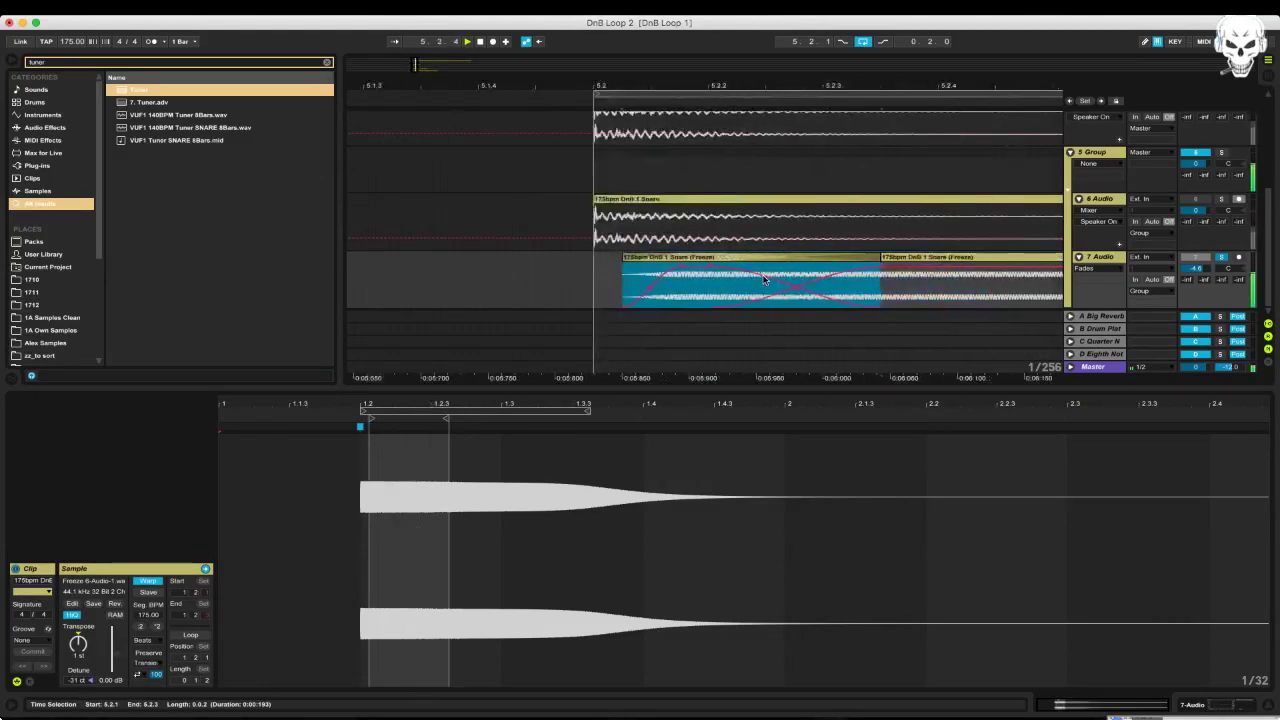
Try a slightly earlier sample start for the resonant layer's second part, then return it to about 1.2.4
click(897, 268)
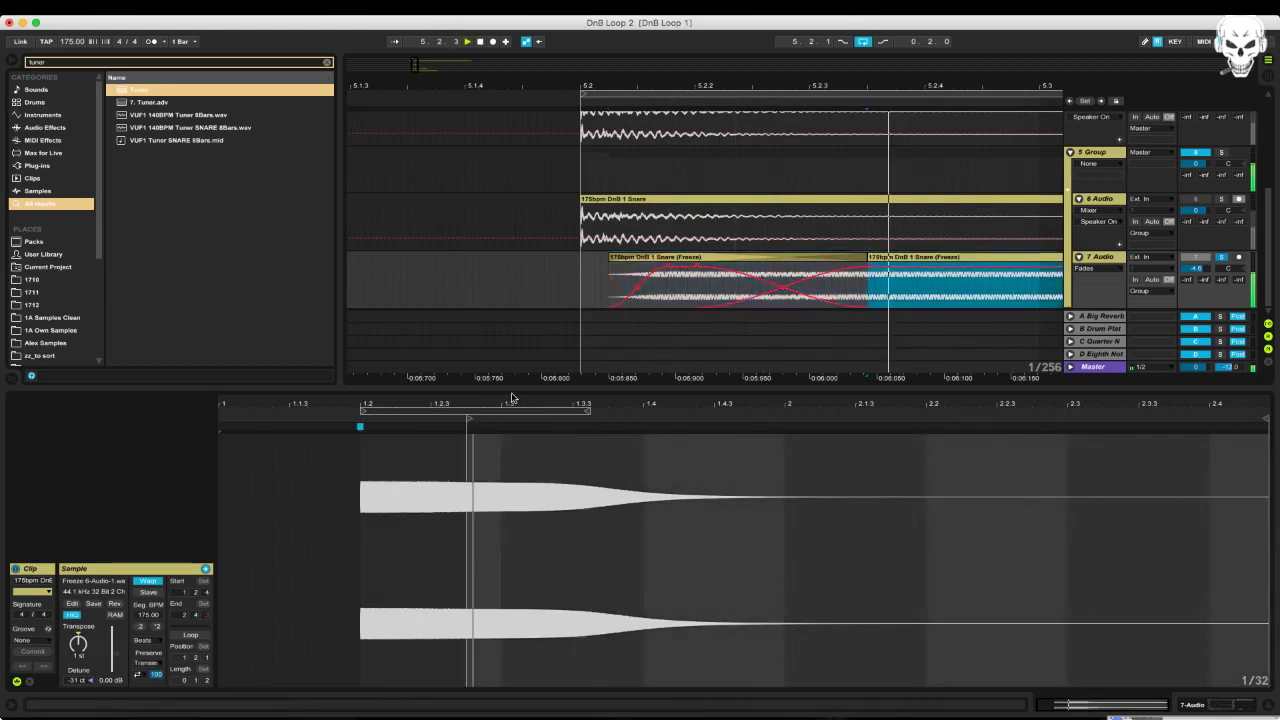
mouse_move(468, 418)
mouse_down()
mouse_move(382, 420)
mouse_move(522, 437)
mouse_move(453, 446)
mouse_up()
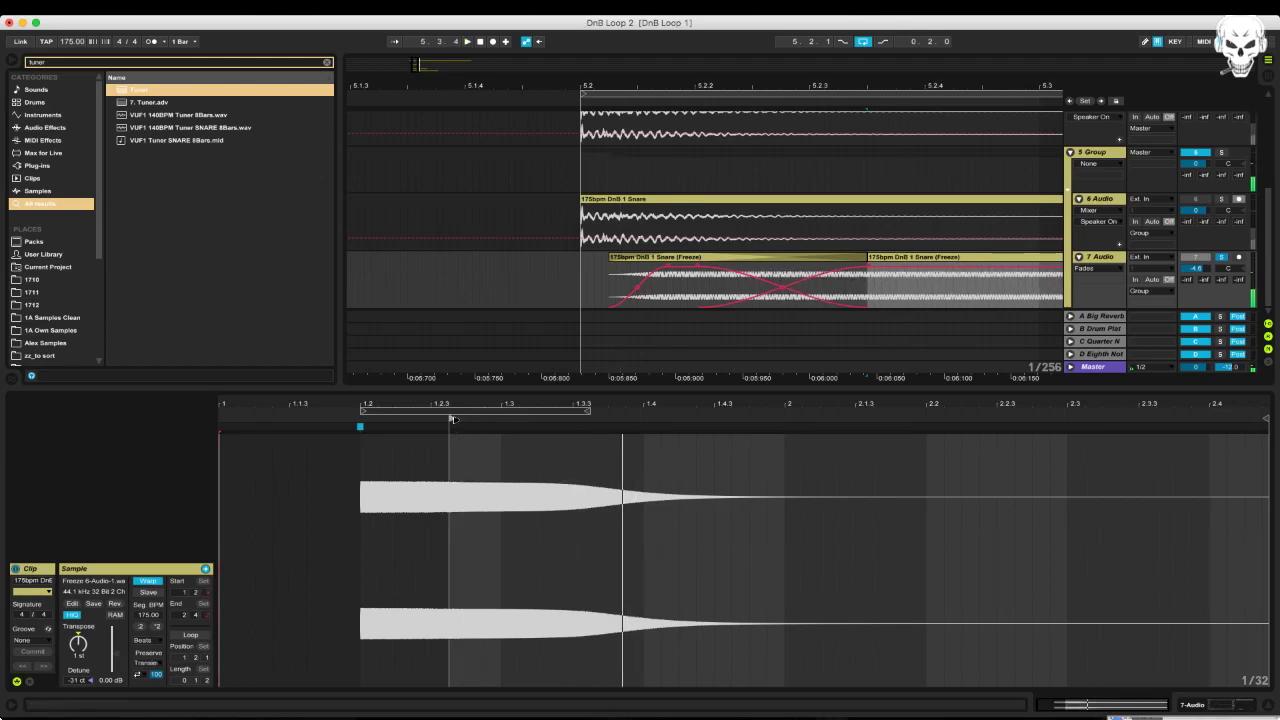
drag(452, 419, 466, 421)
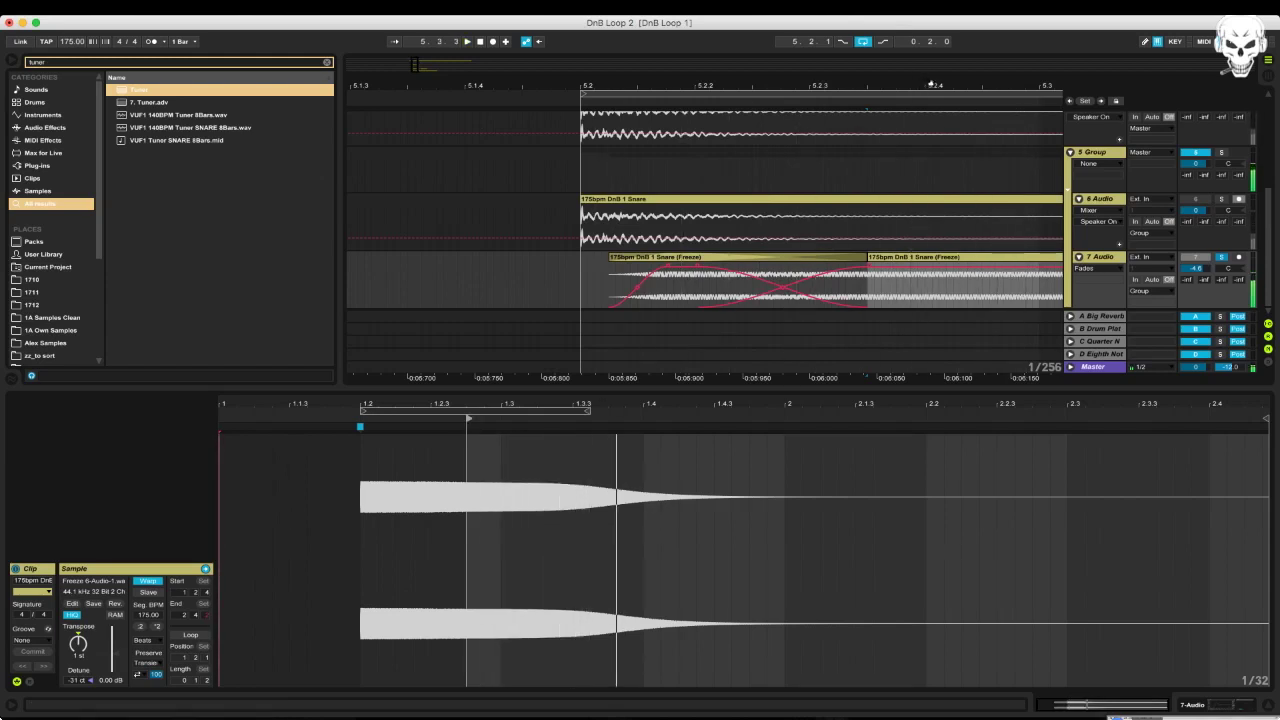
drag(931, 84, 928, 40)
key(space)
Solo the original snare on 6 Audio in the group, play the loop and show the track's device chain
scroll(1132, 284, up, 3)
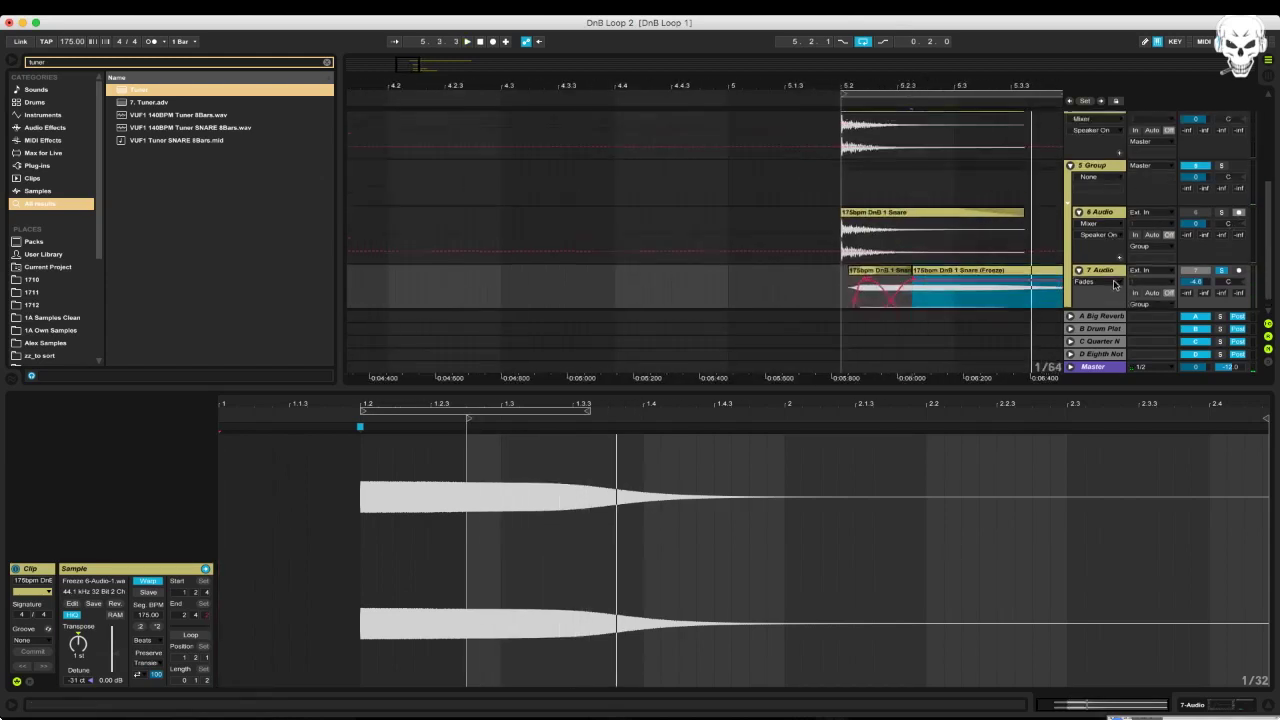
scroll(1181, 277, down, 2)
click(1220, 227)
key(space)
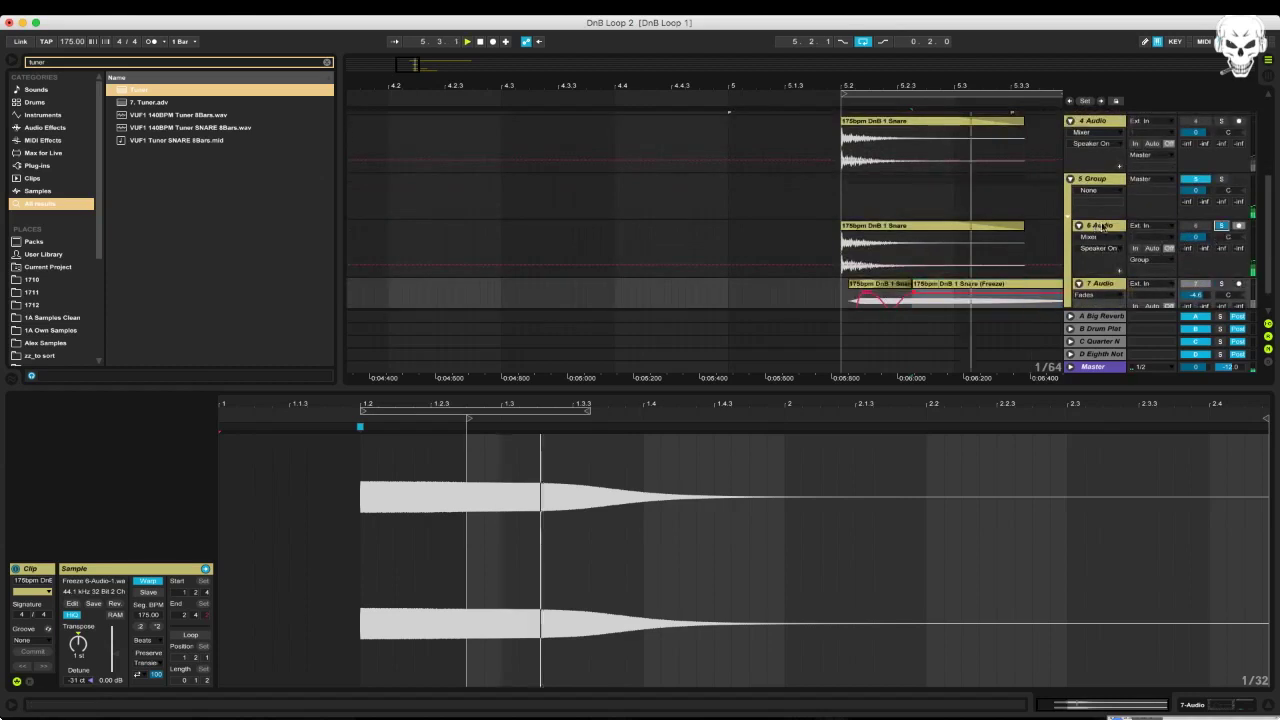
click(1103, 227)
double_click(1104, 227)
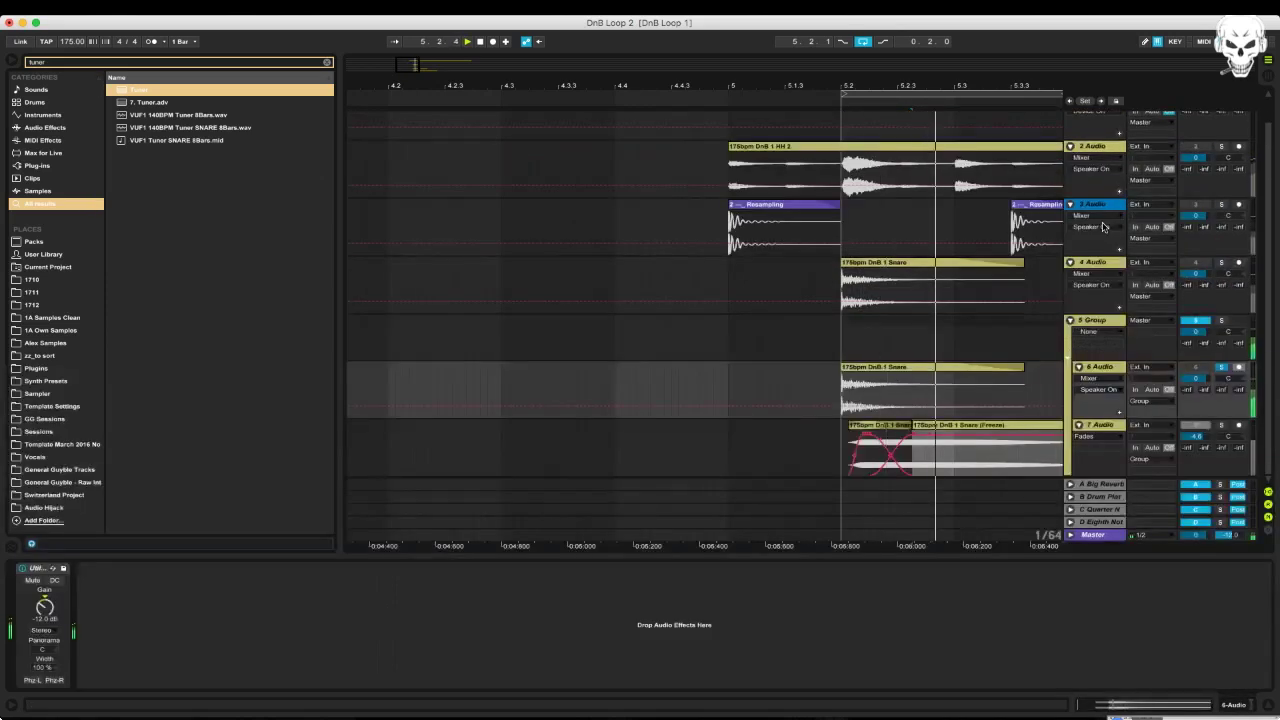
Find the 1. Glue Clip preset in the library and add it after the Utility on 6 Audio
key(super+f)
text(compre)
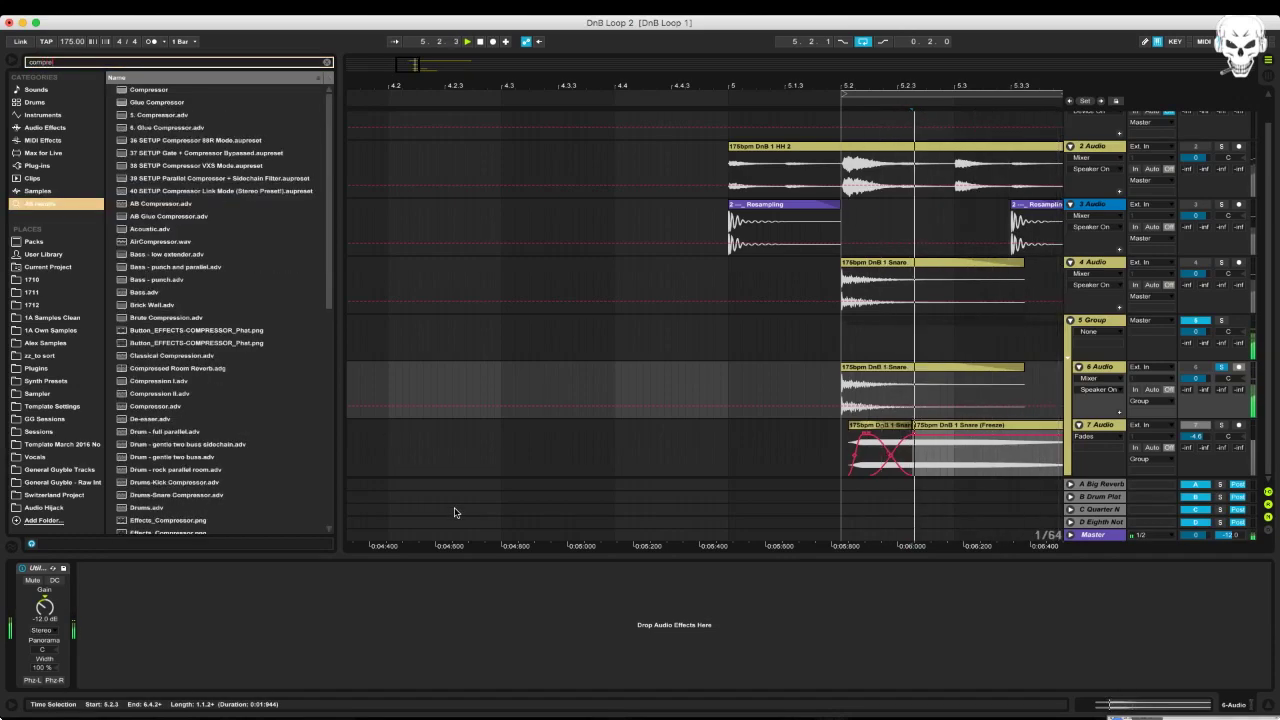
key(BackSpace)
key(BackSpace)
key(BackSpace)
text(gluec)
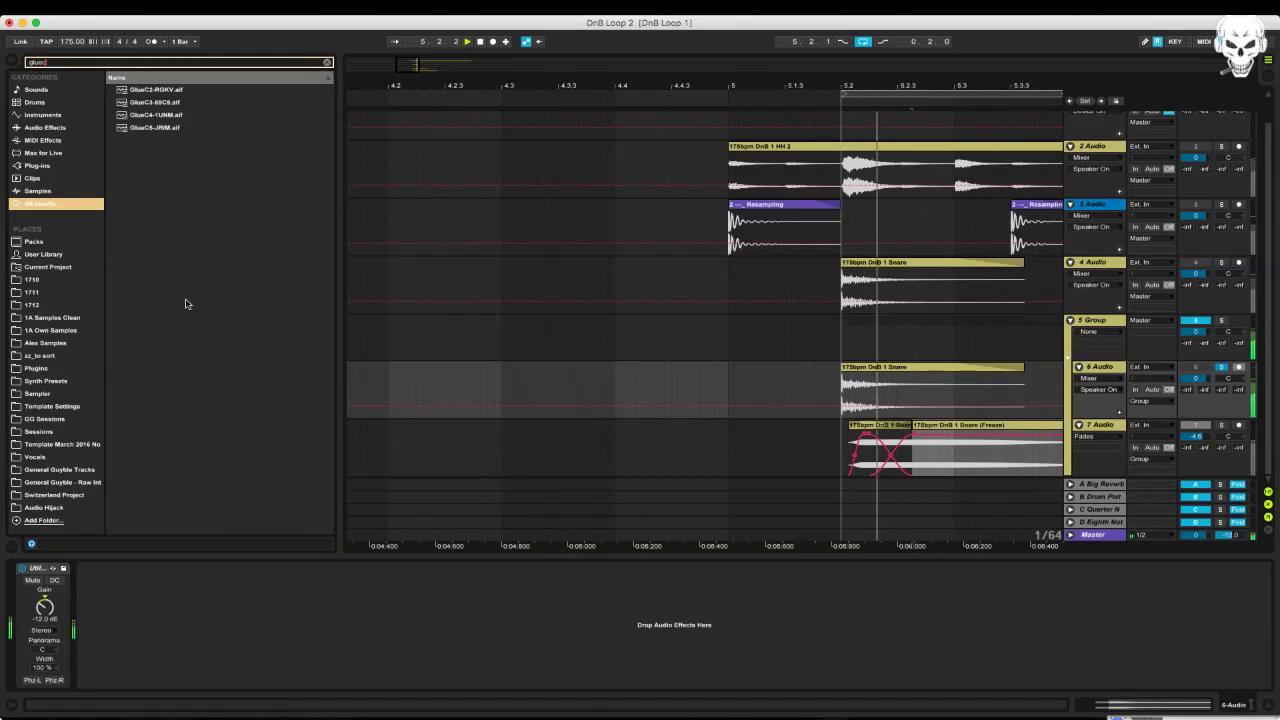
key(BackSpace)
drag(168, 104, 200, 603)
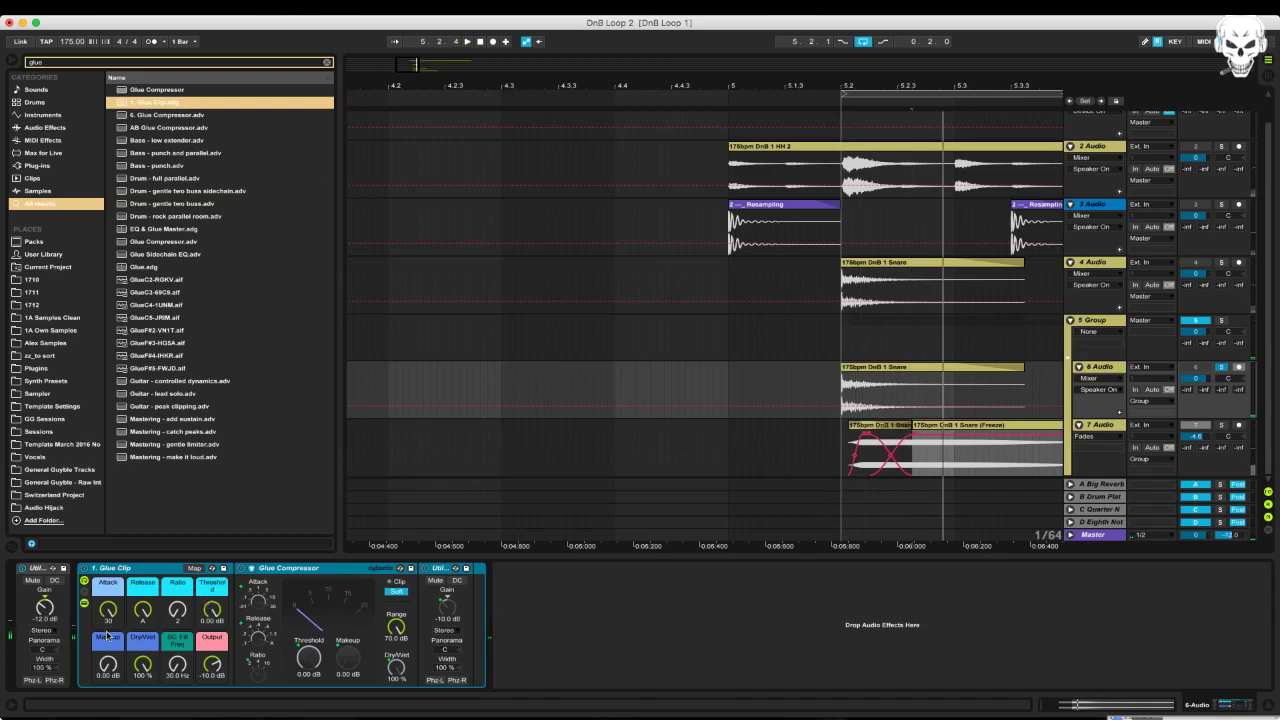
Set Glue Clip's attack to 10, release to .2, threshold to -40 dB and dry/wet to 57%, and the first Utility's gain to 0 dB
drag(105, 619, 105, 640)
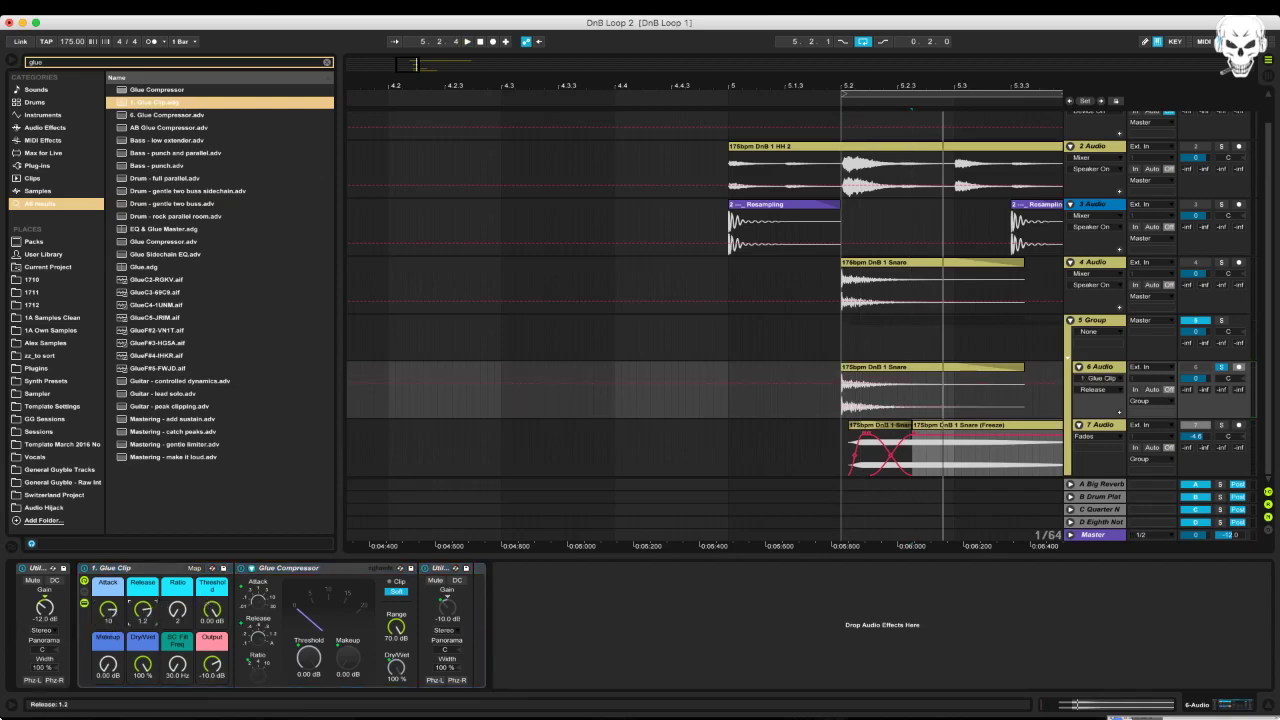
drag(212, 610, 213, 640)
mouse_move(45, 608)
mouse_down()
mouse_move(45, 578)
mouse_move(45, 625)
mouse_up()
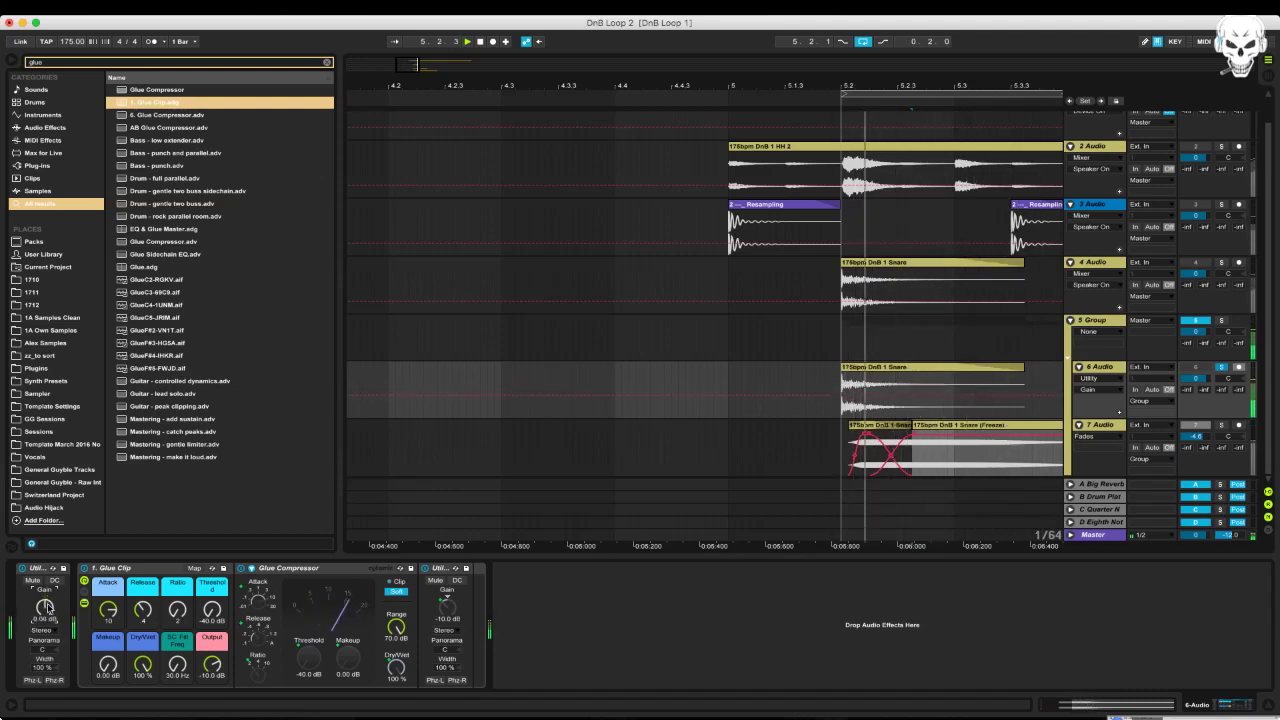
click(143, 610)
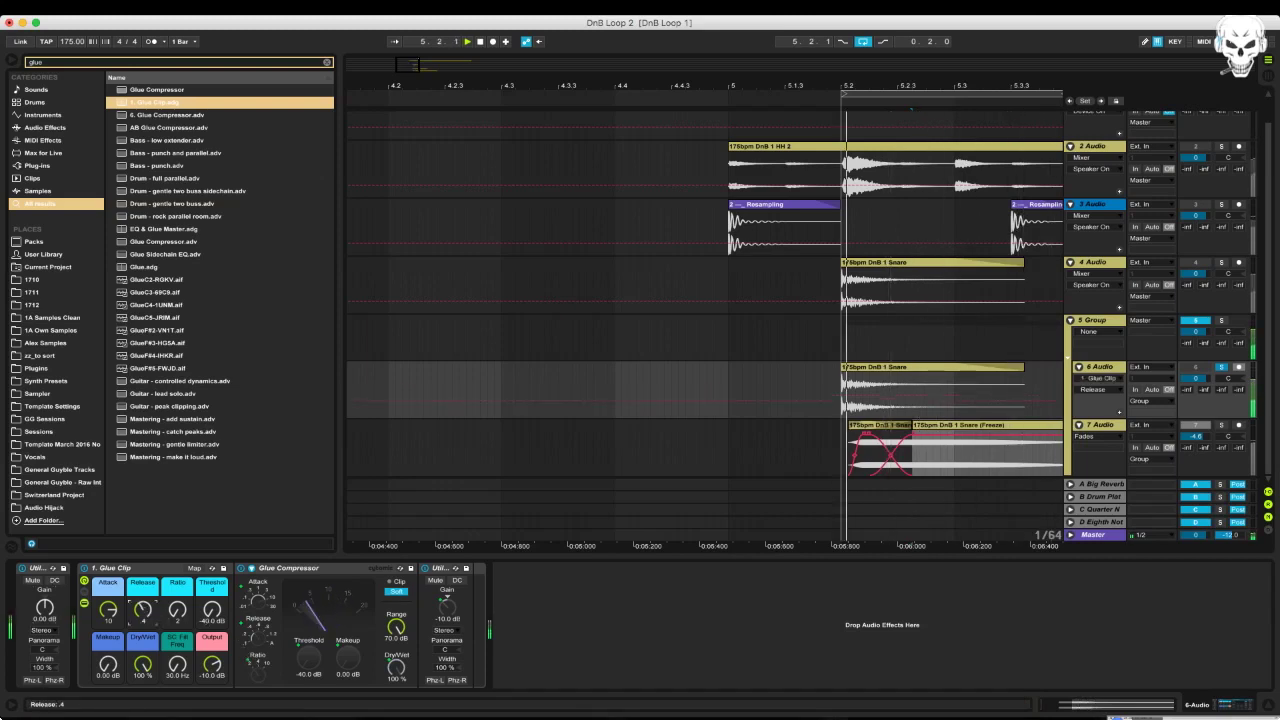
drag(143, 610, 143, 664)
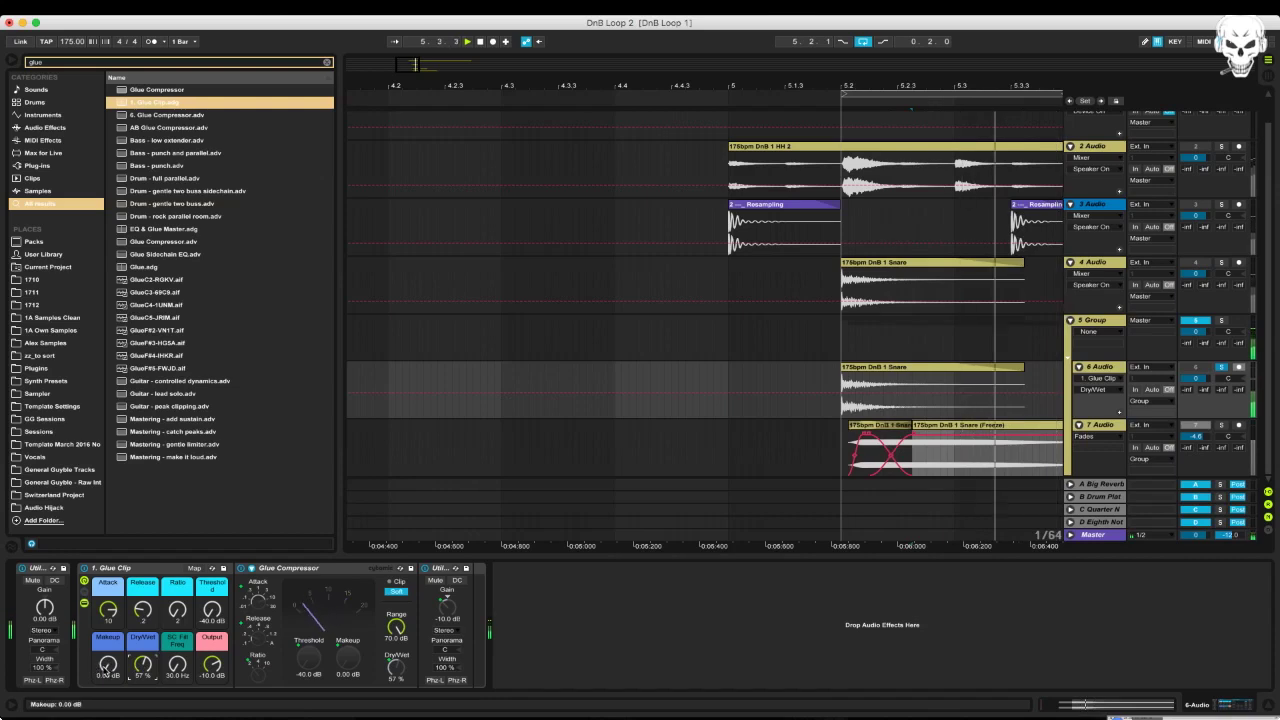
Open the s(M)exoscope oscilloscope on the Master track and place its window over the arrangement
click(1109, 536)
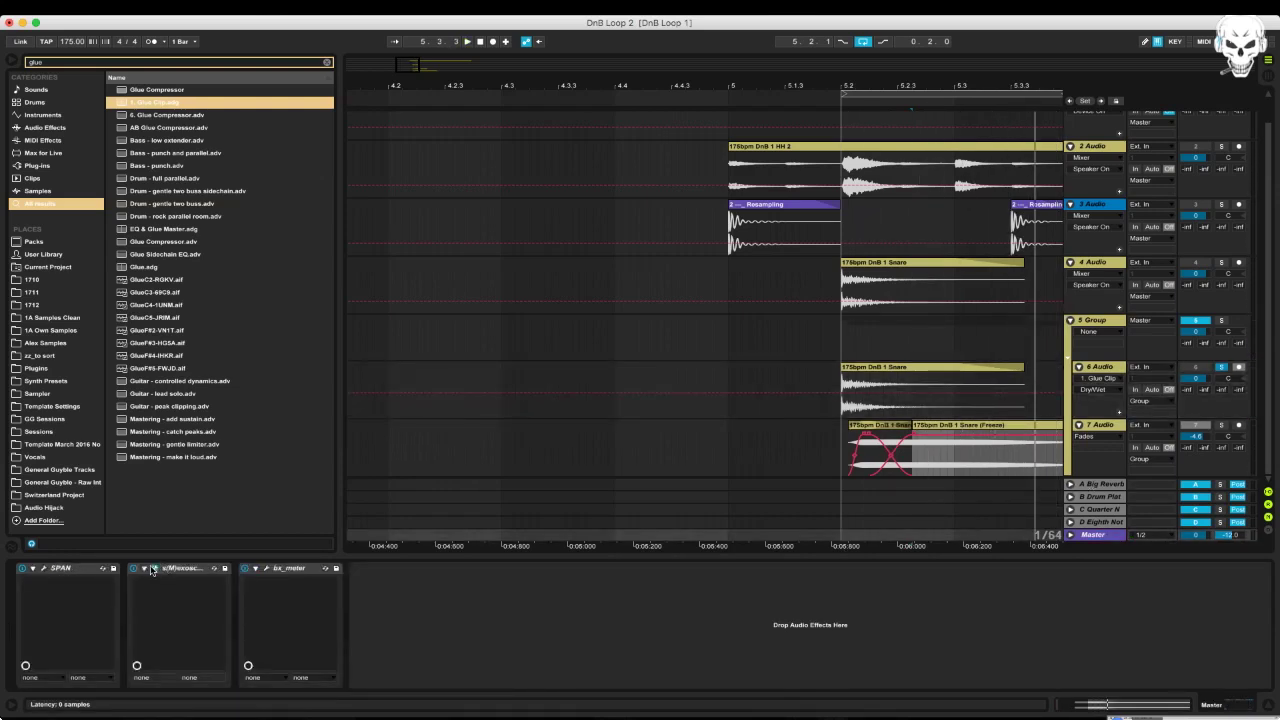
click(153, 569)
drag(514, 416, 385, 200)
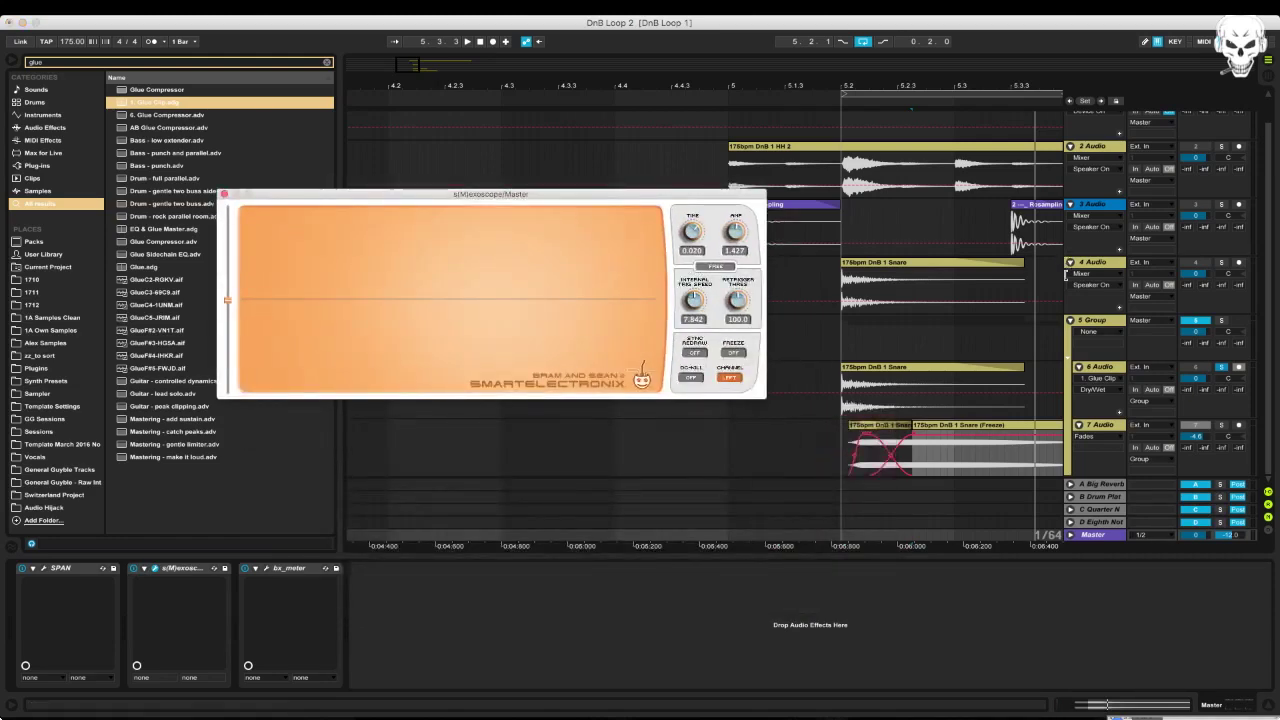
Play the original snare on 6 Audio and compare its oscilloscope waveform with Glue Clip bypassed and enabled
click(1100, 264)
click(1097, 368)
key(space)
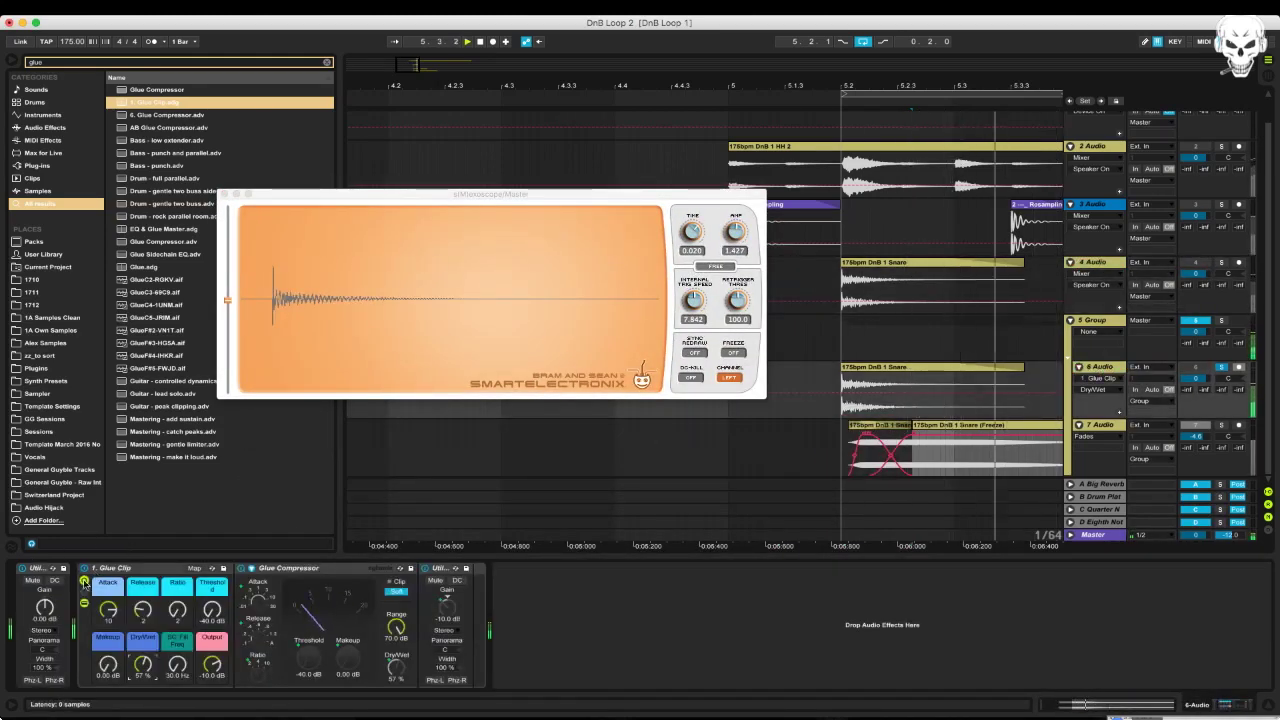
click(84, 568)
key(space)
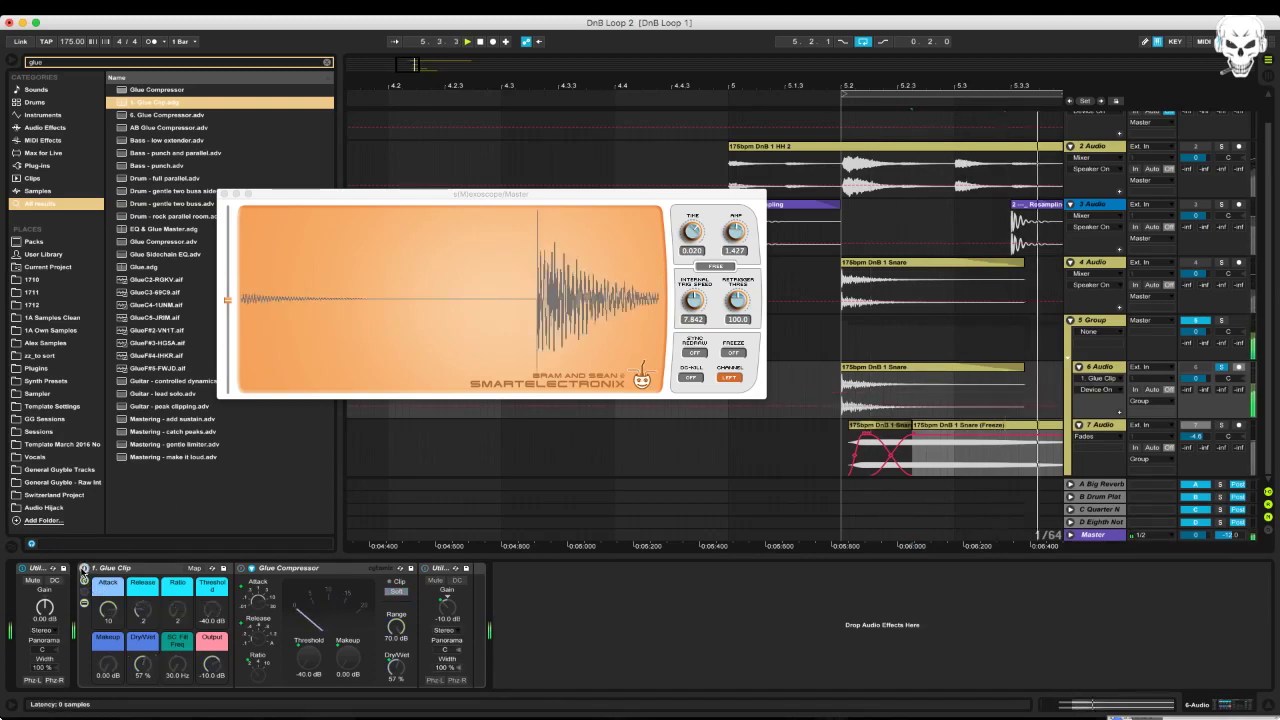
click(84, 569)
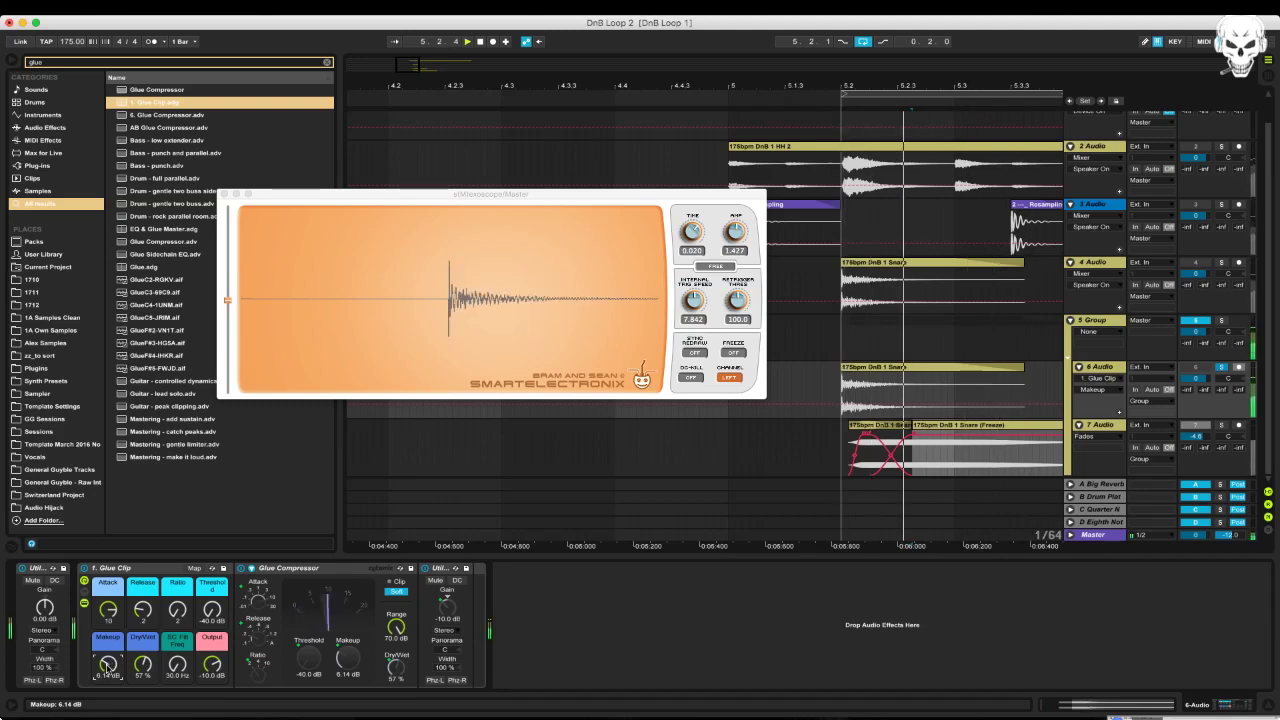
Raise Glue Clip's makeup gain to 20 dB and compare the snare with the rack bypassed and enabled
drag(108, 664, 108, 617)
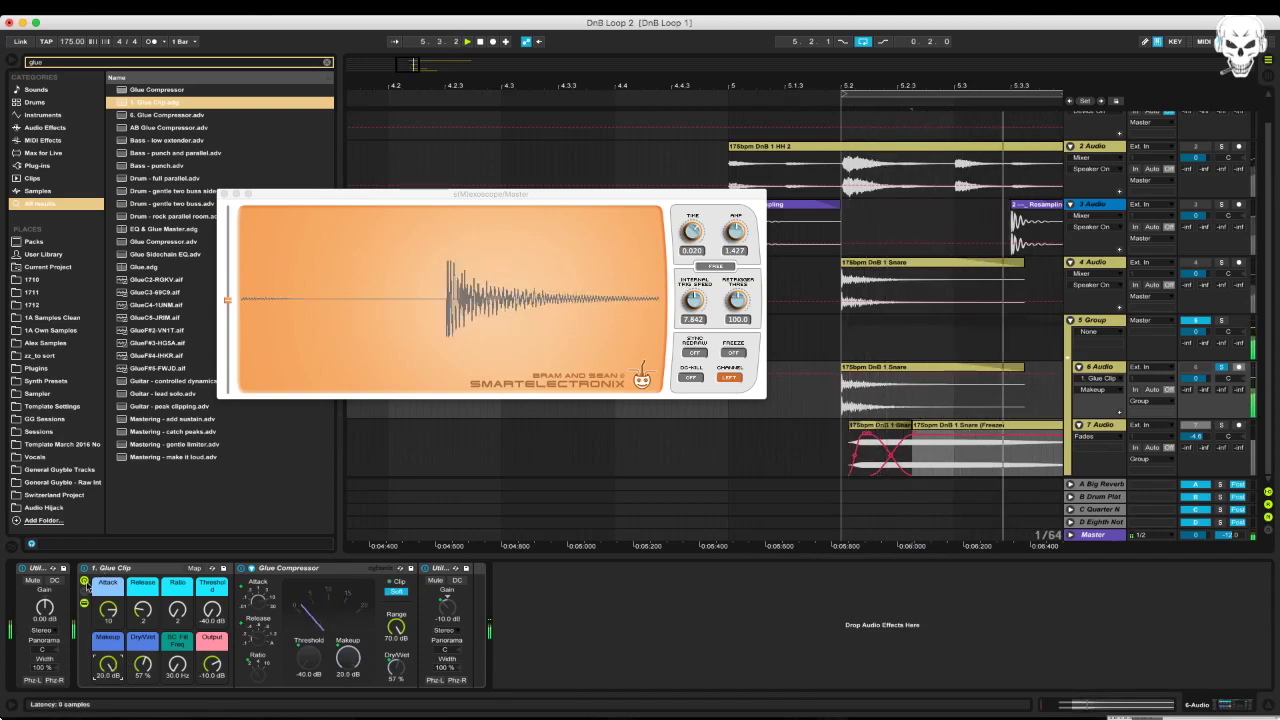
click(84, 568)
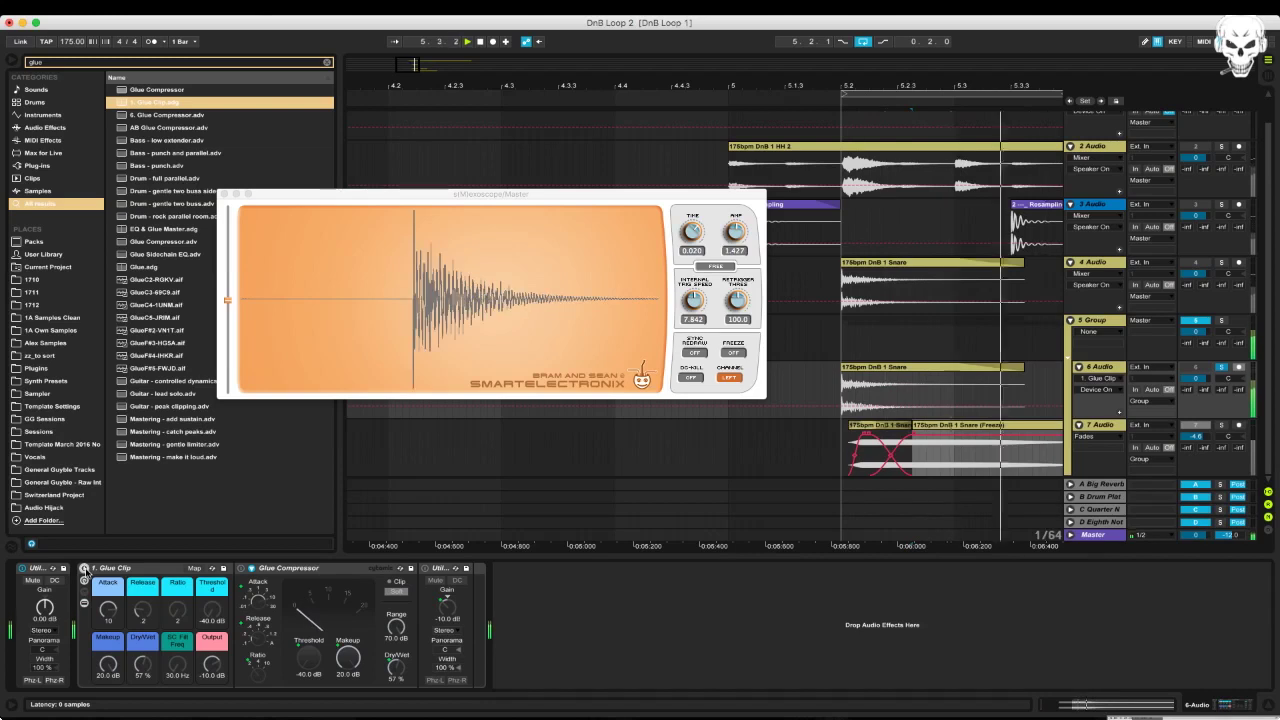
click(84, 568)
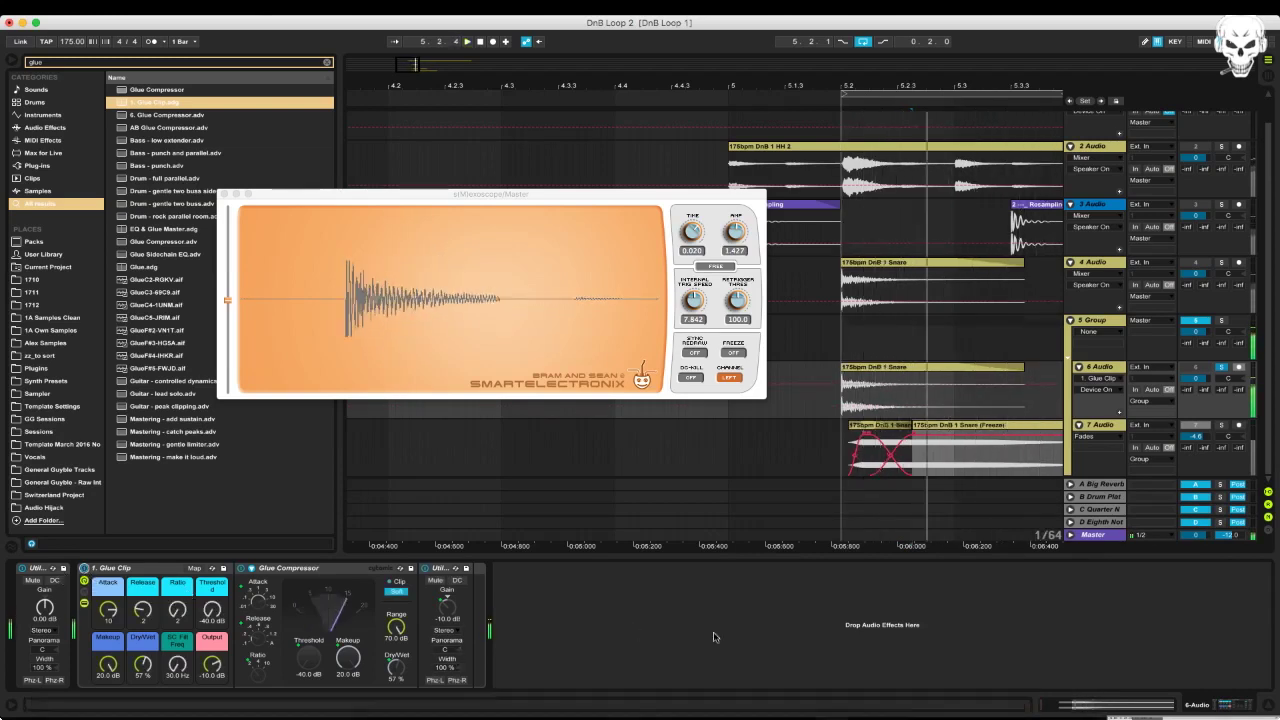
Search the library for "eq" and add the 1. EQ preset at the end of the 6 Audio device chain
key(super+f)
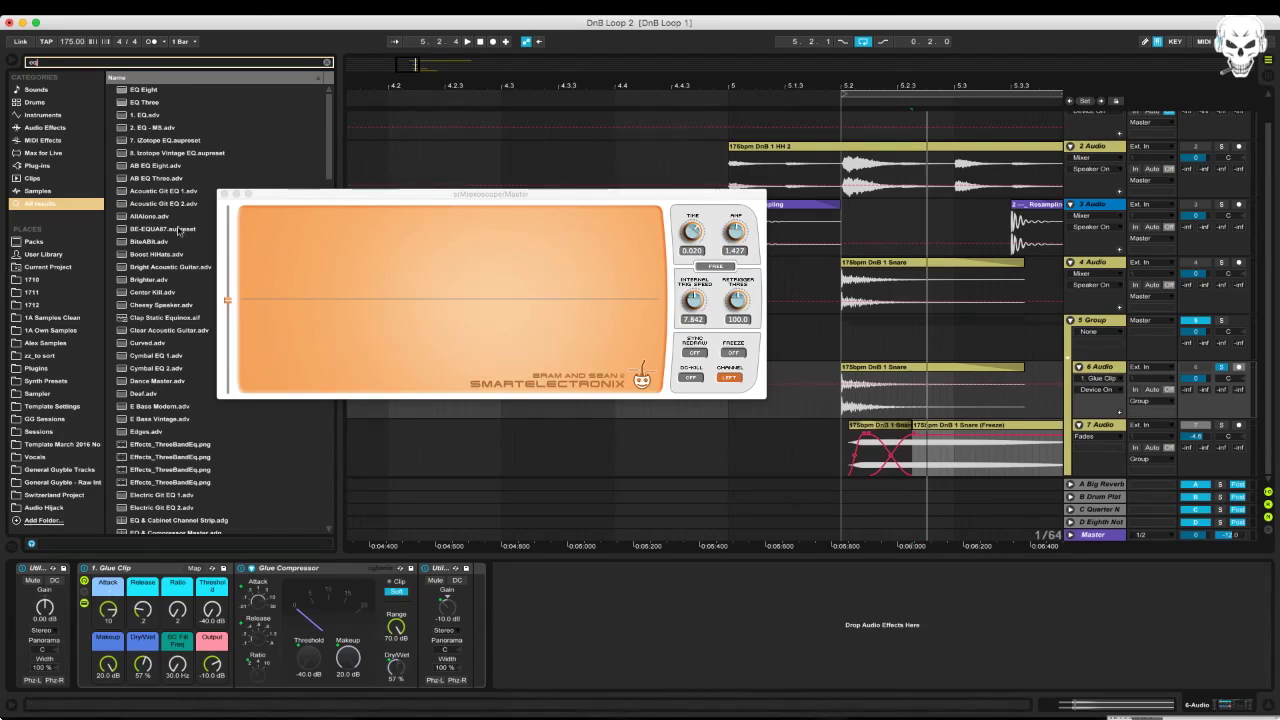
click(146, 115)
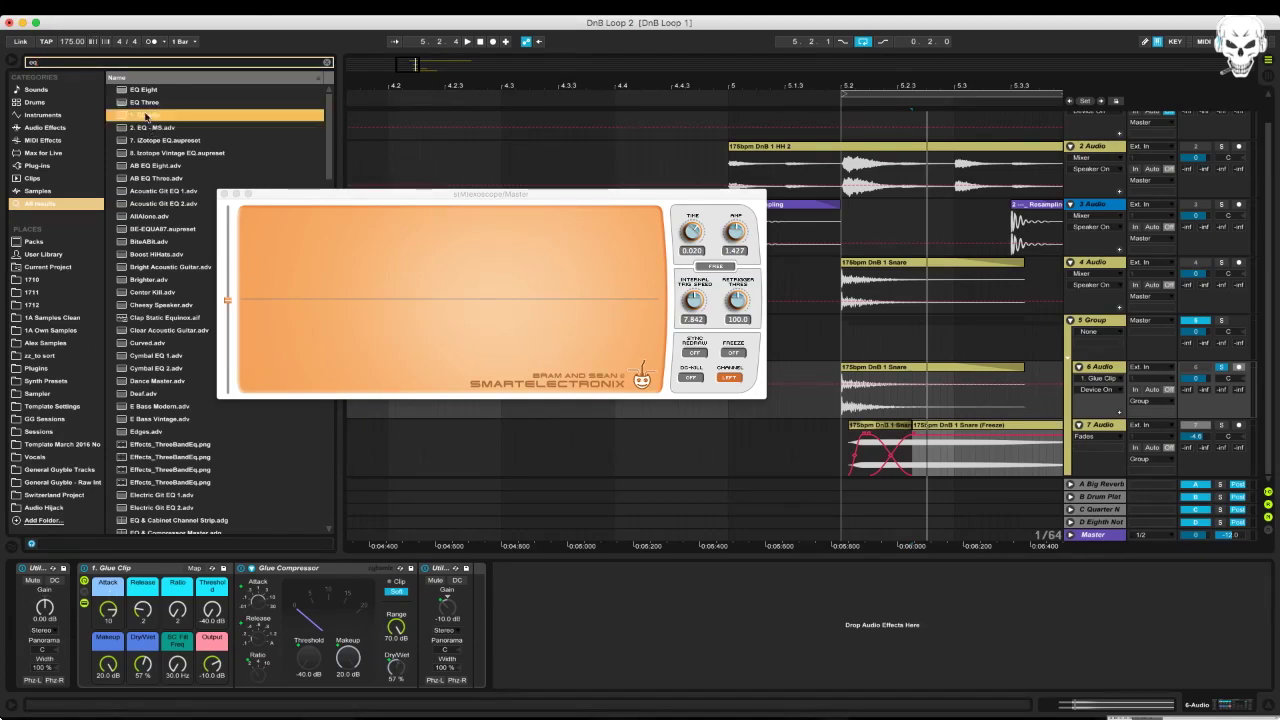
drag(632, 642, 614, 647)
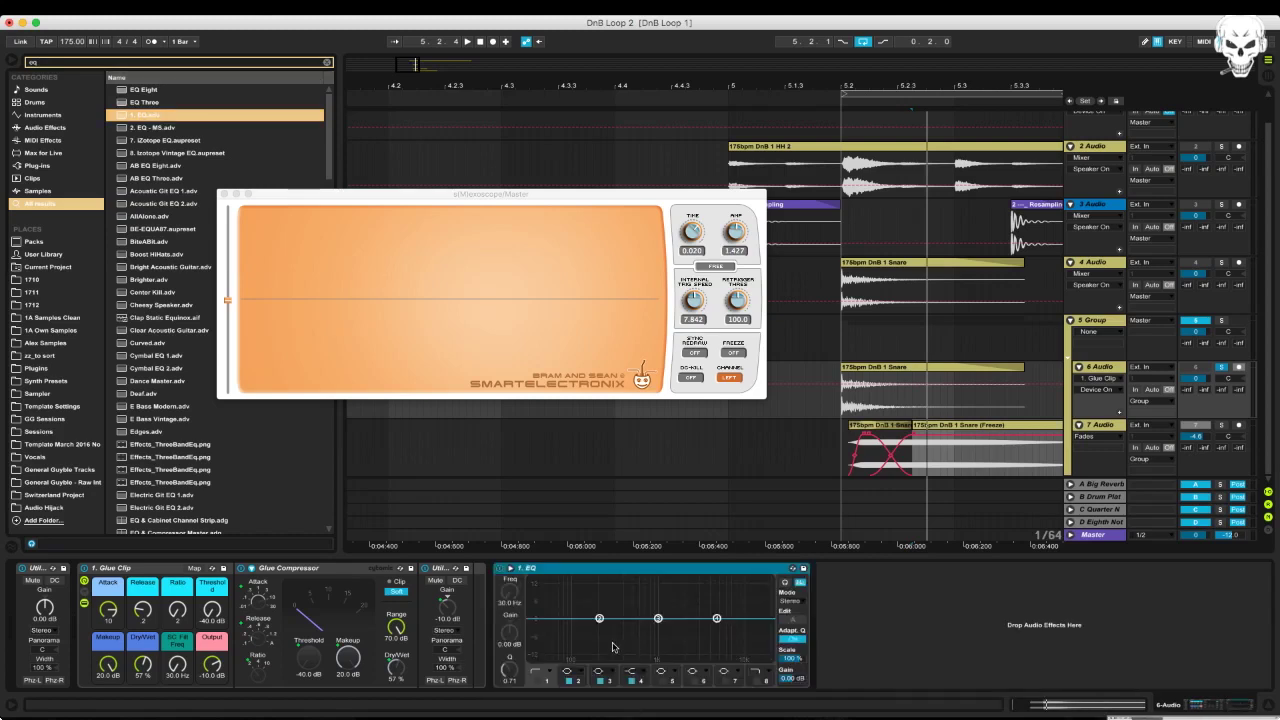
Enable the EQ's first band as a low cut below the snare's body and boost band 3 by 4.09 dB at 7.91 kHz, Q 0.24
click(539, 681)
drag(530, 628, 598, 618)
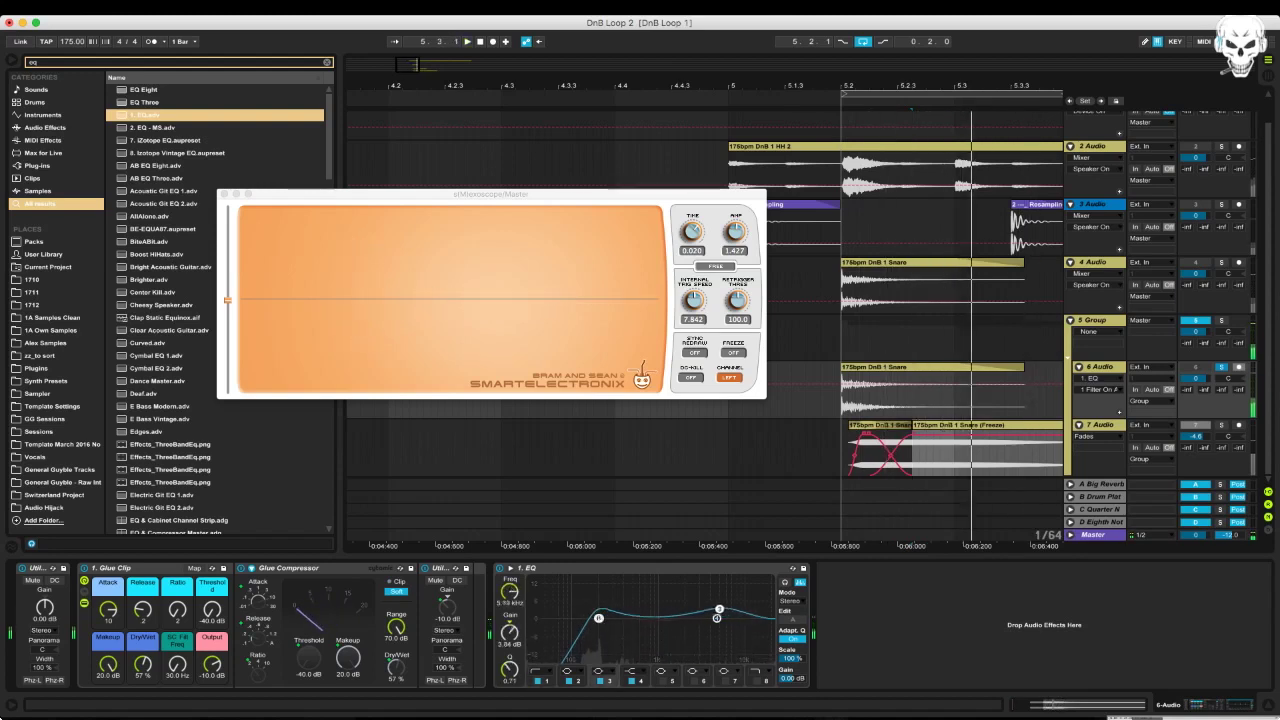
drag(734, 605, 734, 608)
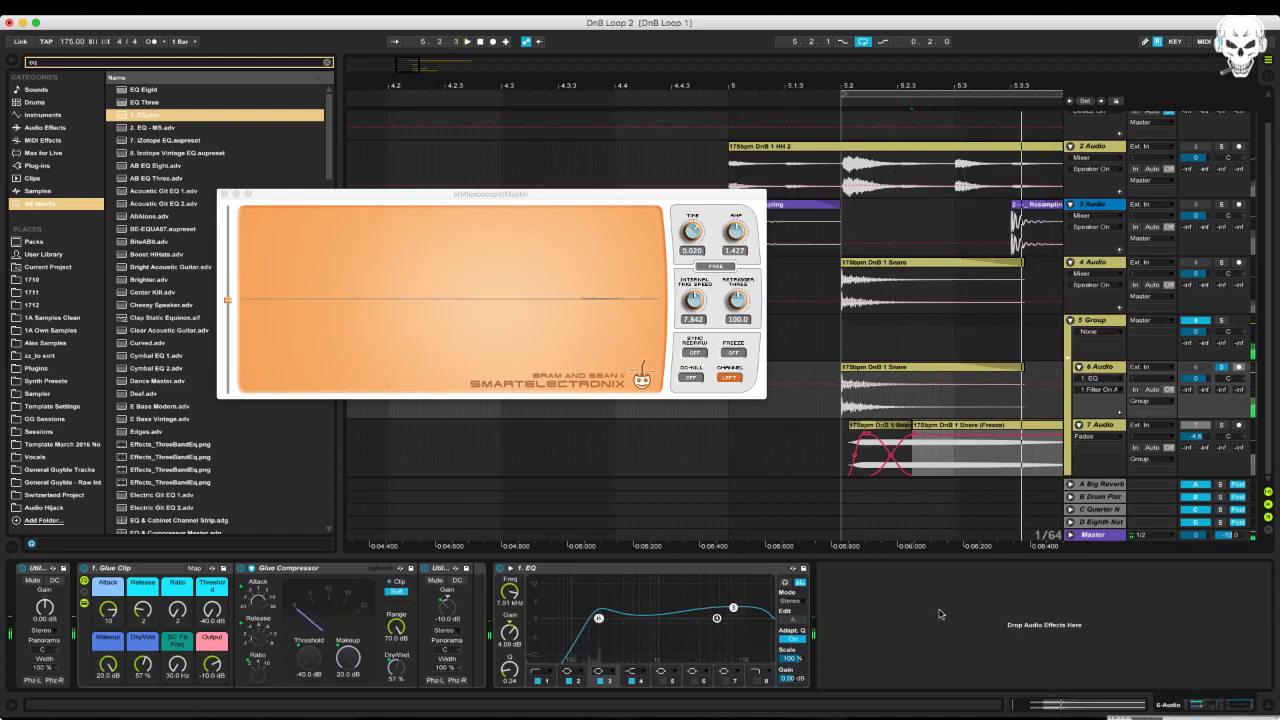
Search for "mli", add the 10. MLimiter -10 preset after the EQ, and open its plug-in window during playback
key(super+f)
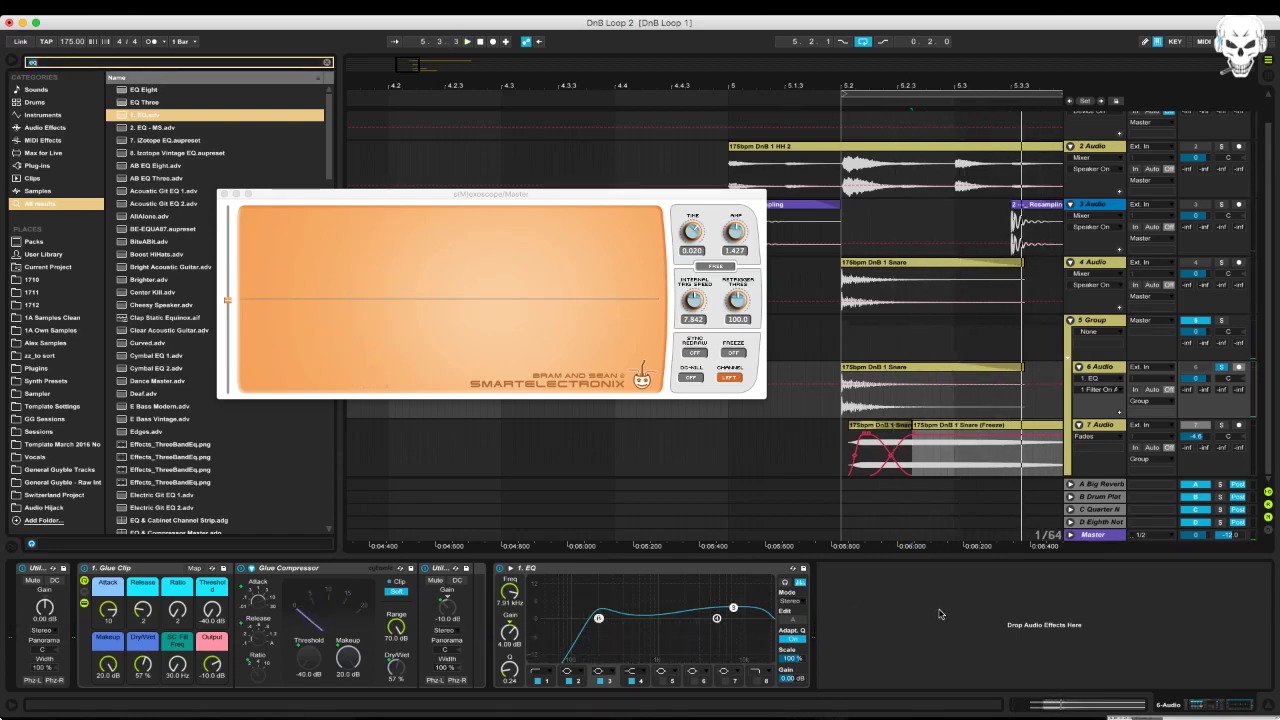
text(mli)
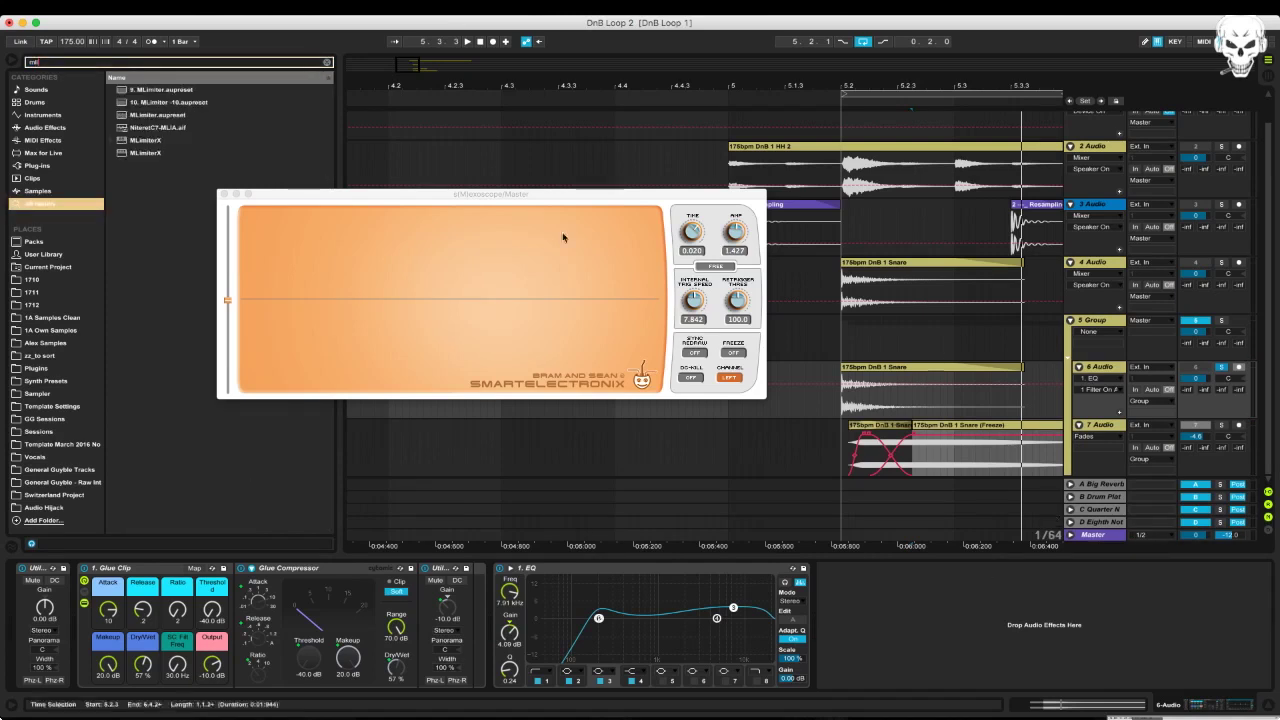
click(157, 103)
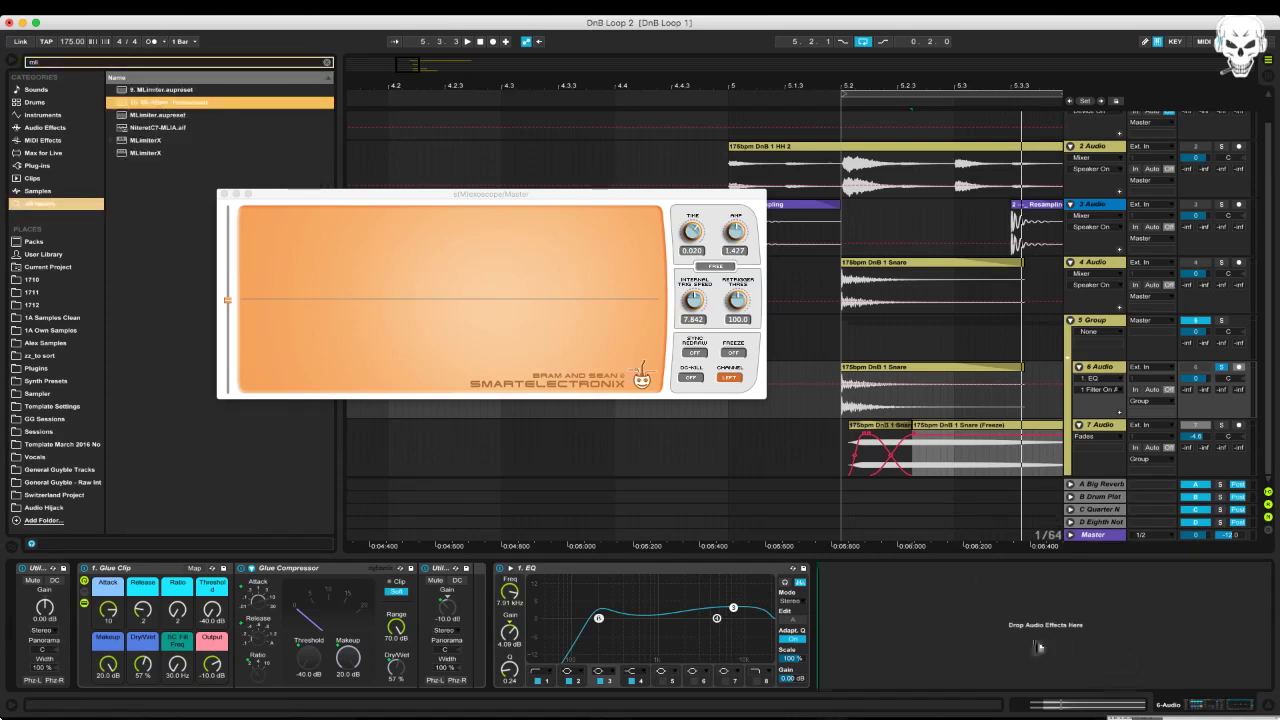
drag(995, 627, 995, 627)
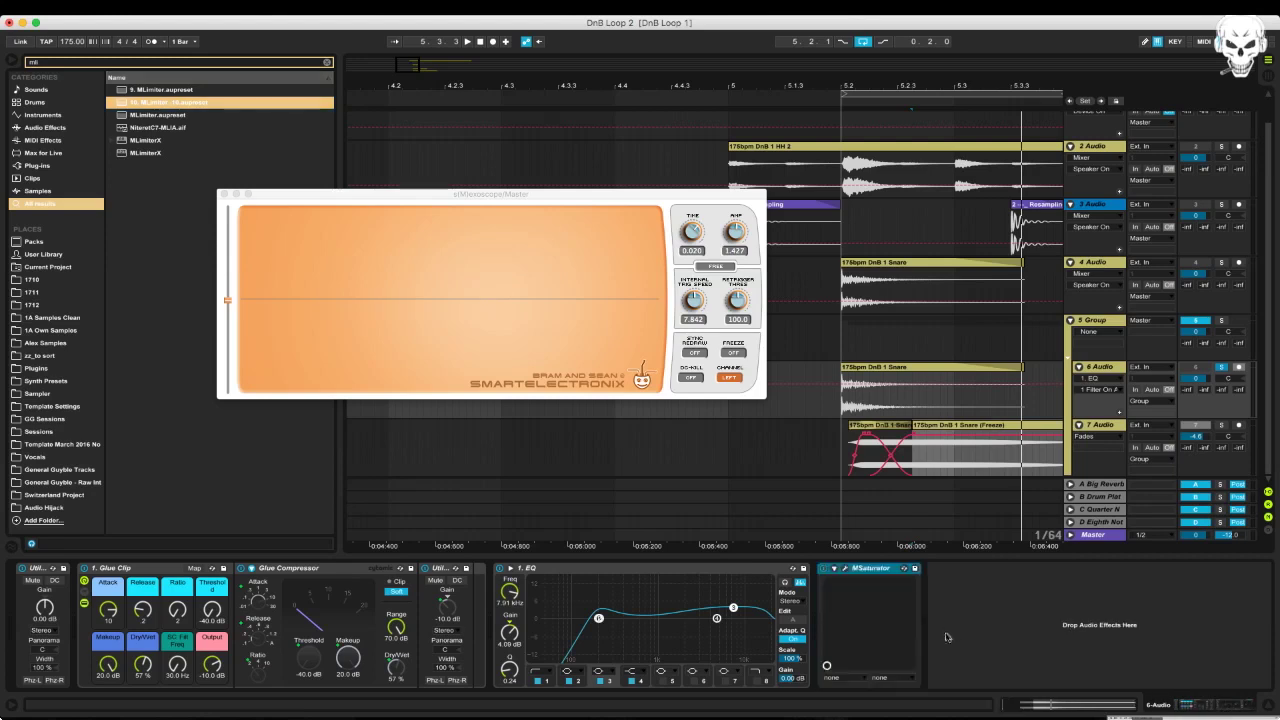
key(space)
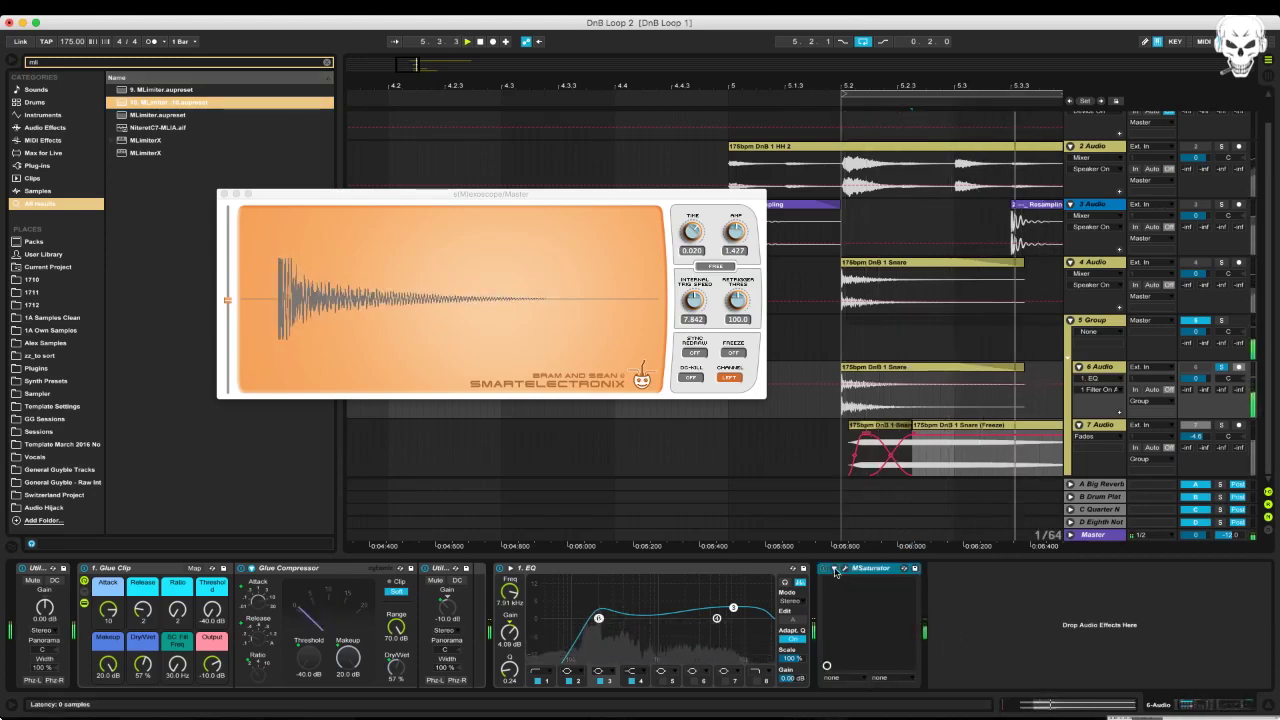
click(840, 567)
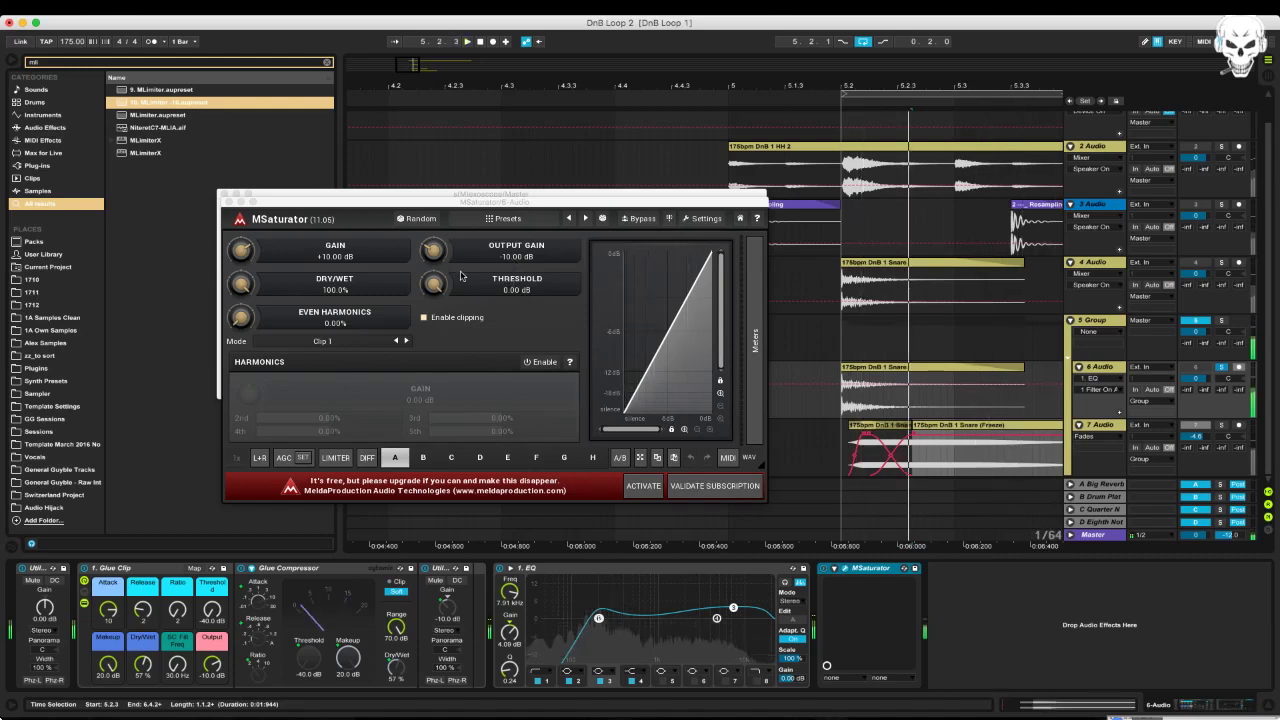
Lower MSaturator's threshold to -11.2 dB, audition the snare and close the MSaturator plug-in window
drag(440, 286, 432, 332)
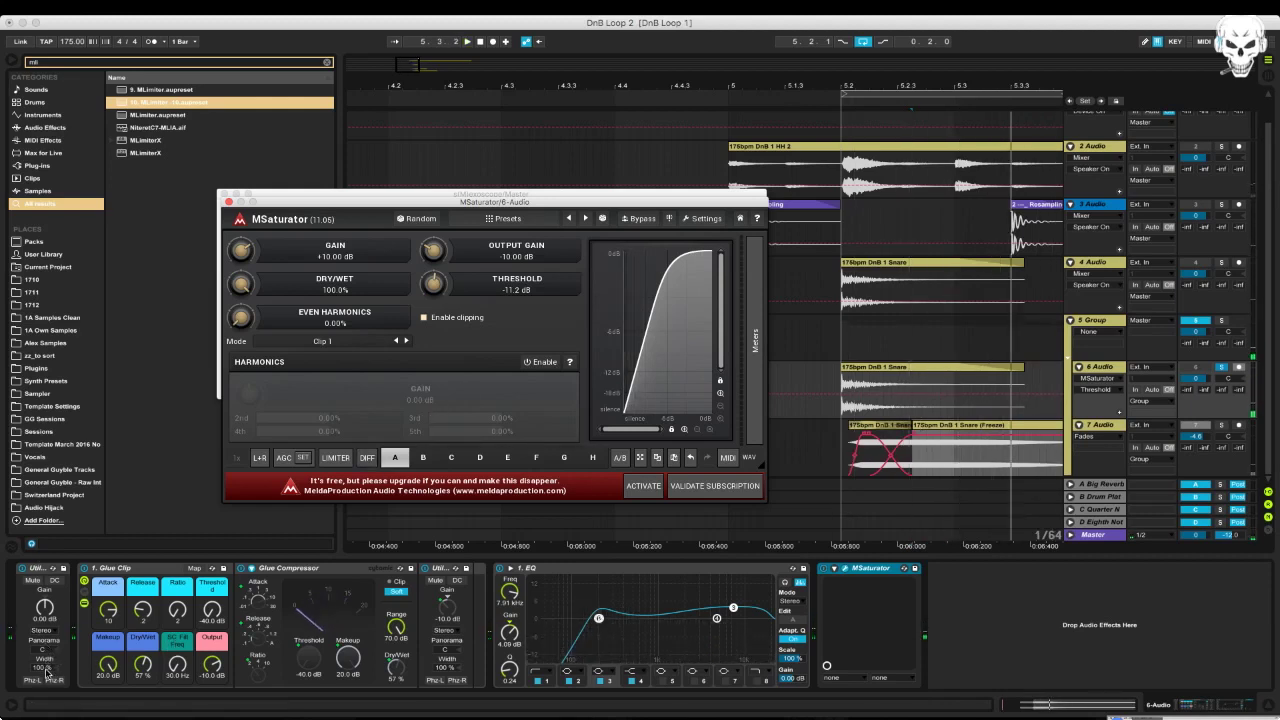
drag(46, 674, 50, 676)
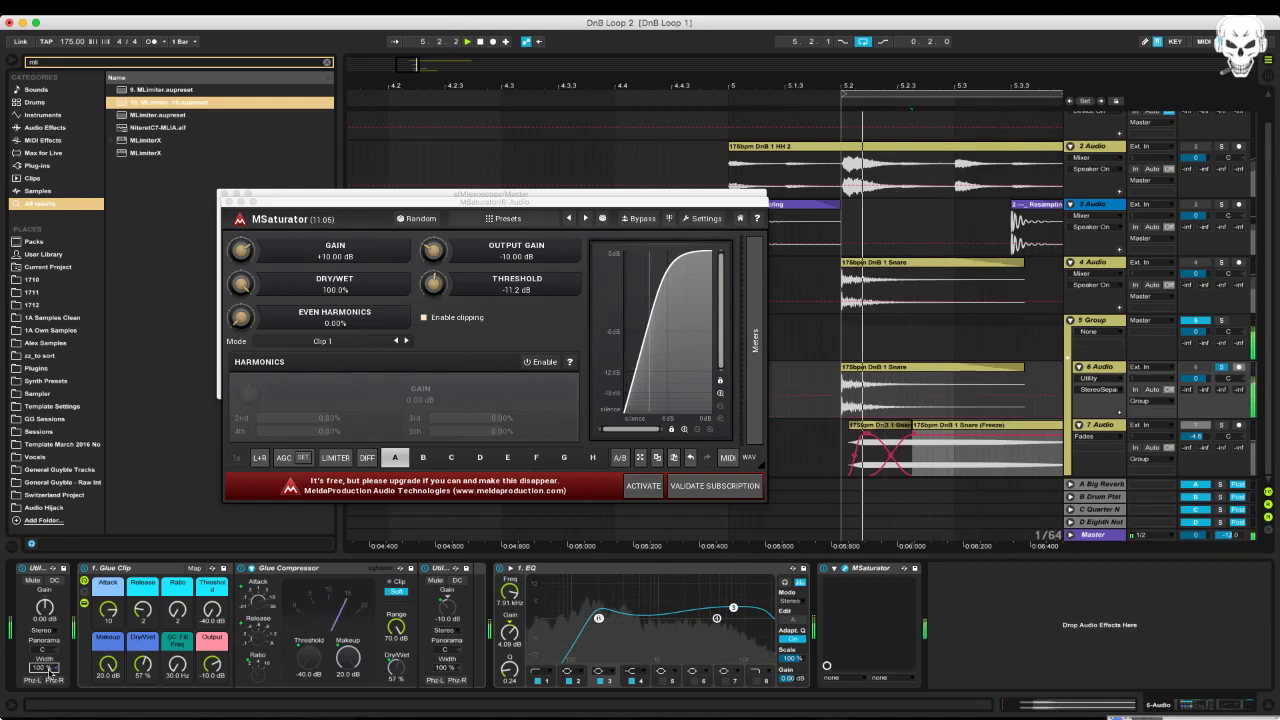
key(super+z)
key(space)
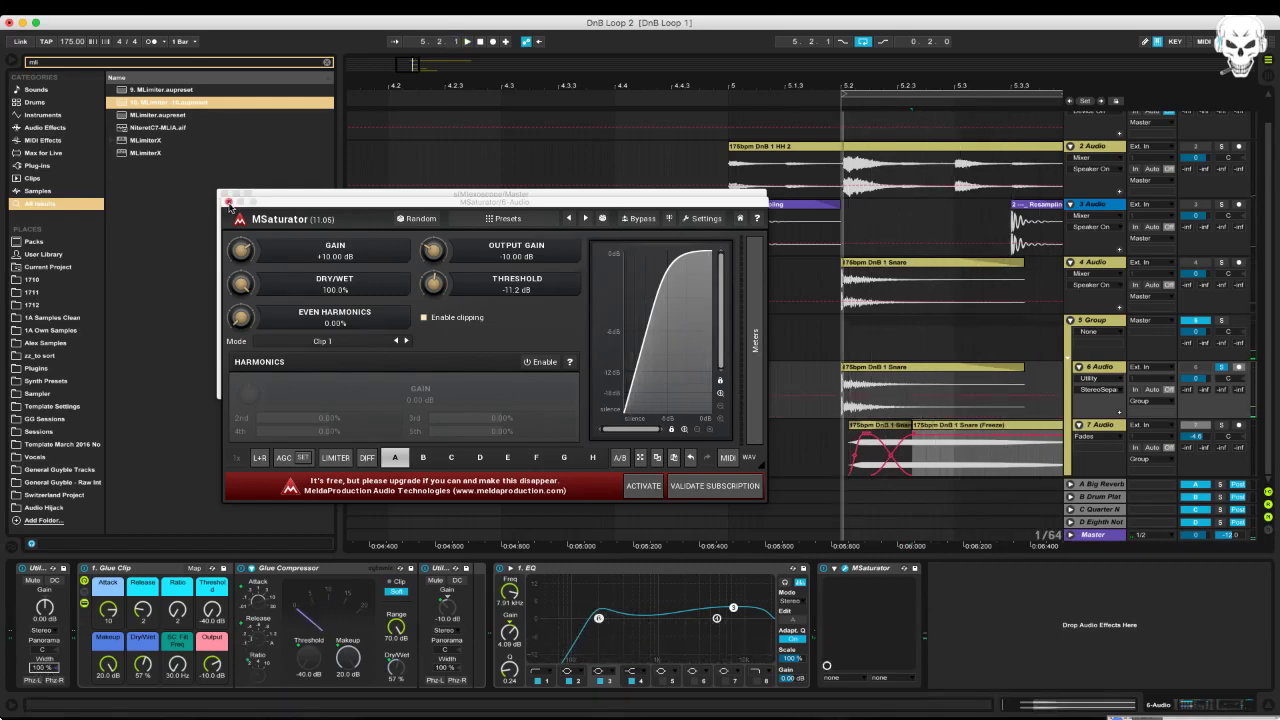
click(228, 202)
key(space)
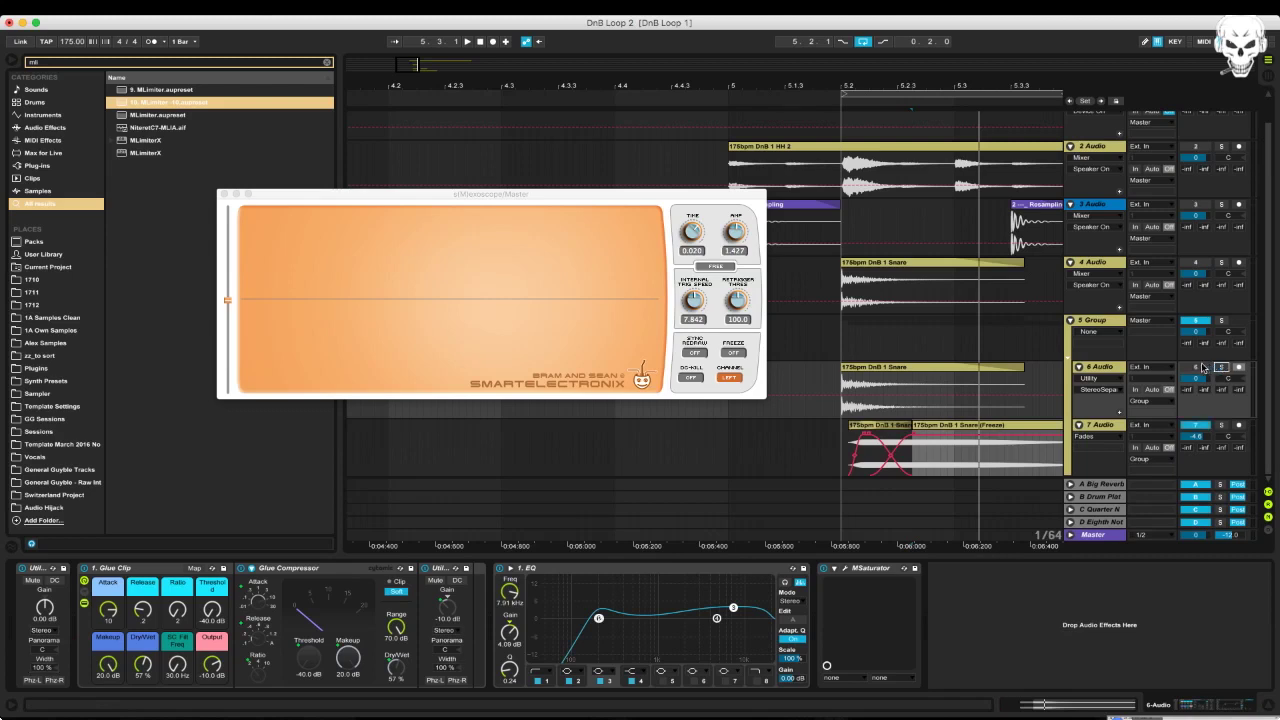
Rebalance the volume of the resonant layer on 7 Audio against the original snare during playback and close the oscilloscope window
key(space)
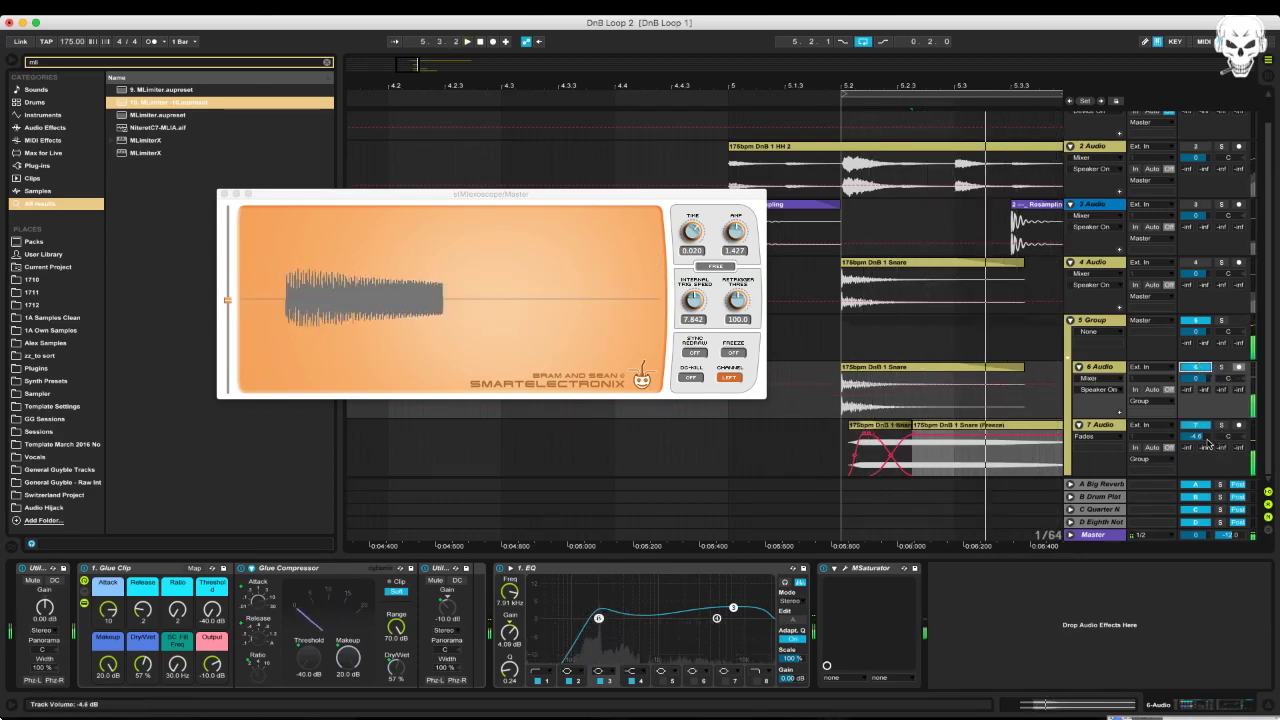
drag(1200, 436, 1200, 445)
key(space)
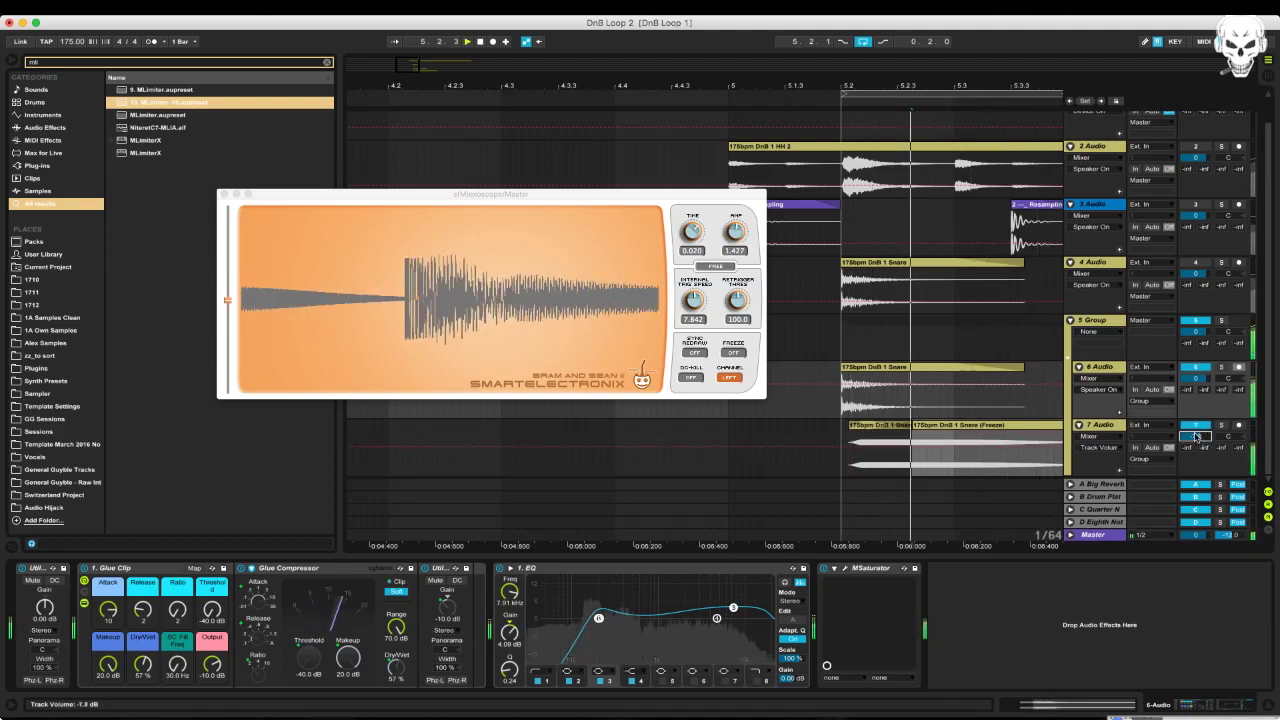
drag(1202, 438, 1195, 438)
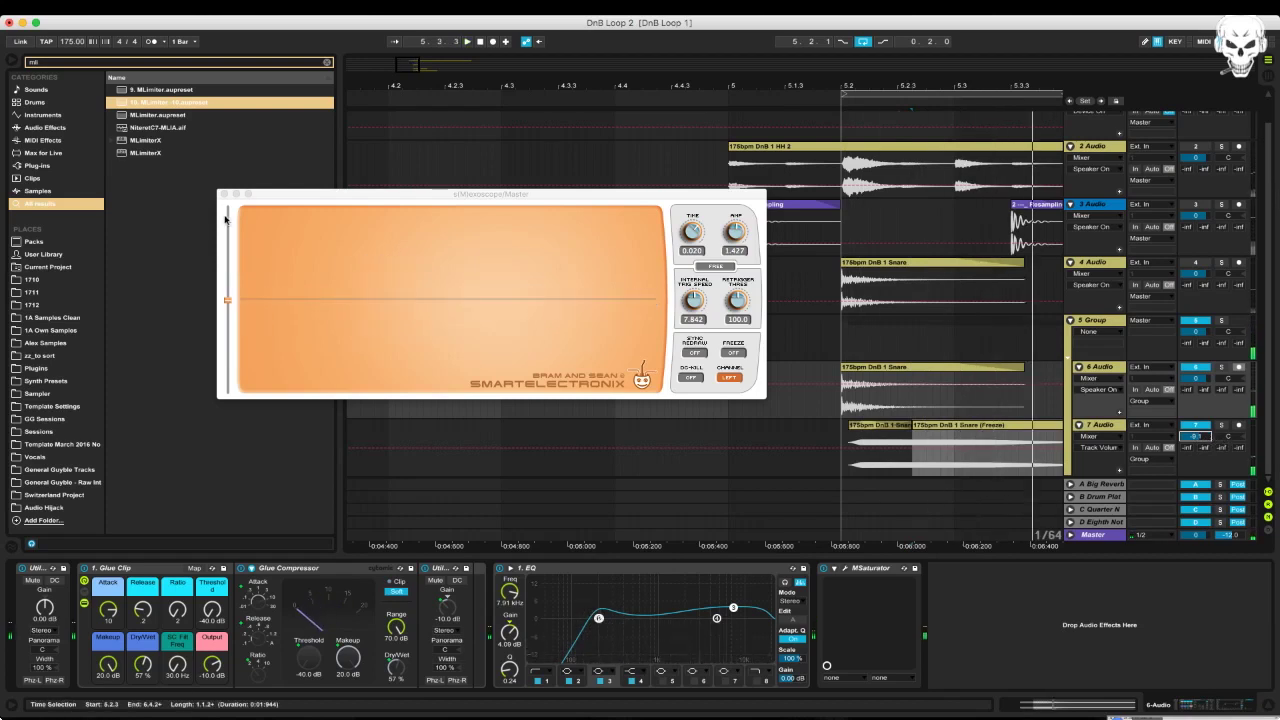
click(224, 194)
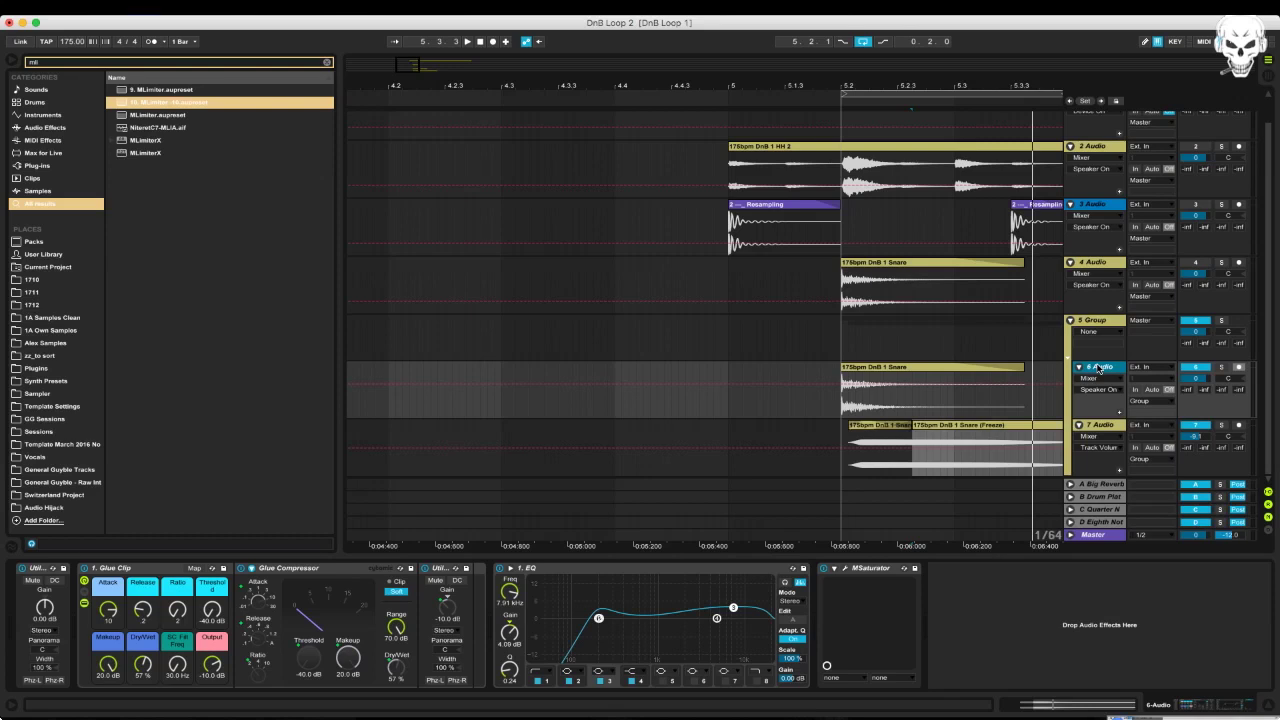
Insert a MIDI track below 6 Audio in the group, search the library for "opera" and load Operator on it
key(super+shift+t)
key(super+f)
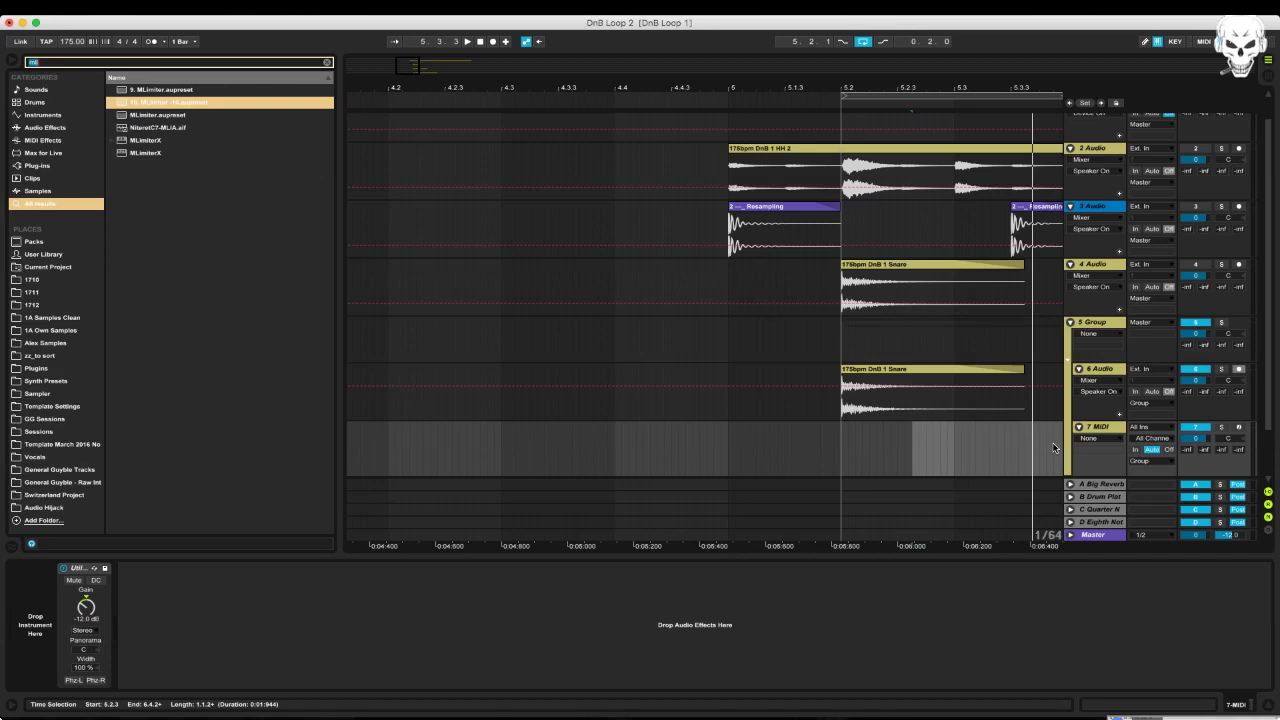
text(opera)
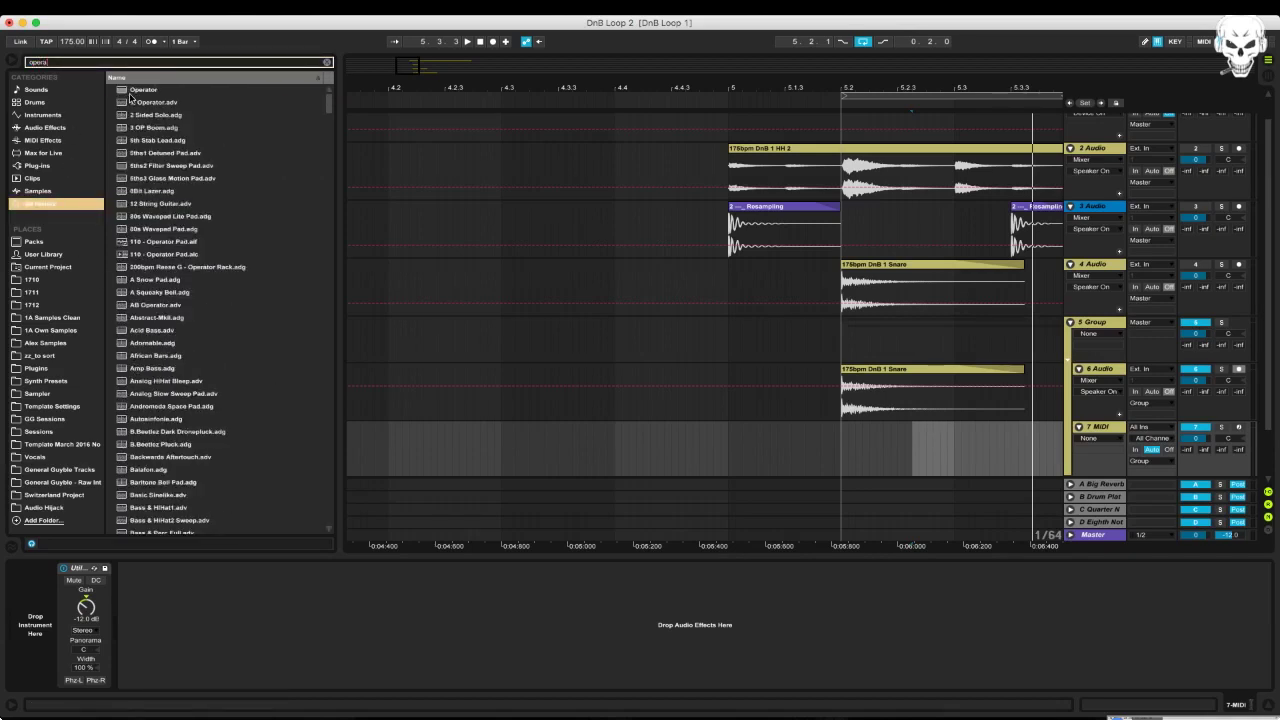
drag(150, 90, 45, 600)
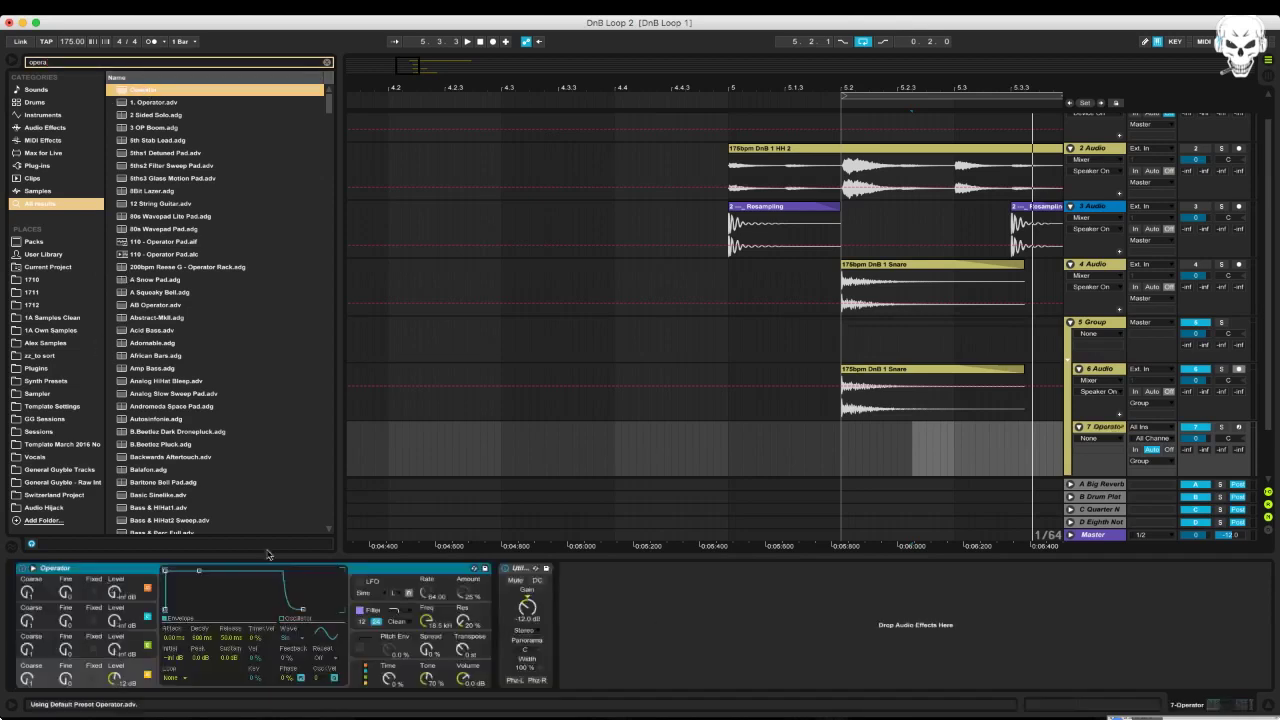
Create an empty MIDI clip from 5.2 to 5.3 on the Operator track and extend the loop to 5.4
scroll(891, 425, down, 3)
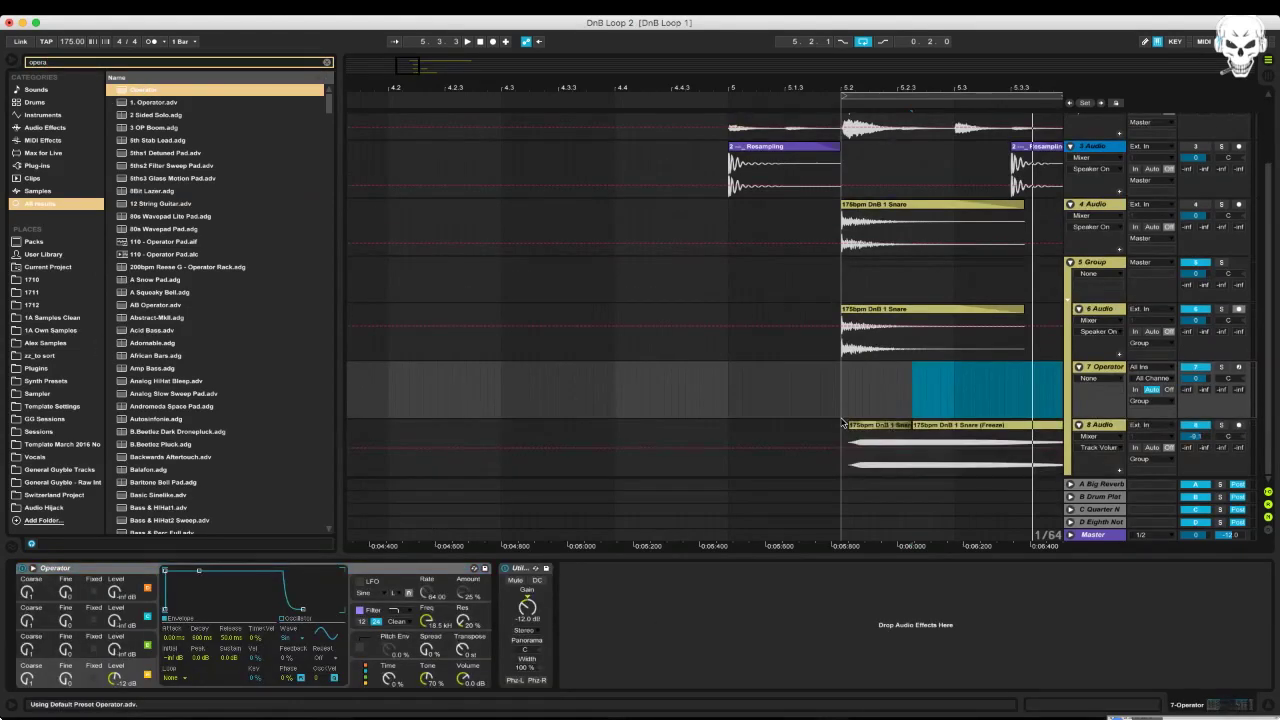
drag(841, 391, 972, 385)
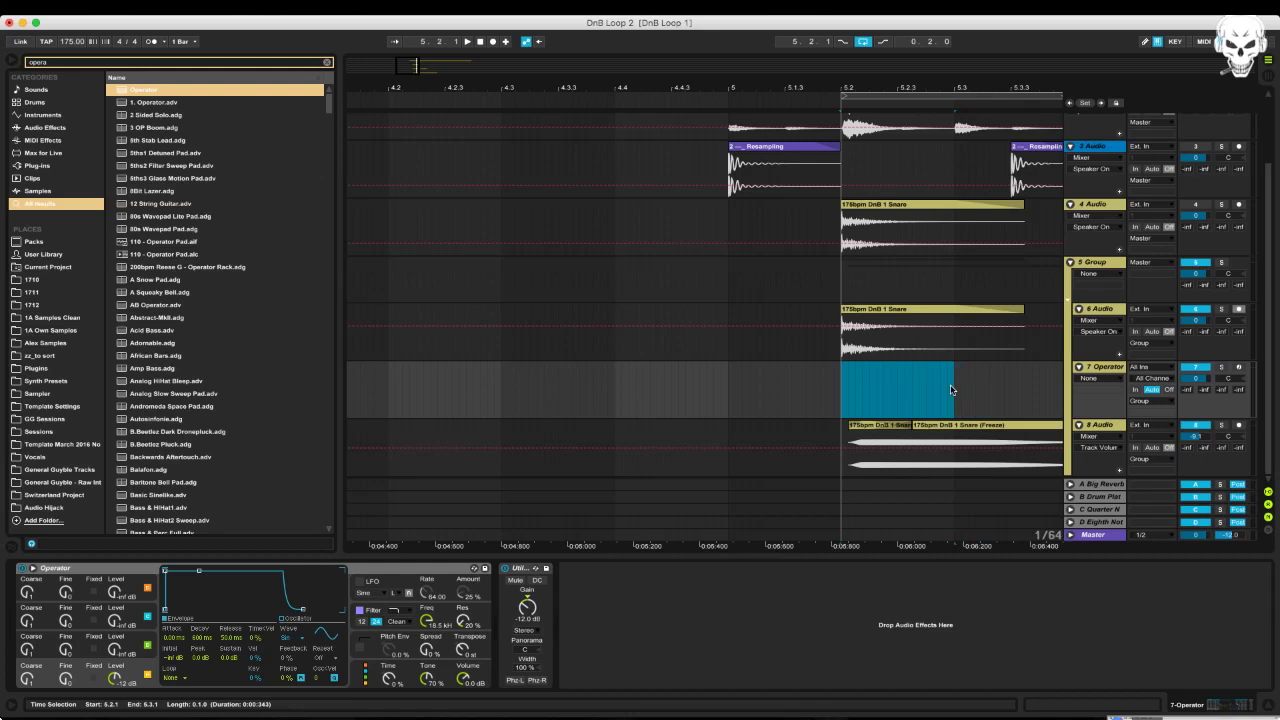
key(super+shift+m)
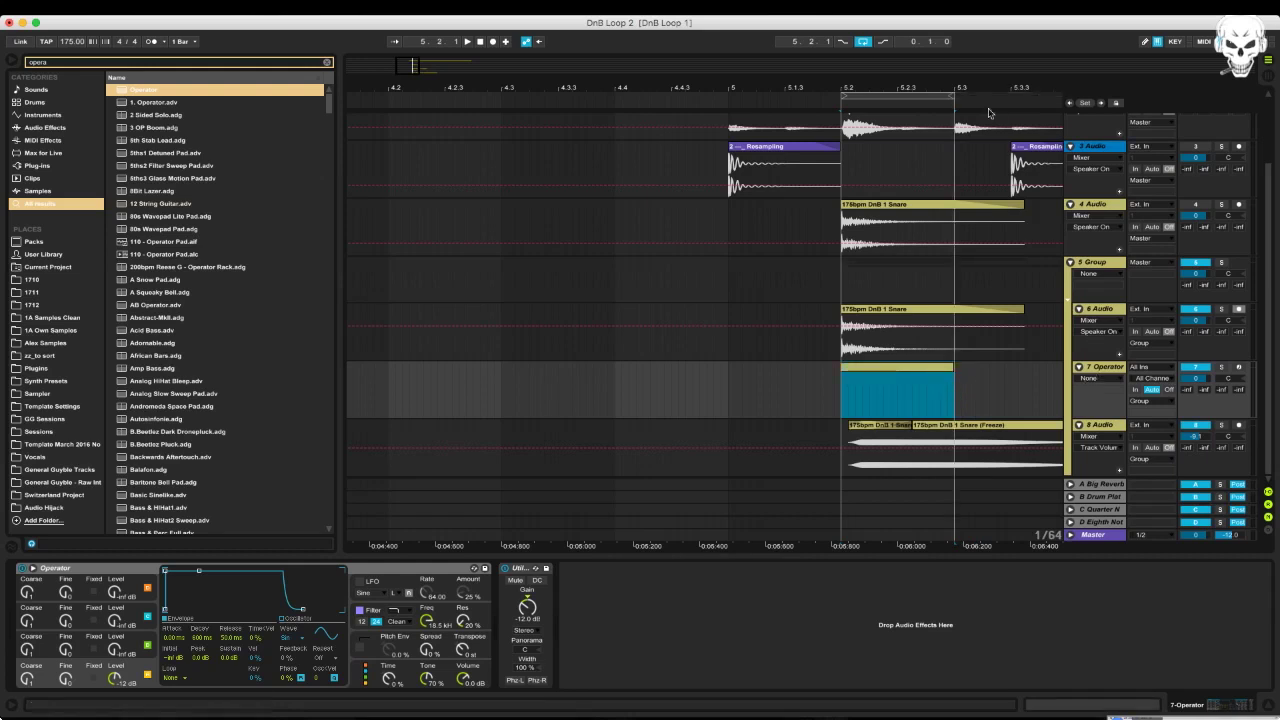
scroll(1015, 135, right, 5)
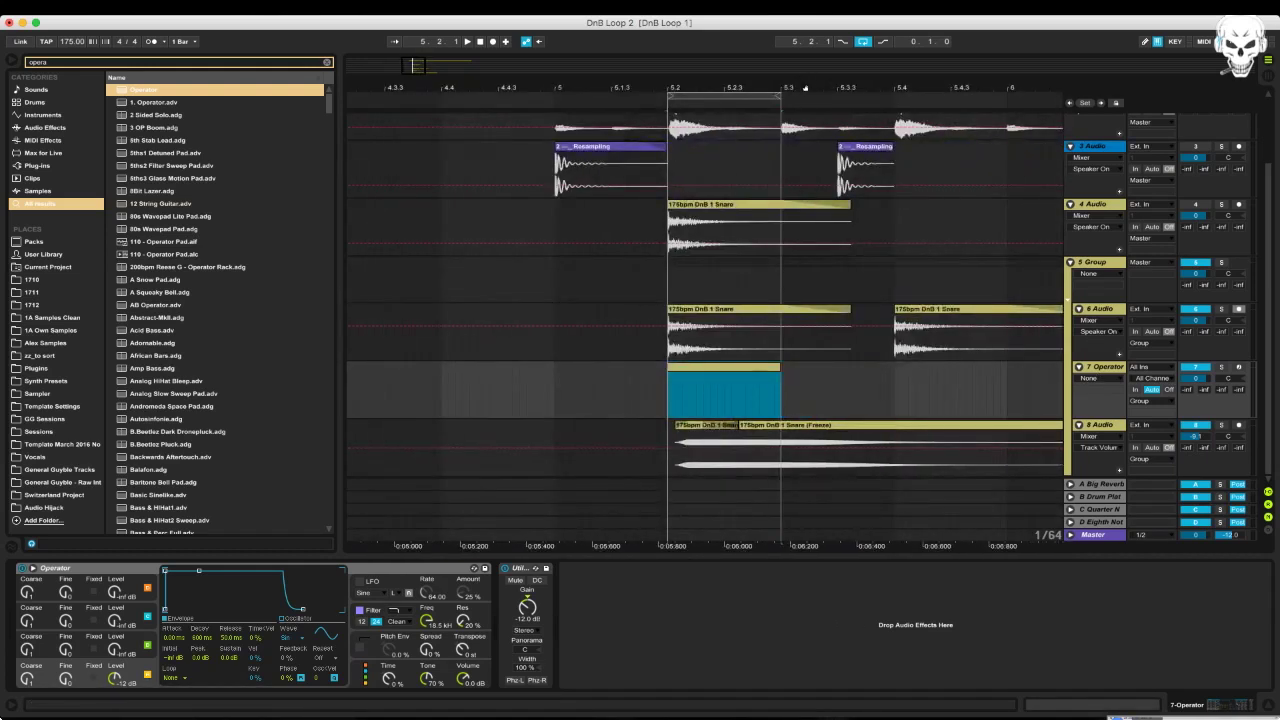
drag(778, 93, 892, 94)
key(space)
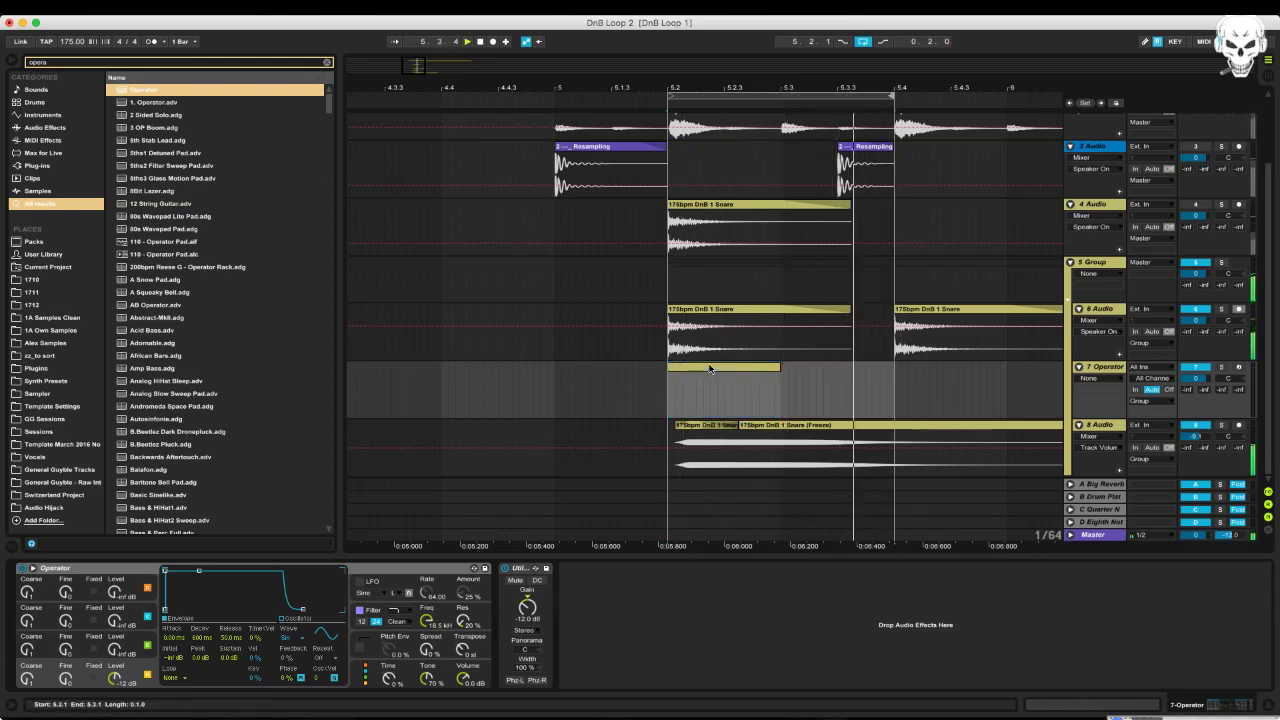
Draw a C2 note in the Operator clip, stretch it across the whole clip and play it
double_click(762, 366)
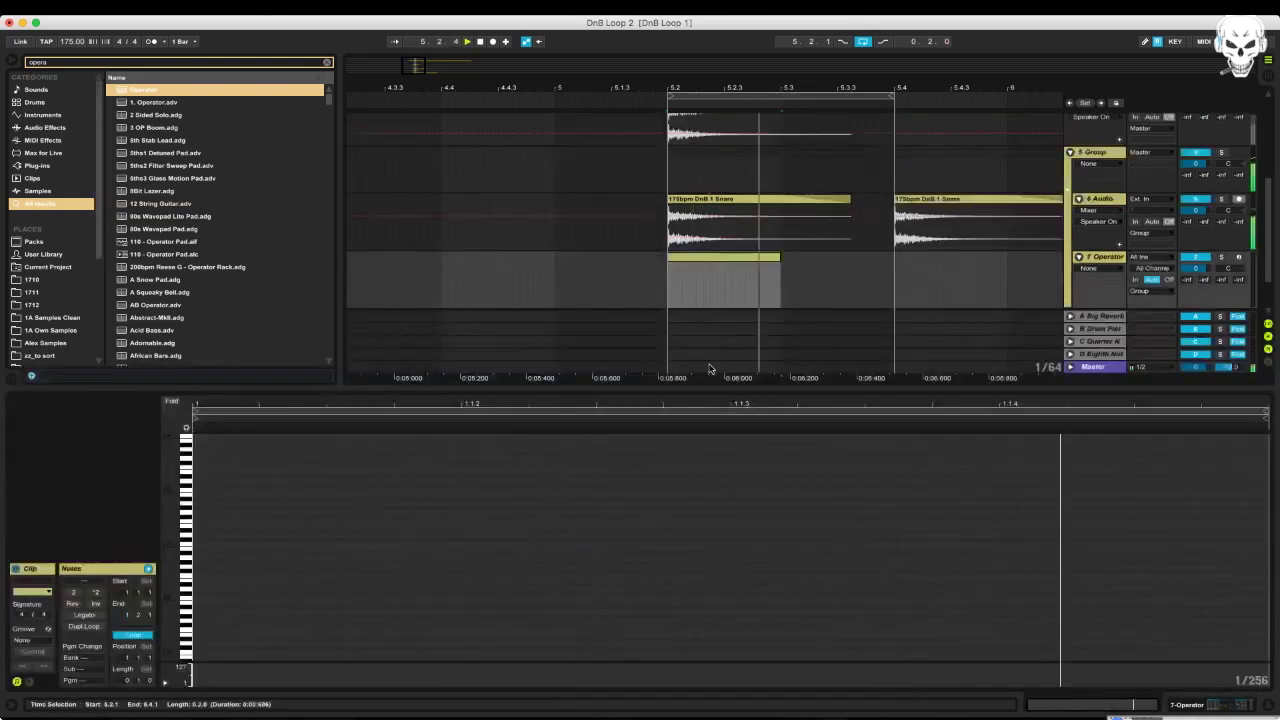
double_click(198, 545)
drag(205, 546, 389, 549)
drag(224, 553, 204, 546)
click(75, 617)
key(space)
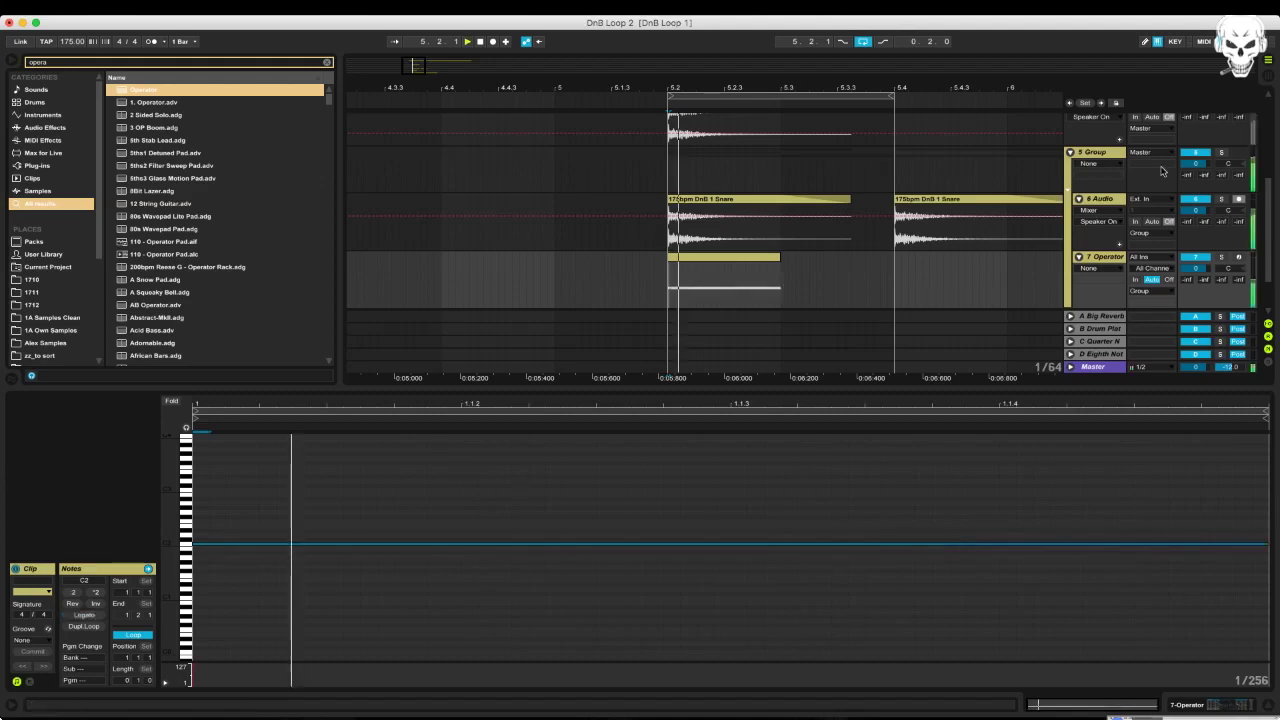
Audition the Operator track on its own and raise its clip's note an octave to C3
double_click(1104, 257)
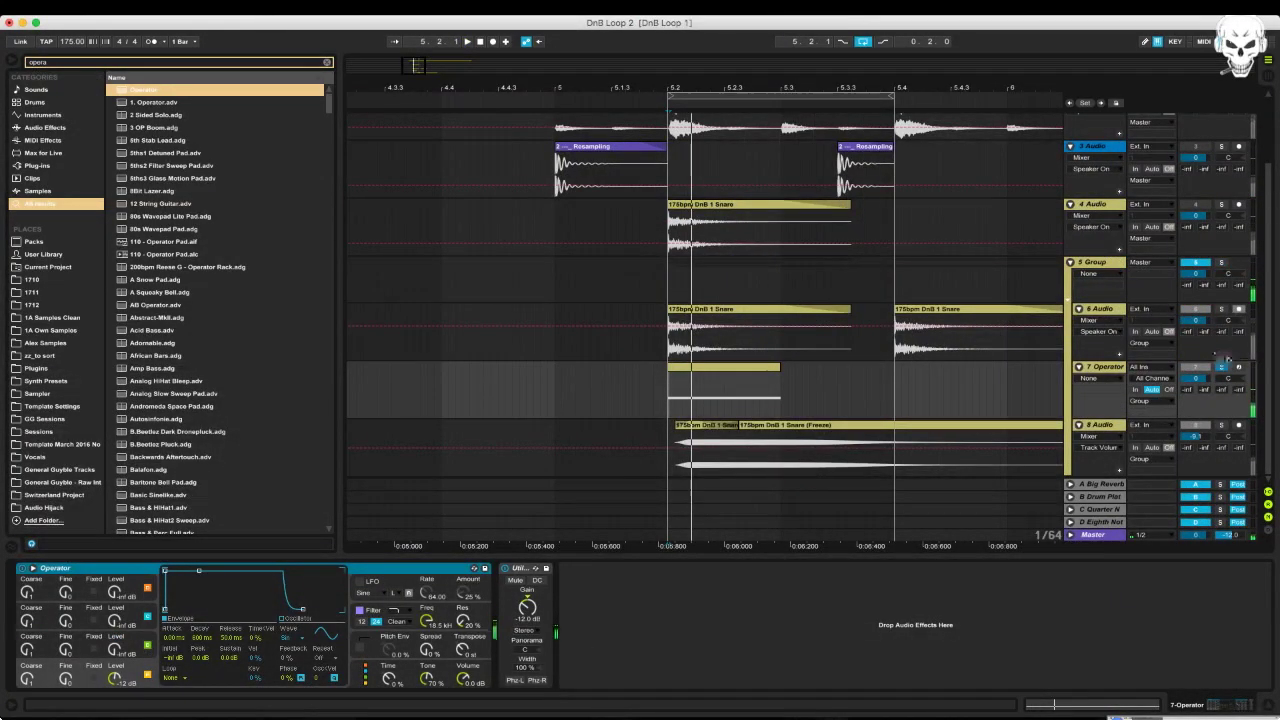
click(685, 373)
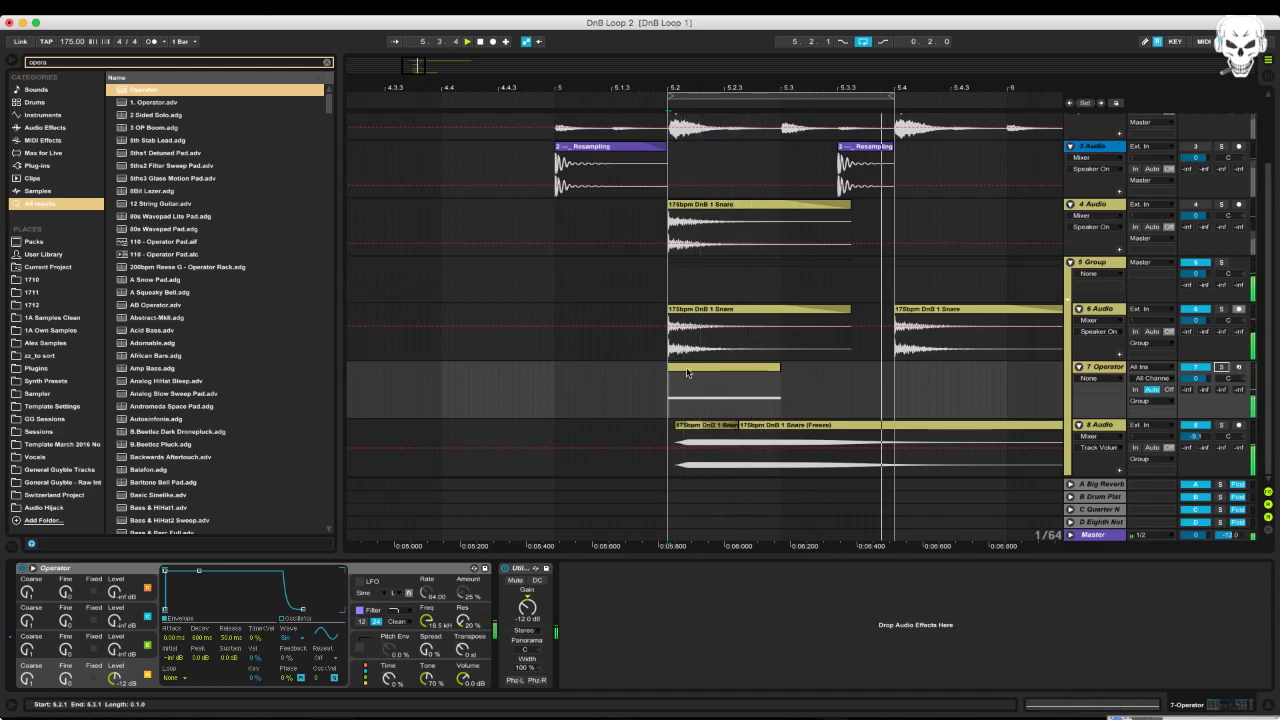
double_click(688, 370)
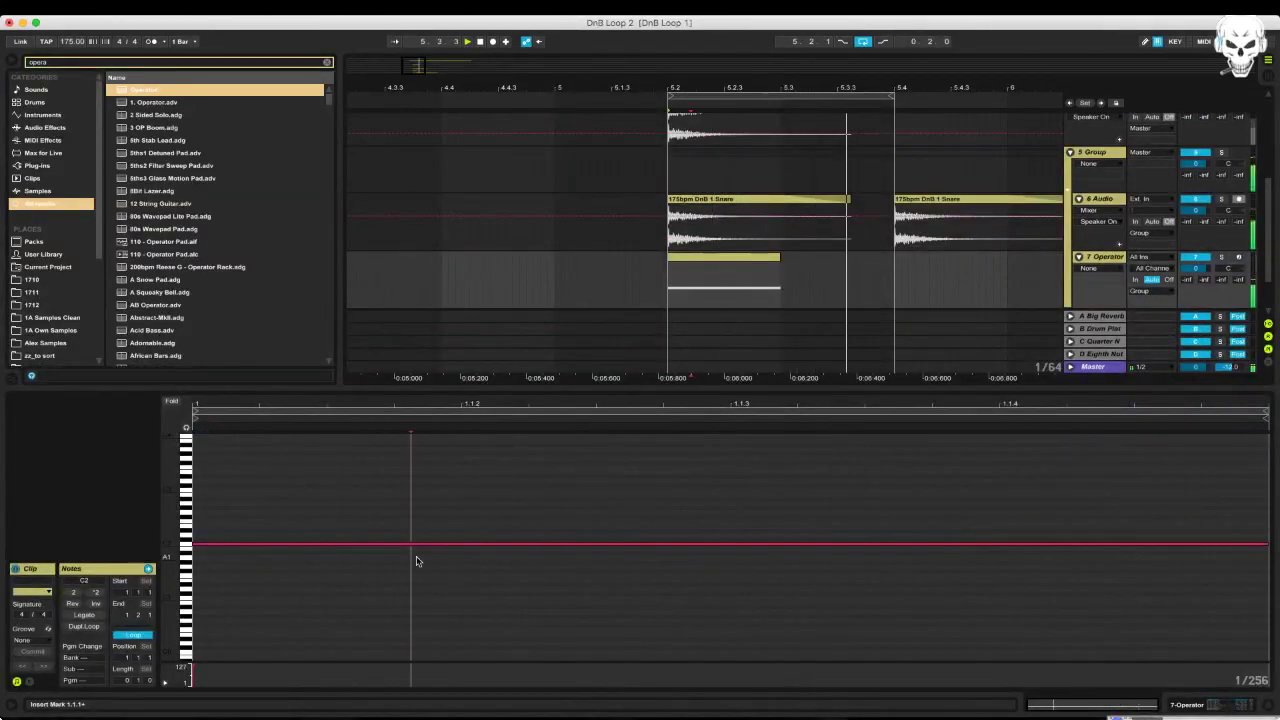
key(shift+Up)
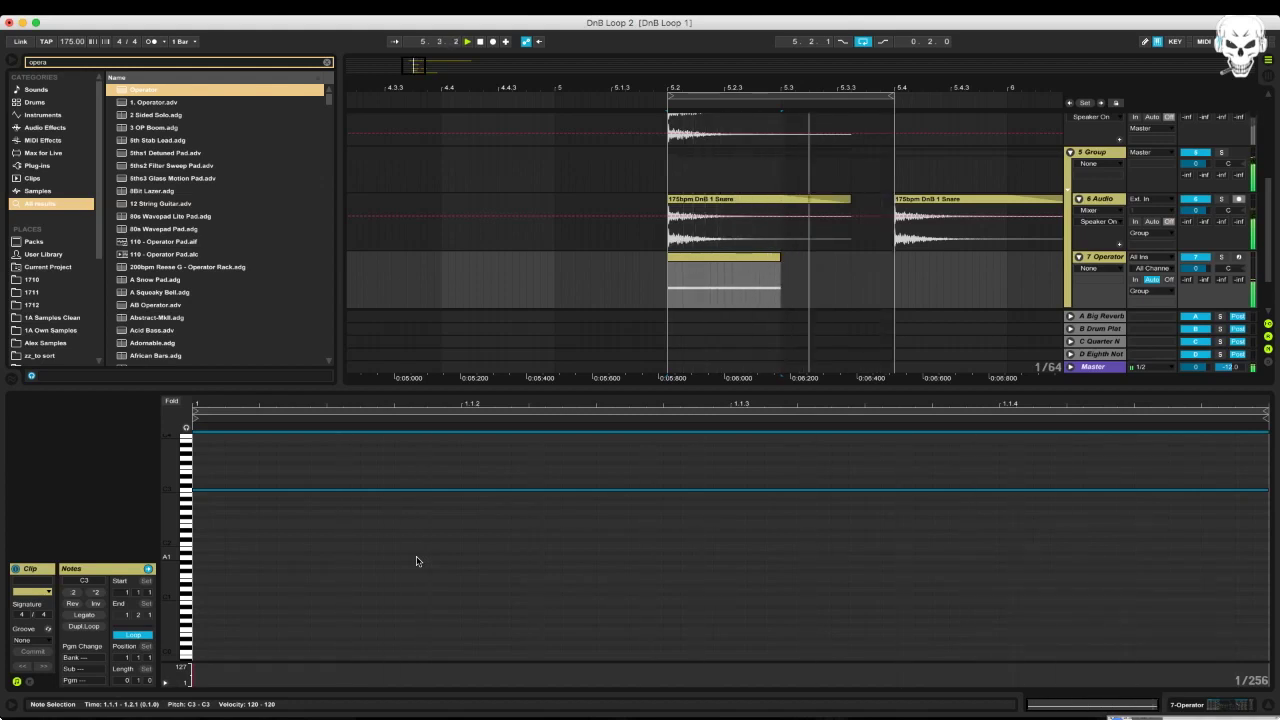
key(space)
Open SPAN on the Master track and compare the spectrum with the Operator track muted and active during playback
double_click(1092, 367)
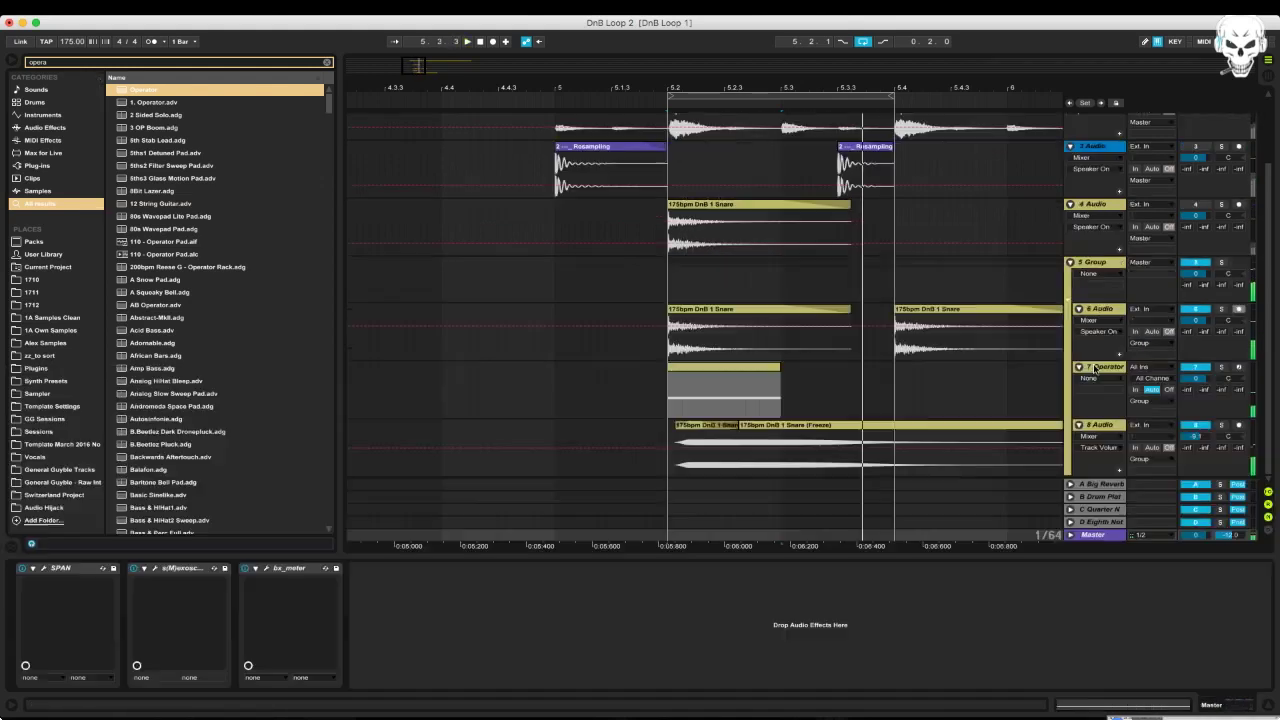
click(43, 569)
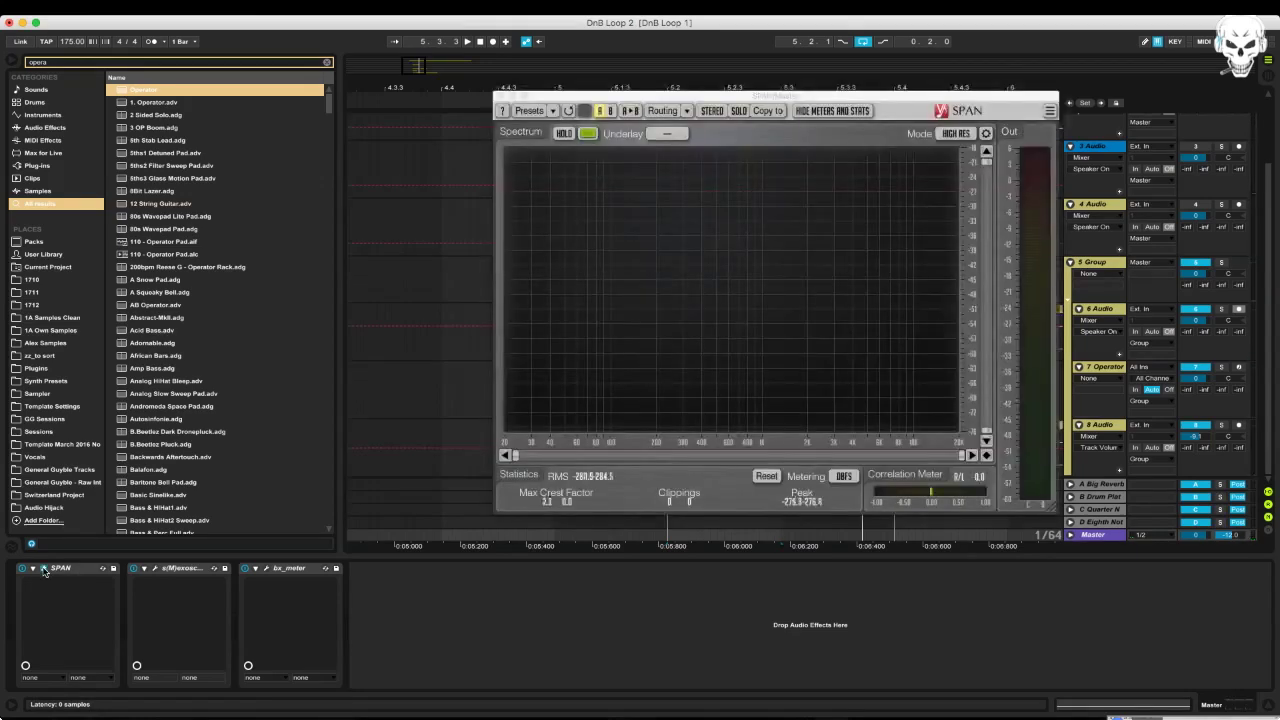
key(space)
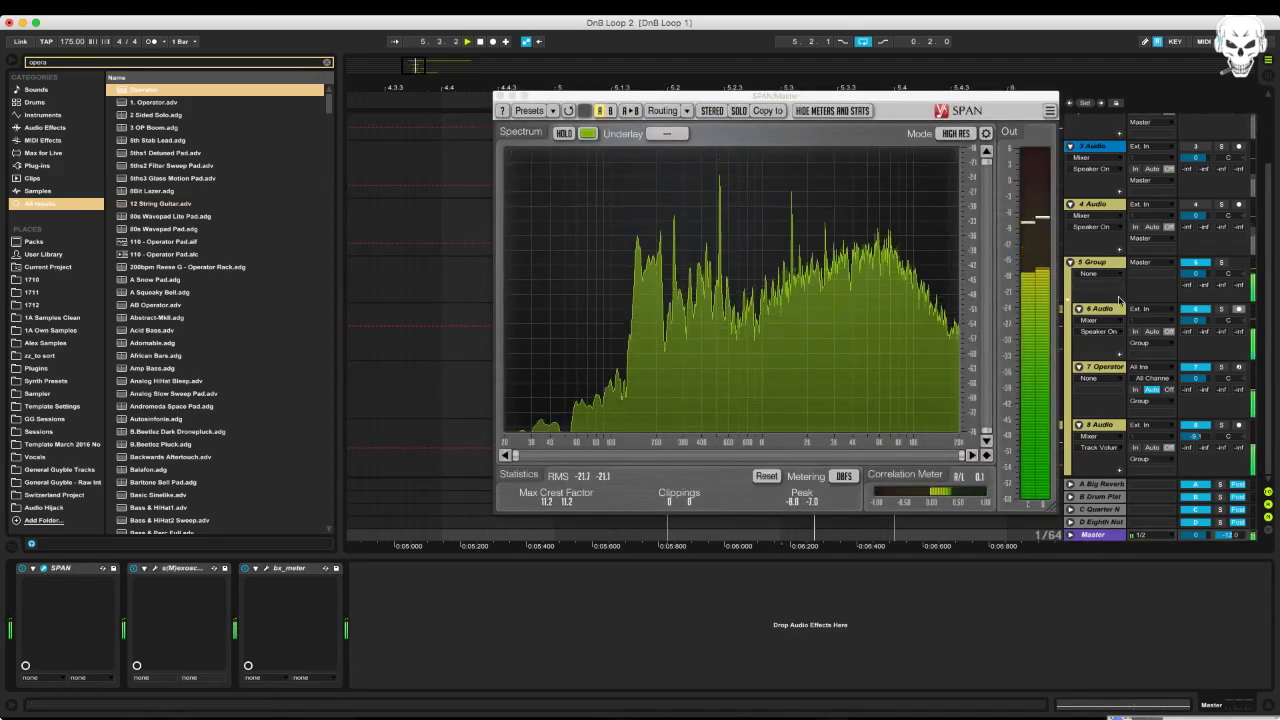
click(1196, 367)
click(1196, 367)
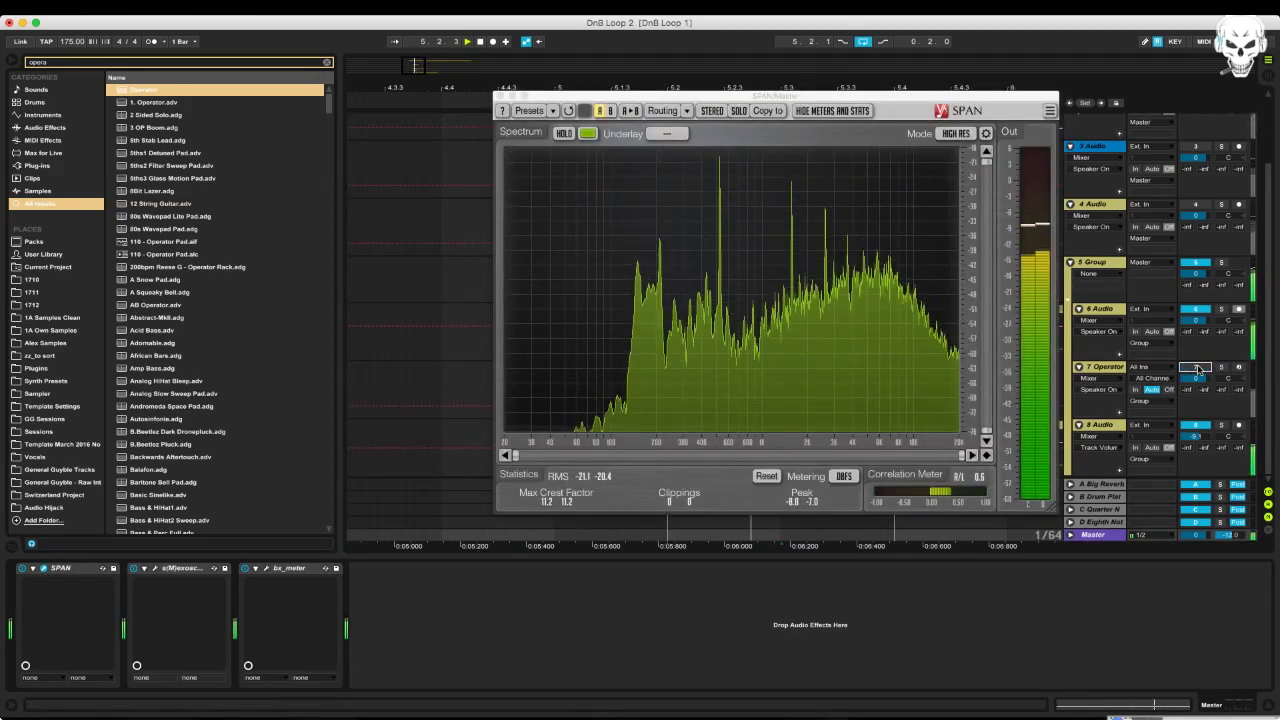
drag(775, 103, 343, 64)
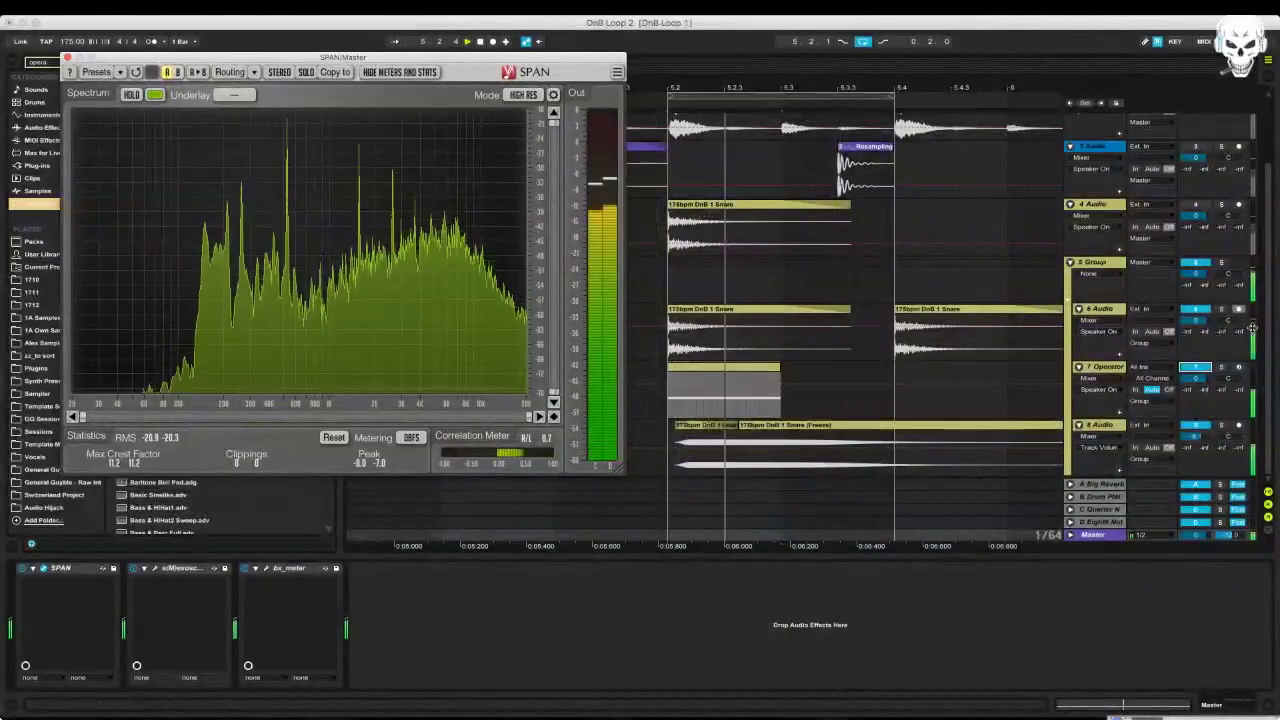
Solo the Operator and 6 Audio tracks to compare the tone's frequency peak with the original snare in SPAN
click(1221, 367)
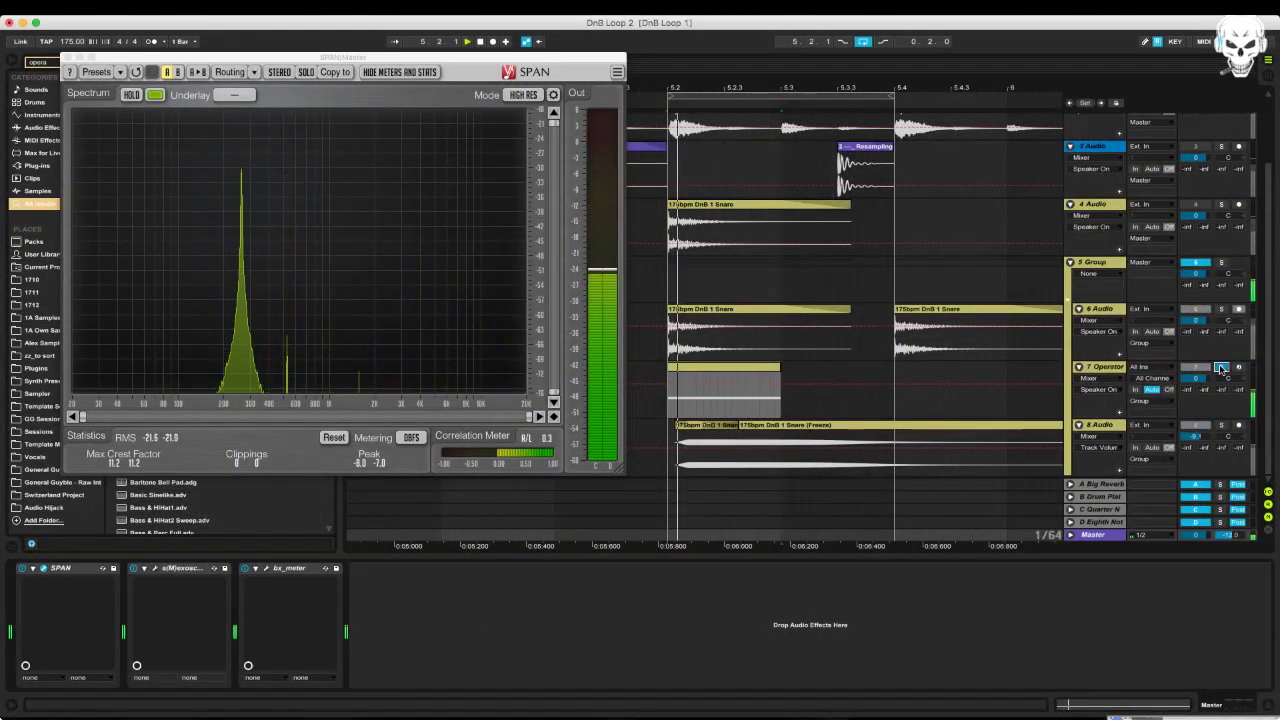
click(1221, 367)
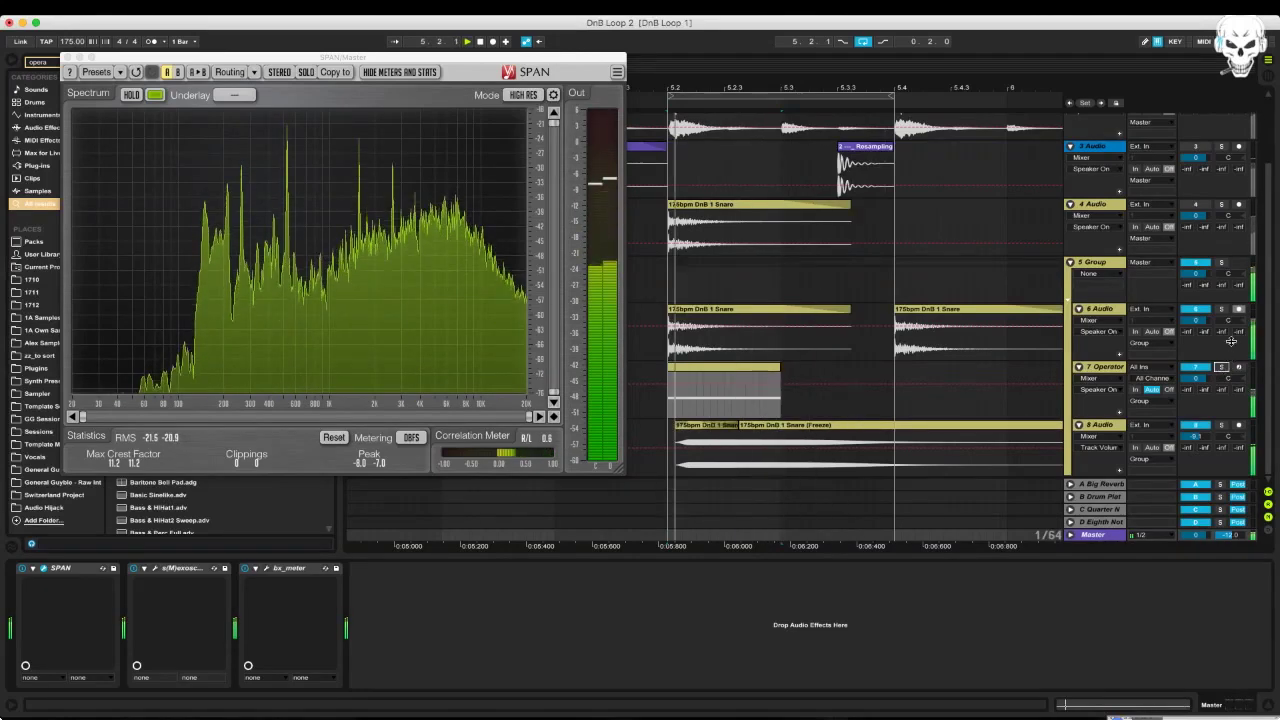
click(1221, 310)
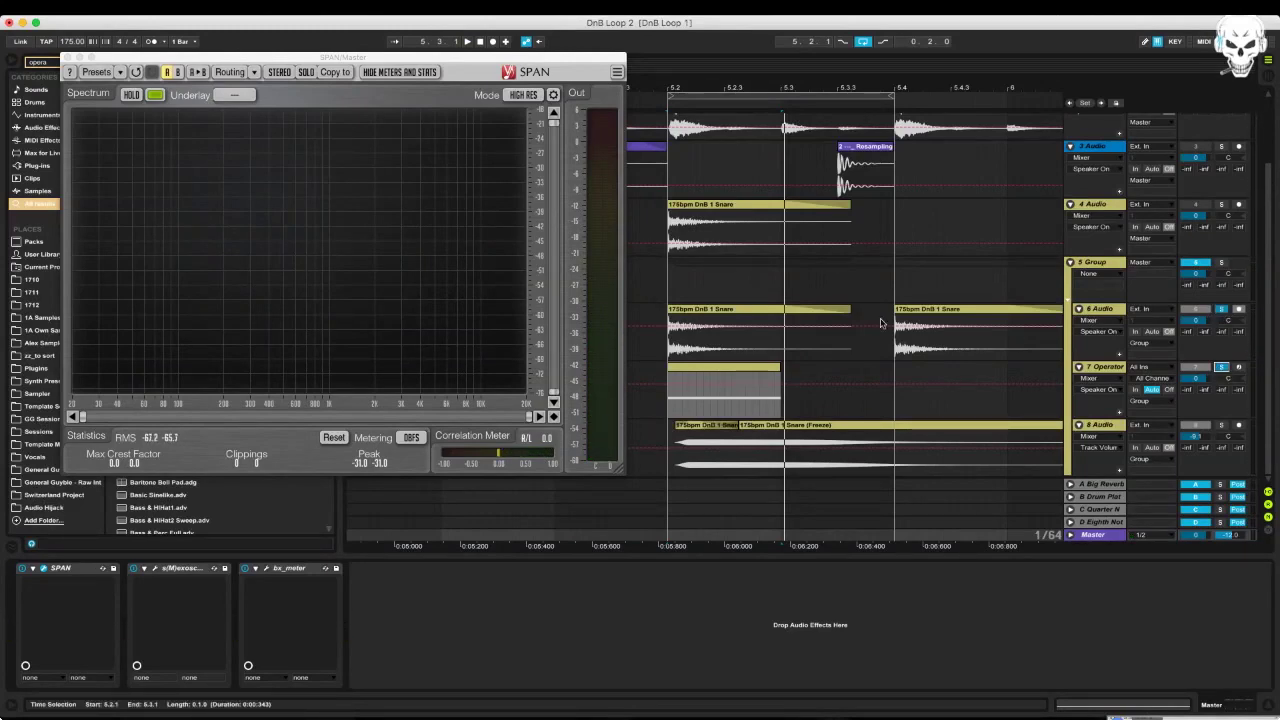
key(space)
Transpose the snare clip at 5.2 on 6 Audio to 10 st, then unsolo the track and play all layers
scroll(747, 319, right, 1)
scroll(748, 319, left, 2)
scroll(748, 319, left, 3)
scroll(835, 314, right, 1)
double_click(835, 310)
key(space)
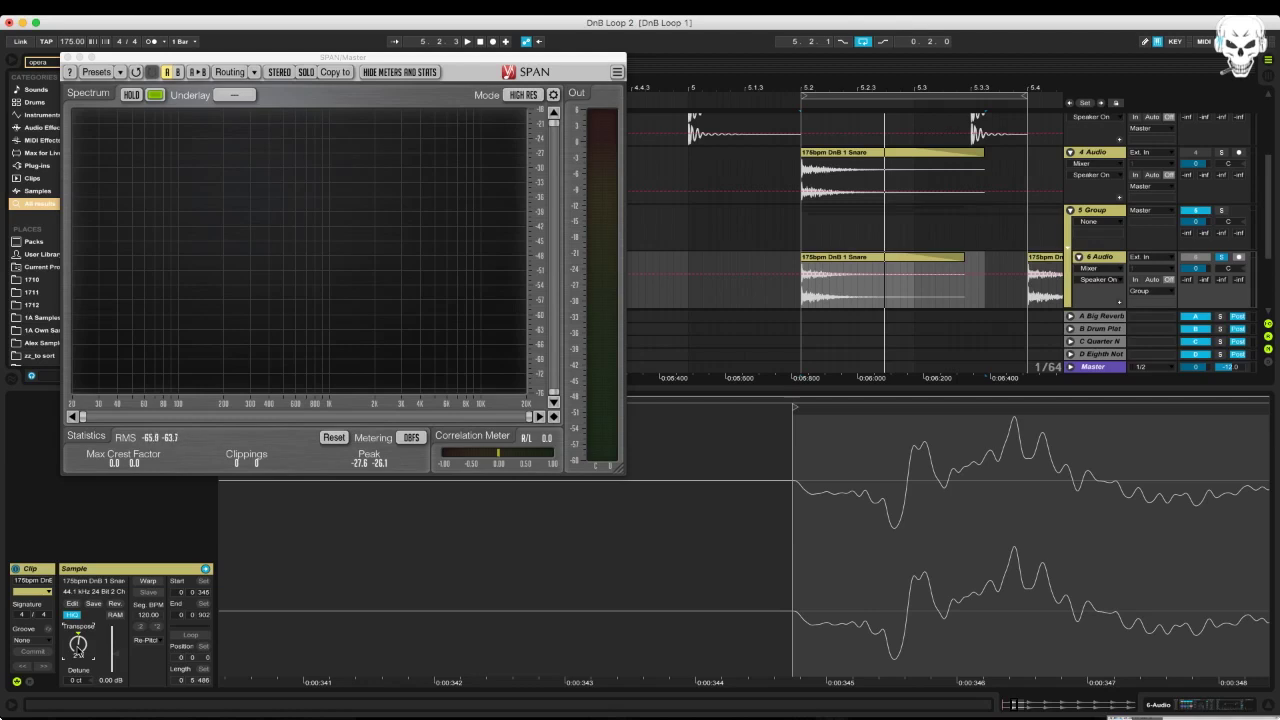
key(space)
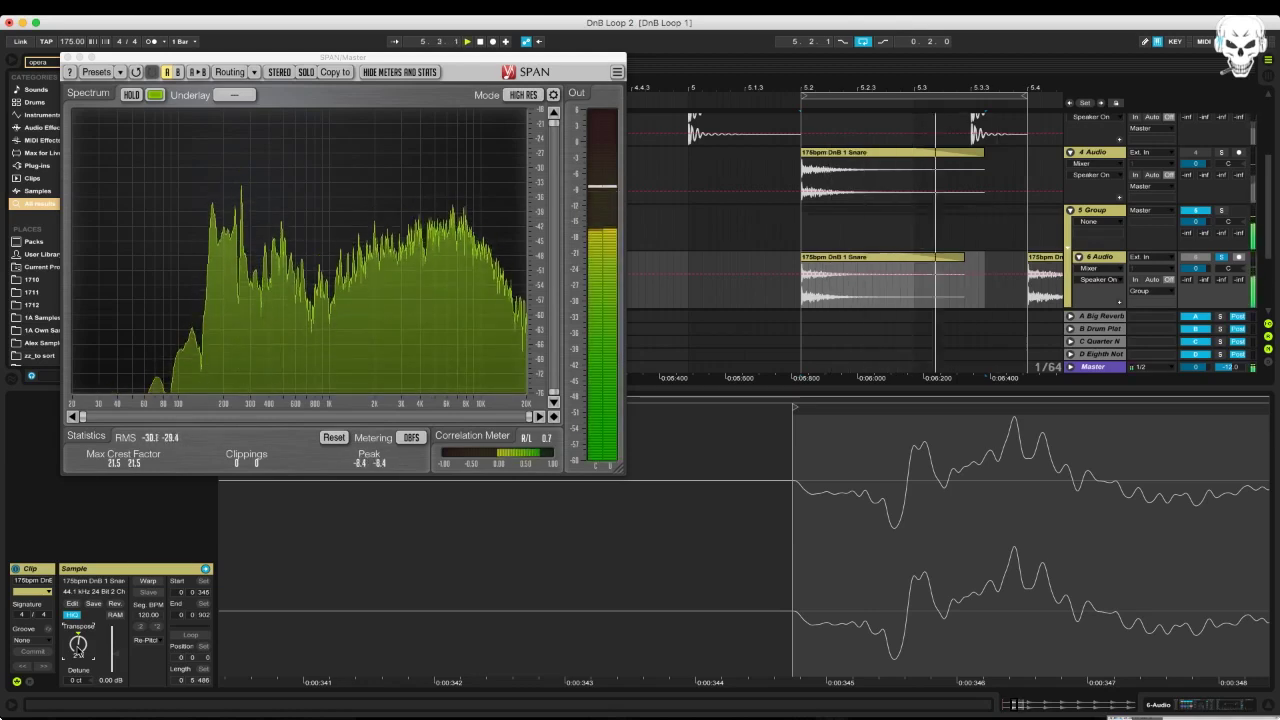
mouse_move(78, 645)
mouse_down()
mouse_move(78, 629)
mouse_move(78, 648)
mouse_up()
key(Up)
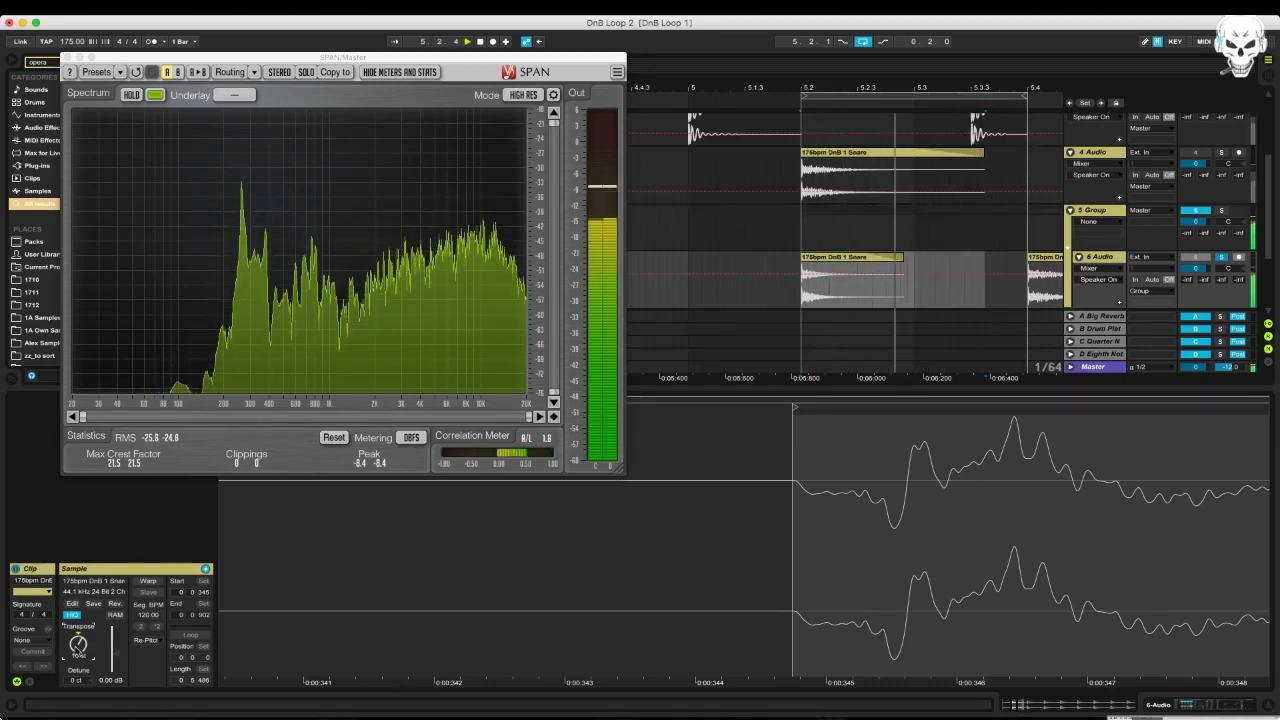
key(space)
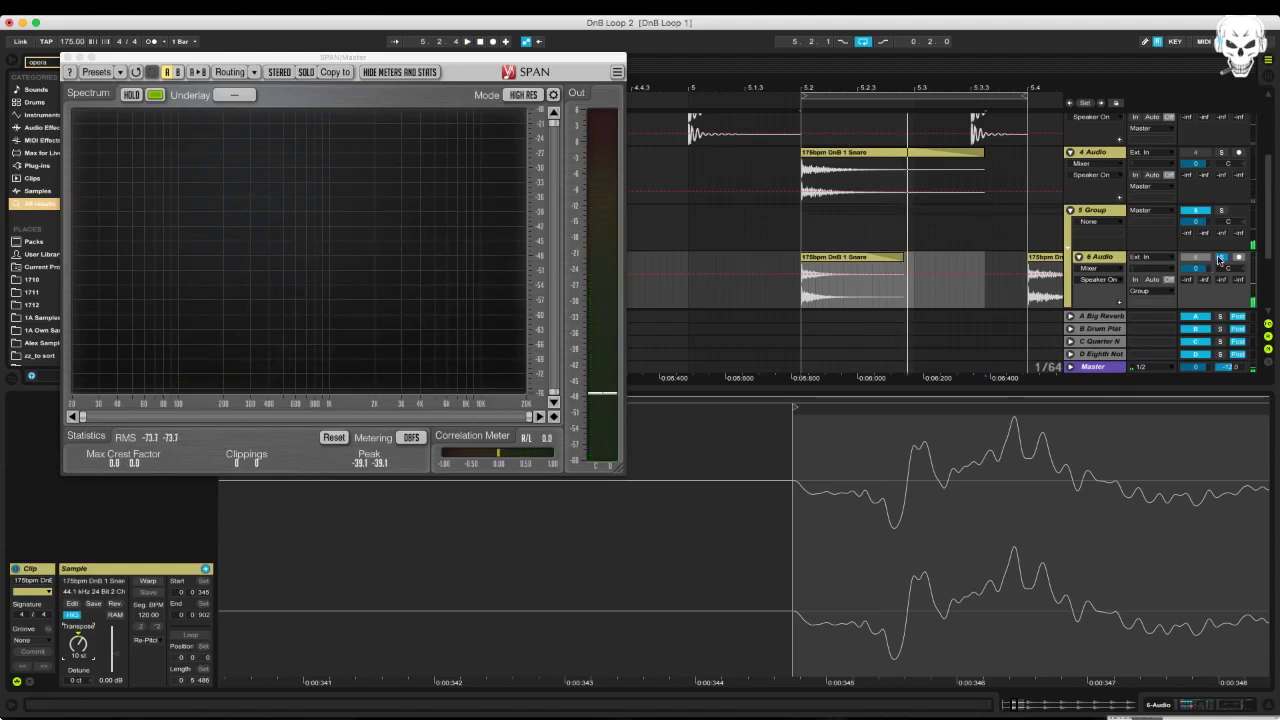
click(1218, 260)
key(space)
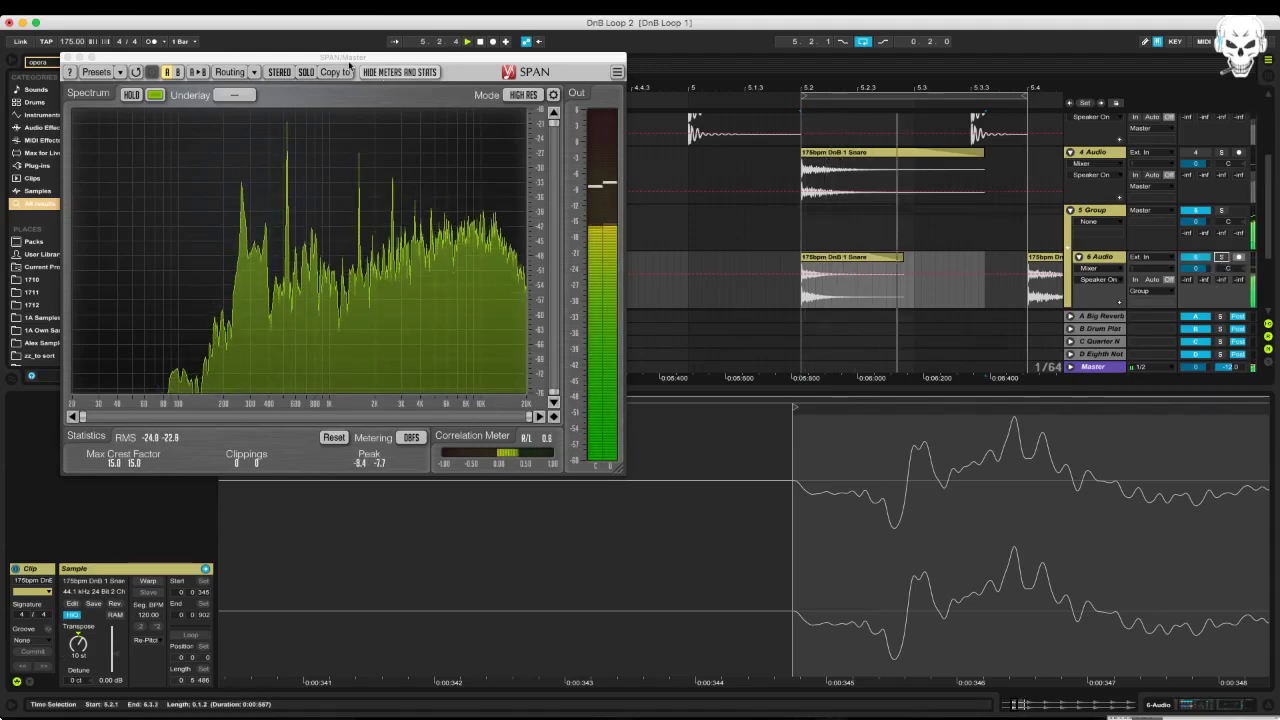
Close SPAN and audition the snare clip on 6 Audio at a lower transposition, returning it to 10 st
key(space)
click(68, 57)
key(space)
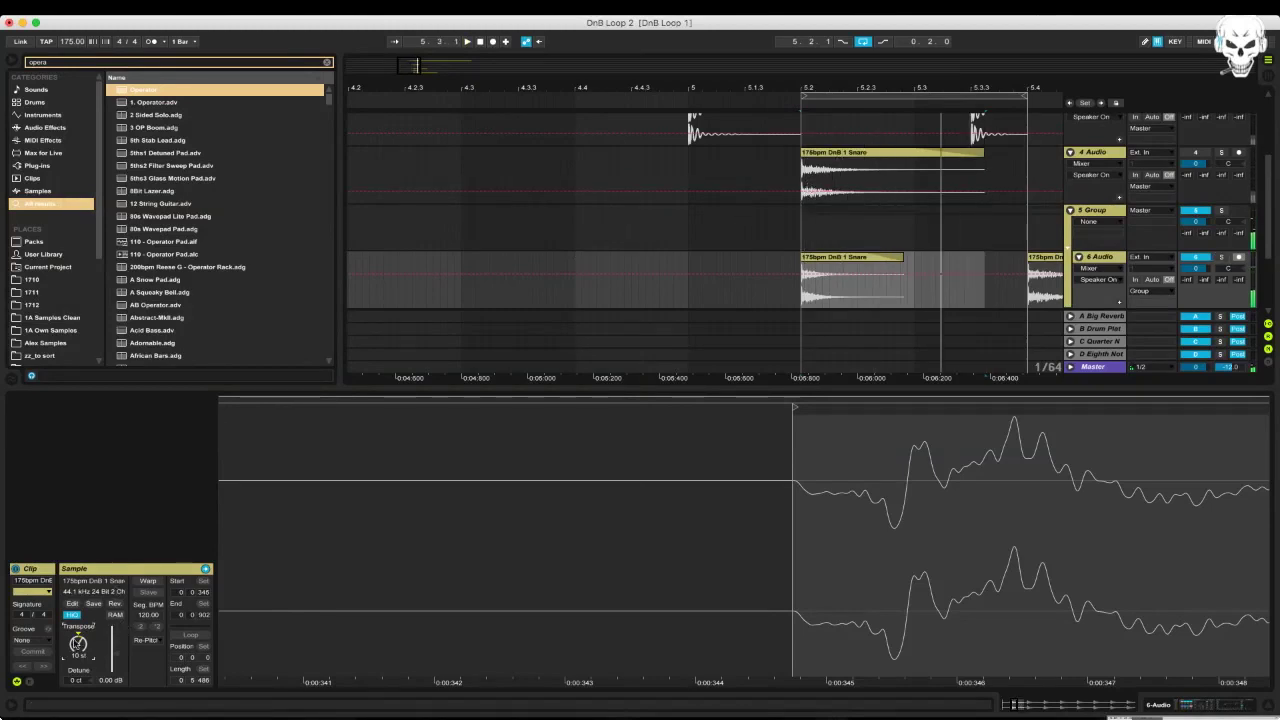
drag(77, 644, 76, 644)
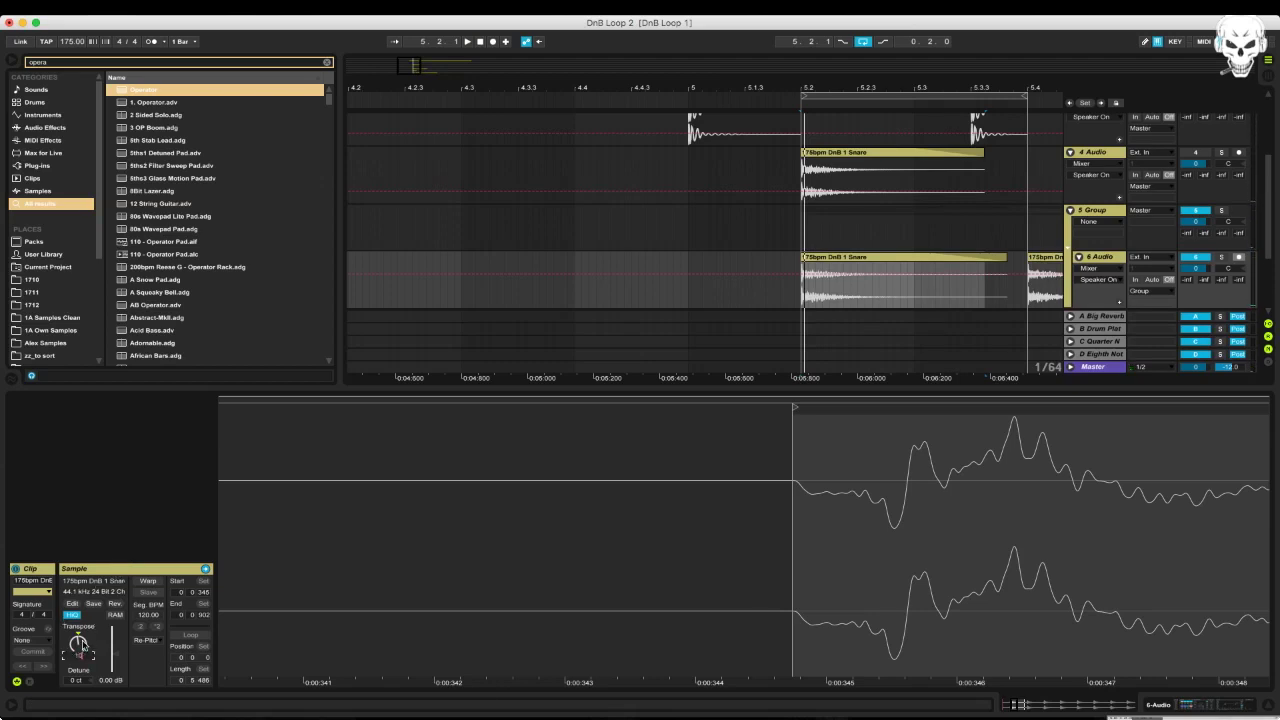
key(Return)
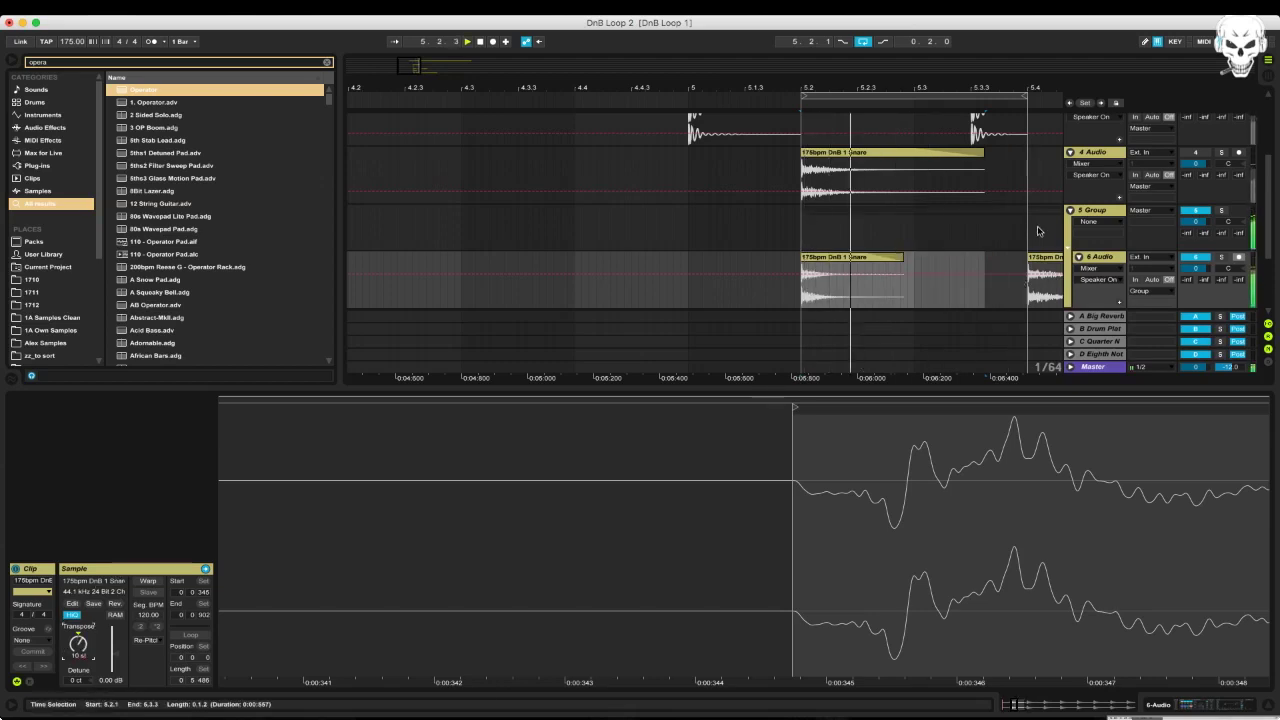
Lower the note in the Operator clip an octave to C2 and play the layers
scroll(1040, 229, down, 3)
double_click(829, 259)
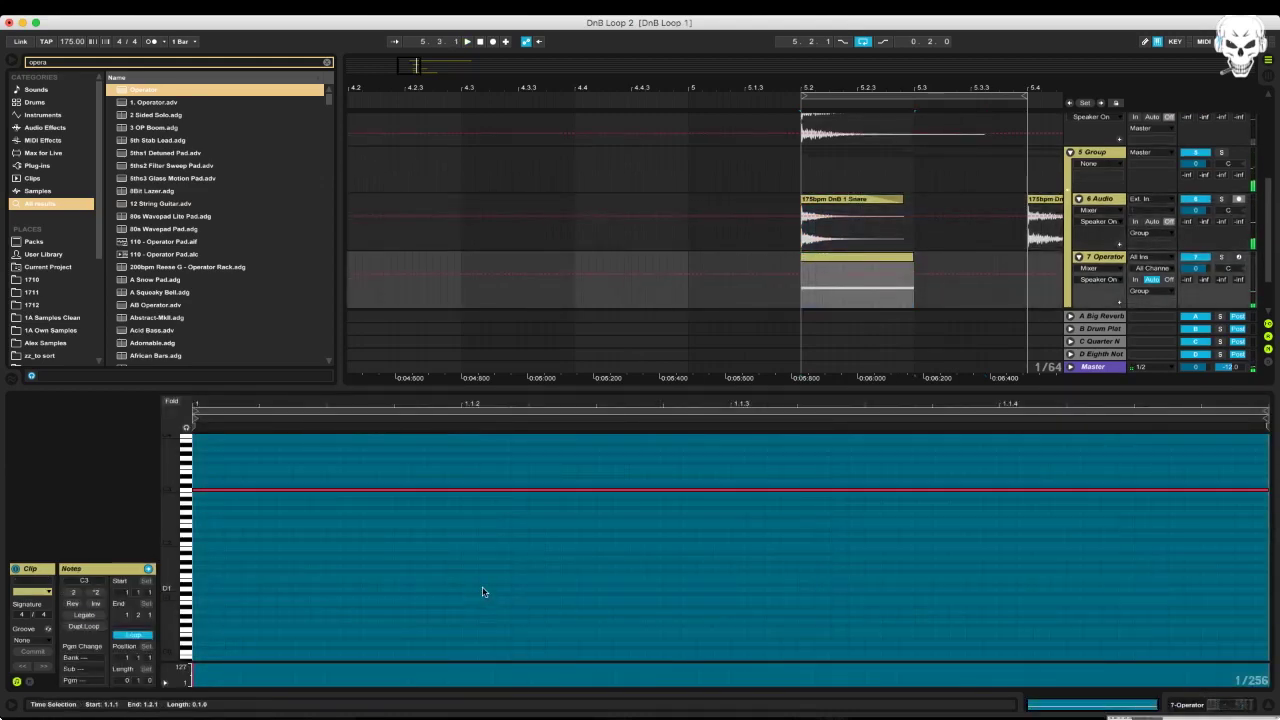
key(space)
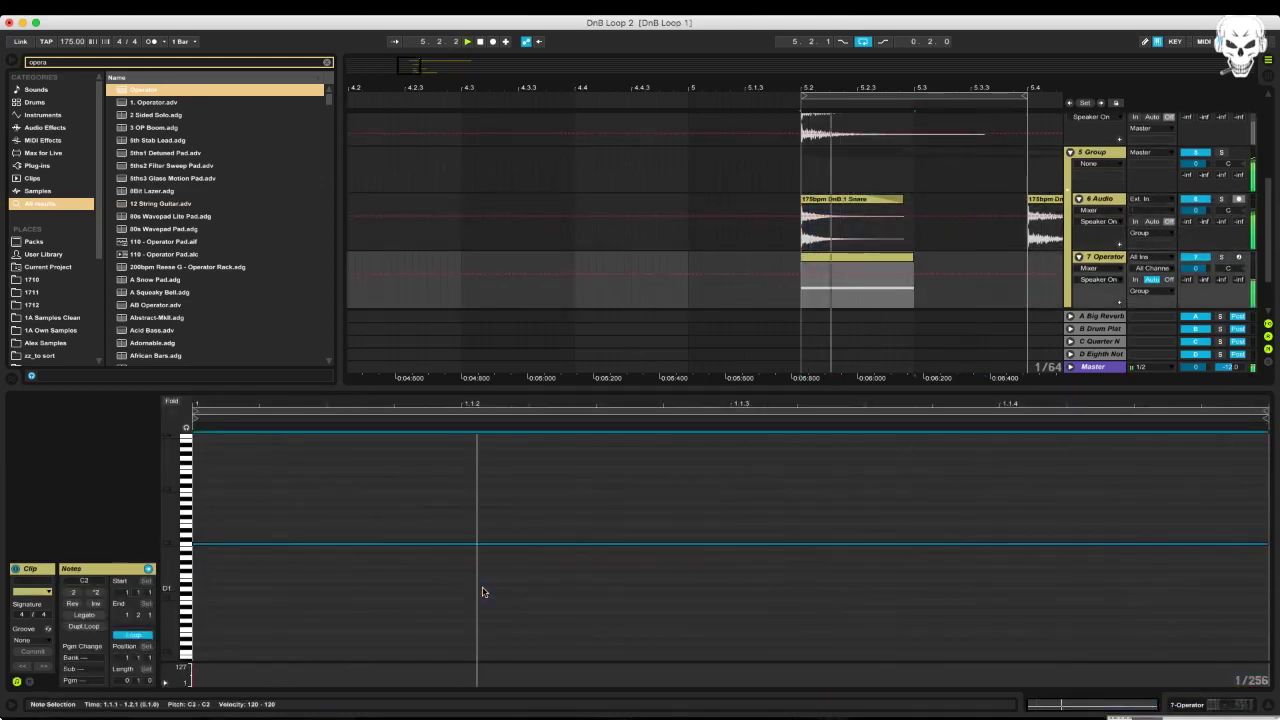
Solo the Operator track and shorten the decay of oscillator A's amplitude envelope to about 200 ms
double_click(1094, 260)
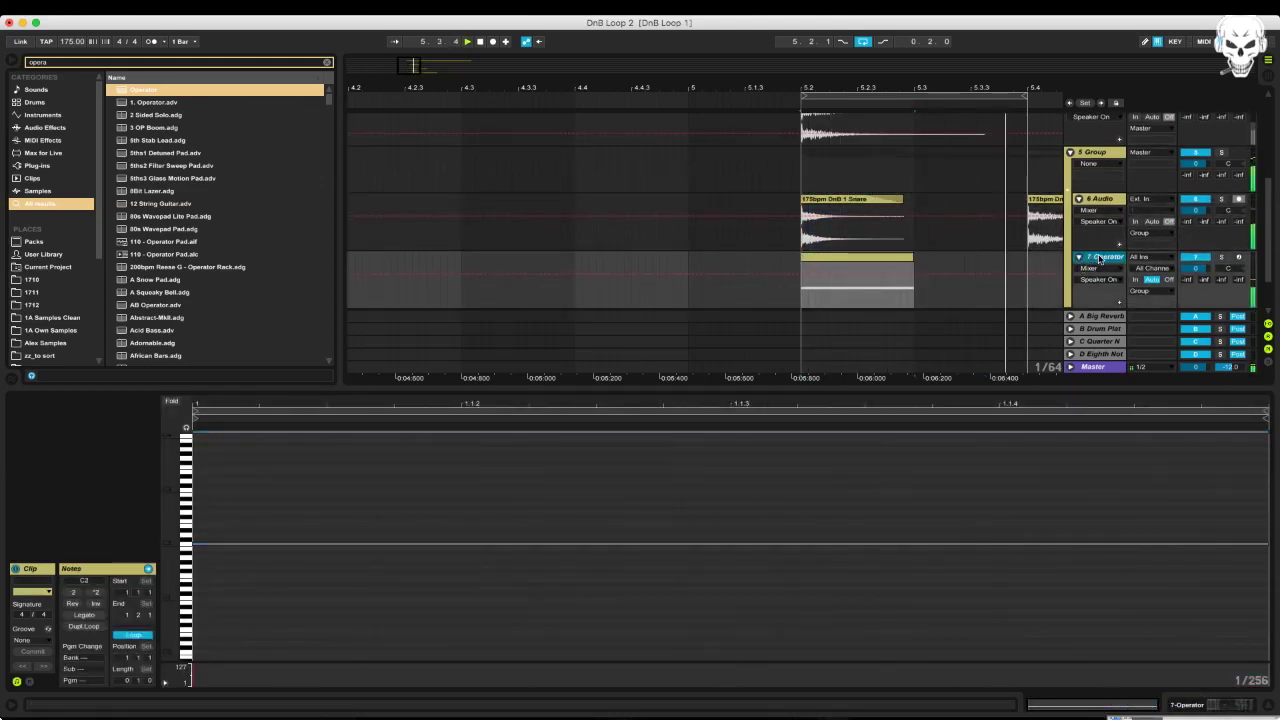
click(1221, 368)
drag(200, 575, 186, 607)
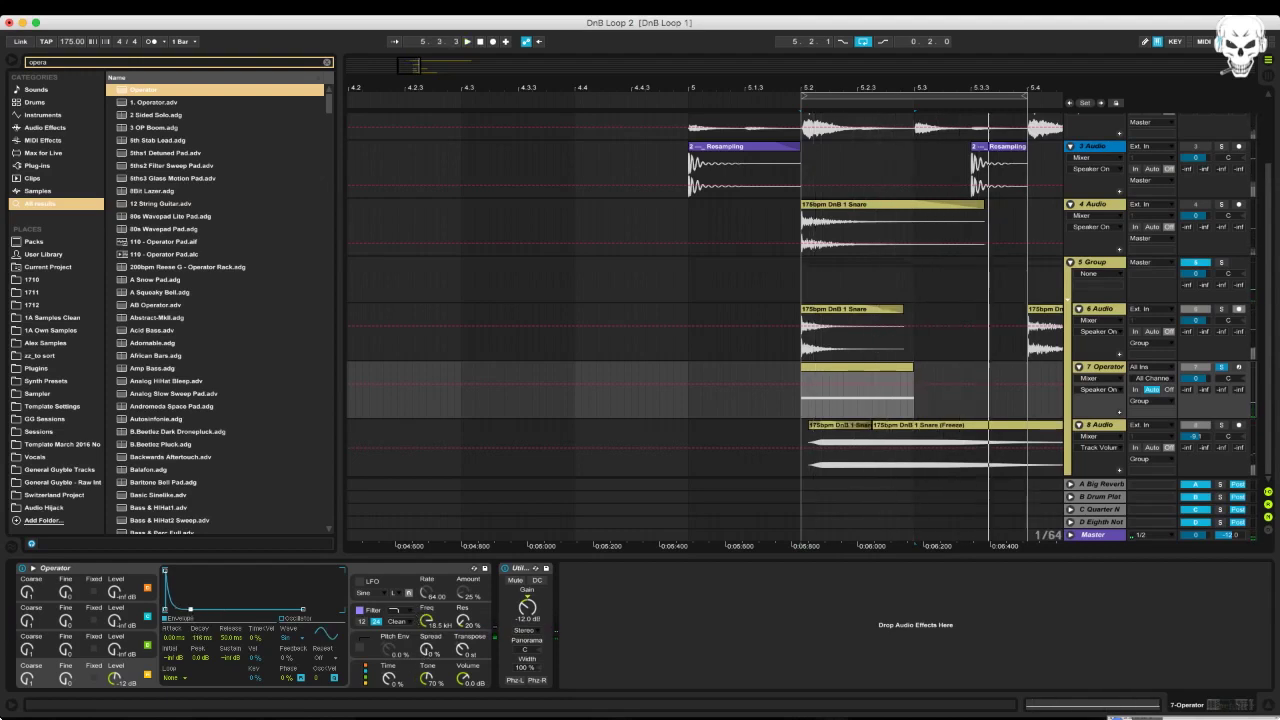
Bring in Operator's oscillator B at -27 dB with a changed waveform and a coarse tuning of 0.5
click(118, 642)
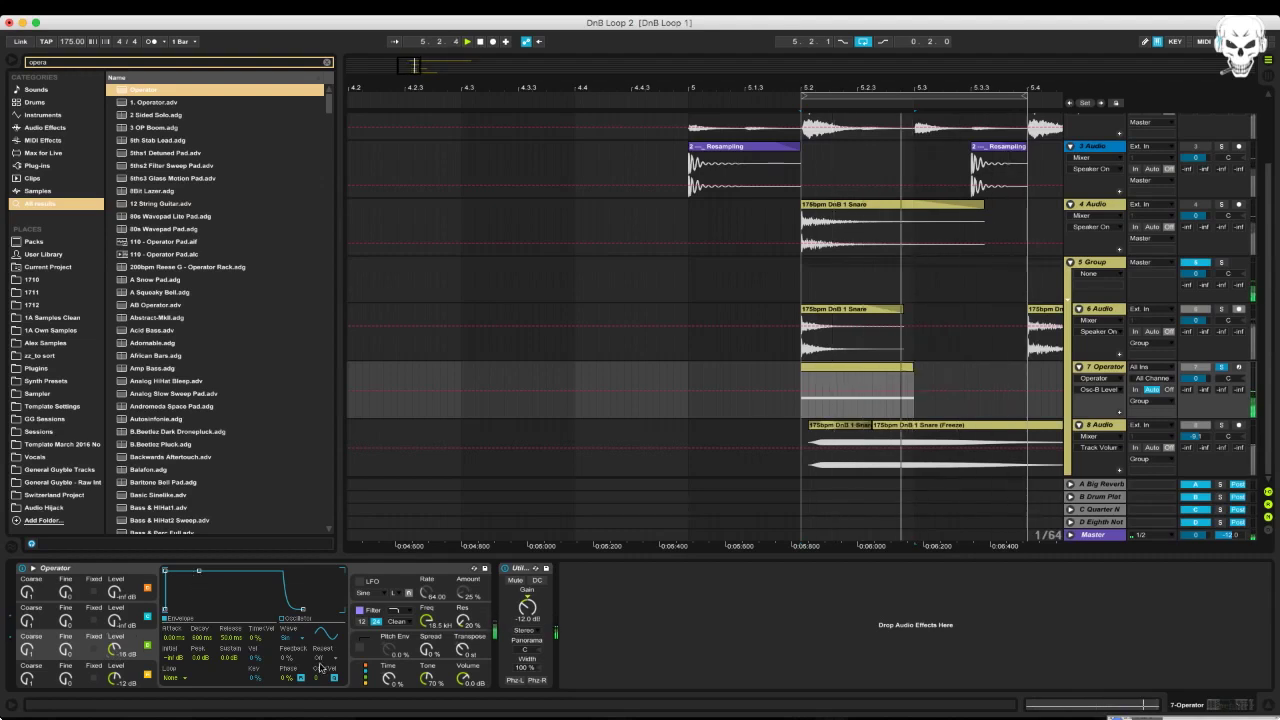
click(296, 648)
click(291, 424)
drag(124, 642, 124, 660)
click(27, 650)
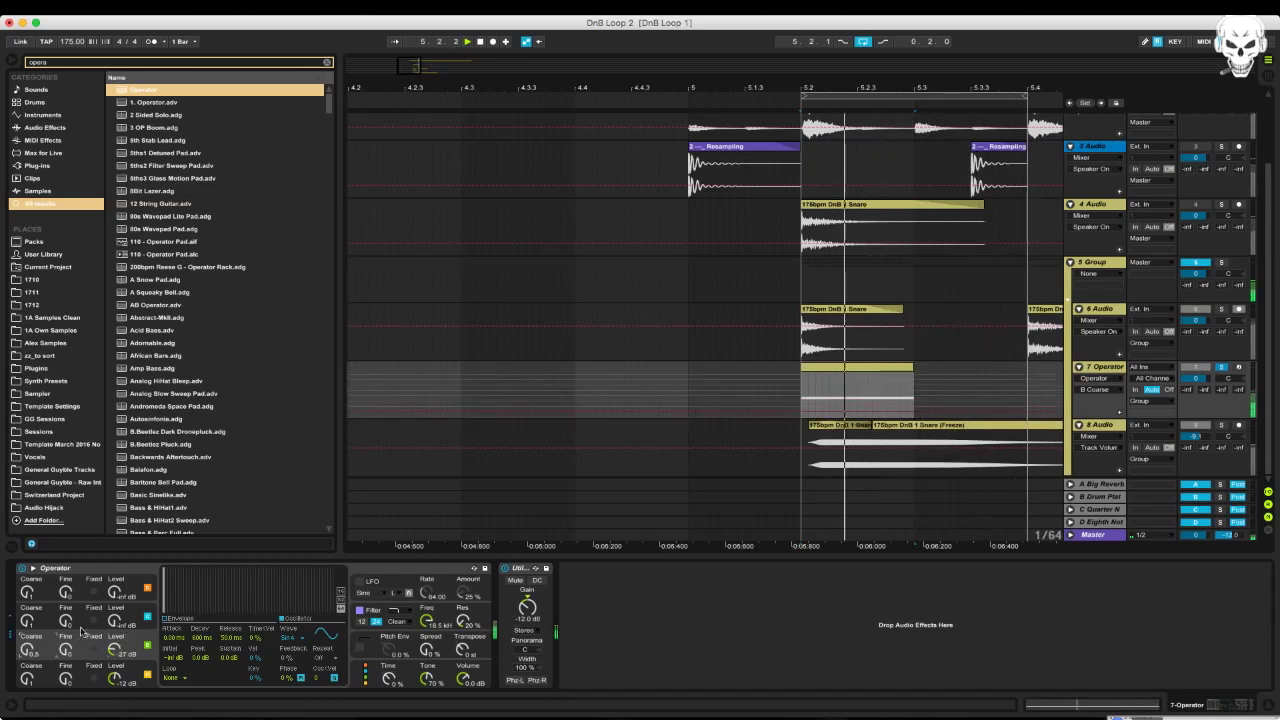
Shape oscillator B's envelope into a falling curve with a 450 ms decay and raise the oscillator's level
click(115, 650)
click(178, 617)
mouse_move(200, 609)
mouse_down()
mouse_move(181, 609)
mouse_move(198, 609)
mouse_up()
drag(114, 649, 114, 632)
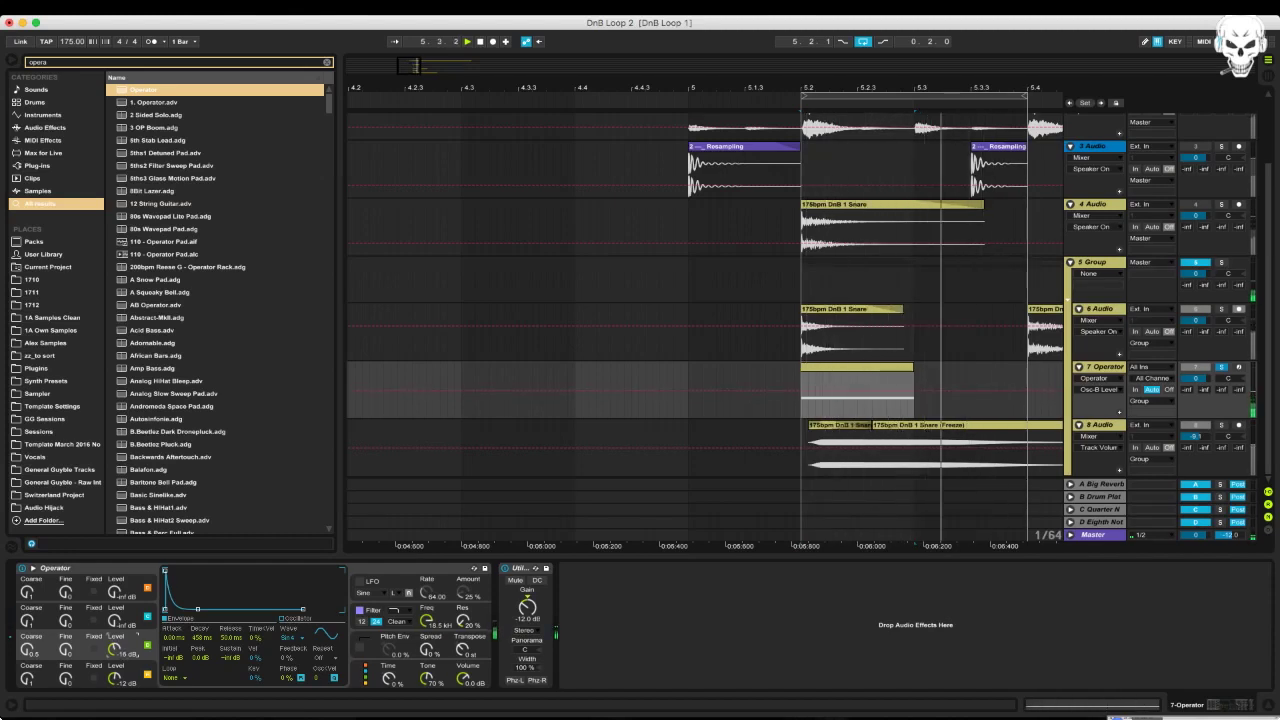
Enable Operator's pitch envelope at 100 %, shorten its decay to 15.7 ms and raise its peak
click(388, 648)
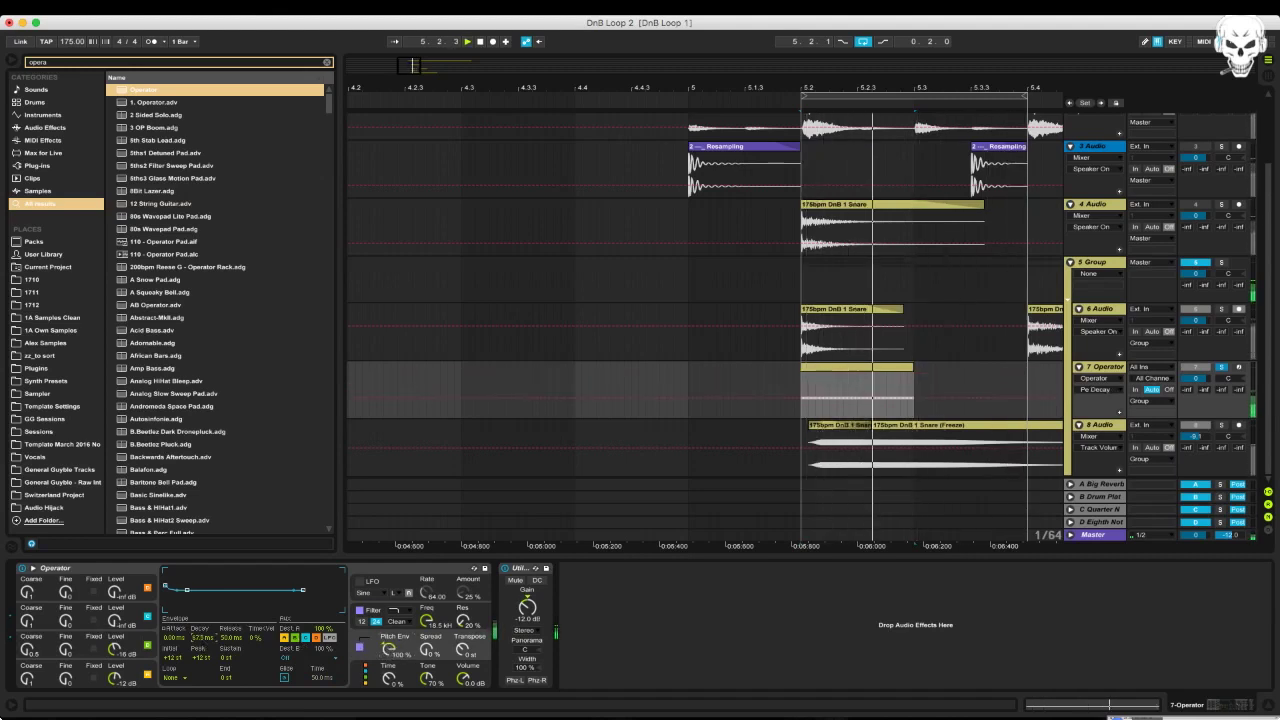
drag(175, 637, 175, 660)
drag(202, 638, 202, 645)
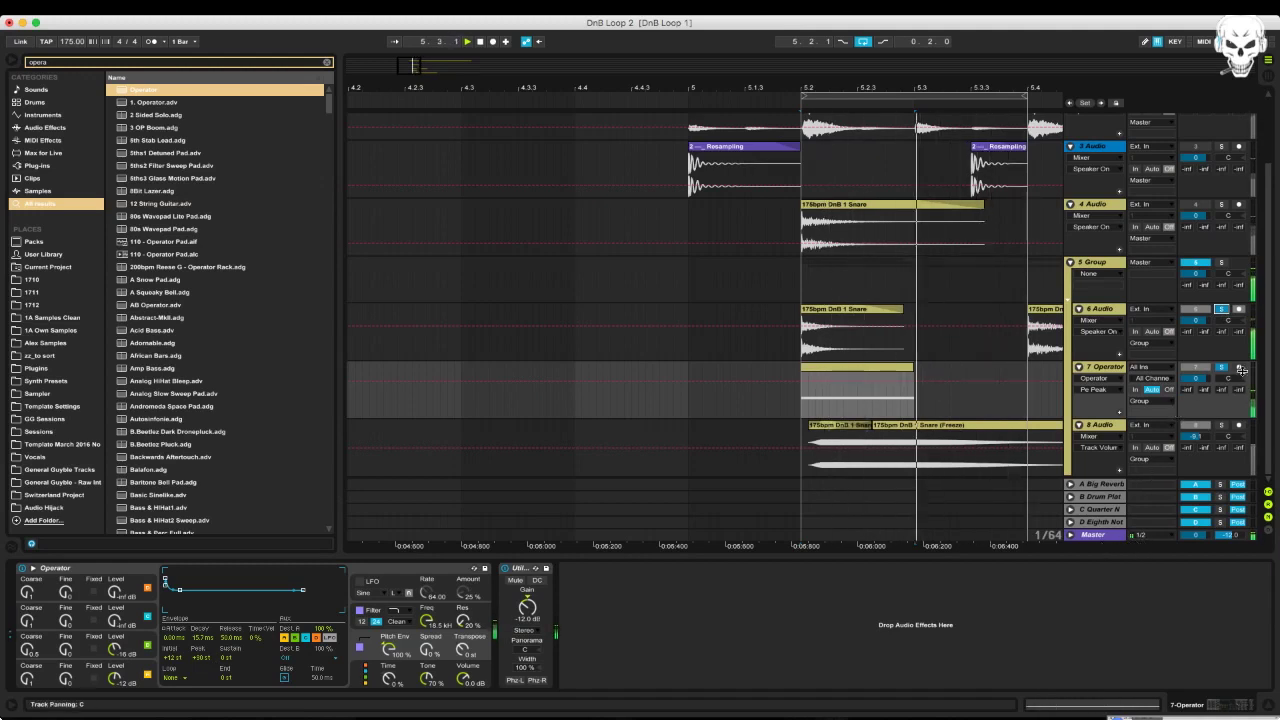
Compare the snare layers with the Operator track's solo switched on and off
click(1221, 369)
click(1221, 369)
click(1221, 369)
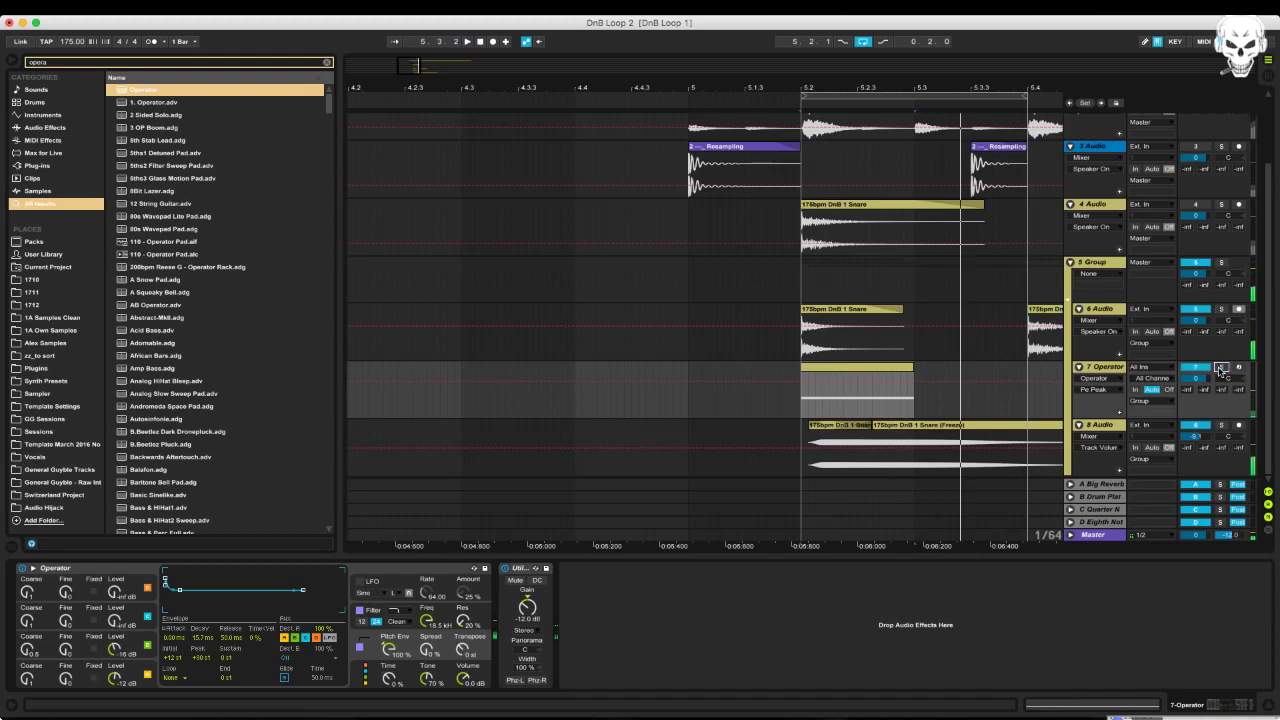
Search the browser for "glue c" and add the 1. Glue Clip rack at the end of the Operator track's device chain
key(super+f)
text(glue c)
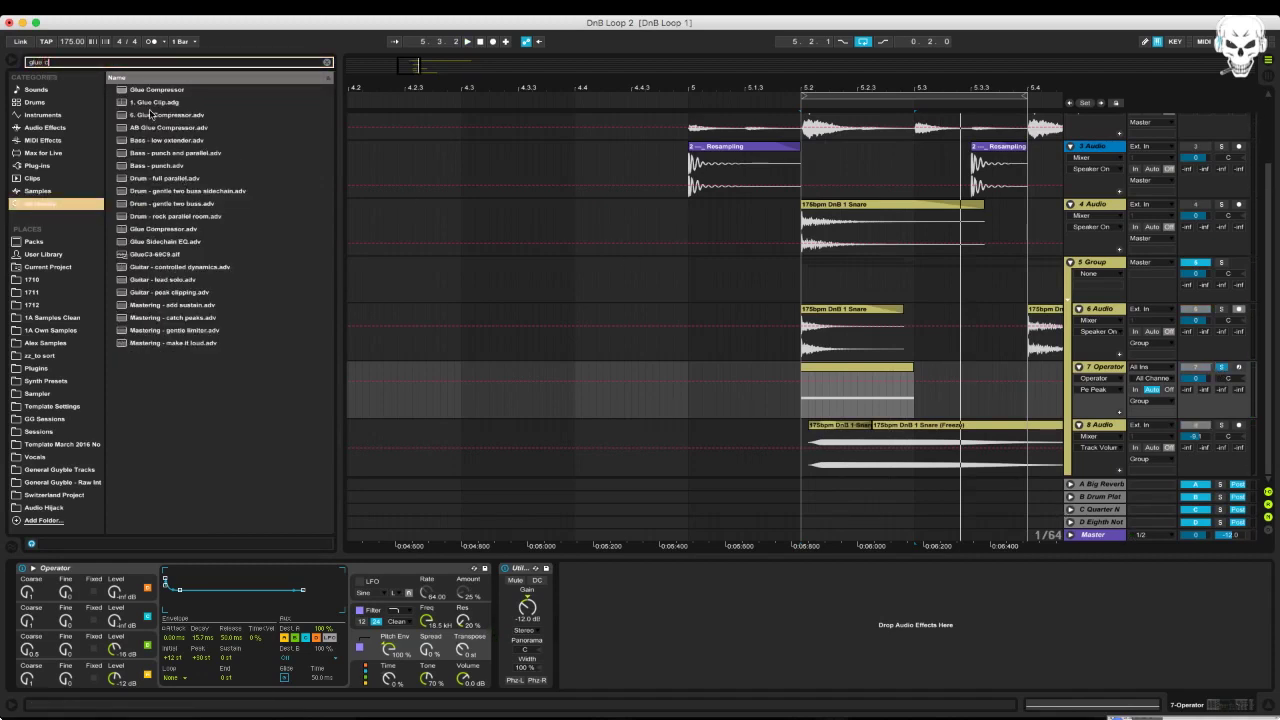
click(137, 104)
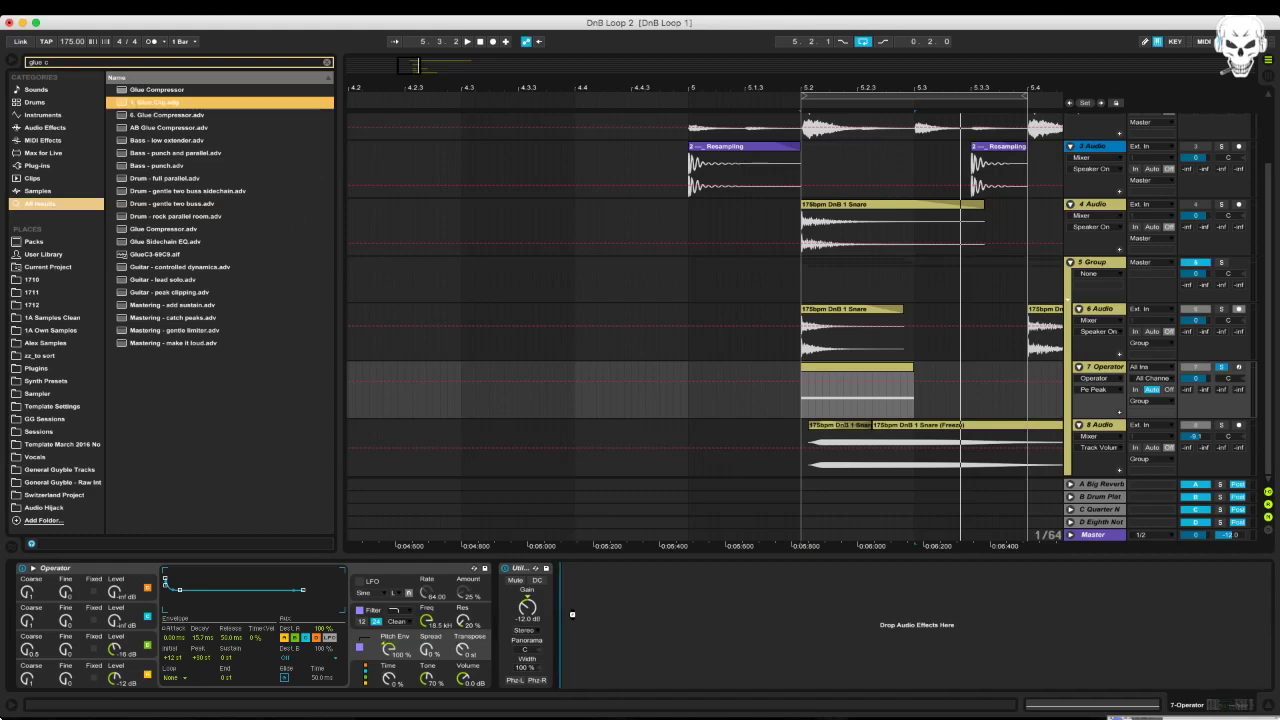
drag(572, 614, 572, 614)
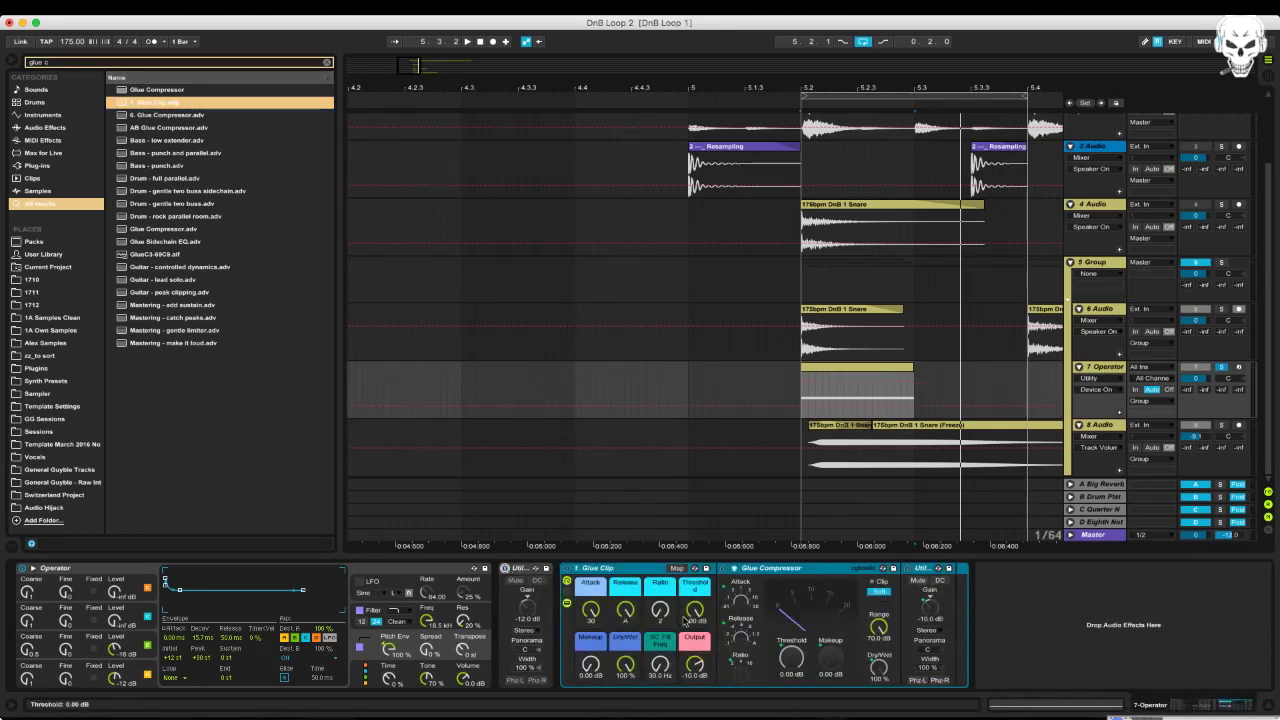
Lower the Glue Clip rack's threshold to -36.2 dB while the Operator tone plays
drag(696, 612, 696, 672)
key(space)
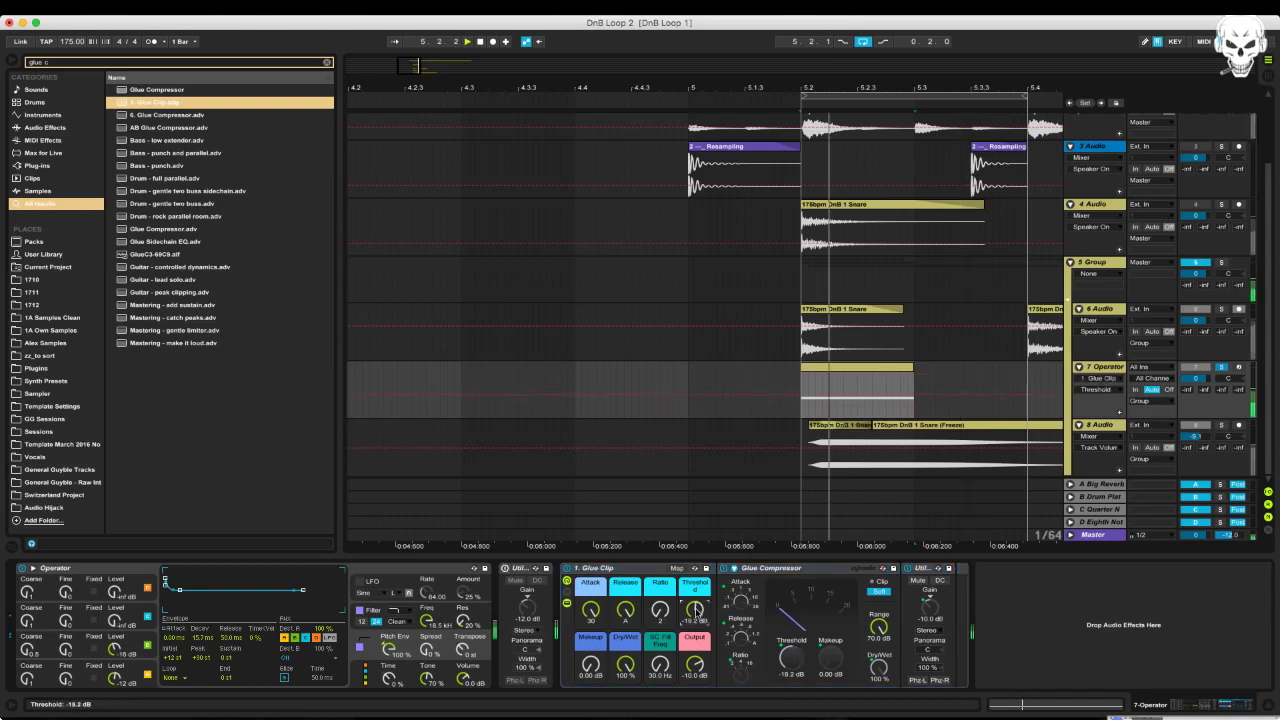
mouse_move(695, 610)
mouse_down()
mouse_move(695, 634)
mouse_move(695, 602)
mouse_up()
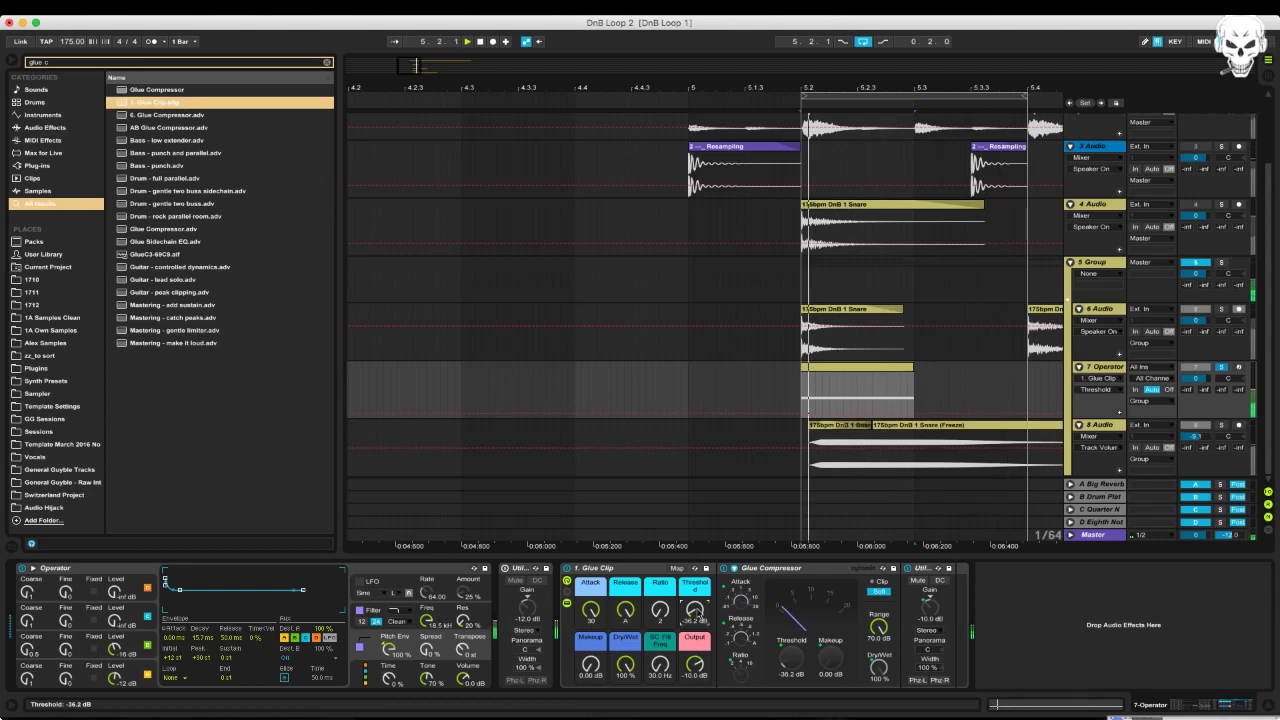
Set the first Utility's gain to 5.89 dB and Glue Clip's attack to 10, sidechain filter to 193 Hz, makeup to 15.3 dB and dry/wet to 13 %
click(505, 568)
drag(527, 608, 591, 622)
drag(660, 664, 591, 650)
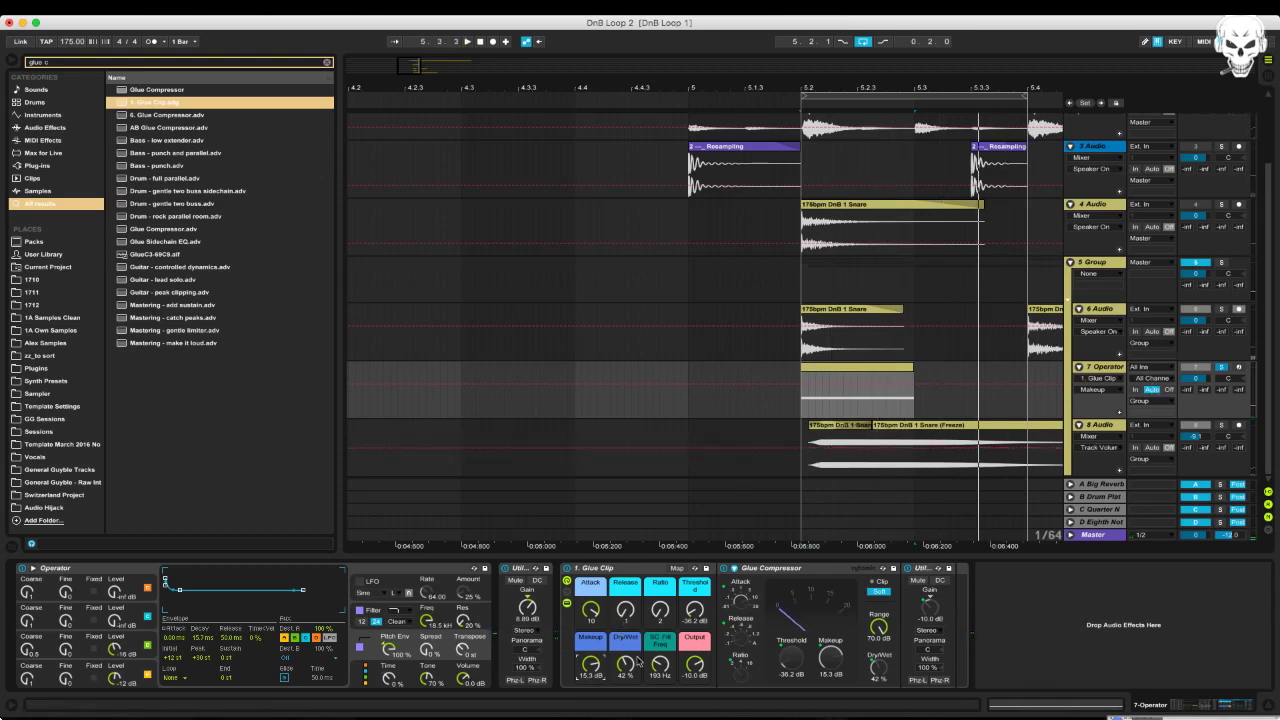
mouse_move(627, 669)
mouse_down()
mouse_move(627, 690)
mouse_move(627, 657)
mouse_up()
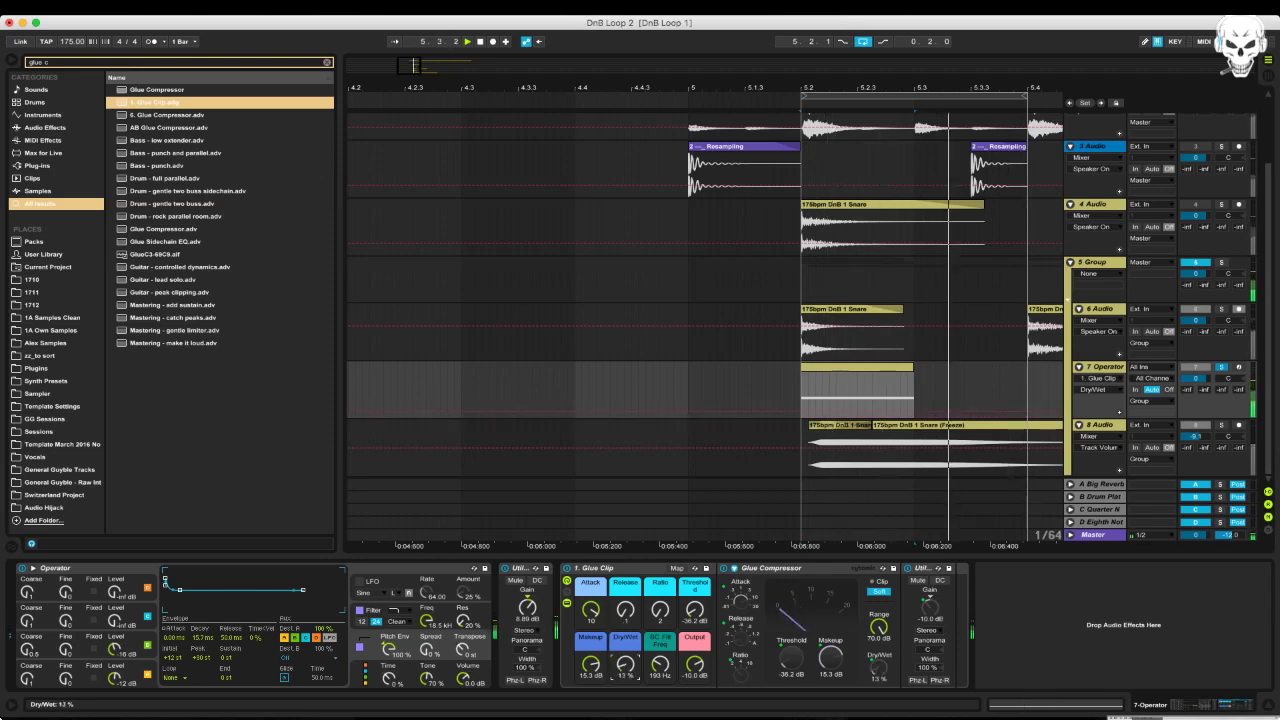
With 6 Audio soloed alongside the Operator layer, raise the Operator track's volume to 1.7 dB and readjust oscillator A's decay
click(1221, 310)
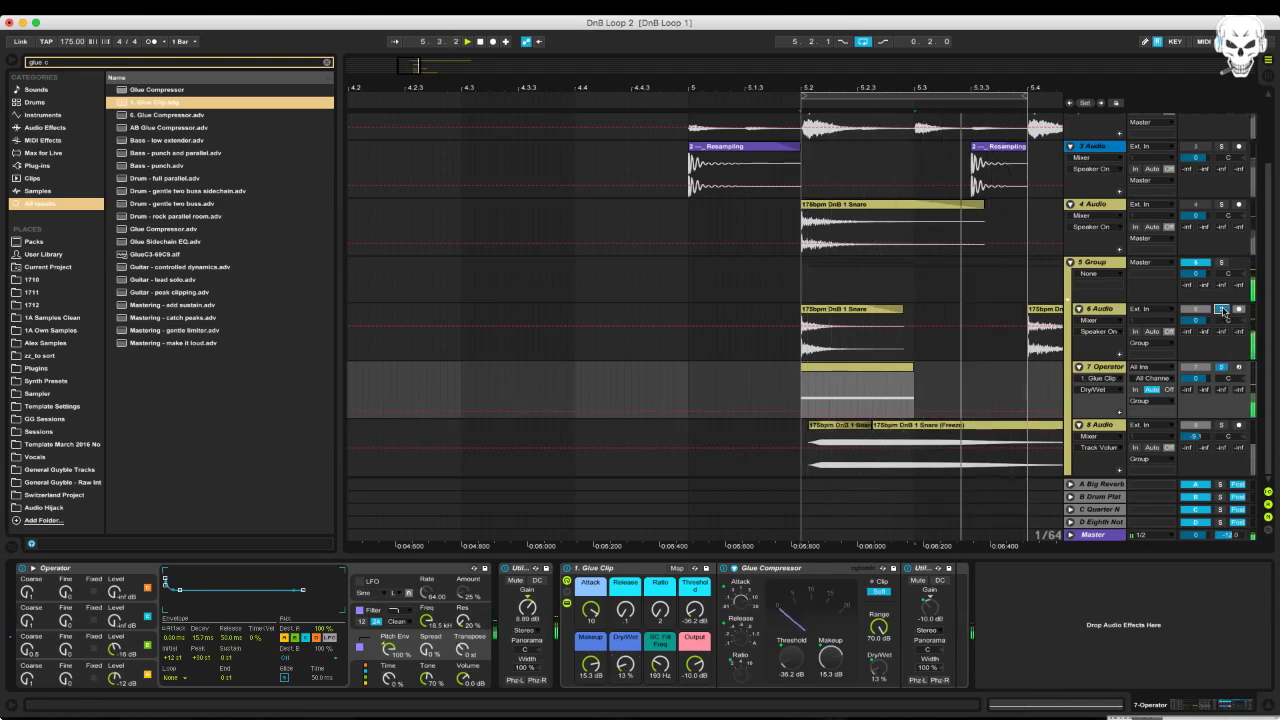
click(1221, 367)
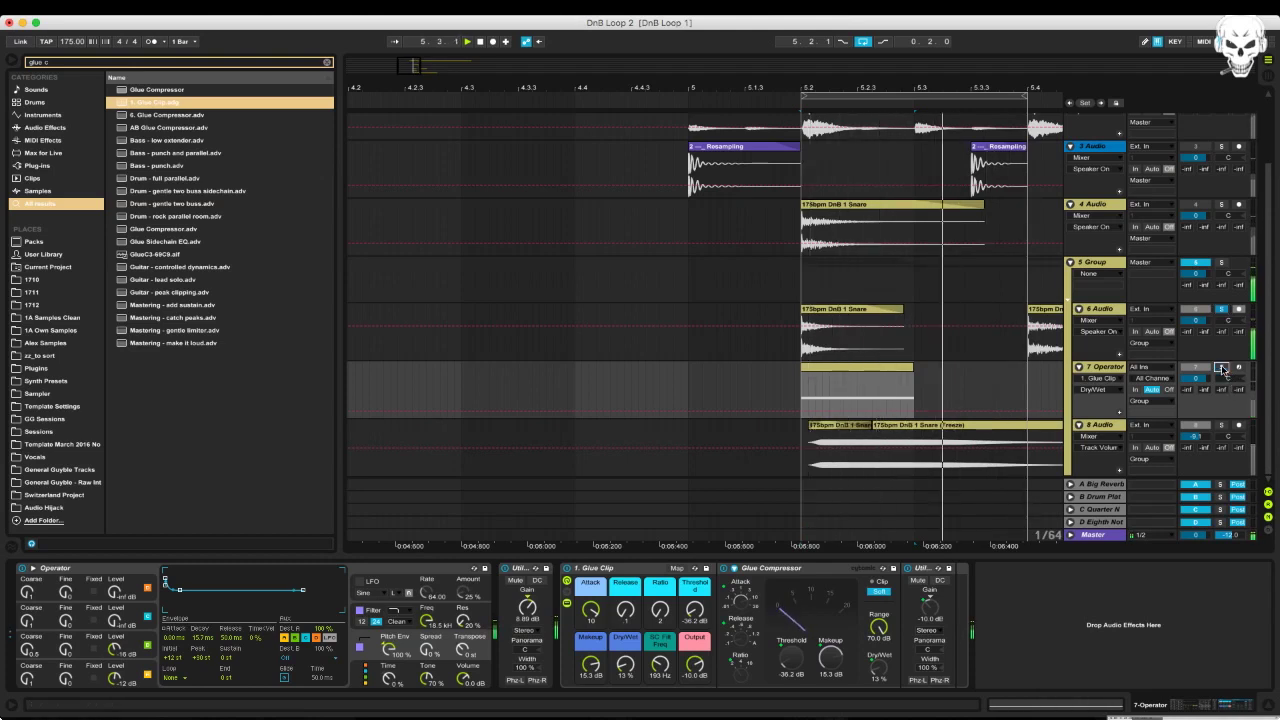
click(1221, 367)
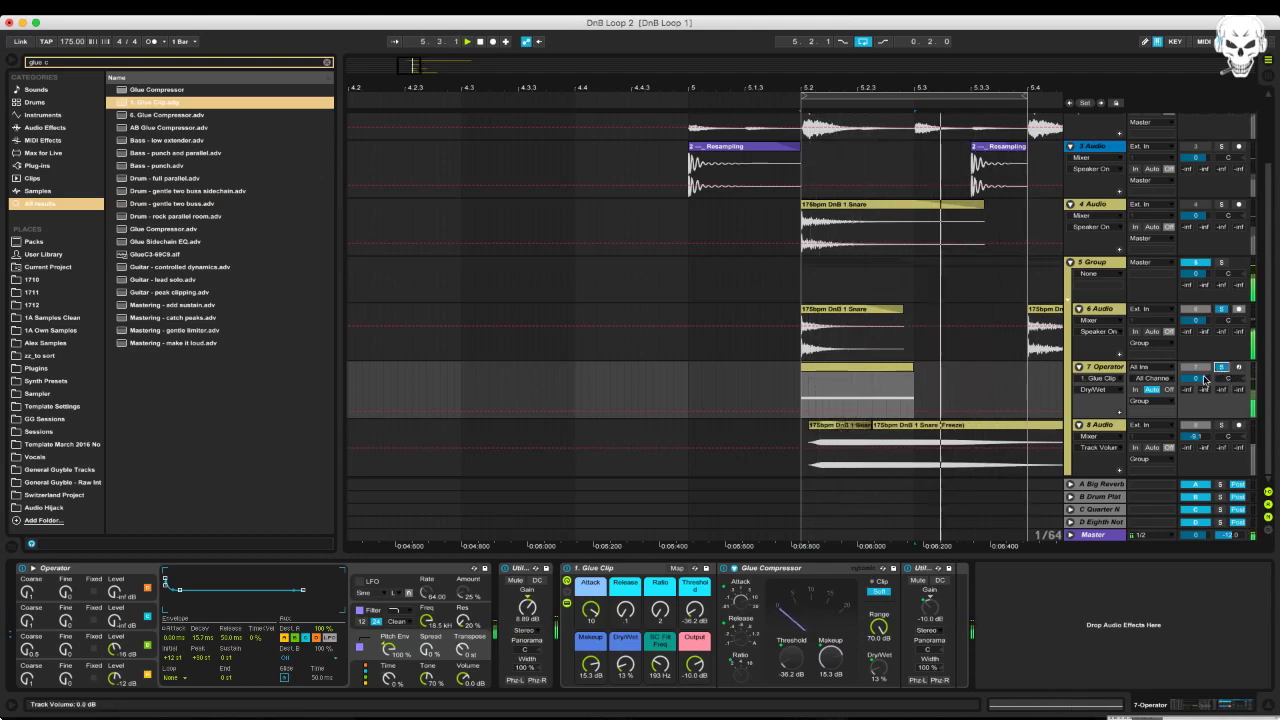
drag(1200, 380, 1201, 392)
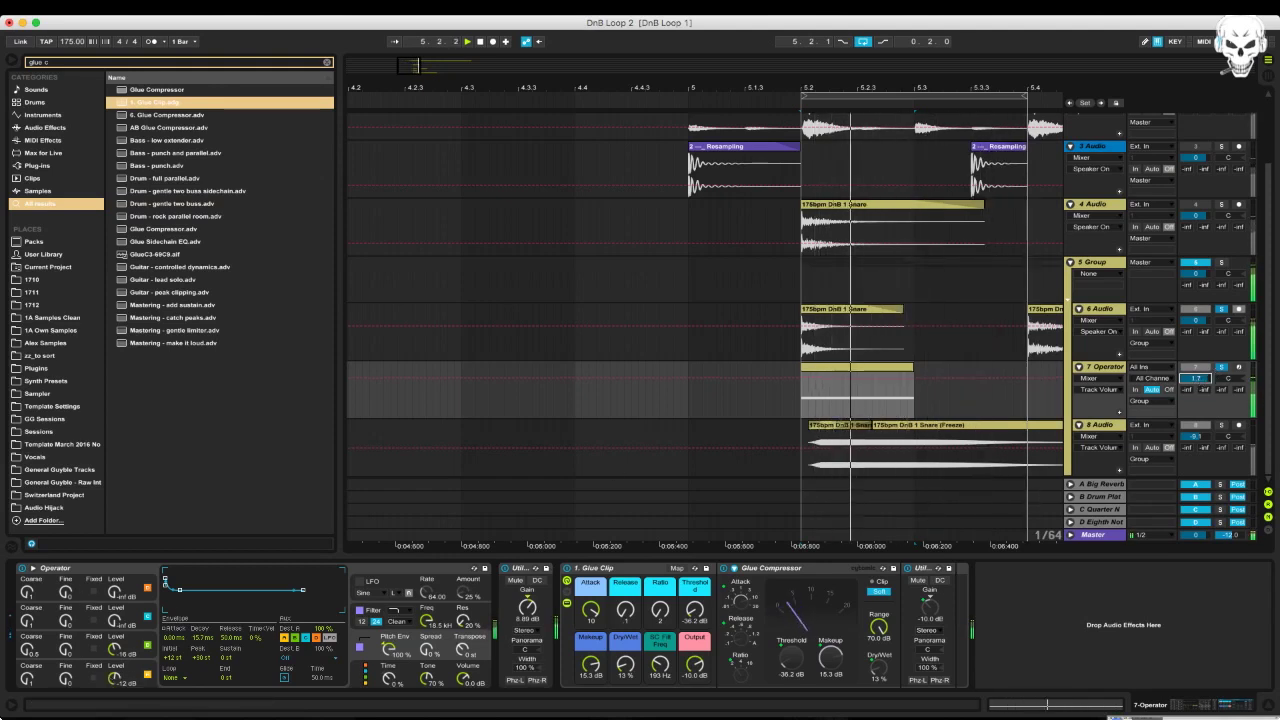
click(90, 672)
drag(201, 638, 201, 650)
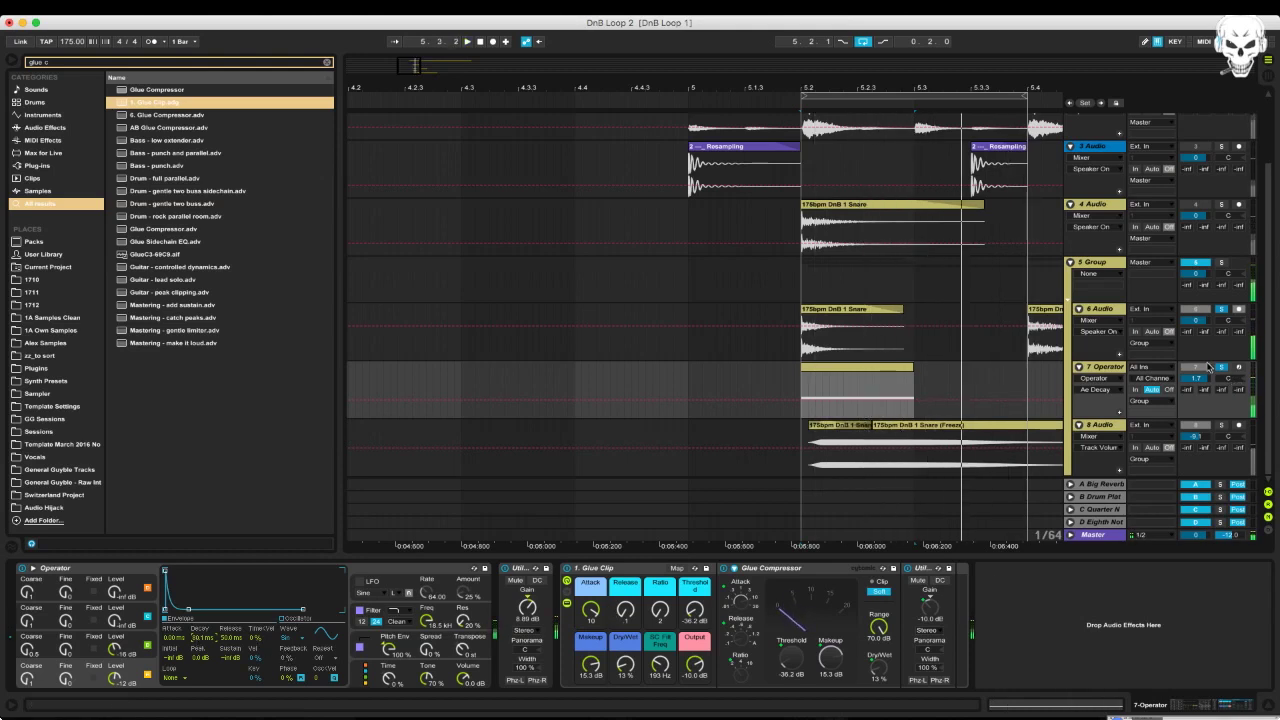
Open SPAN on the Master track, try the Operator track's volume at 6.0 dB and reset it to 0 dB
click(1094, 535)
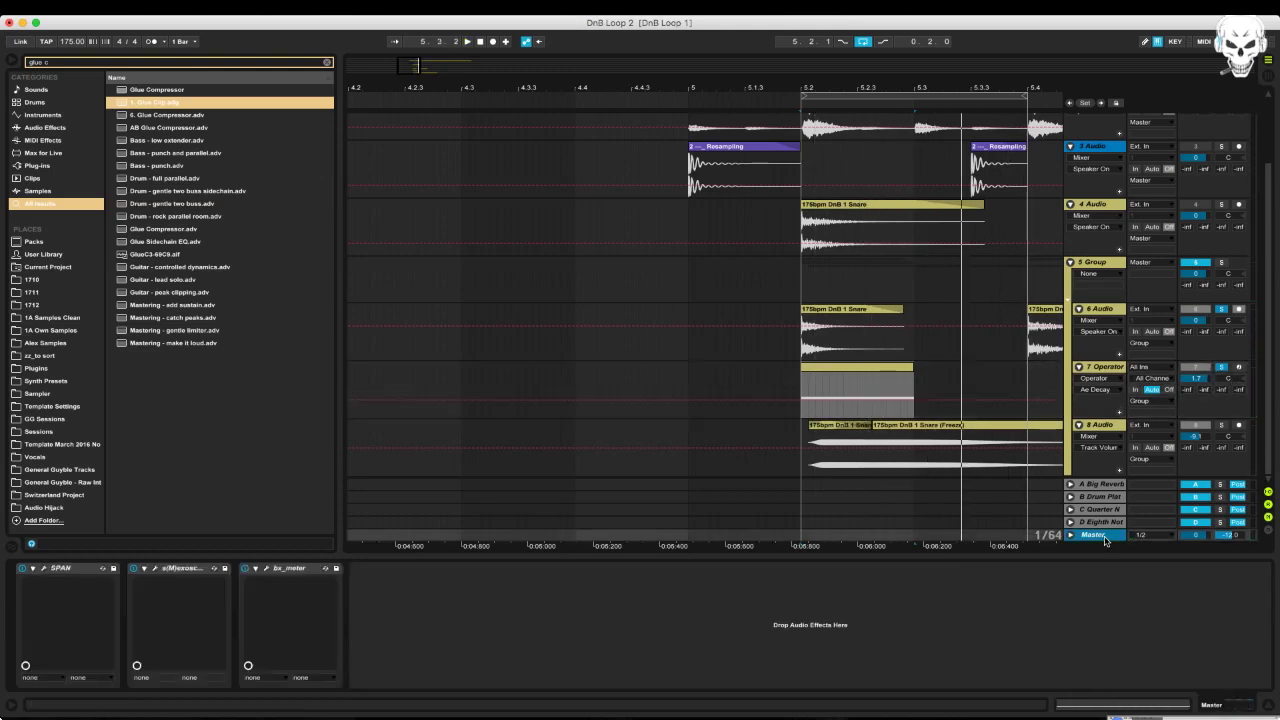
click(44, 570)
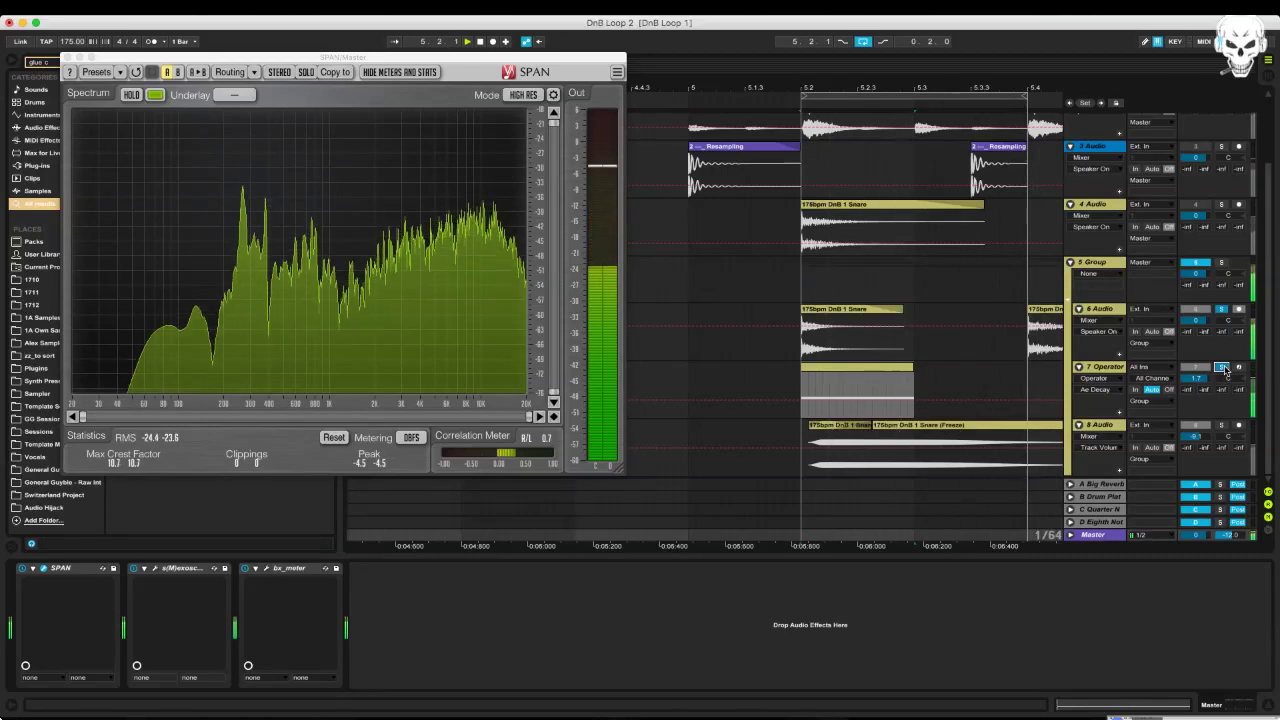
drag(1196, 378, 1198, 350)
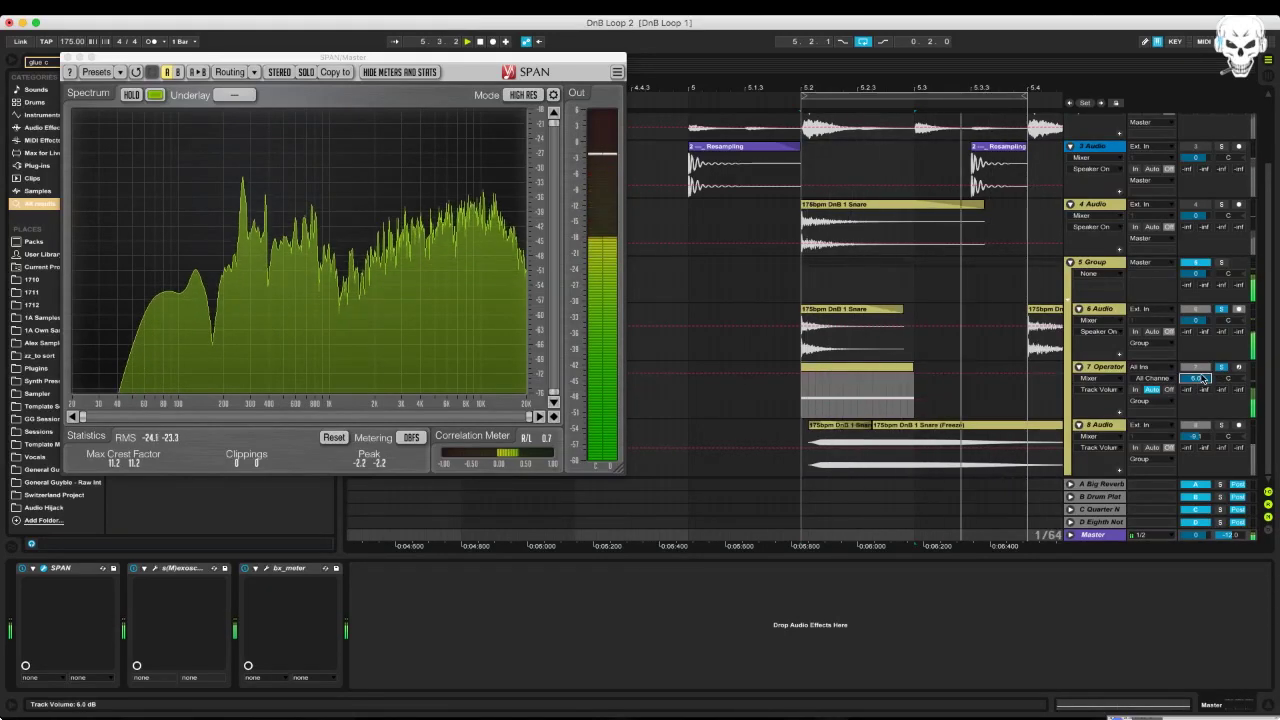
double_click(1200, 379)
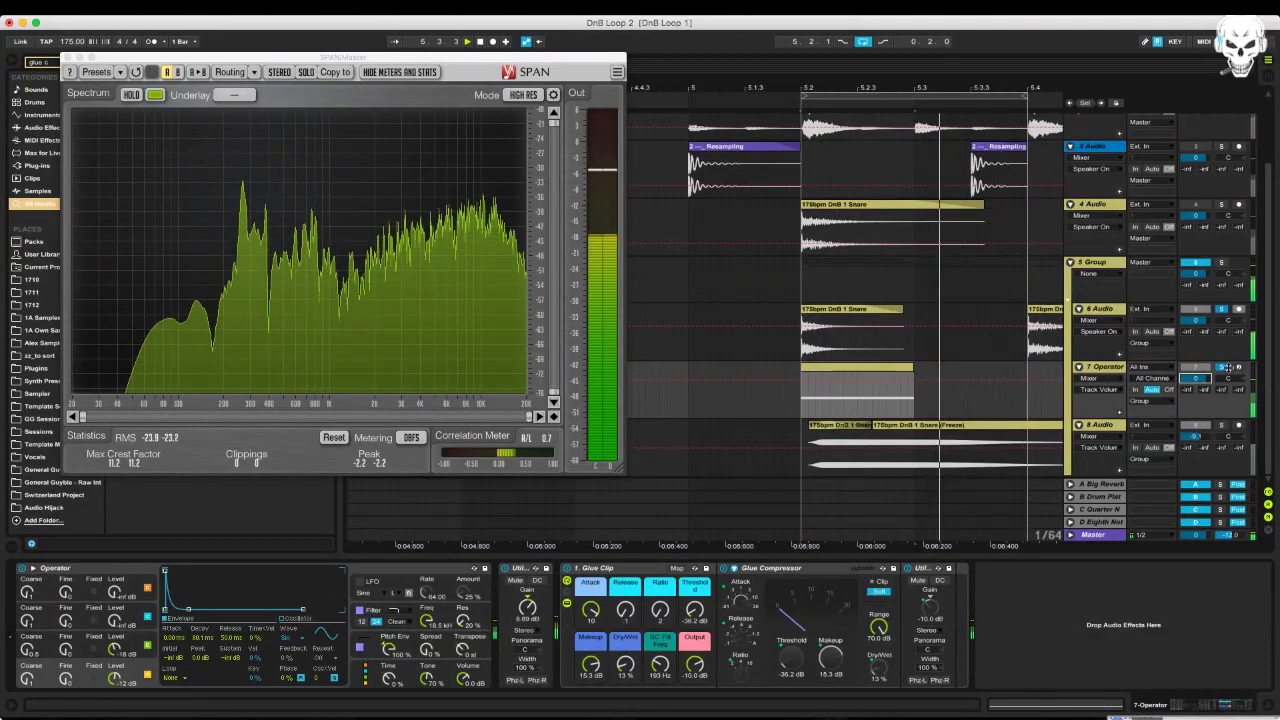
Play all snare layers unsoloed, lower the resonant 8 Audio track's volume to -10.7 dB and close SPAN
click(1222, 368)
click(1222, 368)
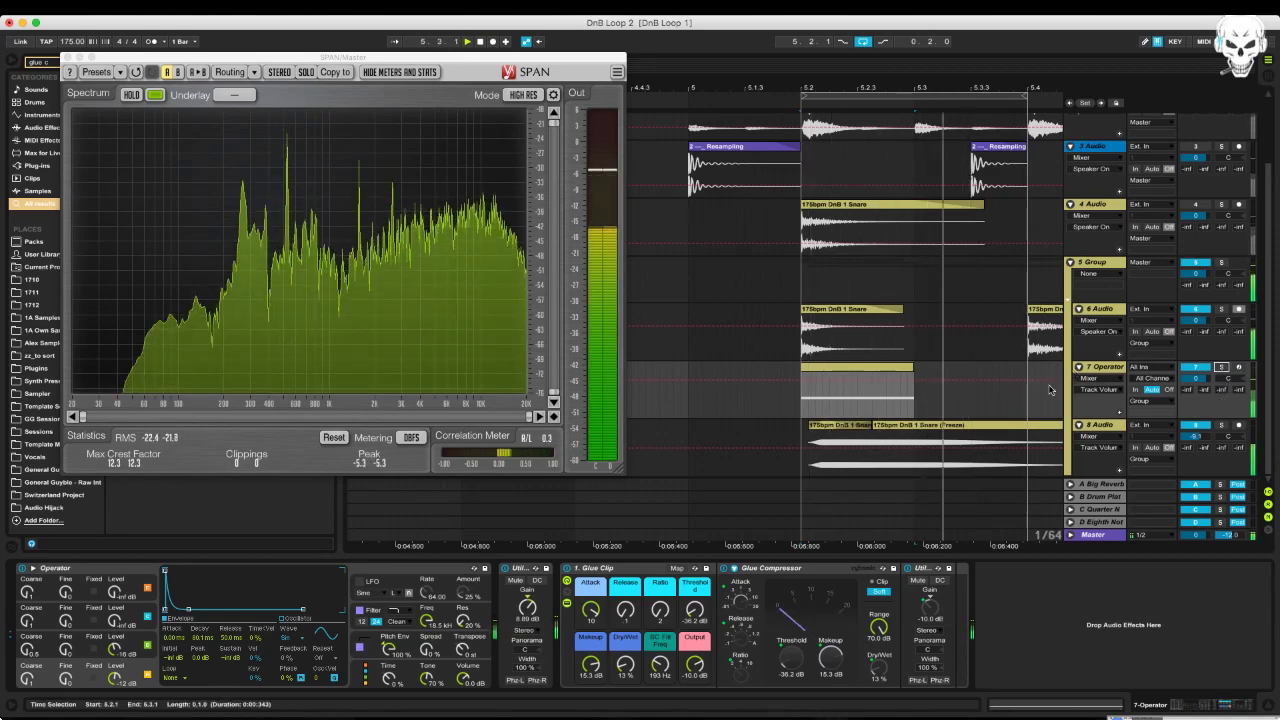
click(840, 390)
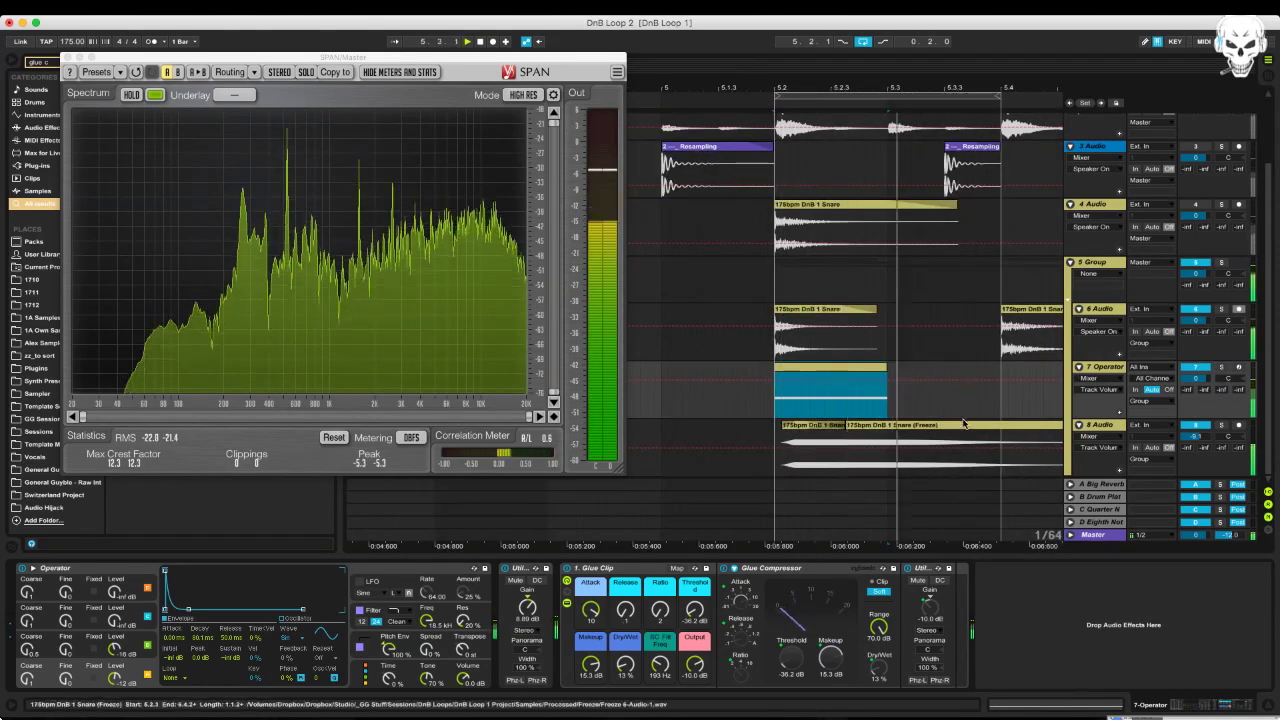
mouse_move(1203, 436)
mouse_down()
mouse_move(1203, 448)
mouse_move(1201, 426)
mouse_up()
key(space)
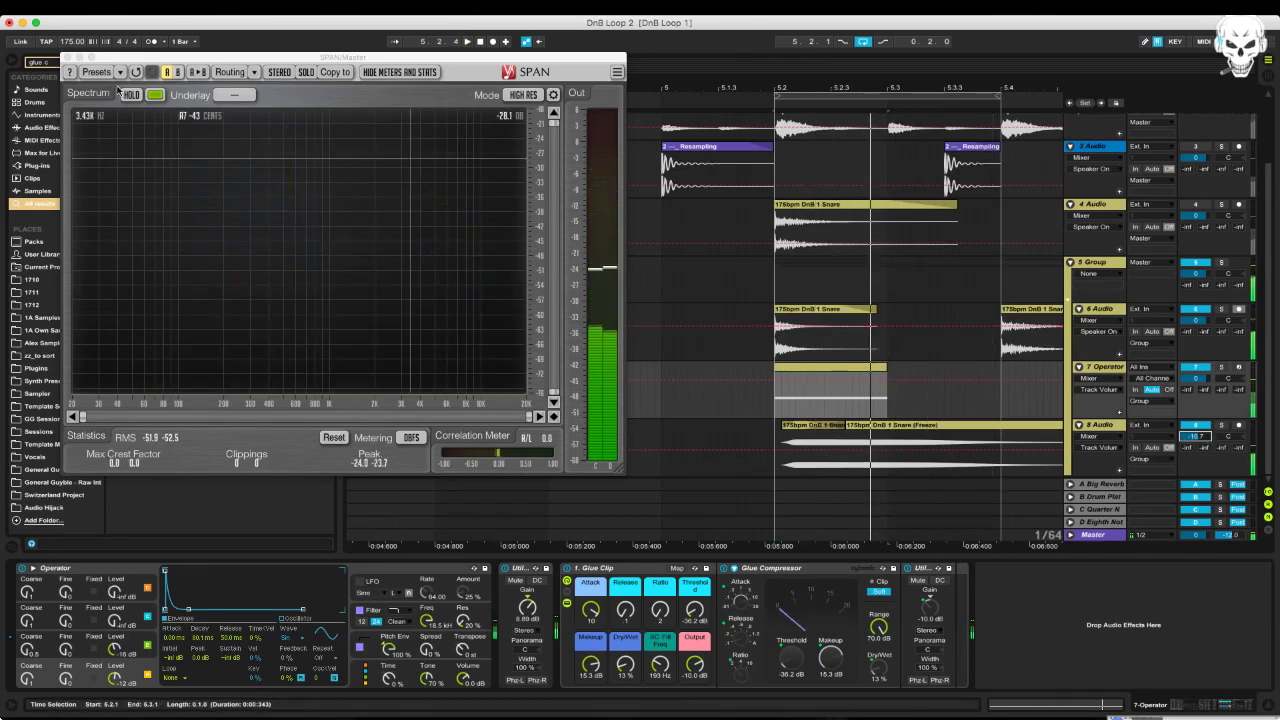
click(67, 58)
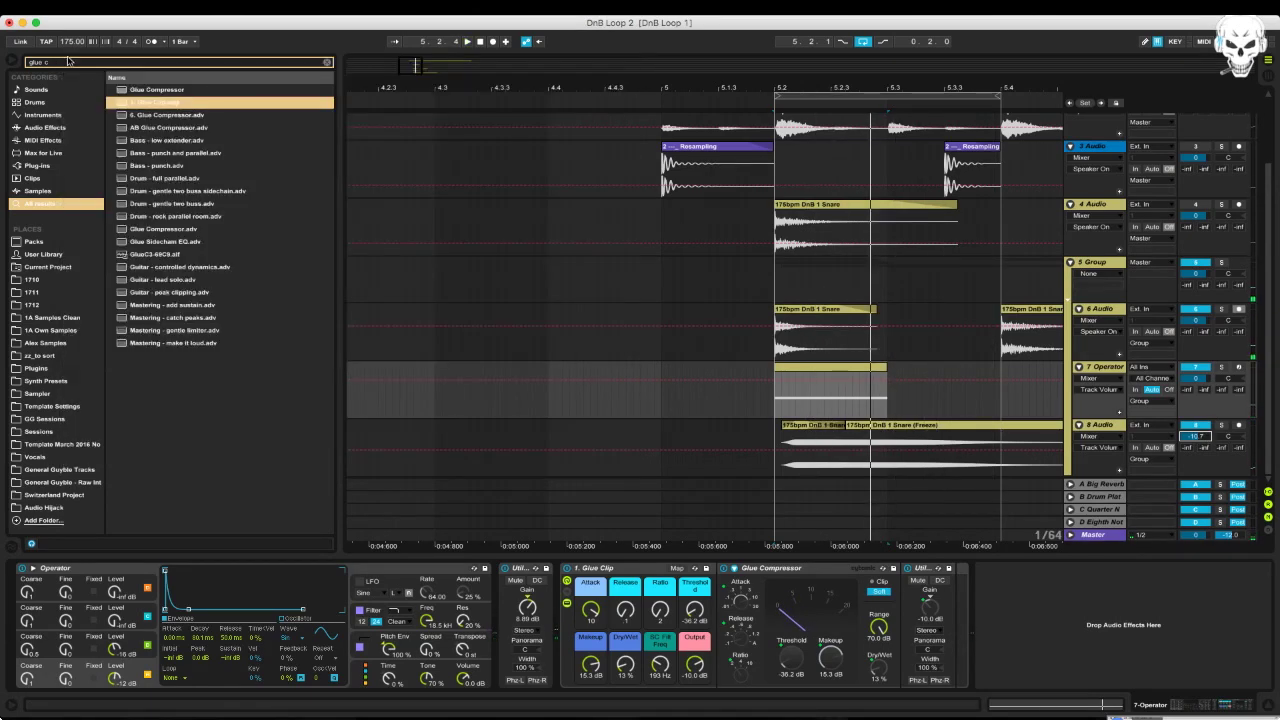
Insert an audio track below 6 Audio, copy the original snare from 4 Audio onto it at 5.2 and audition it soloed
click(1106, 310)
key(ctrl+t)
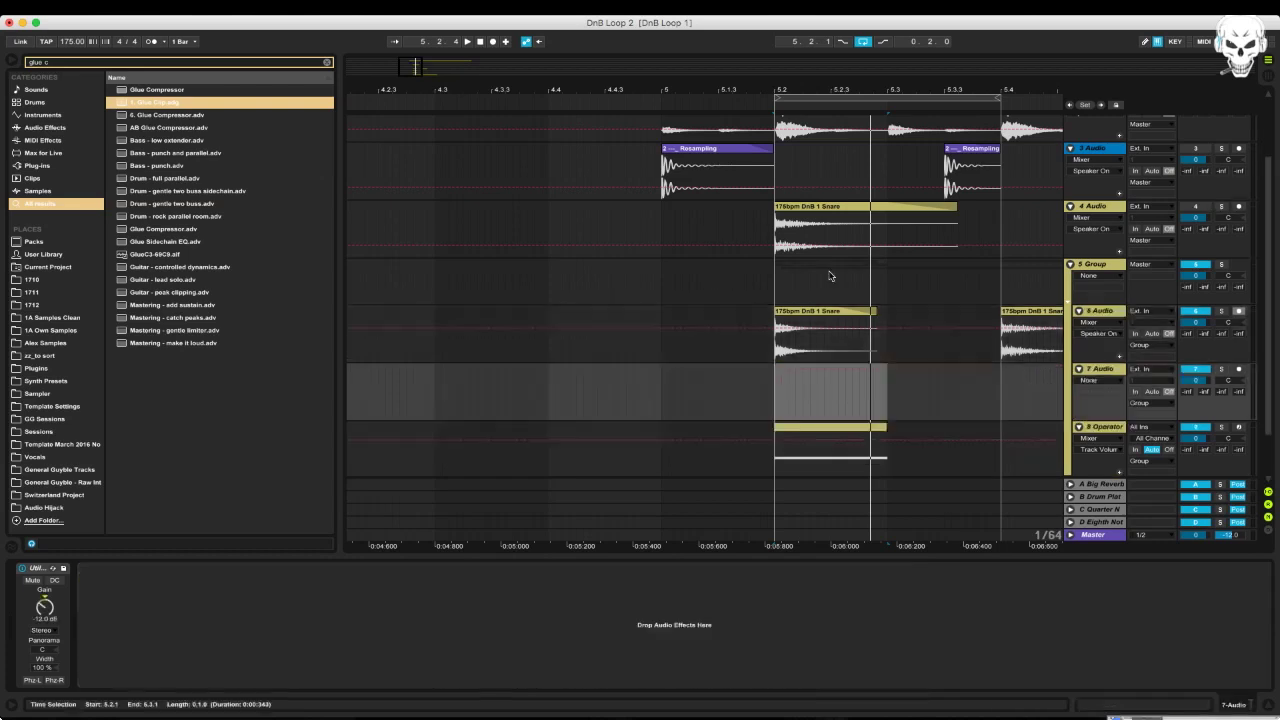
drag(831, 236, 808, 372)
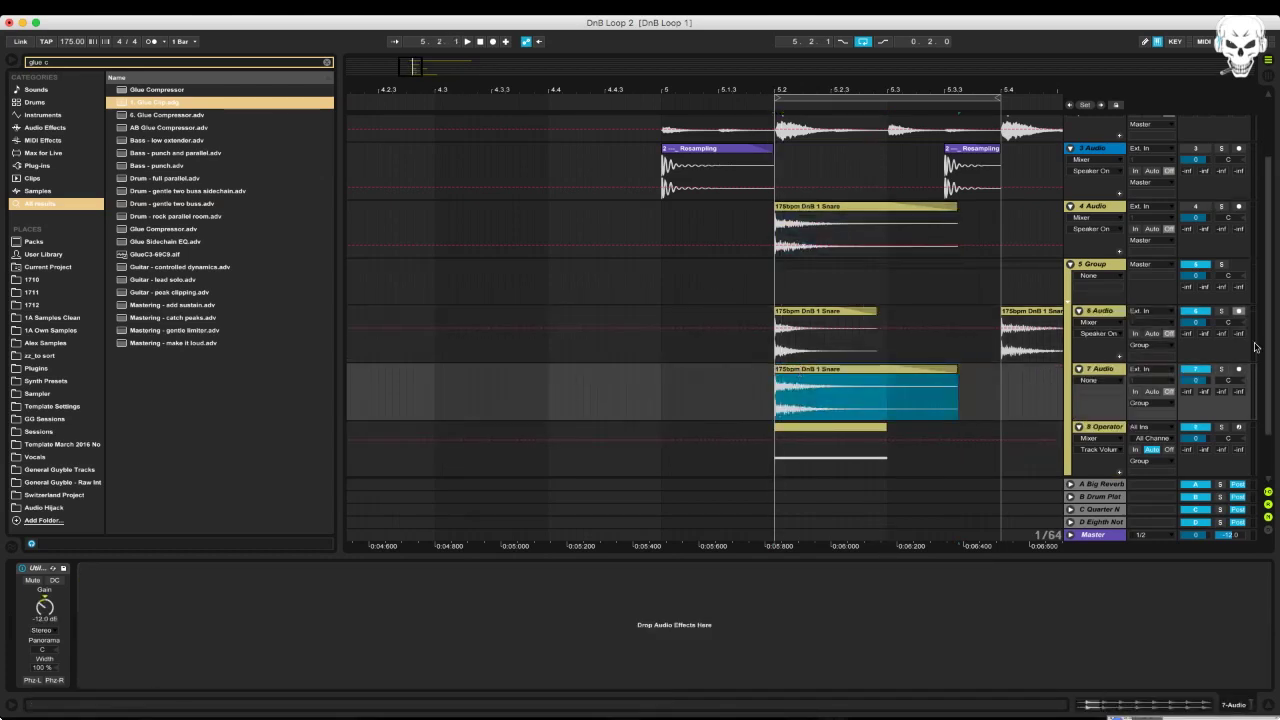
key(space)
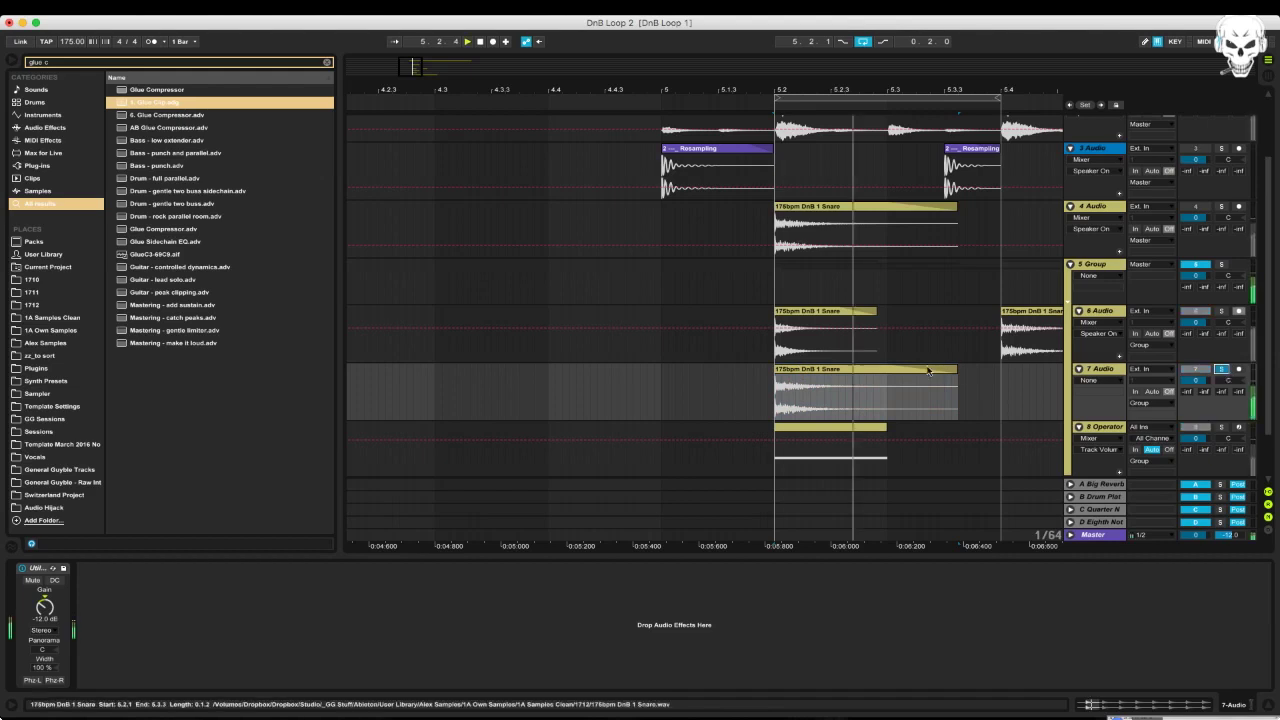
Transpose the copied snare clip on 7 Audio to -2 st and cut off its tail from 5.2.2 onward
double_click(861, 374)
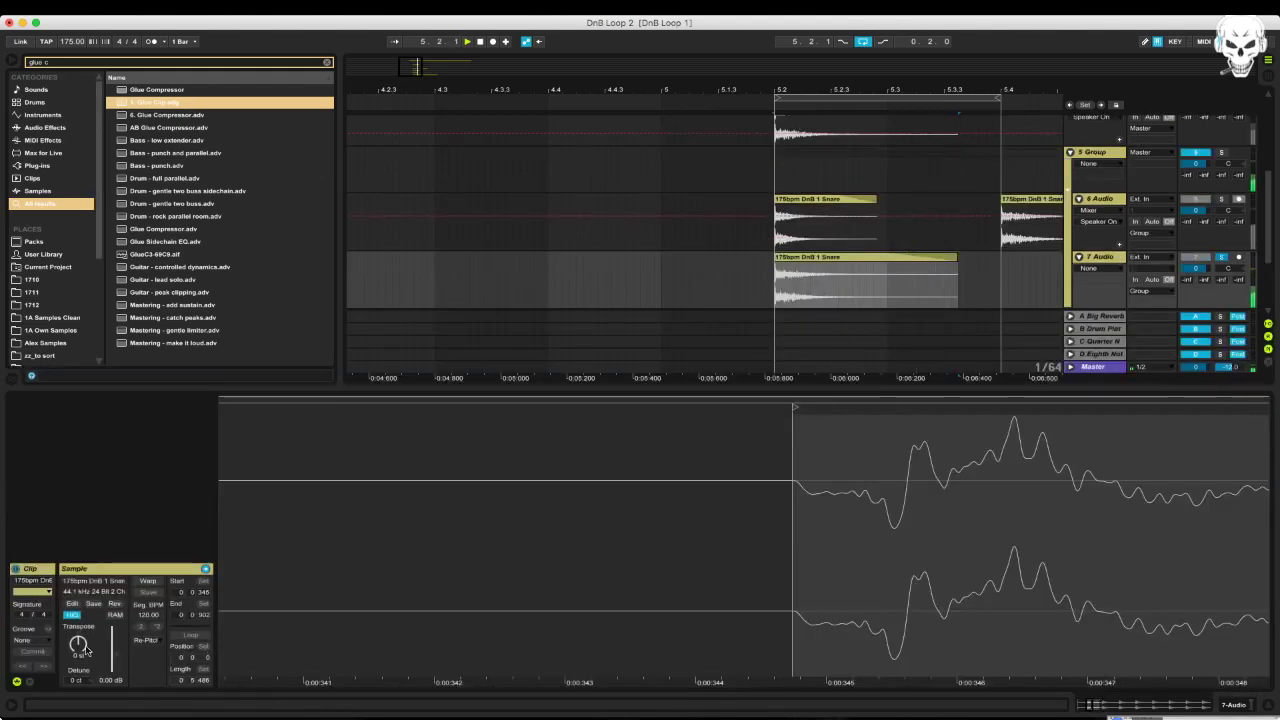
key(Down)
key(Down)
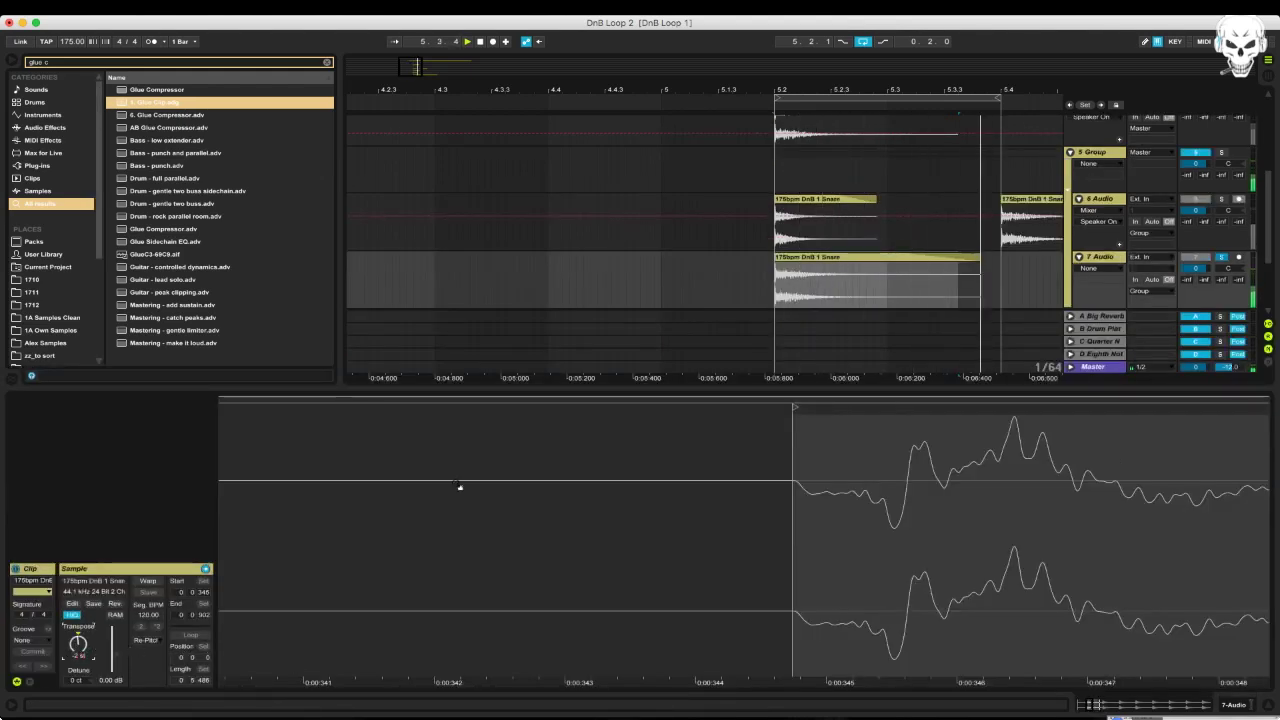
drag(806, 276, 986, 282)
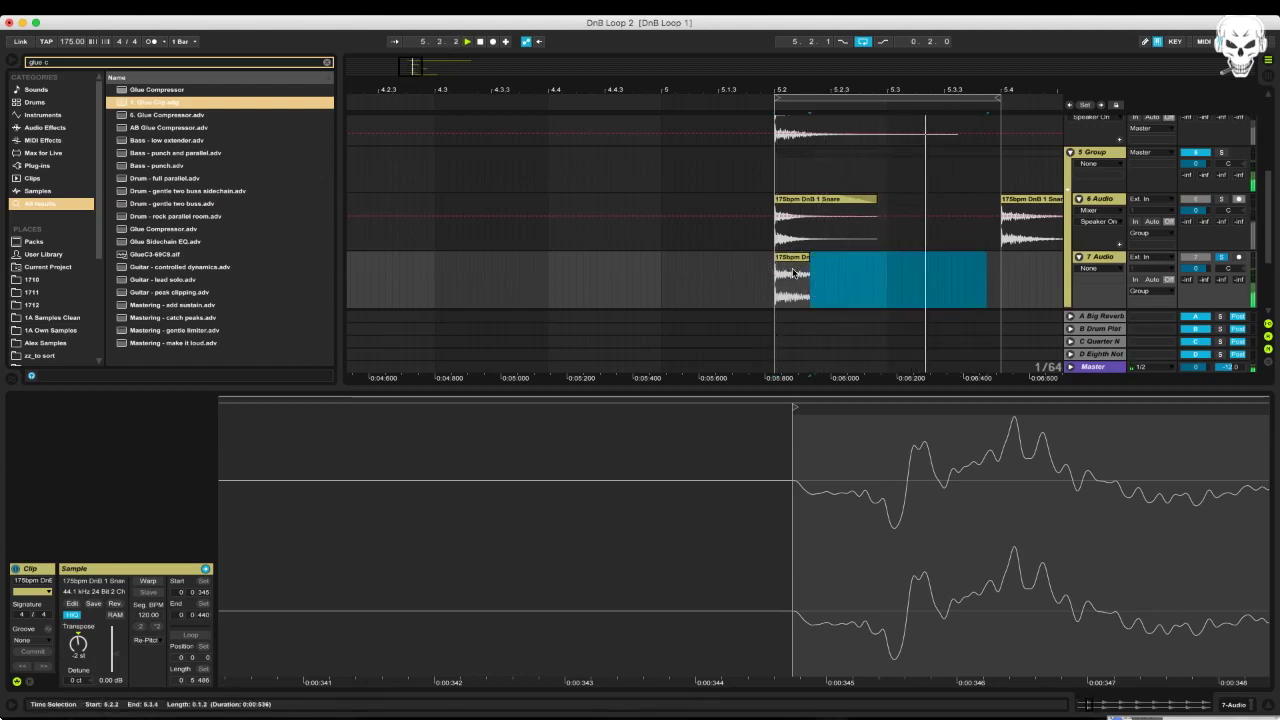
Reshape the snare clip on the 7 Audio track with a steep fade-out that keeps only its short initial transient
drag(794, 272, 833, 275)
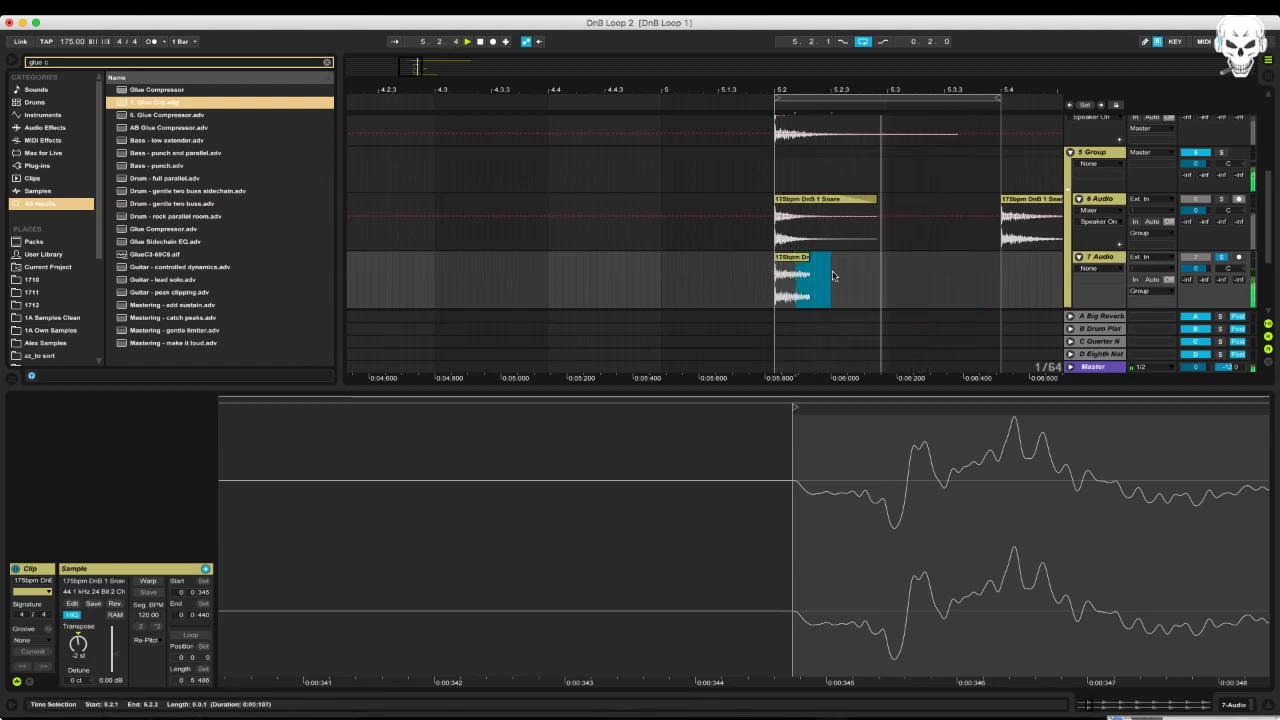
click(776, 270)
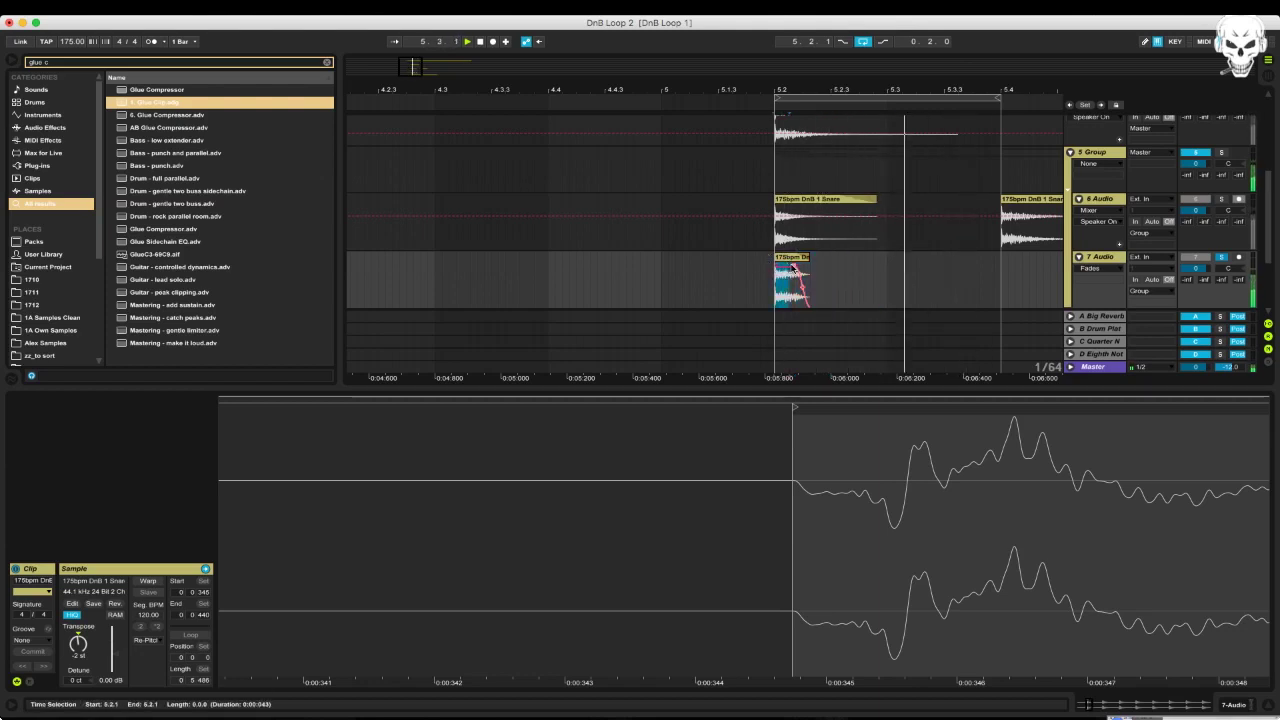
drag(810, 258, 792, 355)
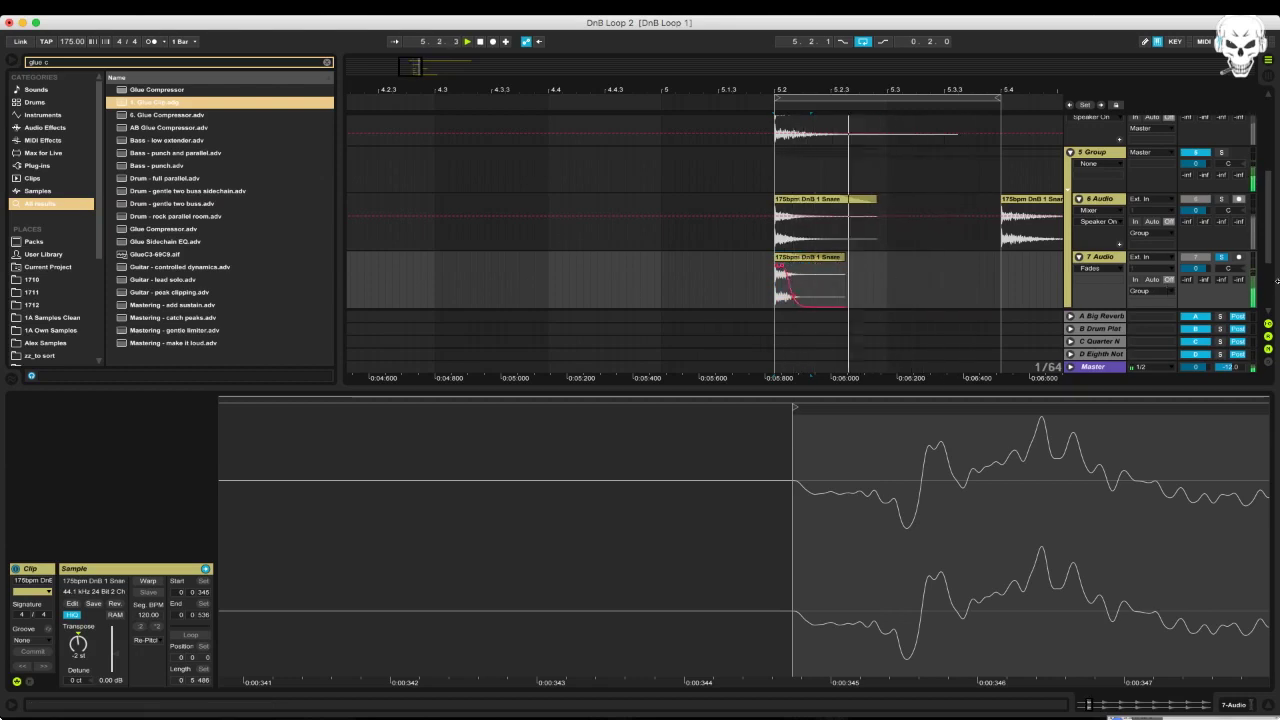
drag(843, 258, 786, 266)
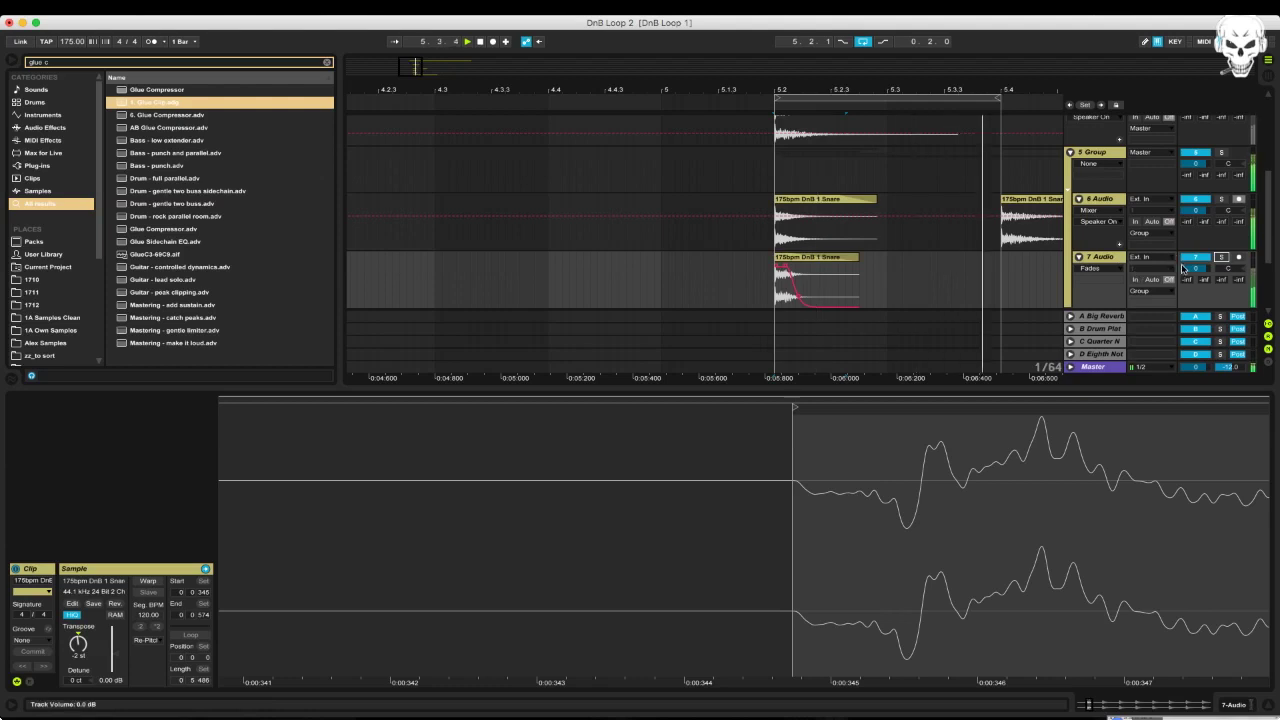
Add an Overdrive effect ahead of the Utility on the 7 Audio track and play the loop
click(1101, 258)
double_click(1101, 258)
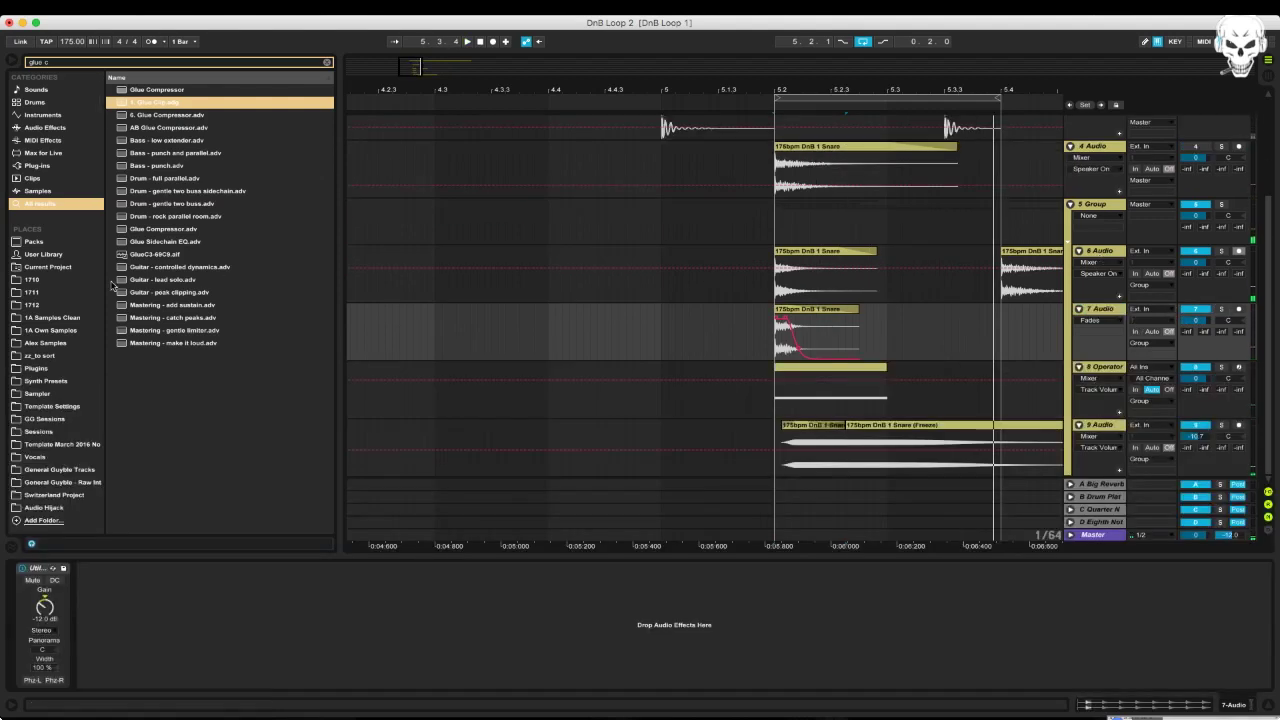
key(super+f)
text(ove)
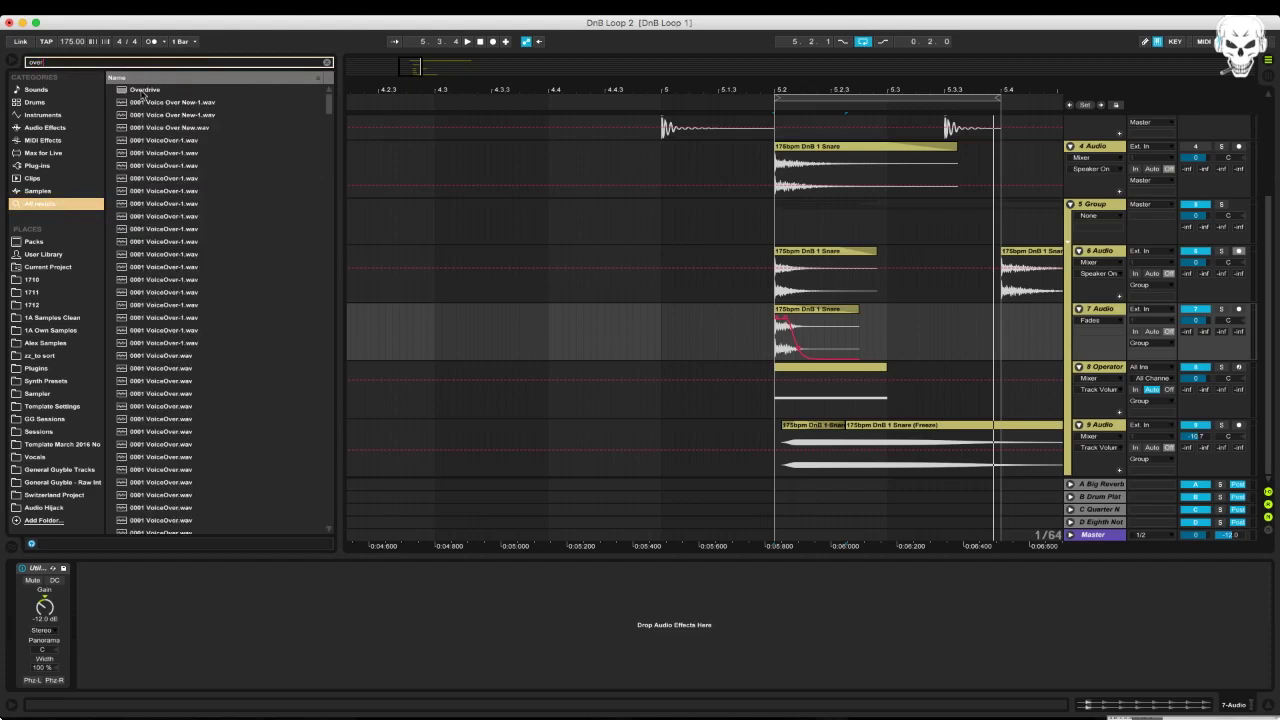
text(r)
drag(143, 92, 745, 270)
drag(44, 646, 24, 642)
key(space)
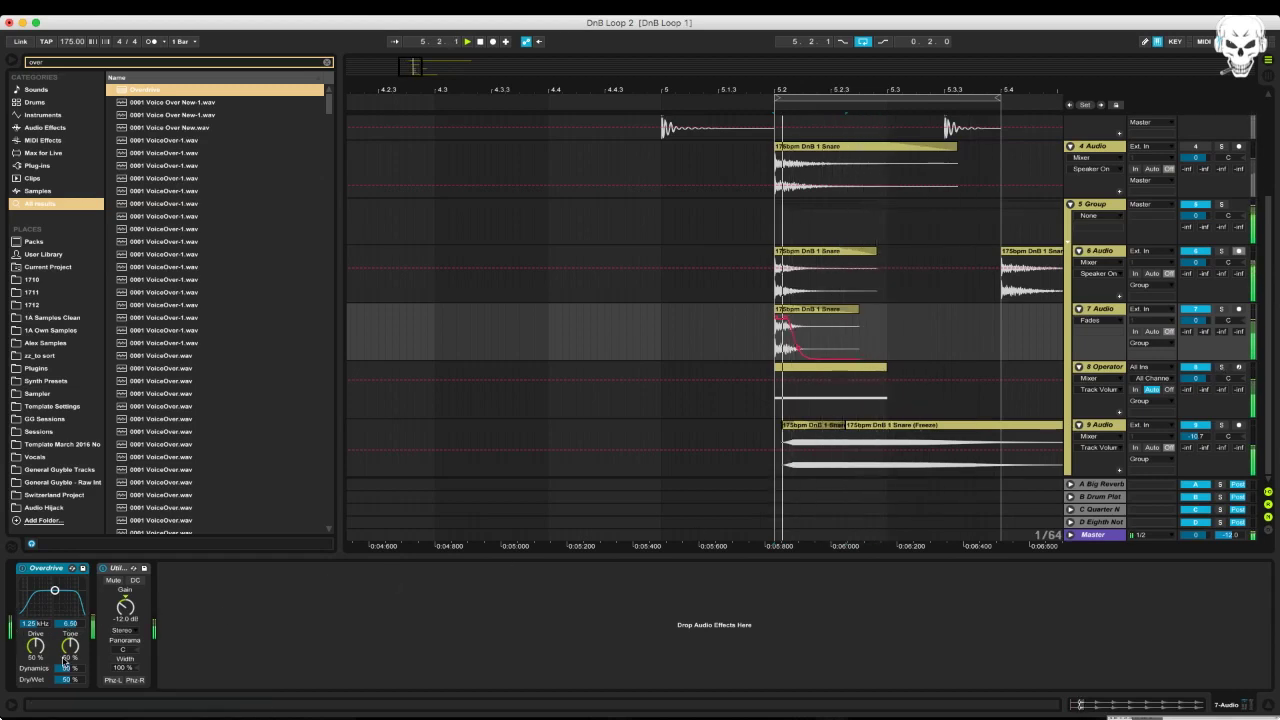
Insert the 1. EQ preset ahead of the Overdrive on the 7 Audio track
key(super+f)
text(eq)
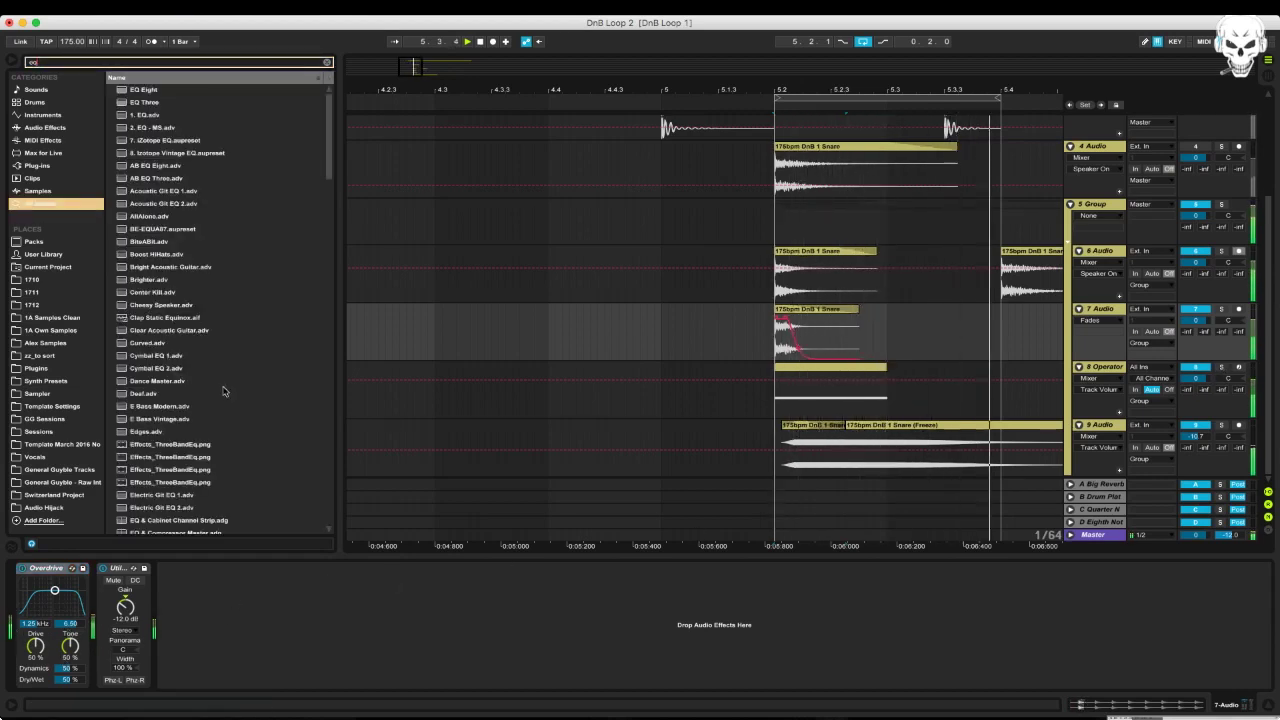
click(145, 115)
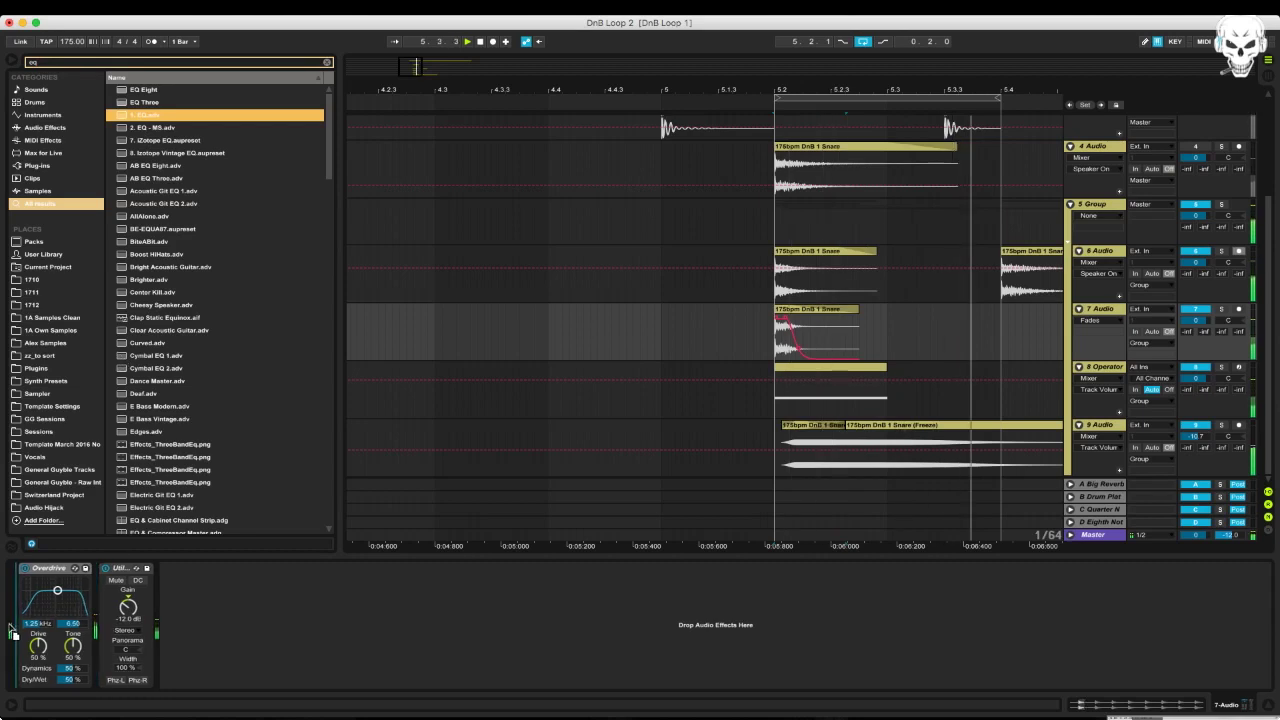
drag(9, 625, 12, 625)
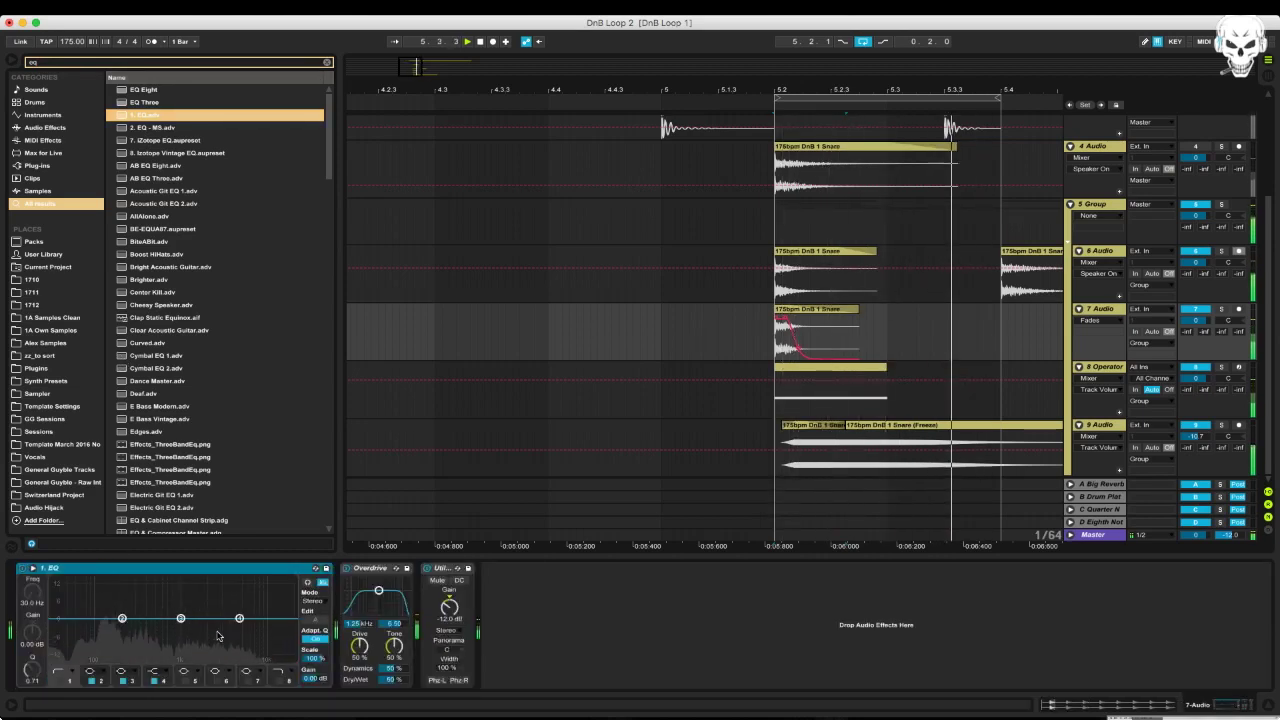
Shape the 7 Audio EQ with a low cut at about 126 Hz and boosts near 119 Hz and 7.78 kHz
drag(177, 621, 194, 611)
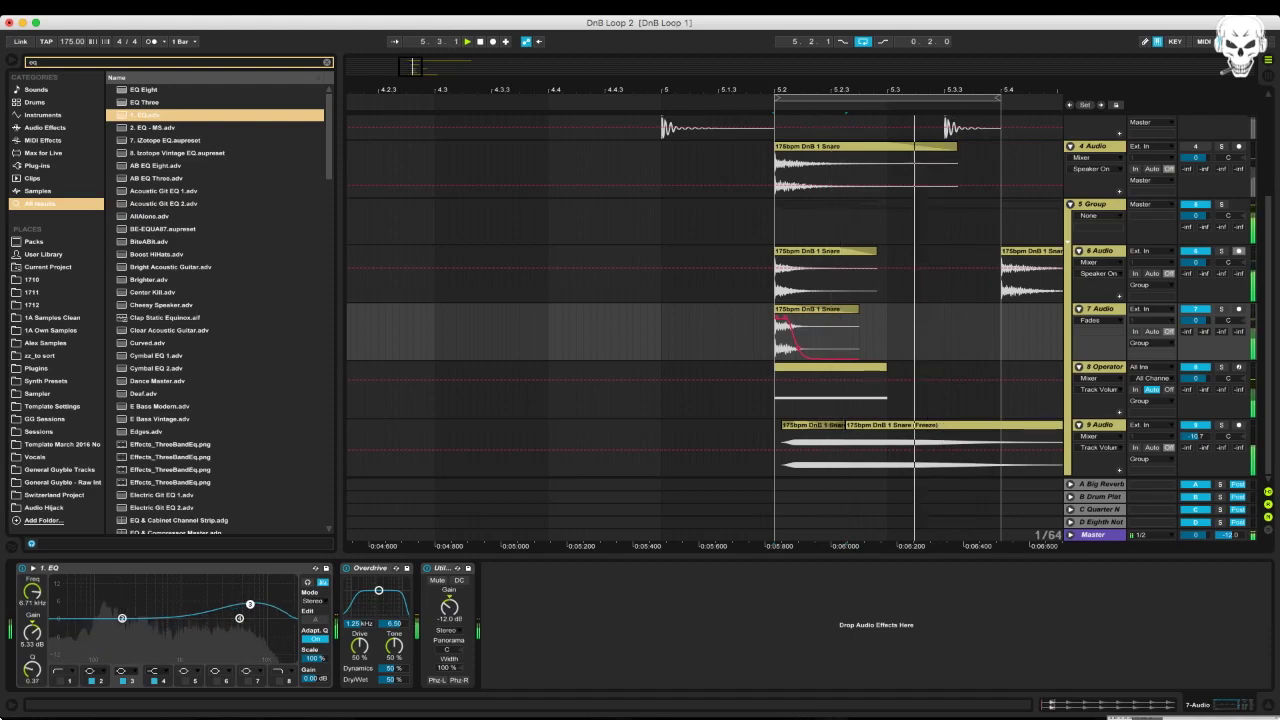
drag(222, 578, 217, 578)
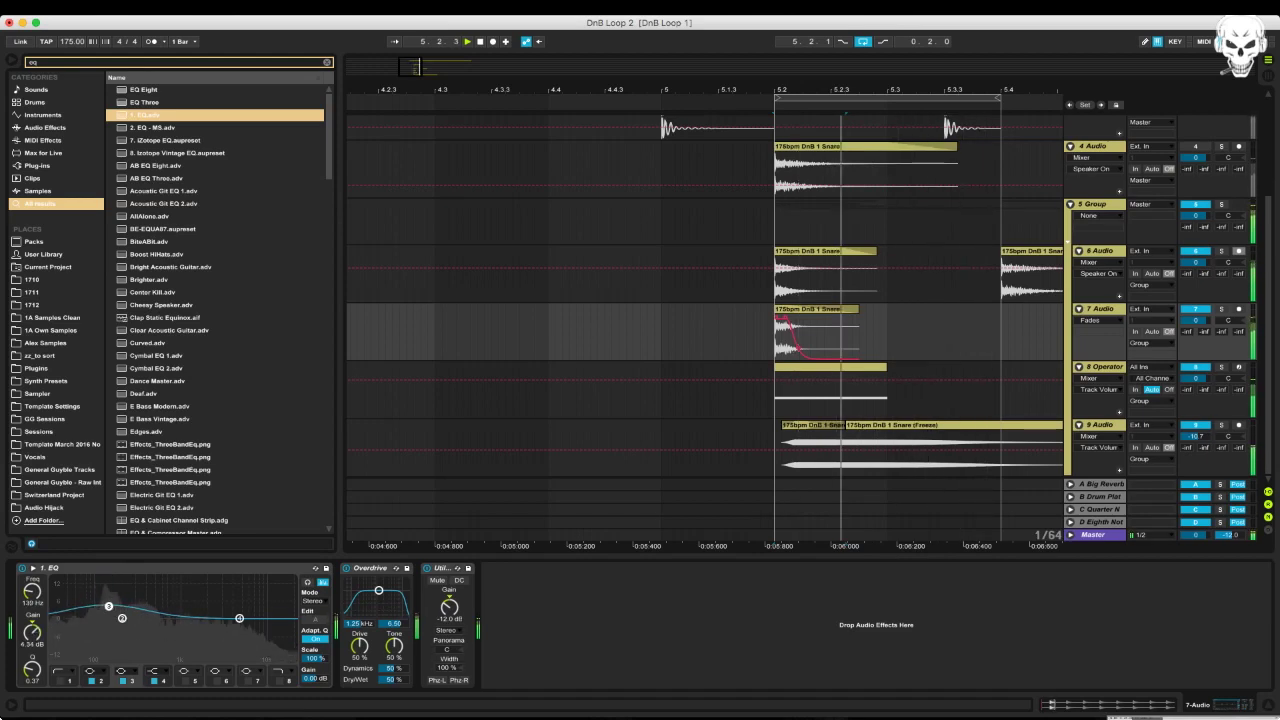
click(72, 675)
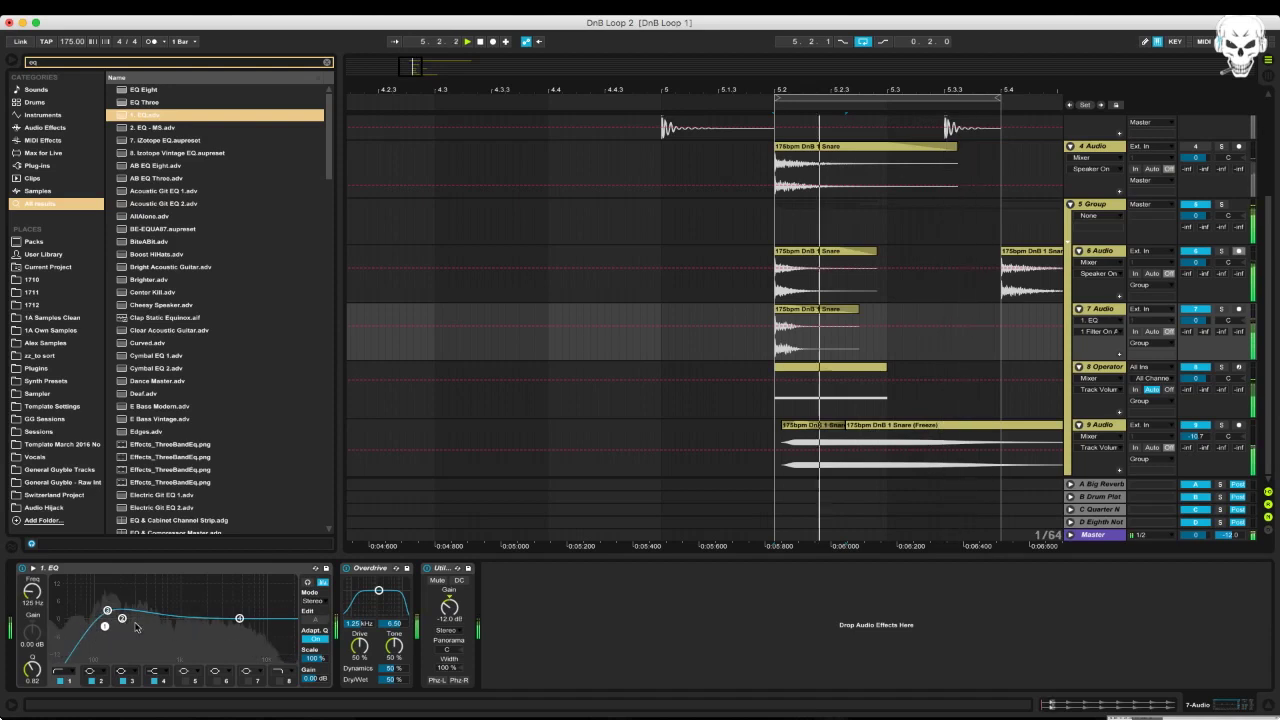
drag(122, 618, 255, 626)
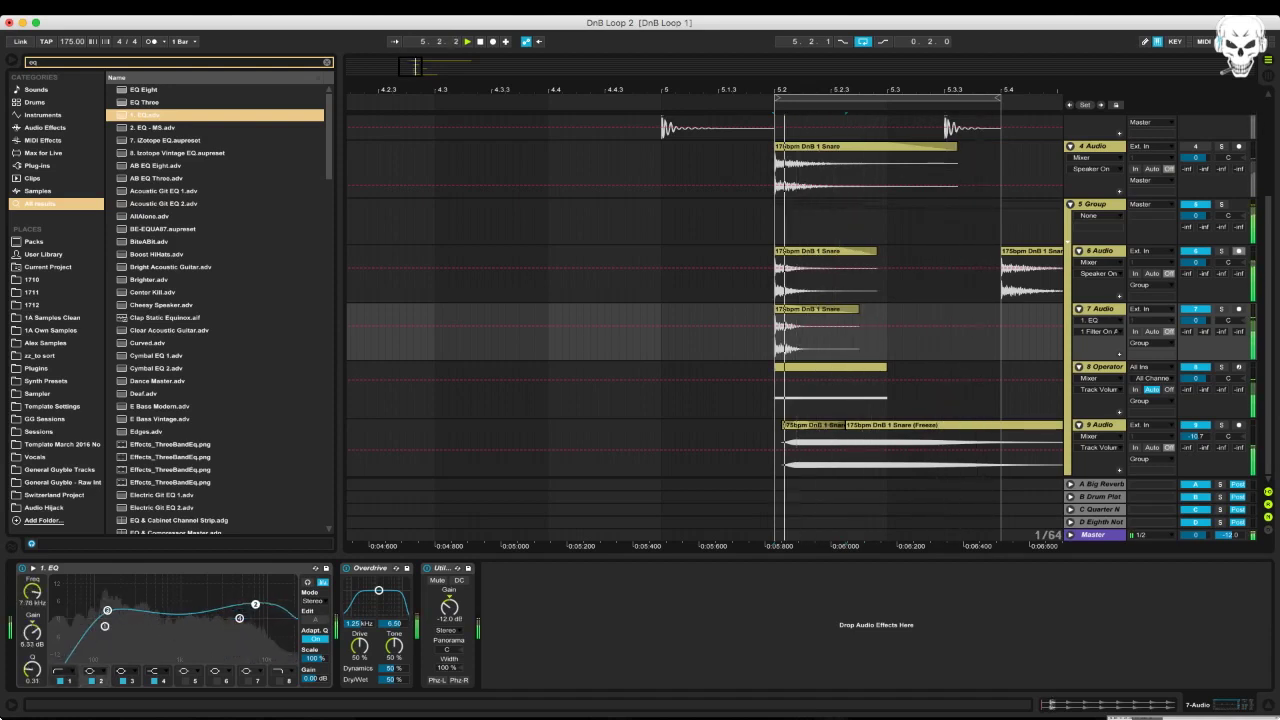
Solo the 7 Audio track and add a default Compressor at the end of its effect chain
click(1220, 312)
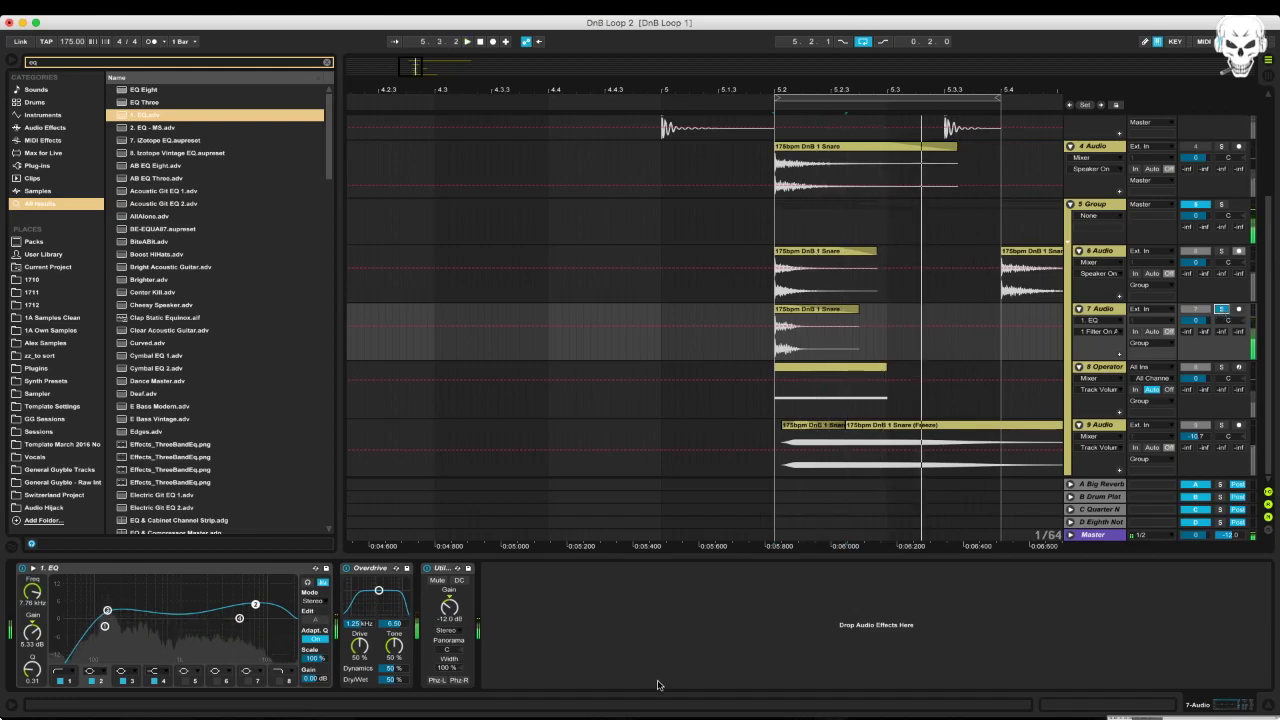
key(super+f)
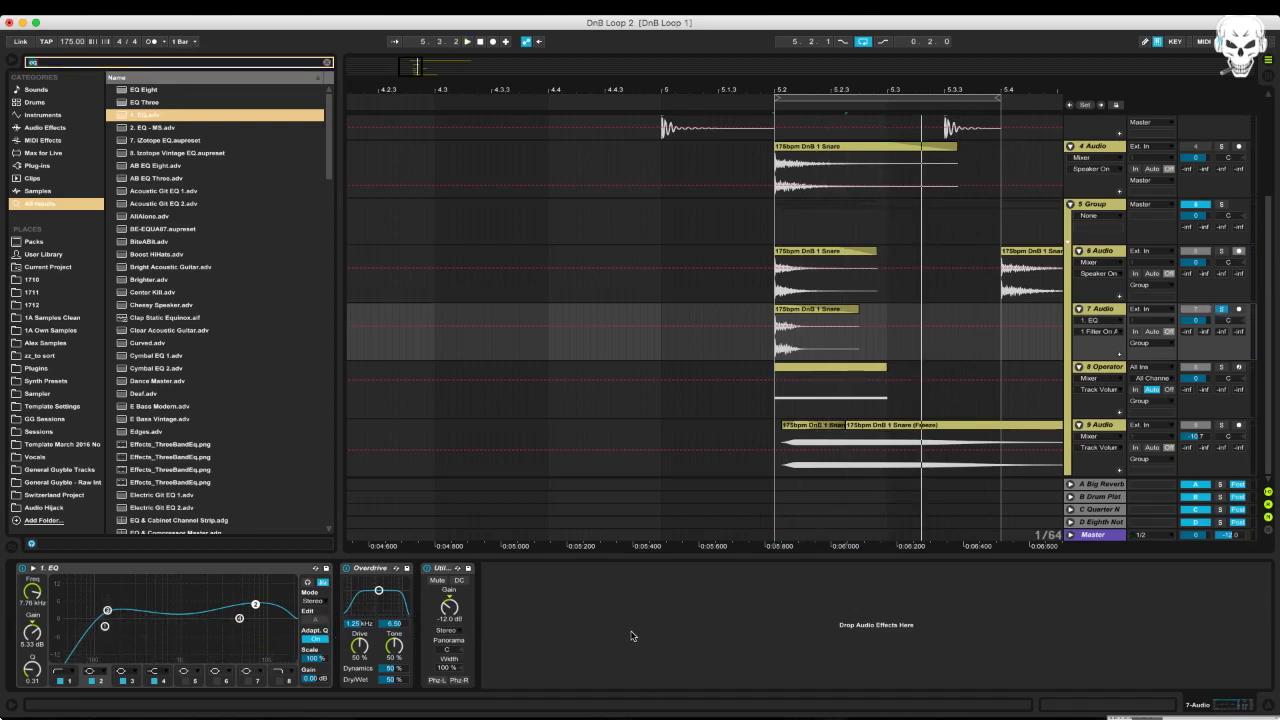
text(com)
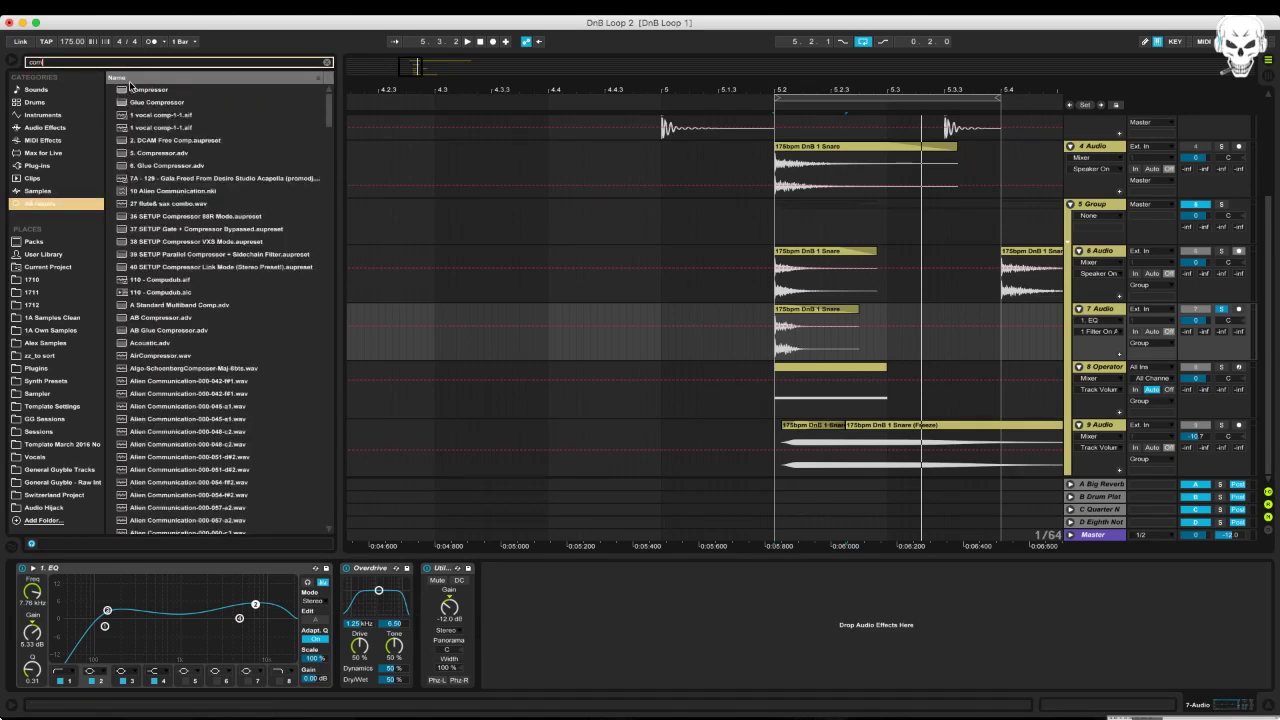
key(Down)
key(Return)
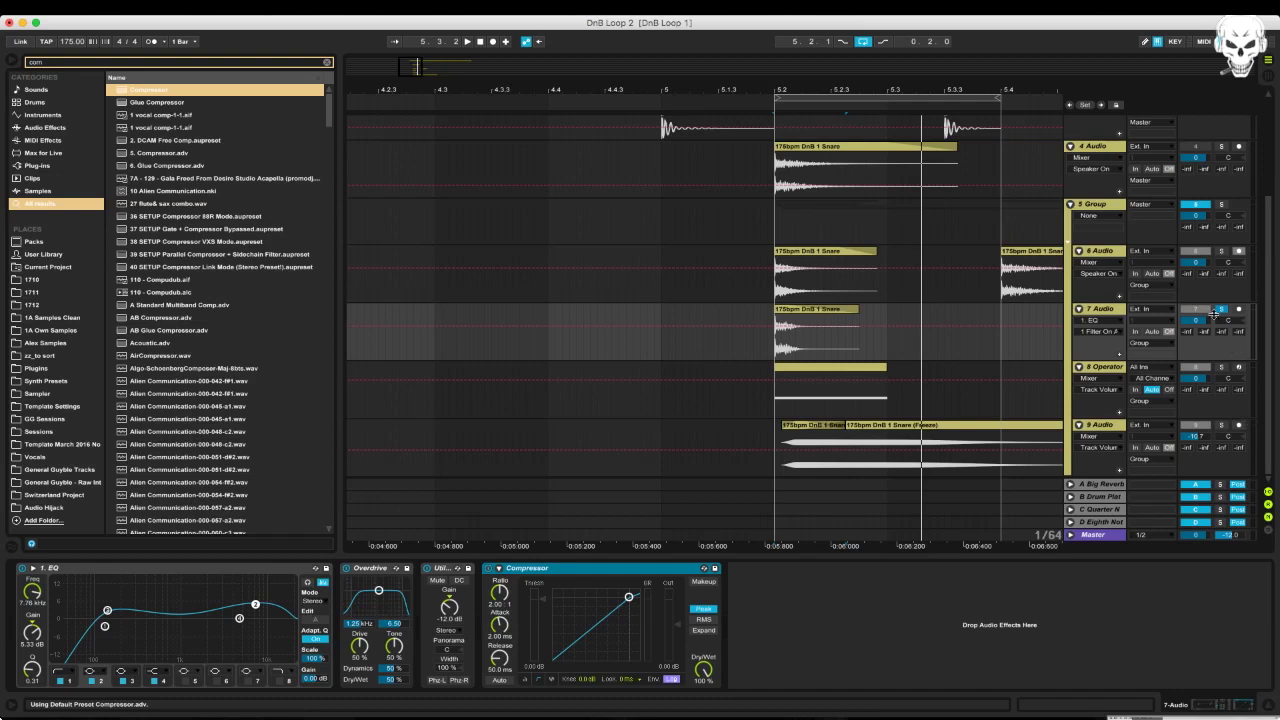
Audition the soloed 7 Audio layer with and without the 8 Operator layer
click(1220, 369)
key(space)
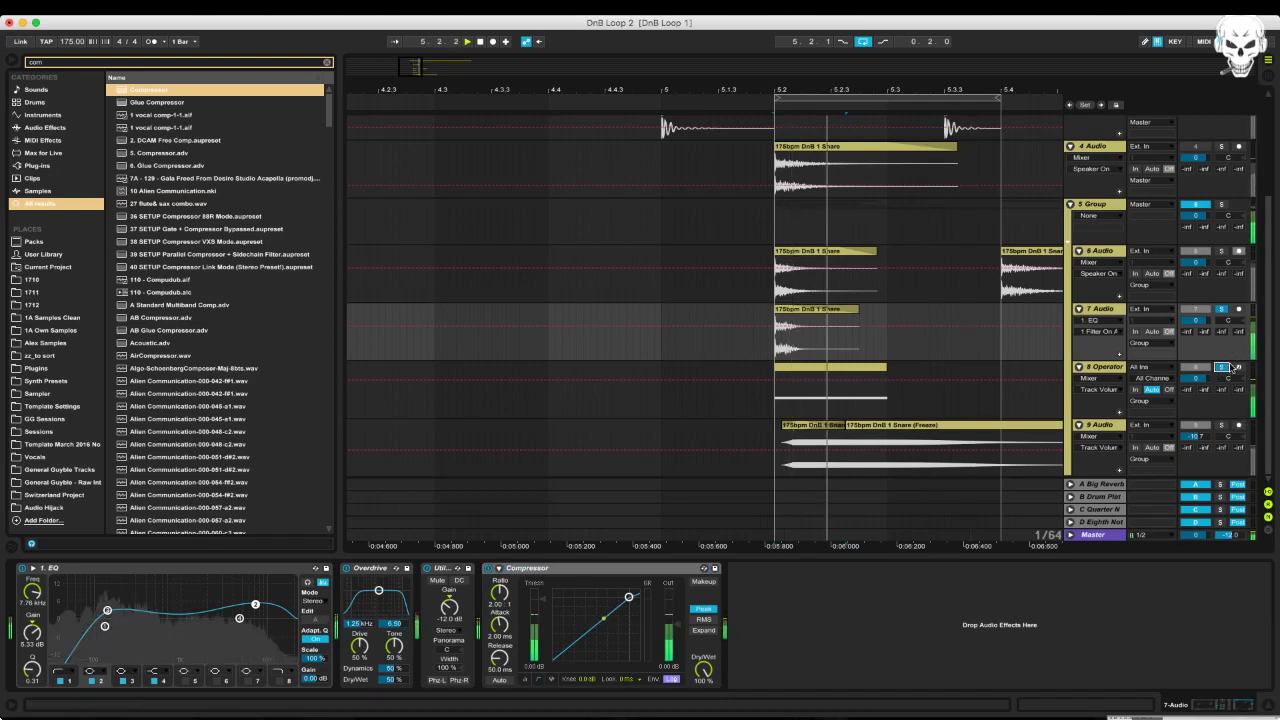
click(1220, 368)
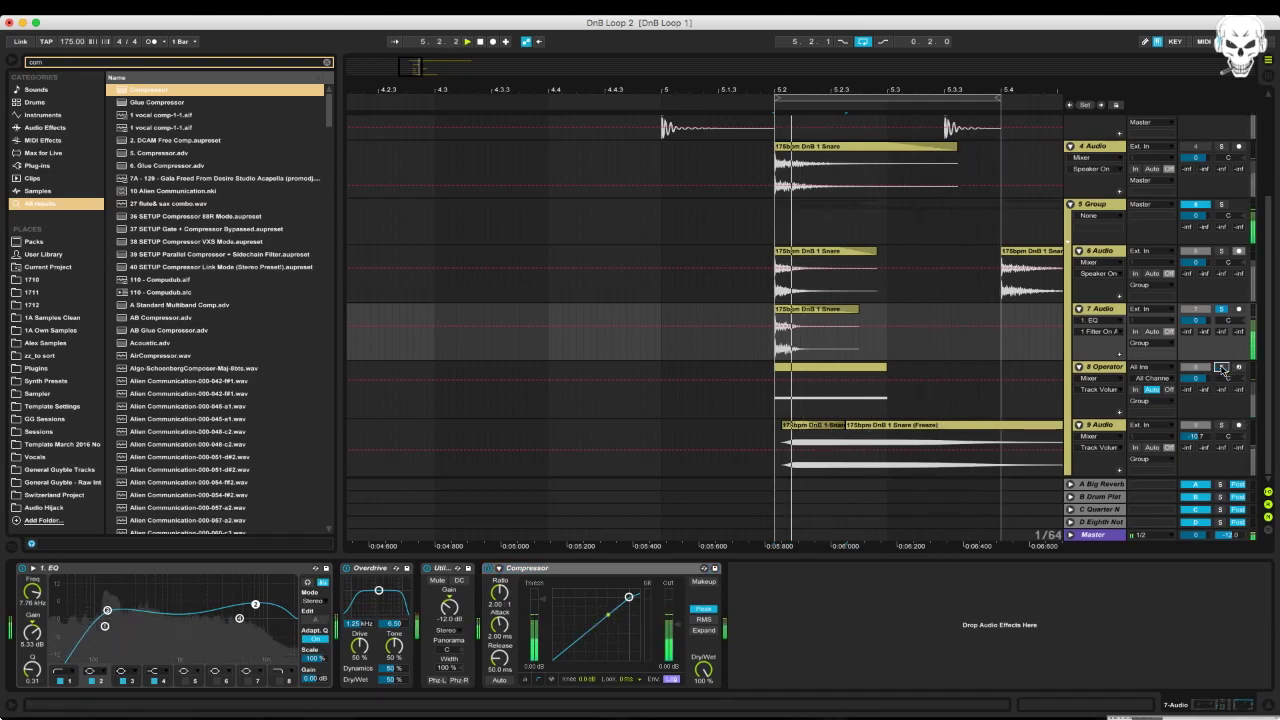
Set the Glue Clip Output on the 8 Operator track to -4.13 dB and solo that track
click(1036, 397)
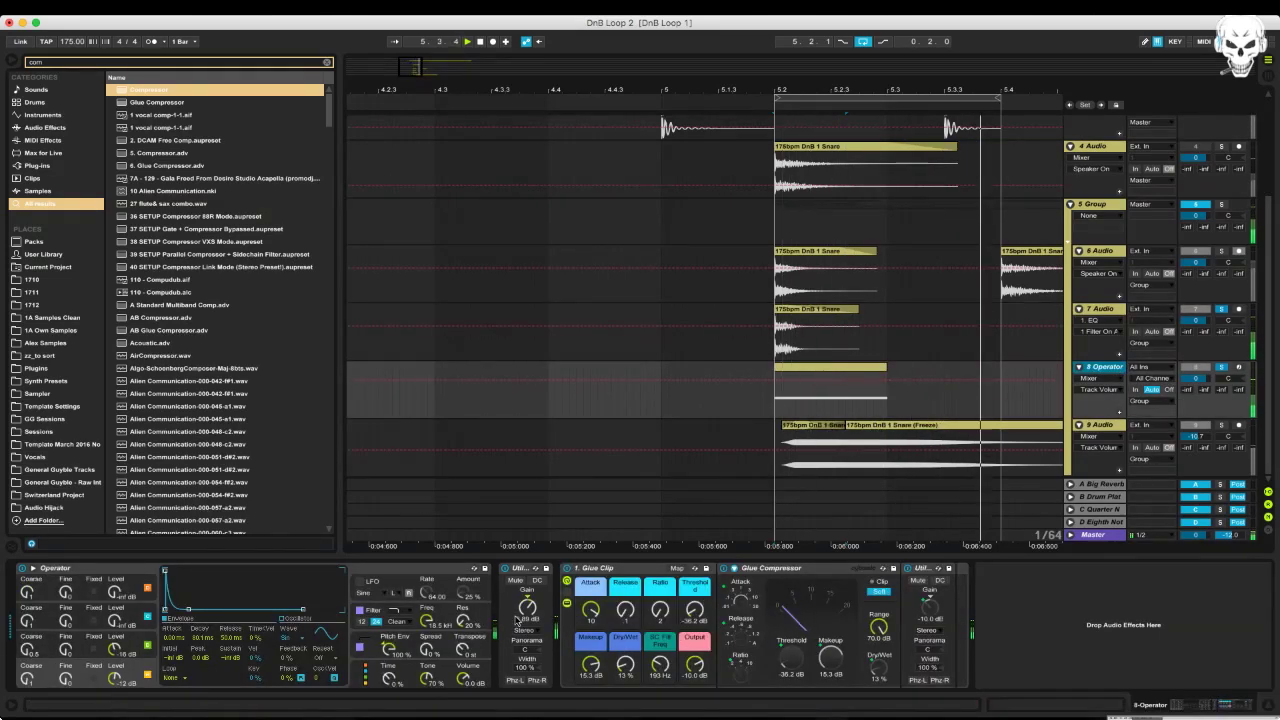
click(930, 607)
drag(694, 664, 694, 673)
key(Delete)
click(1221, 367)
Add the 1. EQ preset at the end of the 8 Operator effect chain
key(super+f)
text(eq)
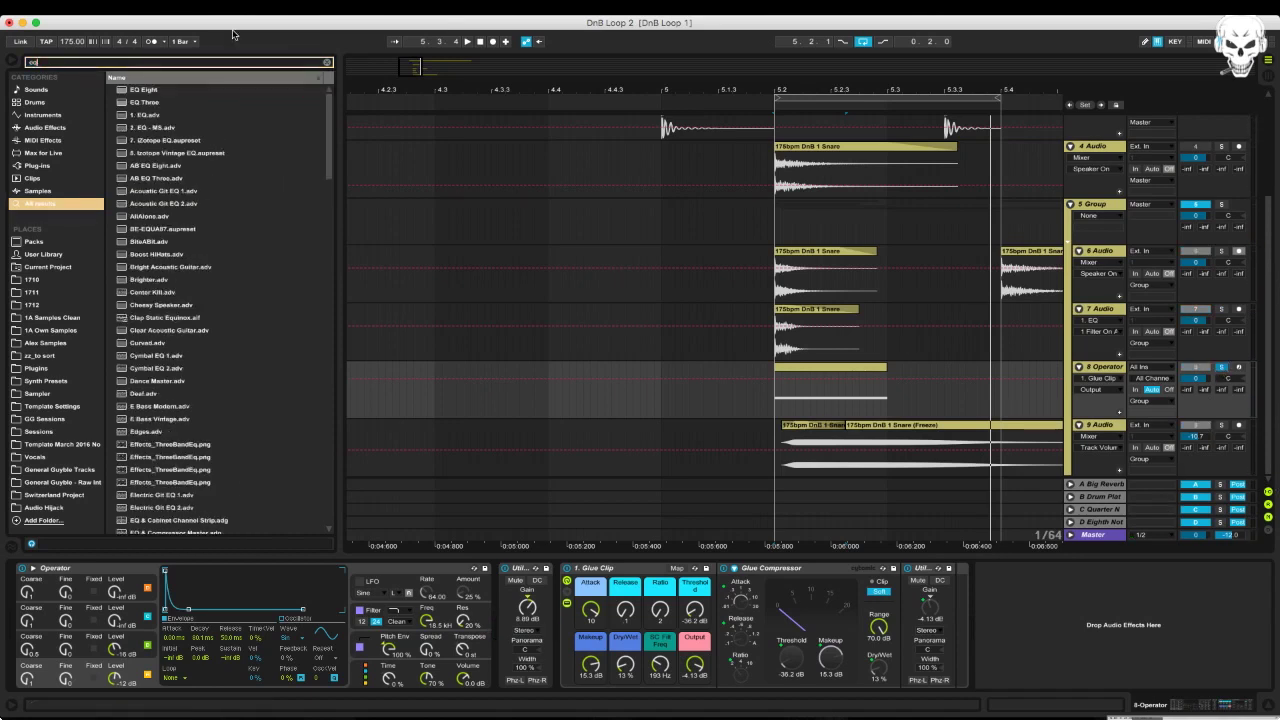
click(150, 116)
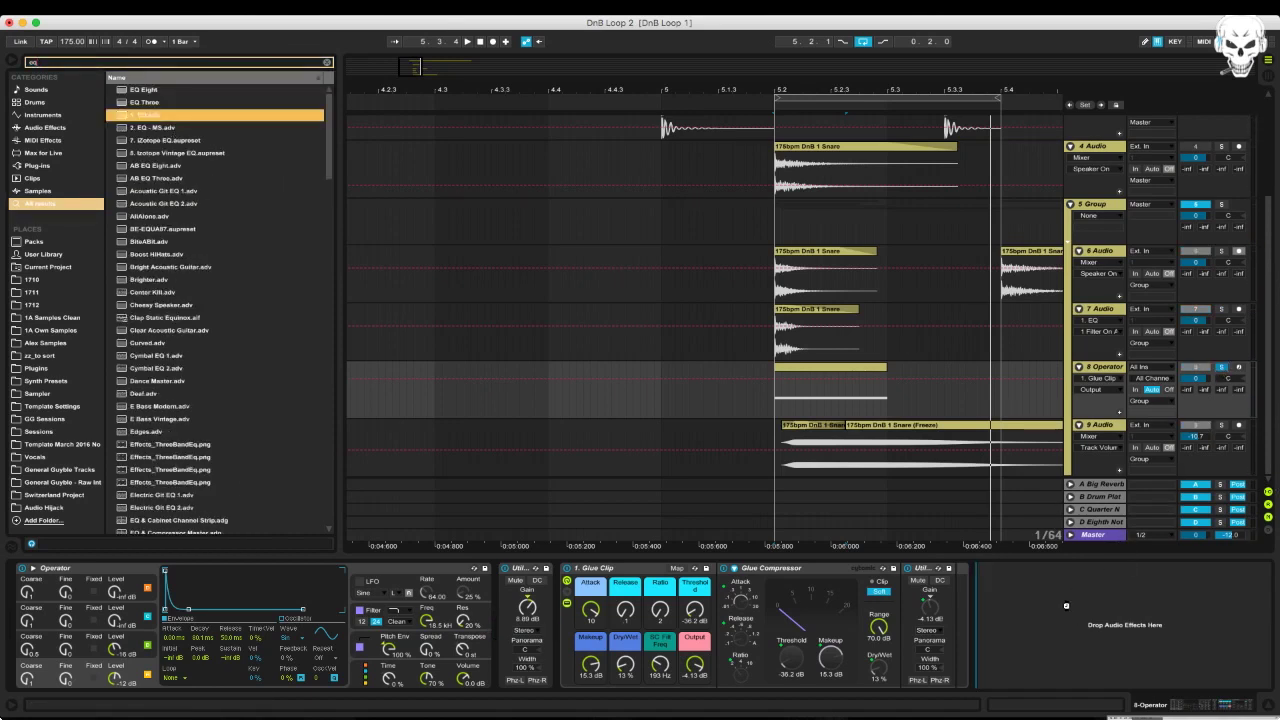
key(Return)
Enable the Operator EQ's low-cut band and set it to about 127 Hz with a resonance of 2.72
key(space)
click(994, 681)
drag(985, 628, 1048, 609)
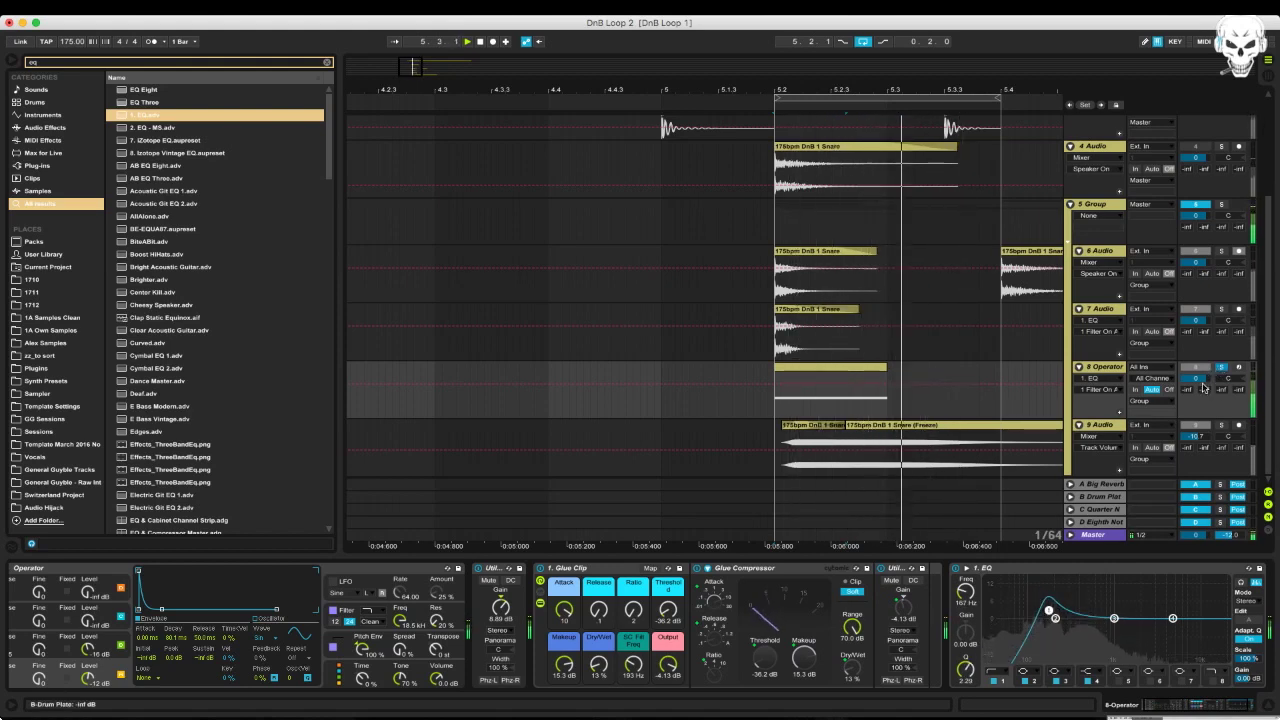
drag(1049, 609, 1038, 607)
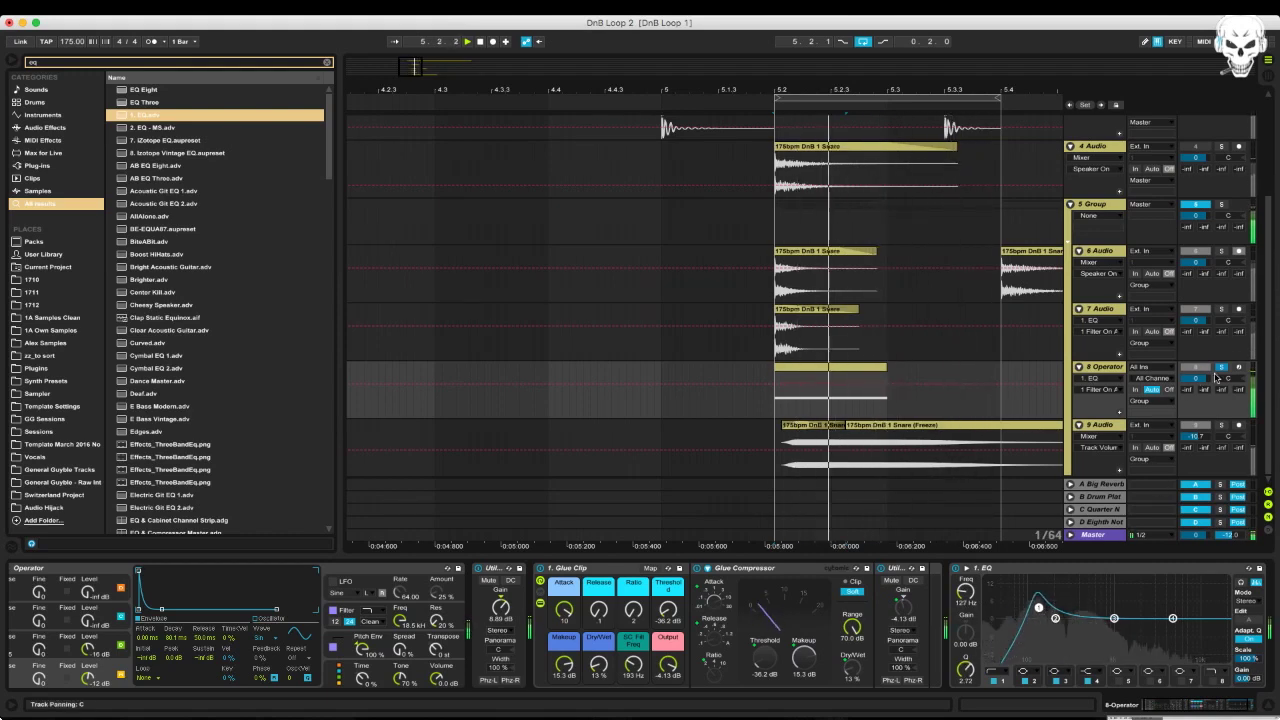
Clear the solo to hear all snare layers and invert both left and right phase in the Operator track's last Utility
click(1221, 310)
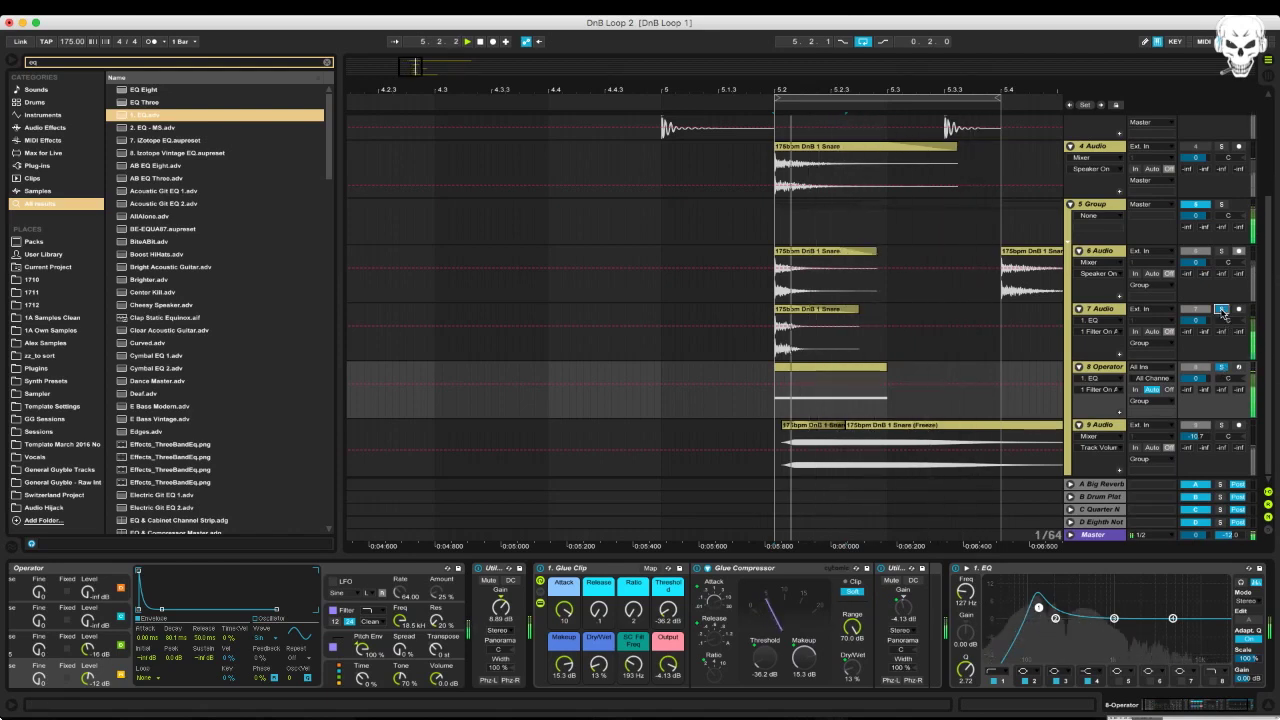
click(1221, 310)
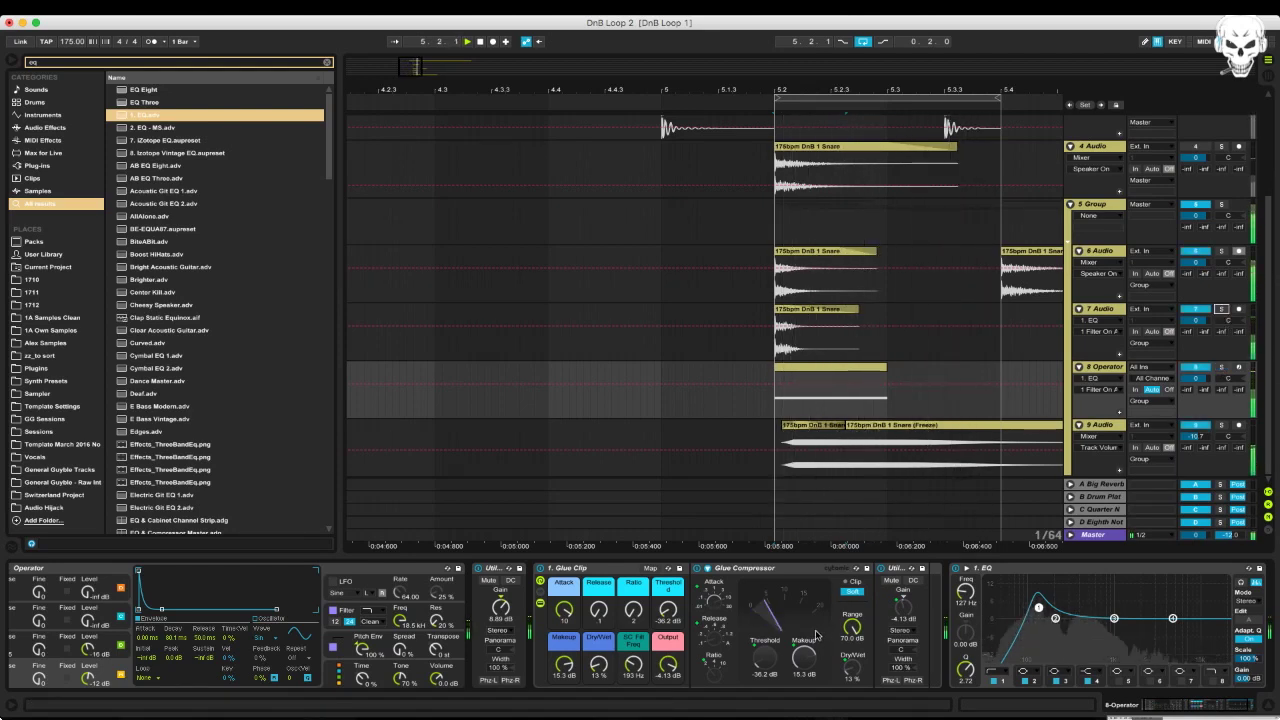
click(890, 680)
click(912, 680)
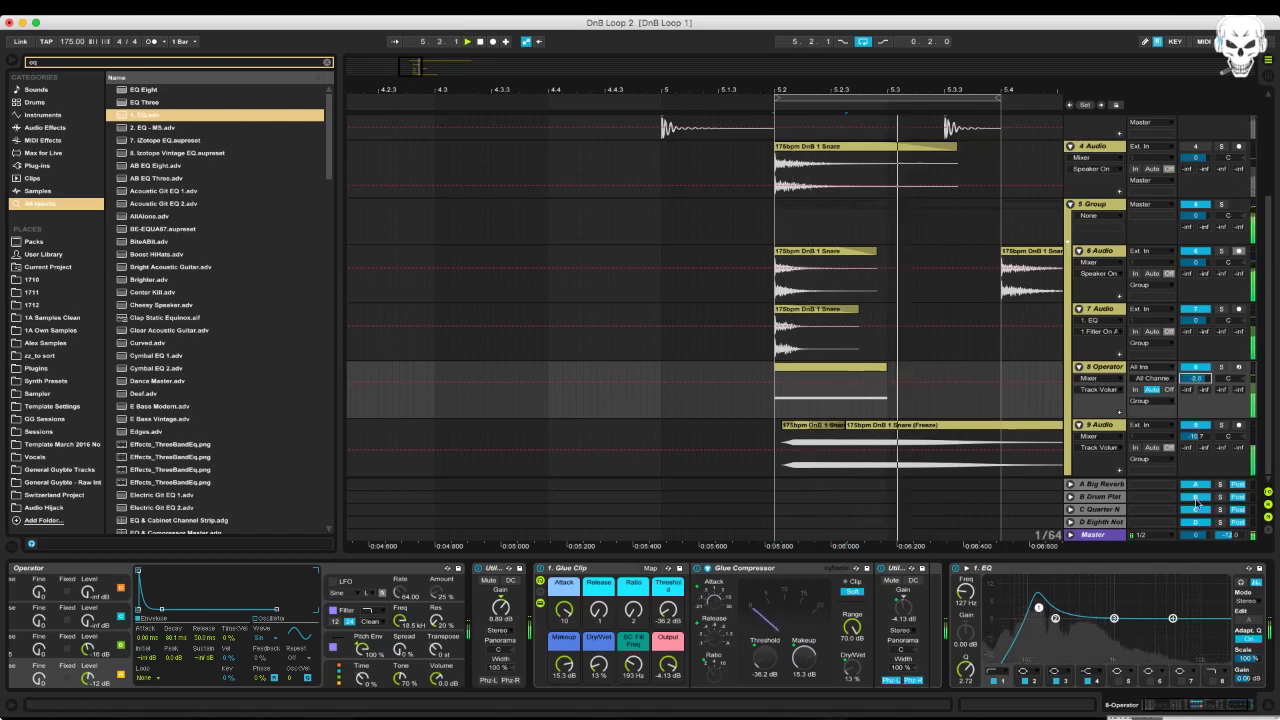
Solo the 8 Operator track, add Redux after its EQ and play the loop
click(1221, 368)
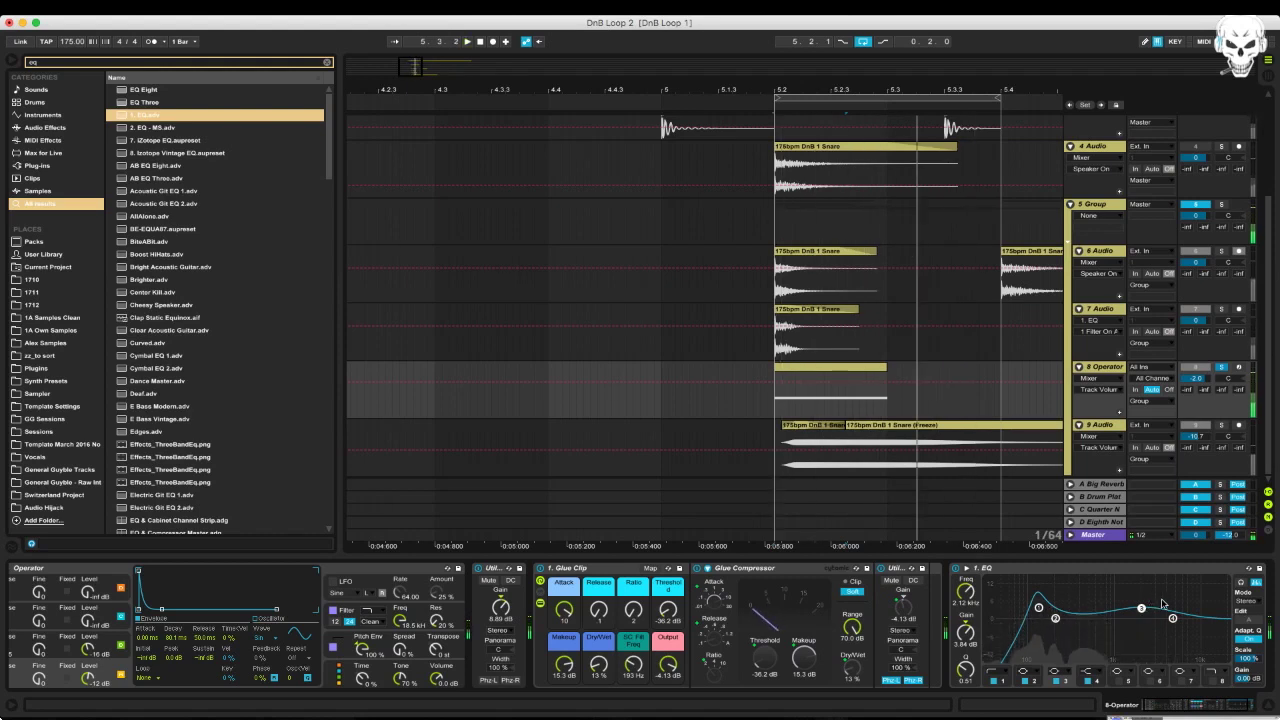
scroll(1160, 610, right, 3)
key(super+f)
text(redux)
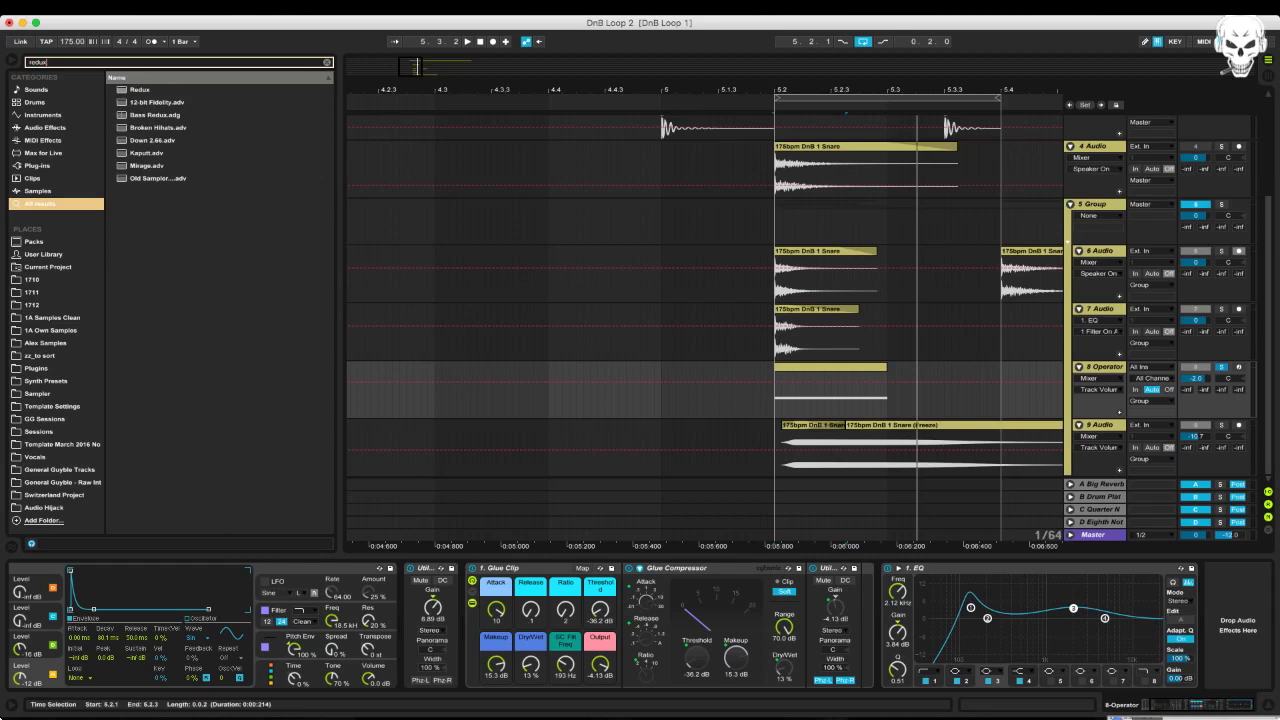
click(134, 91)
key(Return)
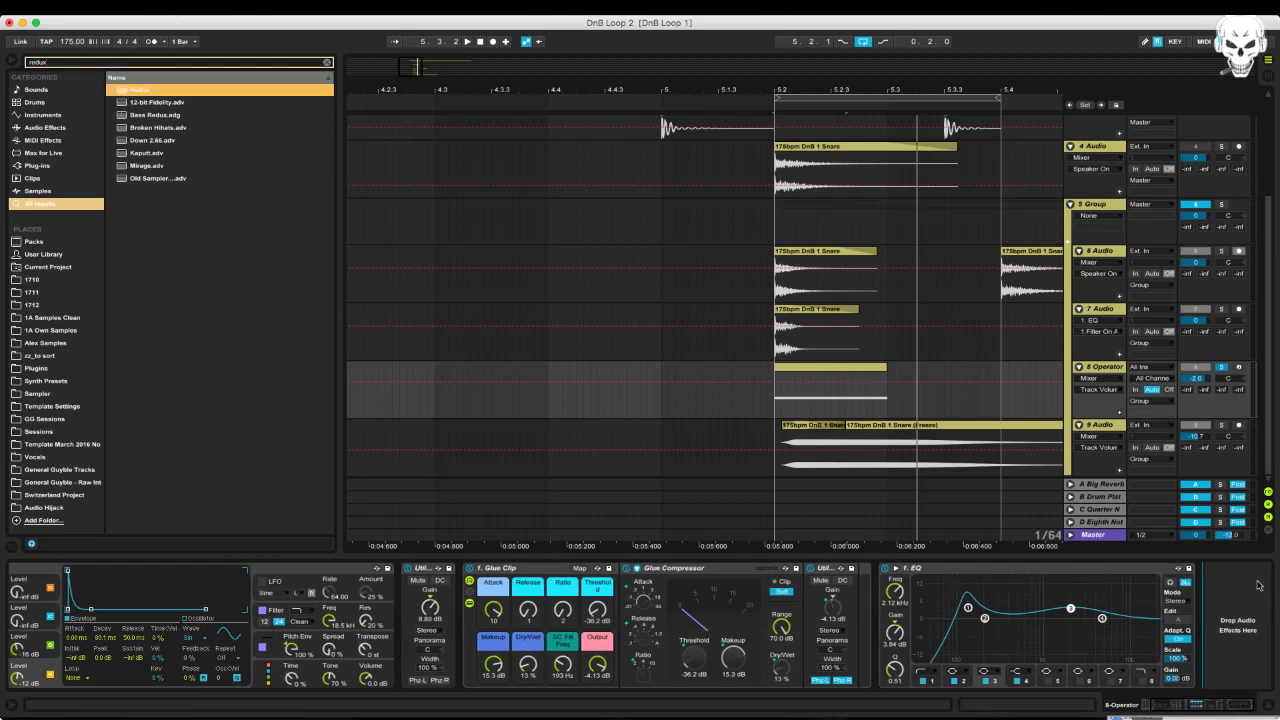
key(space)
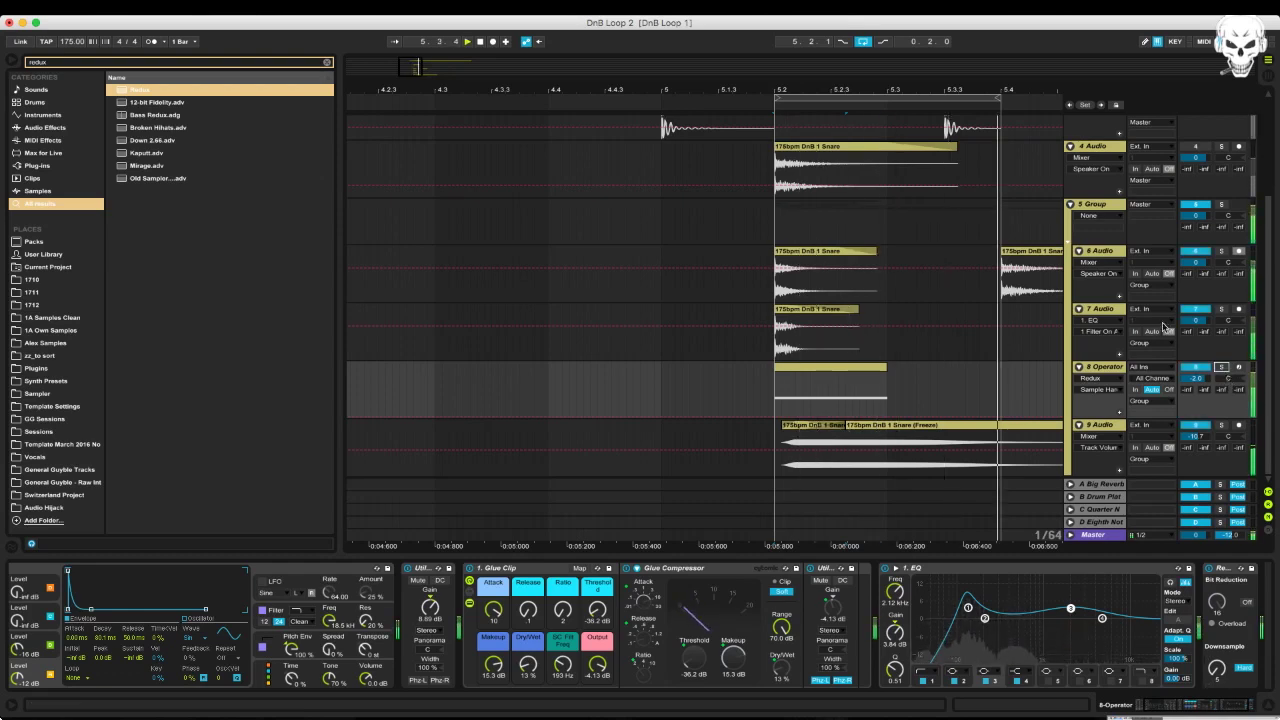
Compare the mix with the 8 Operator track off and on, and lower its track volume slightly
click(1197, 368)
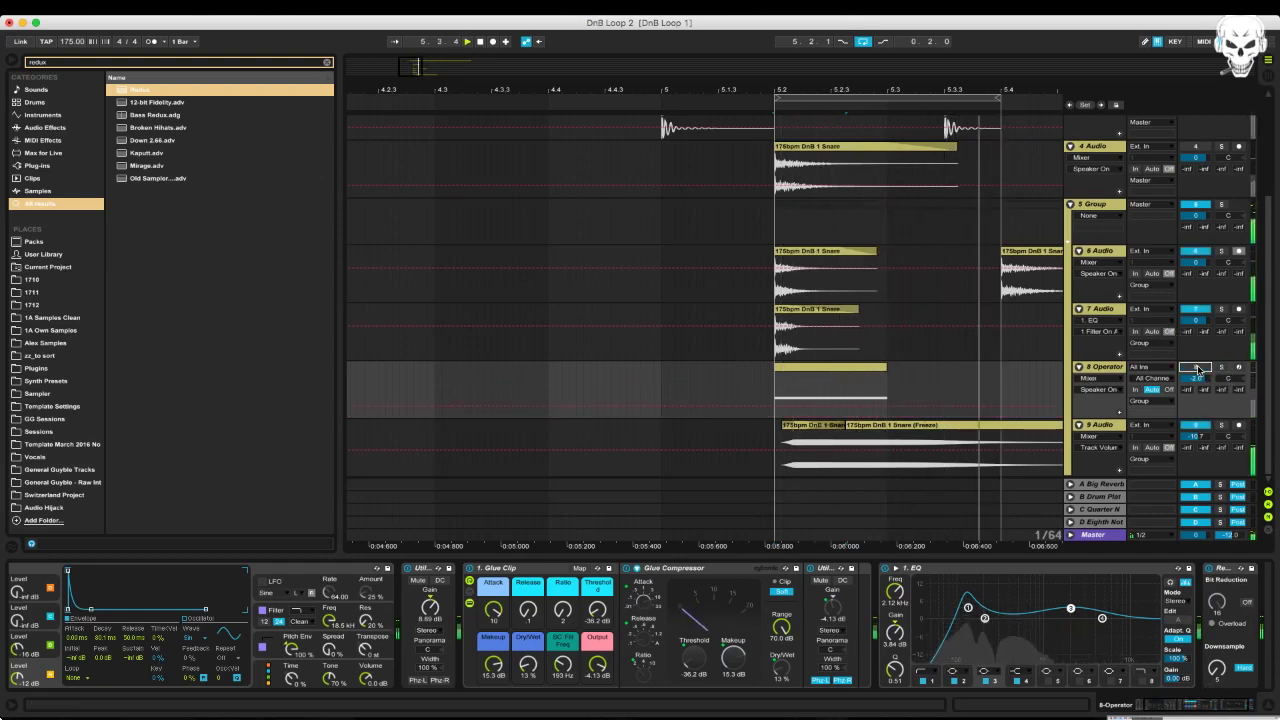
click(1196, 368)
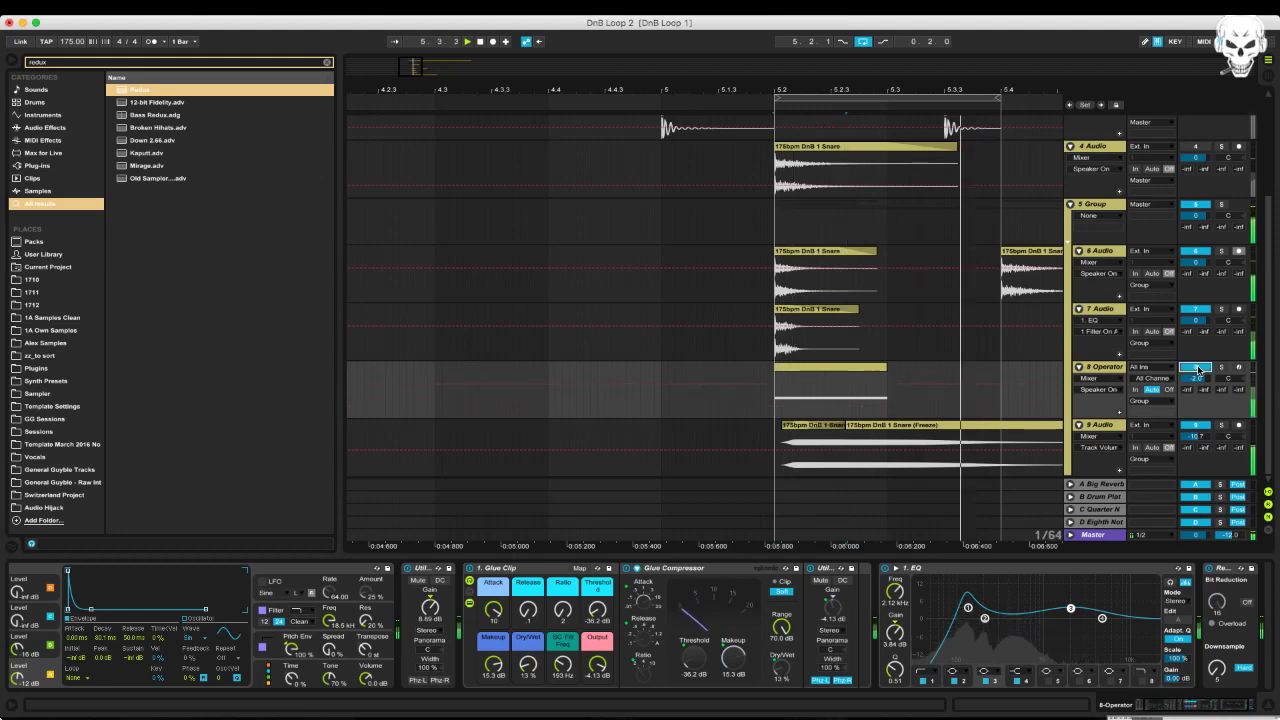
drag(1196, 378, 1196, 385)
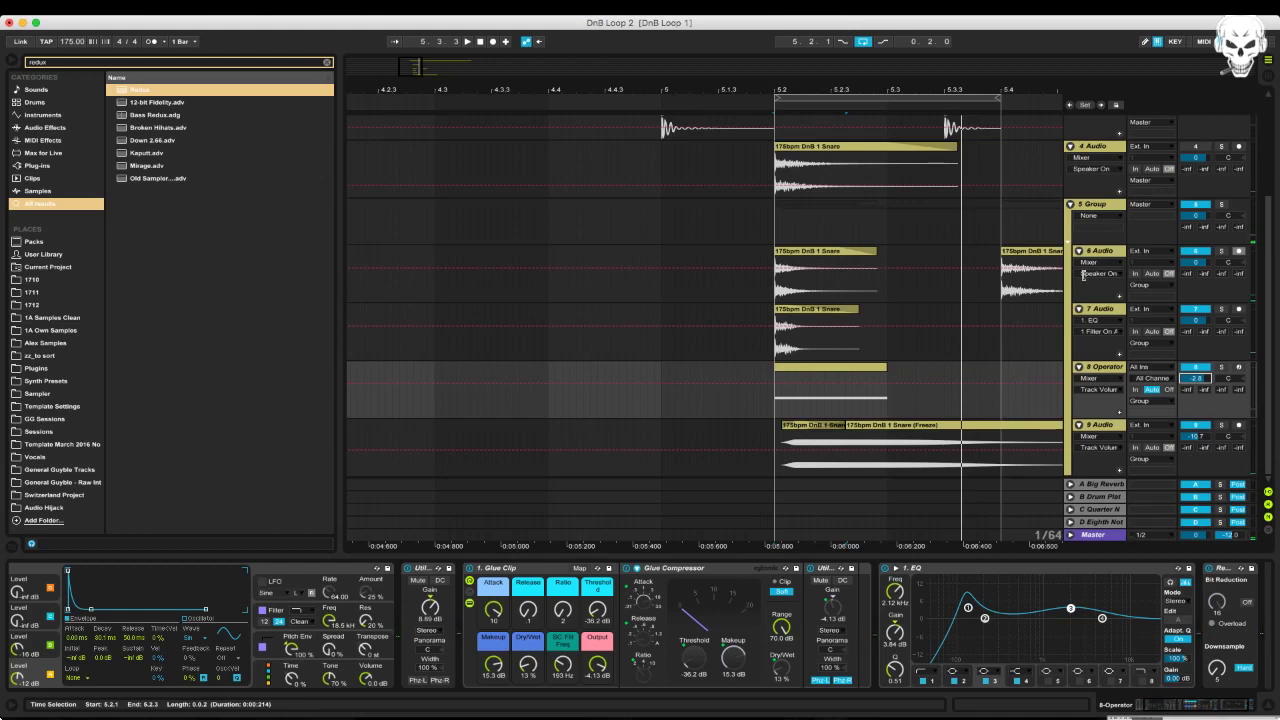
Add the Renaissance Axx compressor preset to the 5 Group track, open its window and play the loop
click(1120, 205)
scroll(978, 368, right, 2)
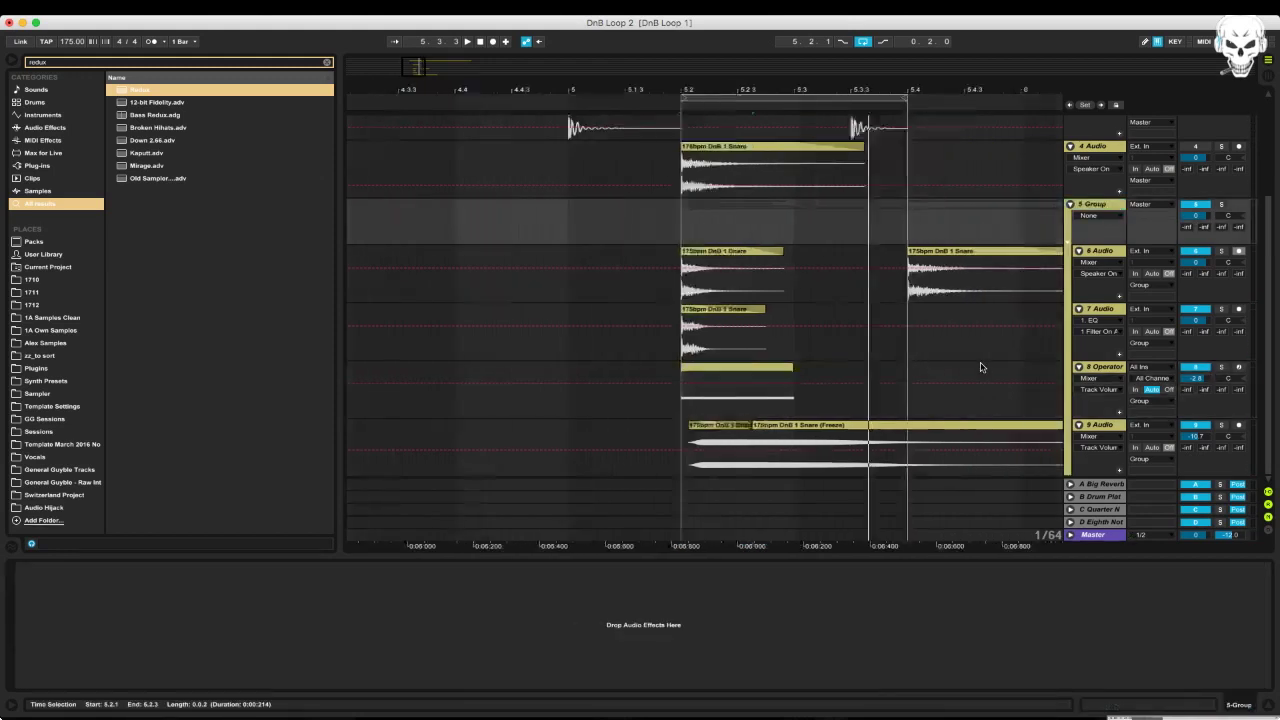
scroll(913, 374, left, 2)
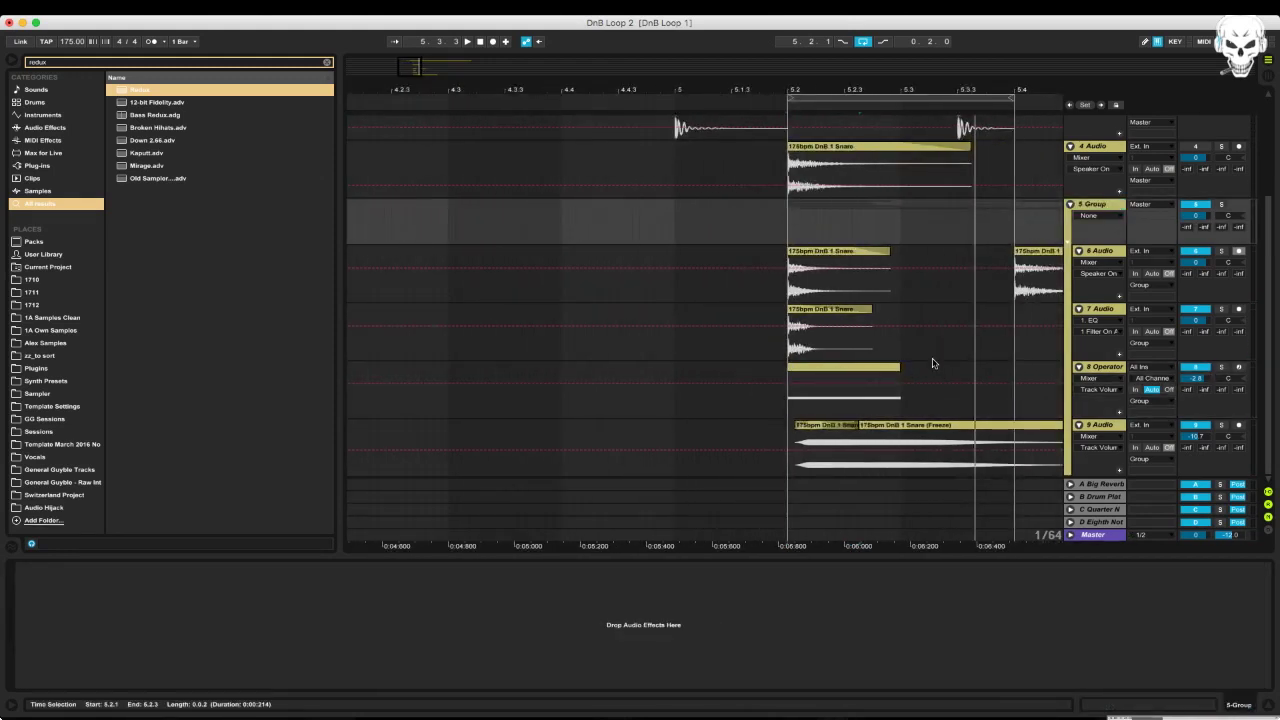
key(super+f)
text(rv)
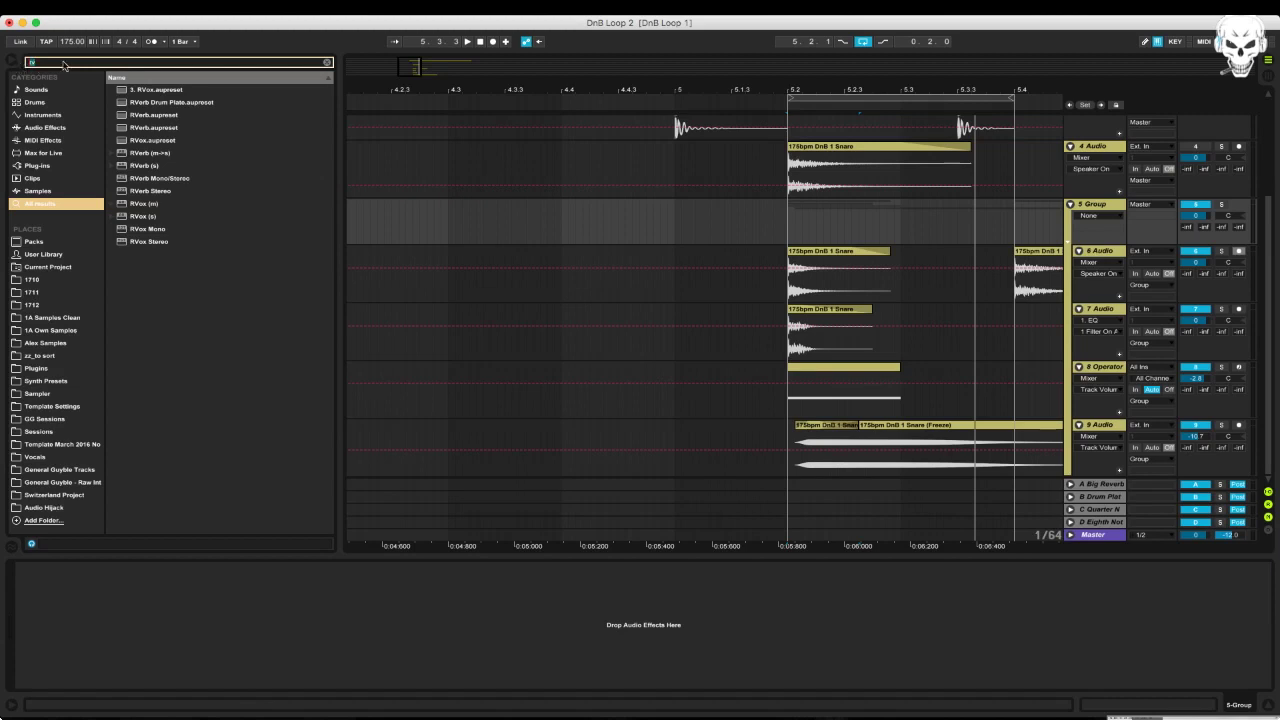
key(BackSpace)
text(rax)
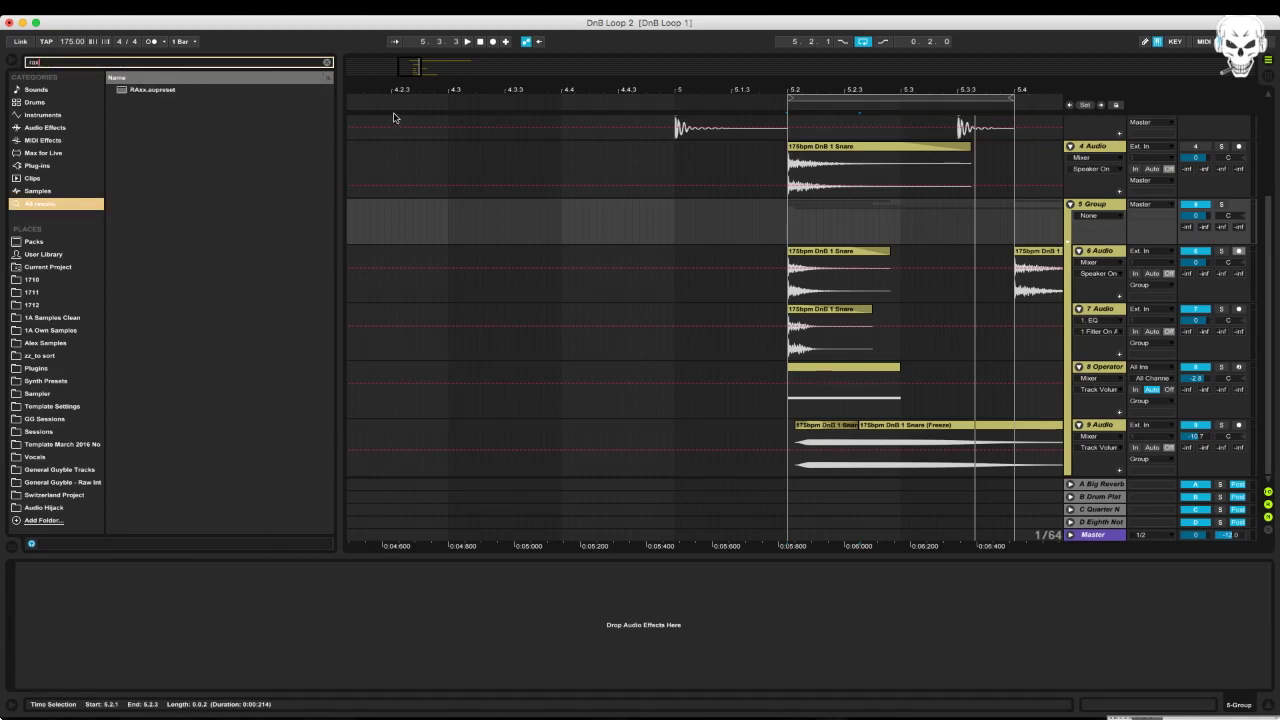
drag(143, 90, 828, 229)
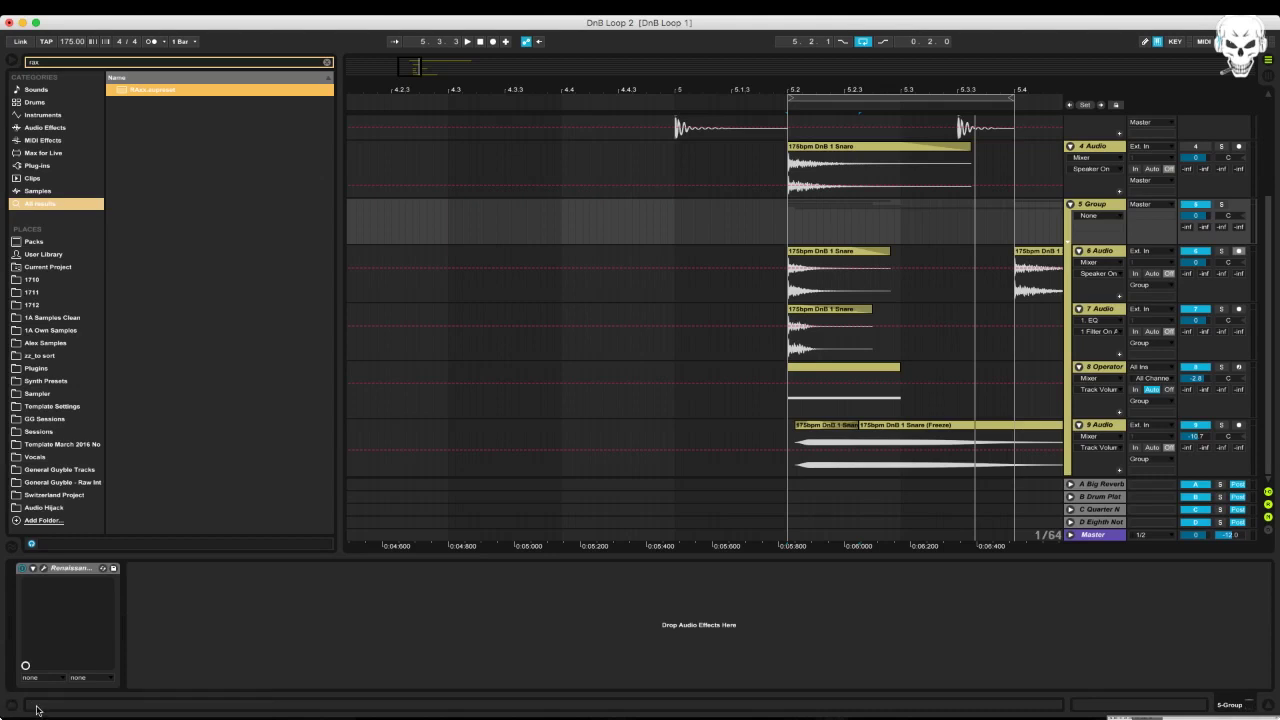
click(43, 568)
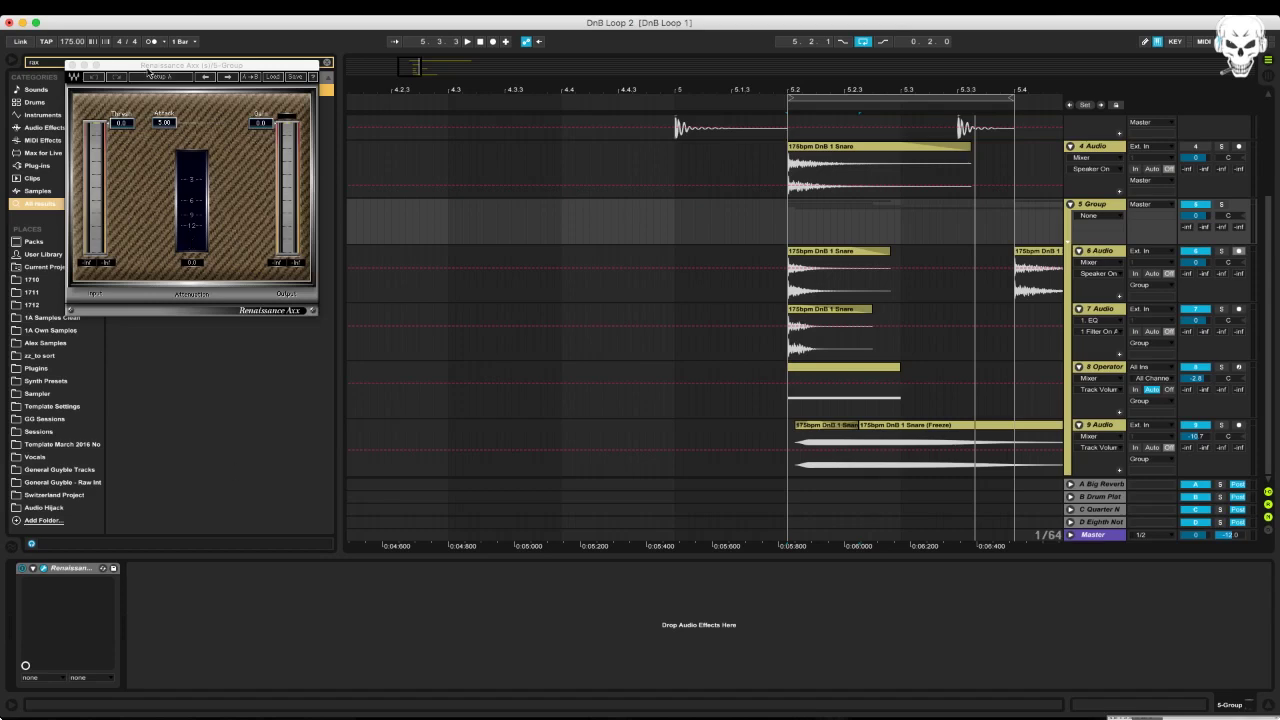
drag(152, 67, 470, 204)
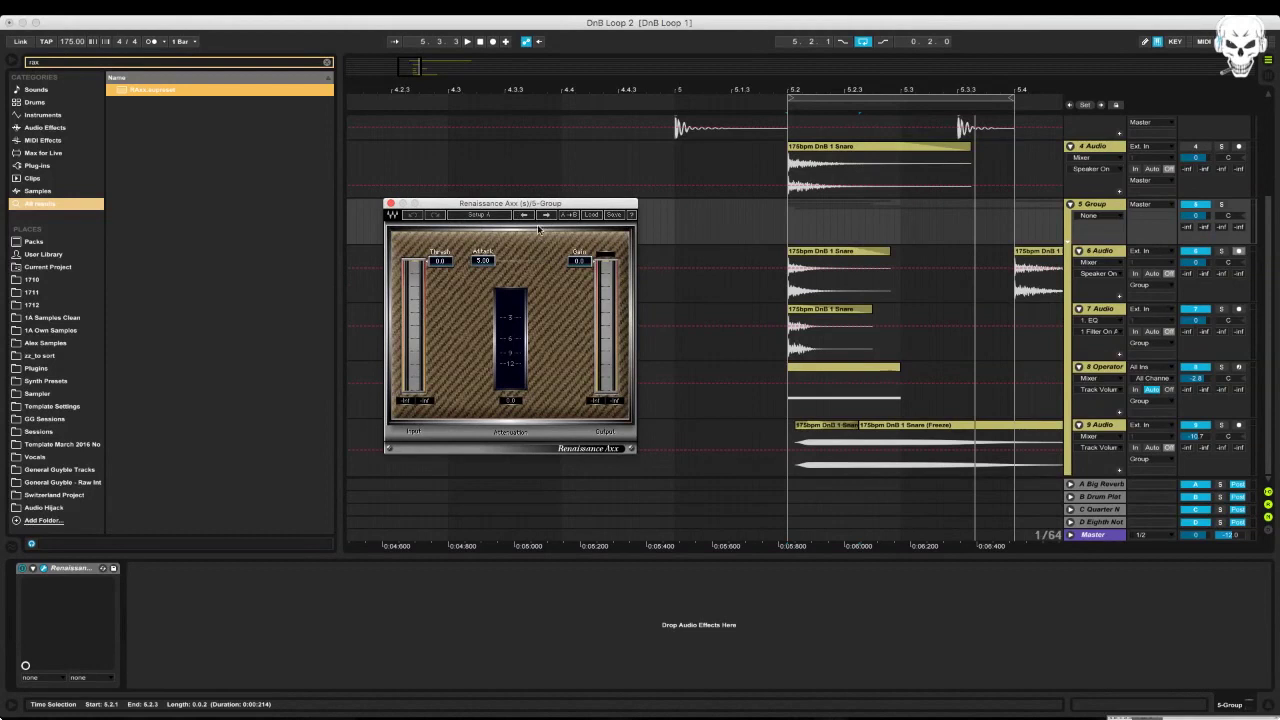
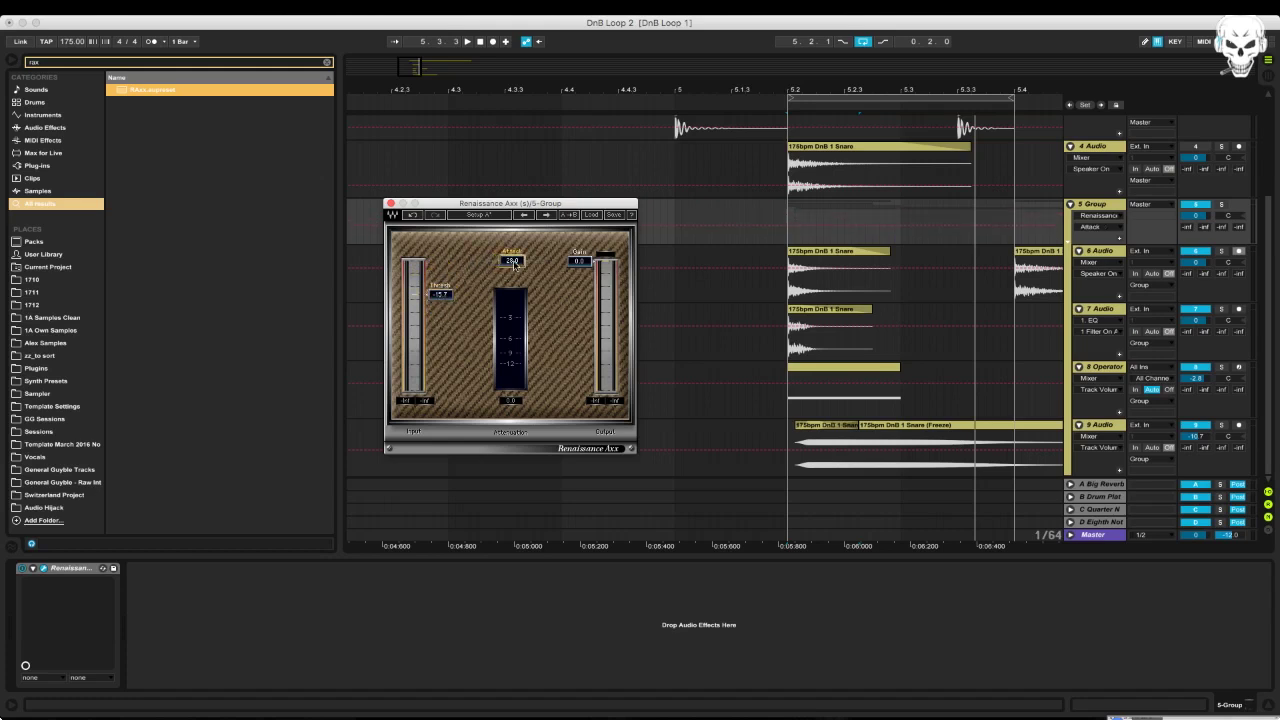
key(space)
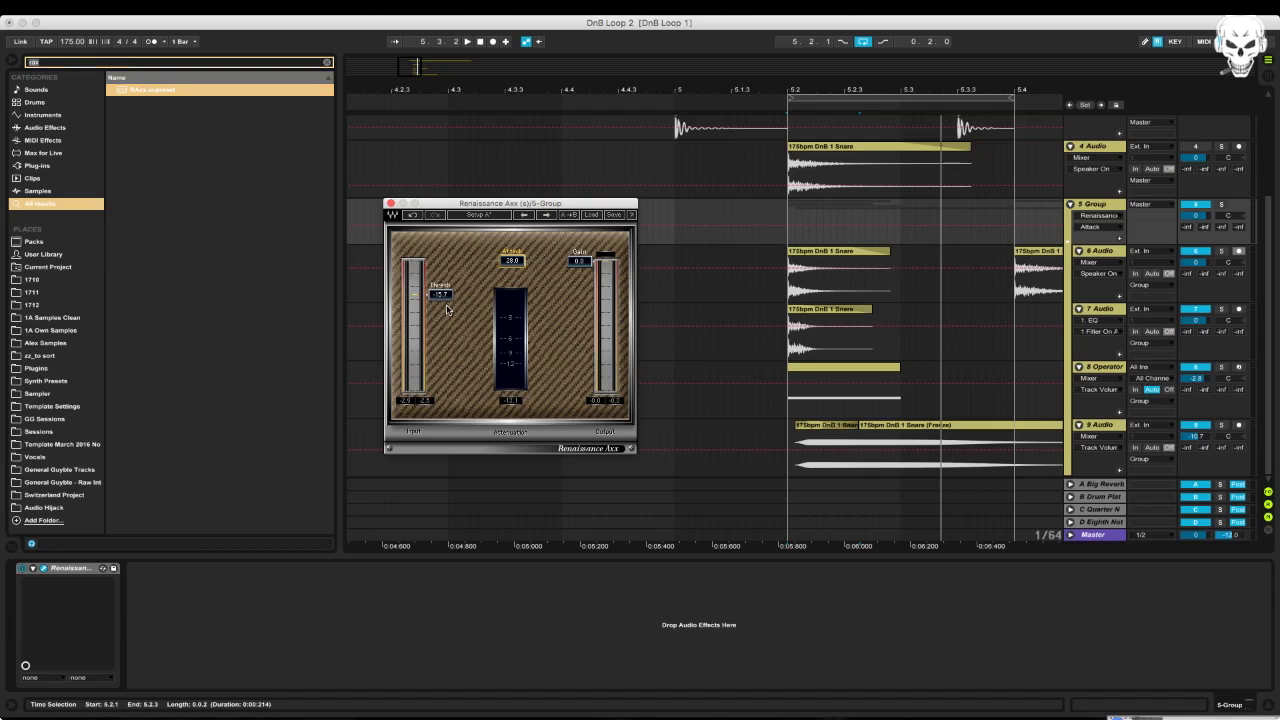
Add the iZotope Trash 2 preset after Renaissance Axx in the group's device chain and open its window
key(BackSpace)
key(BackSpace)
key(BackSpace)
text(tras)
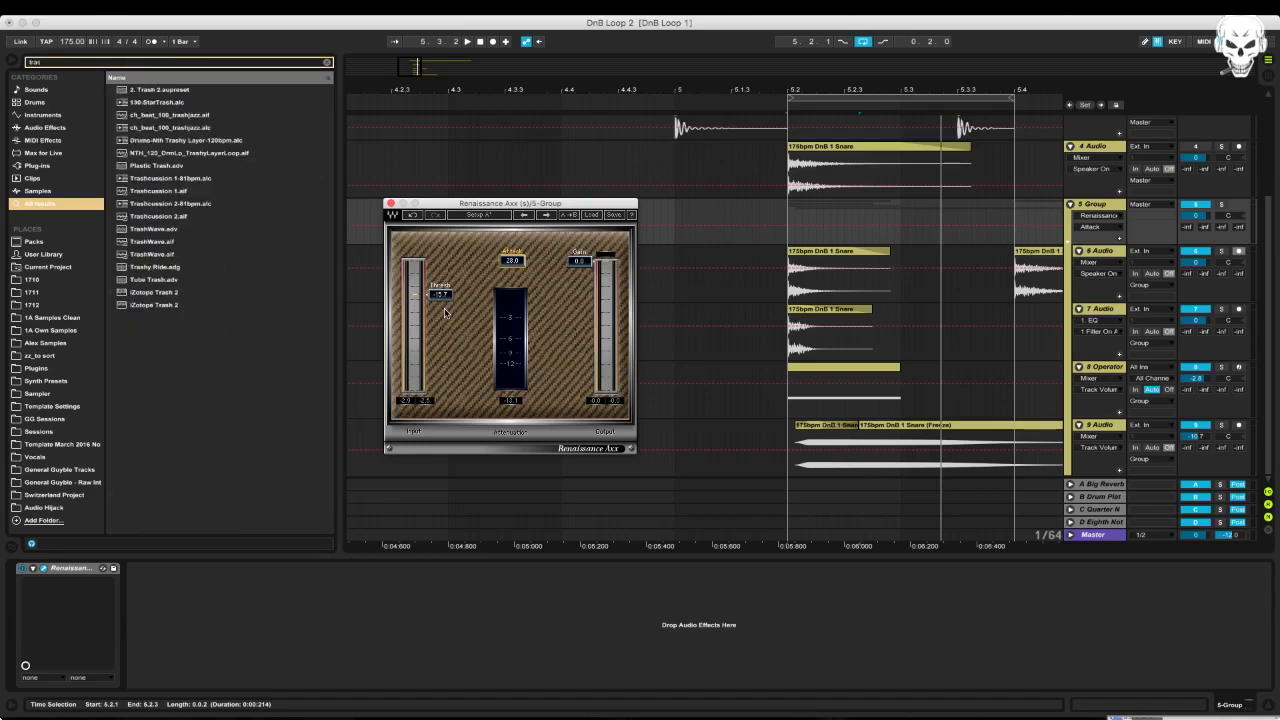
drag(135, 90, 255, 673)
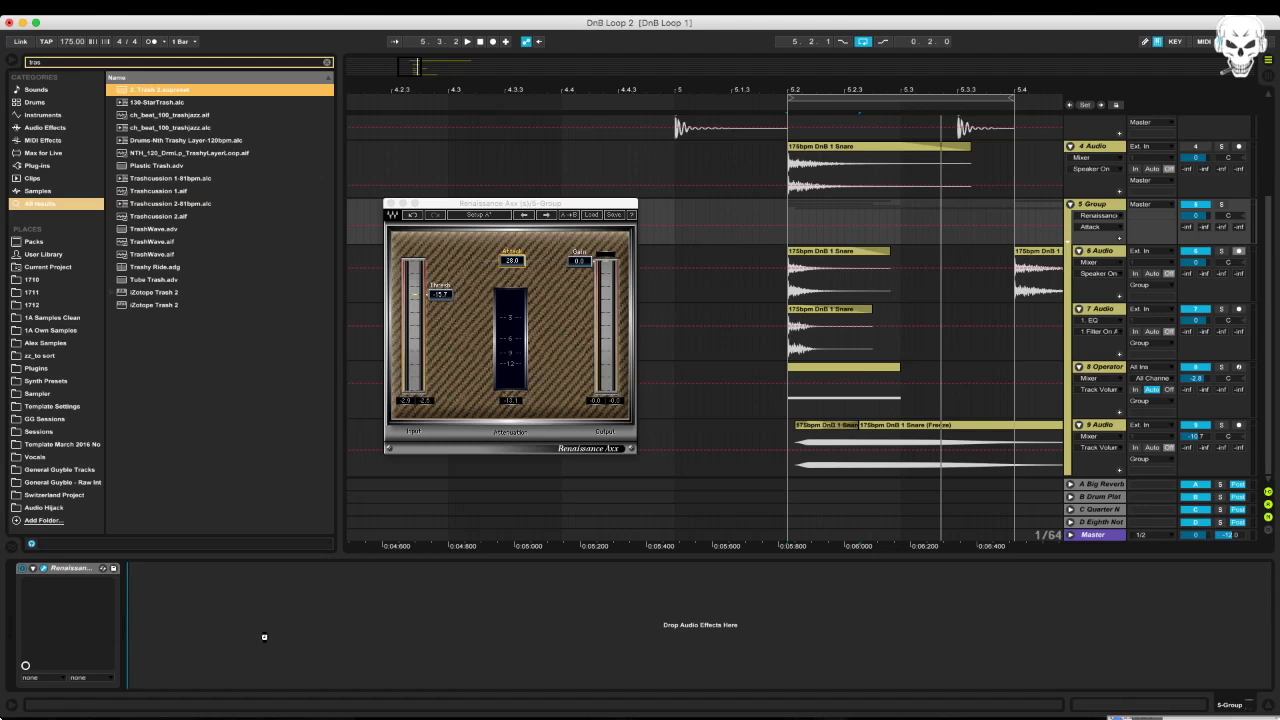
drag(266, 657, 266, 657)
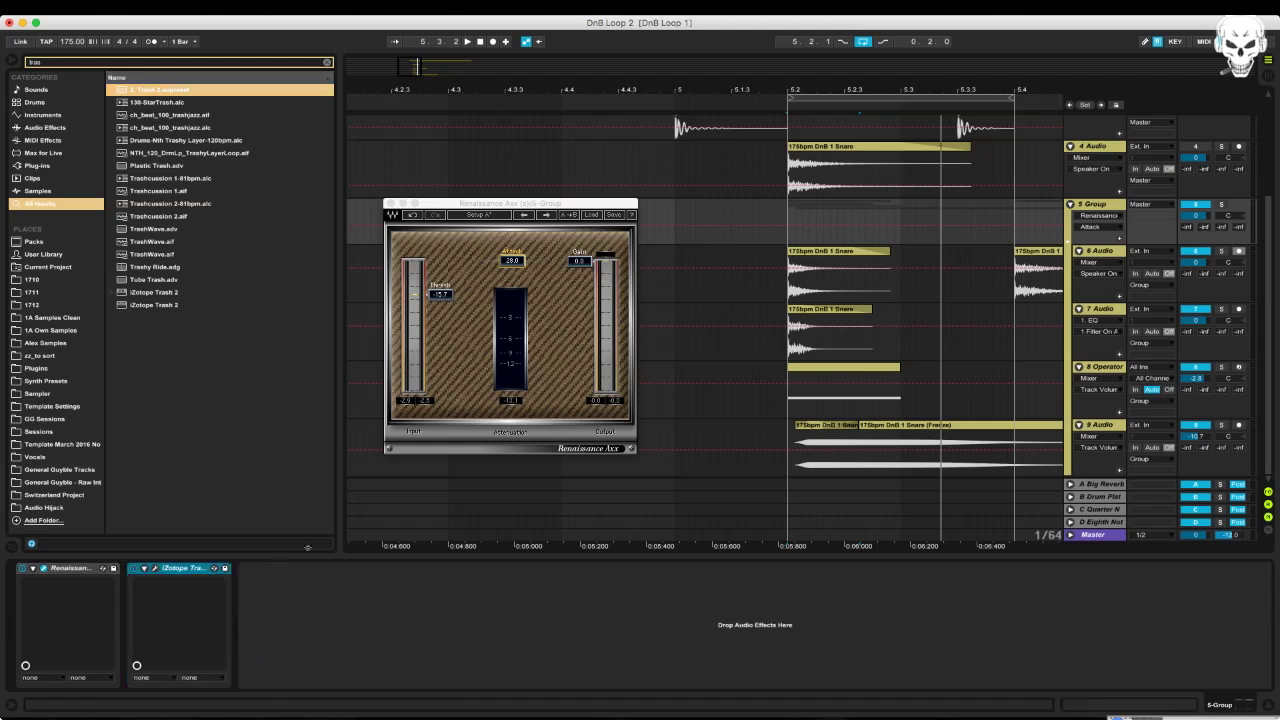
click(153, 568)
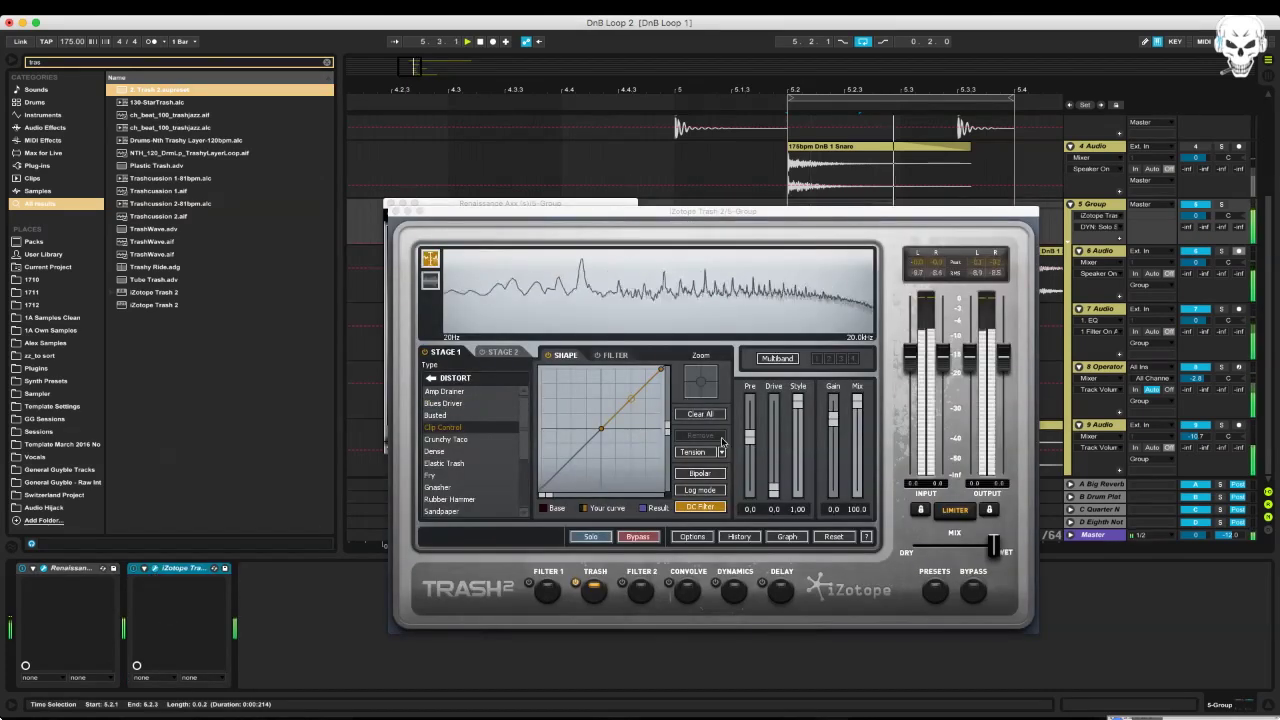
Set the Stage 1 distortion Drive in Trash 2 to 1.8 during playback, and close the plug-in window
drag(776, 483, 776, 476)
key(space)
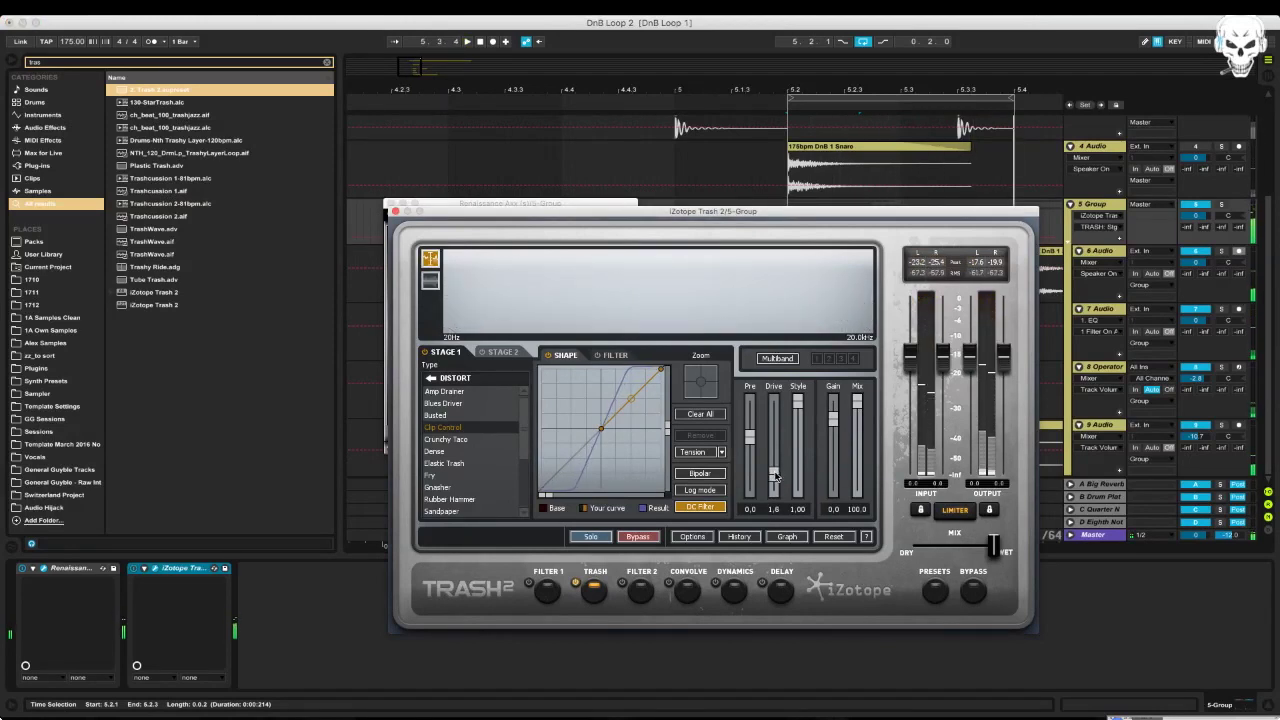
key(space)
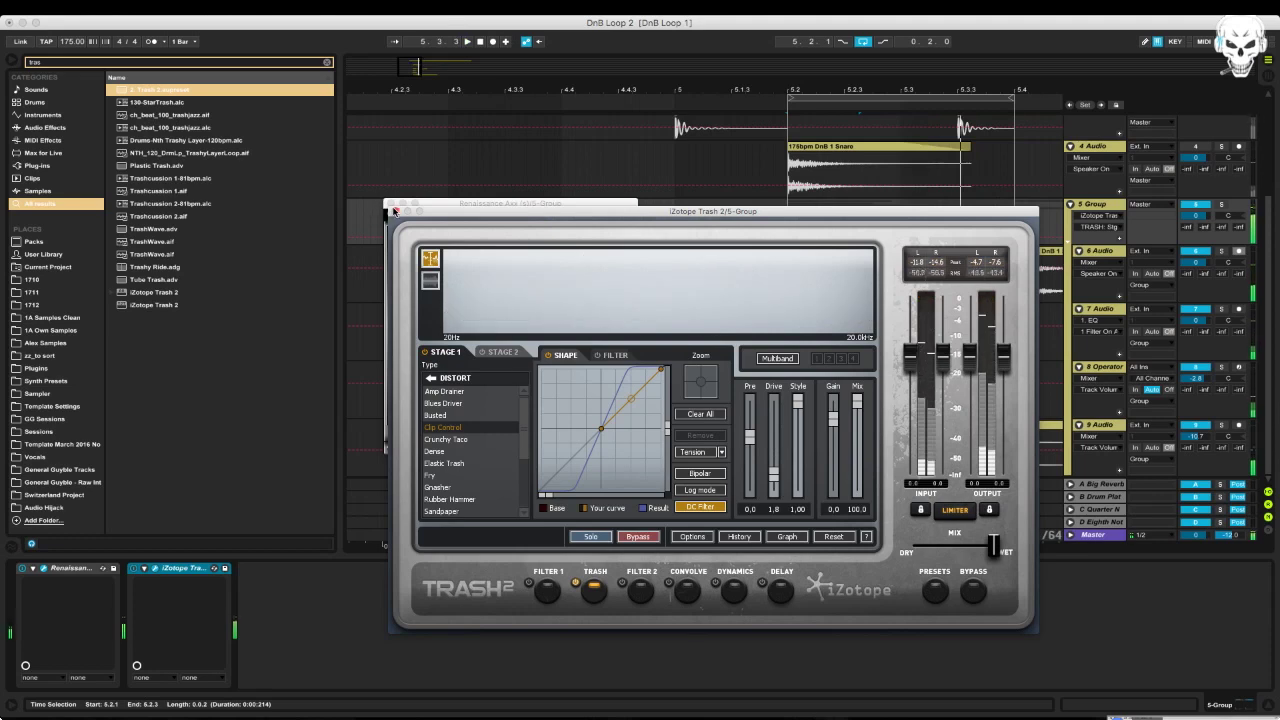
click(394, 212)
While the loop plays, set Renaissance Axx to a threshold of -21.5, an attack of 36.5 and a gain of -14.8
mouse_move(433, 296)
mouse_down()
mouse_move(438, 317)
mouse_move(438, 306)
mouse_up()
key(space)
key(space)
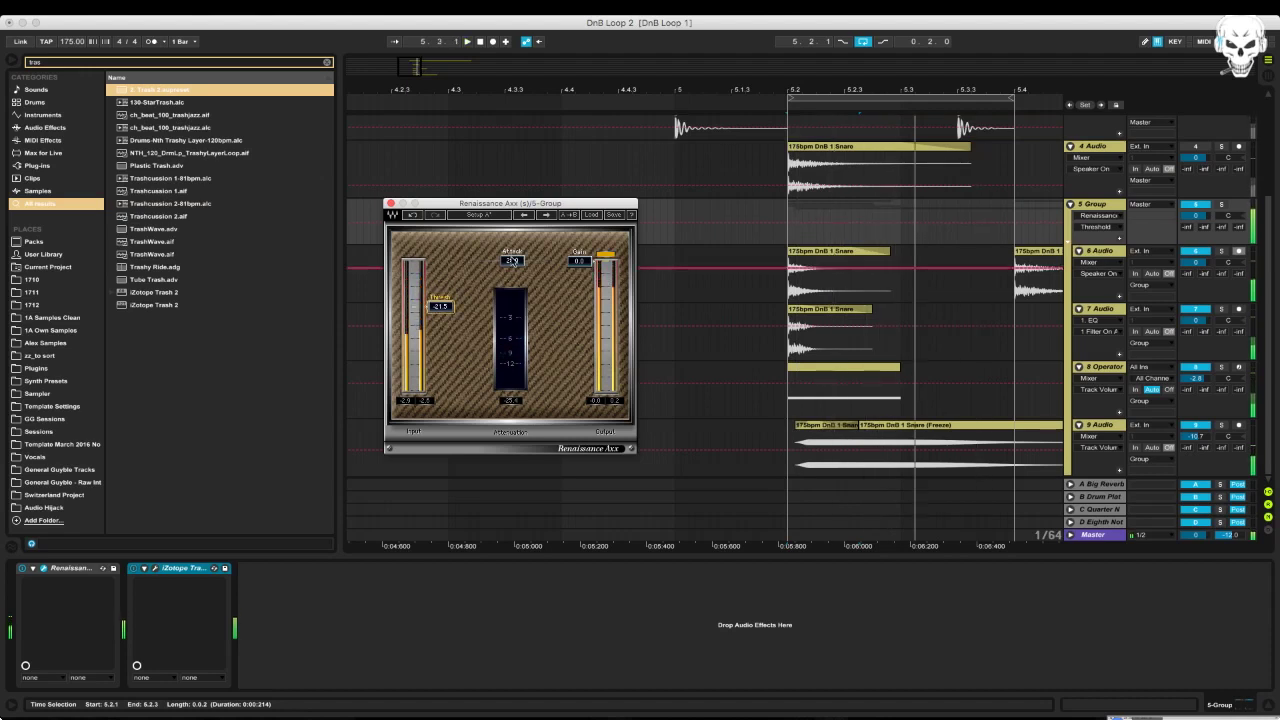
key(space)
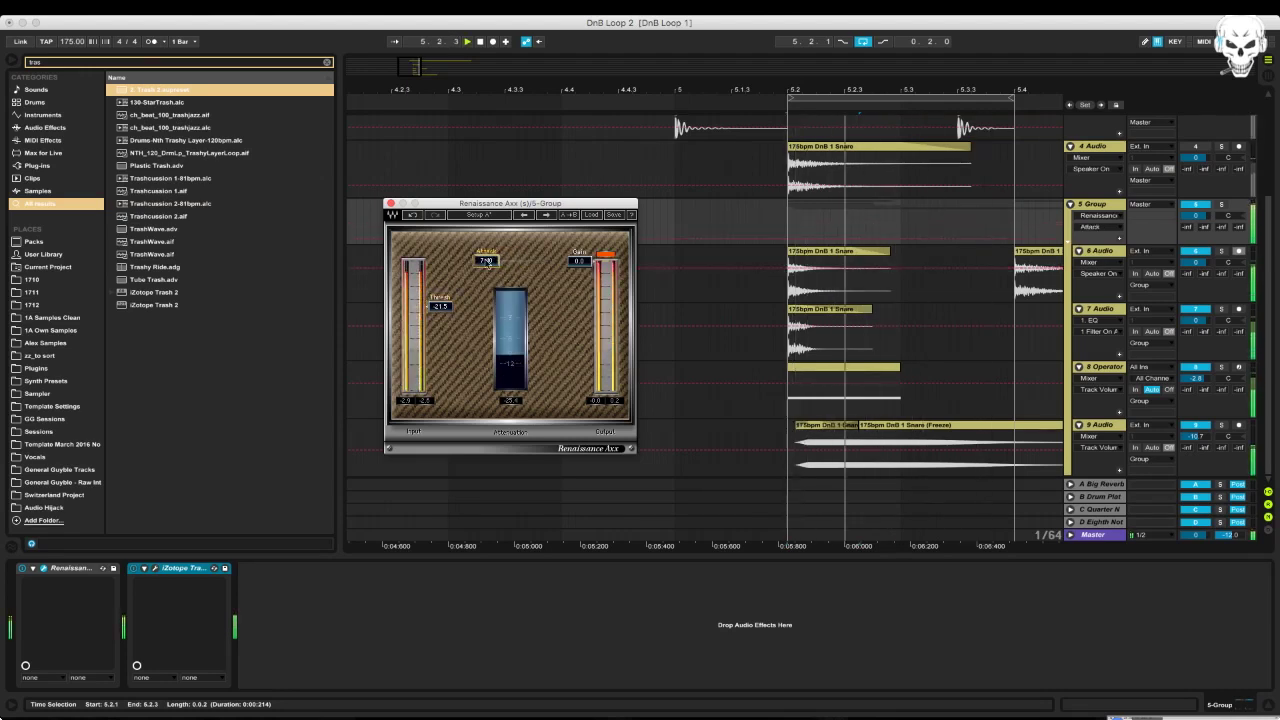
drag(487, 260, 523, 260)
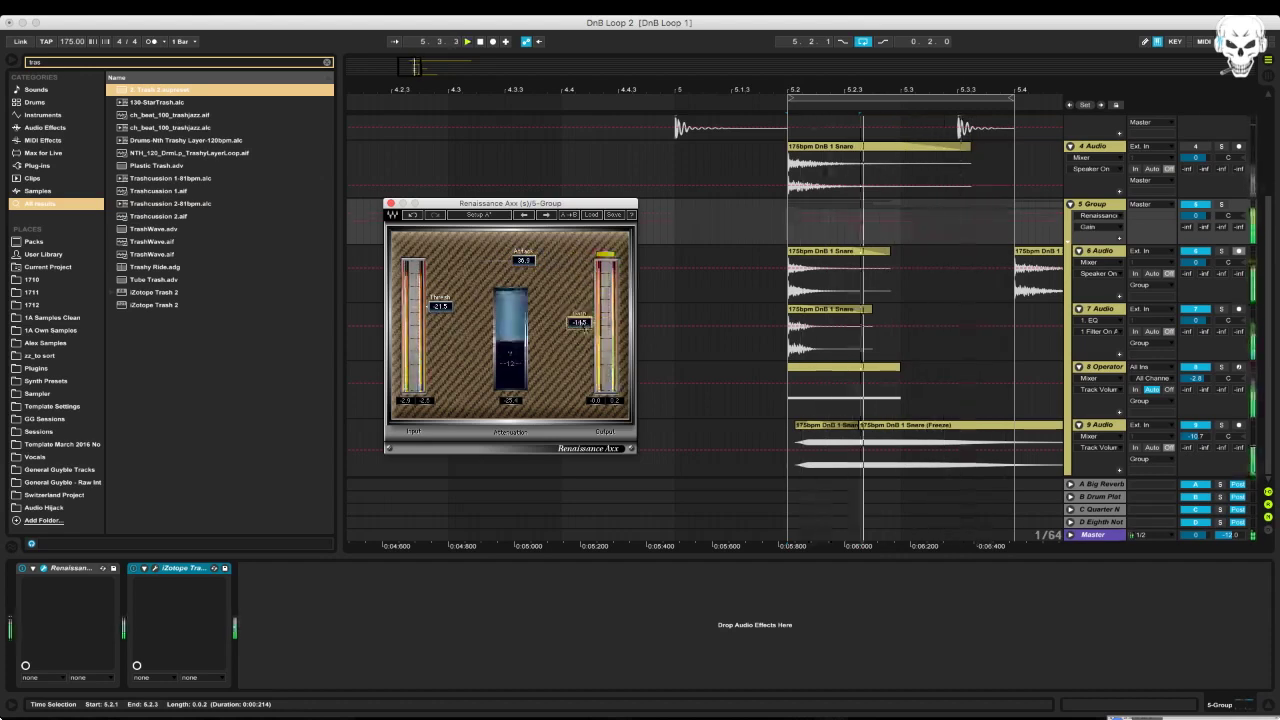
drag(579, 322, 579, 324)
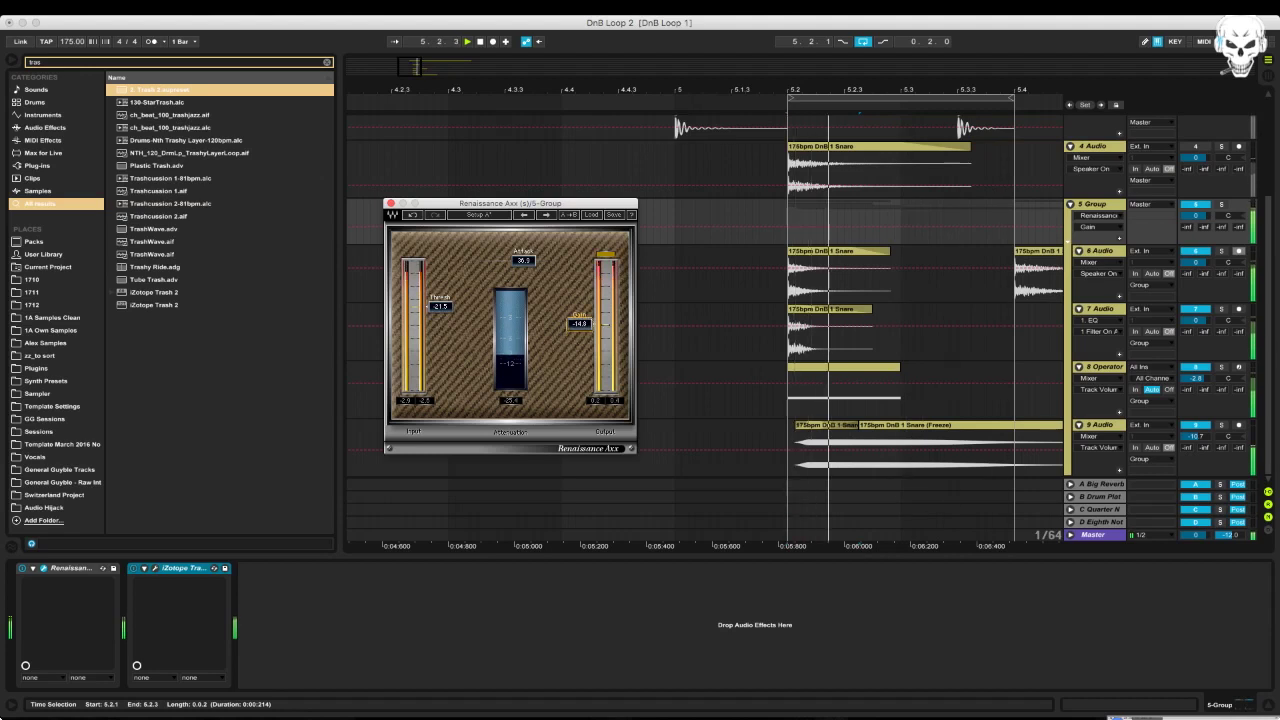
Readjust Renaissance Axx to a threshold of -13.2 and an attack of 31.2
mouse_move(440, 306)
mouse_down()
mouse_move(440, 291)
mouse_move(440, 329)
mouse_up()
mouse_move(521, 252)
mouse_down()
mouse_move(476, 252)
mouse_move(540, 252)
mouse_move(516, 252)
mouse_up()
drag(440, 329, 440, 286)
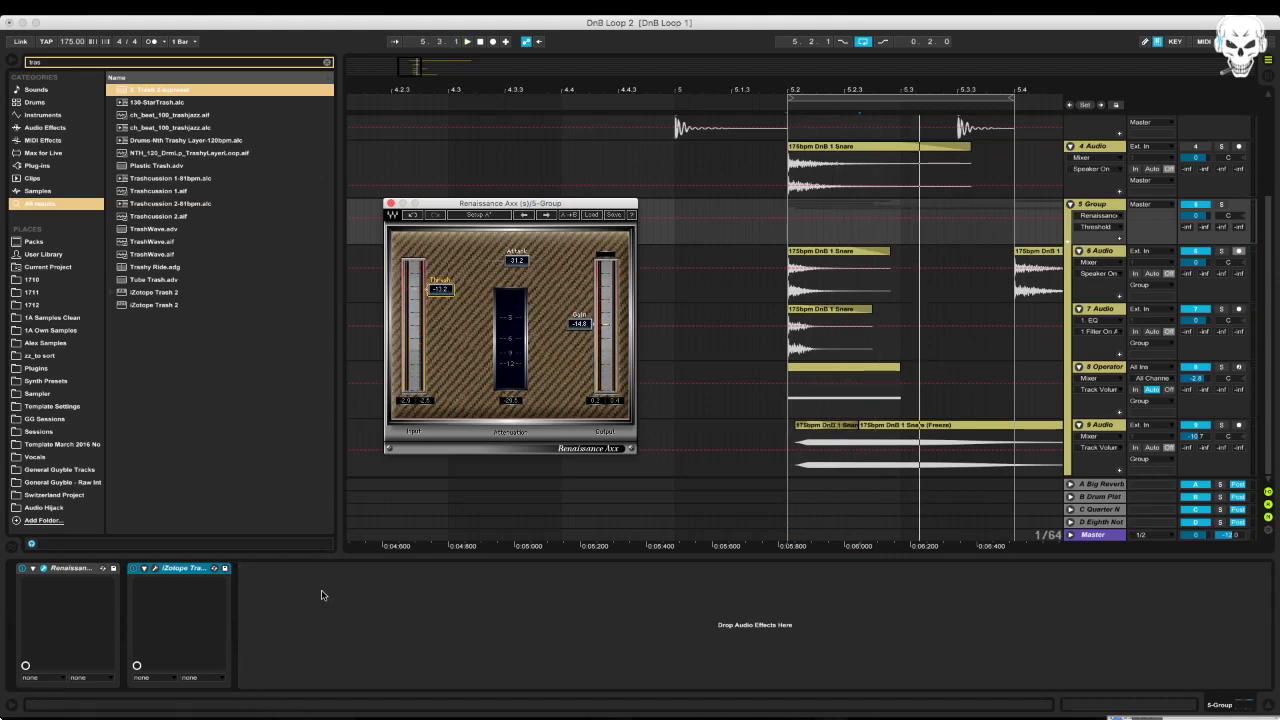
Insert the 2. EQ - MS preset between Renaissance Axx and Trash 2 and play the loop
key(super+f)
text(eq)
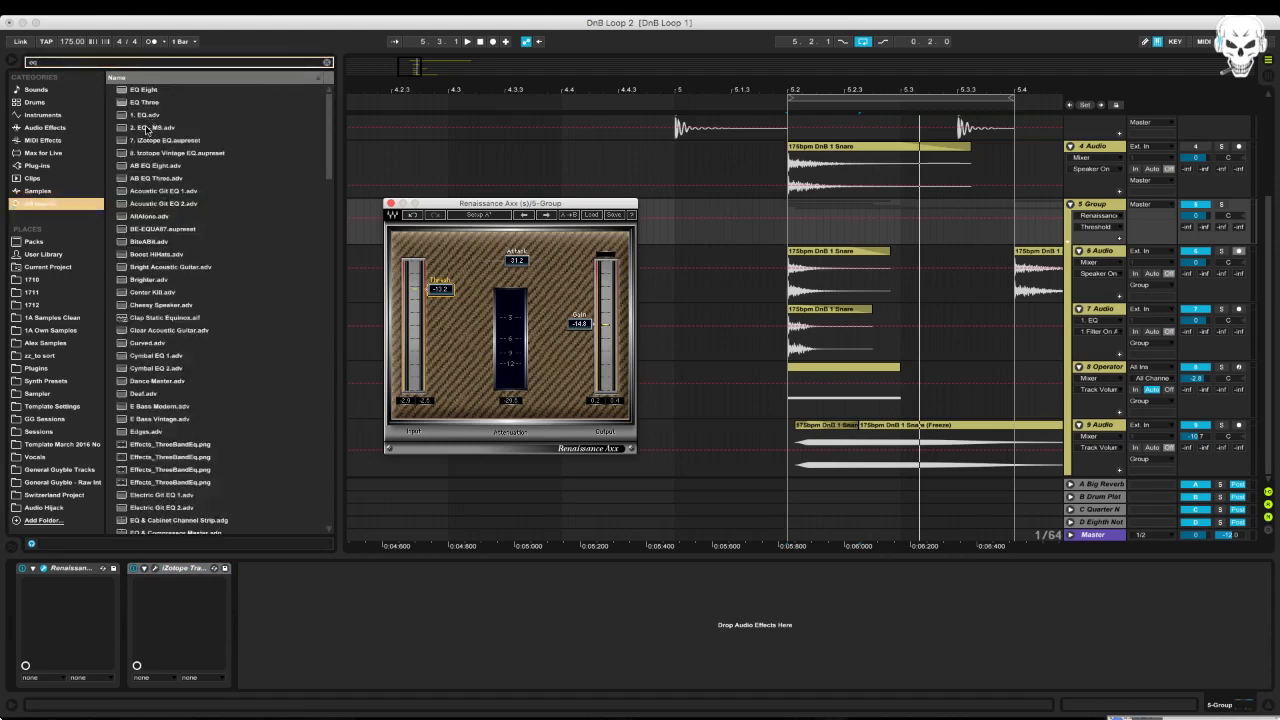
mouse_move(155, 135)
mouse_down()
mouse_move(160, 420)
mouse_move(200, 630)
mouse_move(137, 650)
mouse_up()
key(space)
key(space)
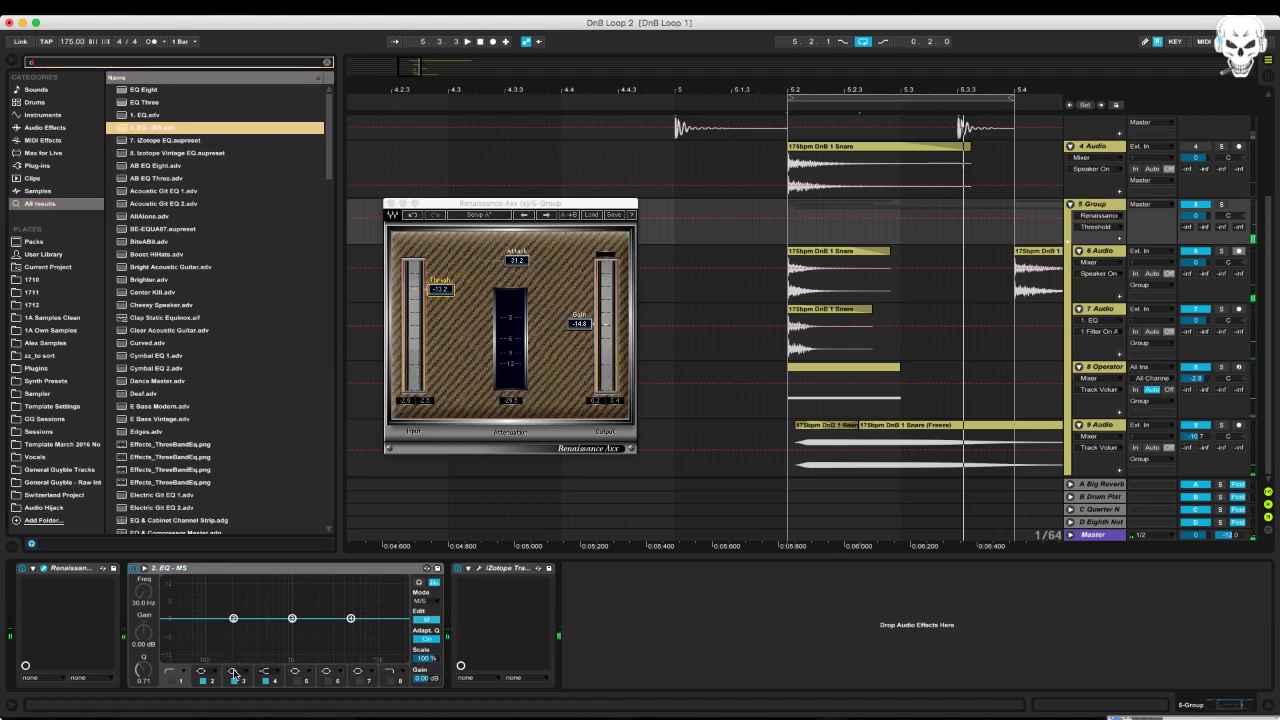
text(conv)
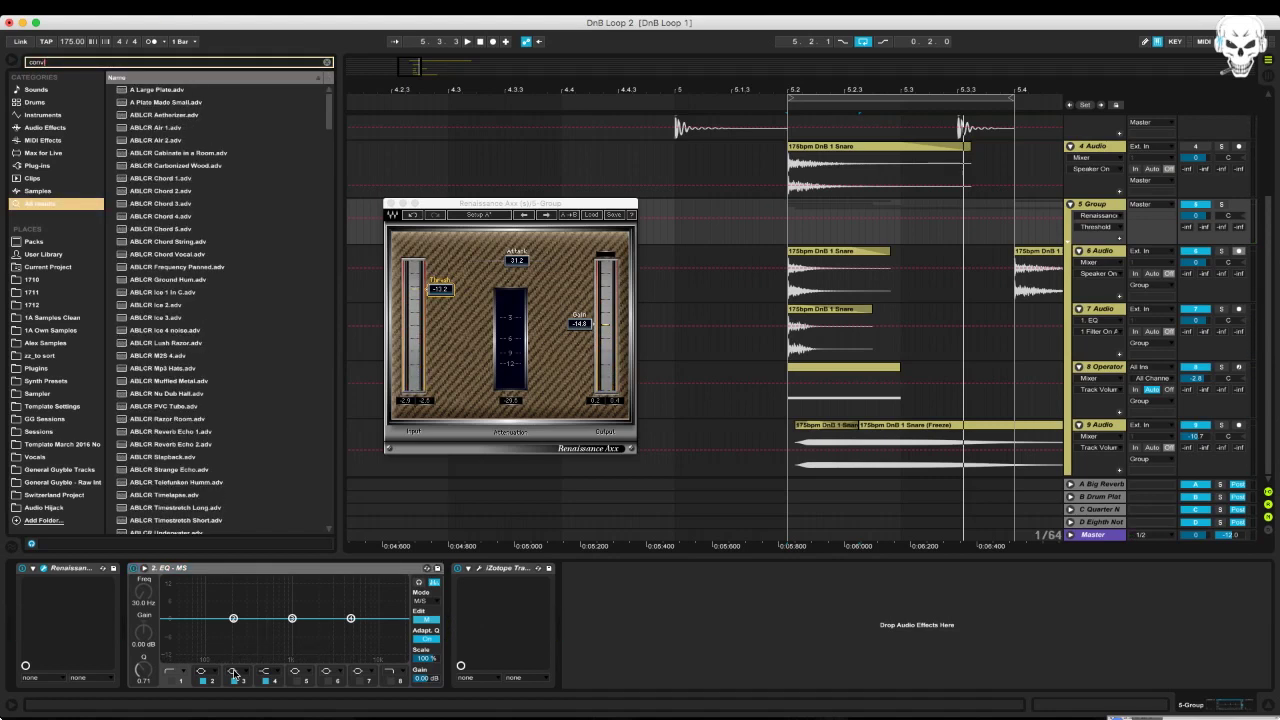
text(ol)
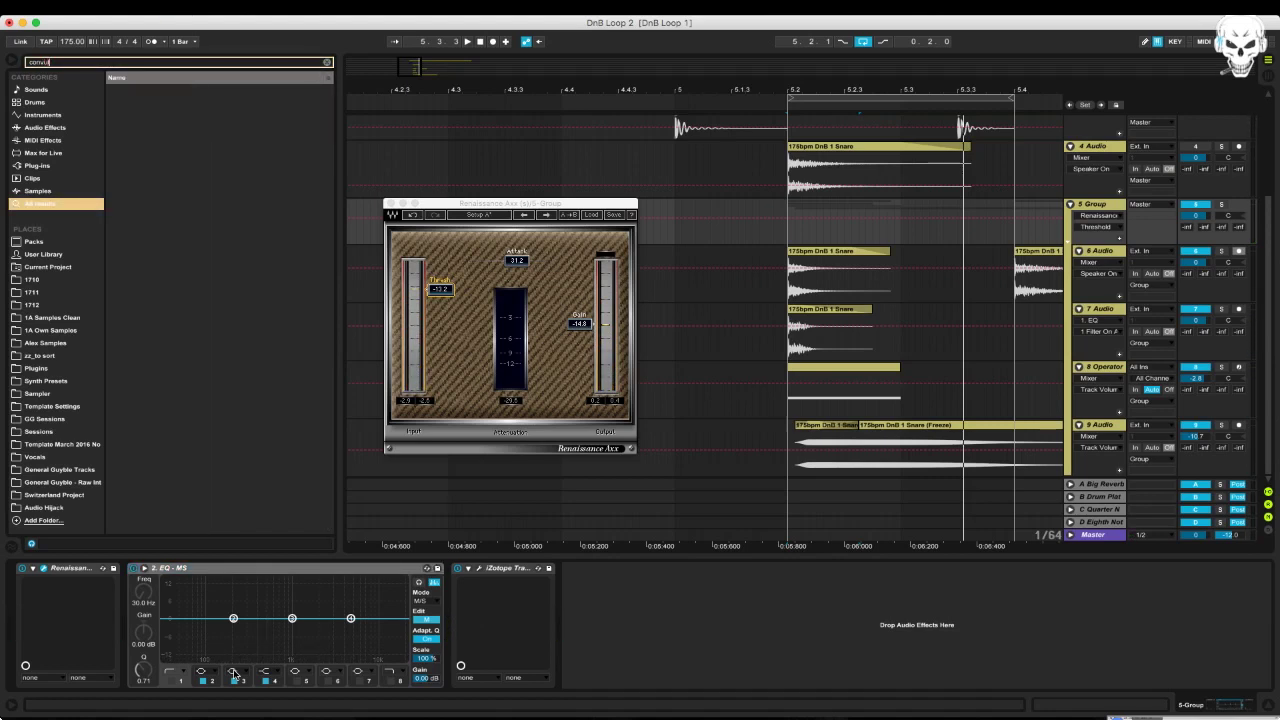
key(BackSpace)
key(BackSpace)
key(BackSpace)
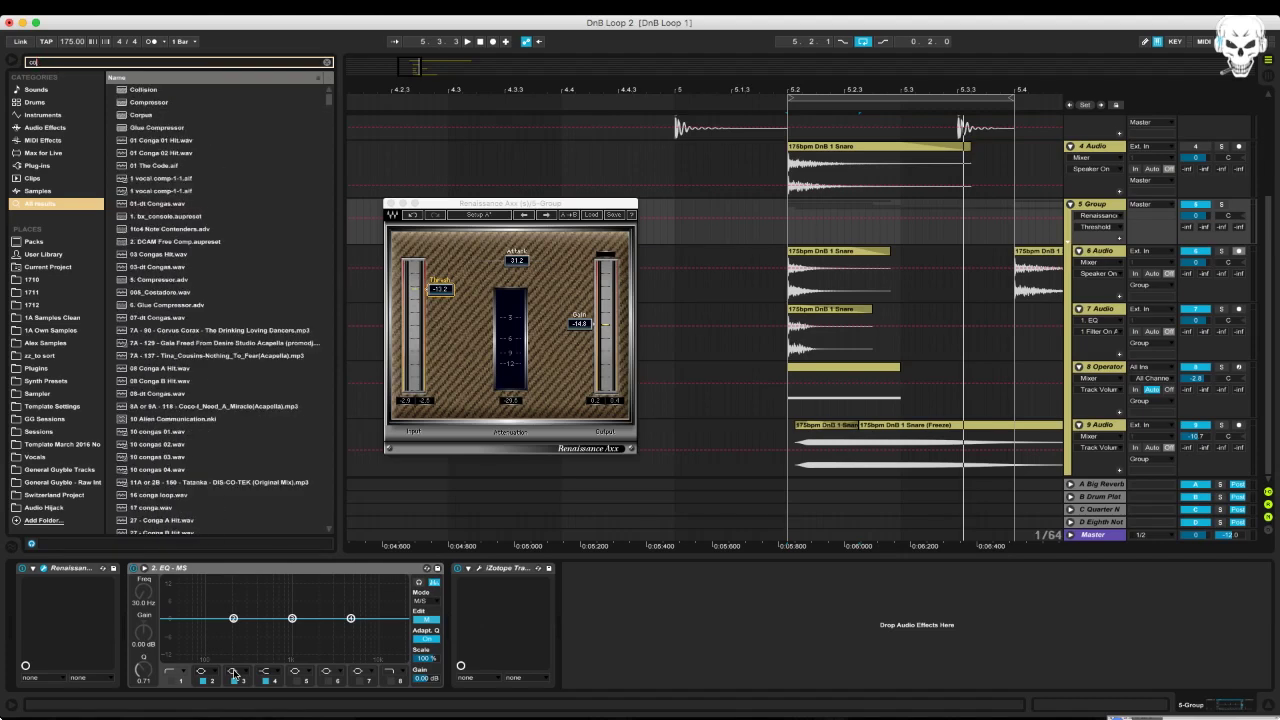
key(BackSpace)
key(BackSpace)
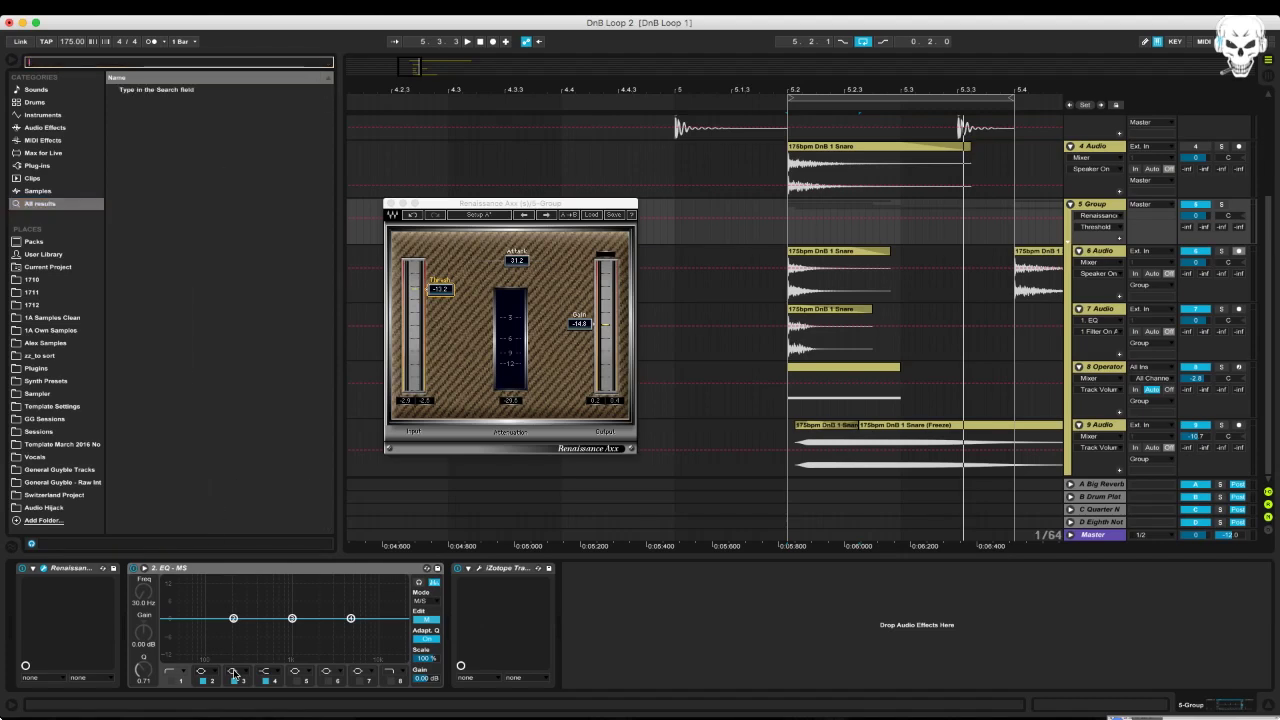
Find Convolution Reverb Pro among the Max for Live audio effects and insert it before Renaissance Axx on the group
text(reverb)
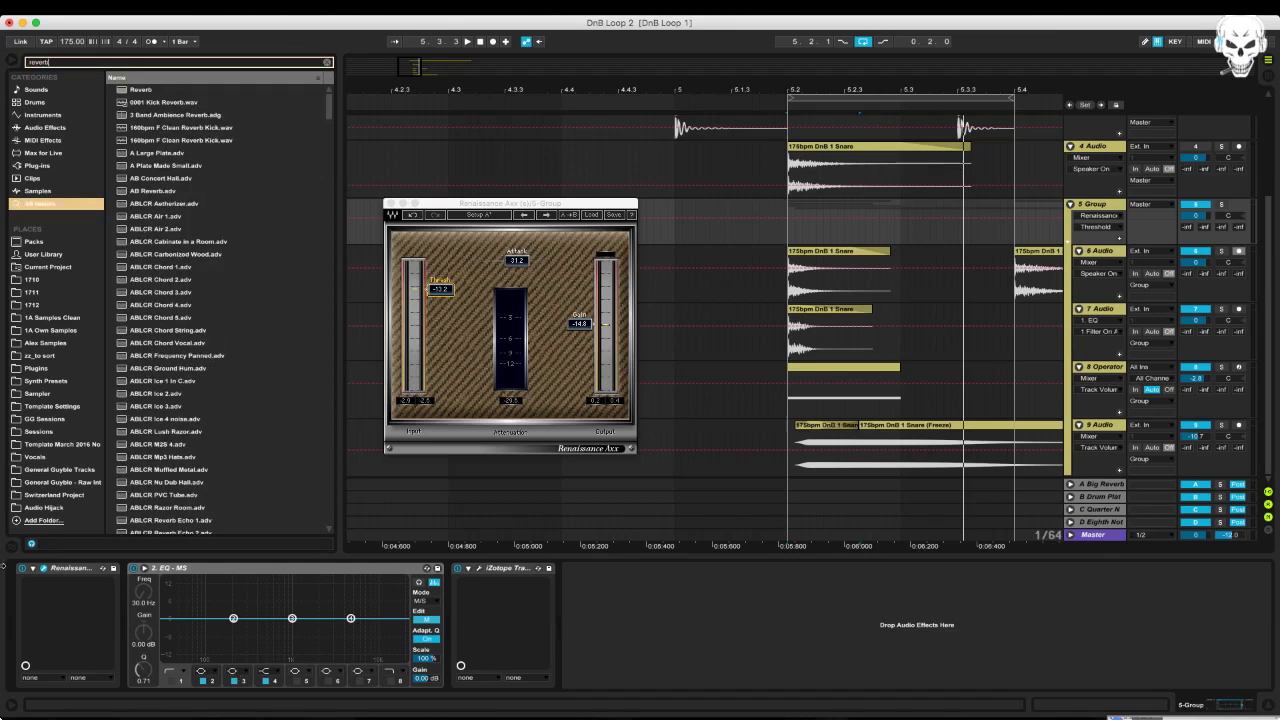
click(61, 155)
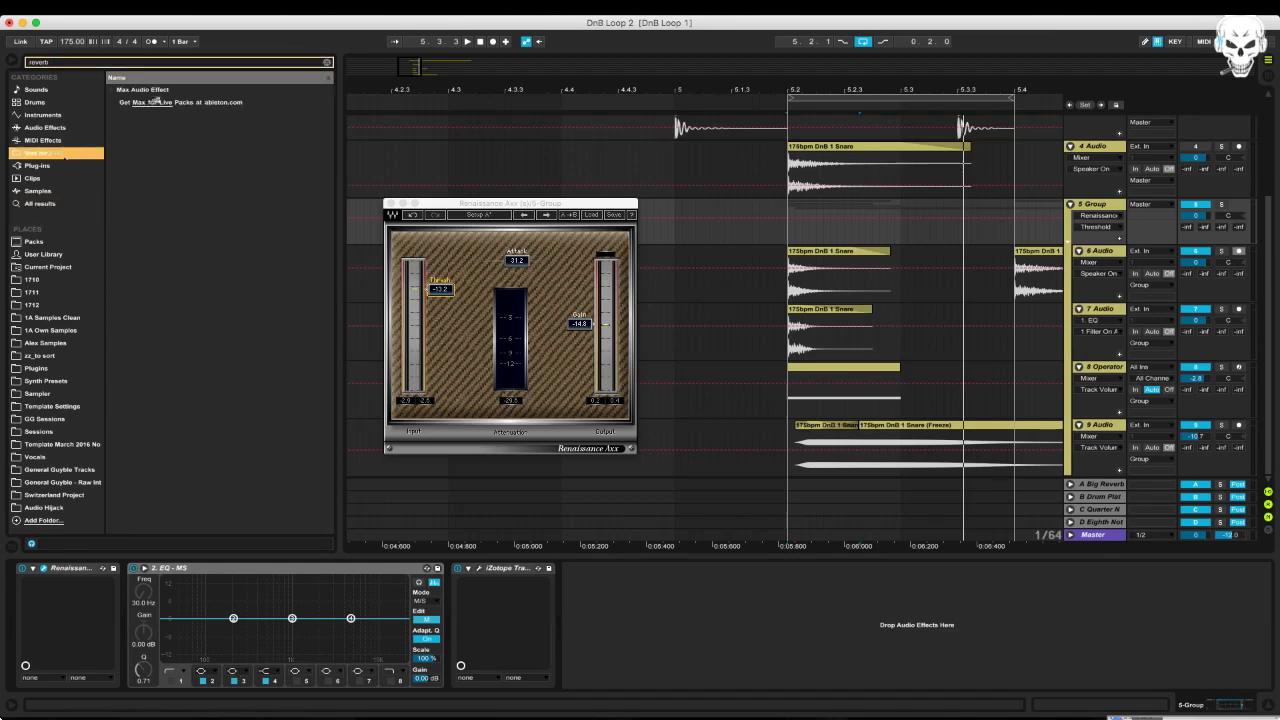
click(157, 89)
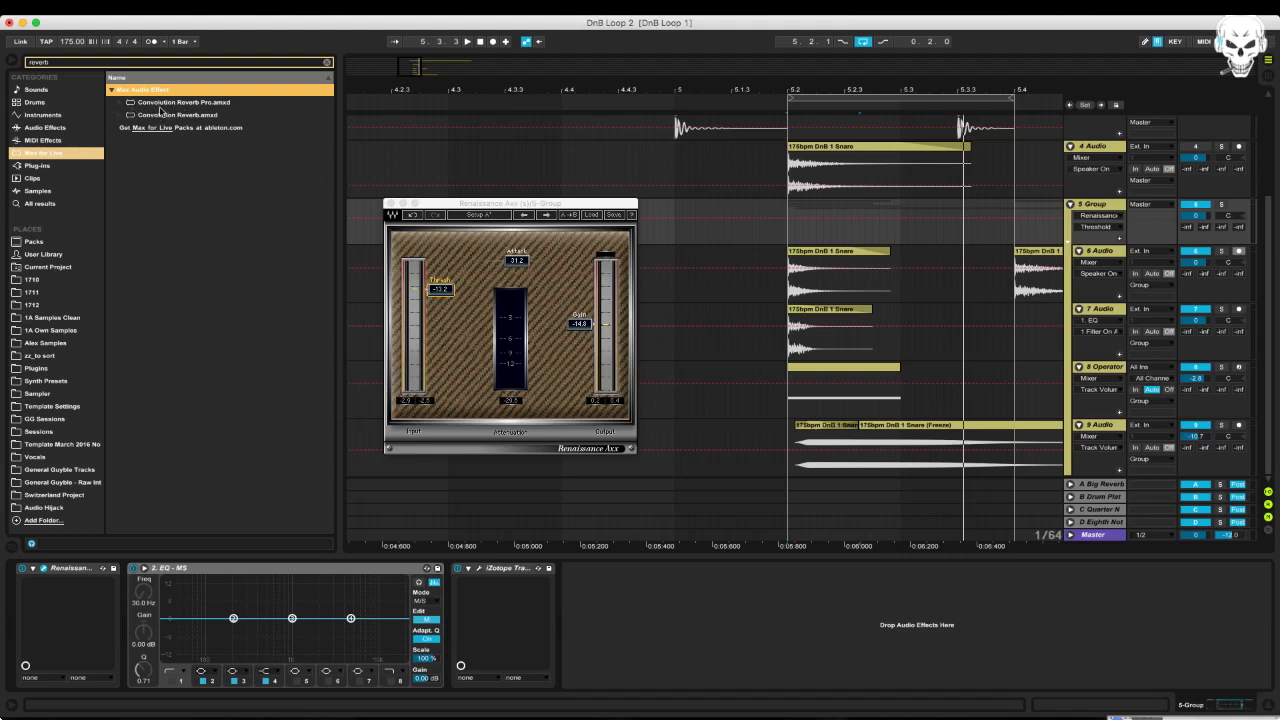
drag(163, 104, 138, 632)
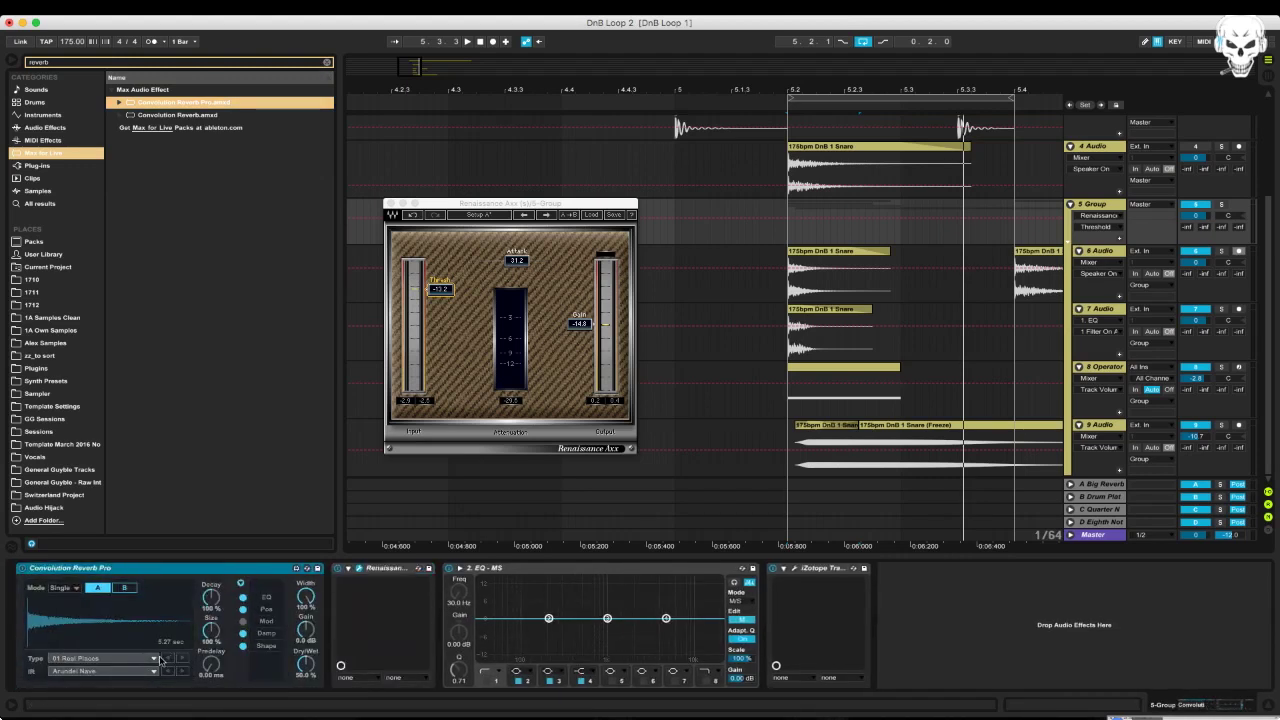
Set the convolution reverb's type to 04 Made for Drums and its impulse response to BM7 Snare Plate A
click(118, 659)
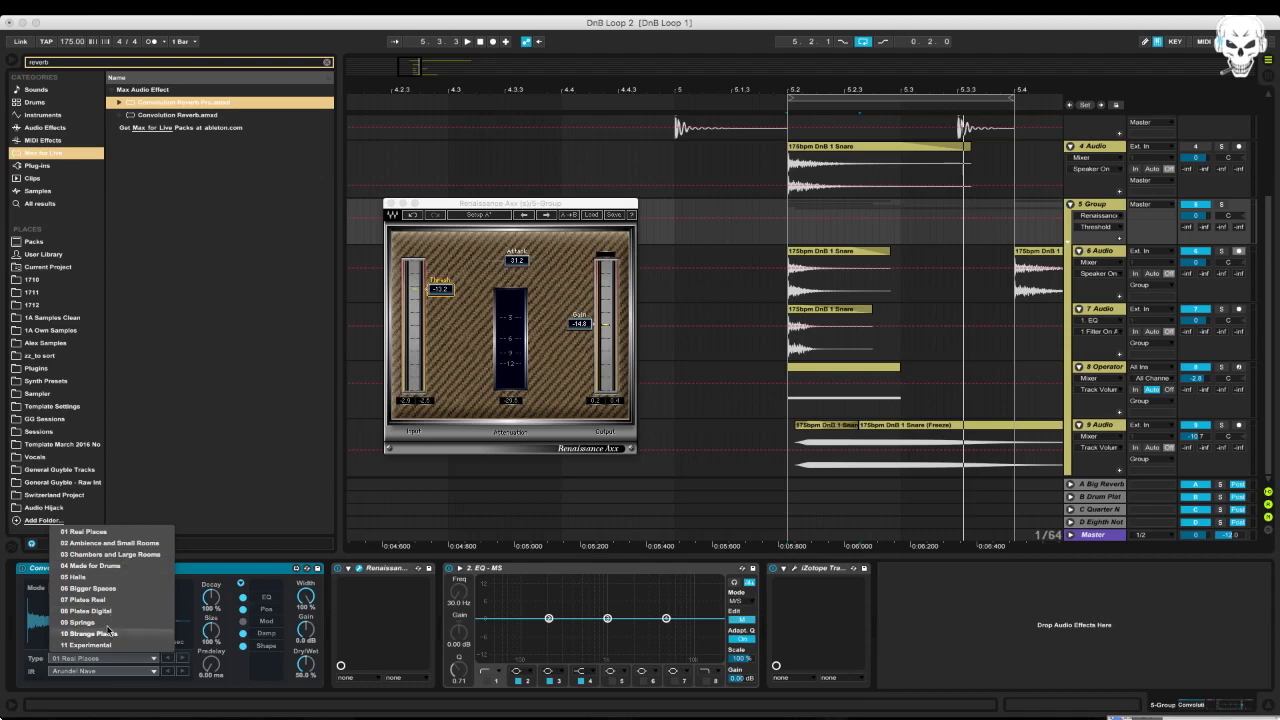
click(118, 568)
click(120, 671)
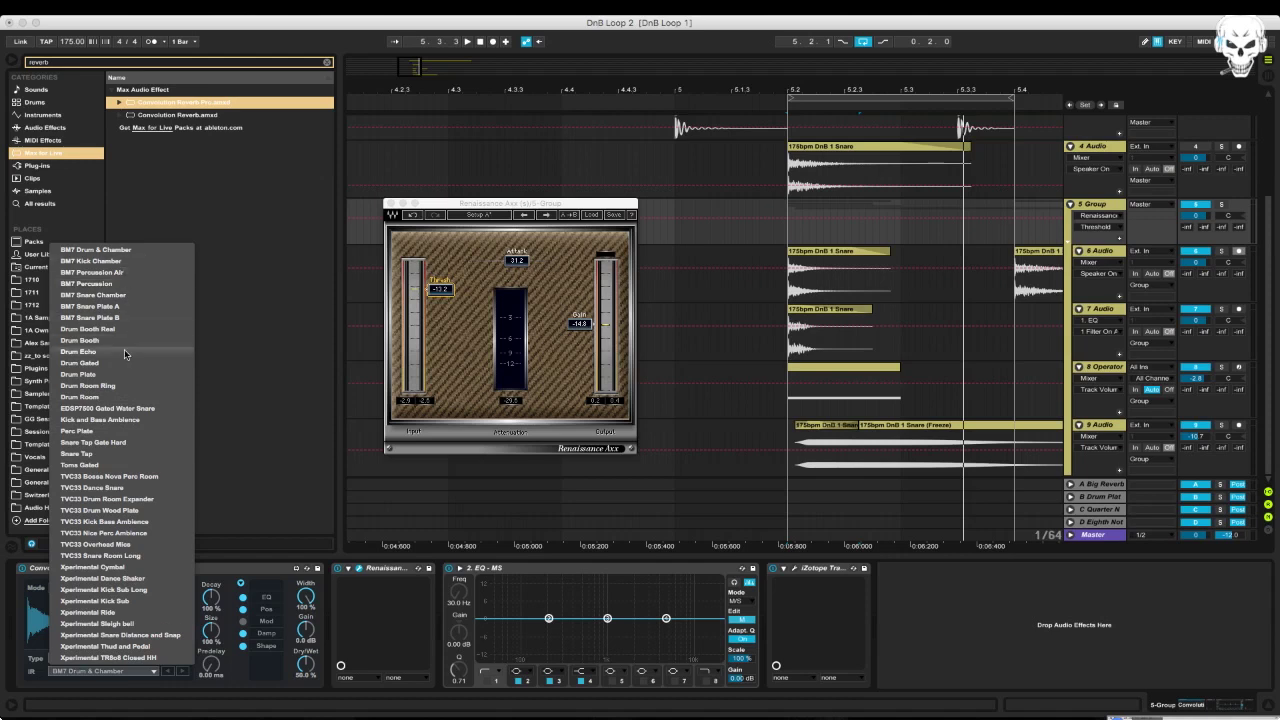
click(120, 308)
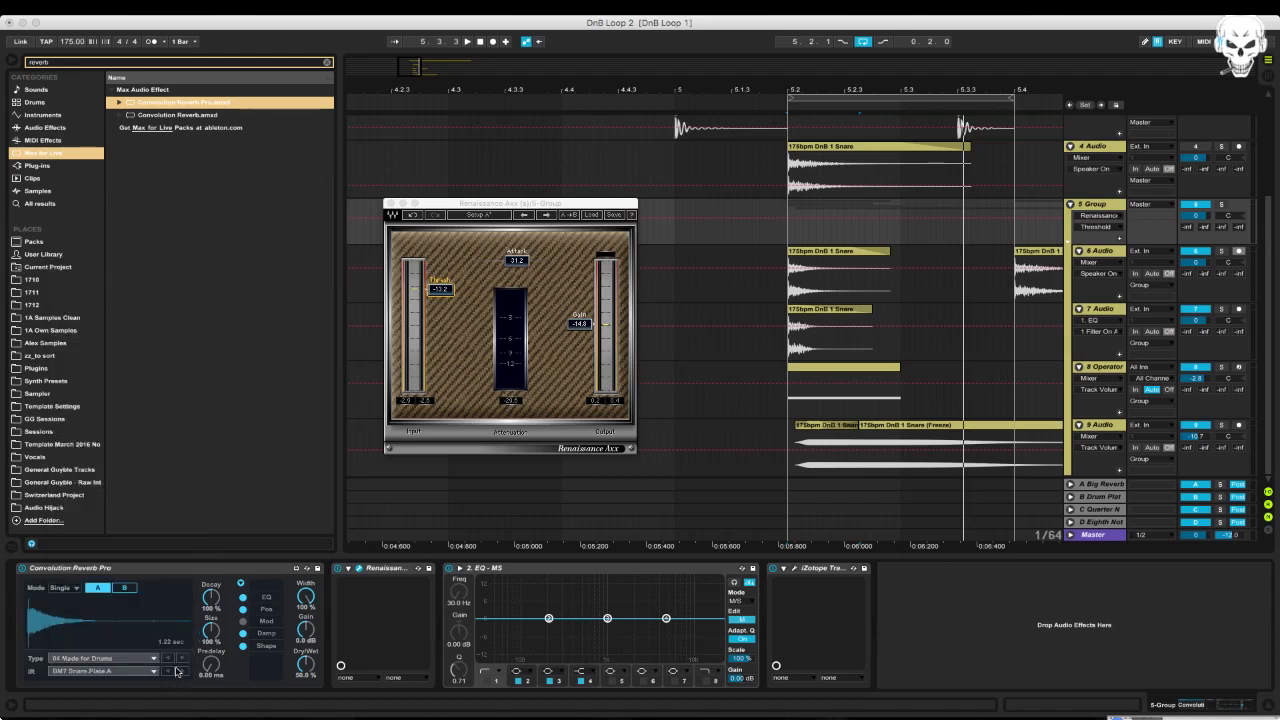
Lower the convolution reverb's Dry/Wet to about 13 % while the loop plays
key(space)
drag(309, 662, 302, 686)
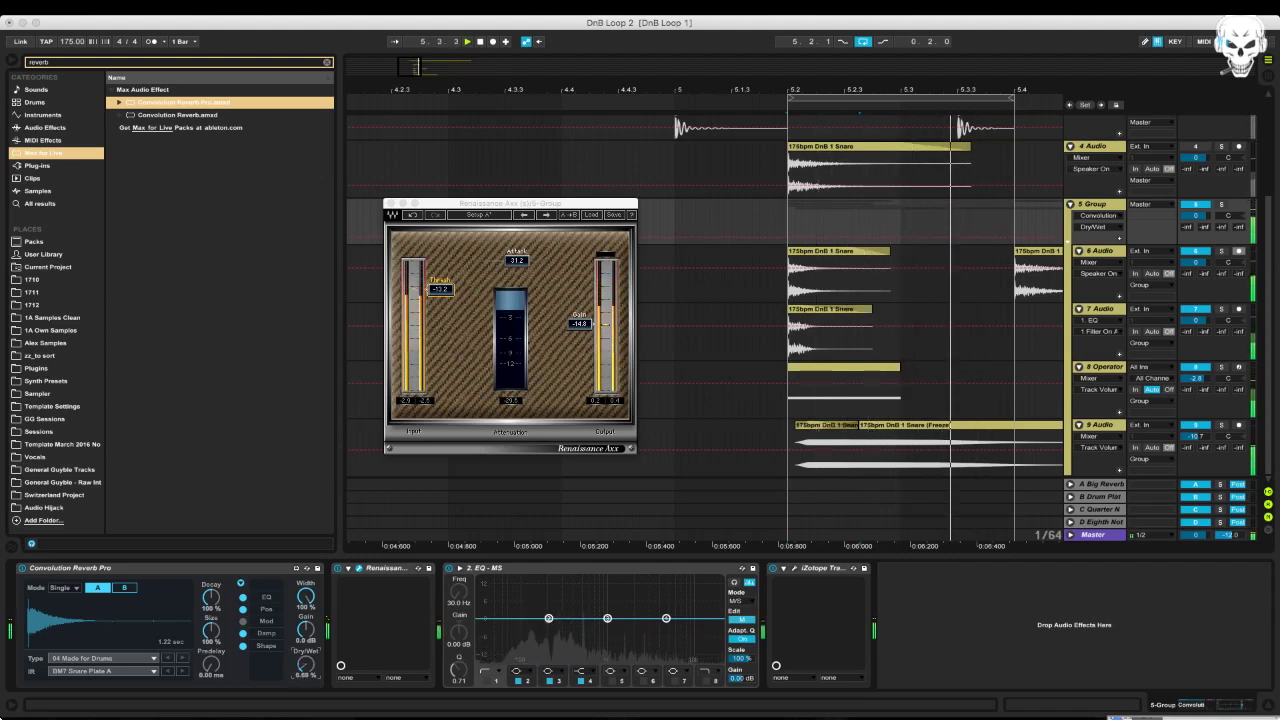
key(space)
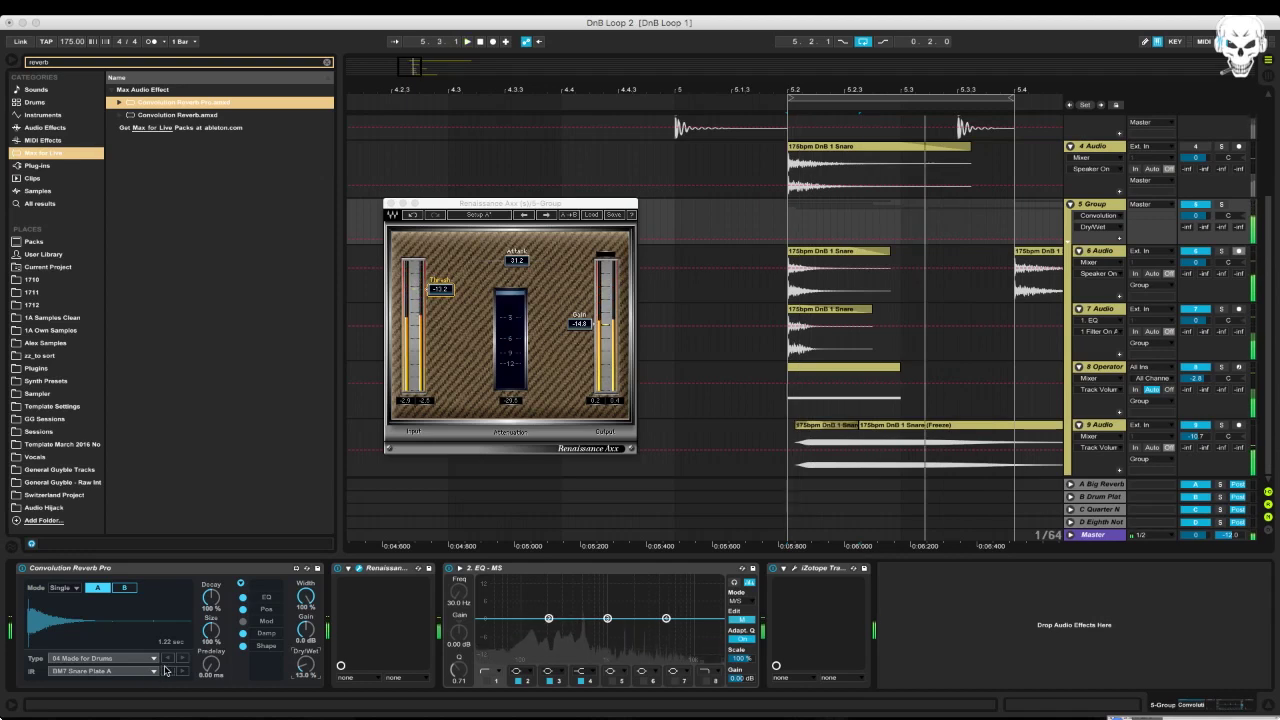
Change the convolution reverb's impulse response to BM7 Snare Plate B and audition the loop
click(153, 671)
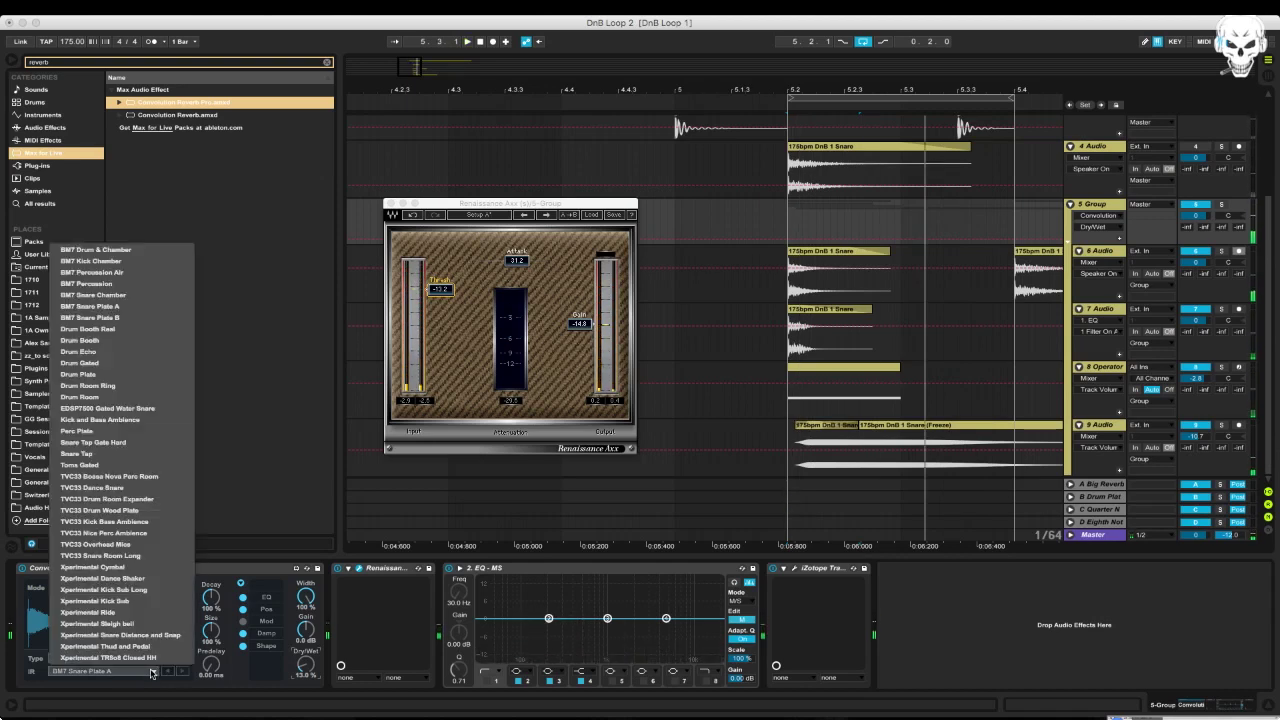
click(110, 318)
key(space)
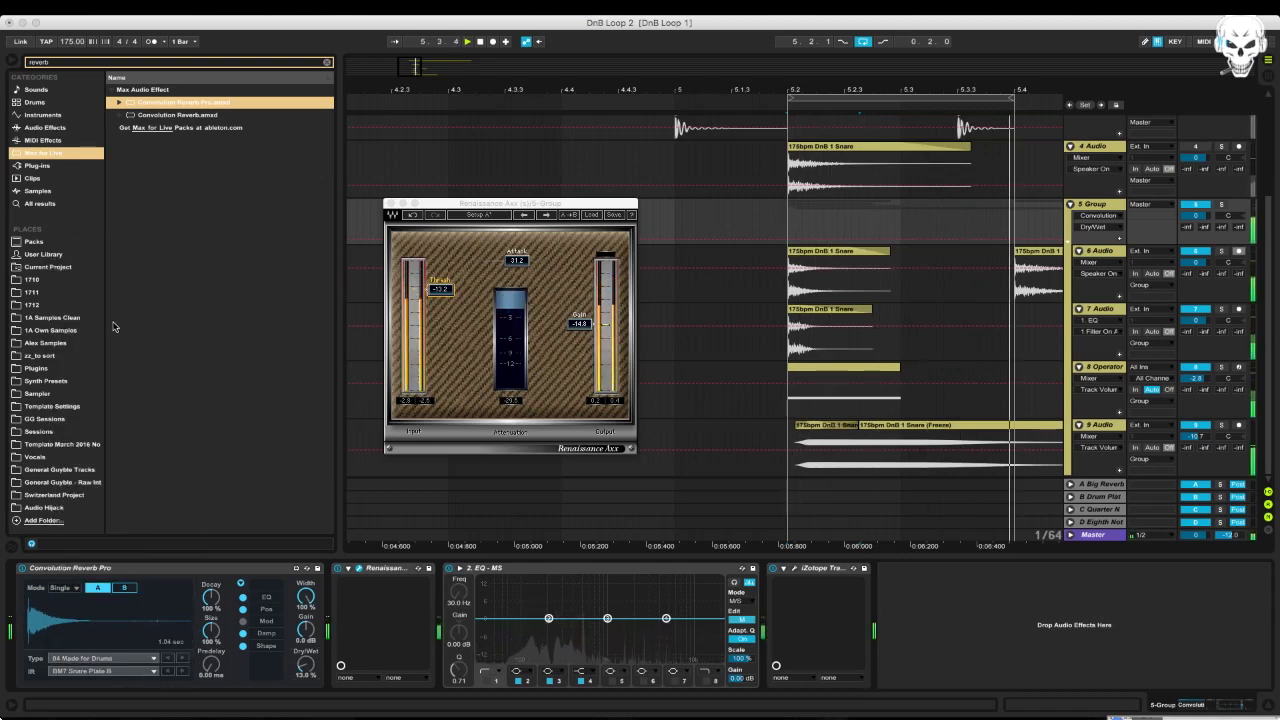
key(space)
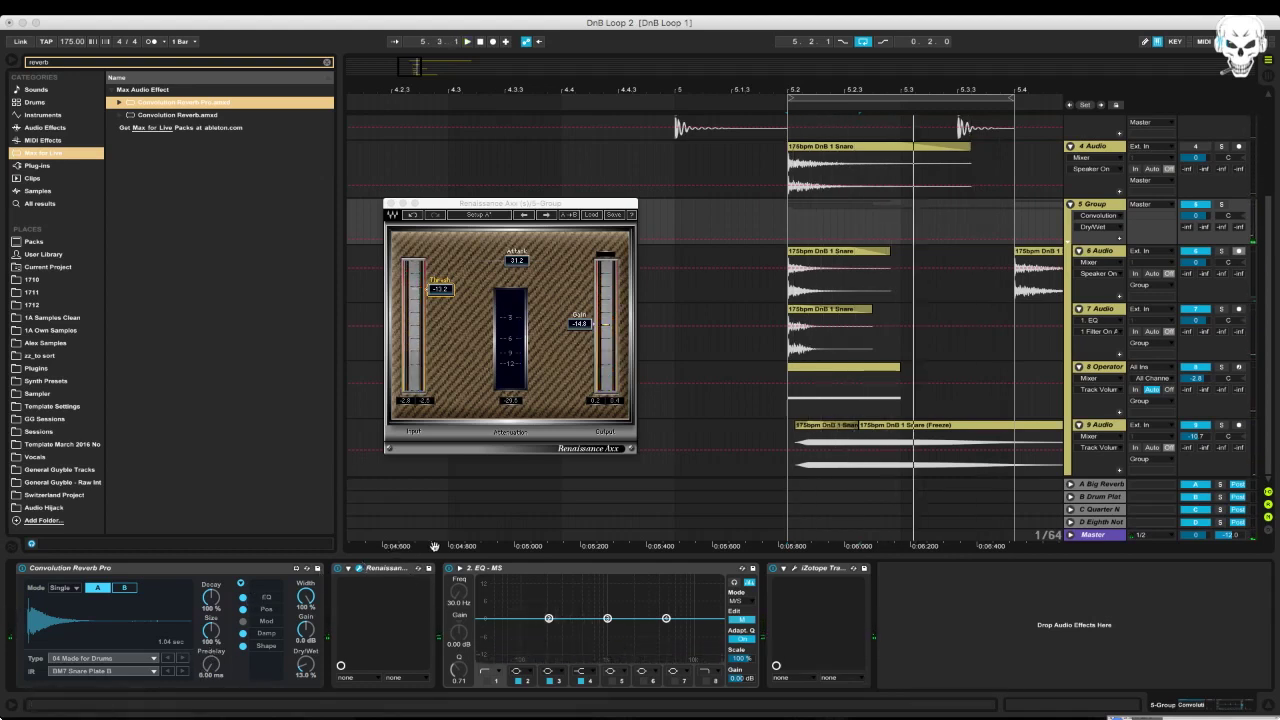
Try the convolution reverb after Renaissance Axx while the loop plays, and return it to the front of the chain
mouse_move(107, 570)
mouse_down()
mouse_move(478, 591)
mouse_move(449, 614)
mouse_up()
key(space)
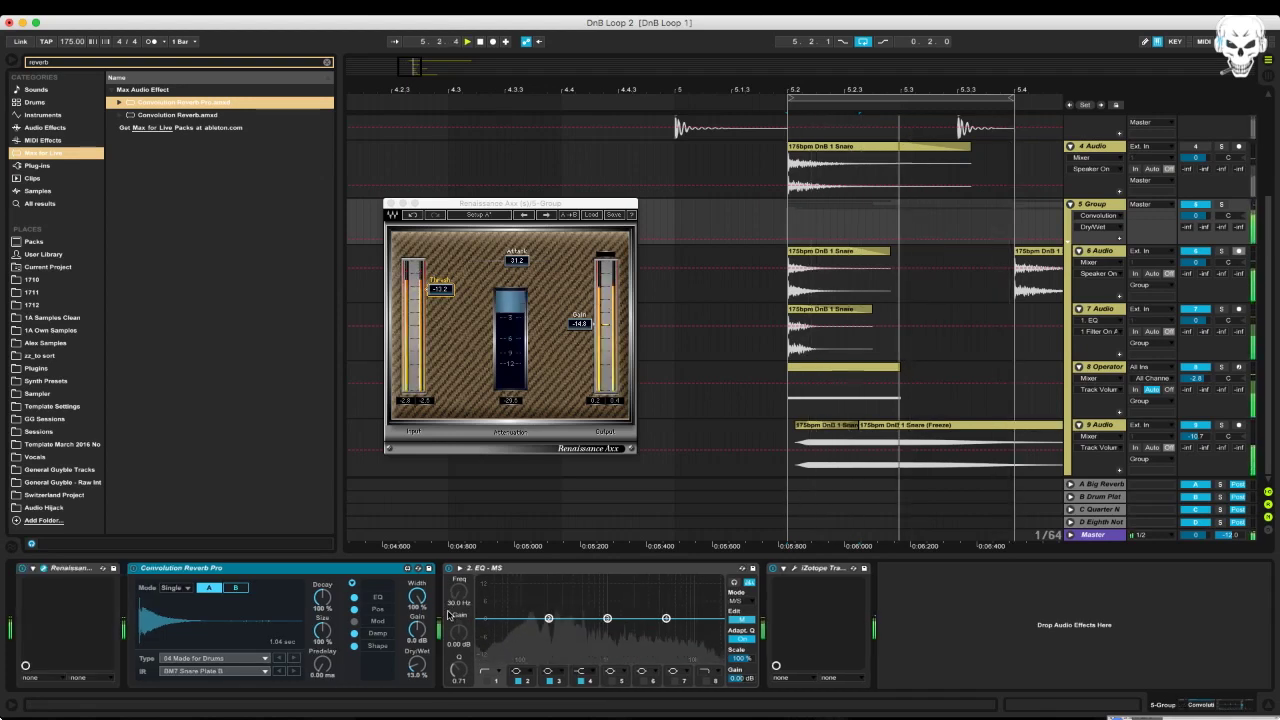
drag(83, 573, 18, 576)
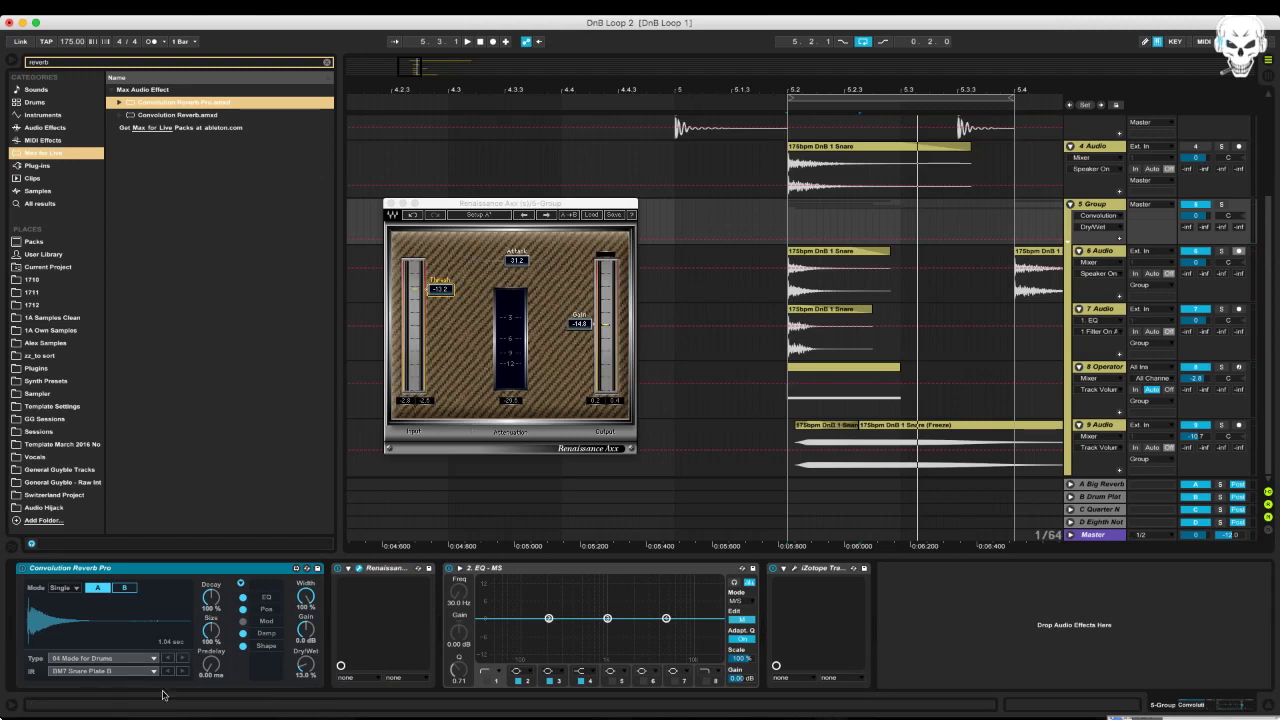
Set the convolution reverb's predelay to about 44.6 ms while the loop plays
drag(210, 663, 210, 663)
key(space)
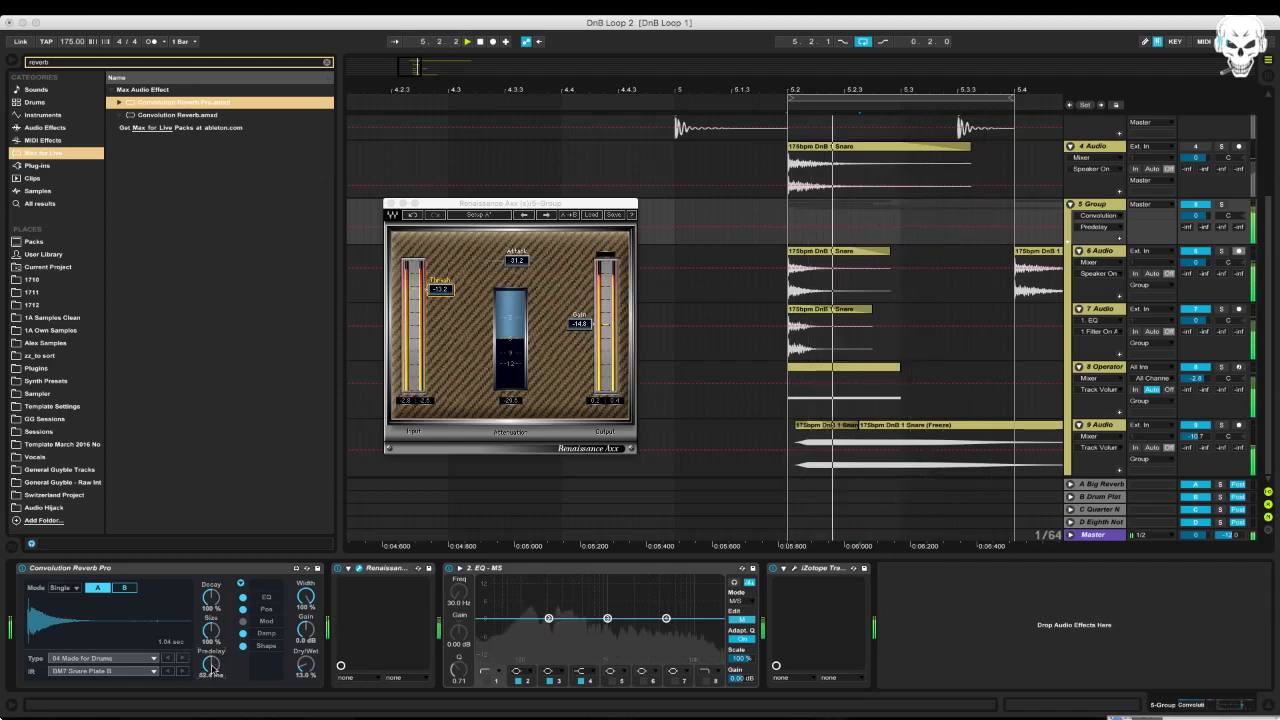
drag(212, 669, 212, 673)
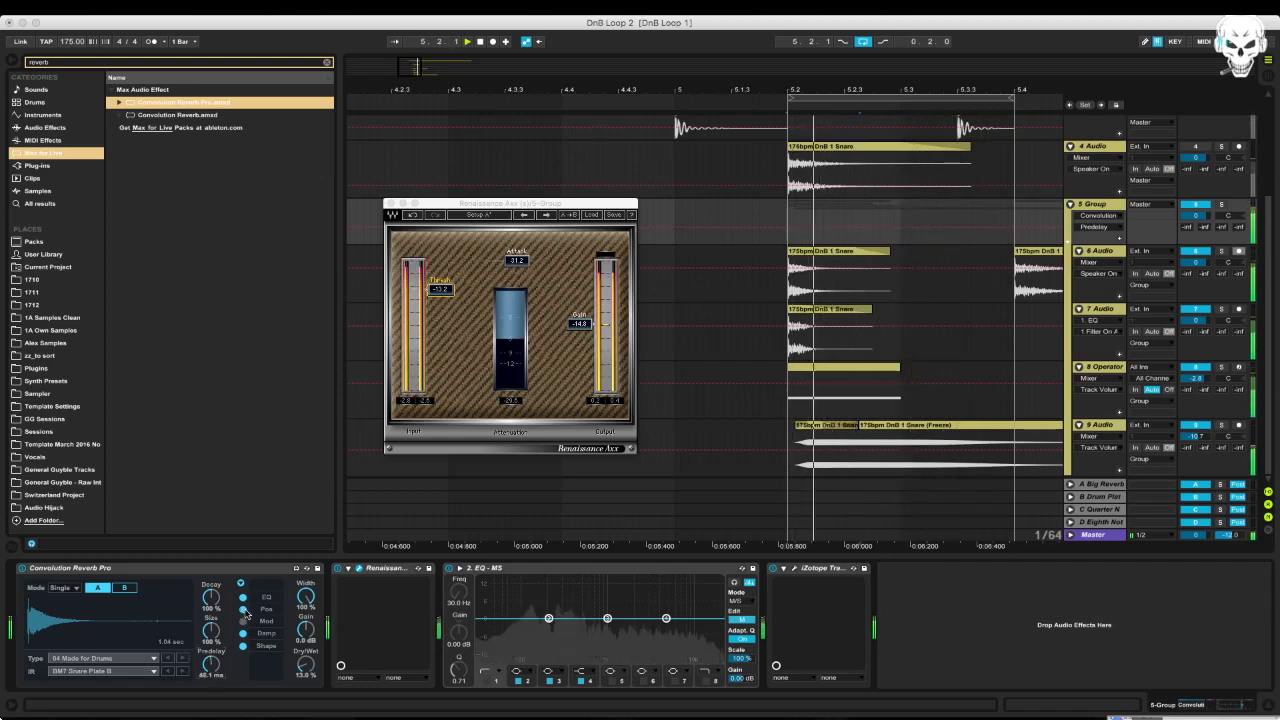
Cut the reverb's low end with EQ band 1 at about 72.6 Hz and -18 dB, and lower its Dry/Wet to about 4.33 %
click(266, 597)
drag(333, 622, 311, 641)
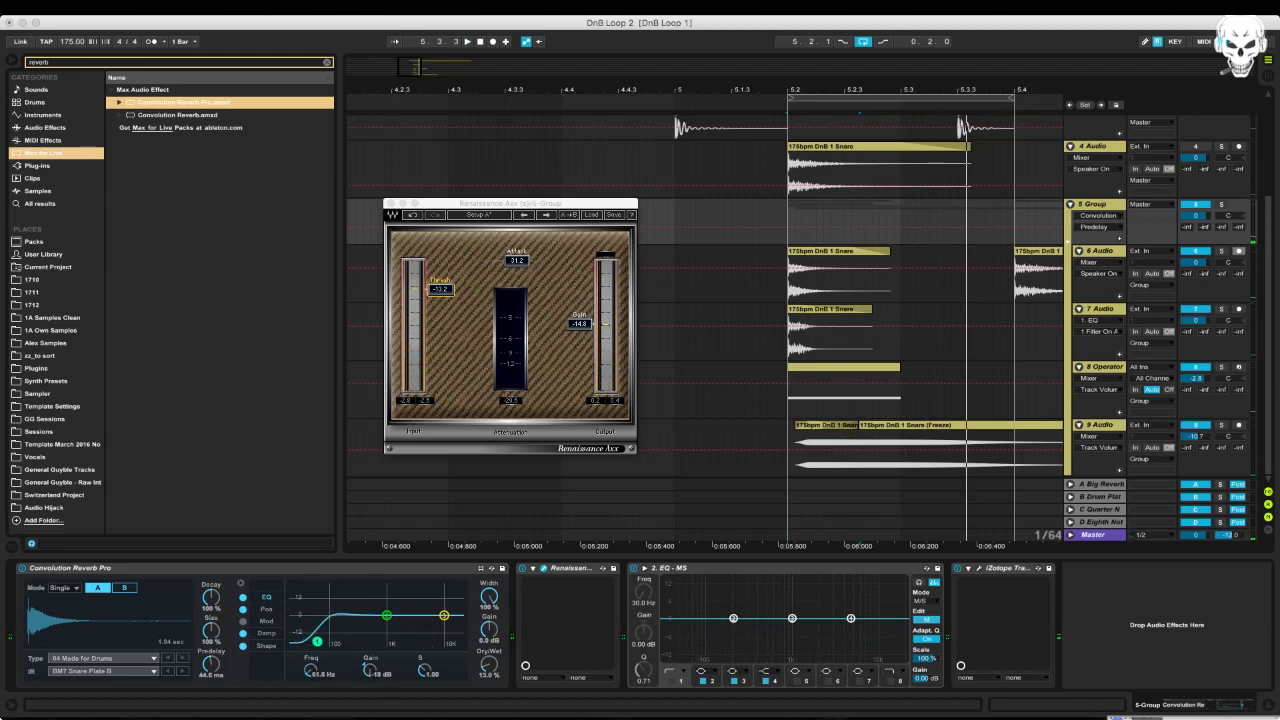
key(space)
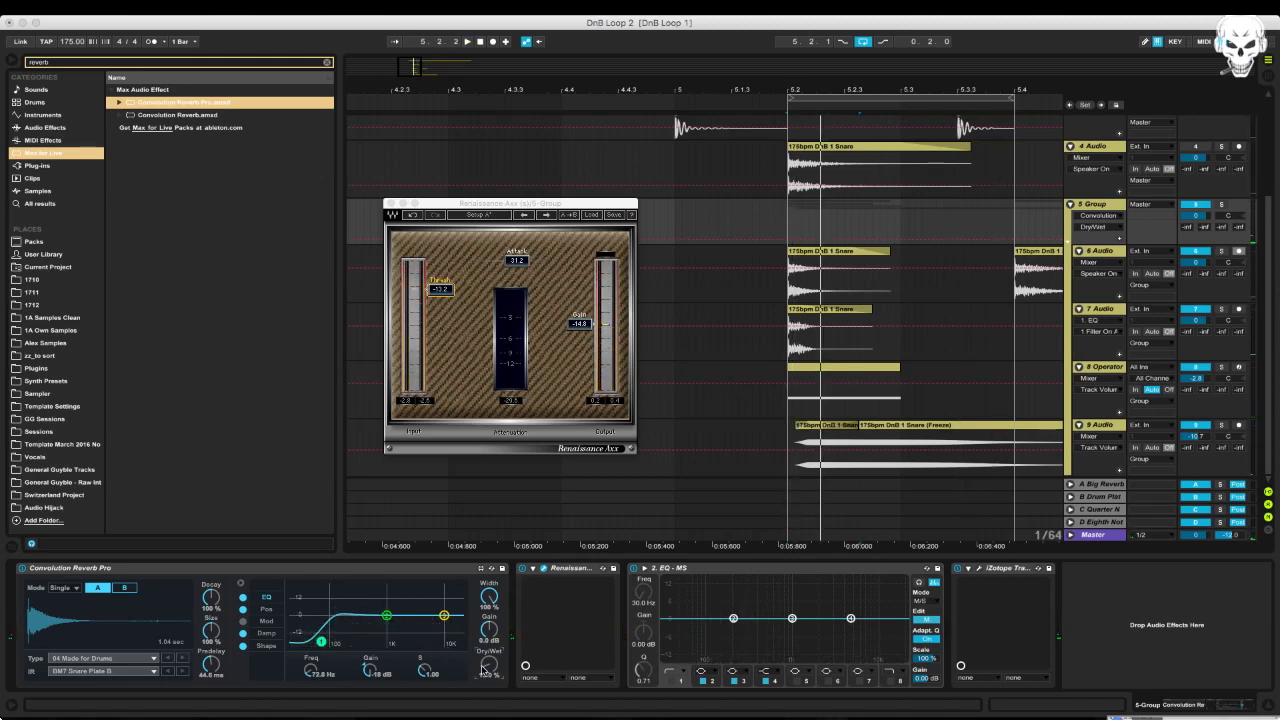
key(space)
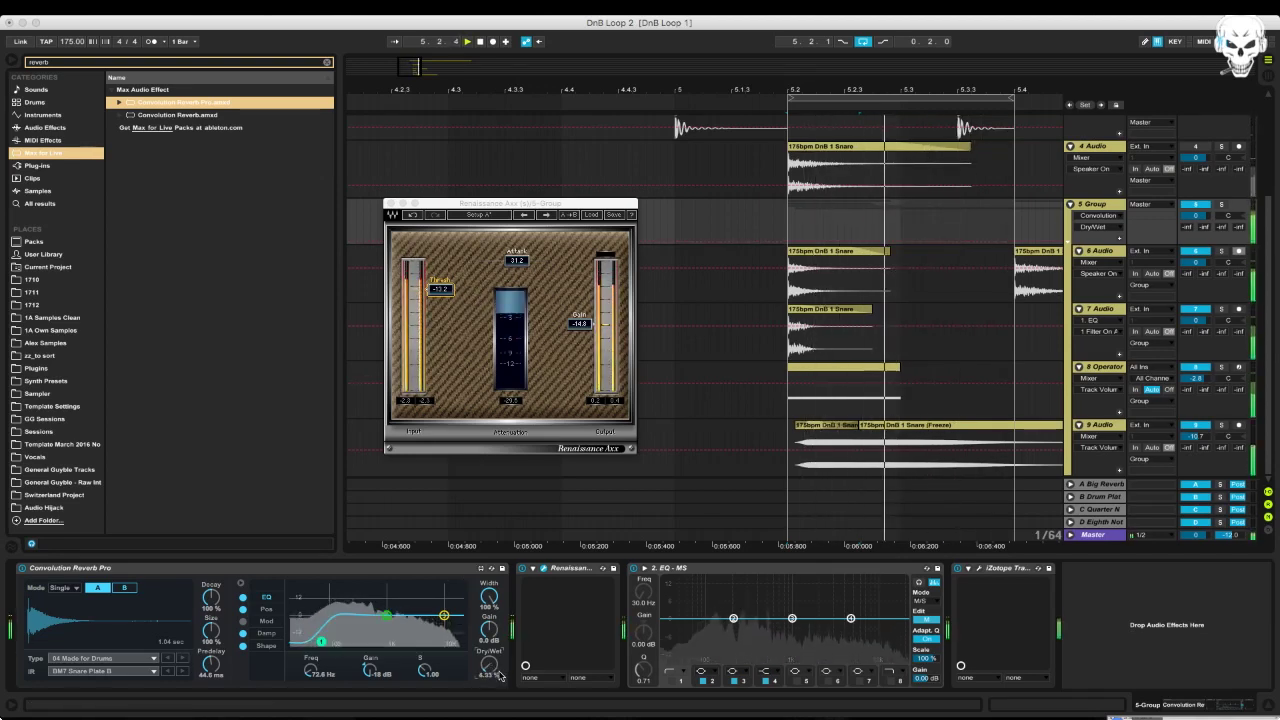
Damp the reverb's highs around 8.48 kHz to about 83.8 % decay, and set its Dry/Wet to about 7.48 %
click(264, 634)
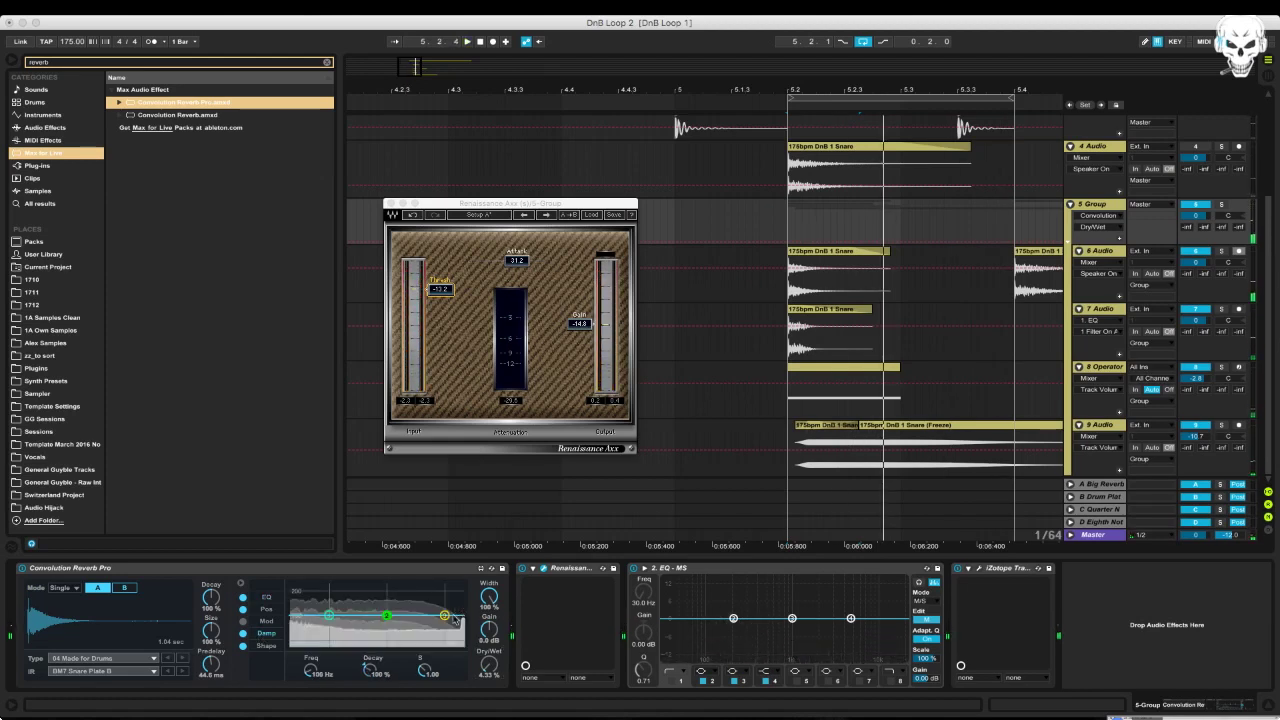
drag(447, 617, 443, 620)
key(space)
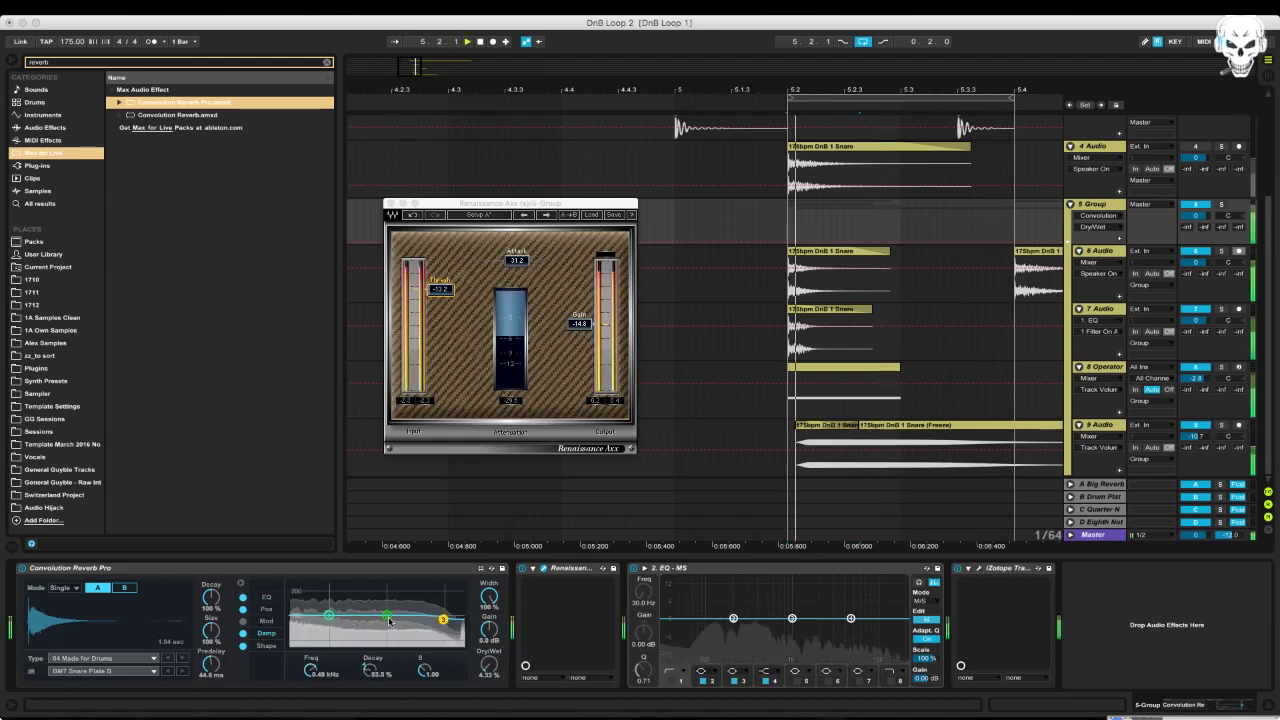
drag(490, 666, 490, 682)
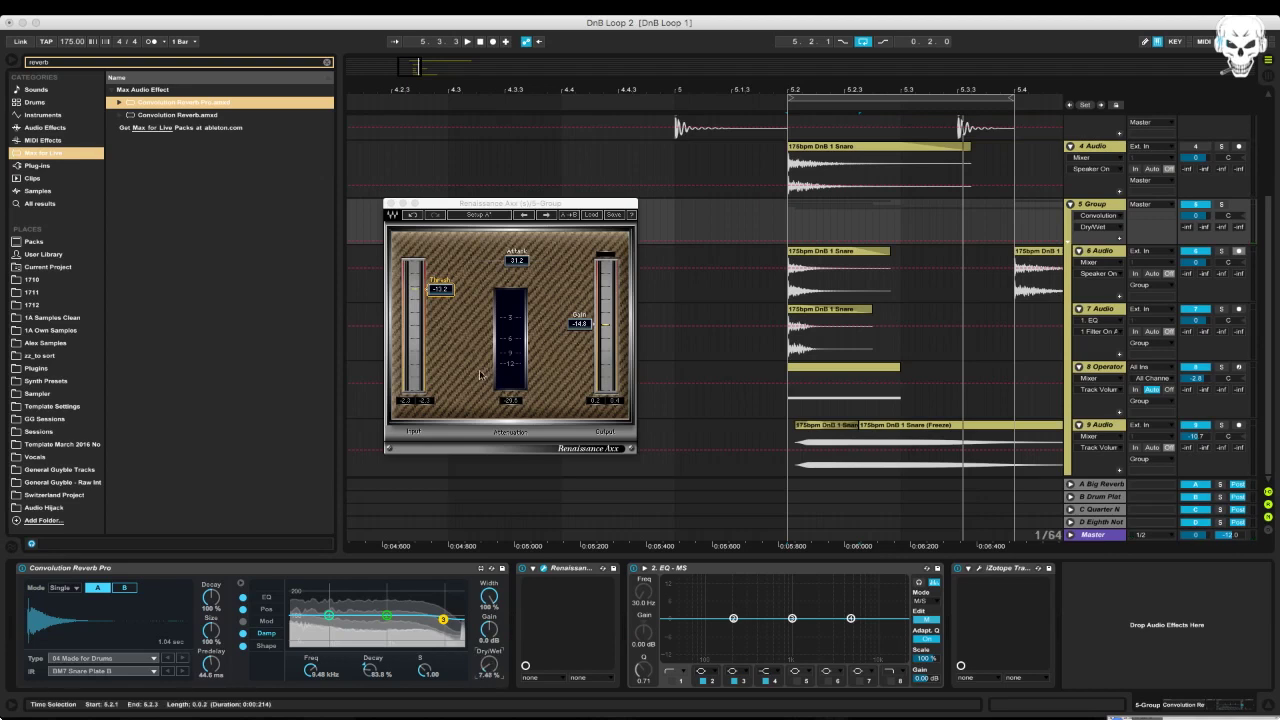
Raise the Renaissance Axx threshold to about -8.5 and play the loop
drag(441, 295, 441, 284)
key(space)
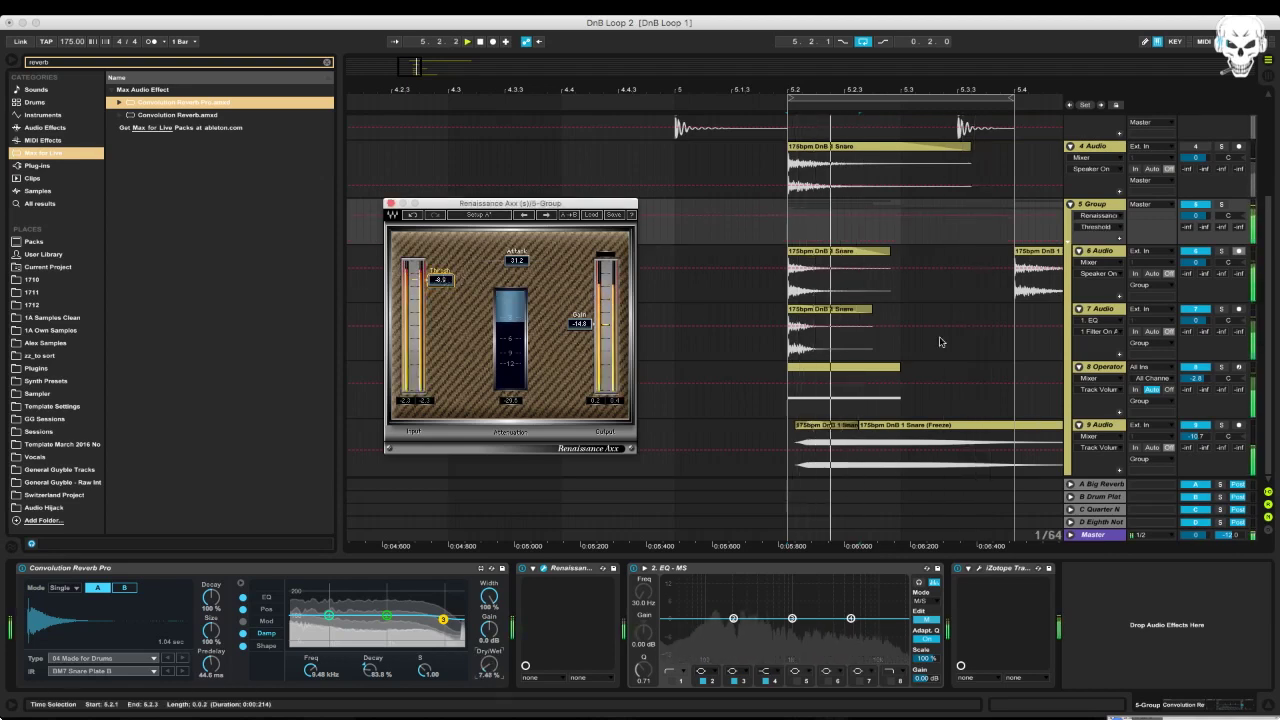
Lower 6 Audio's volume to about -4.9 dB, and shorten the end of its first snare clip with the track soloed
click(1197, 252)
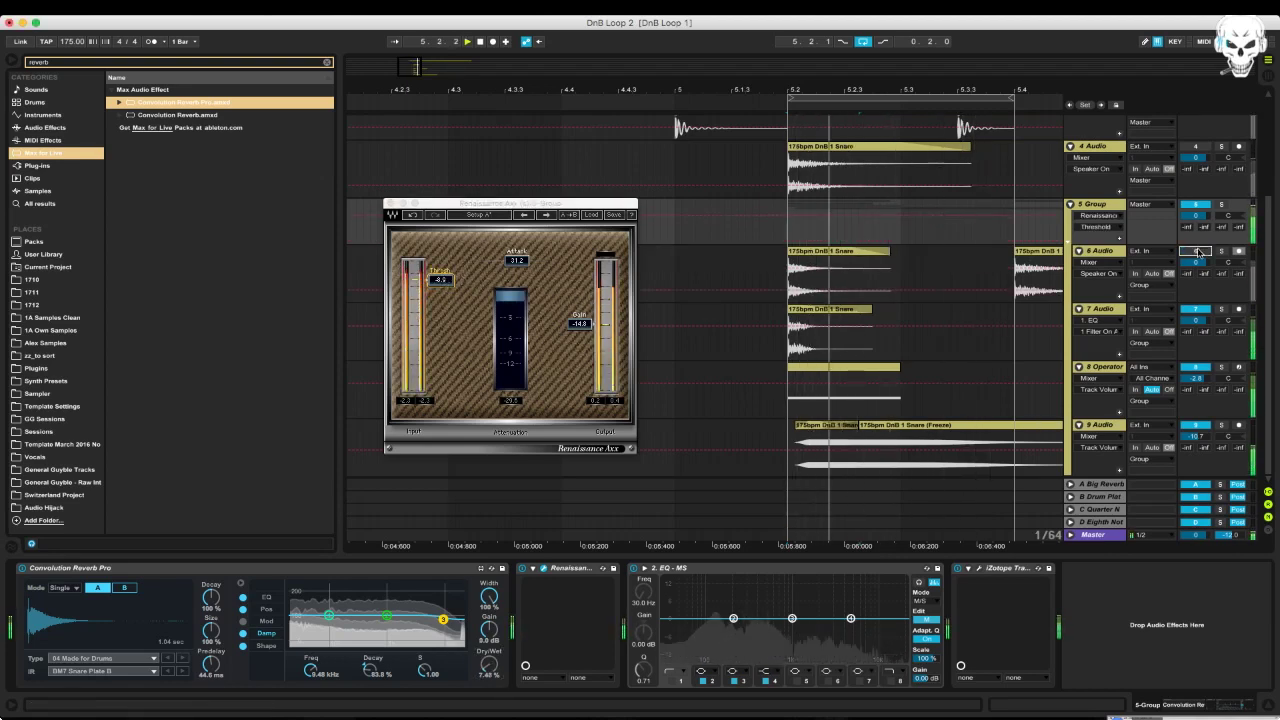
drag(1198, 262, 1201, 266)
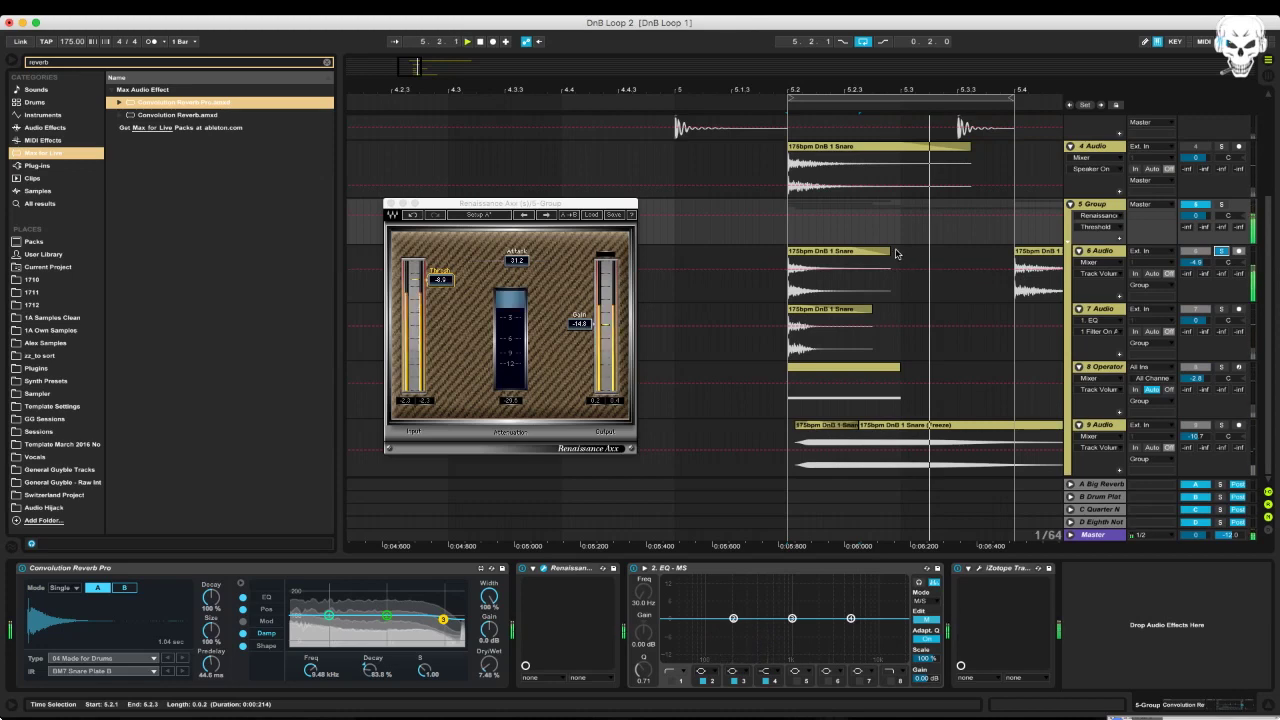
click(862, 255)
drag(863, 258, 835, 260)
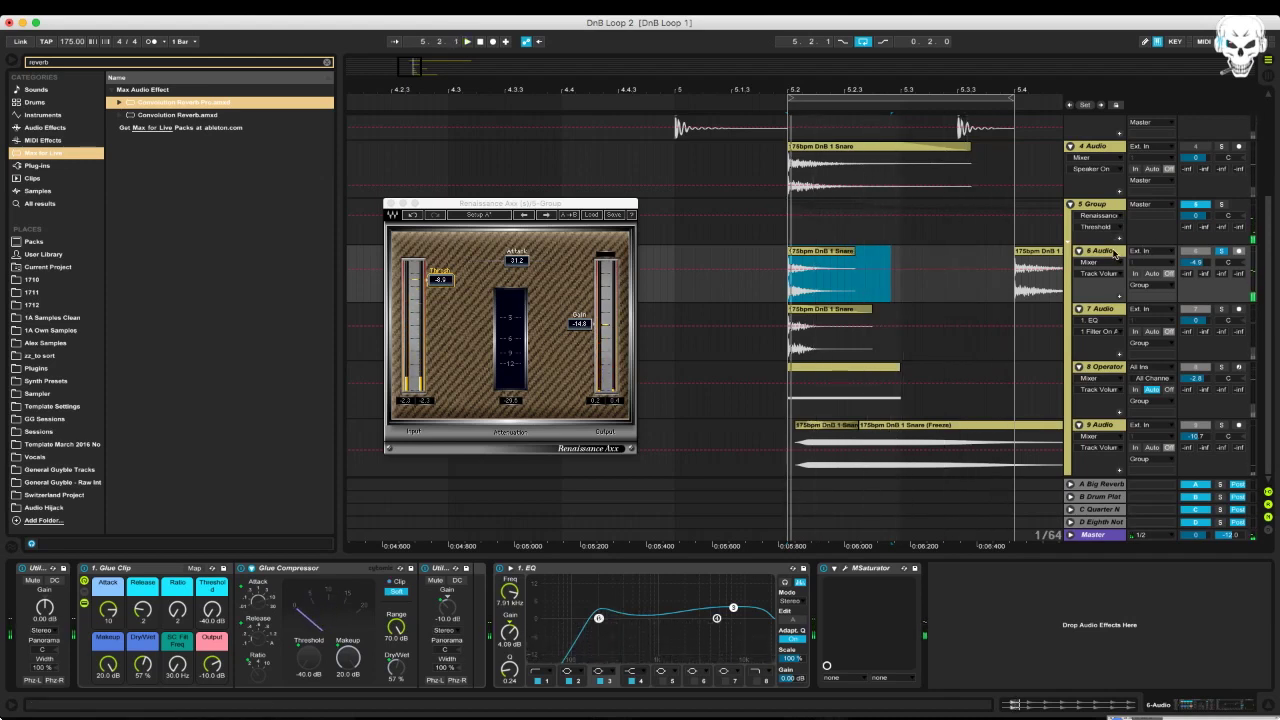
click(1115, 254)
click(1220, 251)
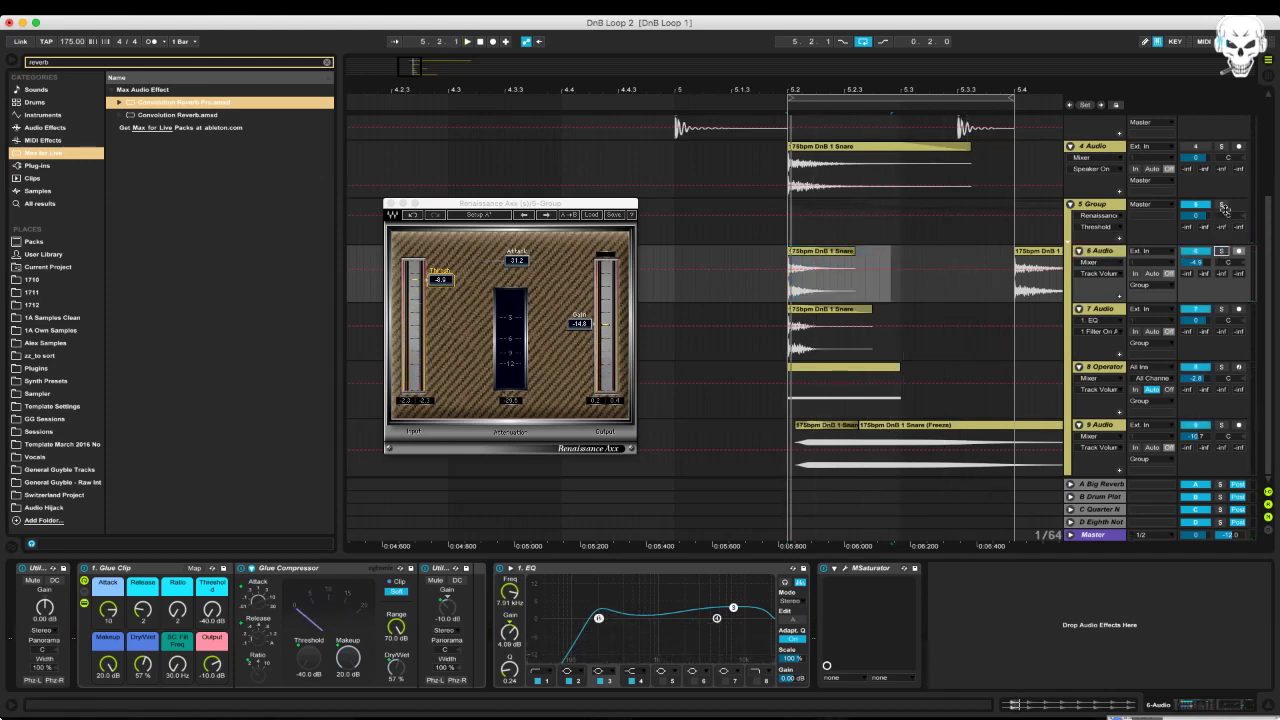
Play all the snare layers together and show the group's effect chain
key(space)
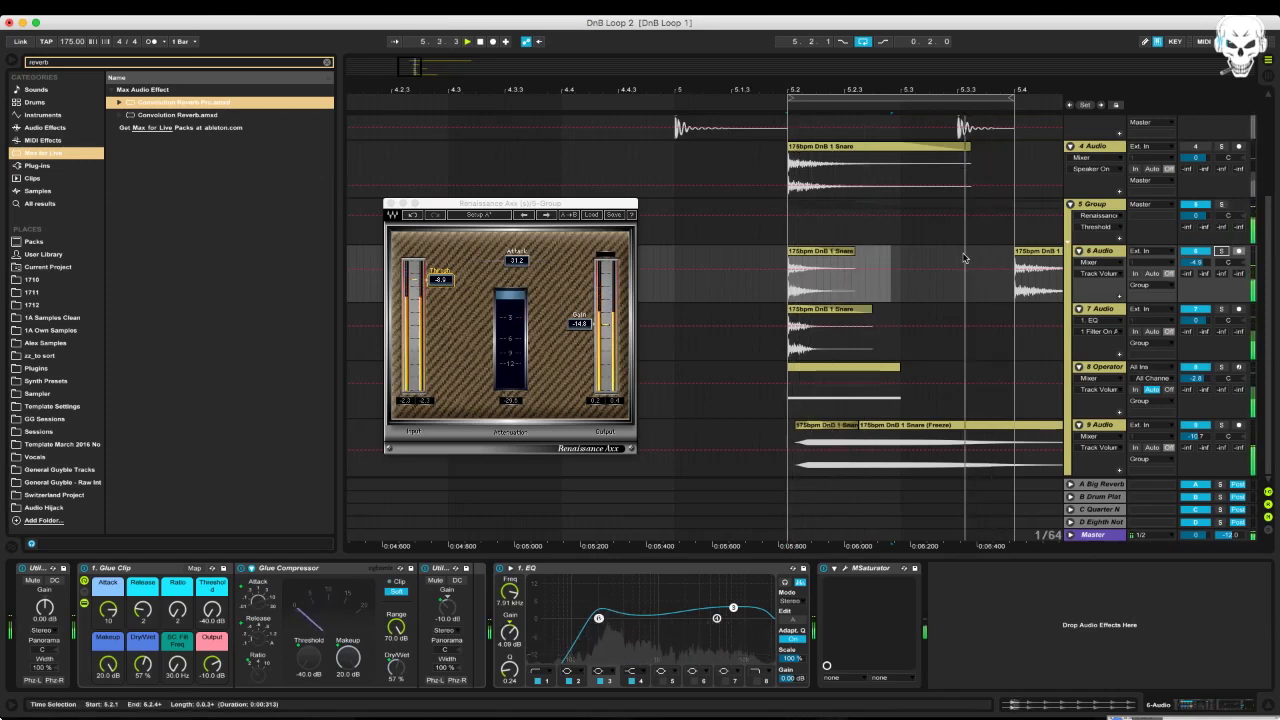
key(space)
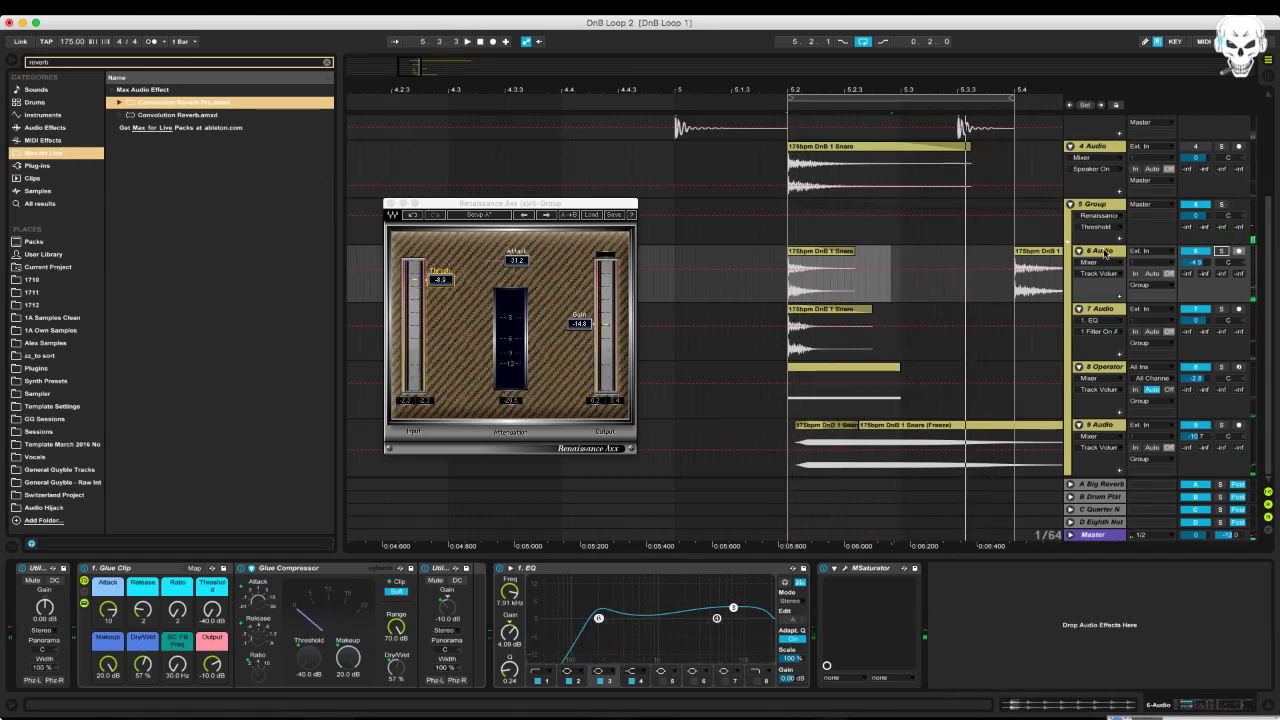
click(1107, 214)
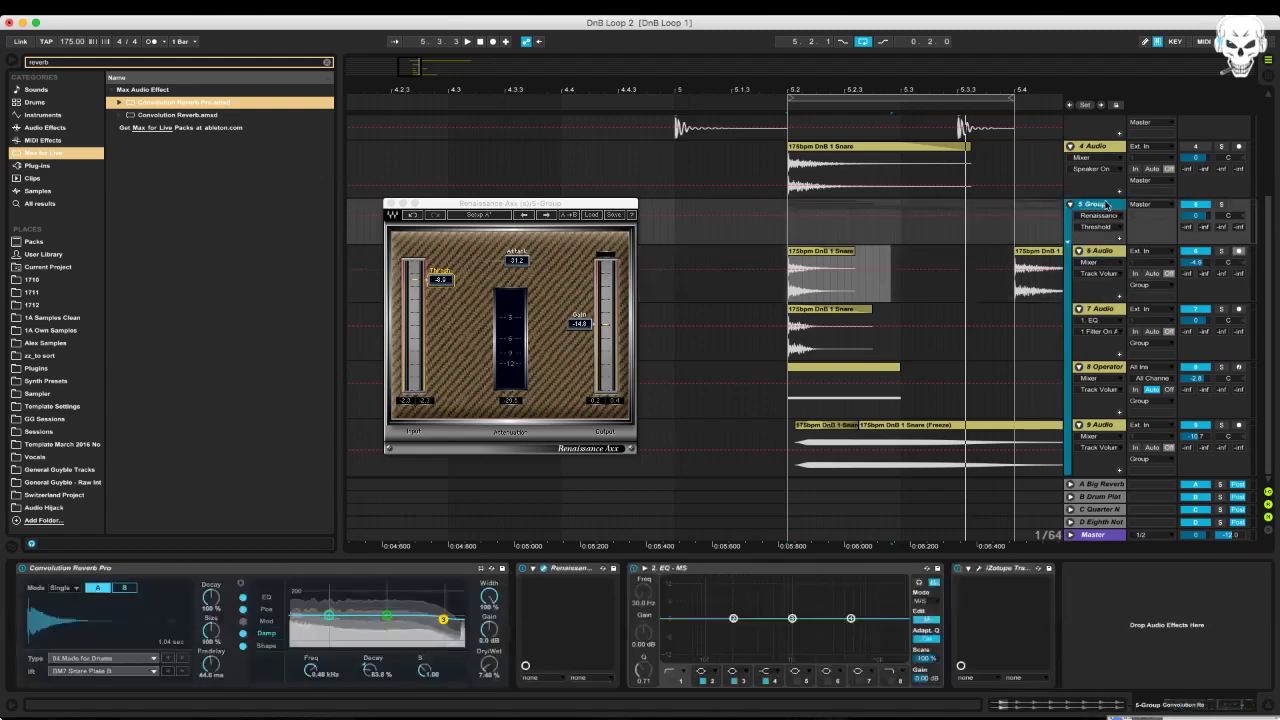
key(space)
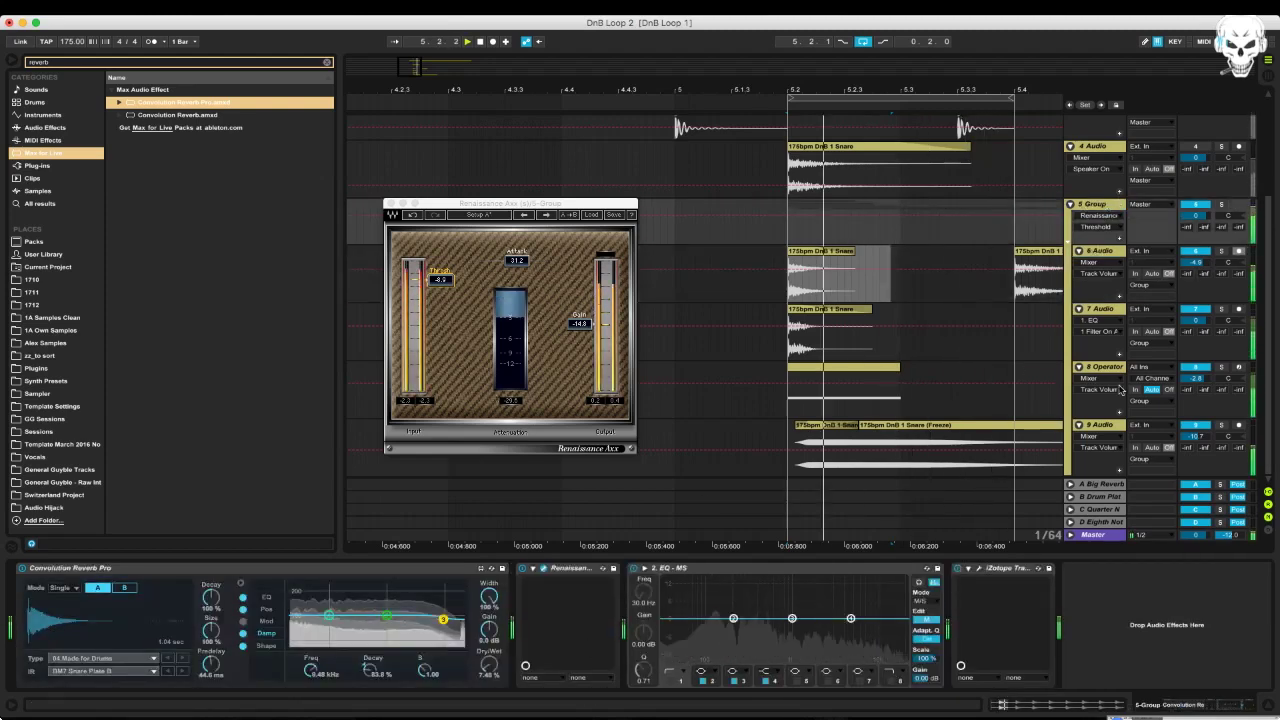
key(space)
Extend the start of the frozen snare clip on 9 Audio back to 5.2.1 and listen to the loop
click(795, 430)
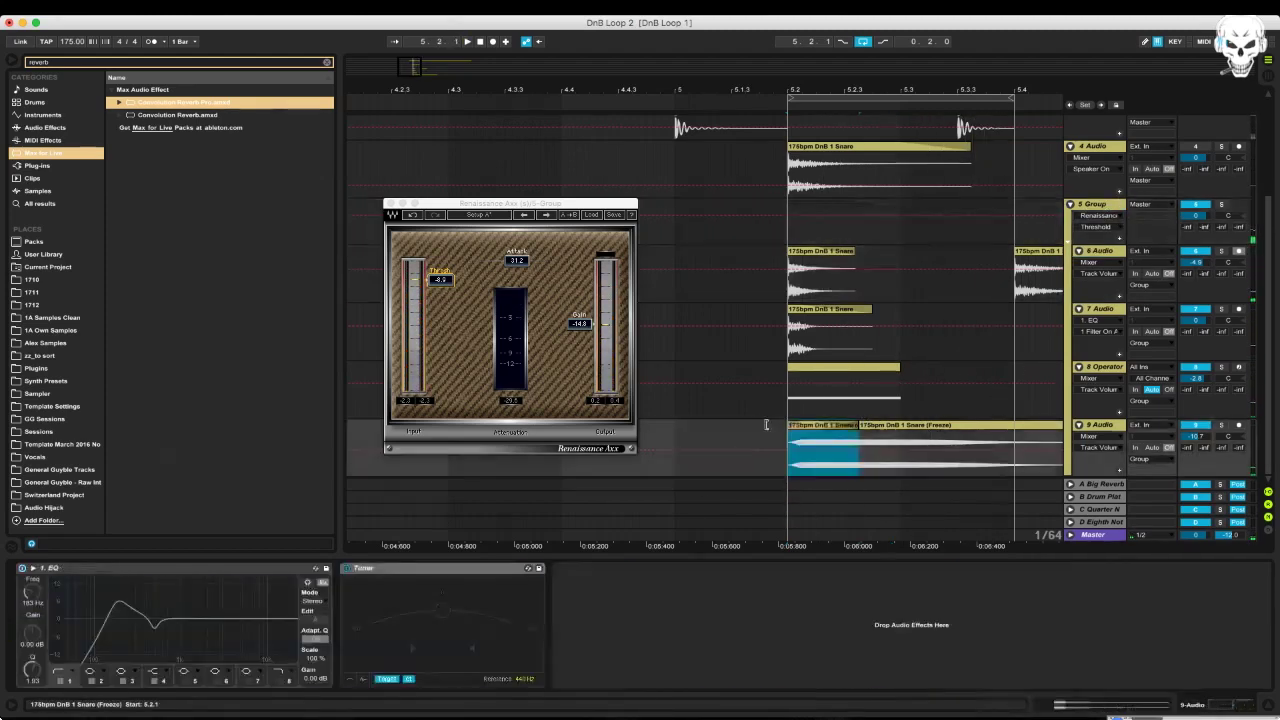
key(space)
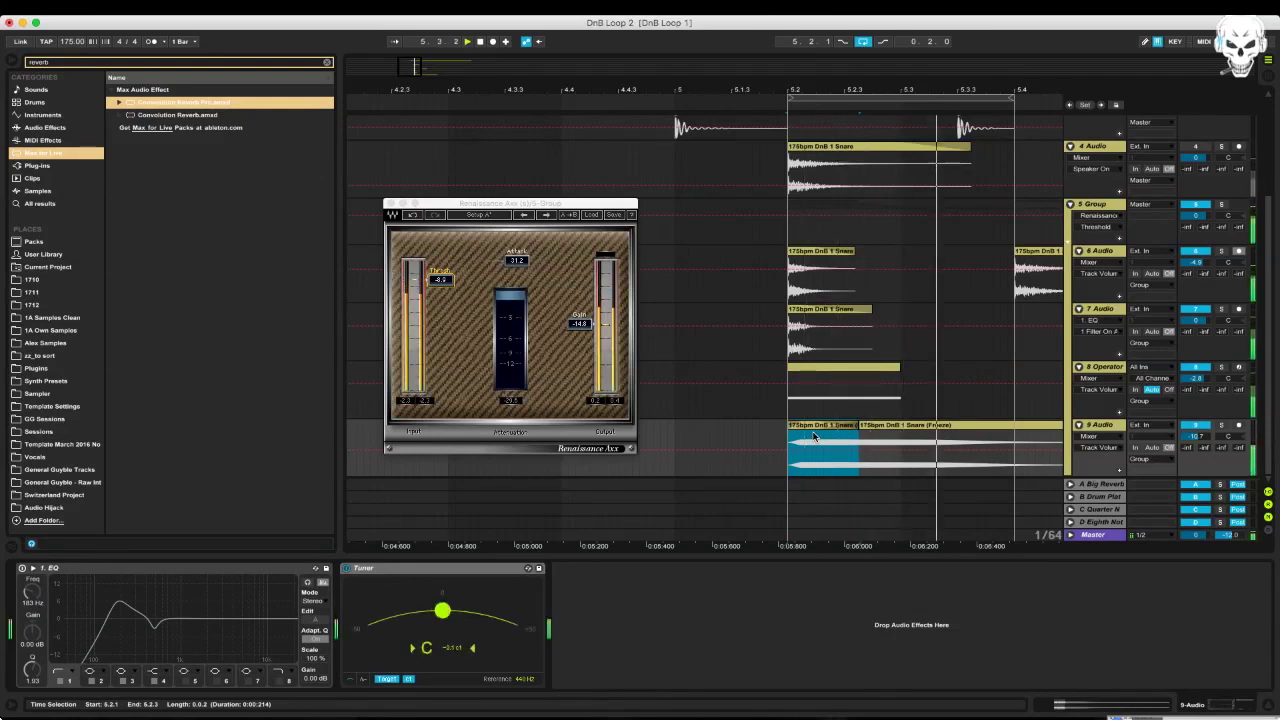
drag(802, 434, 751, 432)
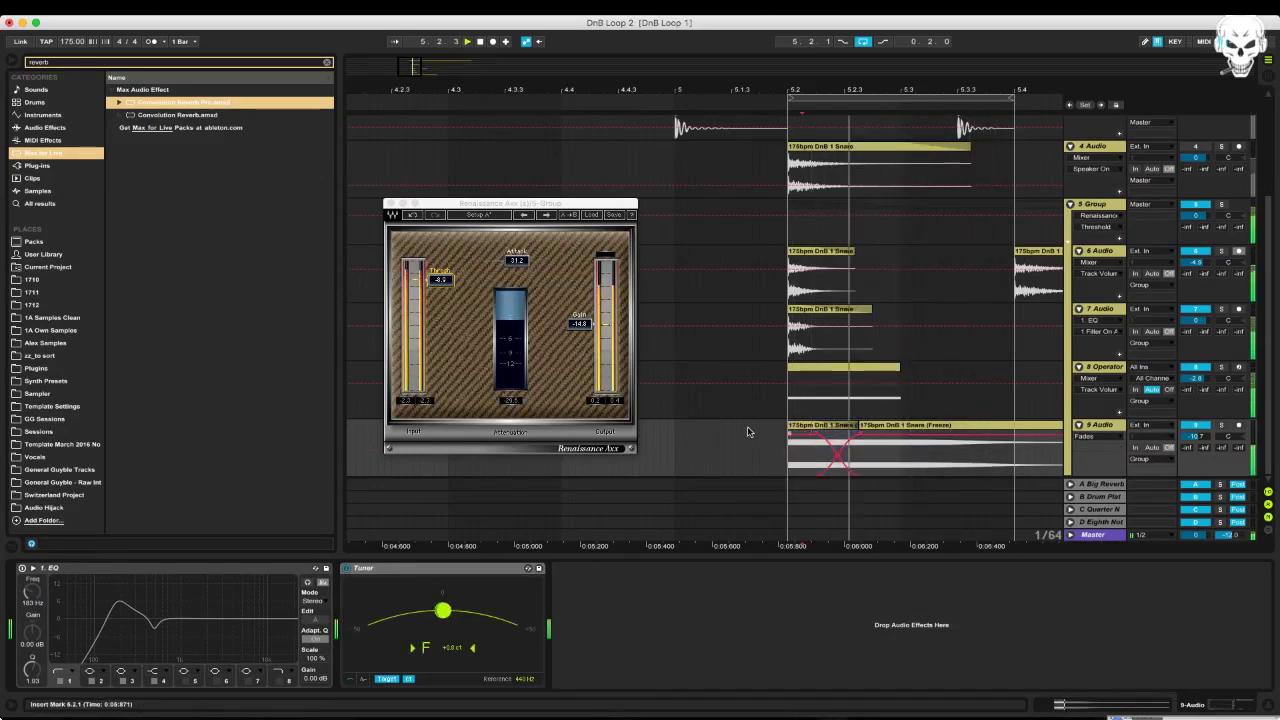
drag(791, 89, 784, 215)
key(space)
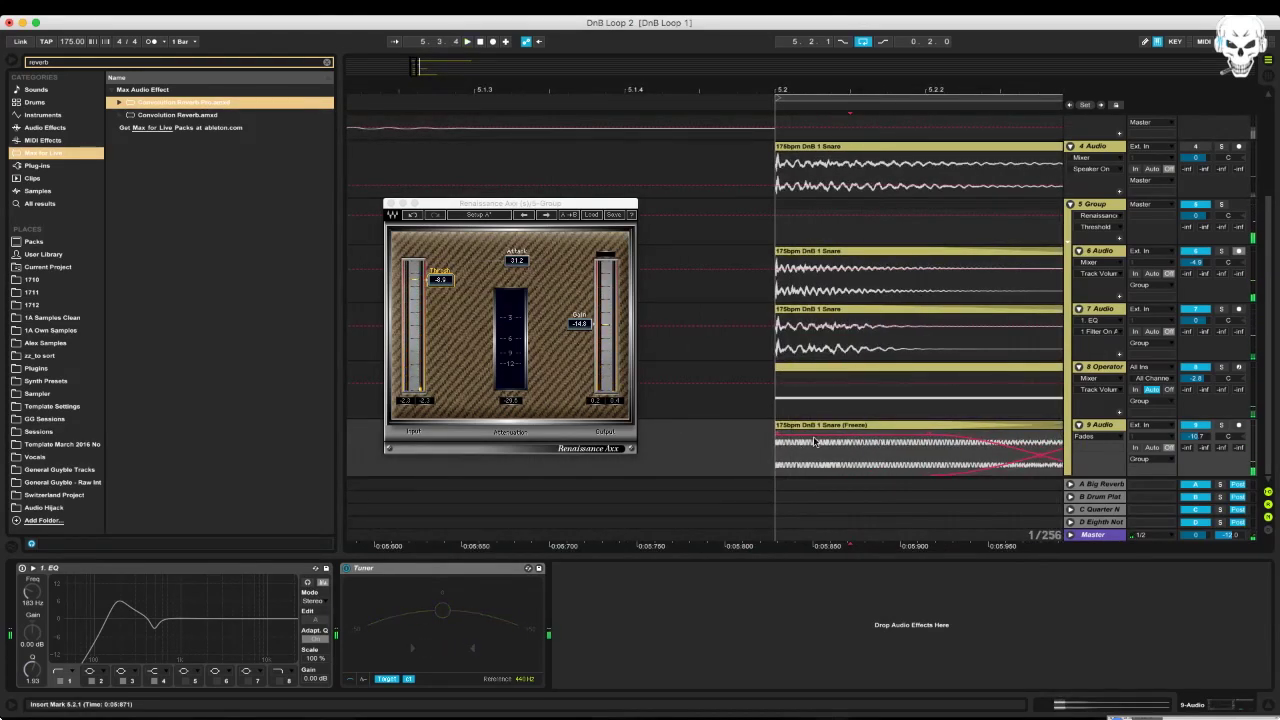
Trim the 9 Audio frozen clip to start just after 5.2 with a short fade-in, and lower the track's volume to about -12.7 dB
click(771, 430)
drag(776, 430, 800, 436)
click(737, 447)
key(space)
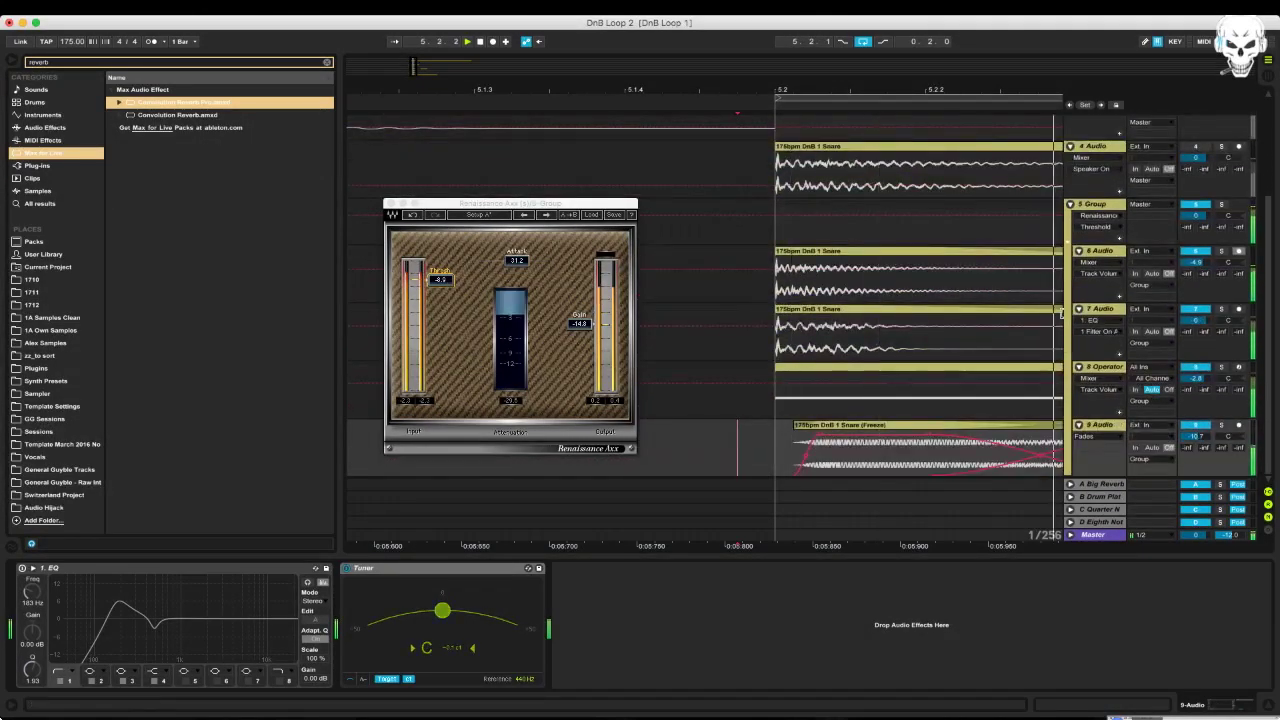
drag(1197, 434, 1199, 437)
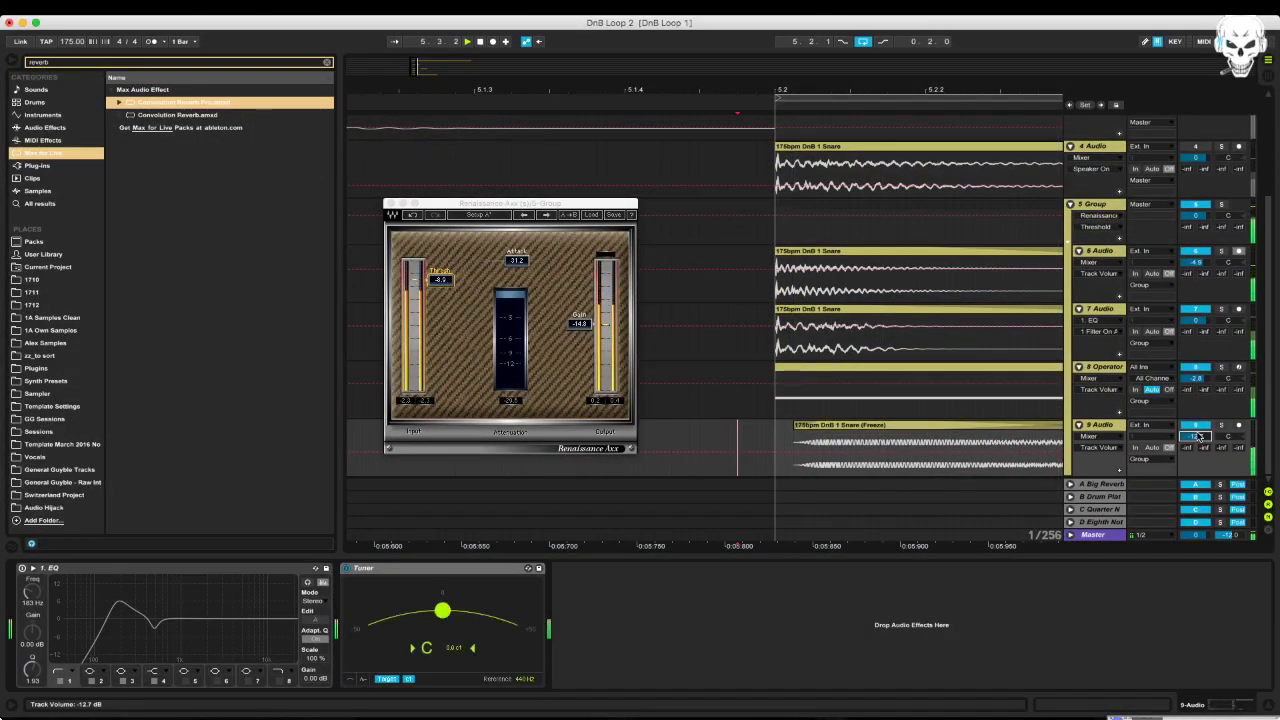
key(space)
Enable filter 1 as a low cut in the snare group's EQ - MS and adjust its cutoff while the loop plays
scroll(1000, 330, up, 3)
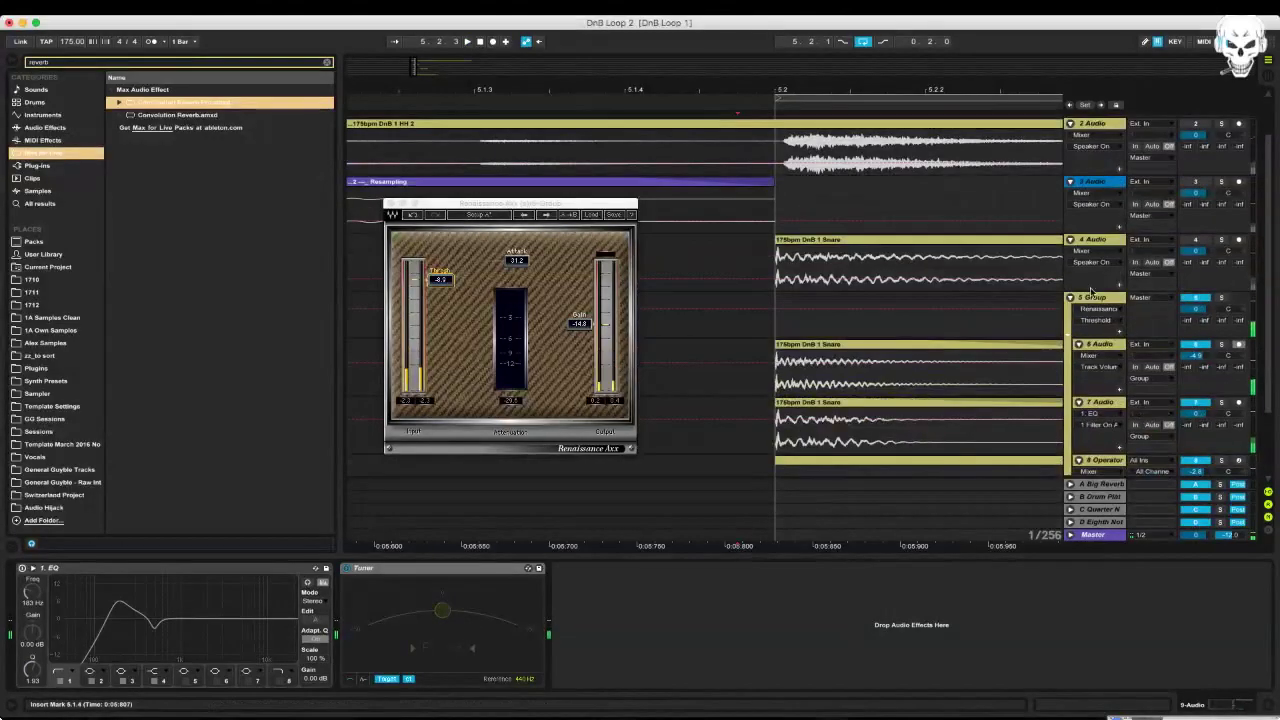
click(1098, 300)
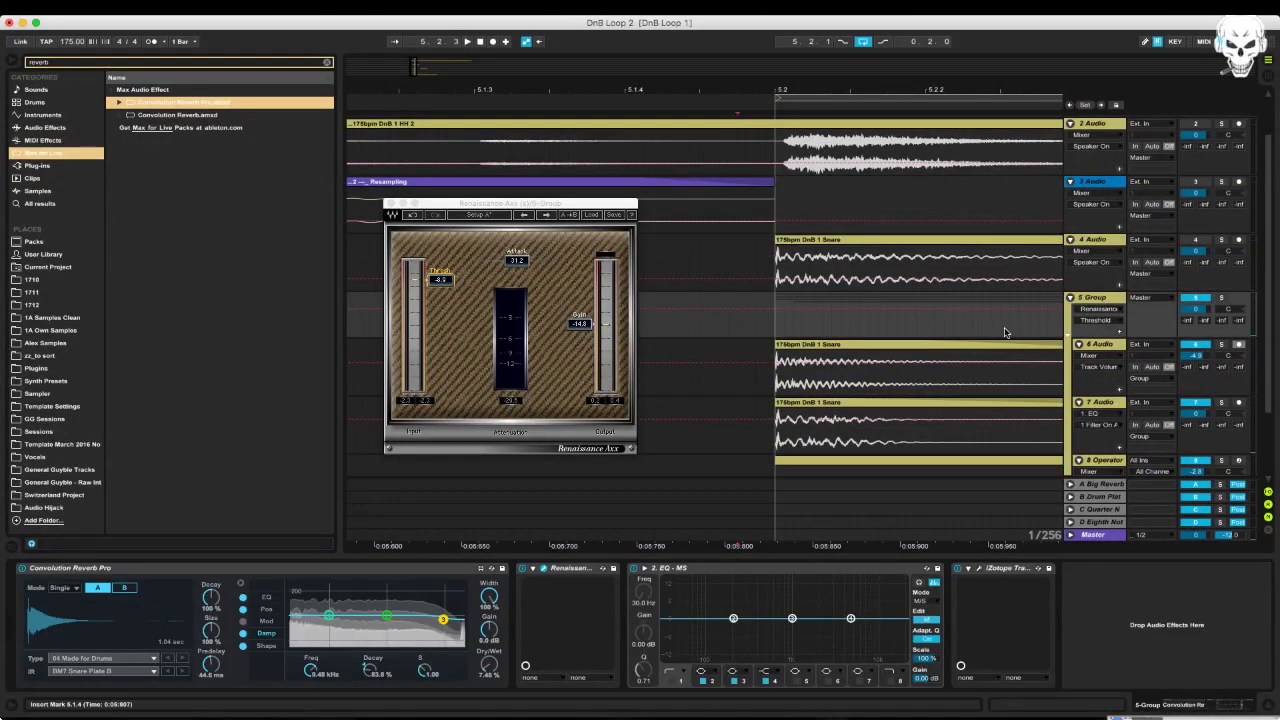
key(space)
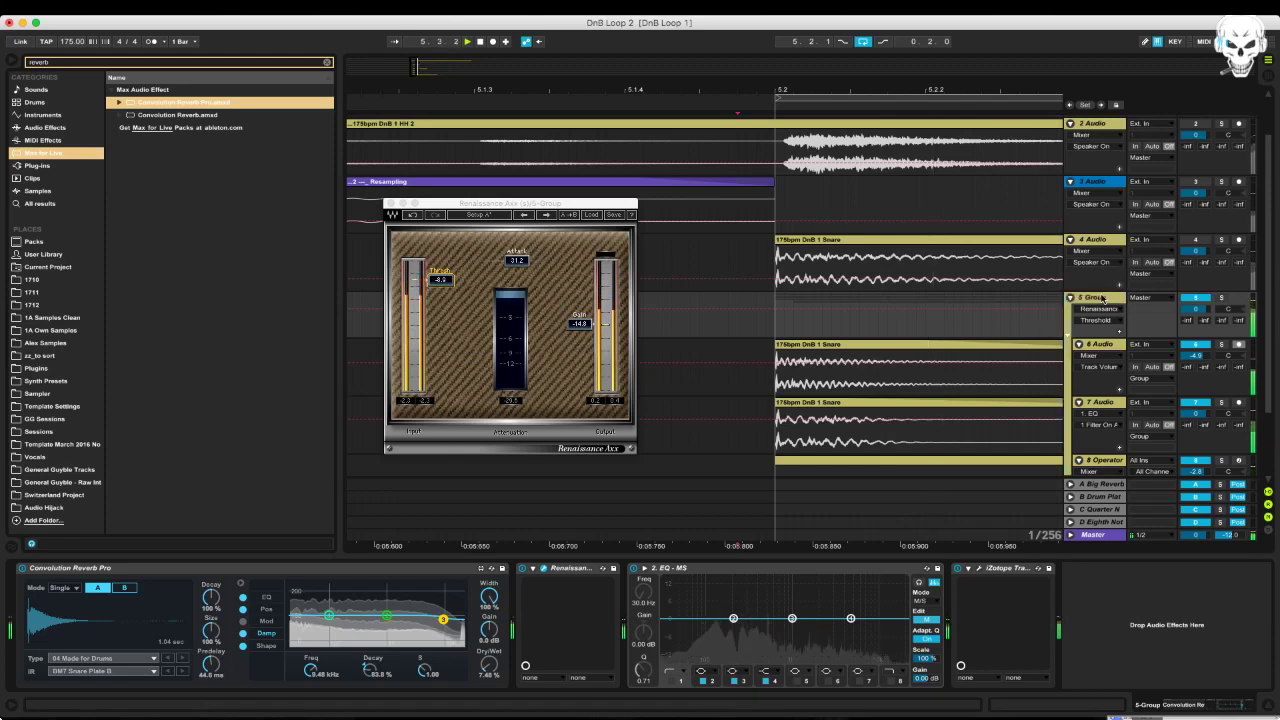
click(674, 683)
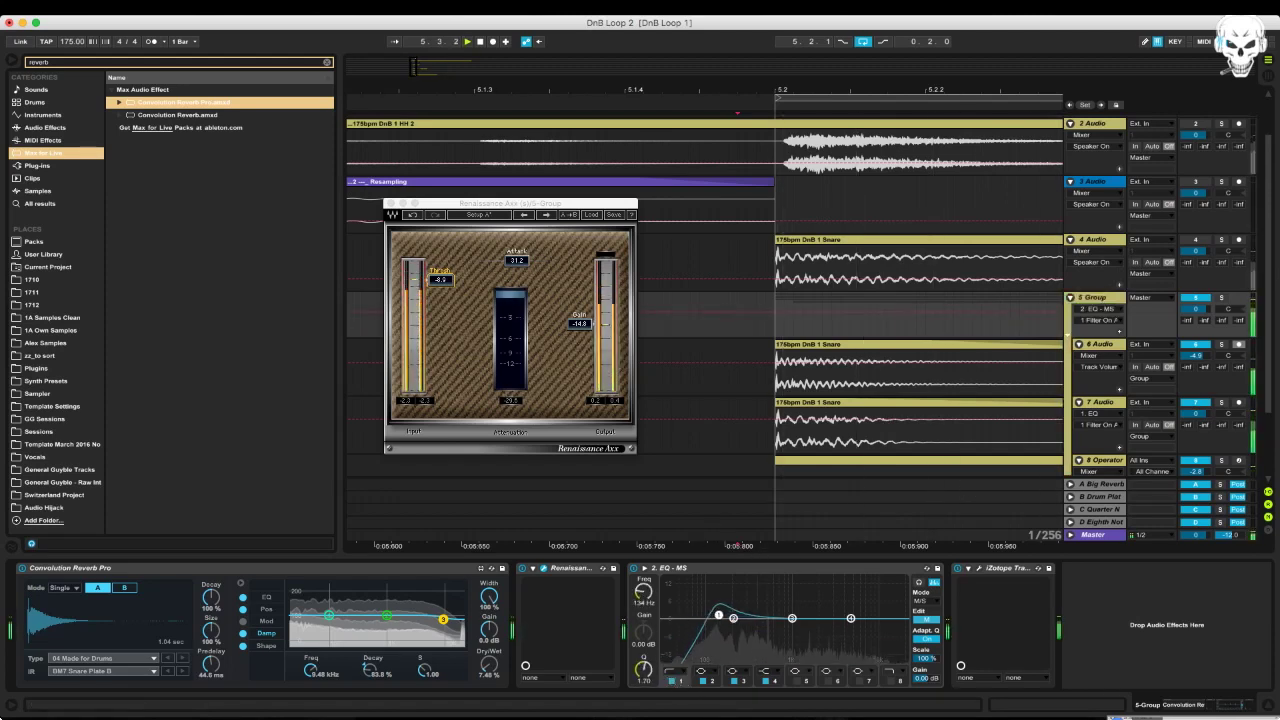
mouse_move(720, 611)
mouse_down()
mouse_move(729, 619)
mouse_move(717, 620)
mouse_up()
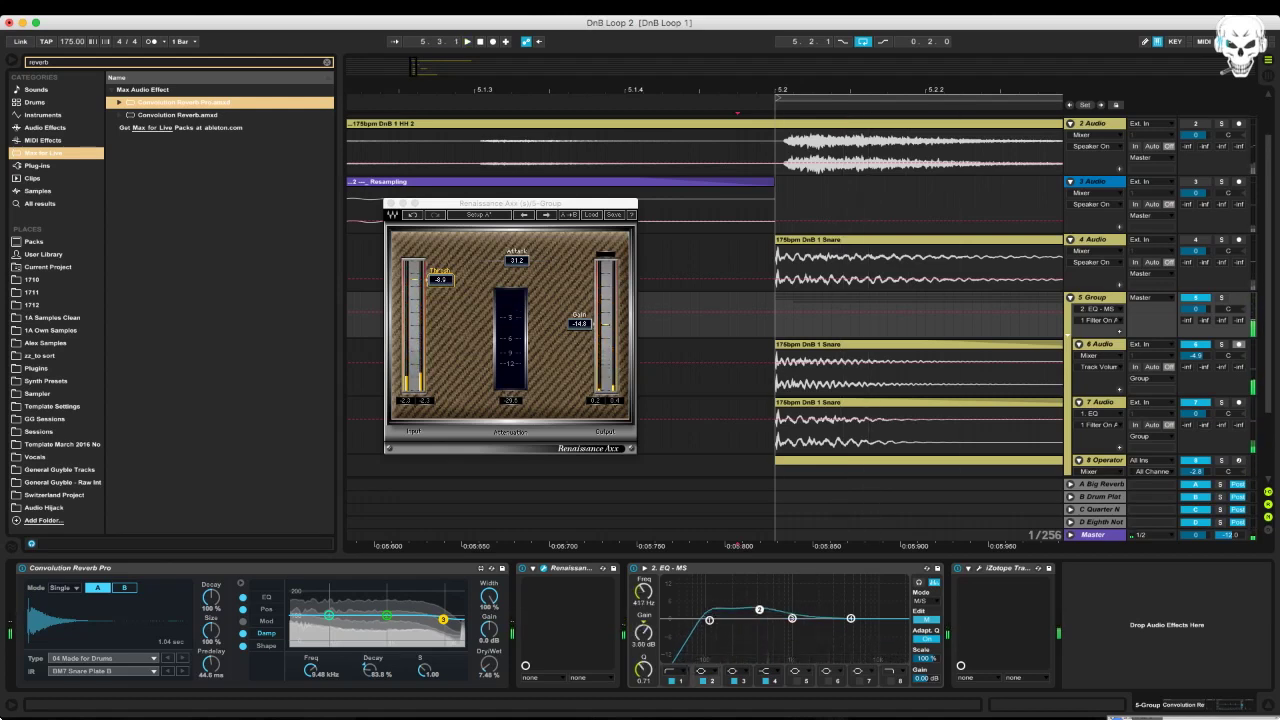
Dip band 2 of the group's EQ slightly, boost band 3 by about 4.09 dB around 7.45 kHz, and play the loop
mouse_move(765, 604)
mouse_down()
mouse_move(767, 639)
mouse_move(768, 624)
mouse_up()
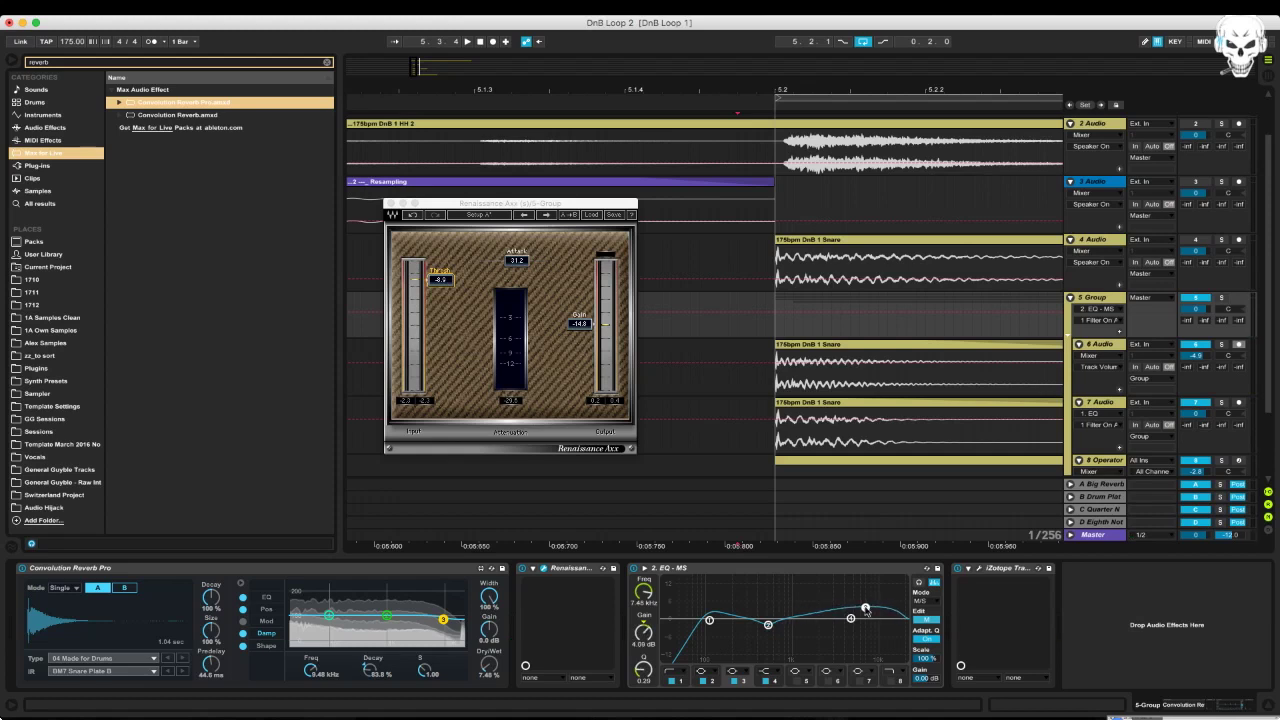
key(space)
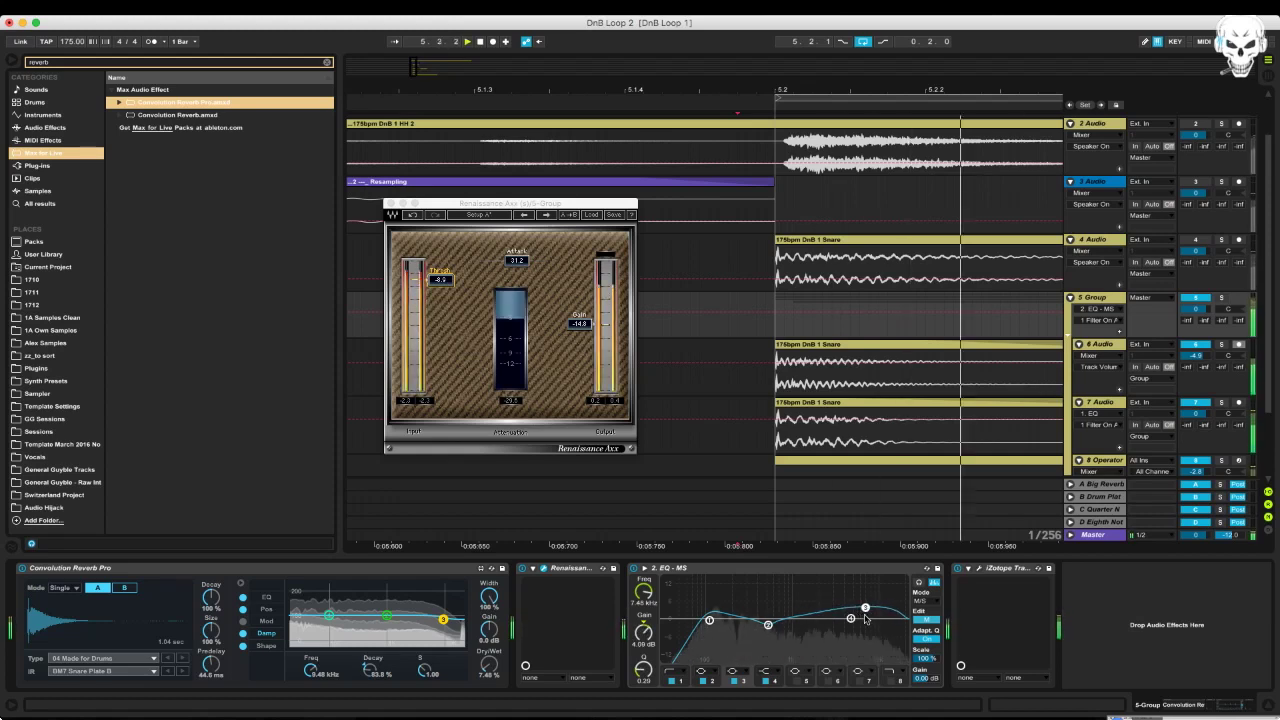
Set the Clip Control drive to about 3.4 in the snare group's iZotope Trash 2 while the loop plays, and close the plug-in window
click(979, 569)
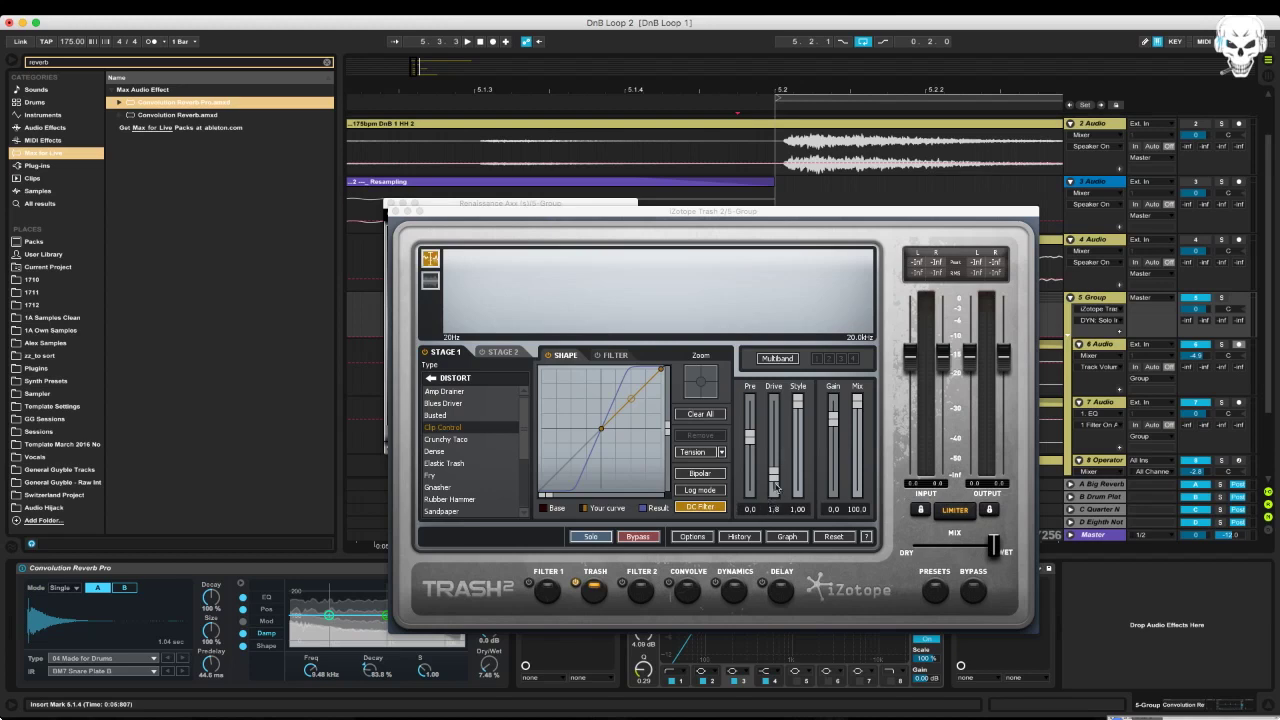
drag(771, 500, 776, 462)
key(space)
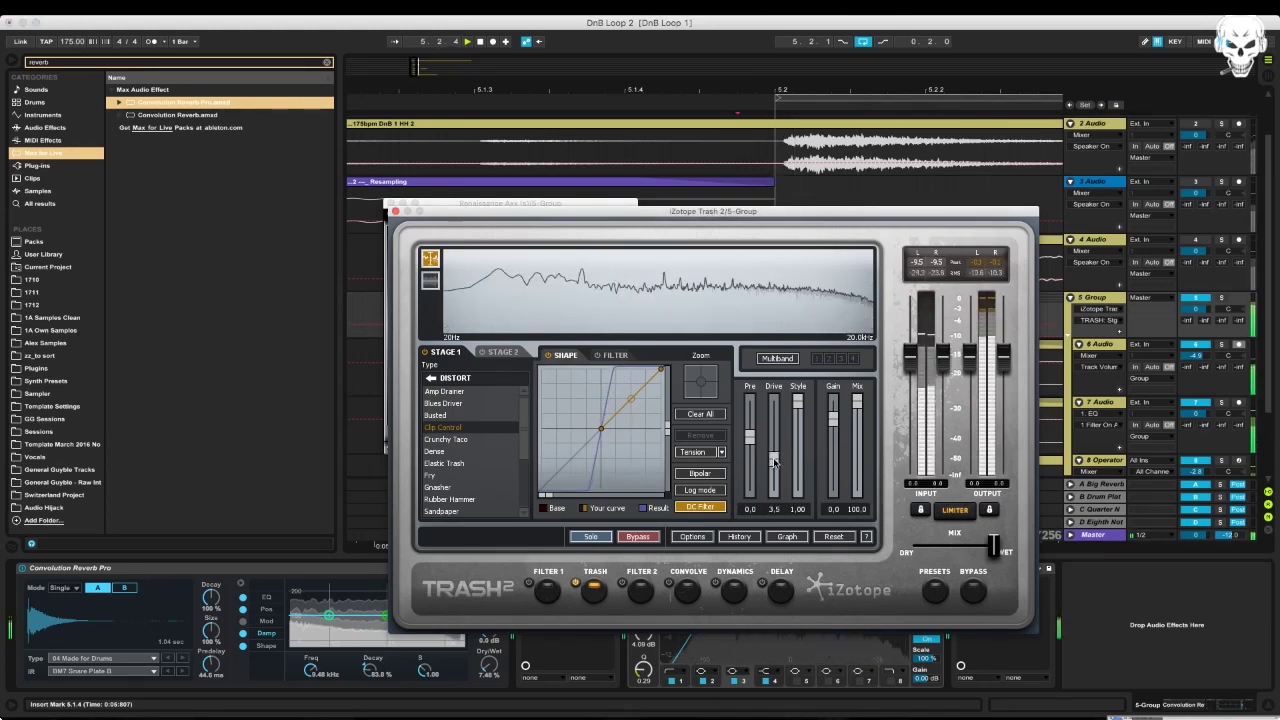
drag(774, 463, 774, 461)
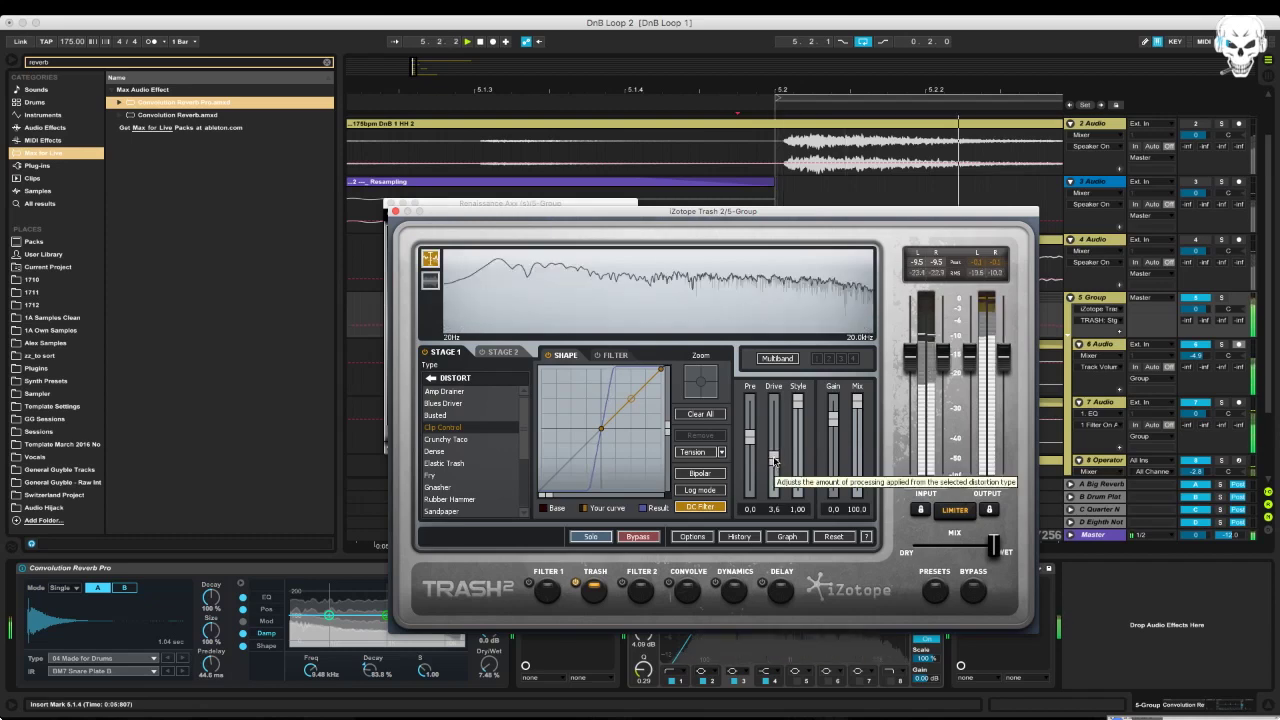
drag(774, 461, 774, 463)
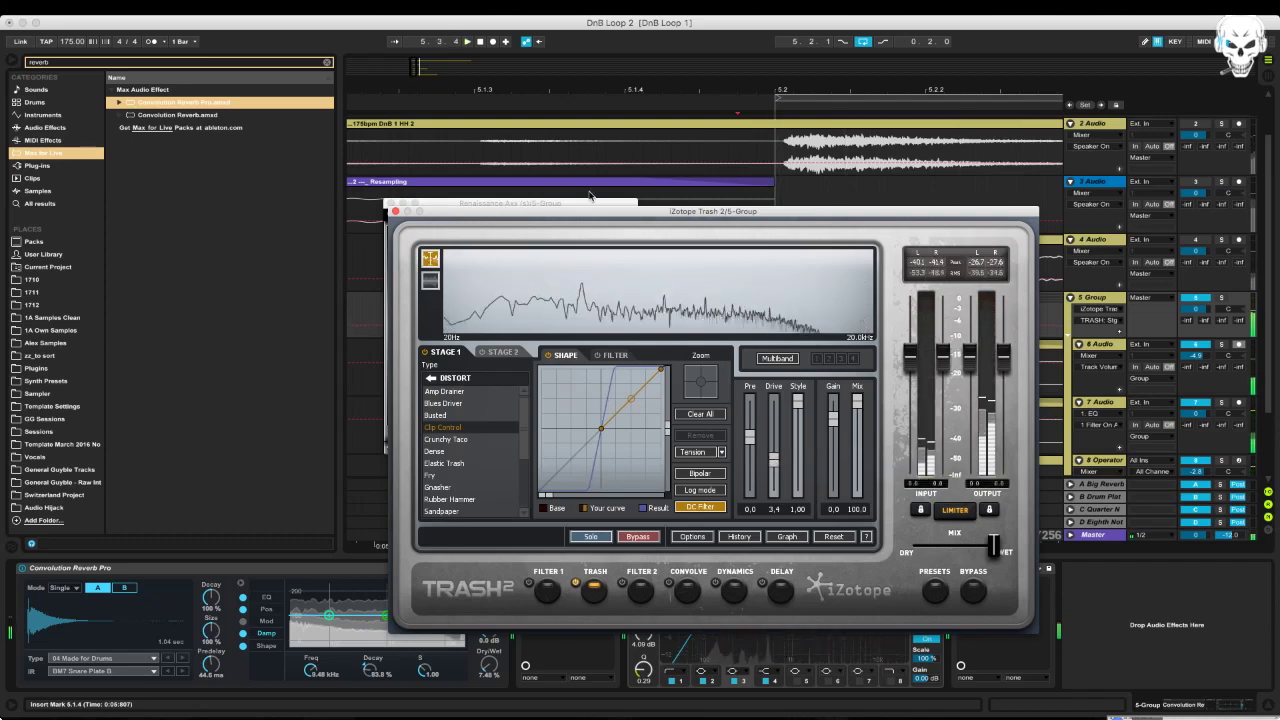
click(395, 211)
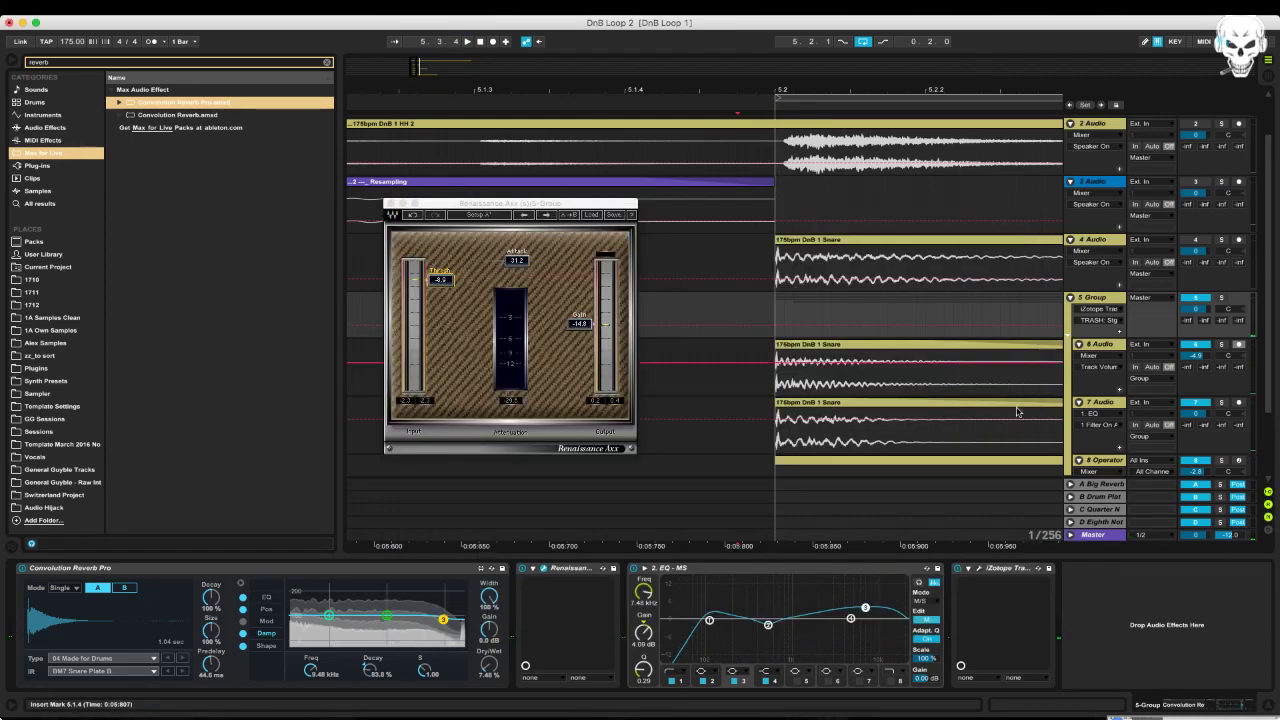
Open the oscilloscope plug-in on the Master track, play the loop and set its time to 0.026 to inspect the snare's waveform
click(1097, 537)
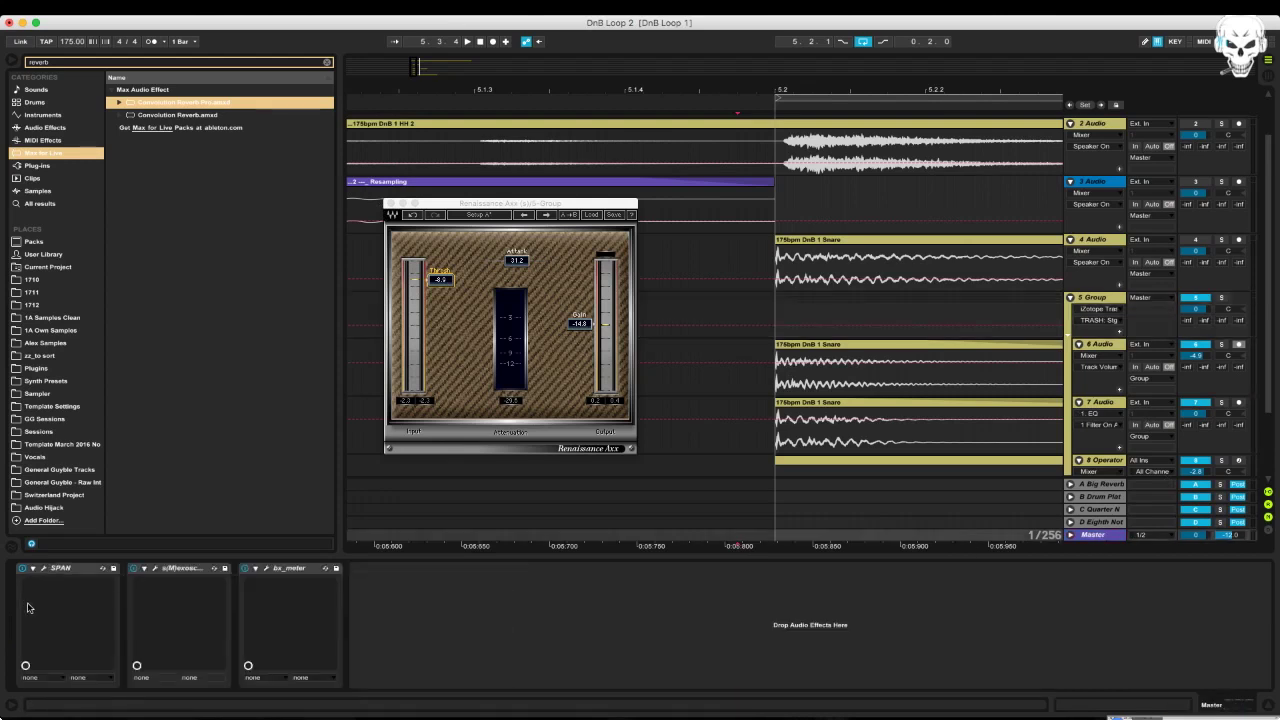
click(156, 570)
key(space)
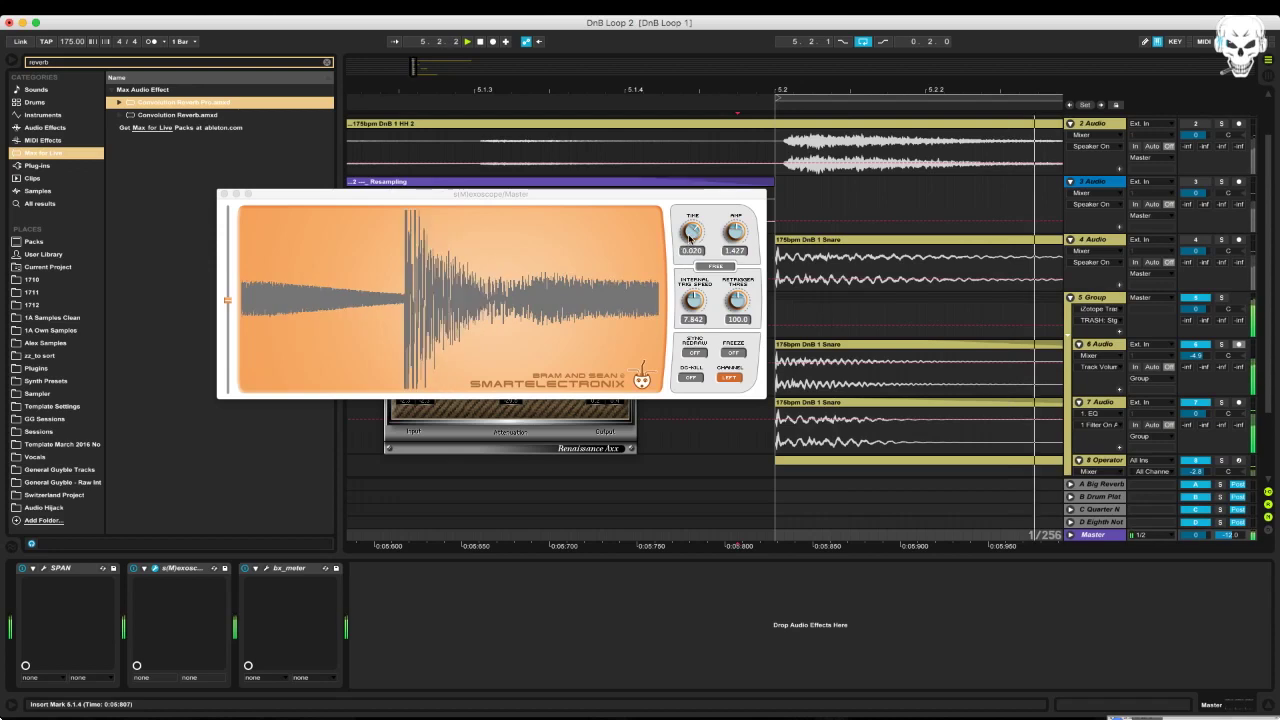
drag(689, 238, 689, 237)
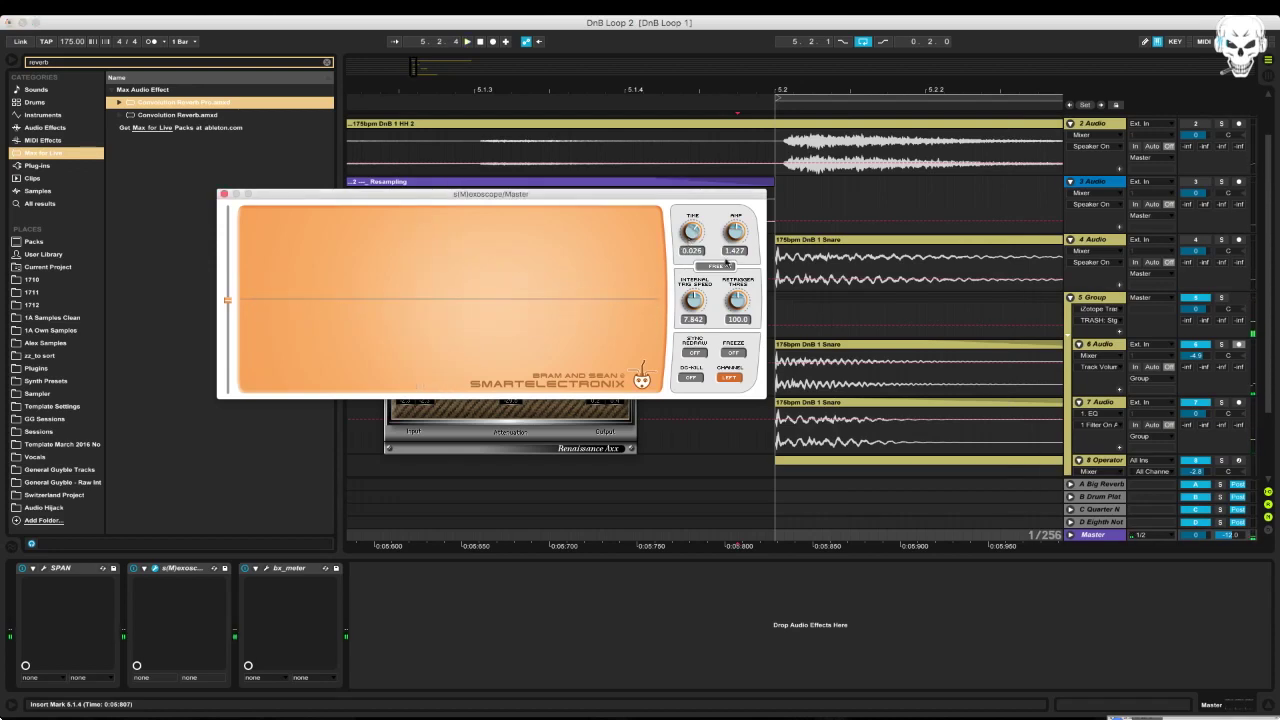
Select tracks 6 Audio to 8 Operator and adjust their volumes together to about -5.1, -0.2 and -3.0 dB while the loop plays
drag(867, 84, 867, 40)
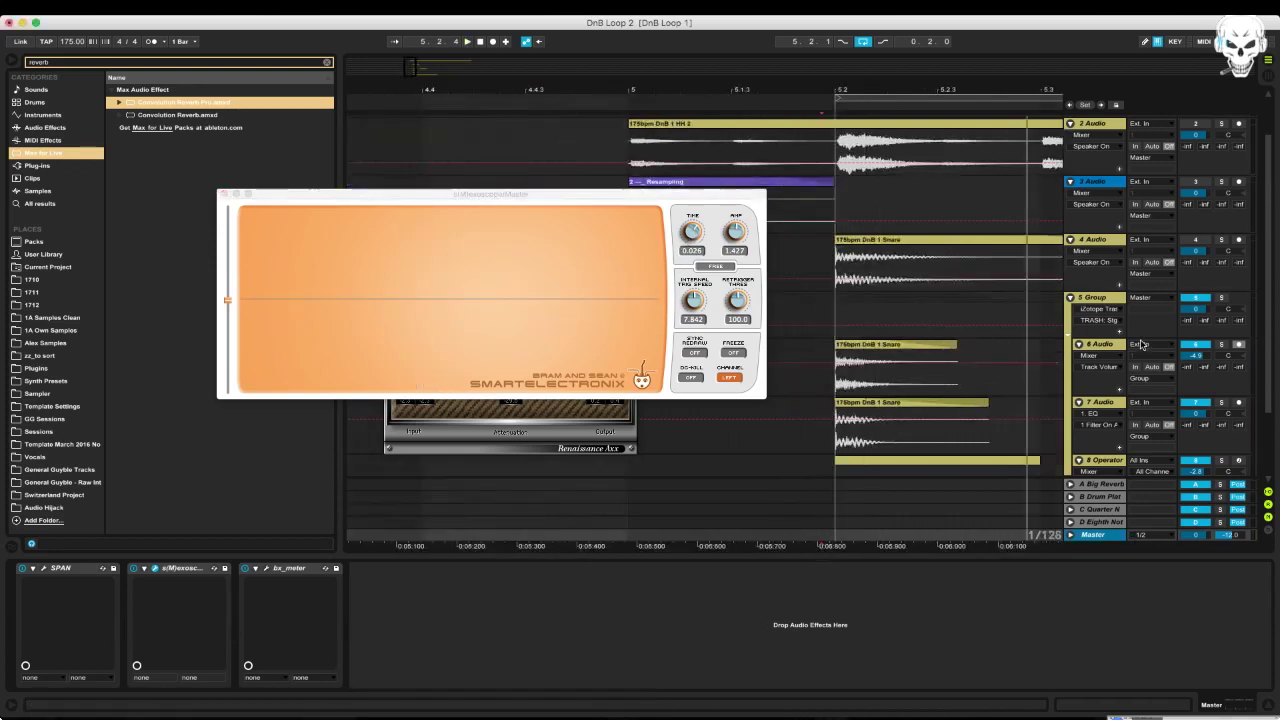
click(1108, 343)
scroll(1118, 361, down, 2)
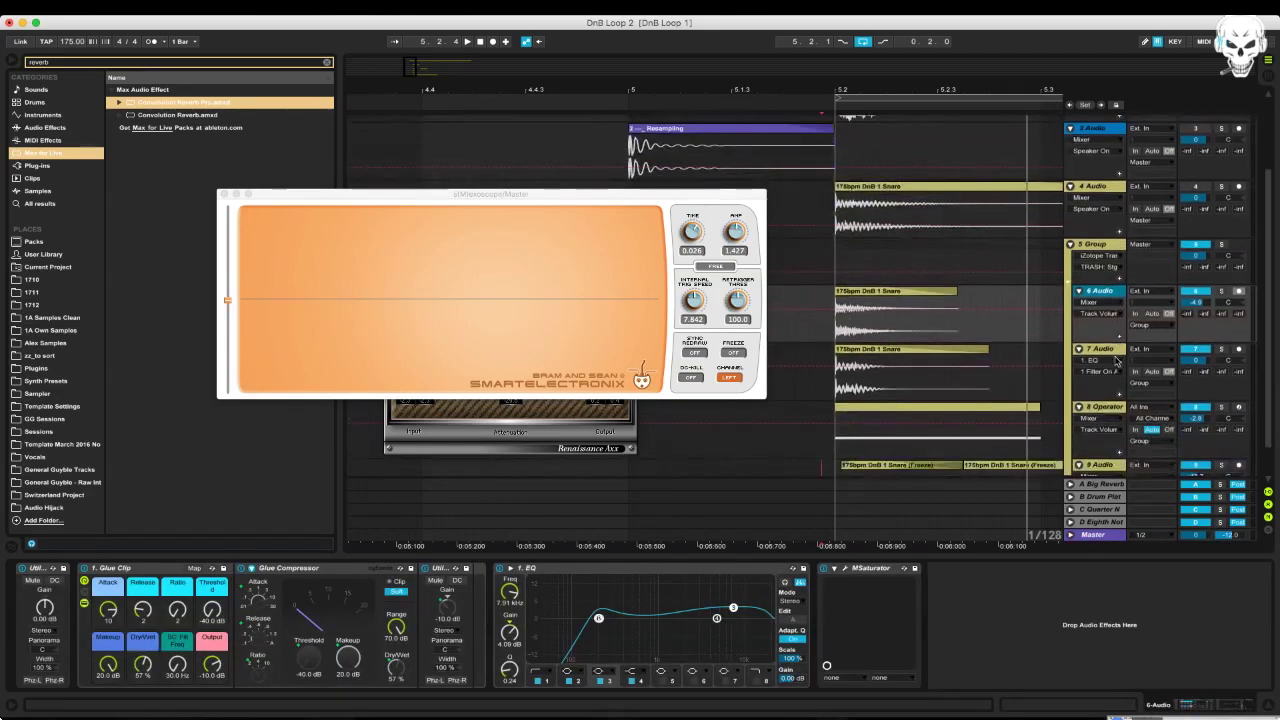
click(1106, 407)
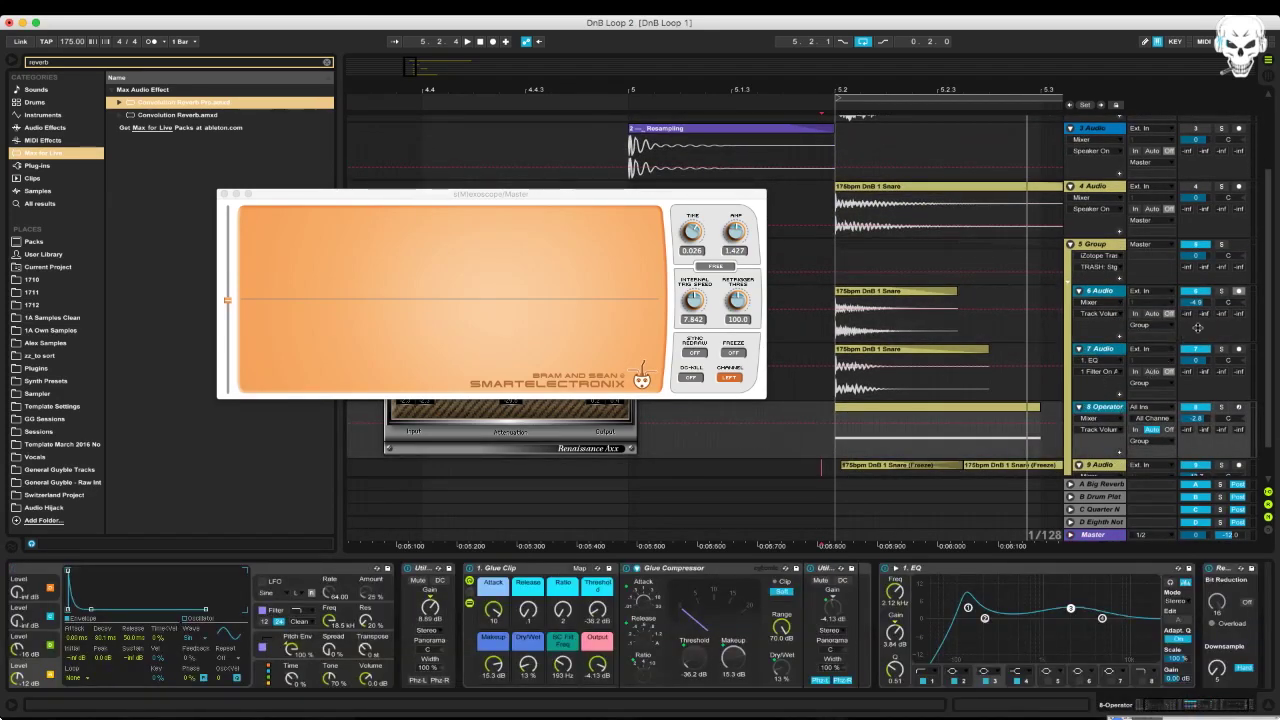
key(space)
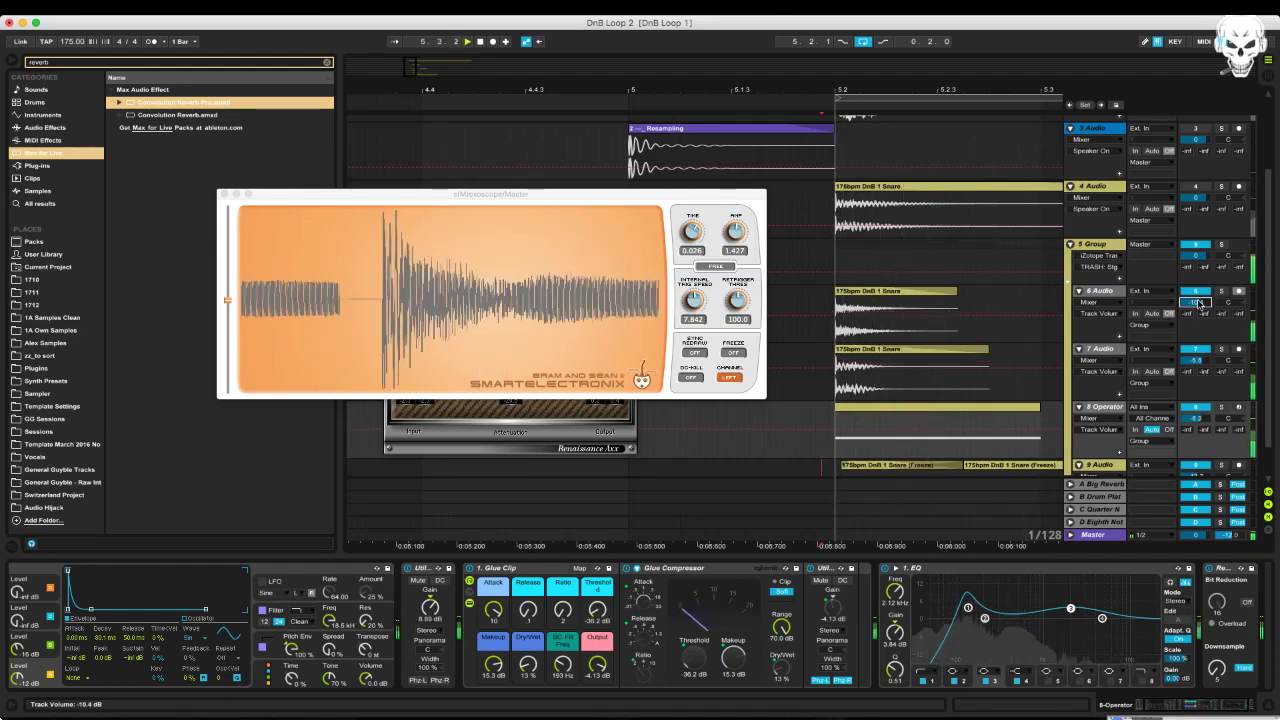
mouse_move(1199, 304)
mouse_down()
mouse_move(1201, 290)
mouse_move(1203, 307)
mouse_up()
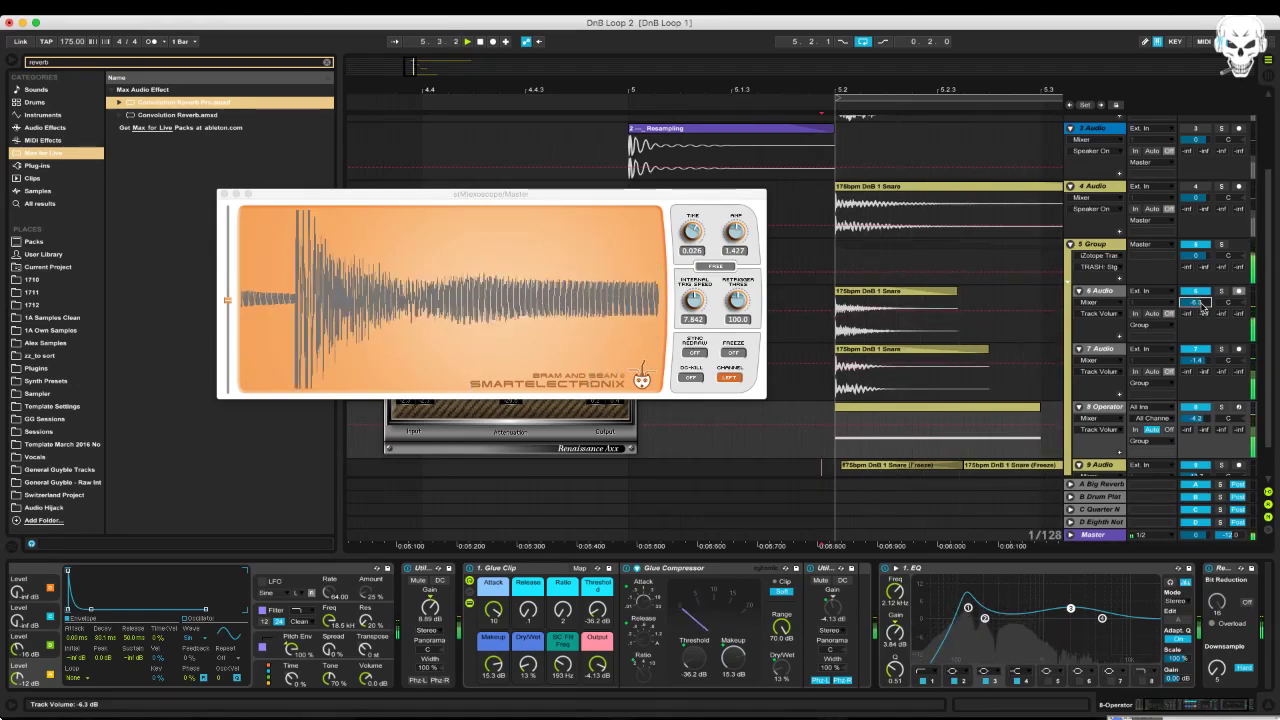
Add a short fade-in at the start of the snare clip on 7 Audio and play the loop
click(1108, 350)
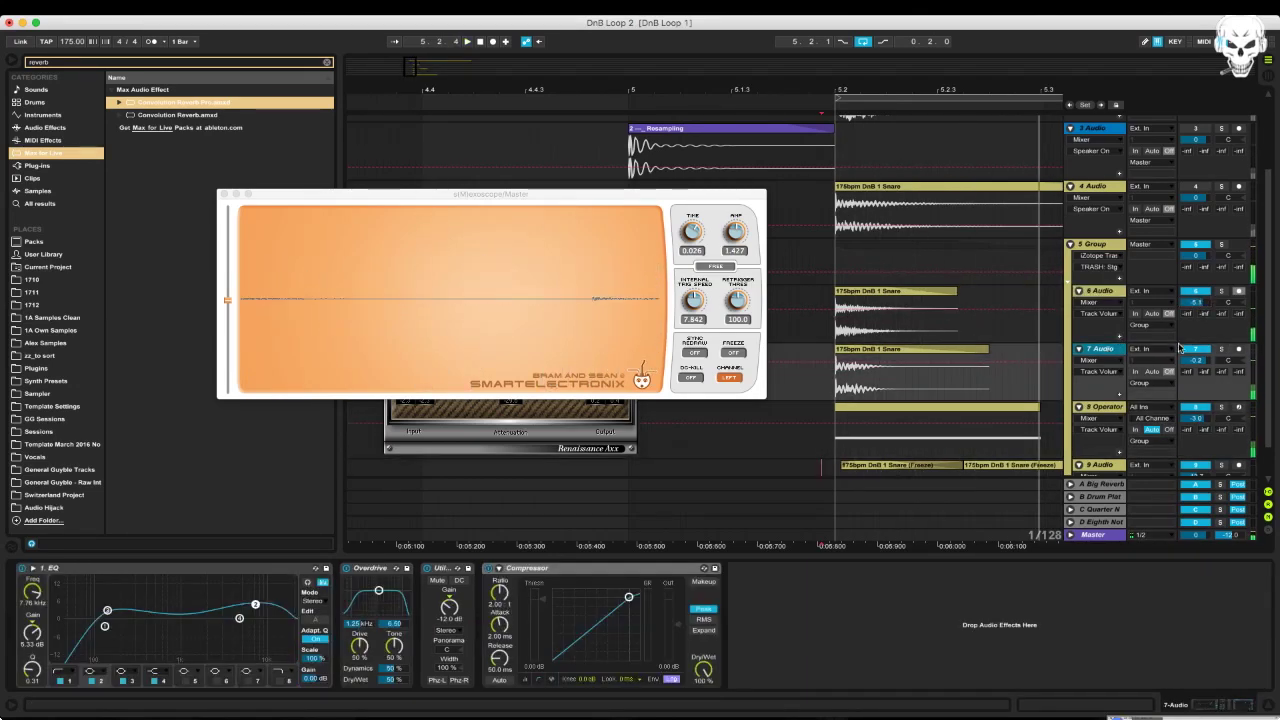
key(space)
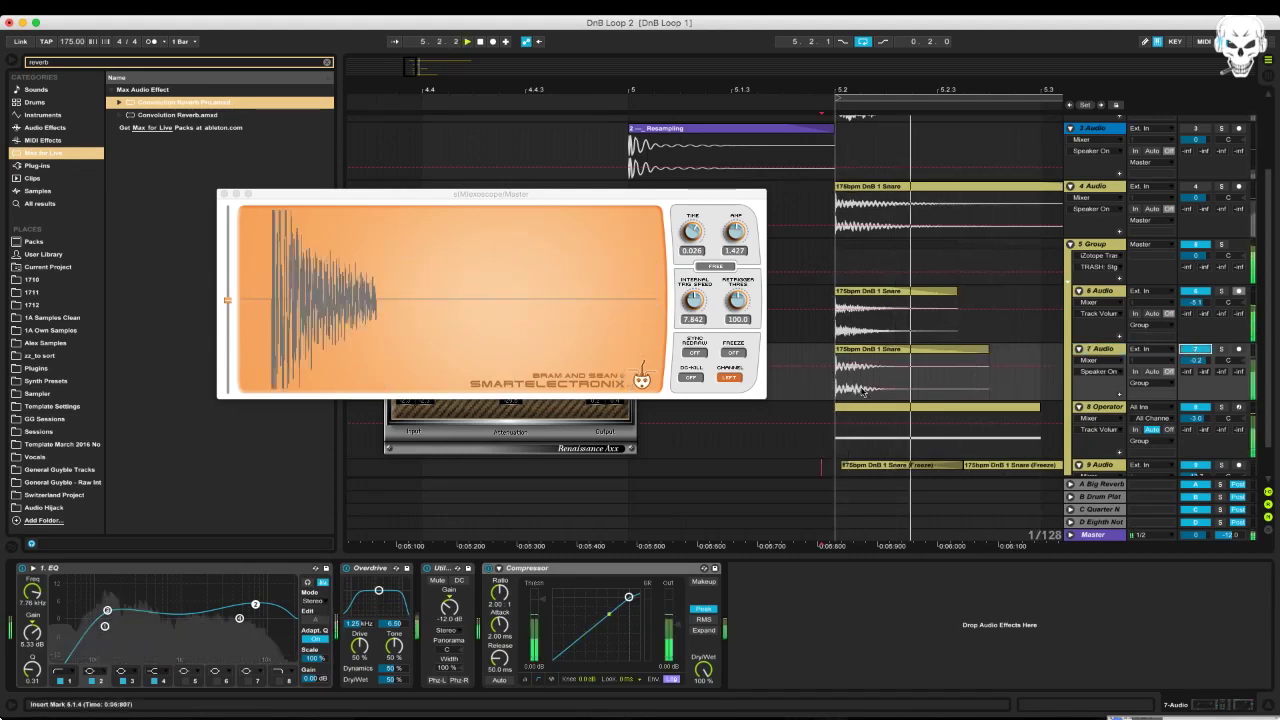
key(space)
drag(847, 382, 823, 383)
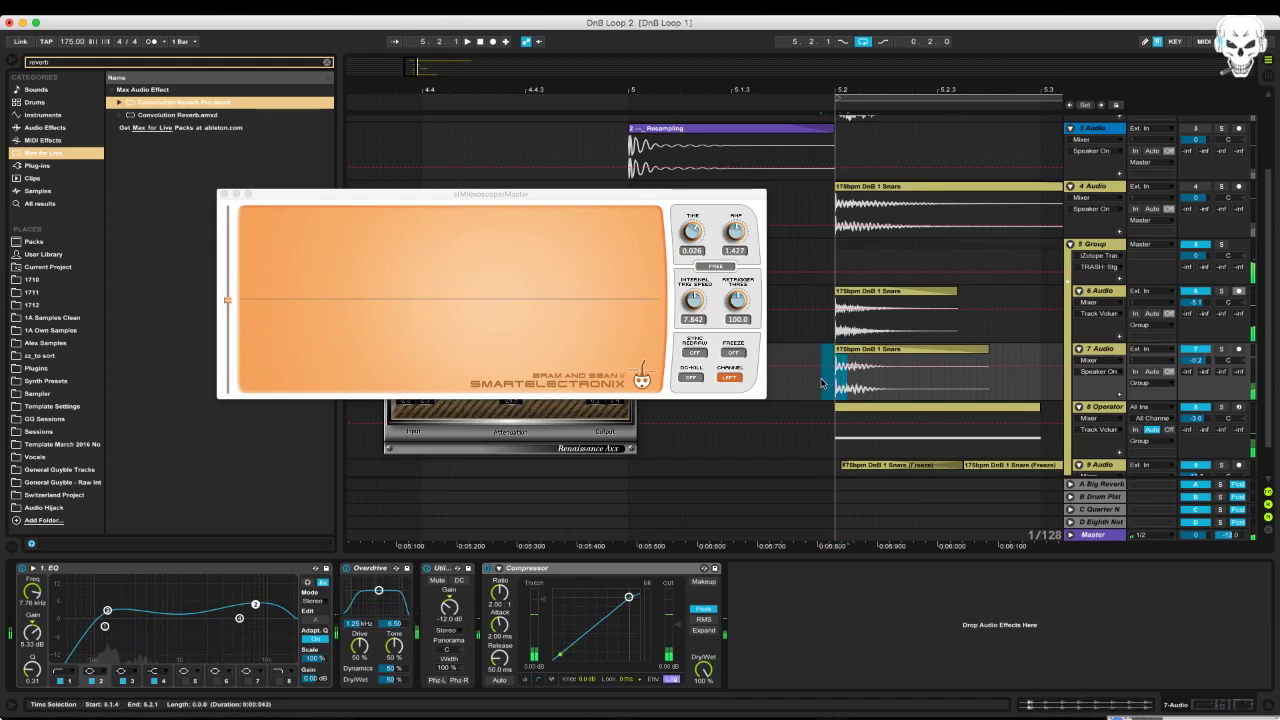
key(space)
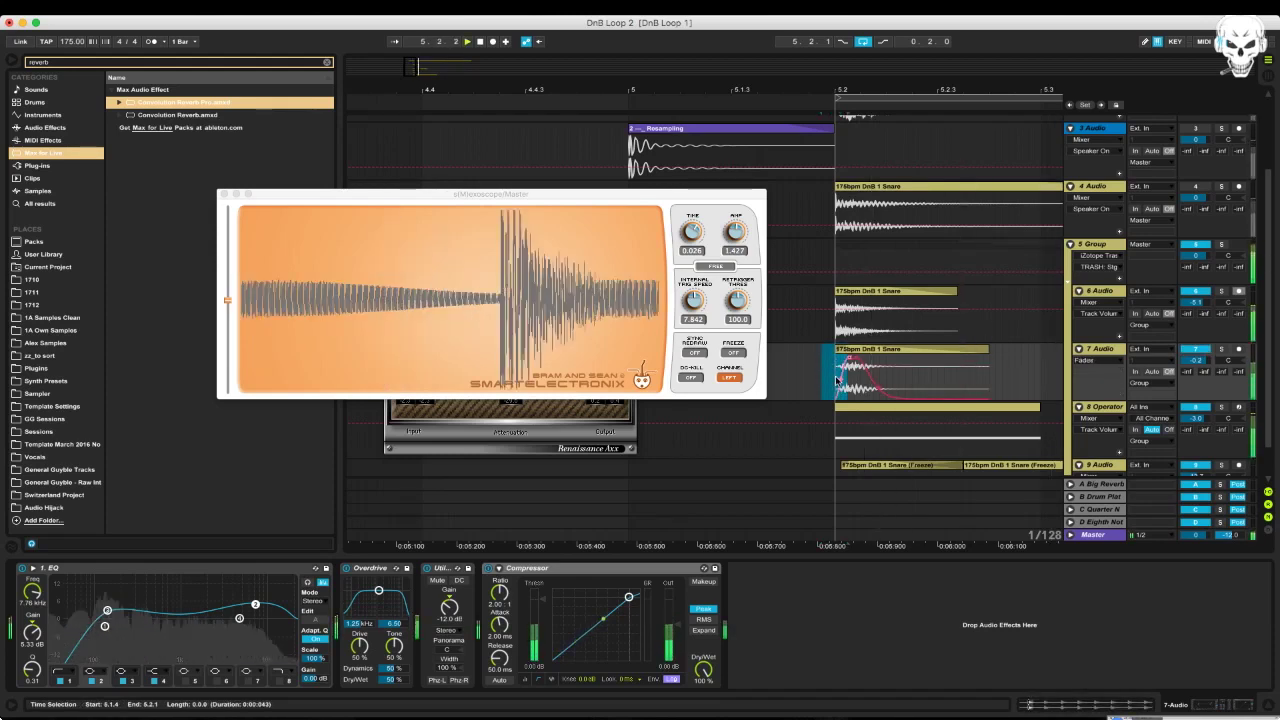
Solo 7 Audio and add a 1. EQ after its Compressor, boosting band 2 about 3.6 dB at 134 Hz and low-cutting around 123 Hz
click(1221, 349)
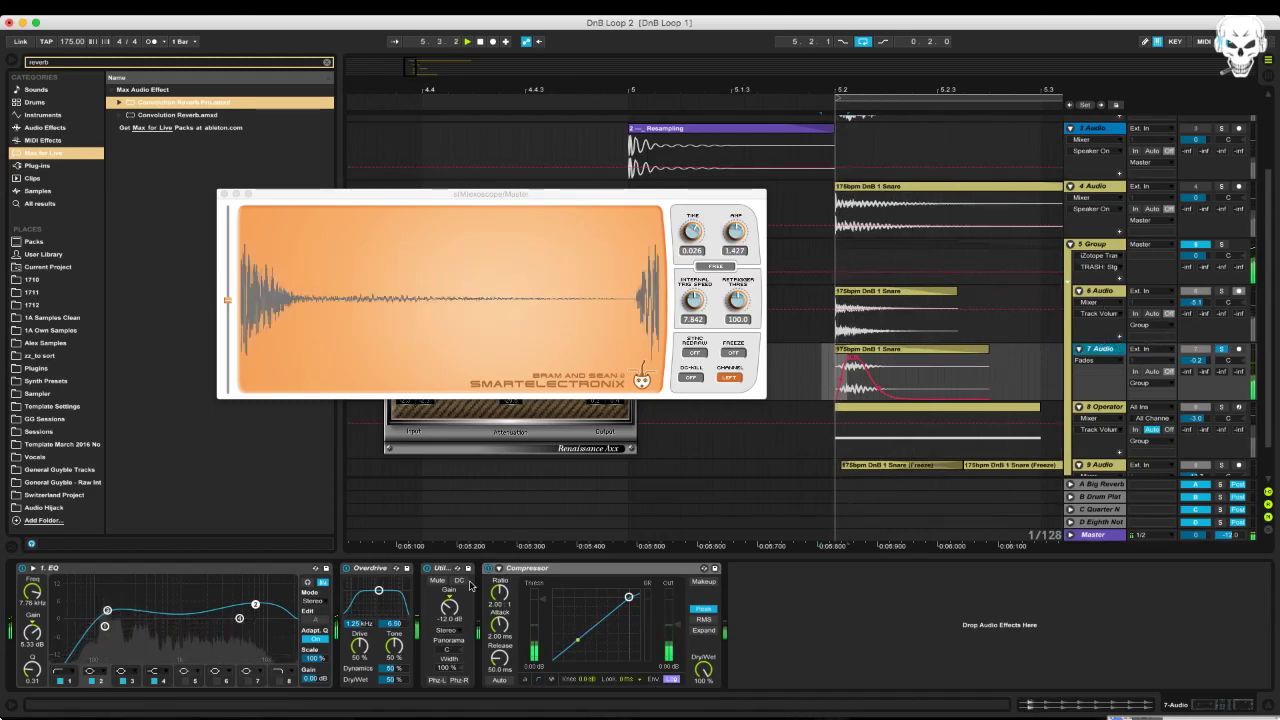
key(super+f)
text(eq)
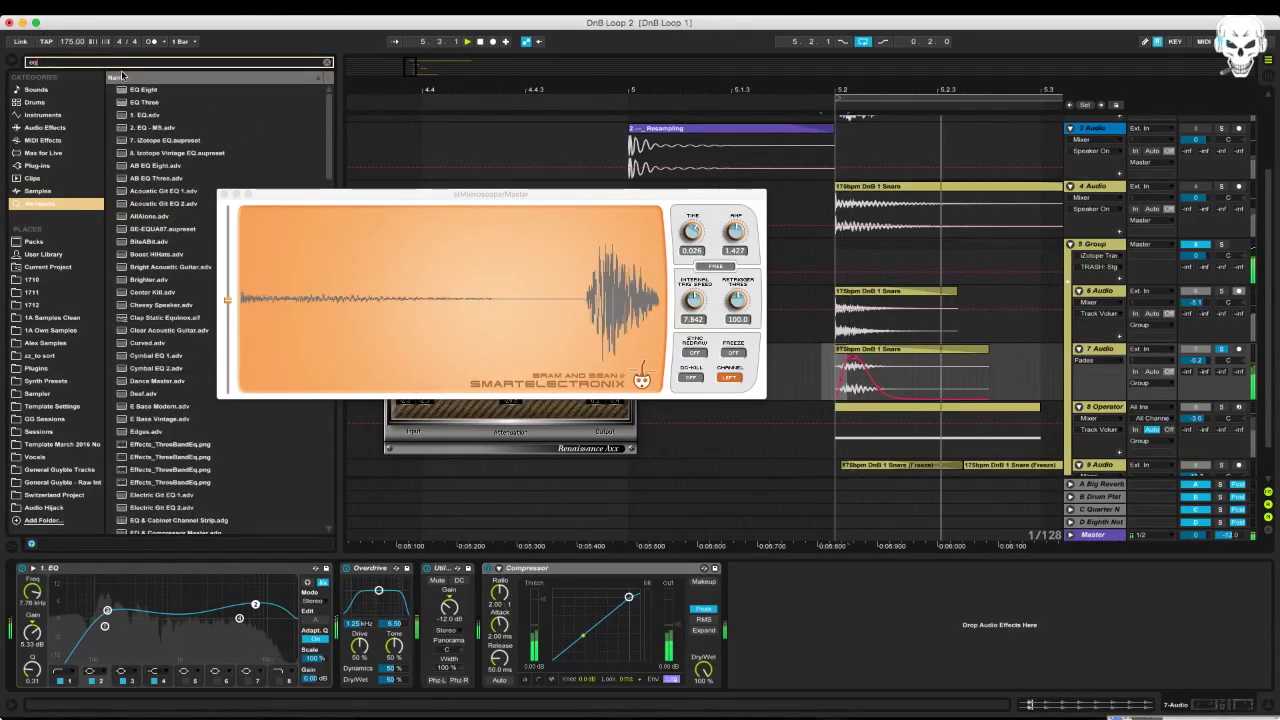
key(Down)
drag(178, 131, 820, 607)
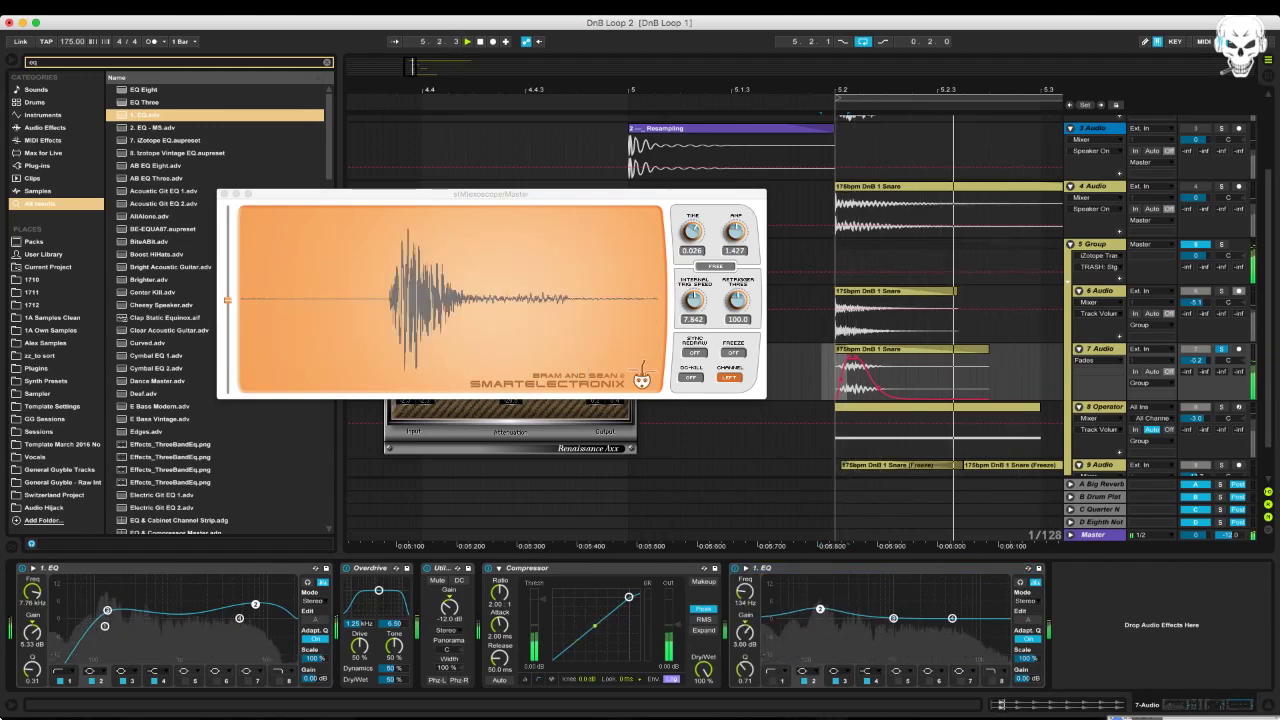
click(777, 682)
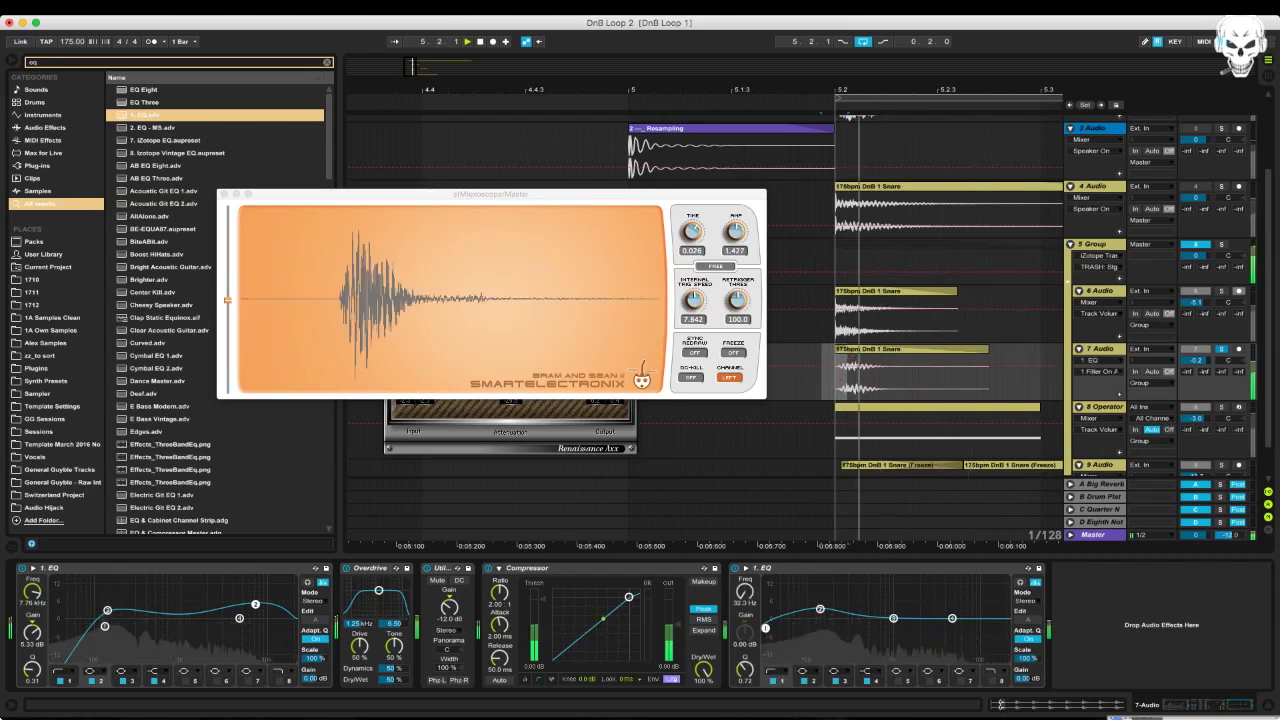
drag(807, 621, 817, 624)
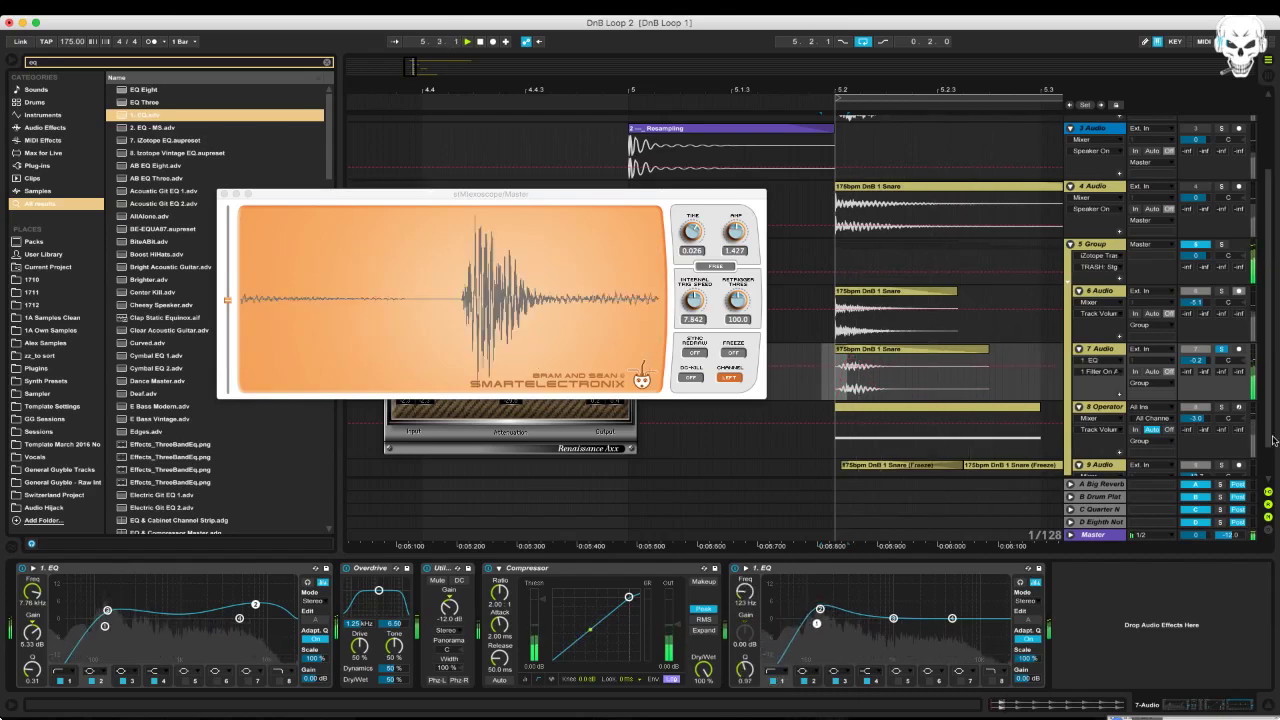
Lower 8 Operator's volume to about -7.0 dB while comparing it soloed with 7 Audio, and clear the solos
super+click(1222, 408)
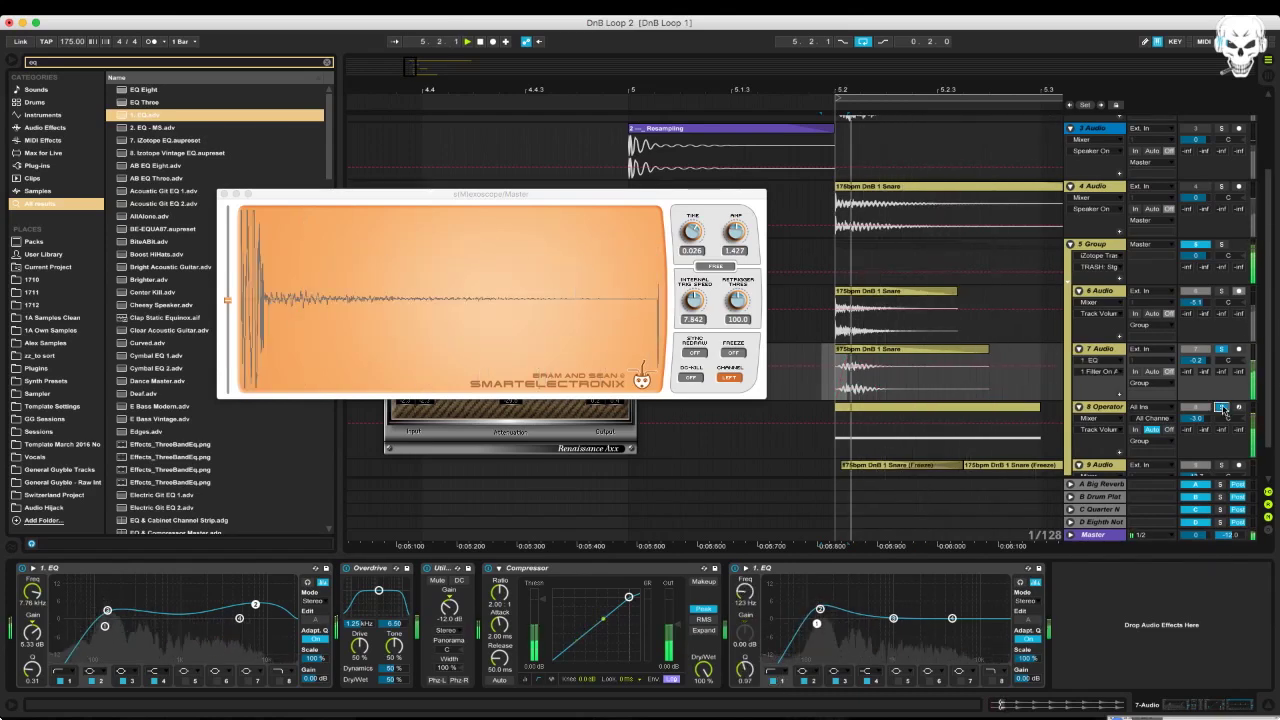
drag(1197, 418, 1197, 433)
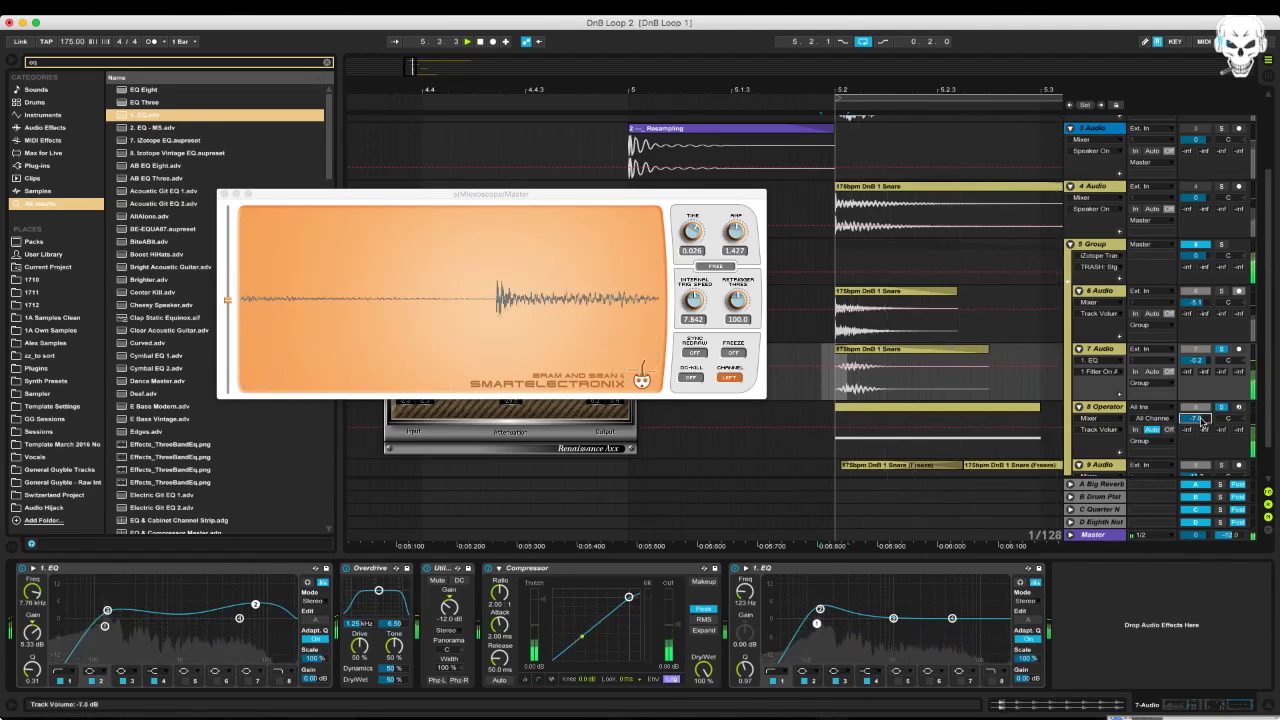
click(1221, 408)
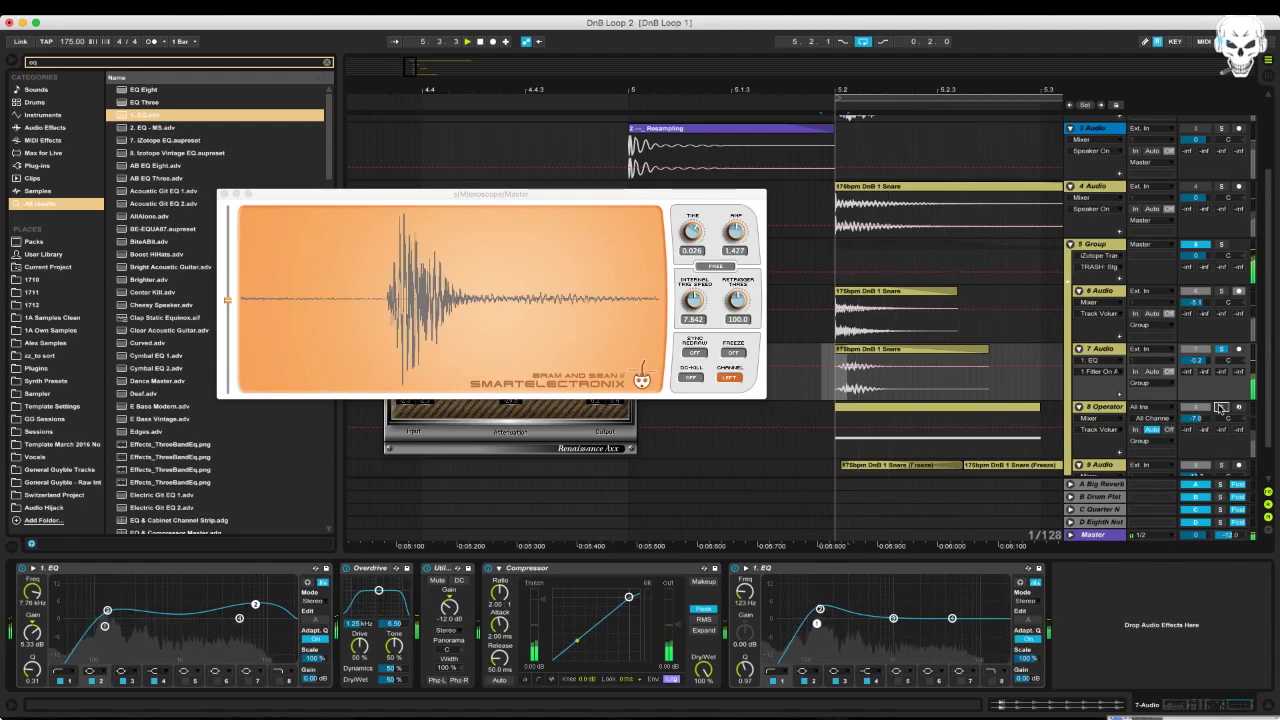
click(1219, 407)
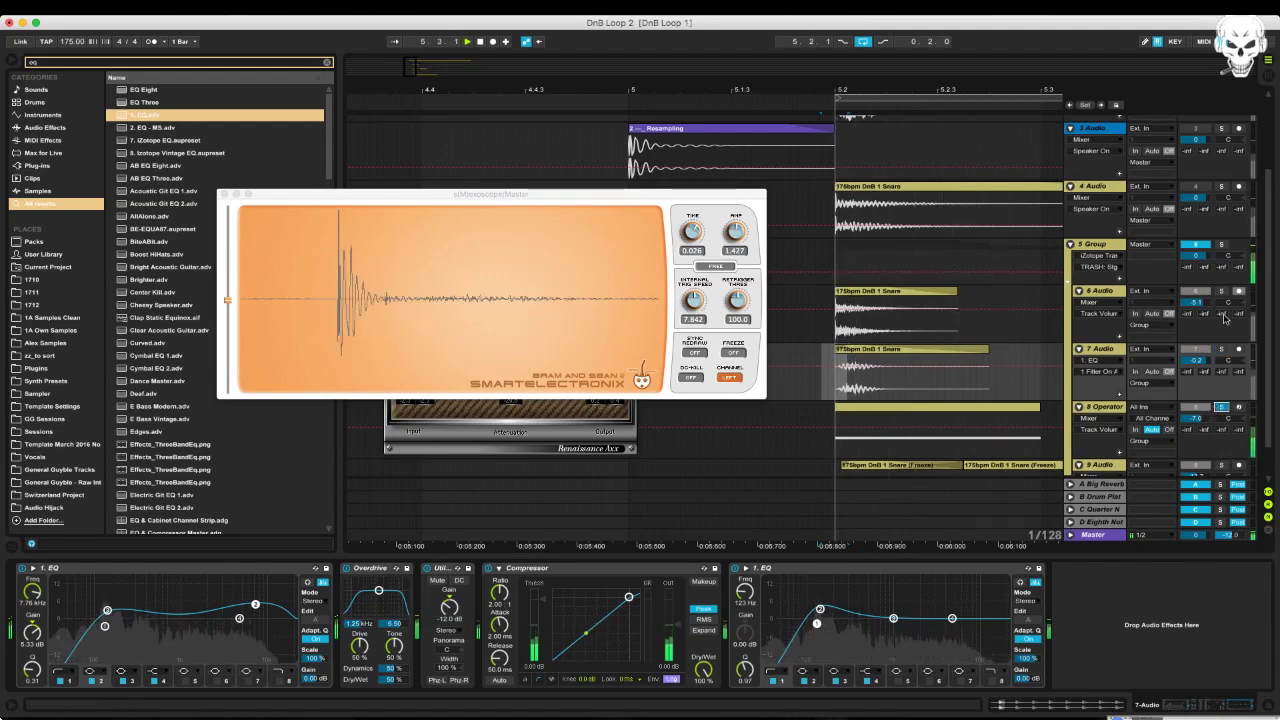
click(1222, 408)
click(1221, 408)
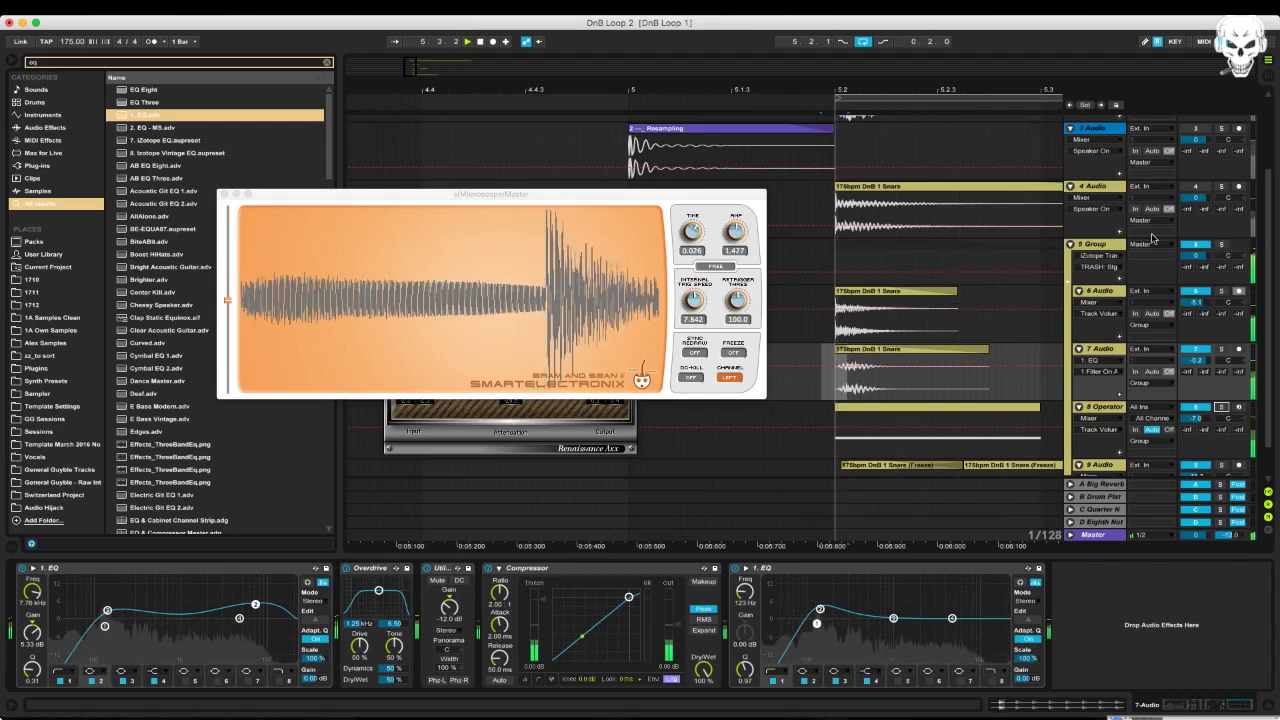
Compare the snare group with its Convolution Reverb Pro bypassed and enabled while listening to the loop
click(1096, 245)
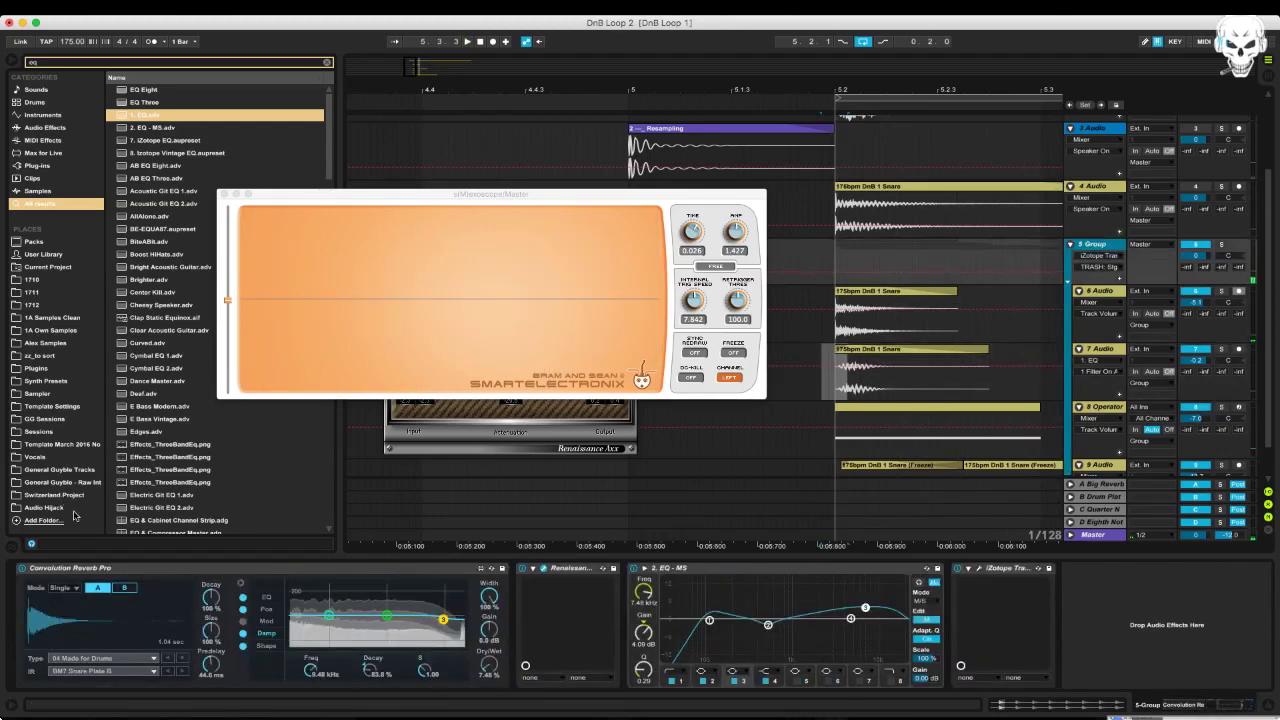
click(20, 568)
key(space)
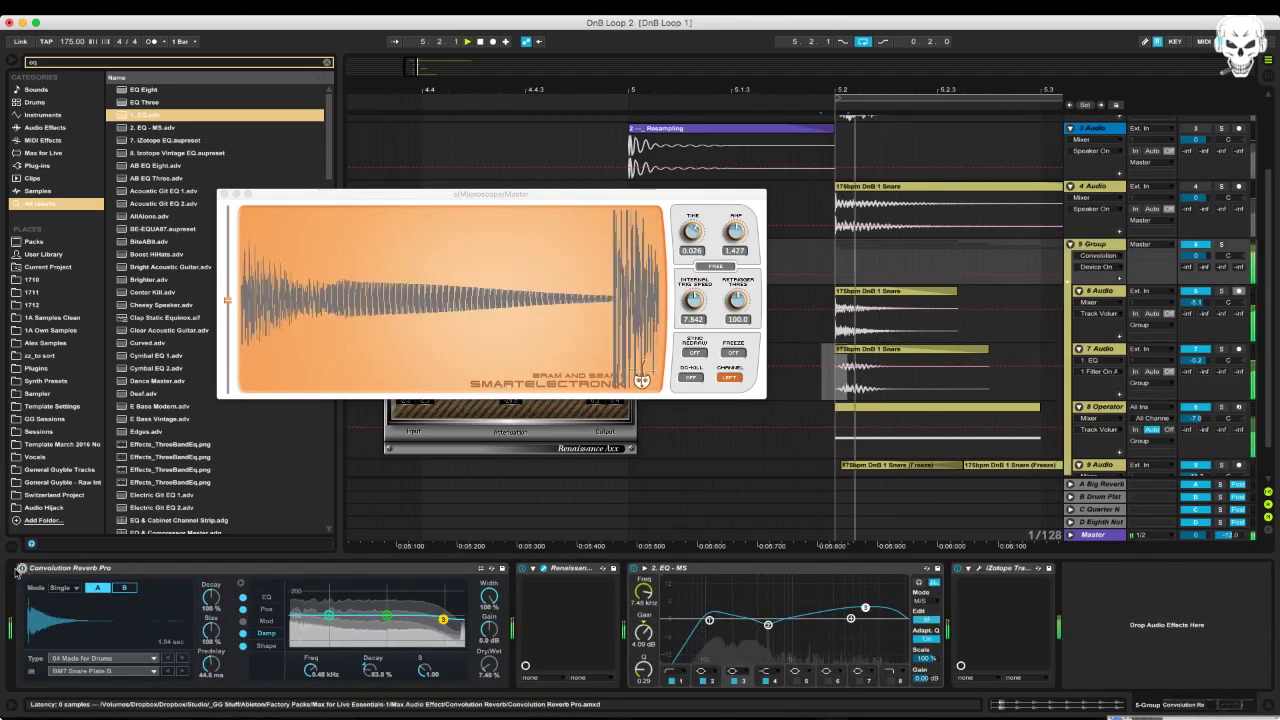
click(20, 568)
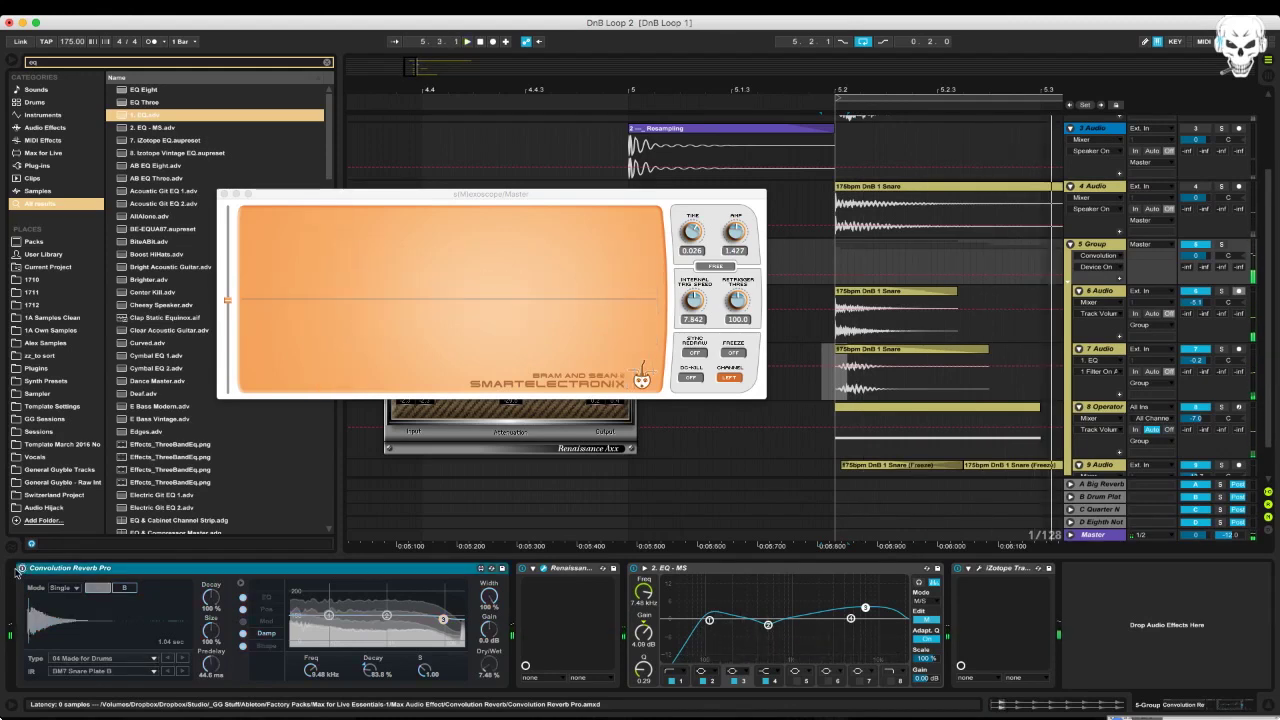
click(20, 568)
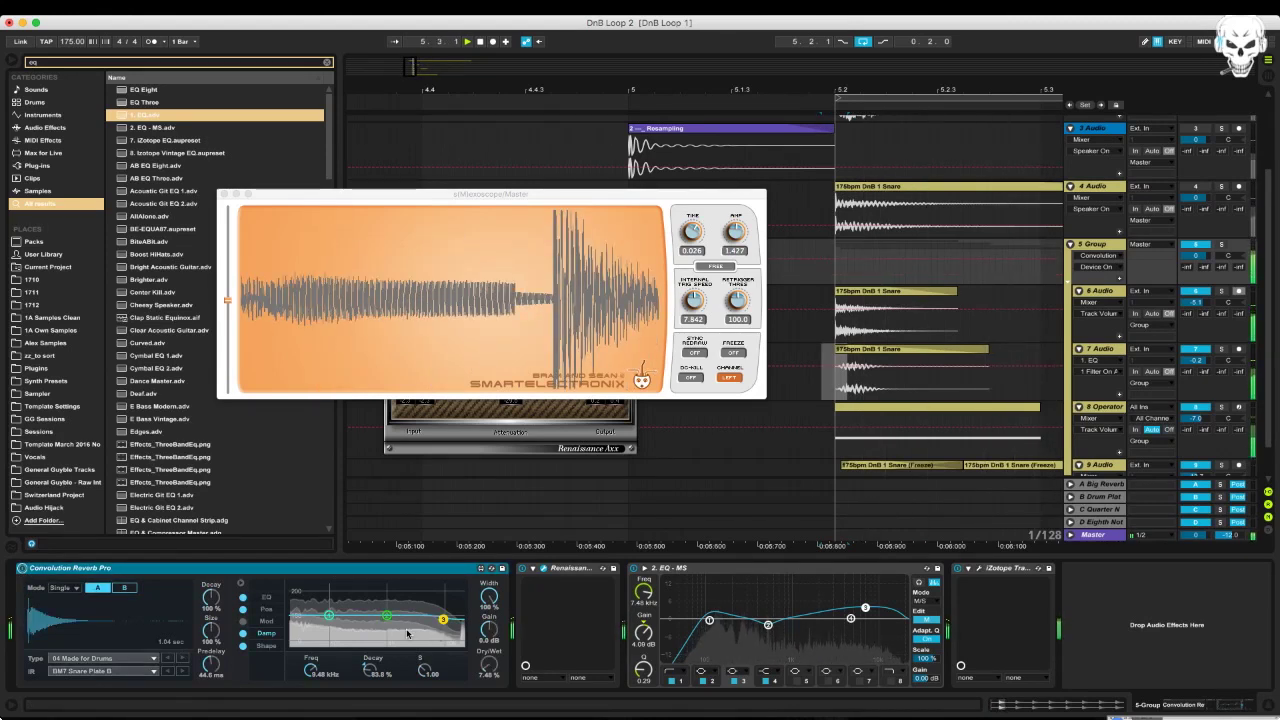
key(space)
Set the group reverb's predelay to about 81.4 ms and boost band 6 of the EQ - MS by about 1.36 dB around 3.23 kHz
click(212, 665)
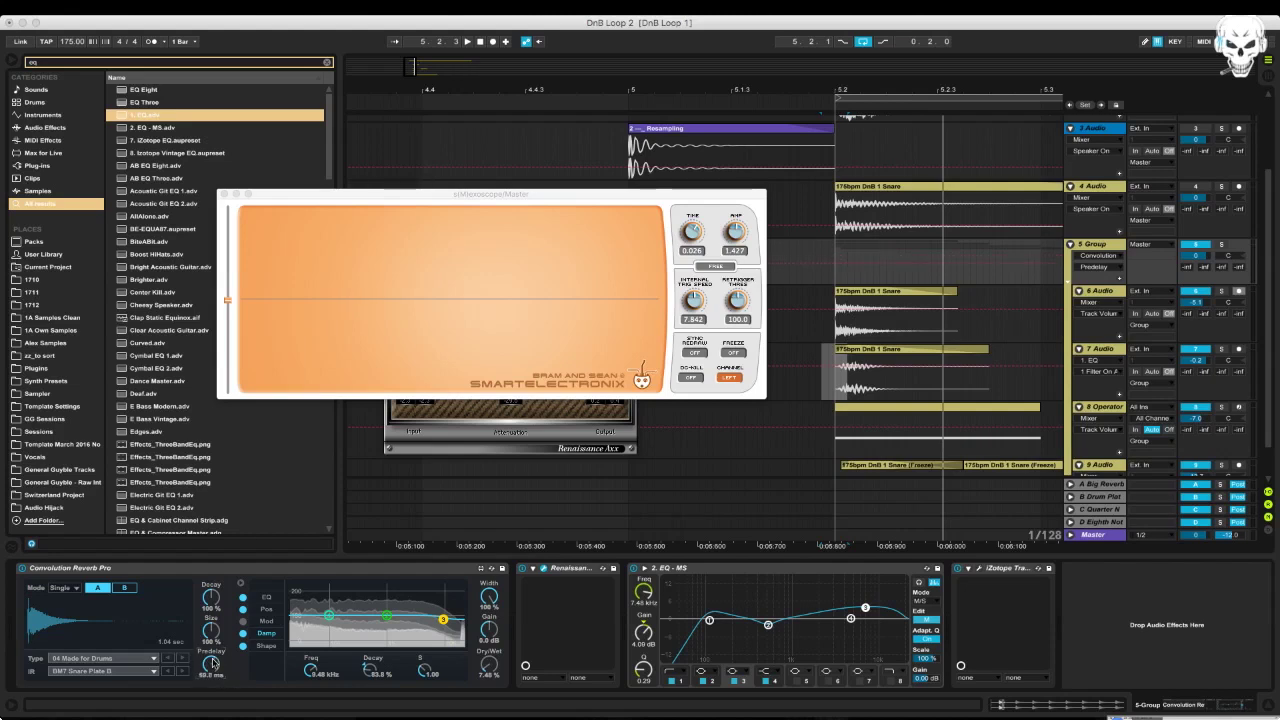
key(space)
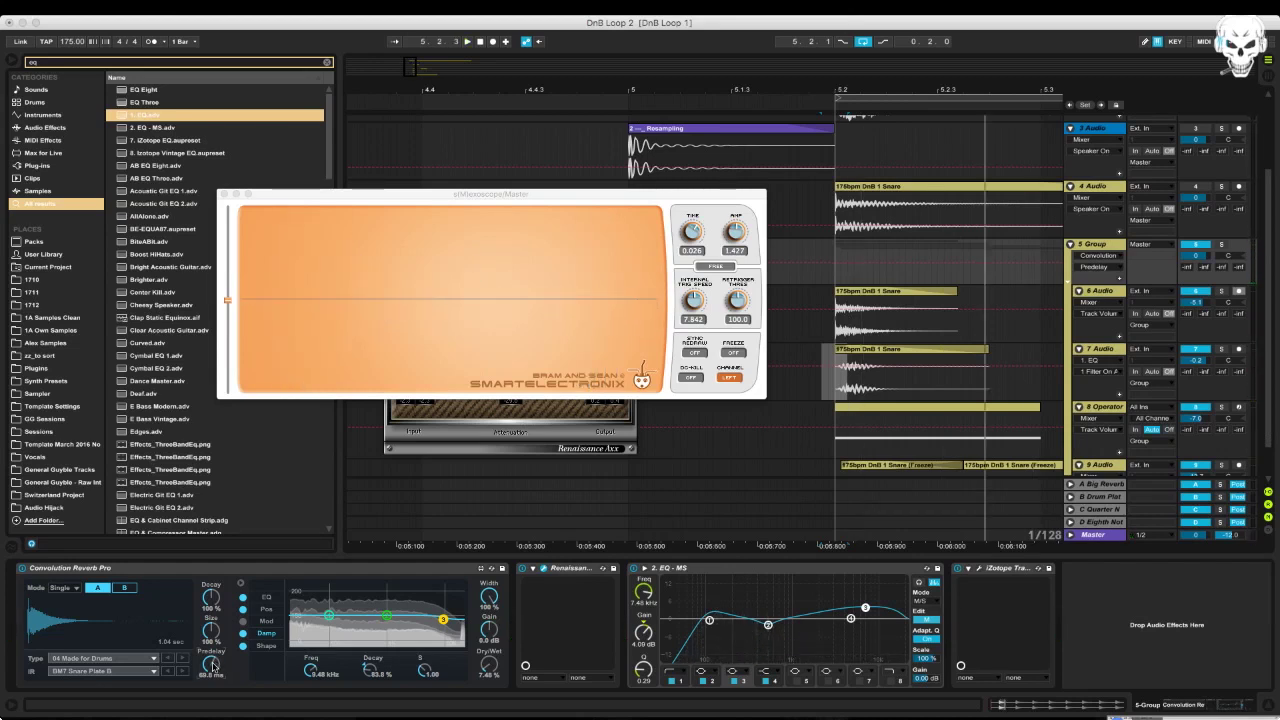
key(space)
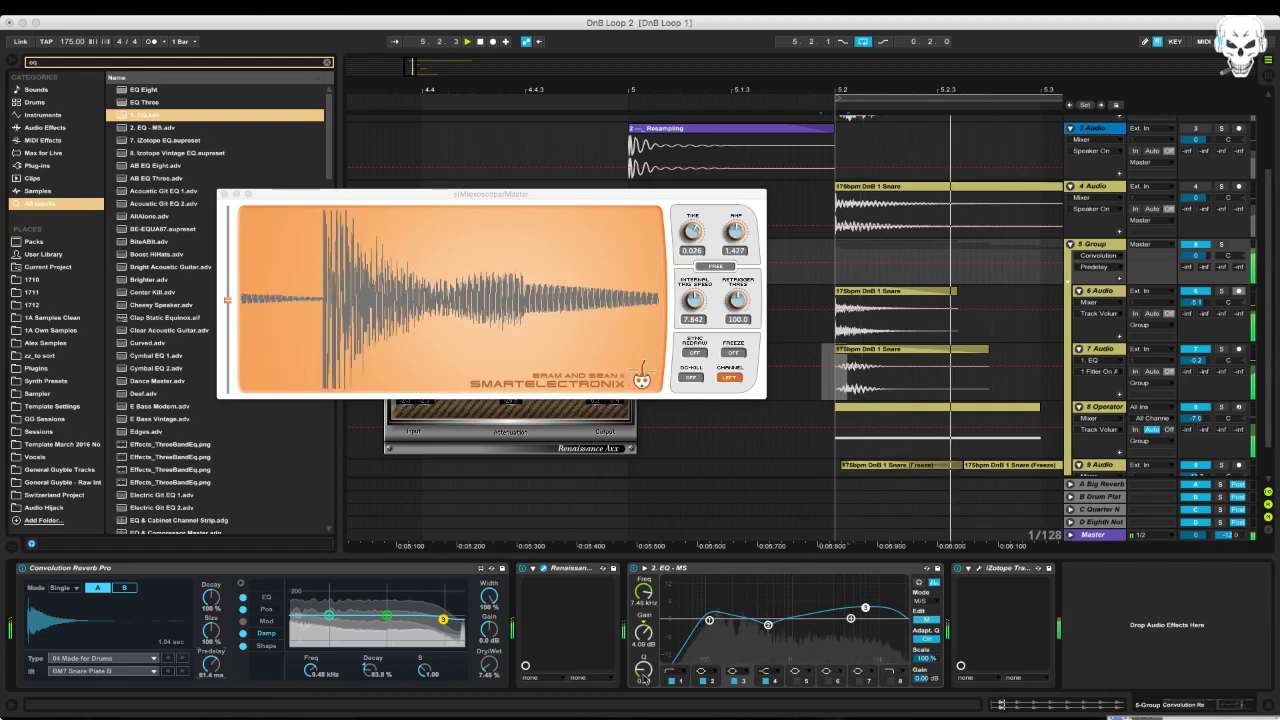
click(829, 684)
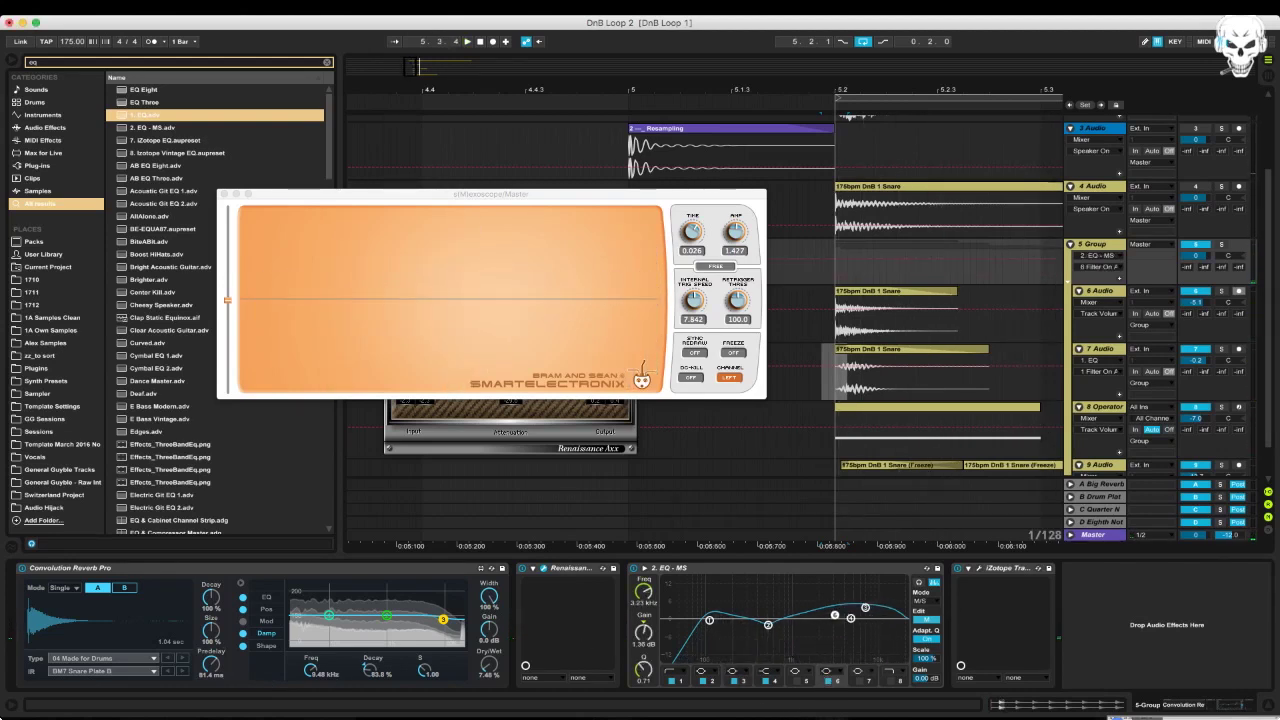
Move band 6 of the group's EQ - MS up to about 12.9 kHz
key(space)
drag(834, 607, 885, 613)
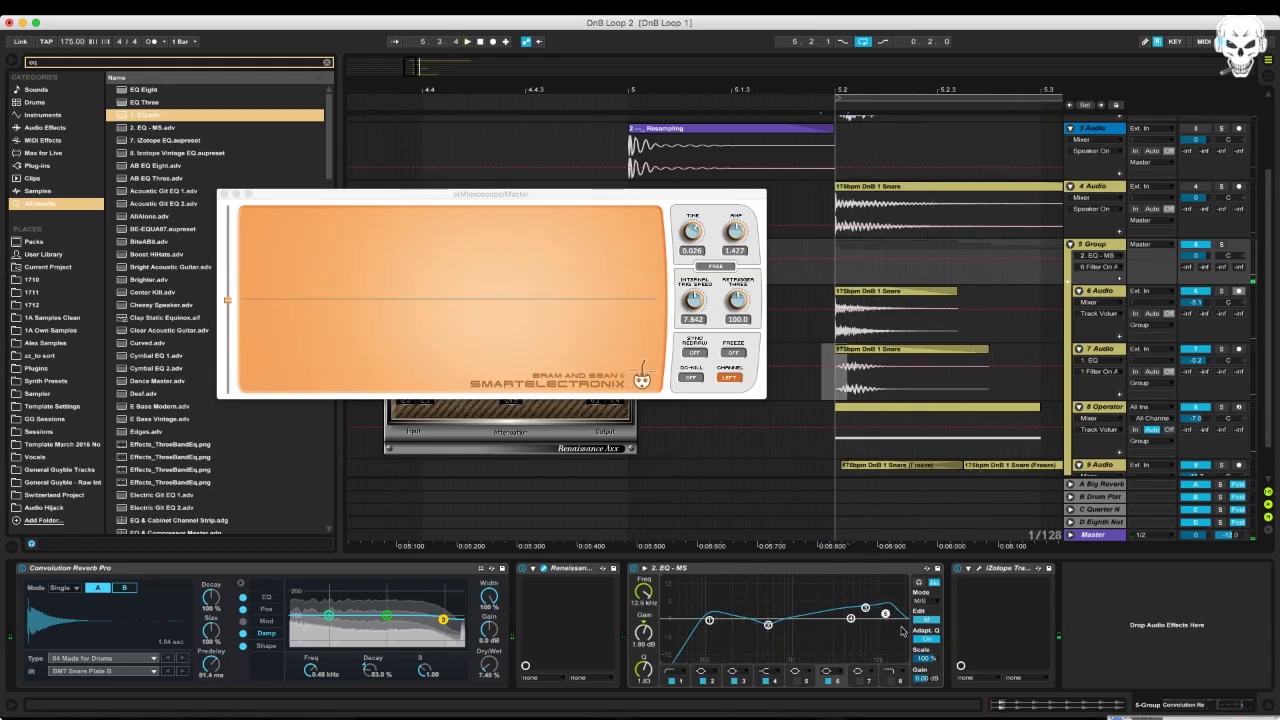
Search the browser for Ozone and add the 1. Ozone preset at the end of the snare group's effect chain
key(super+f)
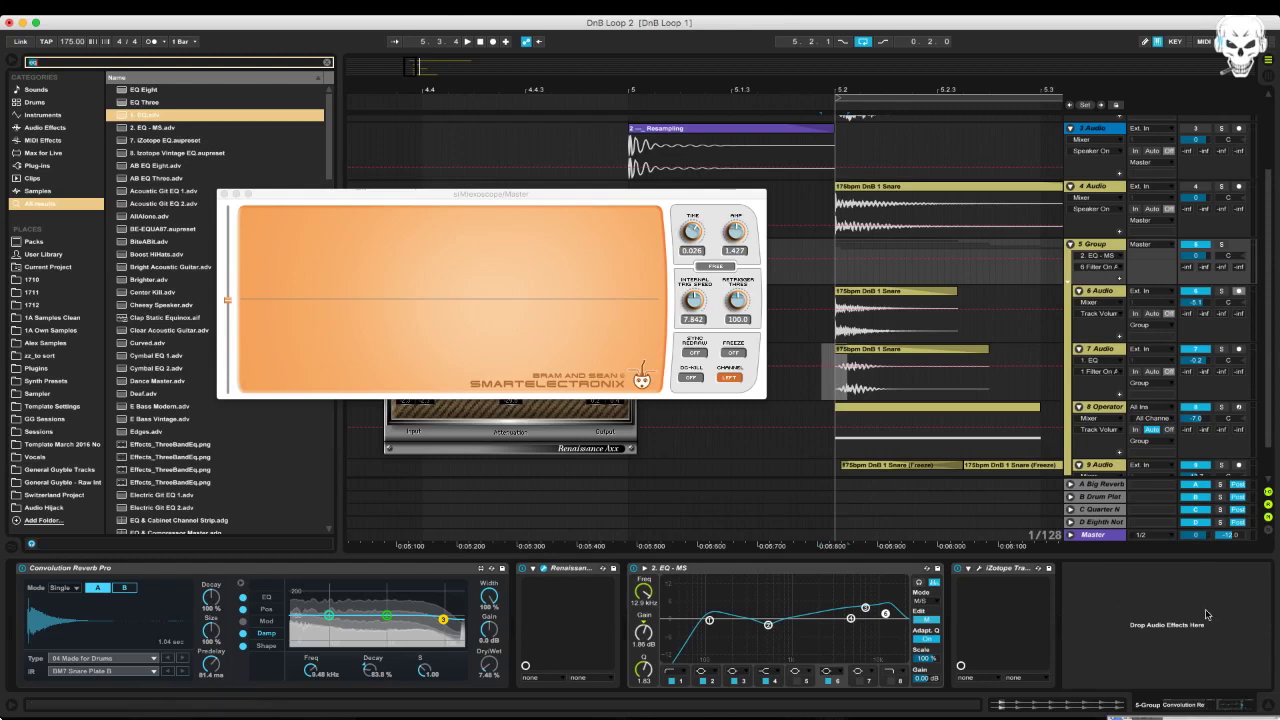
text(ozo)
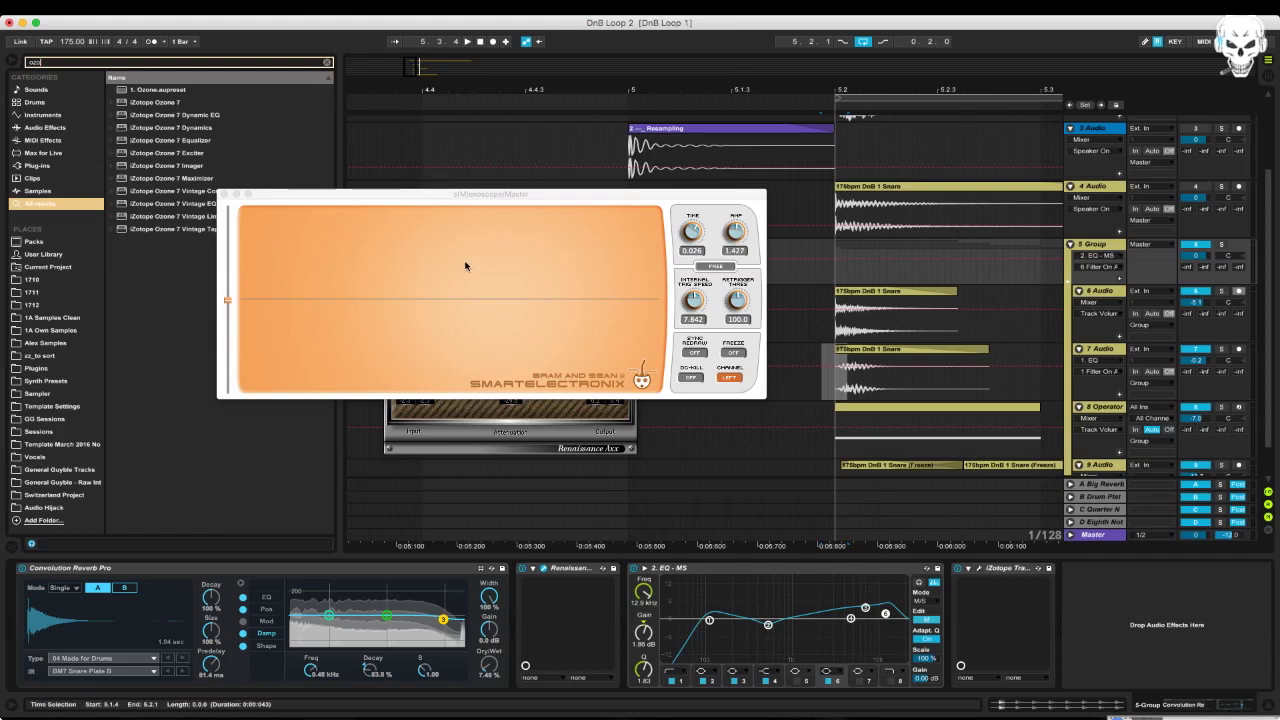
click(122, 90)
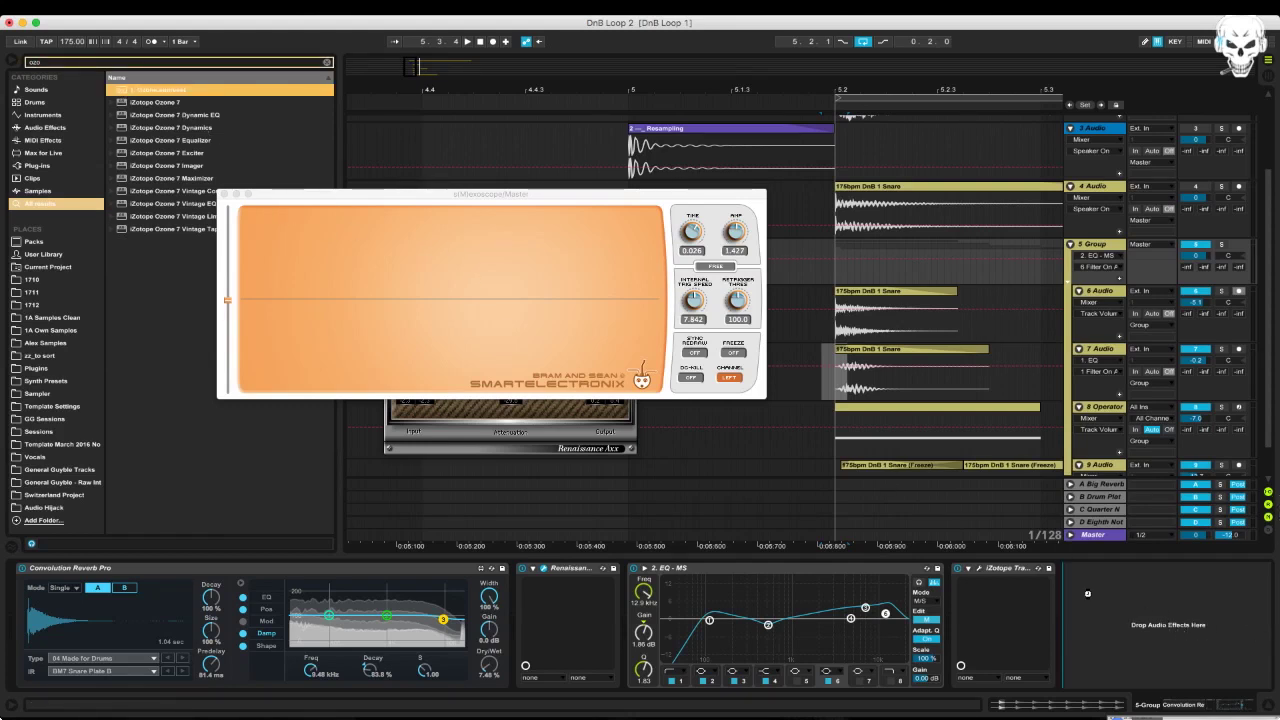
drag(1092, 597, 1107, 594)
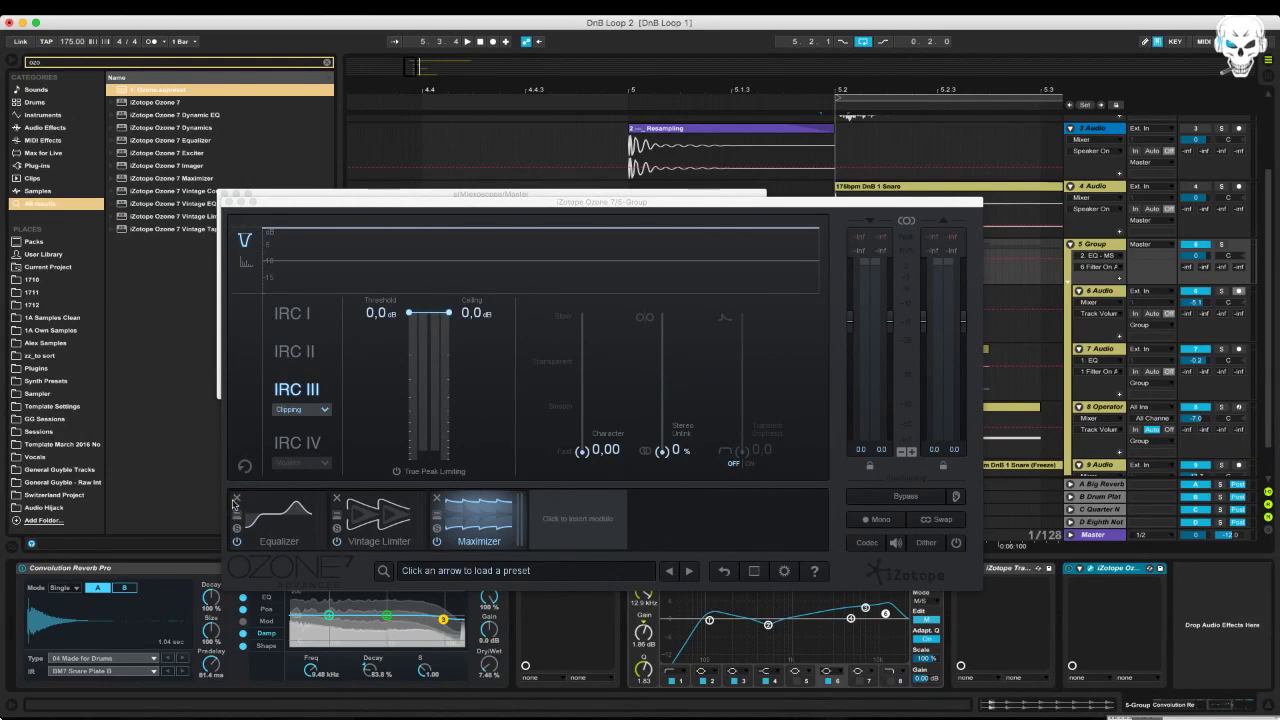
Remove Ozone's Equalizer and Vintage Limiter modules and insert an Exciter ahead of the Maximizer
click(236, 498)
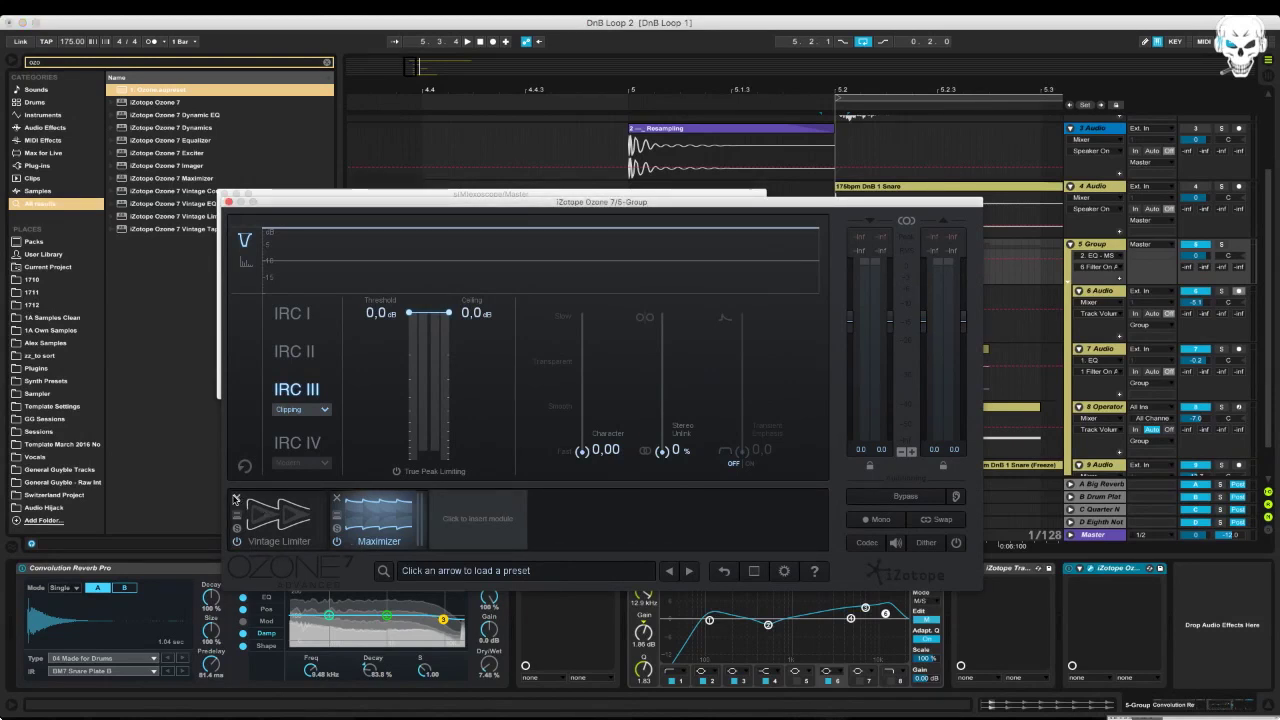
click(236, 498)
click(387, 516)
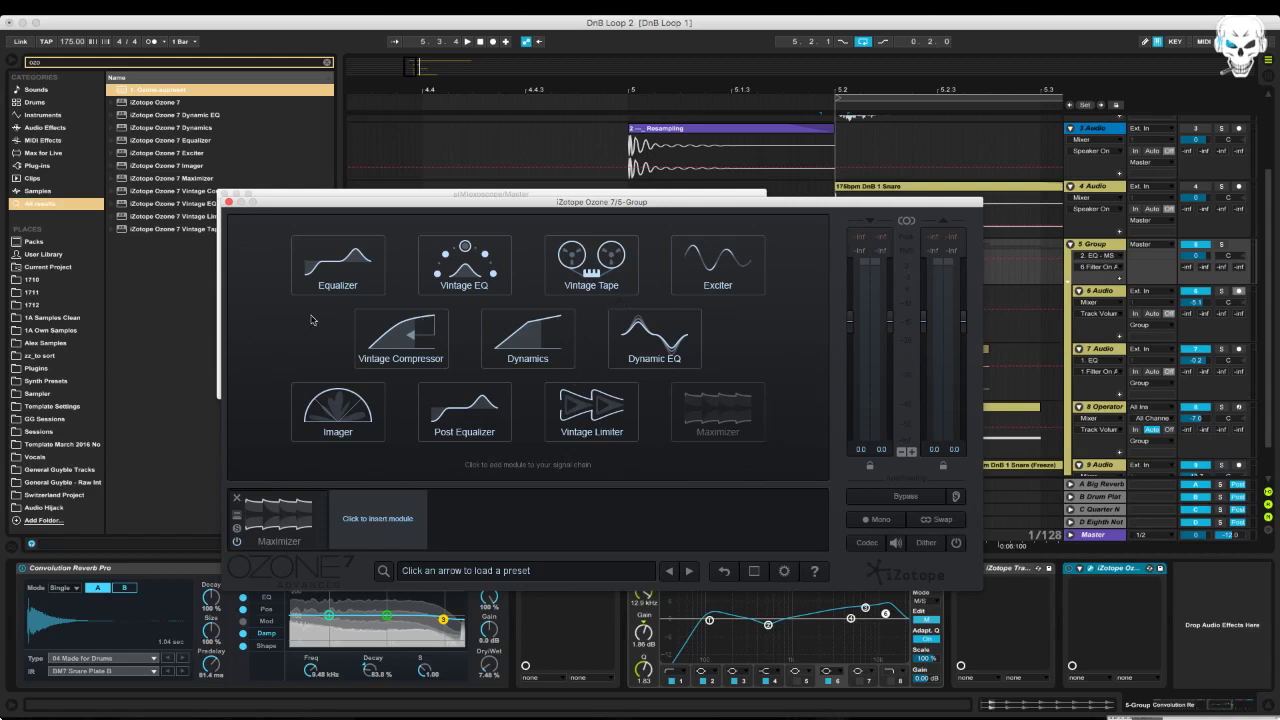
click(719, 279)
drag(384, 517, 207, 530)
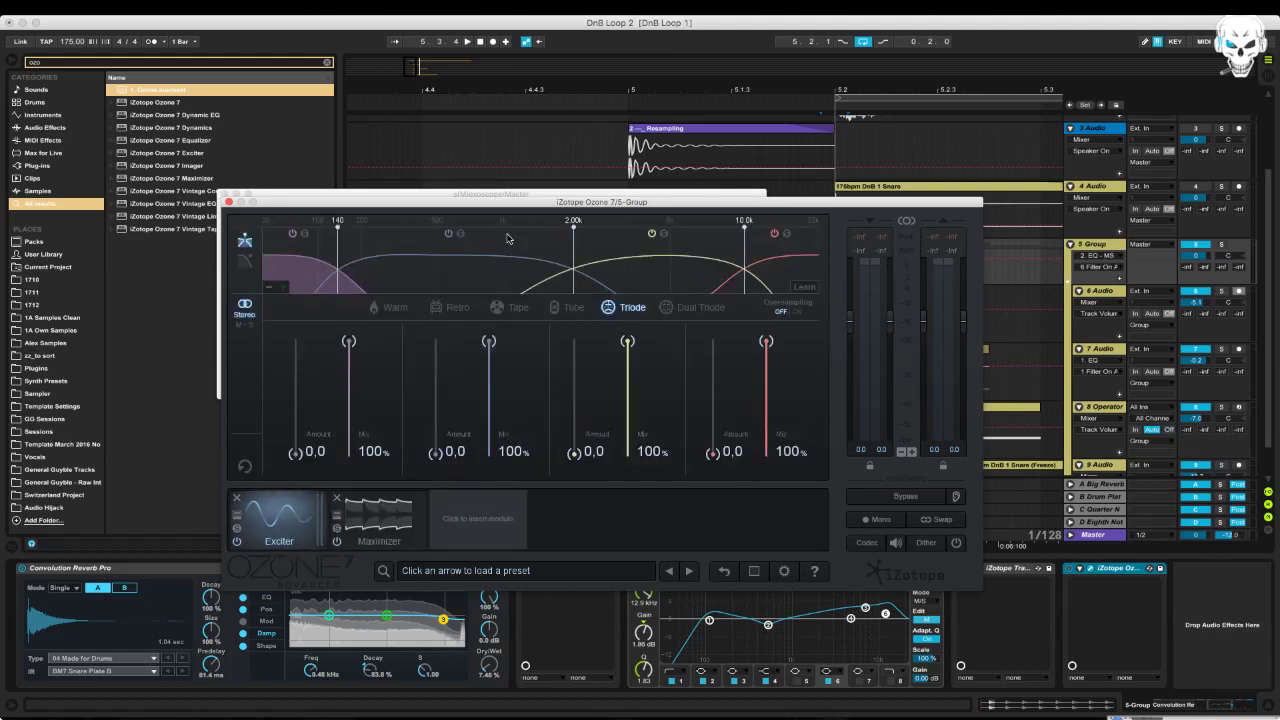
Set the Exciter's two lower crossovers to about 186 Hz and 411 Hz while the loop plays
drag(334, 265, 379, 257)
key(space)
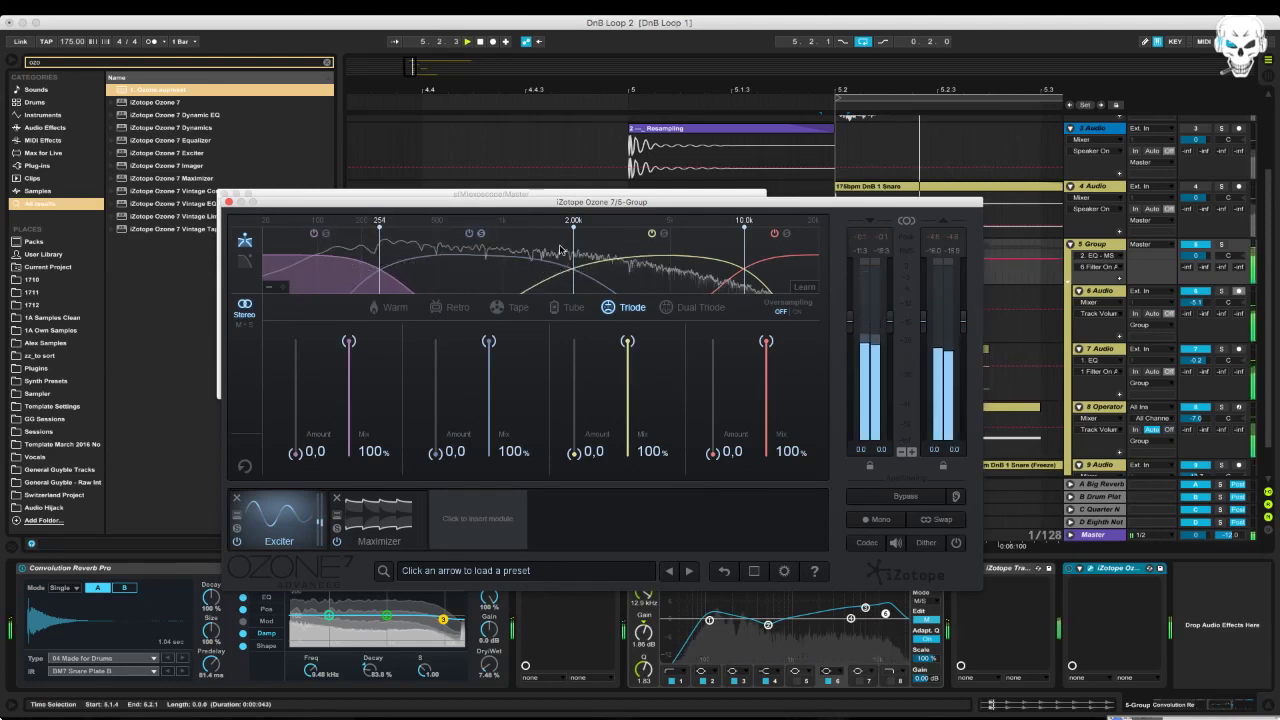
drag(572, 250, 460, 250)
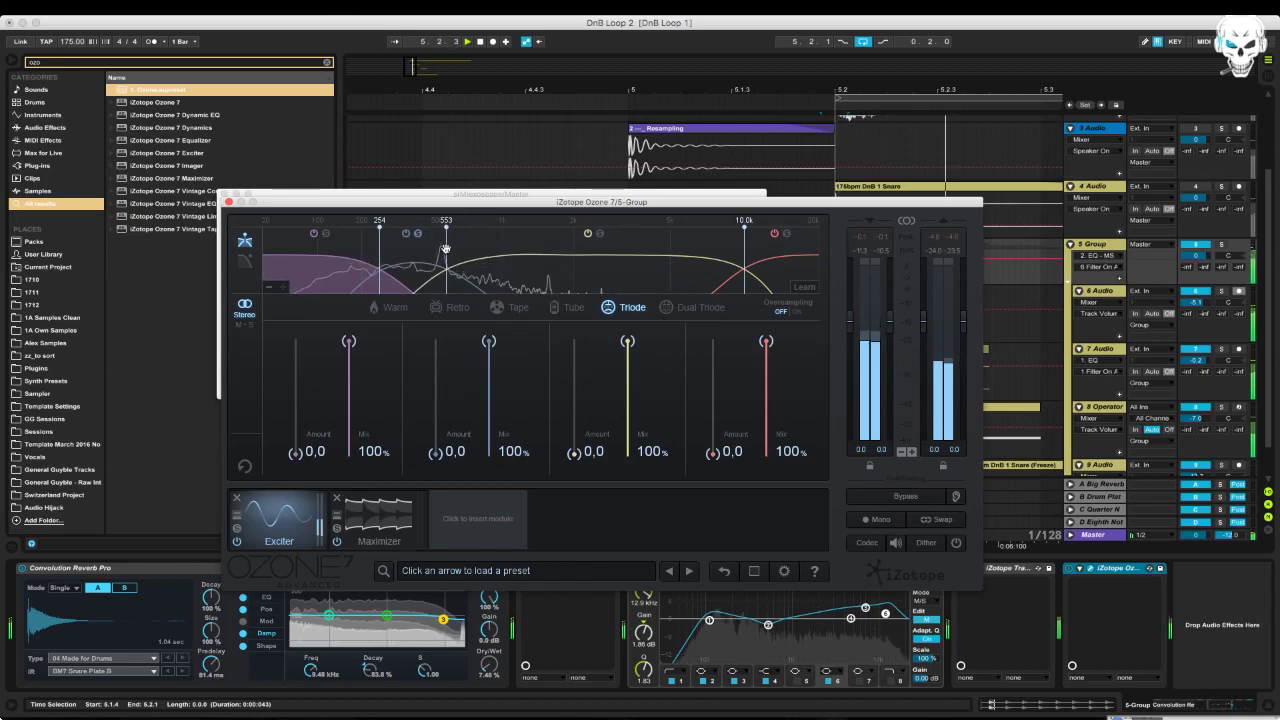
drag(379, 257, 353, 257)
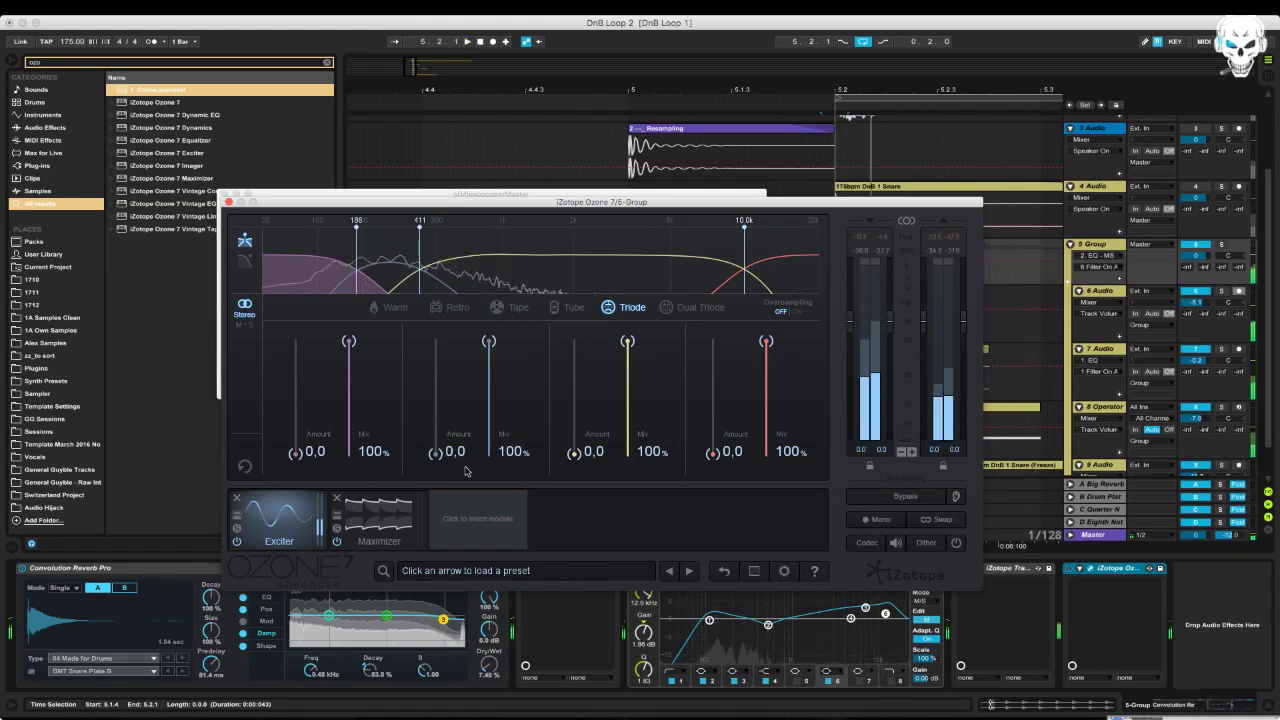
Switch the Exciter to Tube and raise the second band's amount to 4.1, comparing it with that band bypassed
mouse_move(435, 453)
mouse_down()
mouse_move(438, 421)
mouse_move(438, 443)
mouse_up()
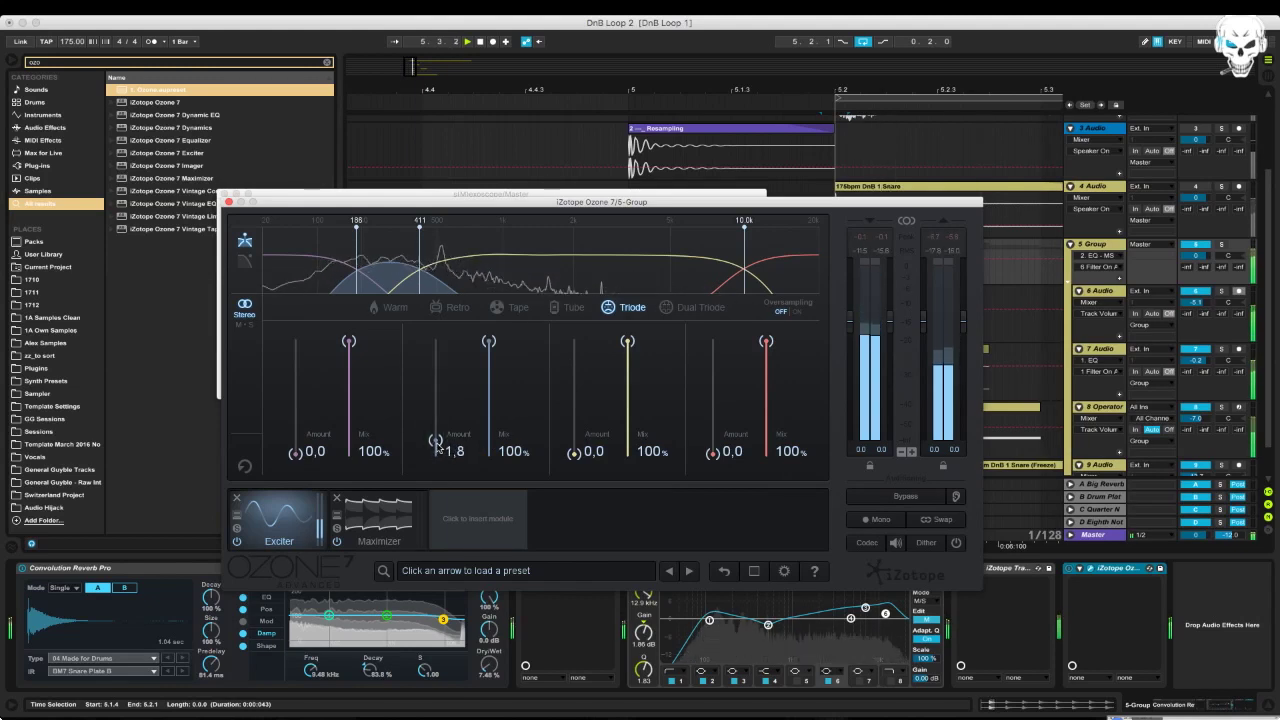
click(566, 307)
drag(437, 428, 437, 435)
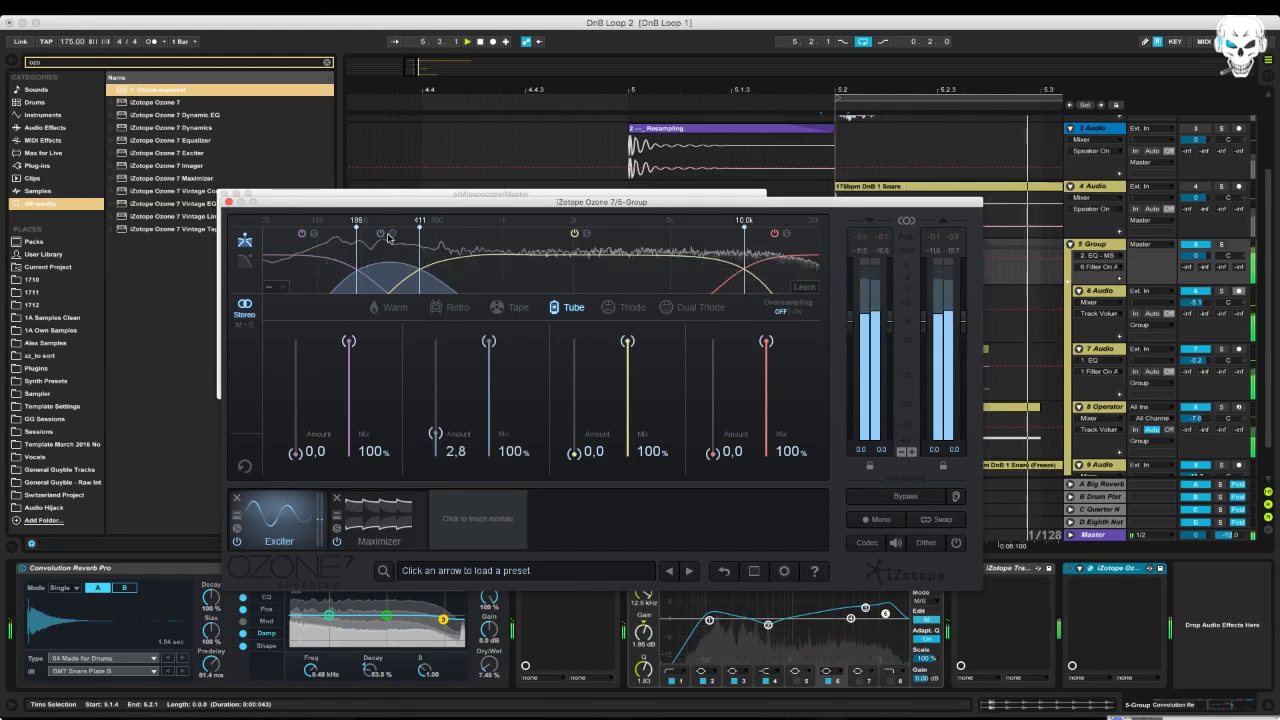
click(380, 234)
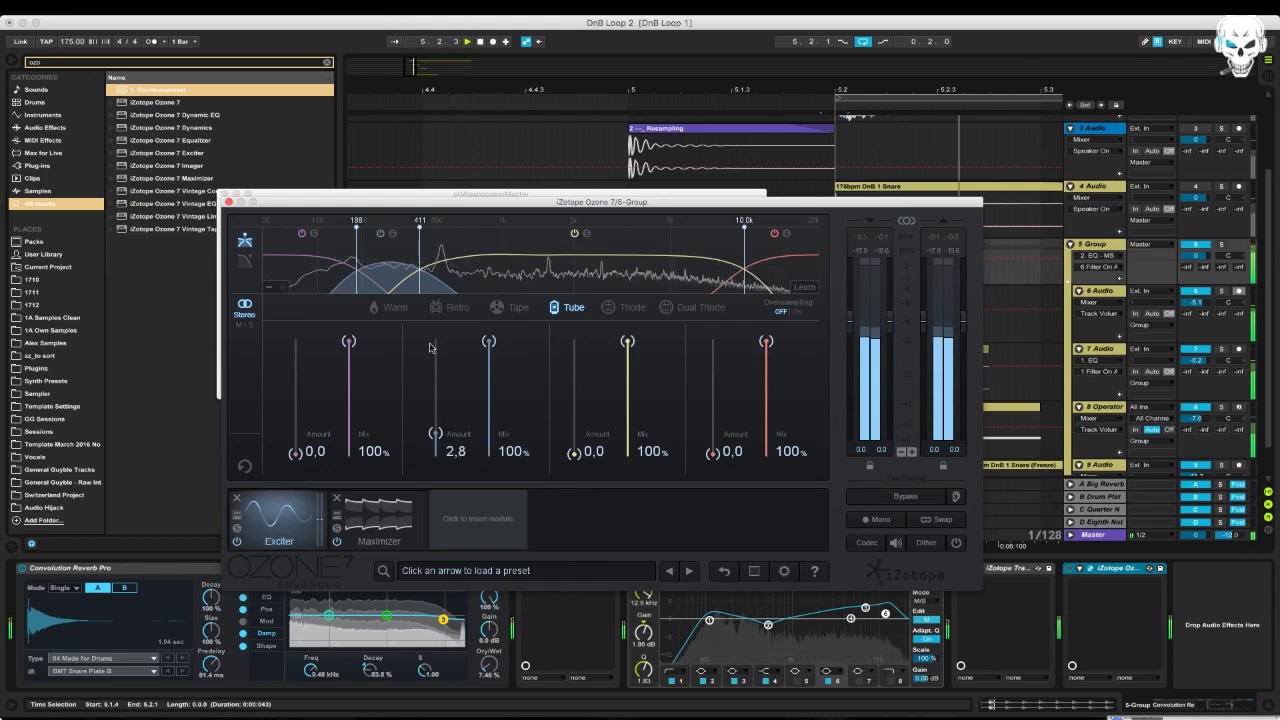
drag(436, 433, 440, 424)
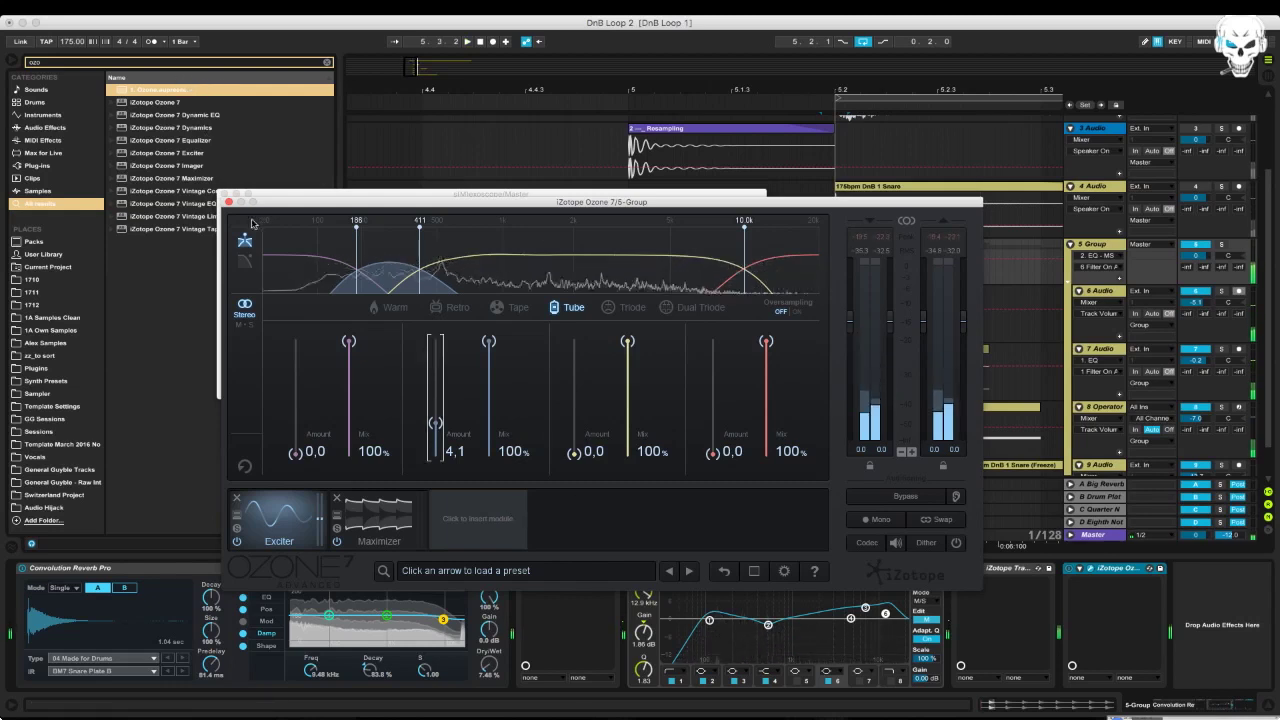
Insert an Equalizer between the Exciter and Maximizer, in Digital mode with band 1 as a flat Highpass at 100 Hz
click(466, 518)
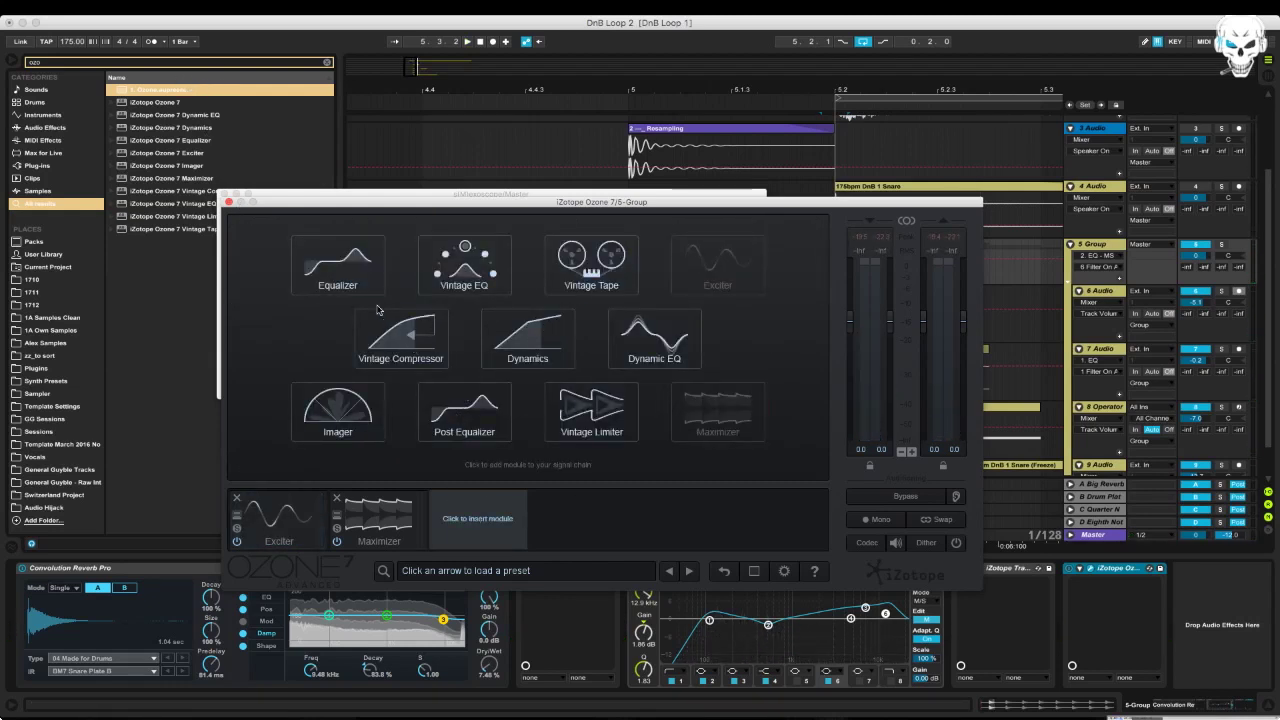
click(338, 280)
drag(486, 530, 366, 514)
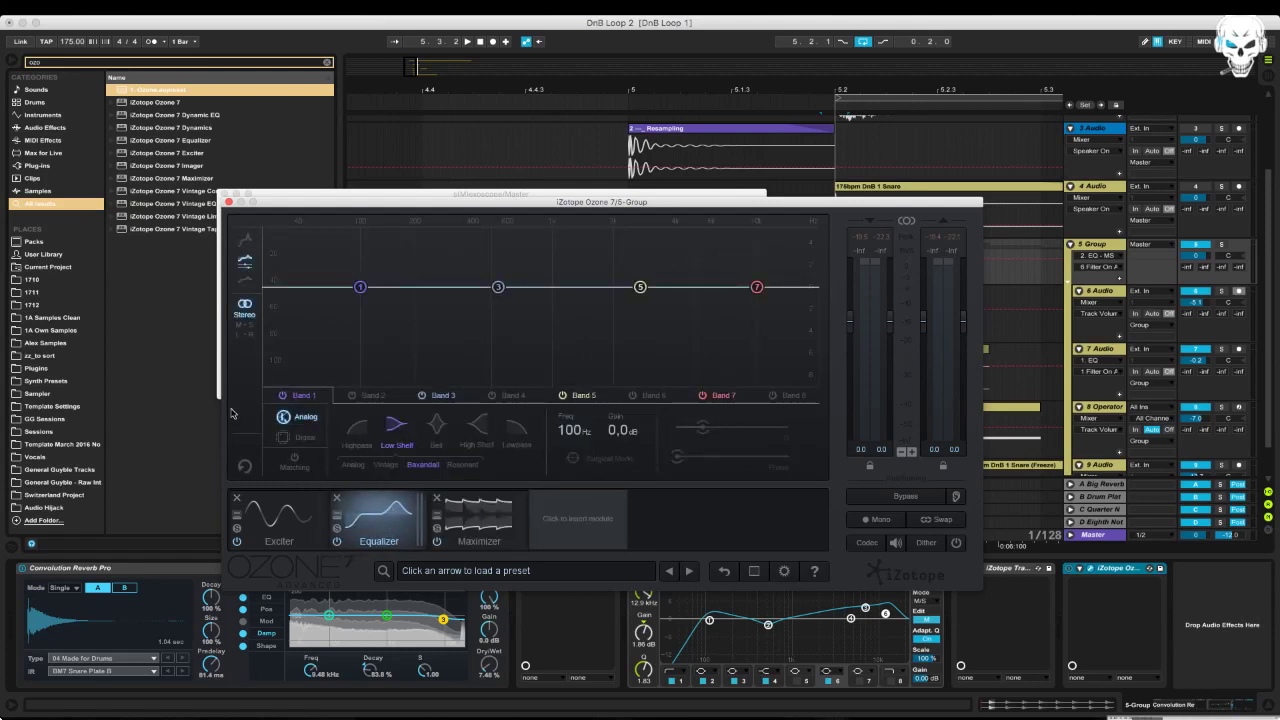
click(356, 430)
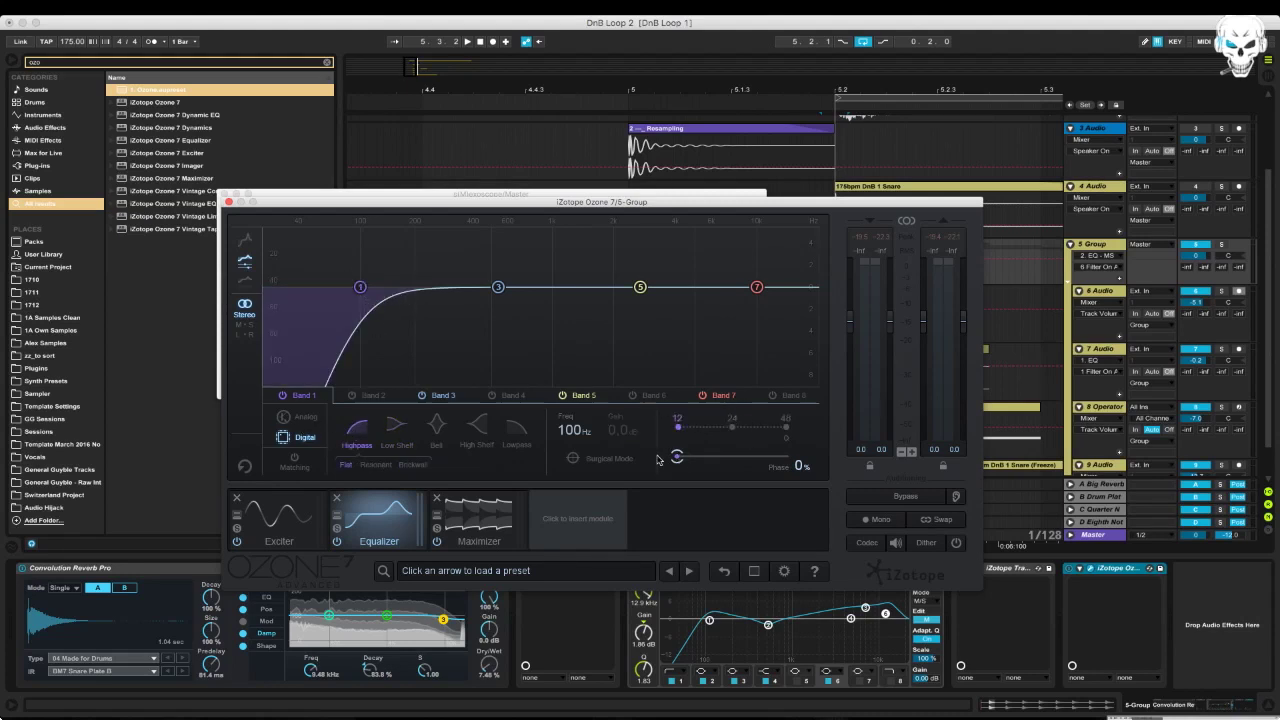
Enable band 2 of the Ozone Equalizer as a bell and boost it just above the high-pass cutoff
key(space)
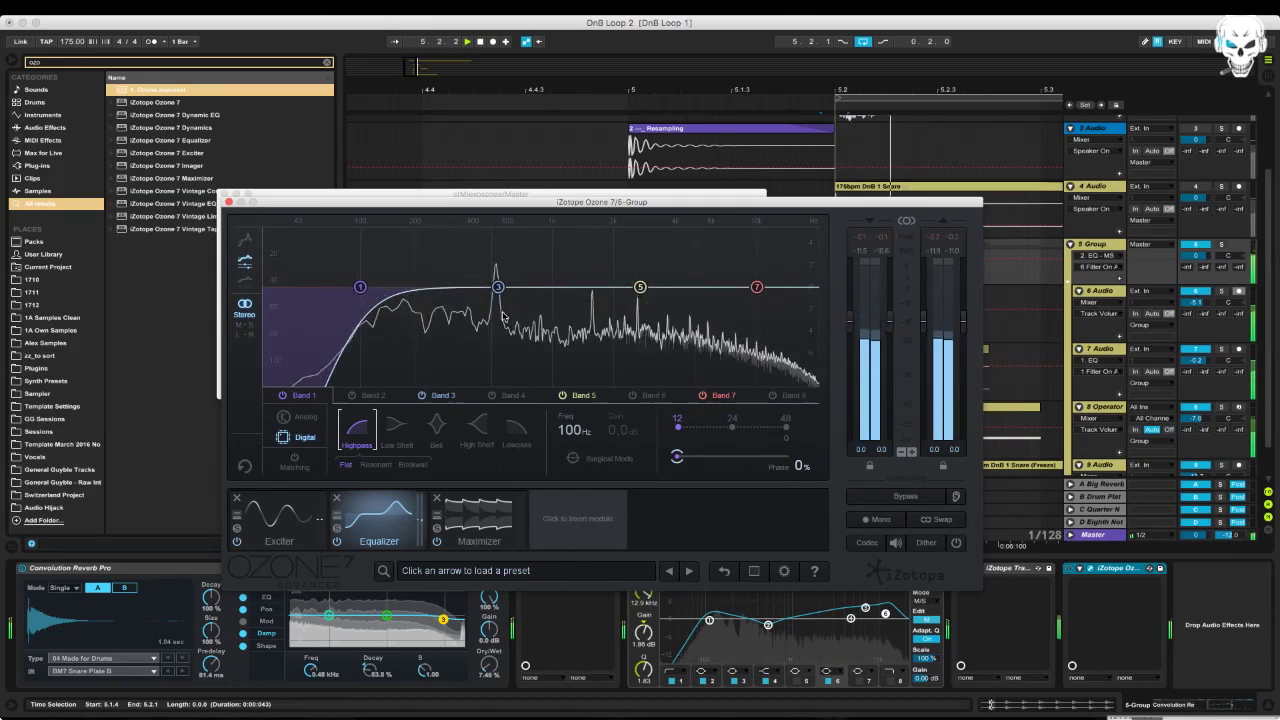
click(360, 401)
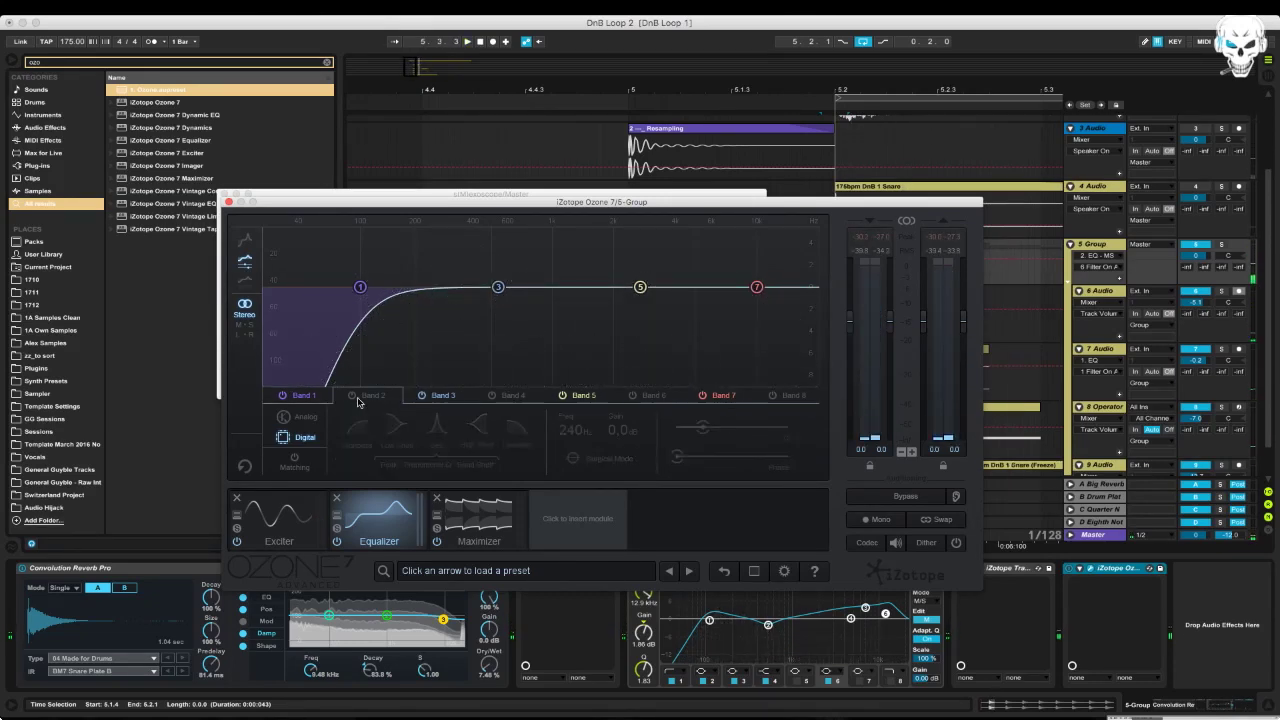
click(351, 395)
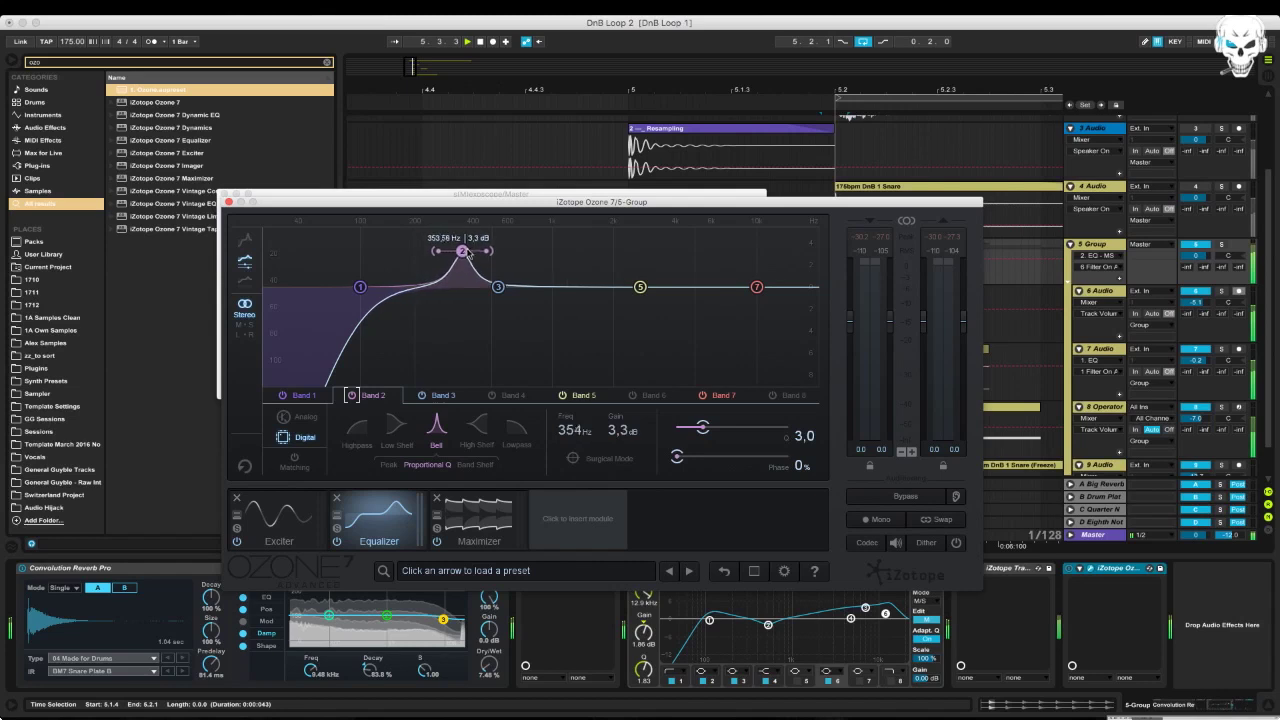
drag(414, 250, 389, 261)
Try cutting Equalizer band 3 and settle on a boost of about 1.3 dB at 530 Hz
drag(500, 289, 497, 326)
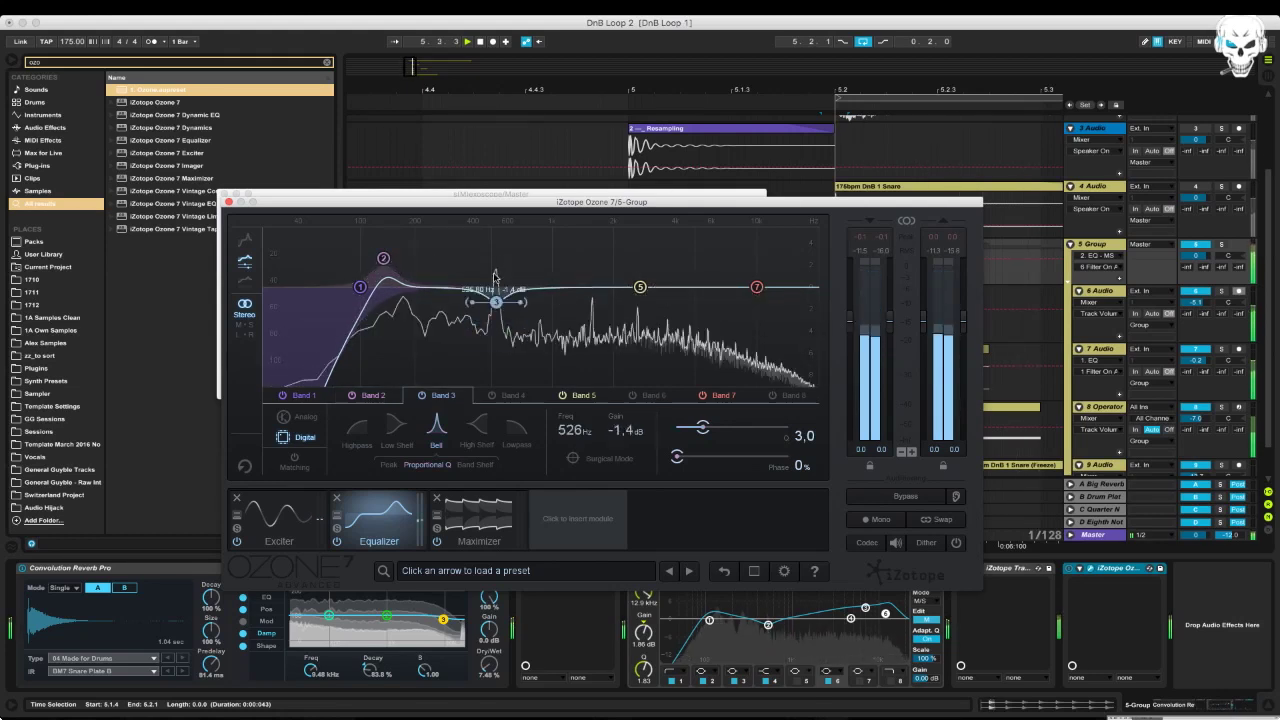
drag(494, 278, 498, 260)
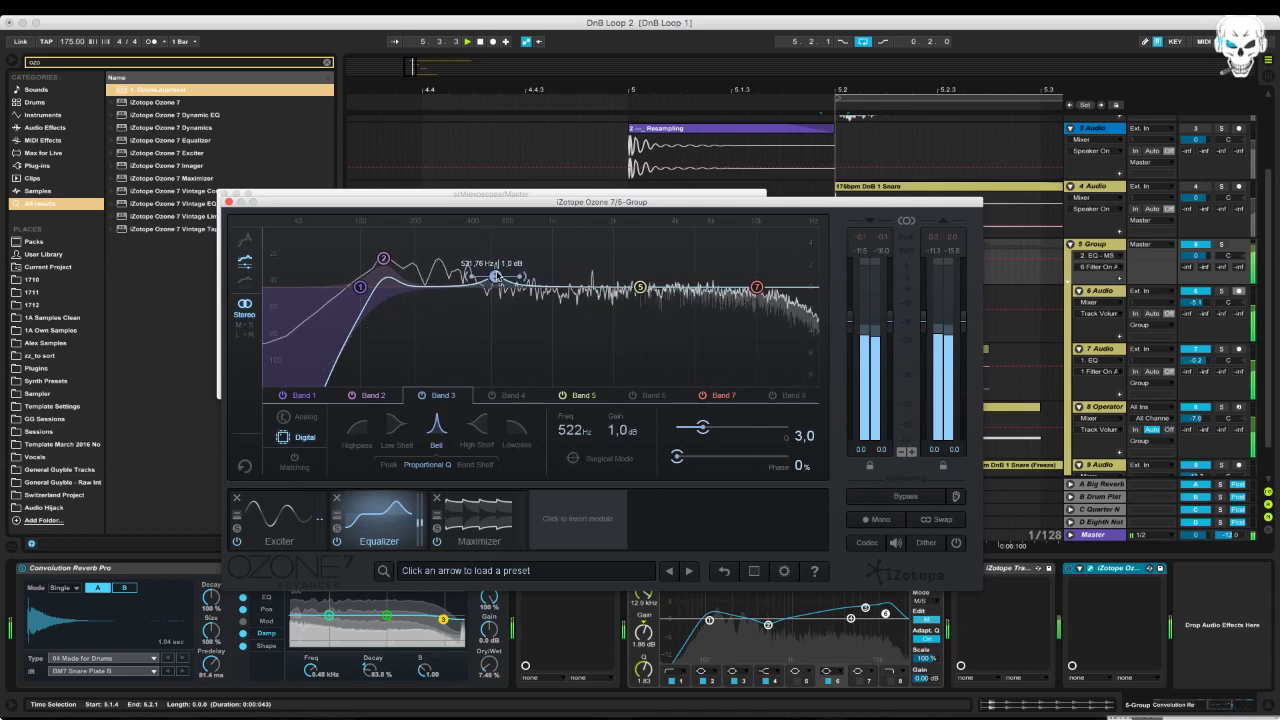
drag(495, 276, 497, 272)
key(space)
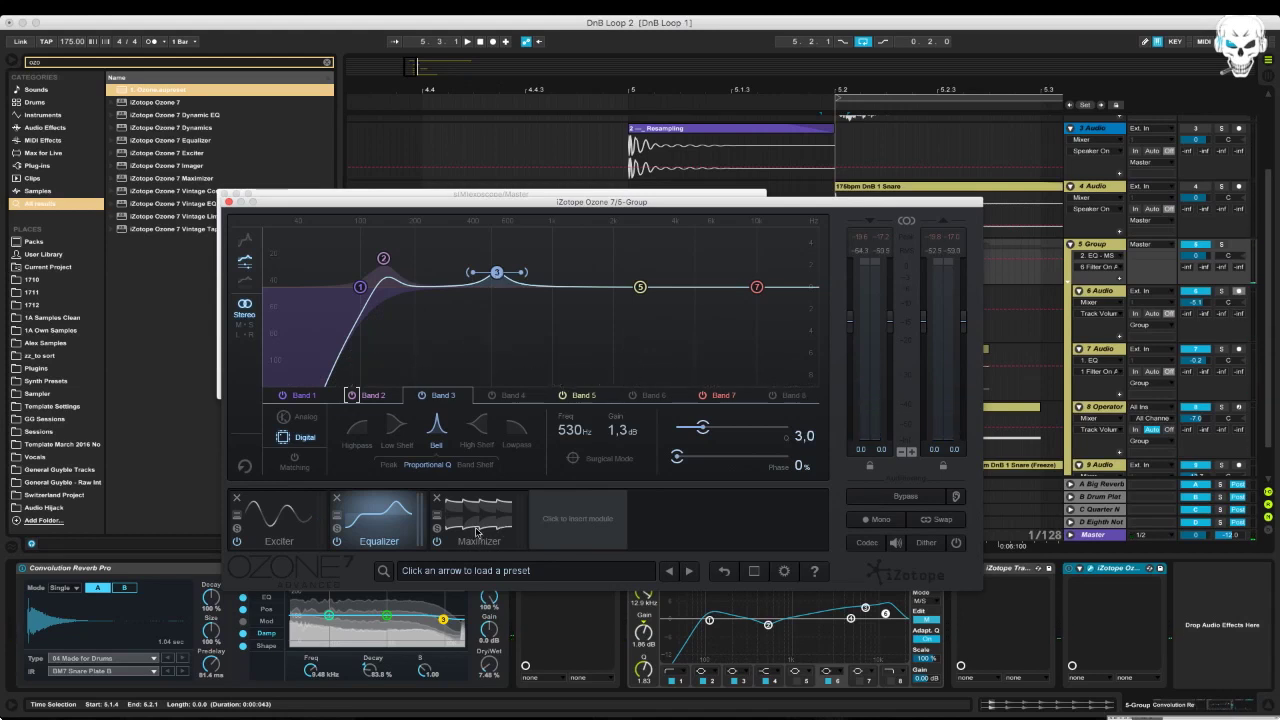
Try lower Maximizer thresholds while the loop plays and return the threshold to 0.0 dB
click(477, 531)
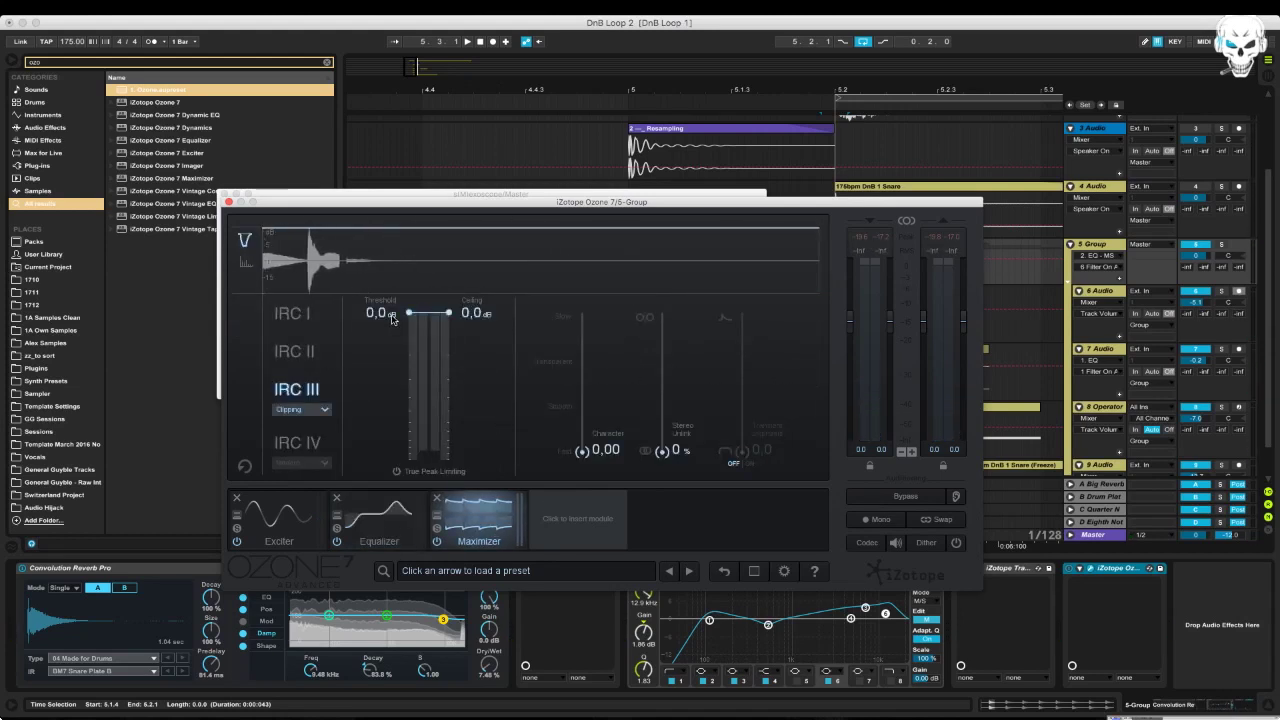
key(space)
drag(391, 339, 401, 312)
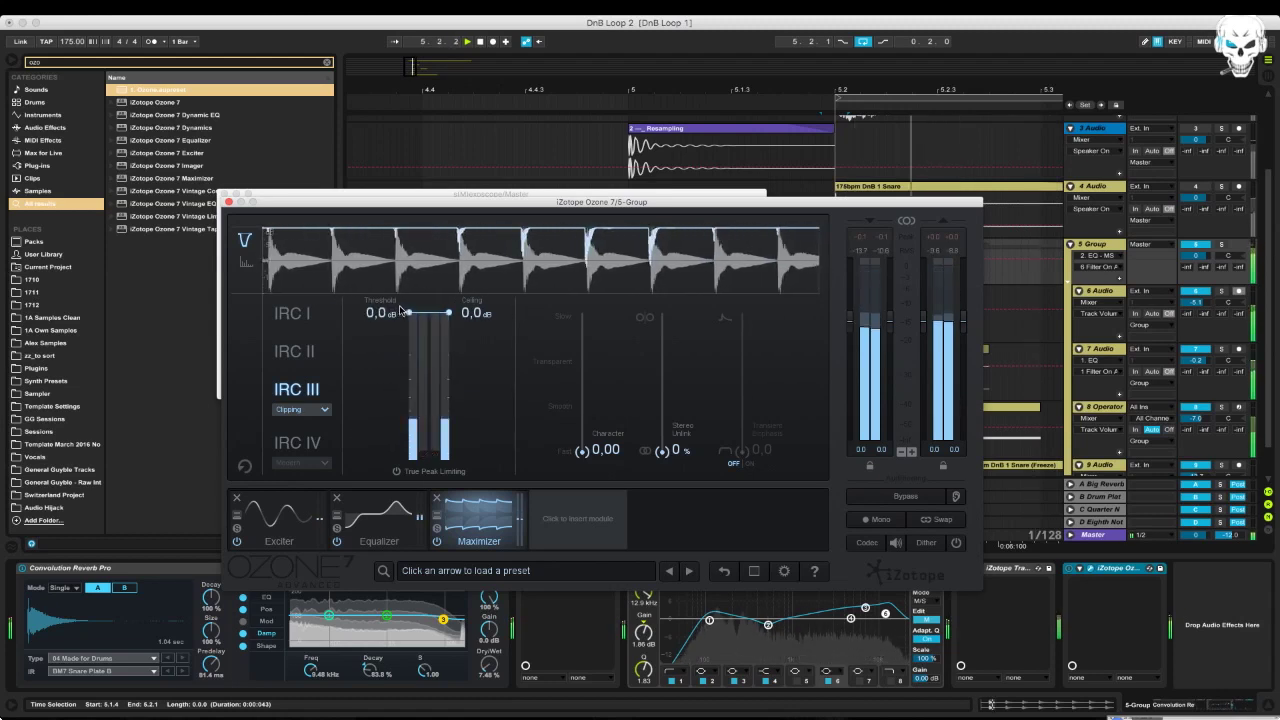
Insert a Vintage Limiter module and place it between the Equalizer and the Maximizer
click(588, 518)
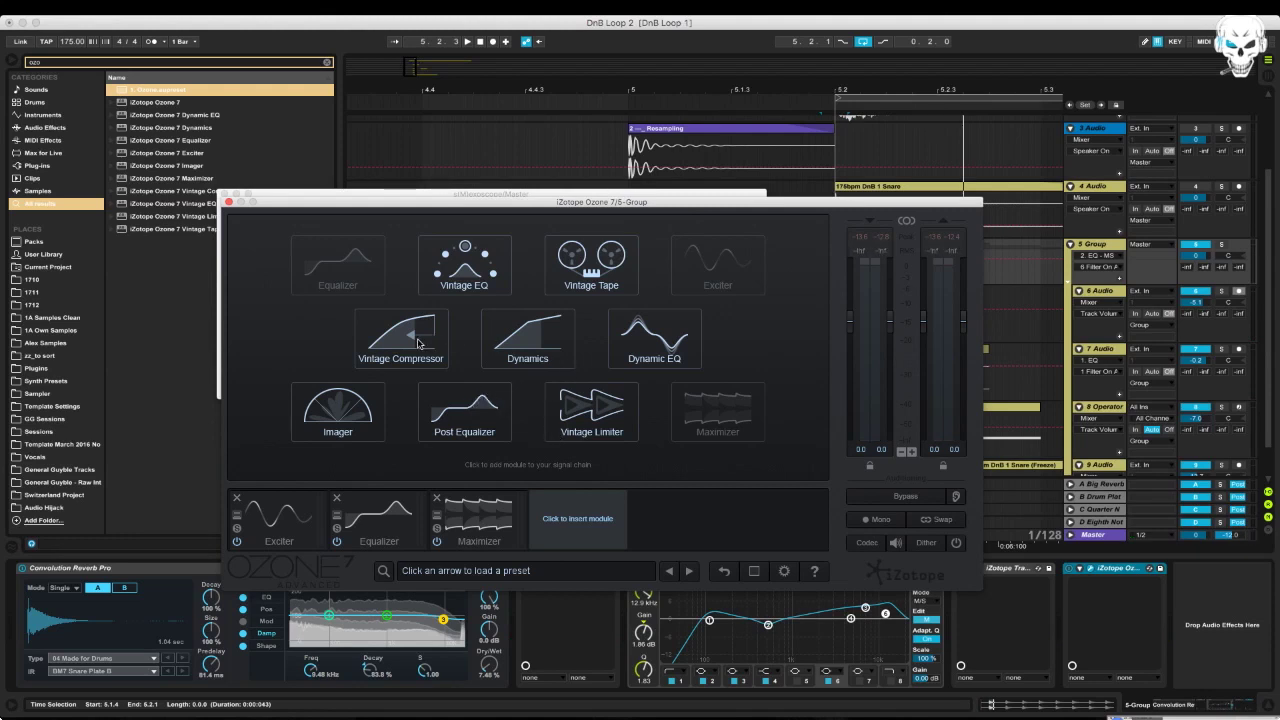
click(587, 427)
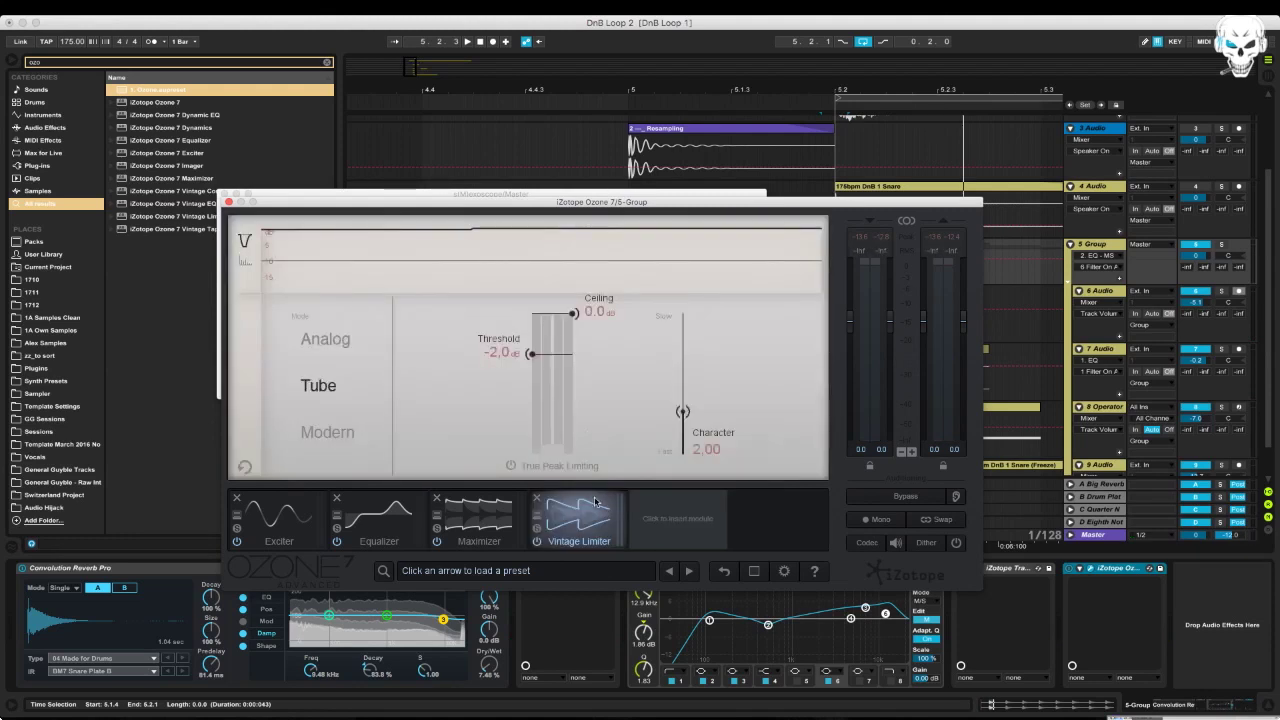
drag(563, 541, 487, 537)
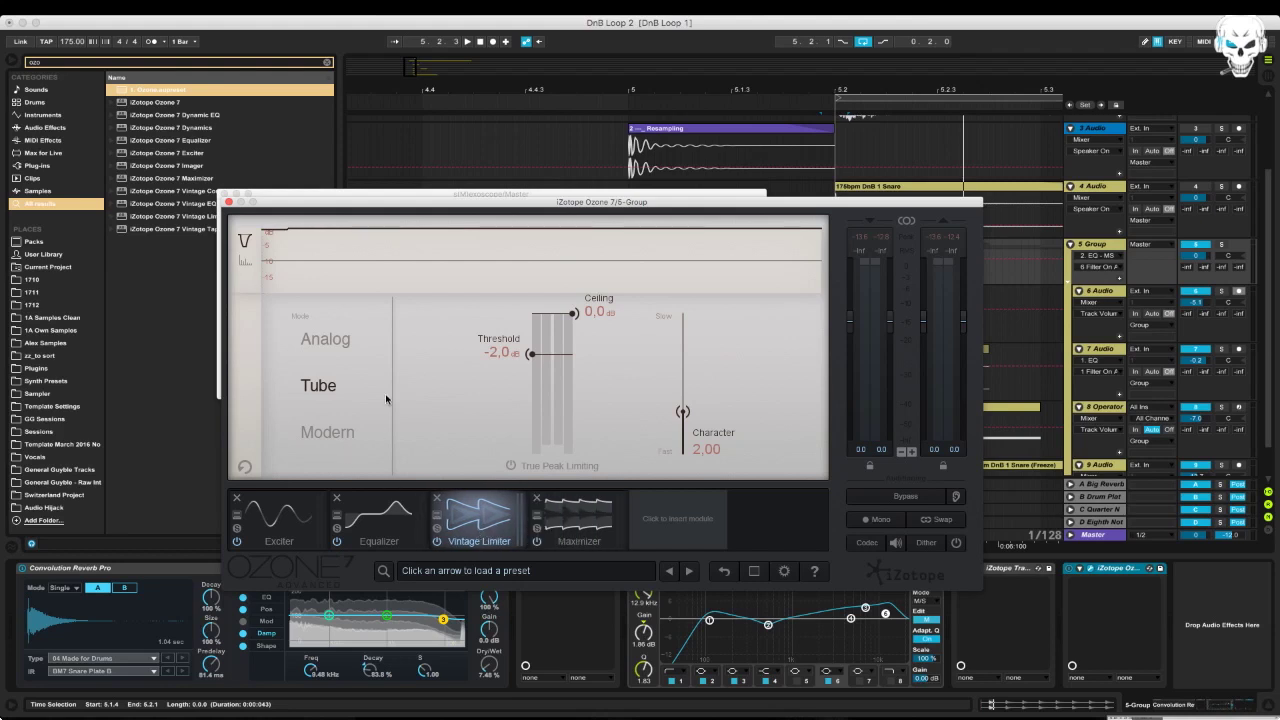
Set the Vintage Limiter's threshold to -4.9 dB and its character to 0.33 while listening to the loop
key(space)
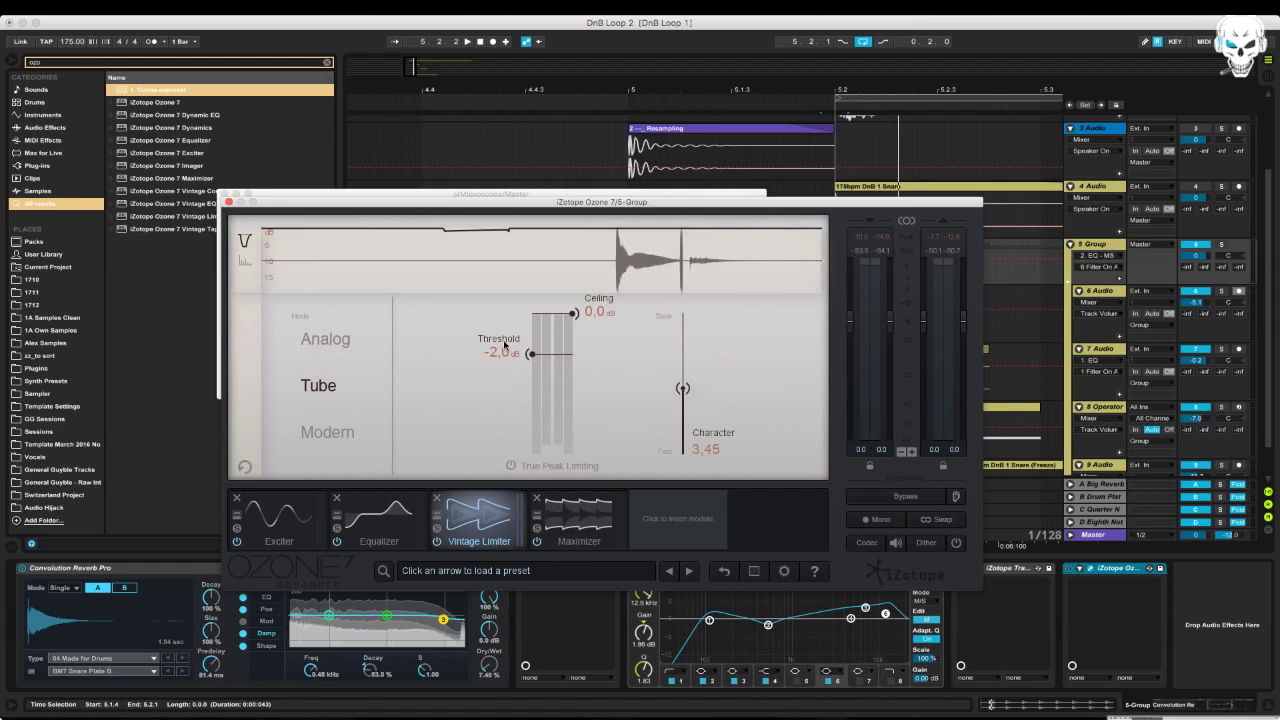
drag(538, 356, 530, 386)
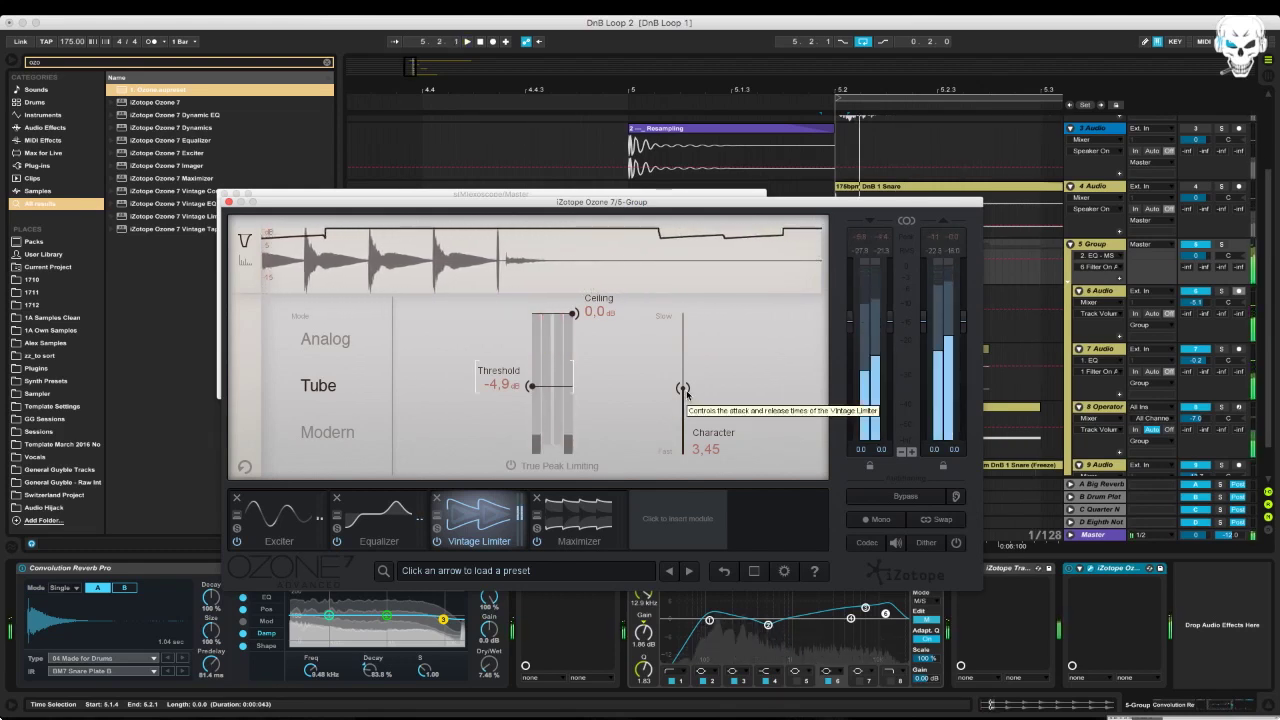
drag(685, 390, 682, 396)
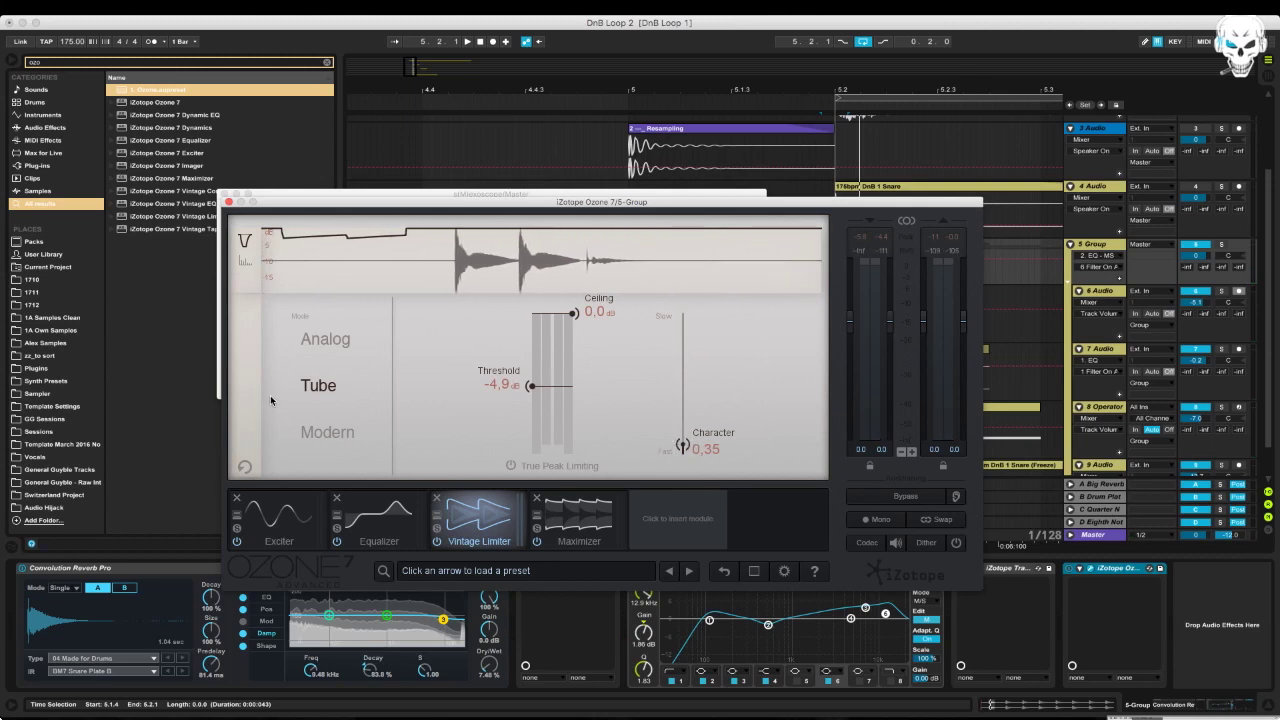
key(space)
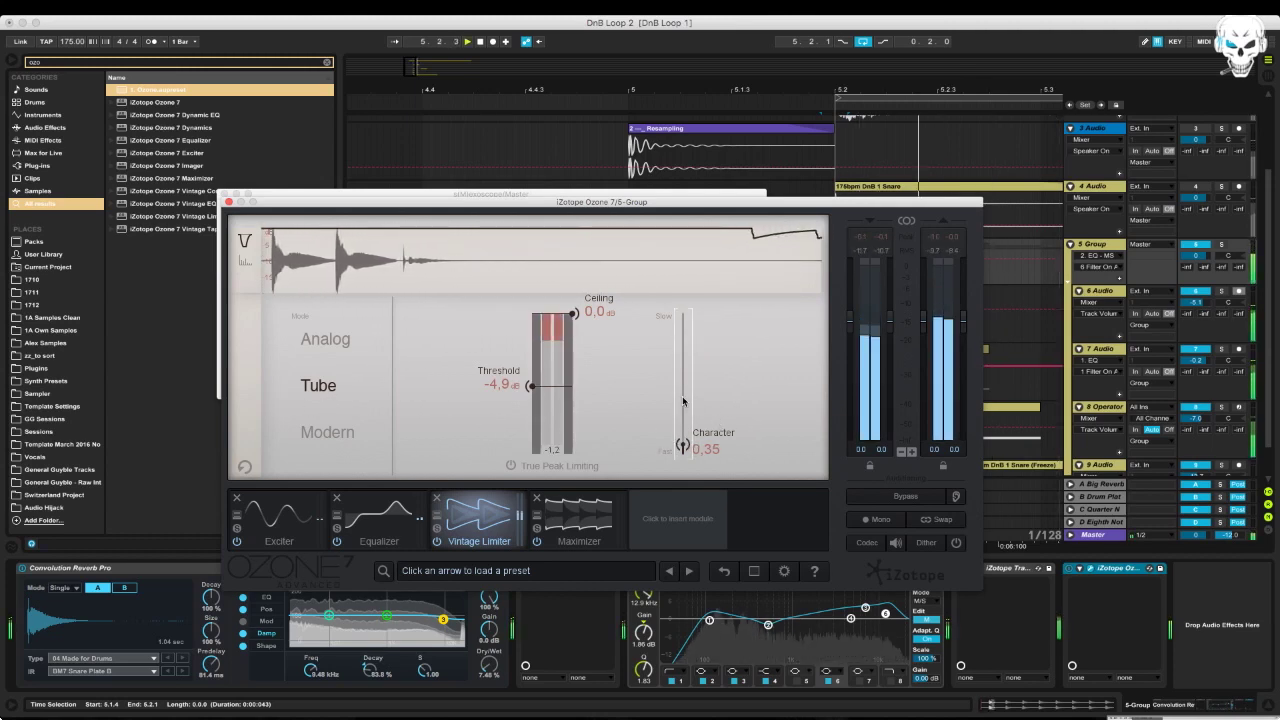
scroll(687, 376, down, 1)
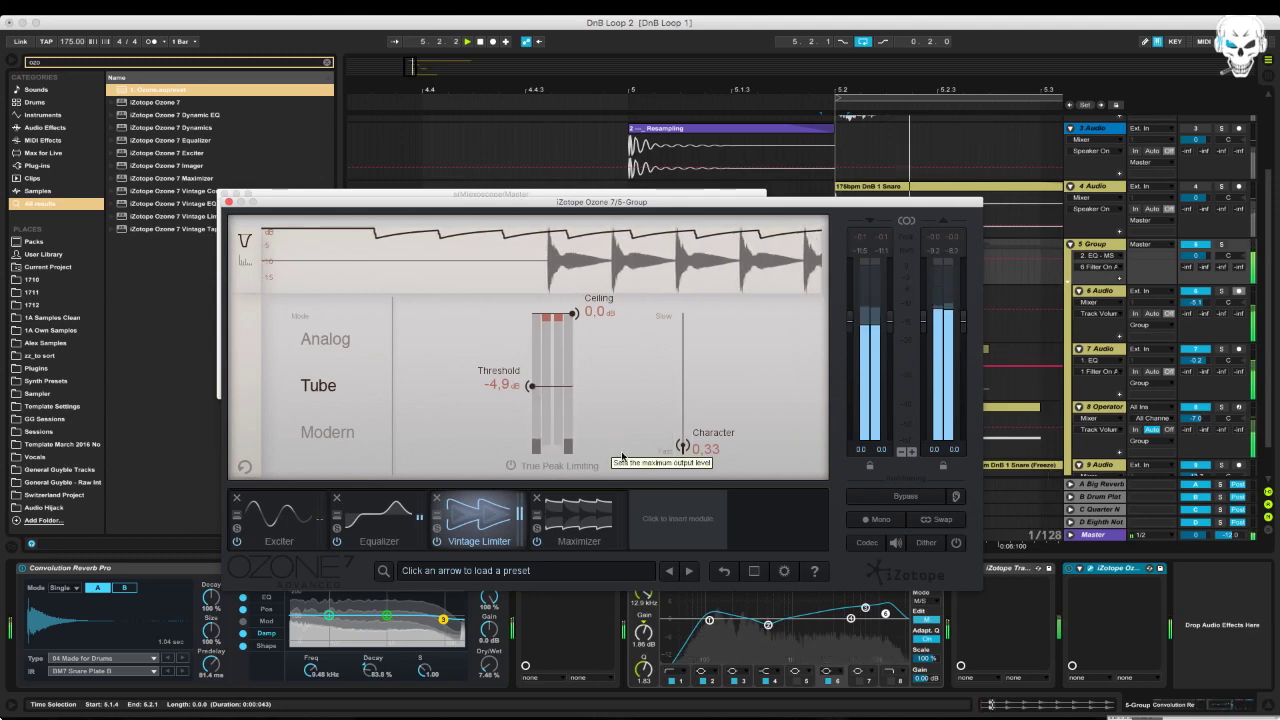
Lower the Maximizer's threshold to -2.9 dB and check it against the playing loop
click(590, 515)
key(space)
scroll(380, 358, down, 8)
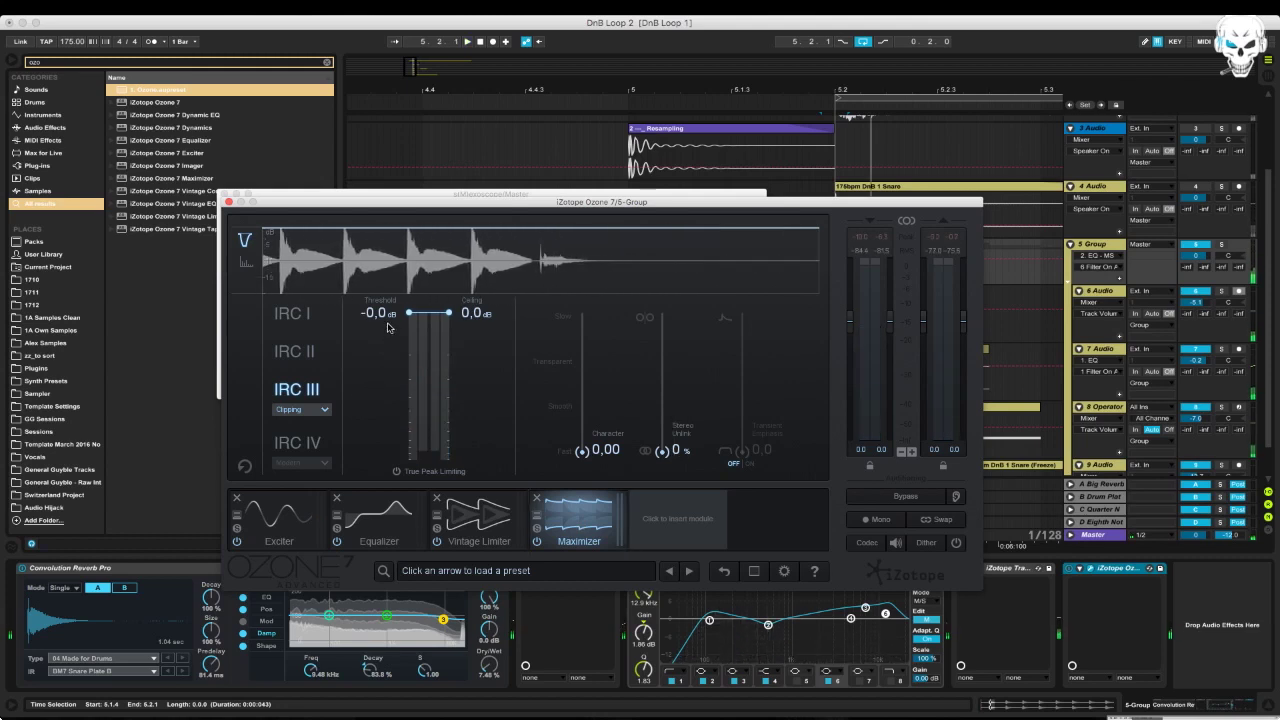
drag(388, 366, 389, 374)
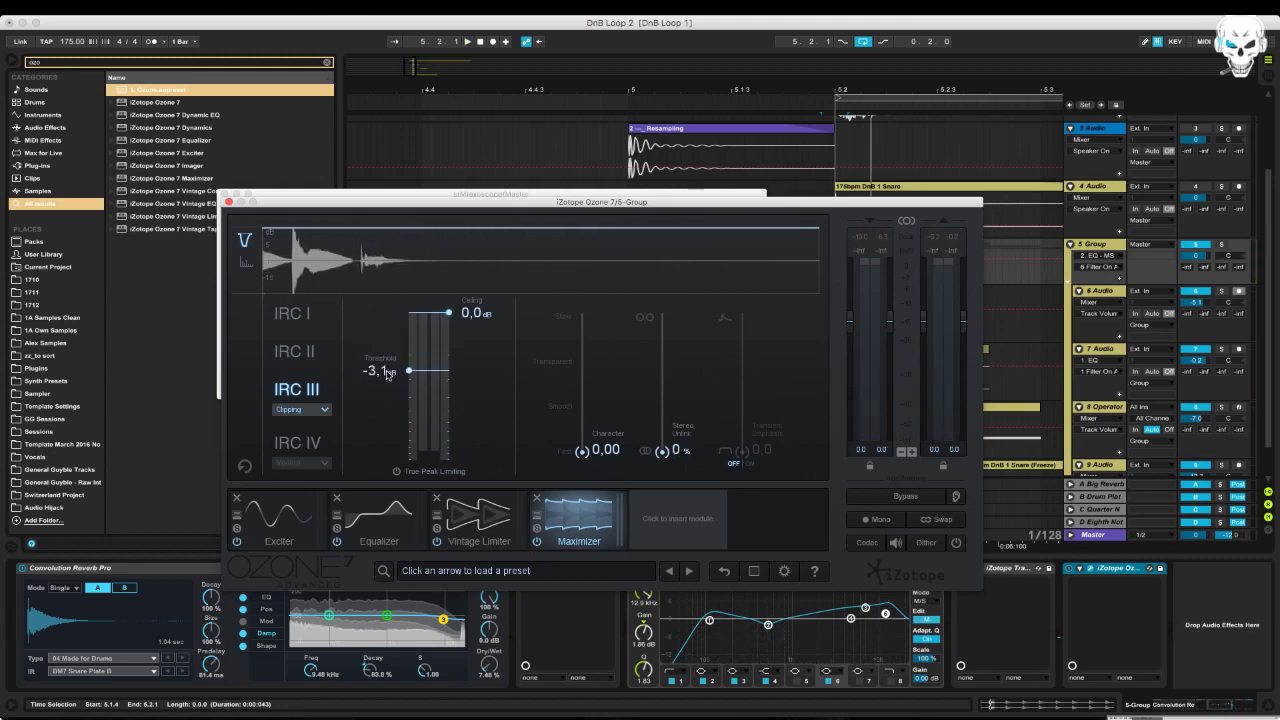
key(space)
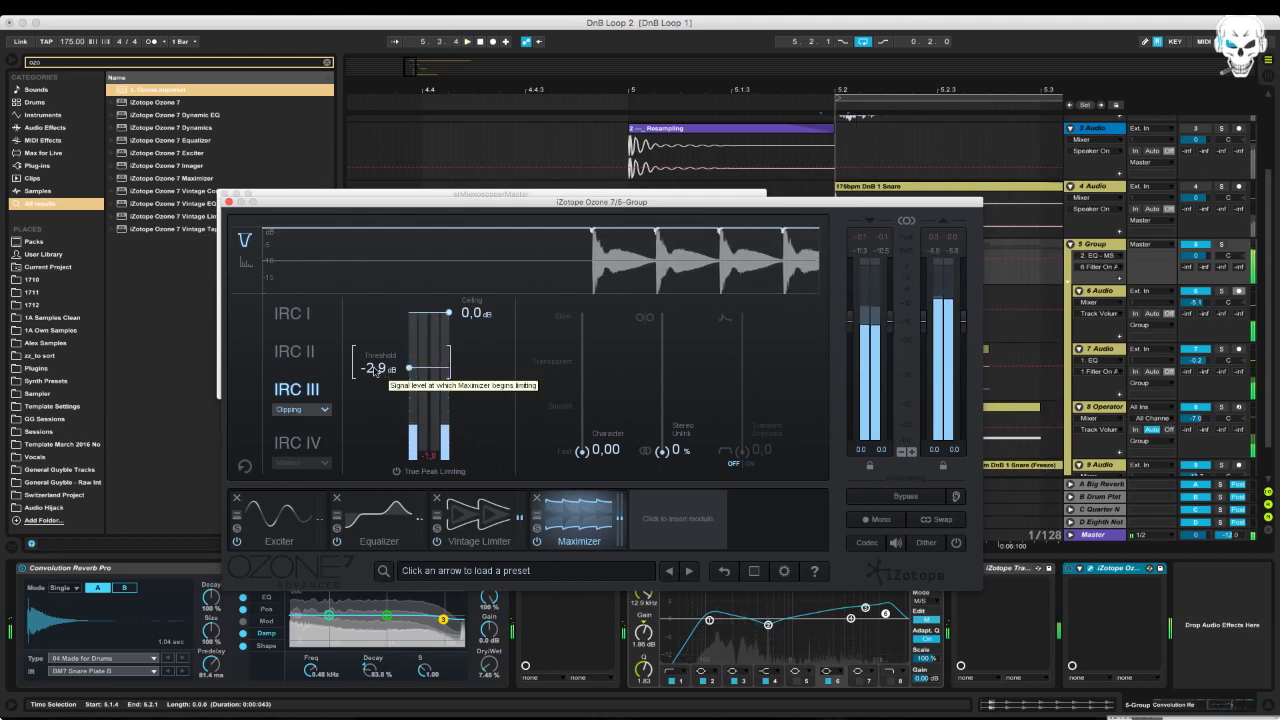
Open the s(M)exoscope on the Master and set its amp to 0.378 while the snare plays
click(1101, 543)
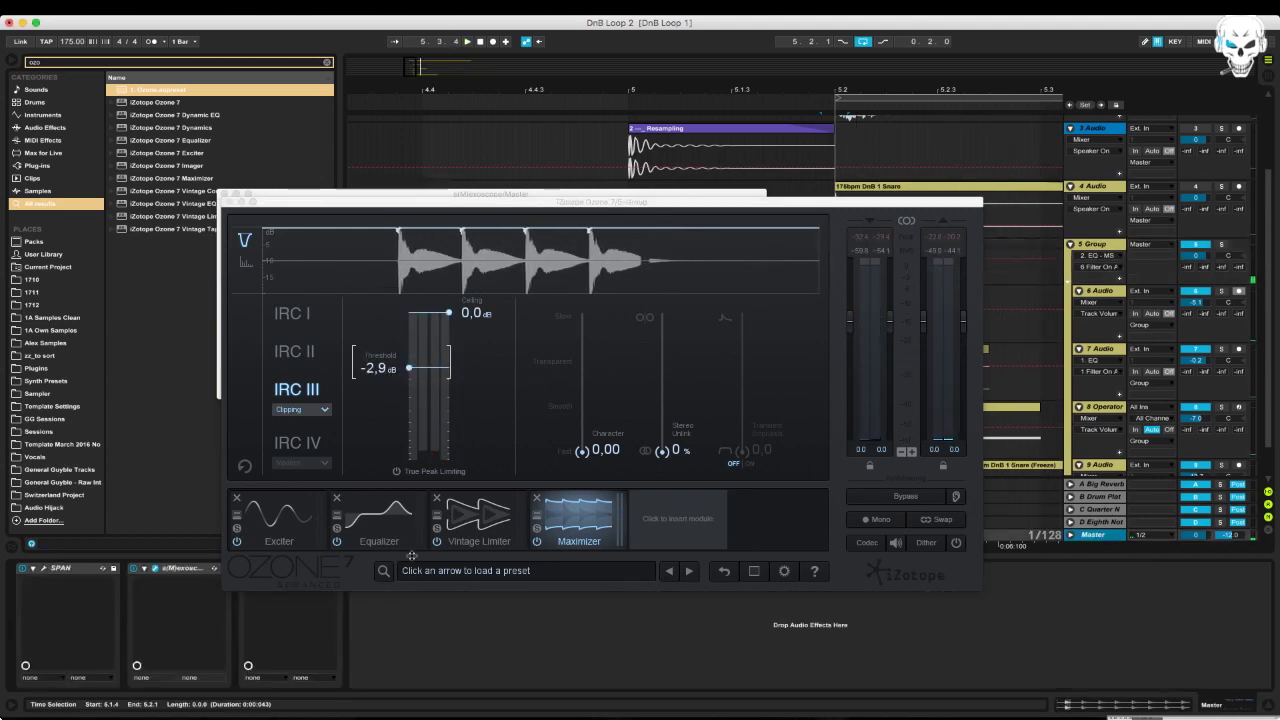
click(155, 568)
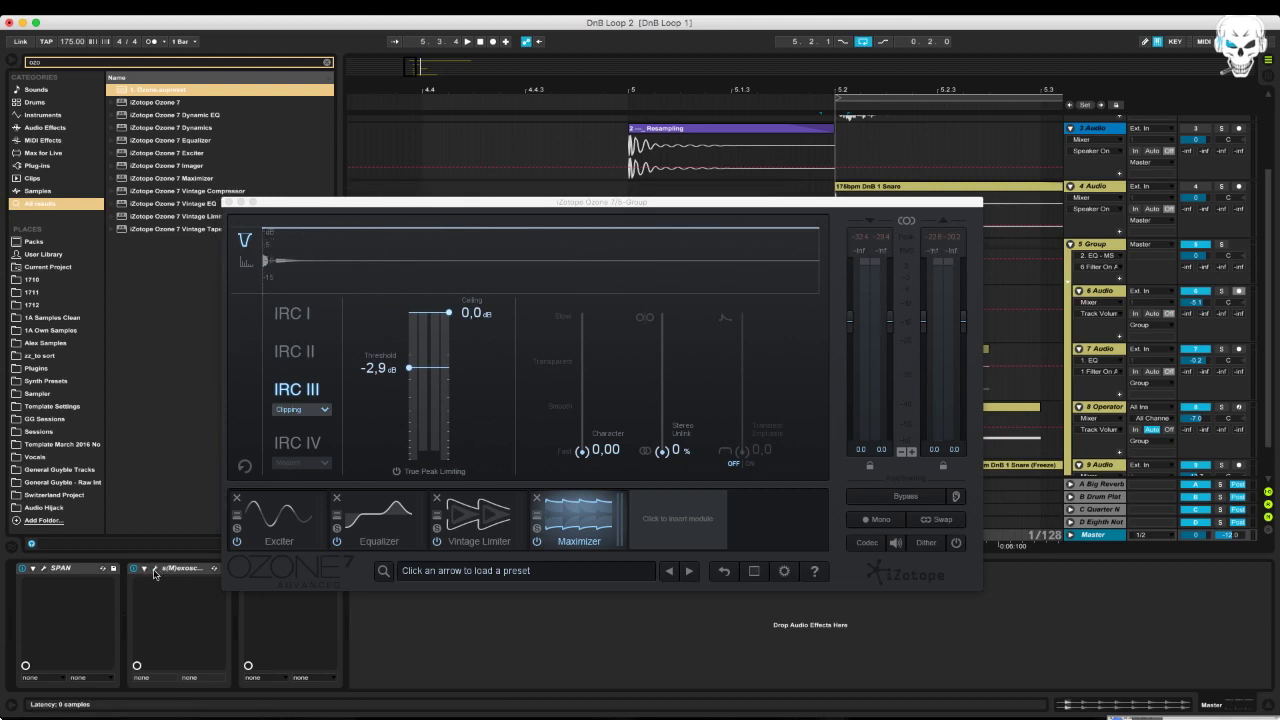
click(155, 568)
key(space)
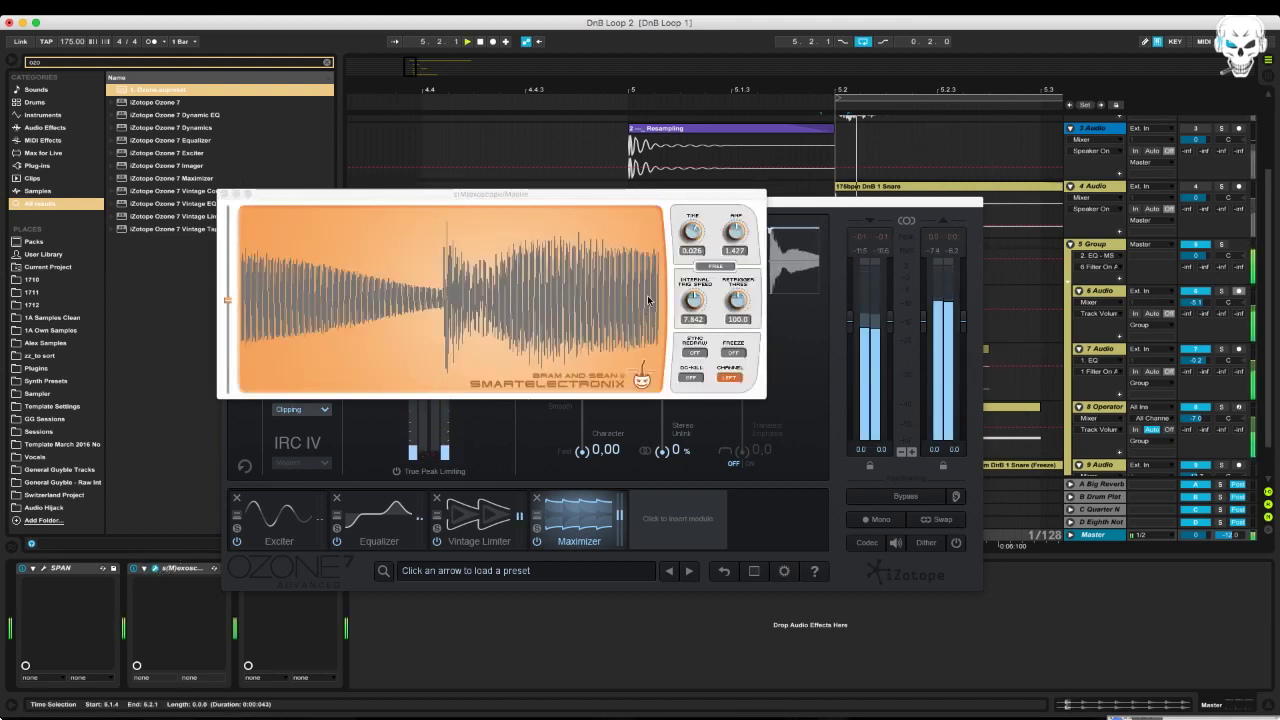
drag(745, 236, 738, 251)
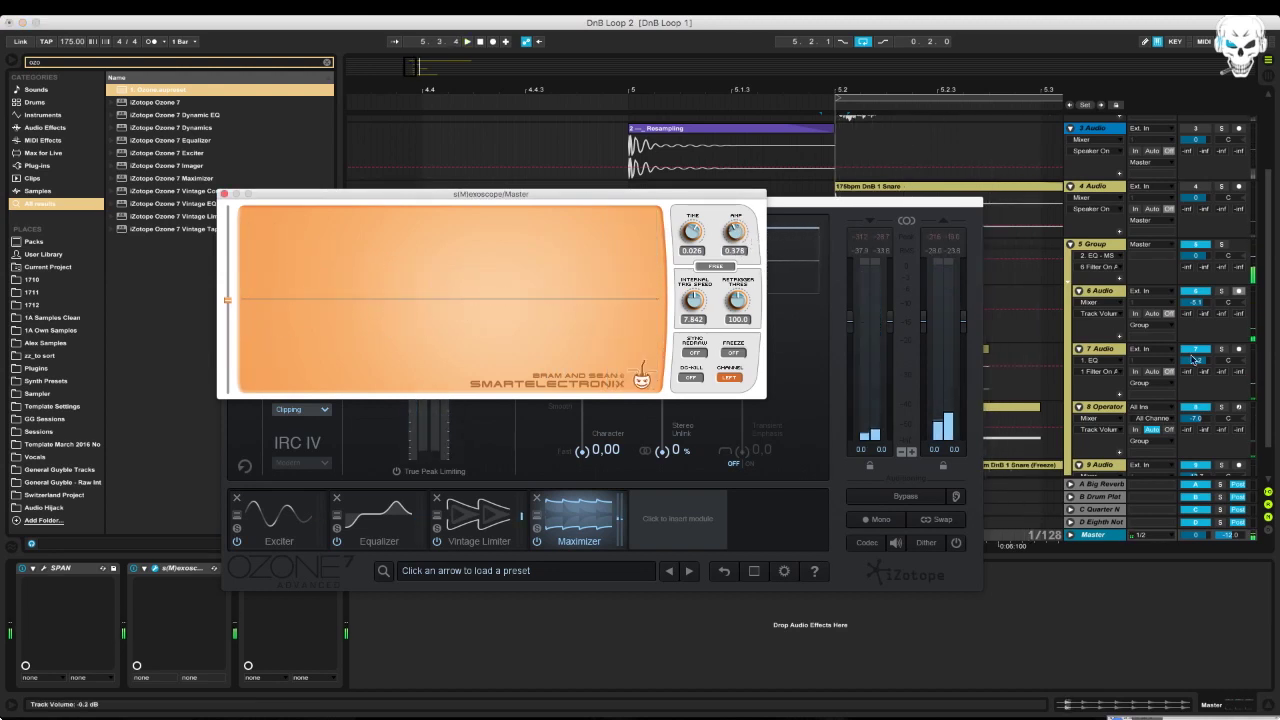
Raise the volume of track 9 Audio to about -9.5 dB
scroll(1193, 360, down, 2)
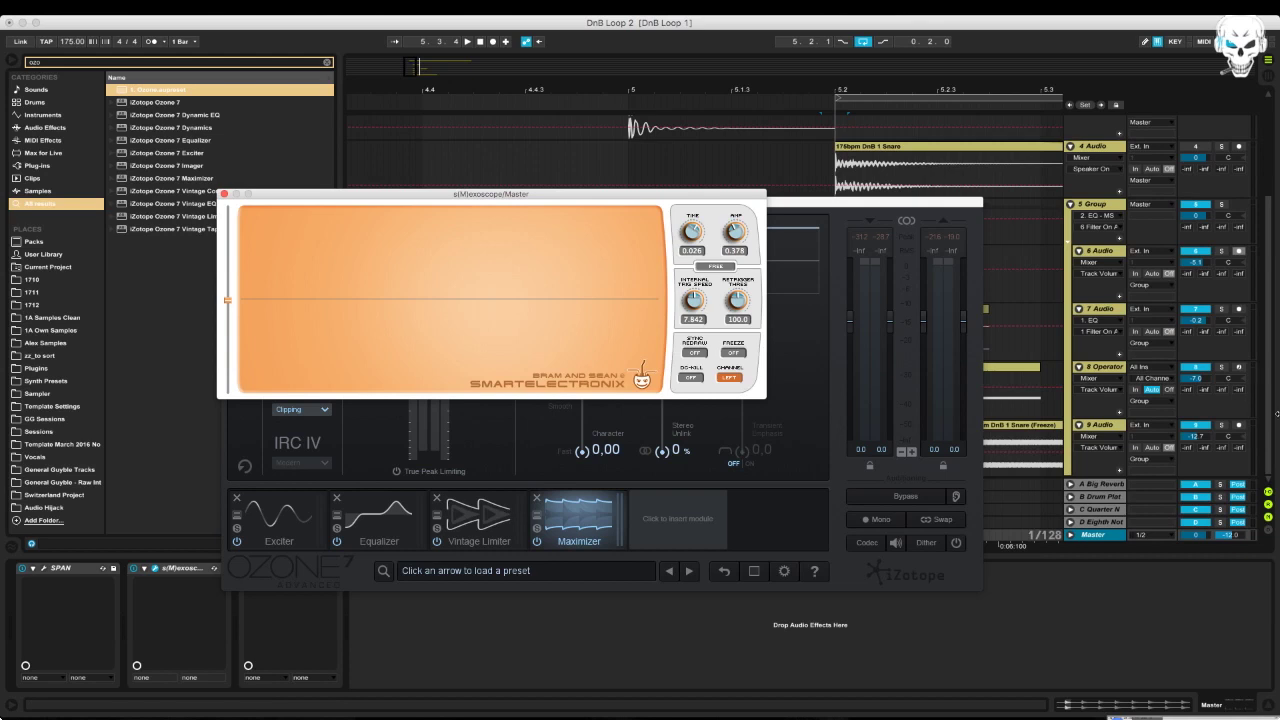
click(1197, 438)
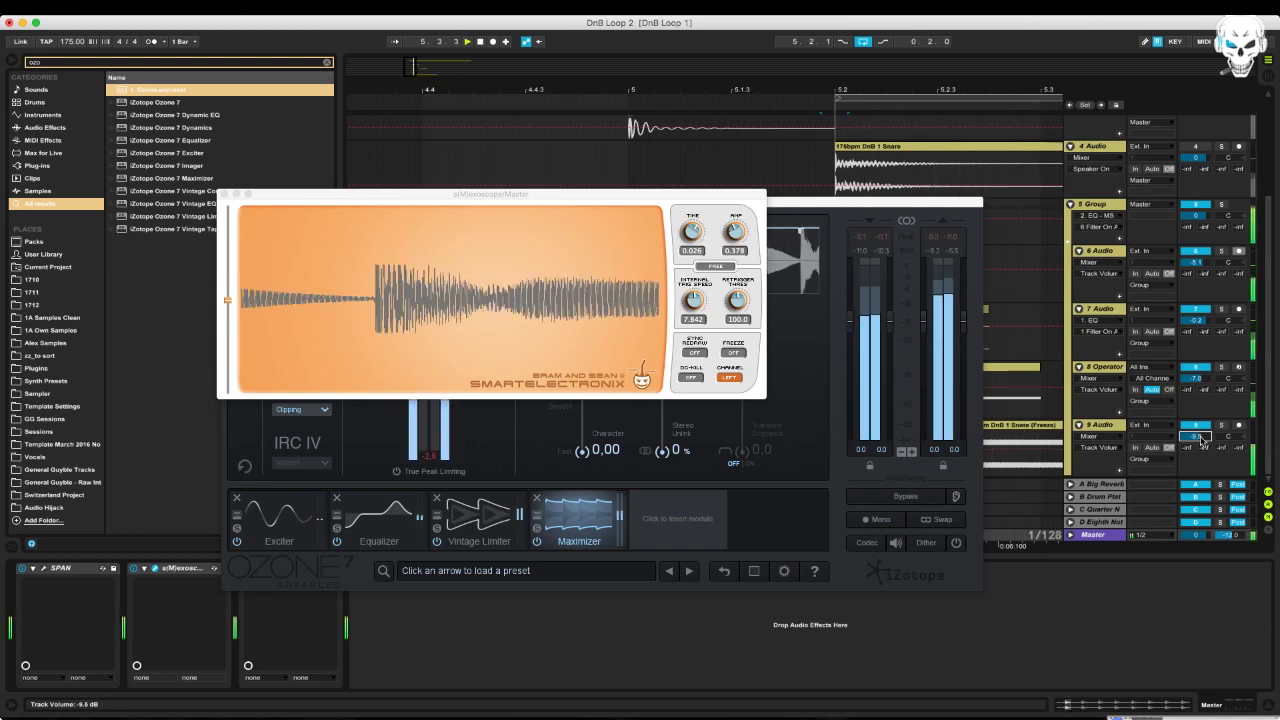
Set the Vintage Limiter's threshold to -2.2 dB and the Maximizer's threshold to -1.8 dB
click(510, 515)
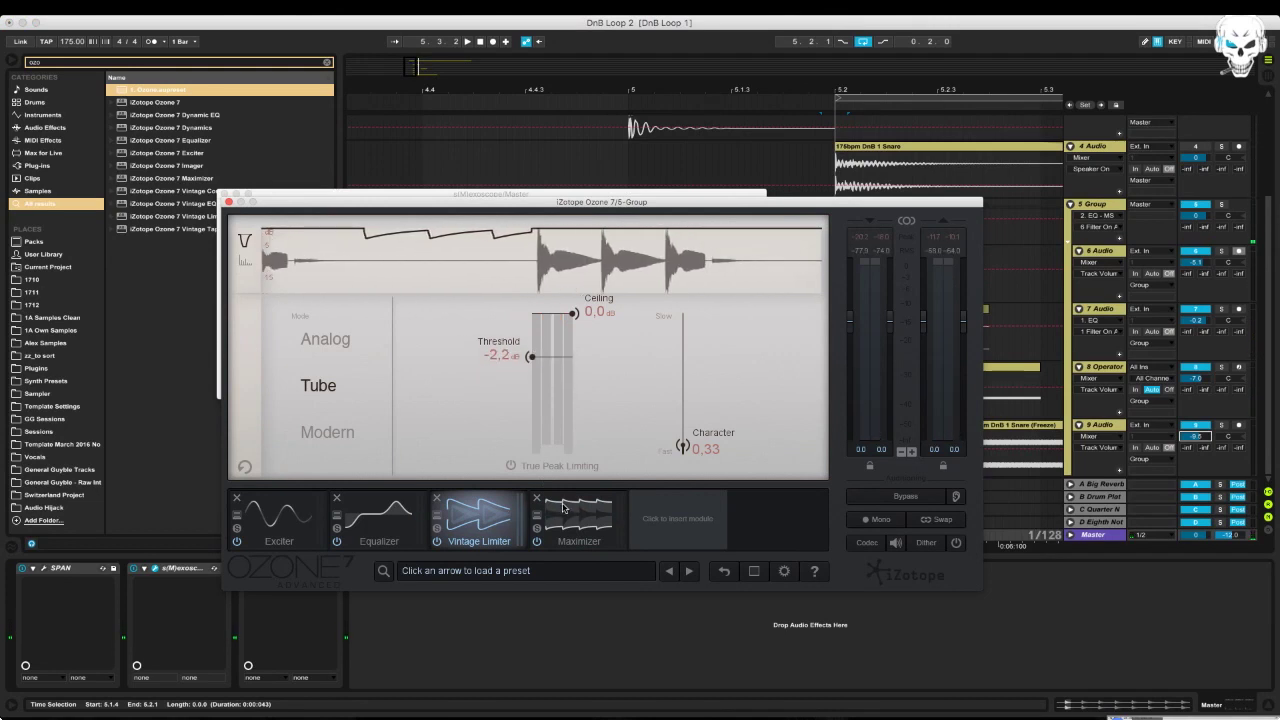
click(565, 510)
drag(408, 368, 409, 351)
key(space)
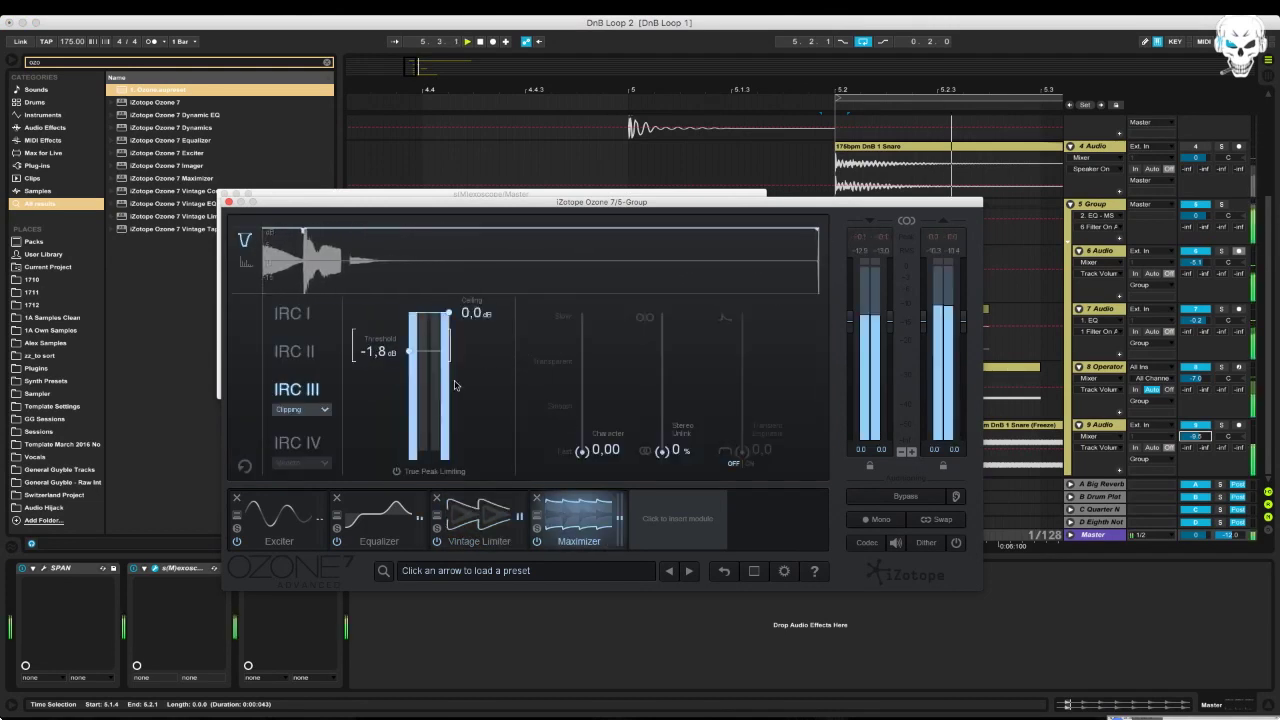
Raise the volume of track 9 Audio to about -3.8 dB while watching the snare's waveform in the s(M)exoscope
click(561, 195)
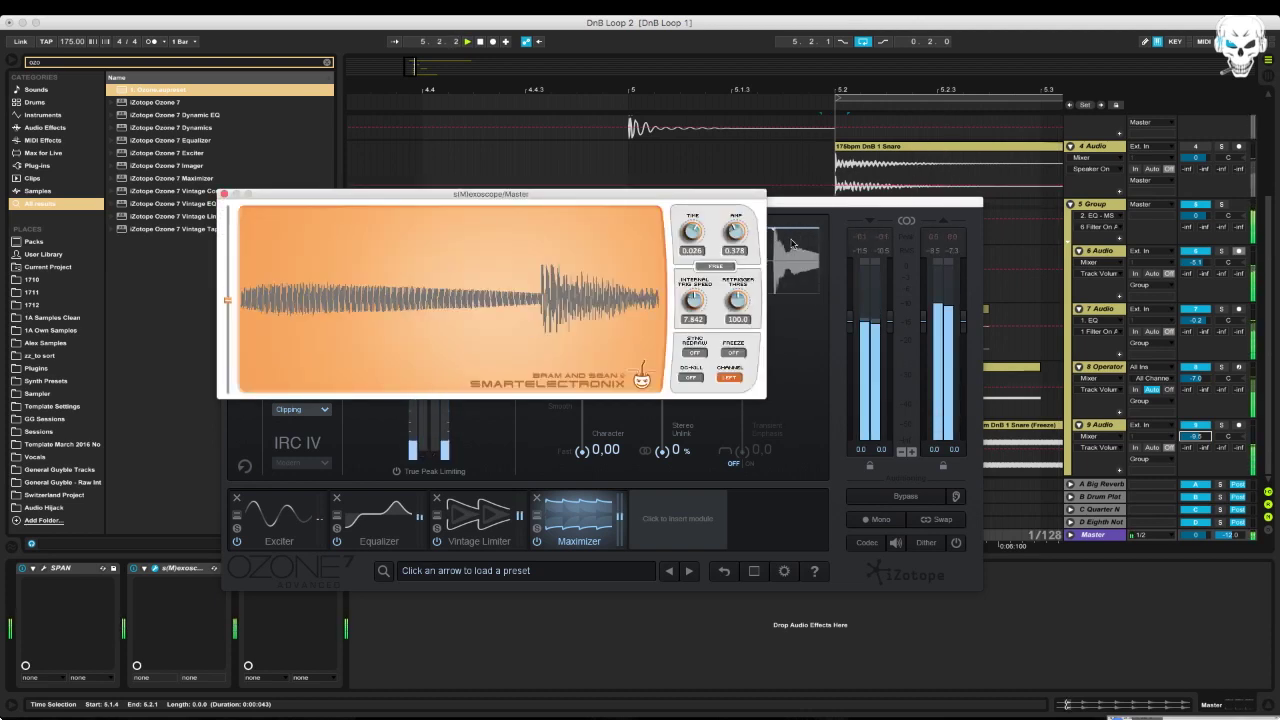
key(space)
drag(1196, 436, 1196, 434)
key(space)
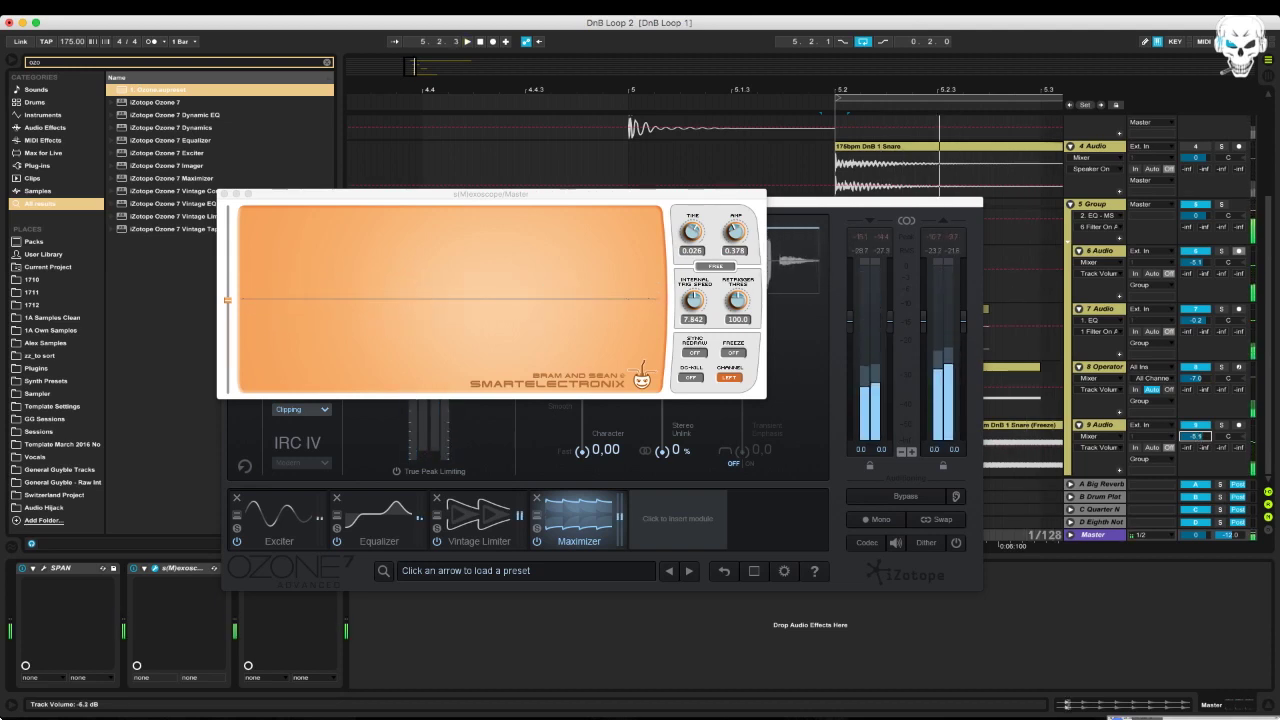
drag(1196, 438, 1196, 436)
key(space)
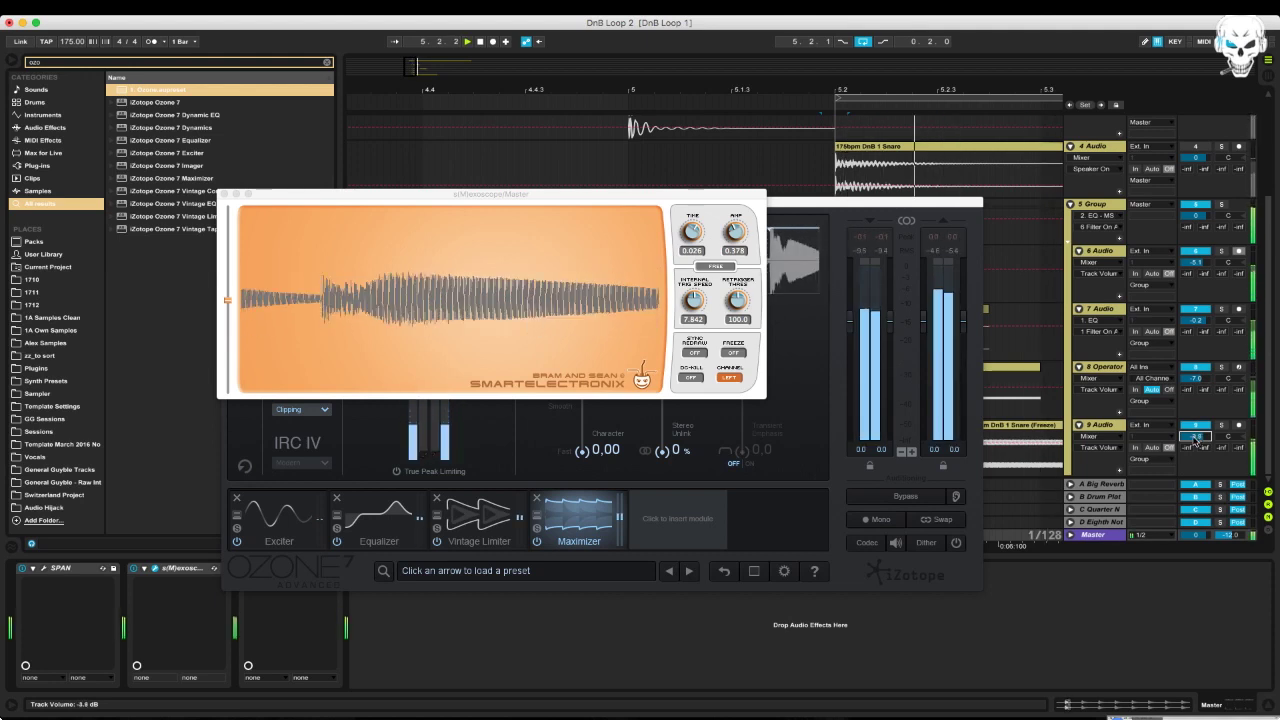
Ease off the Vintage Limiter's threshold and set the Maximizer's threshold to -1.0 dB
click(797, 214)
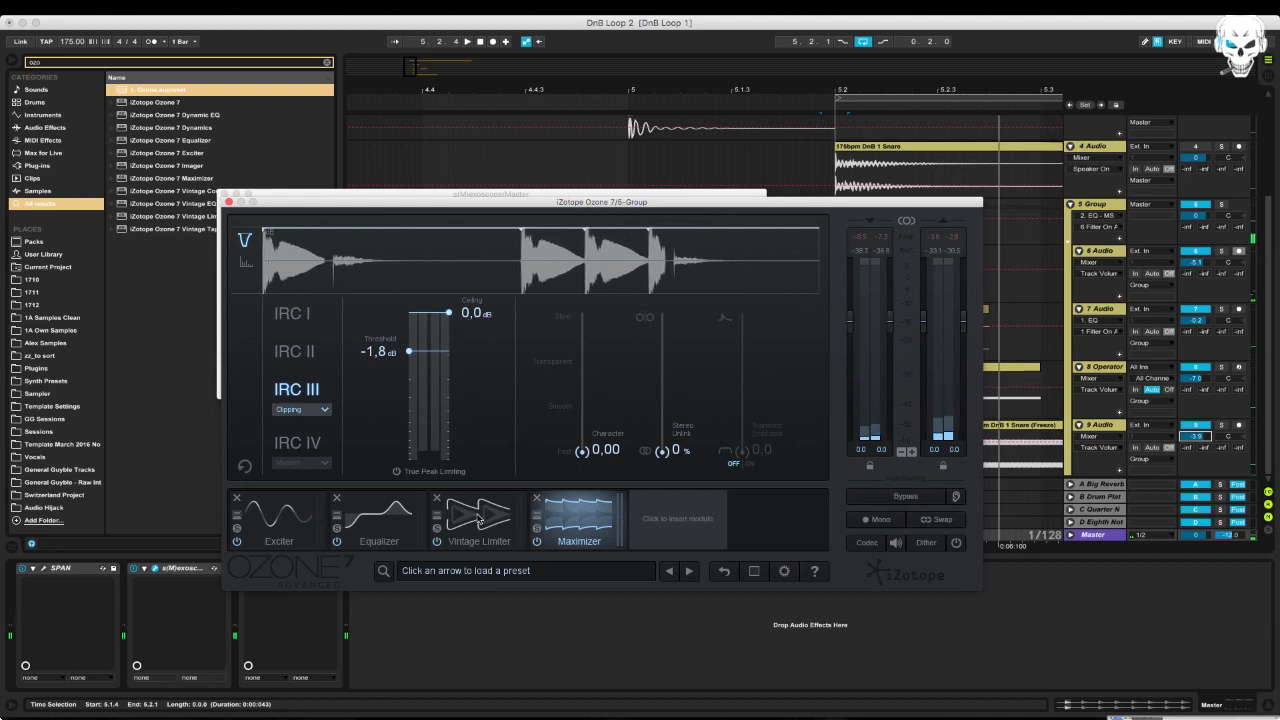
click(492, 492)
drag(556, 356, 558, 343)
click(578, 515)
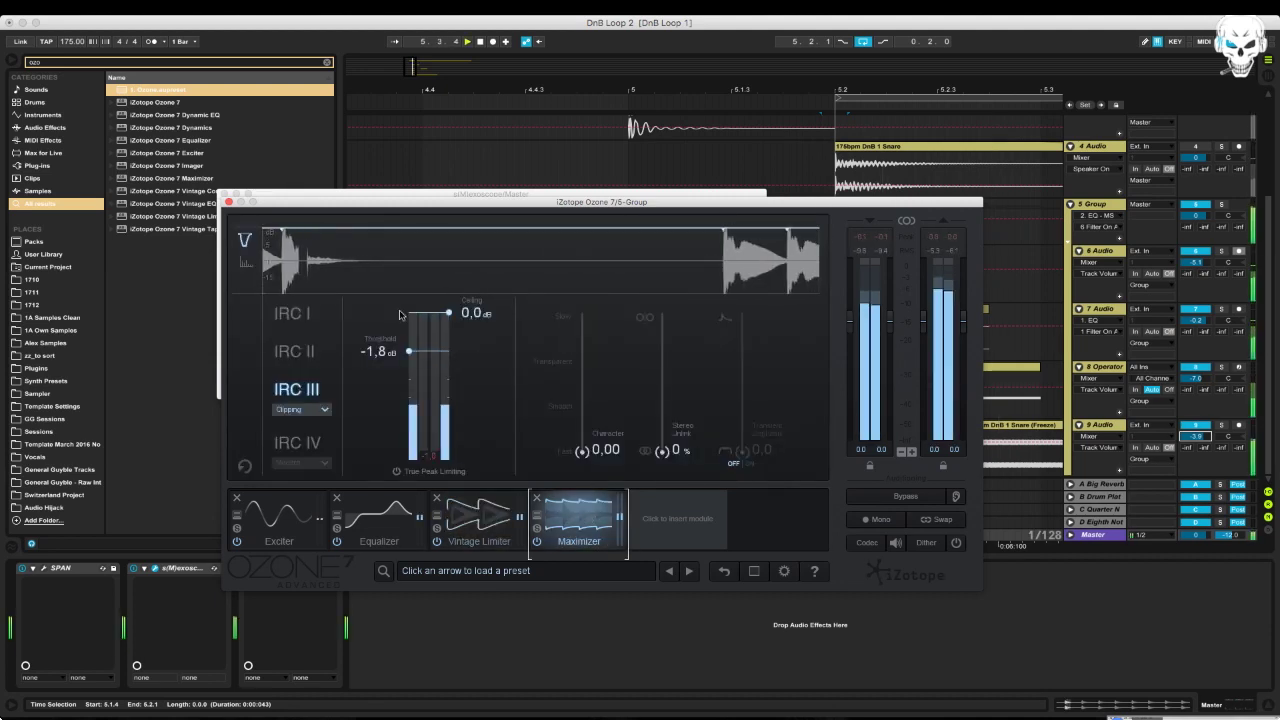
key(space)
drag(400, 353, 399, 260)
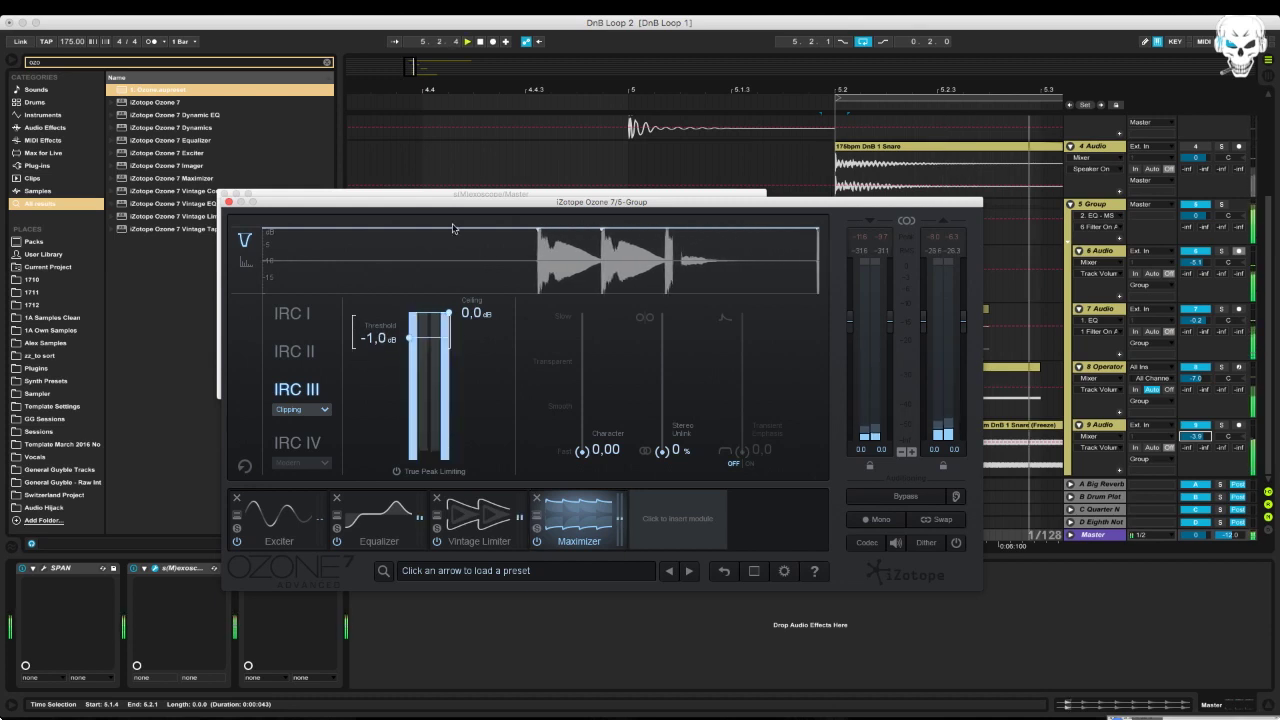
Close the Ozone and s(M)exoscope windows and switch the group's EQ - MS to editing the side channel
click(229, 202)
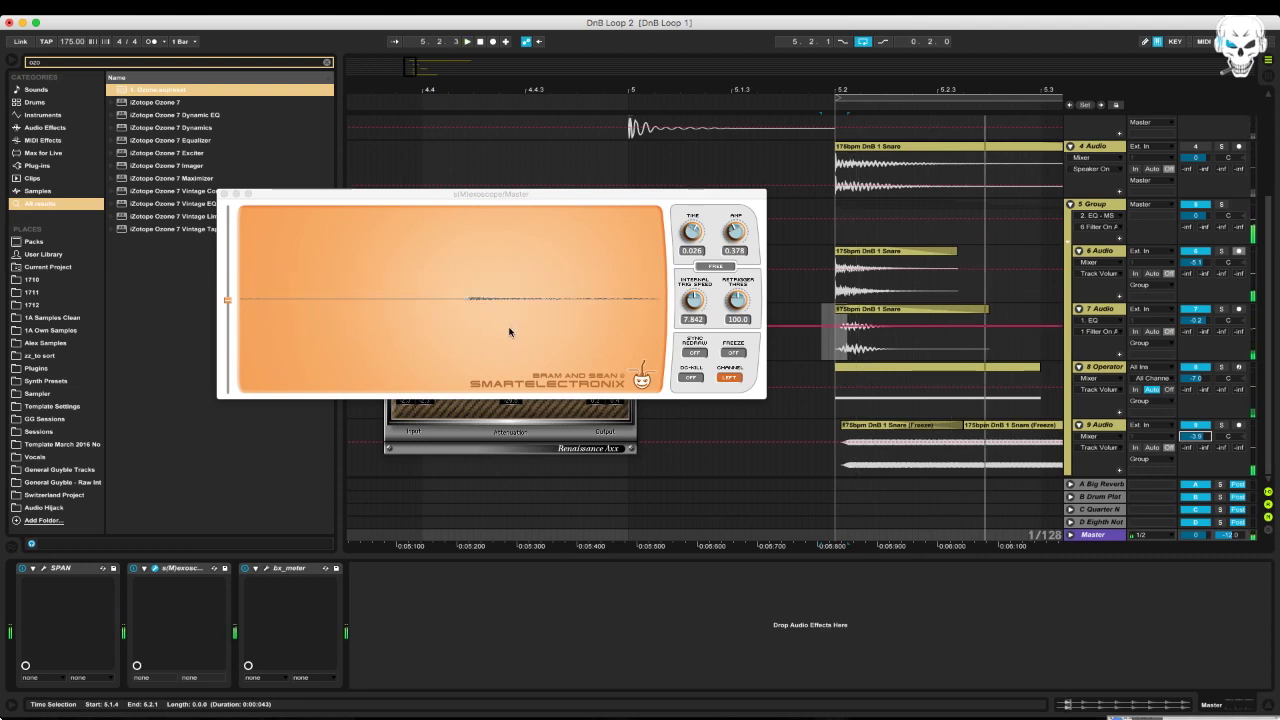
click(224, 193)
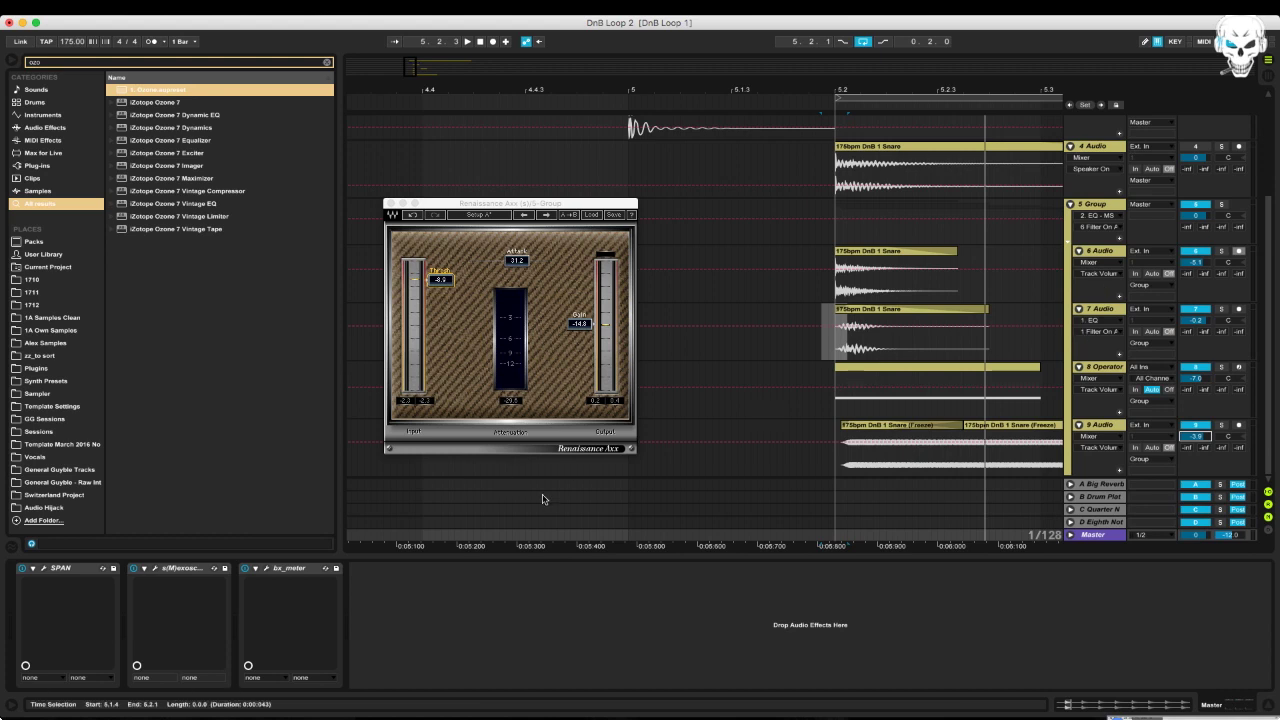
click(1107, 205)
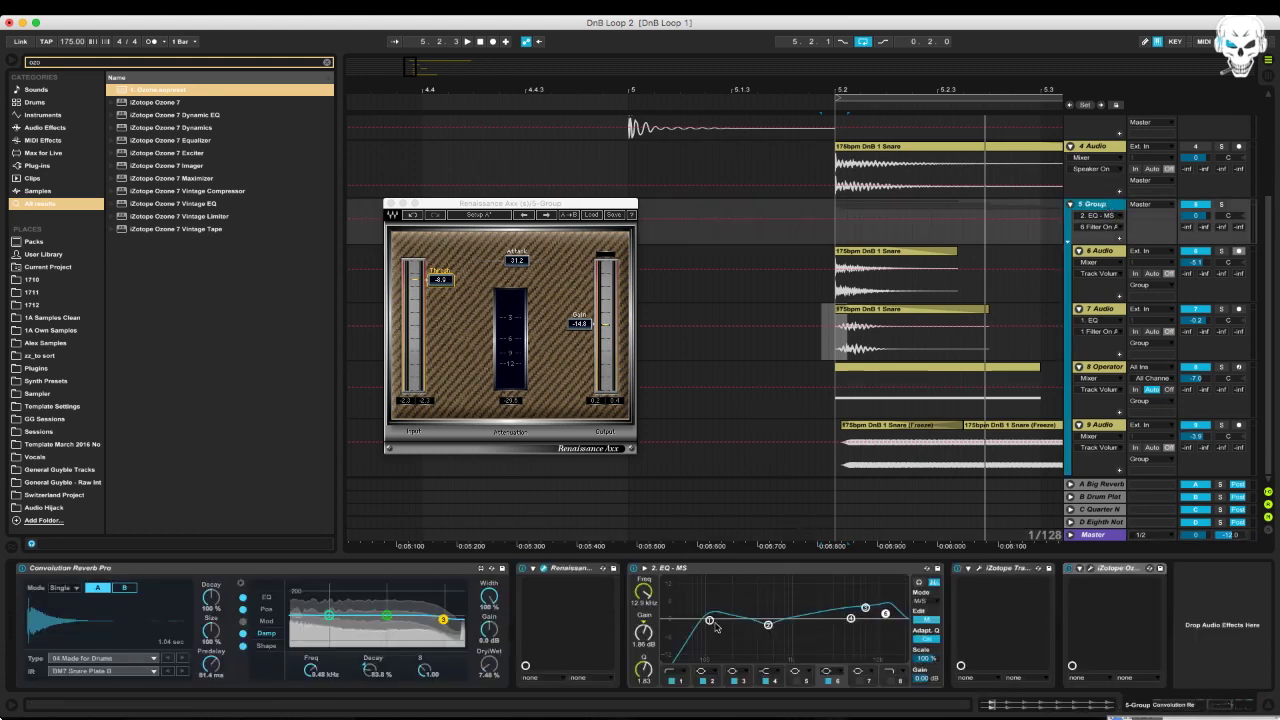
click(927, 621)
key(space)
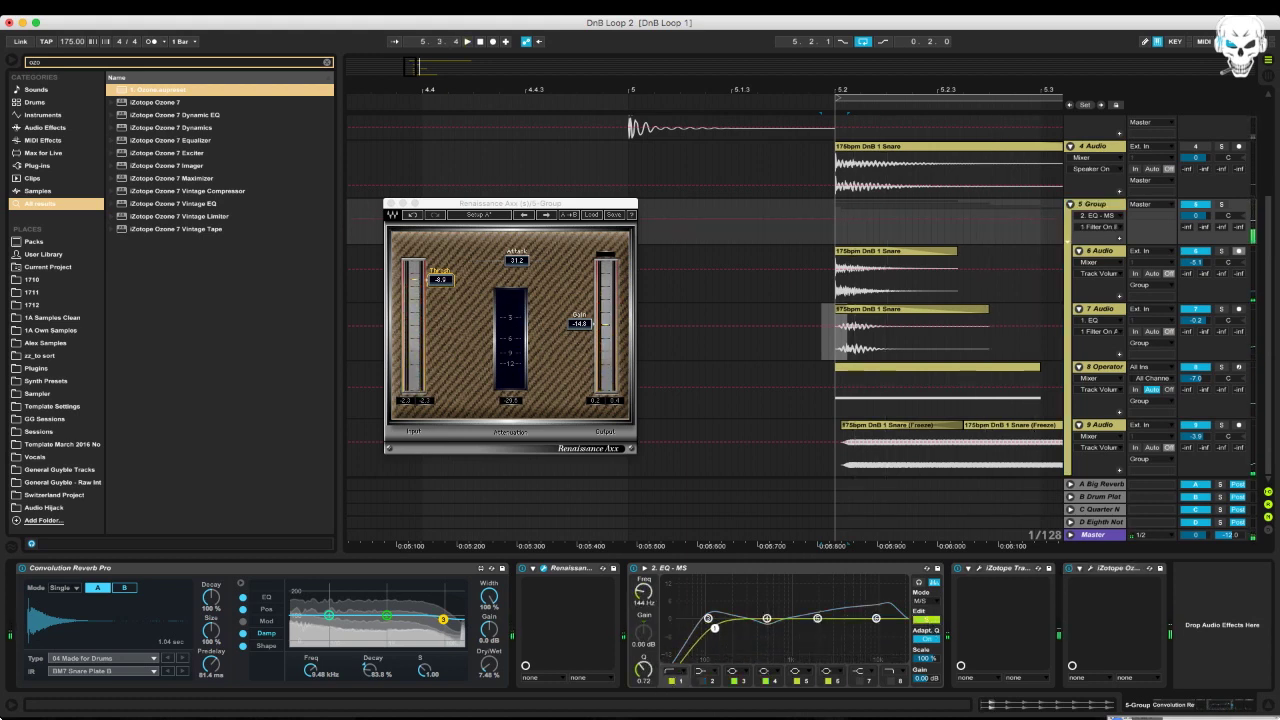
Shape the side EQ curve, with the high band boosted 2.11 dB at 5.90 kHz, and compare the EQ bypassed and active
drag(731, 628, 767, 593)
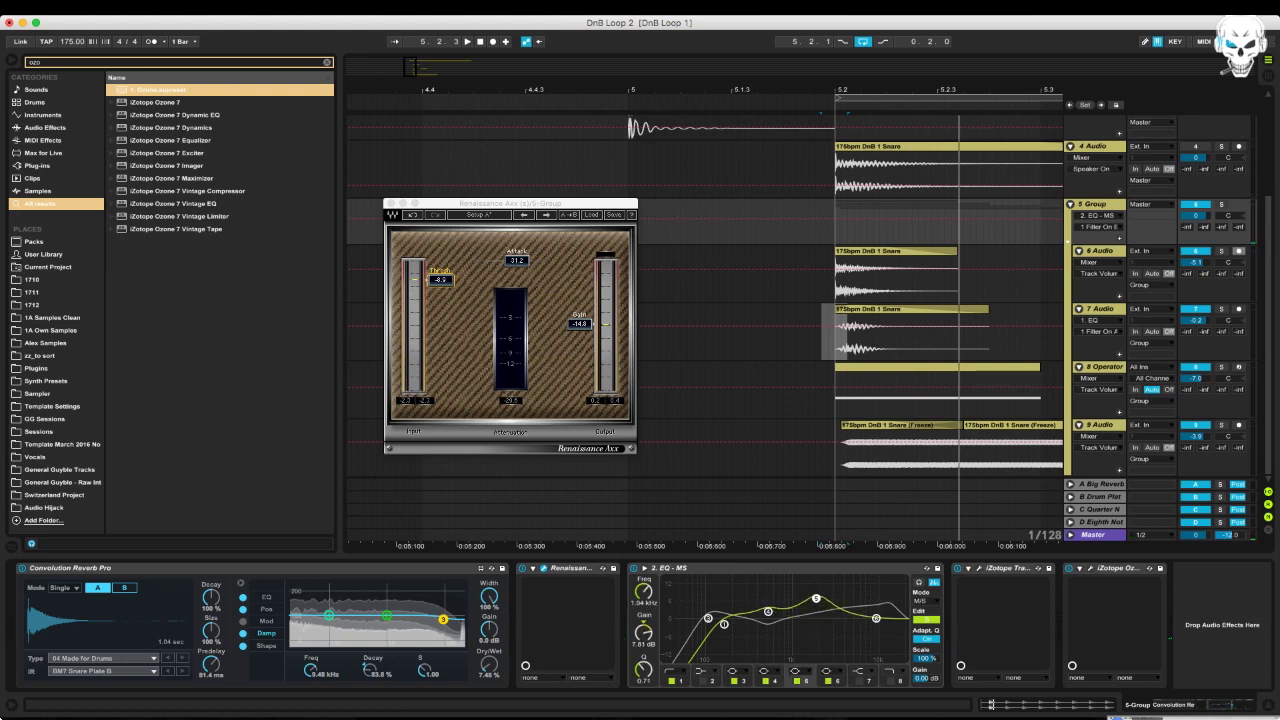
key(space)
drag(817, 599, 875, 618)
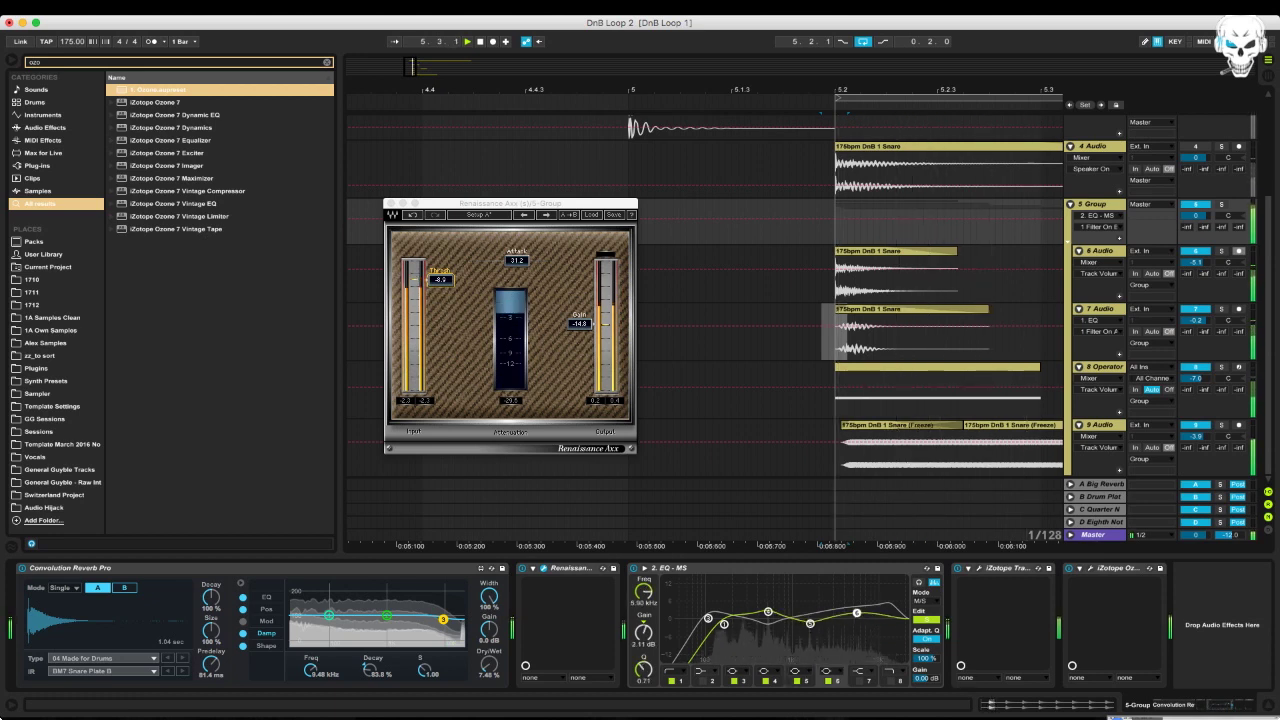
click(633, 568)
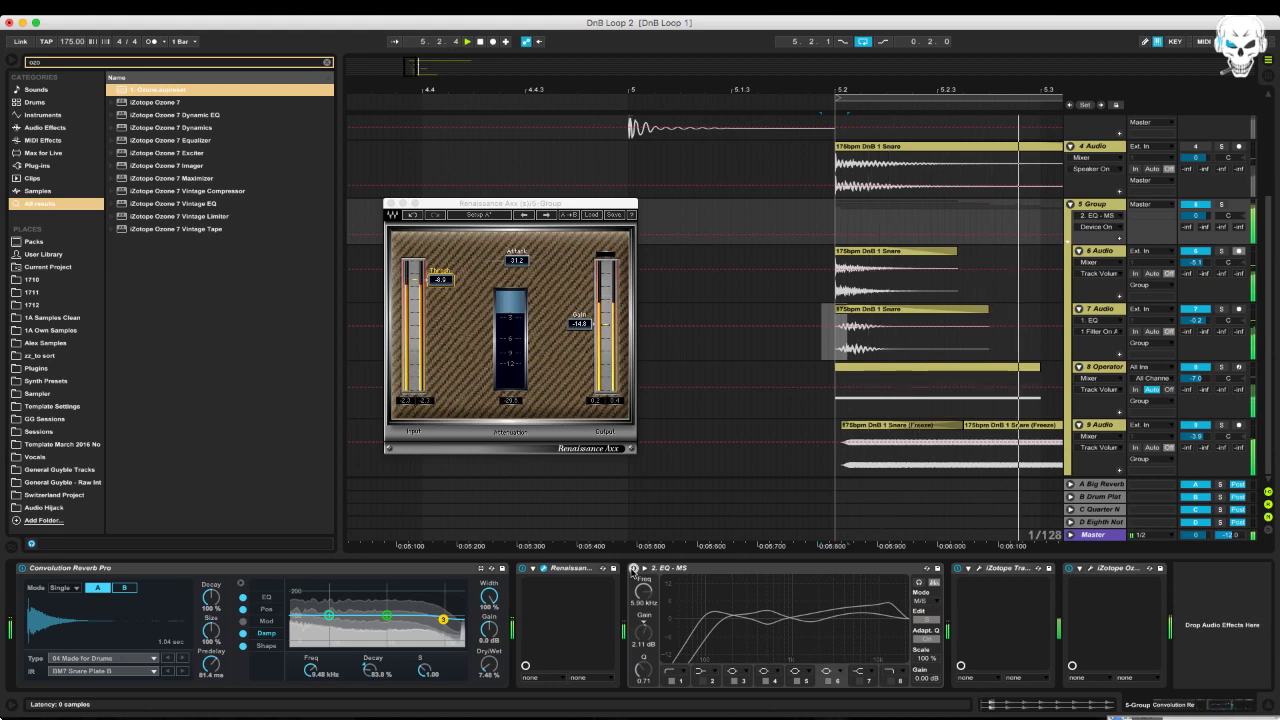
click(633, 568)
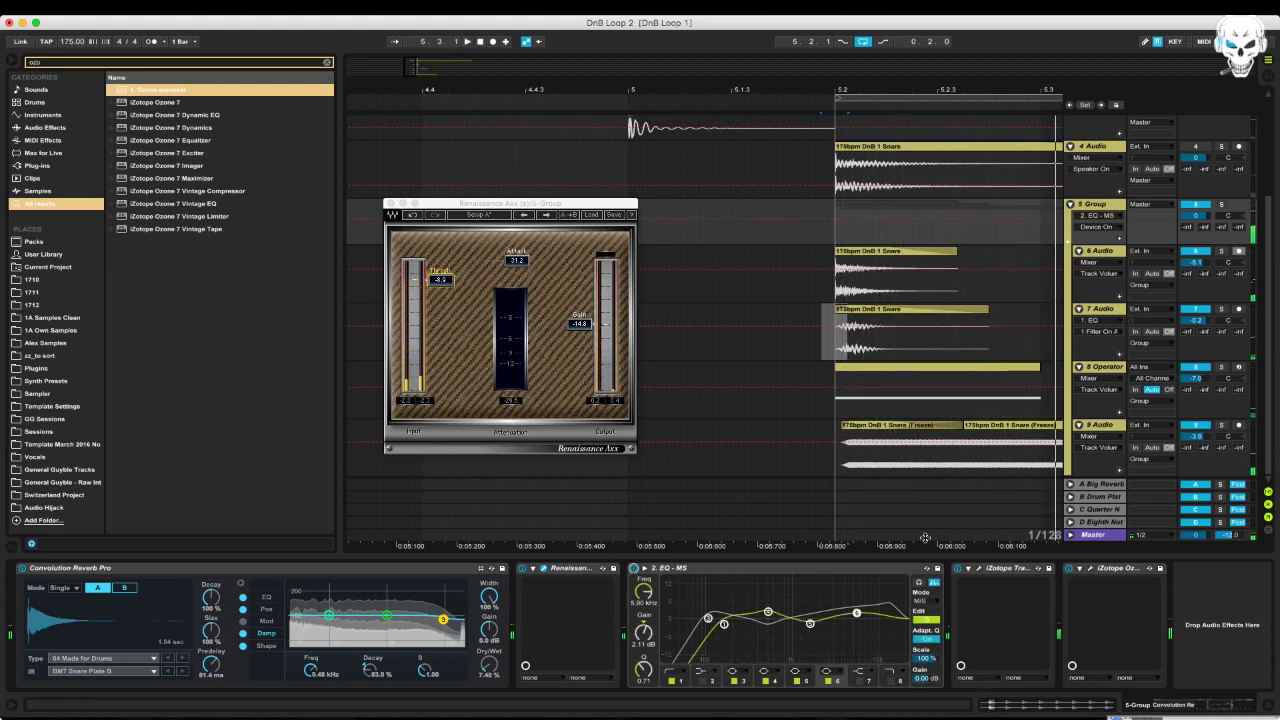
Delete the second 175bpm DnB 1 Snare clip, starting at 5.4, from track 6 Audio
drag(866, 91, 867, 86)
scroll(974, 271, up, 5)
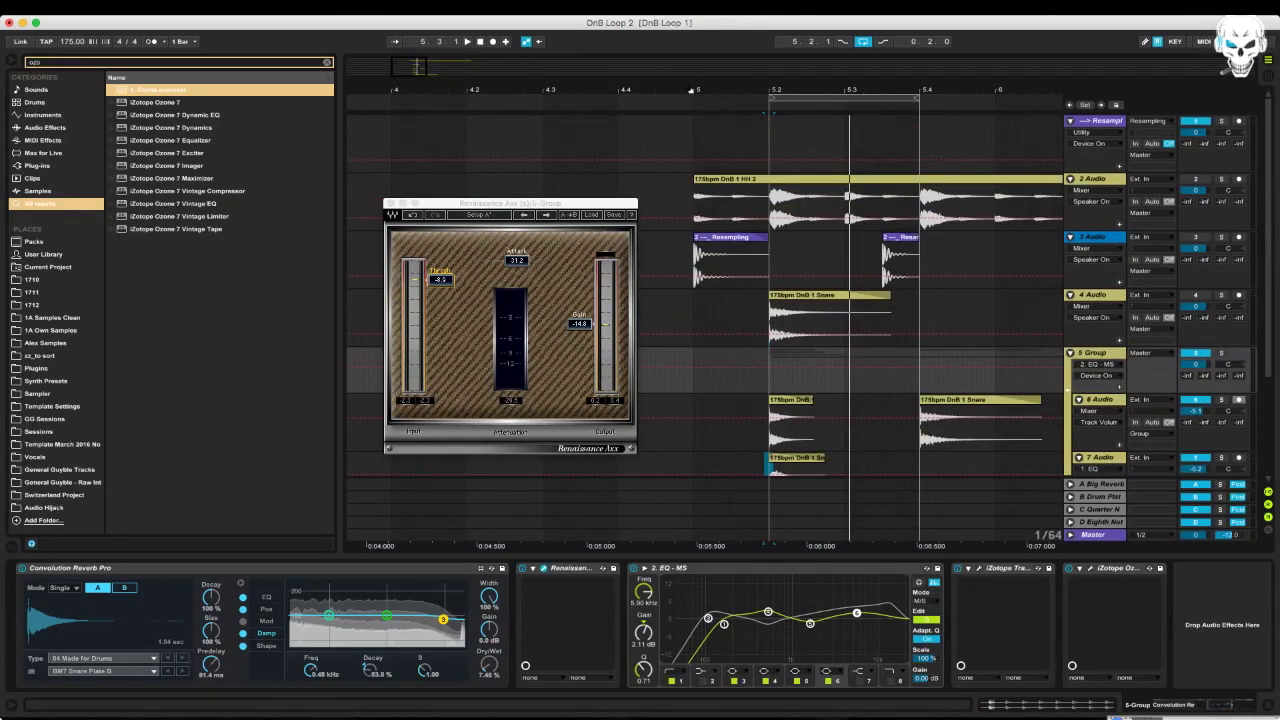
click(768, 139)
click(766, 143)
scroll(977, 267, down, 5)
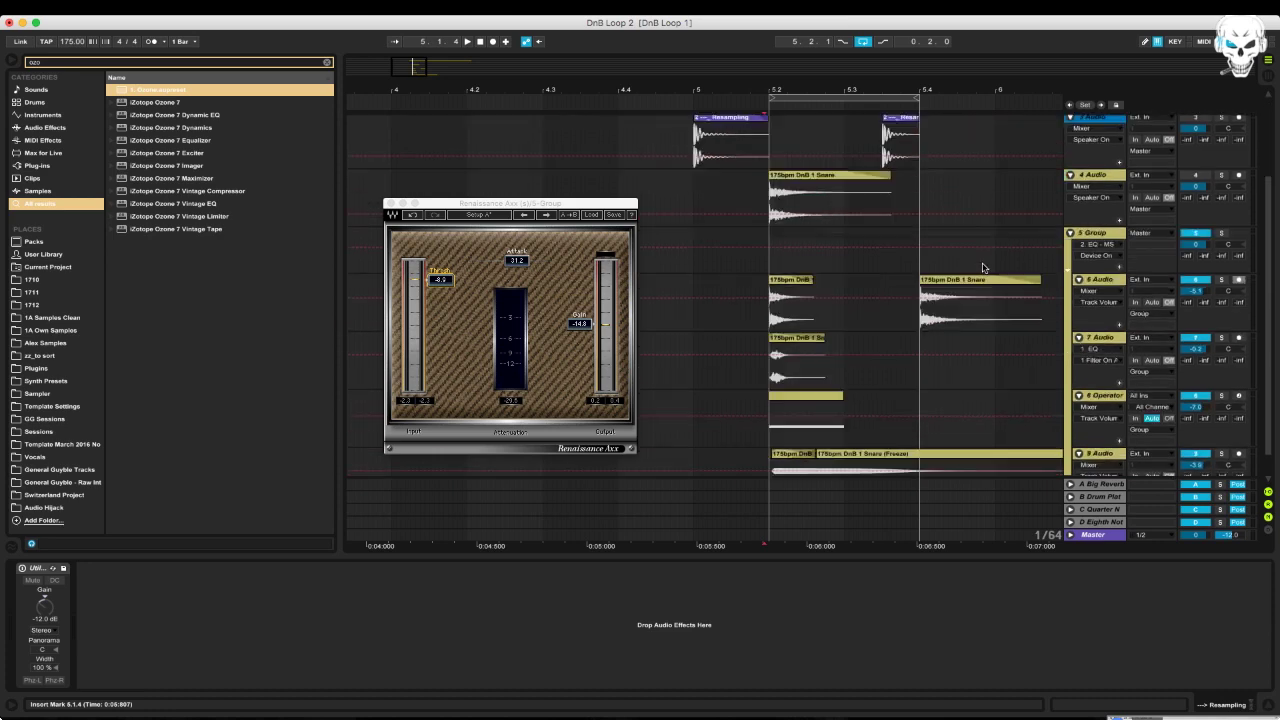
scroll(988, 284, right, 3)
scroll(988, 284, left, 3)
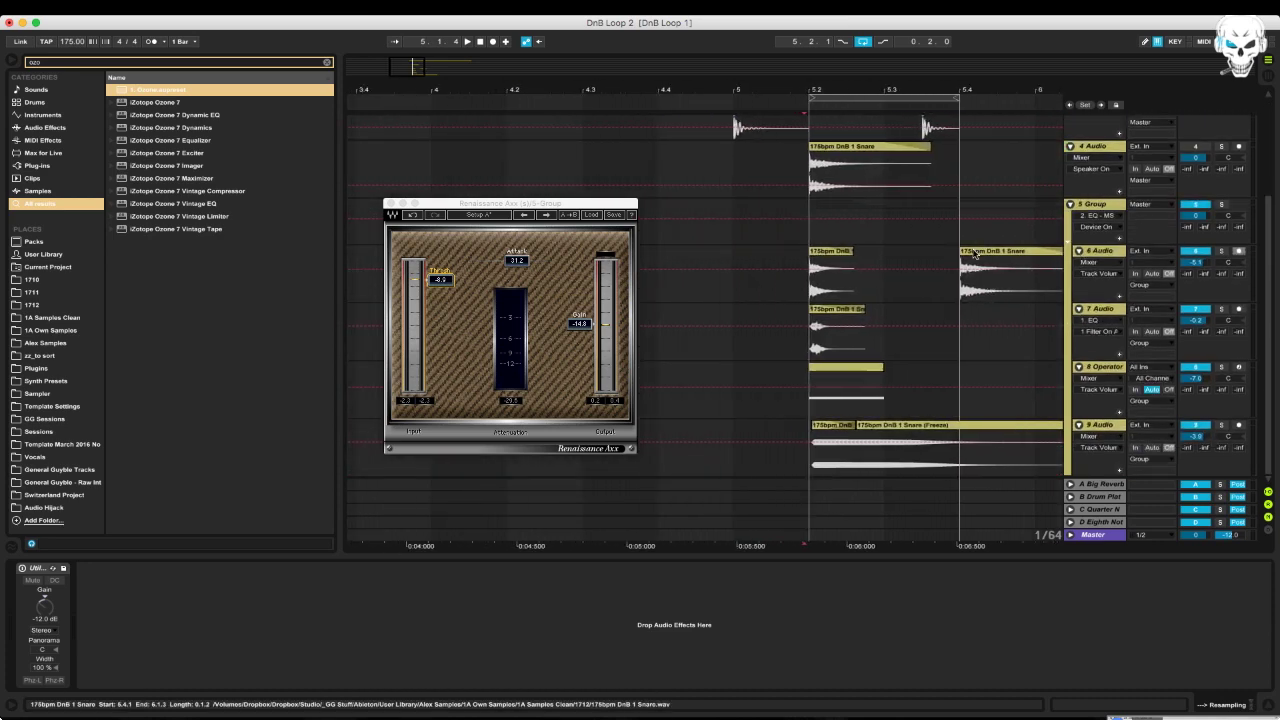
click(982, 259)
Arm the Resampling track, turn off looping and record the processed snare from 5.2.1
scroll(960, 230, up, 4)
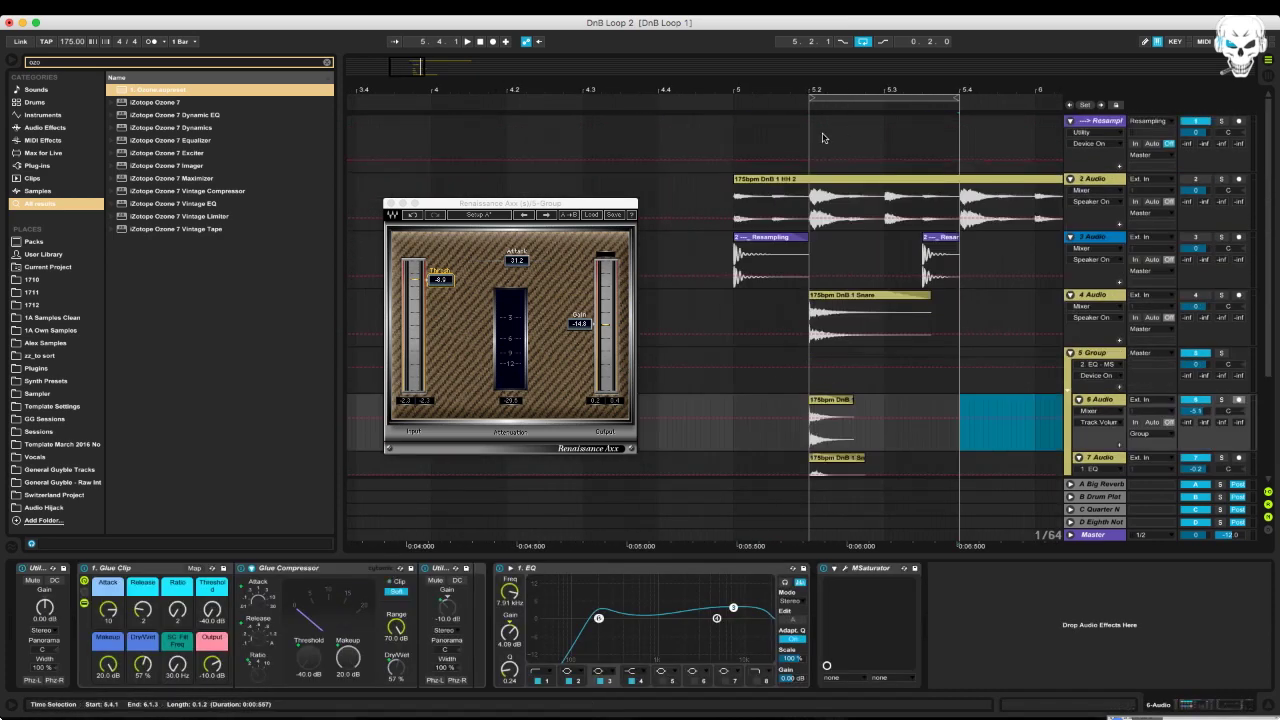
click(810, 141)
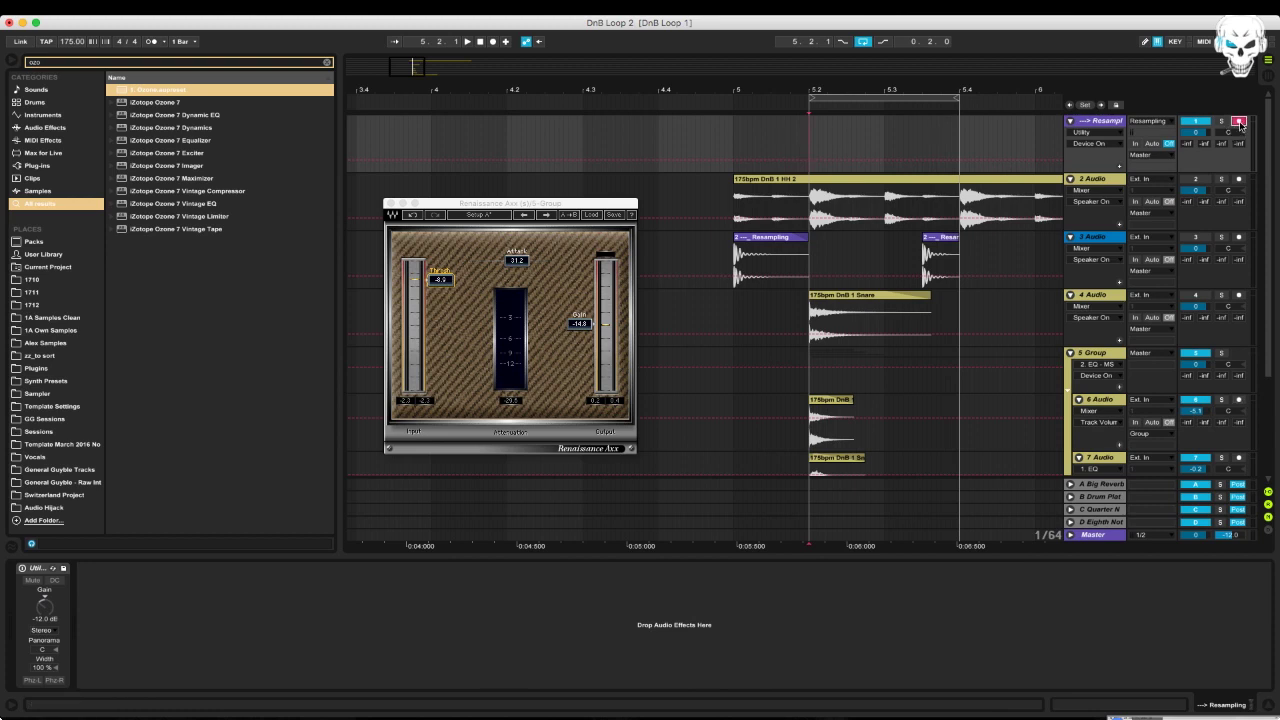
click(862, 42)
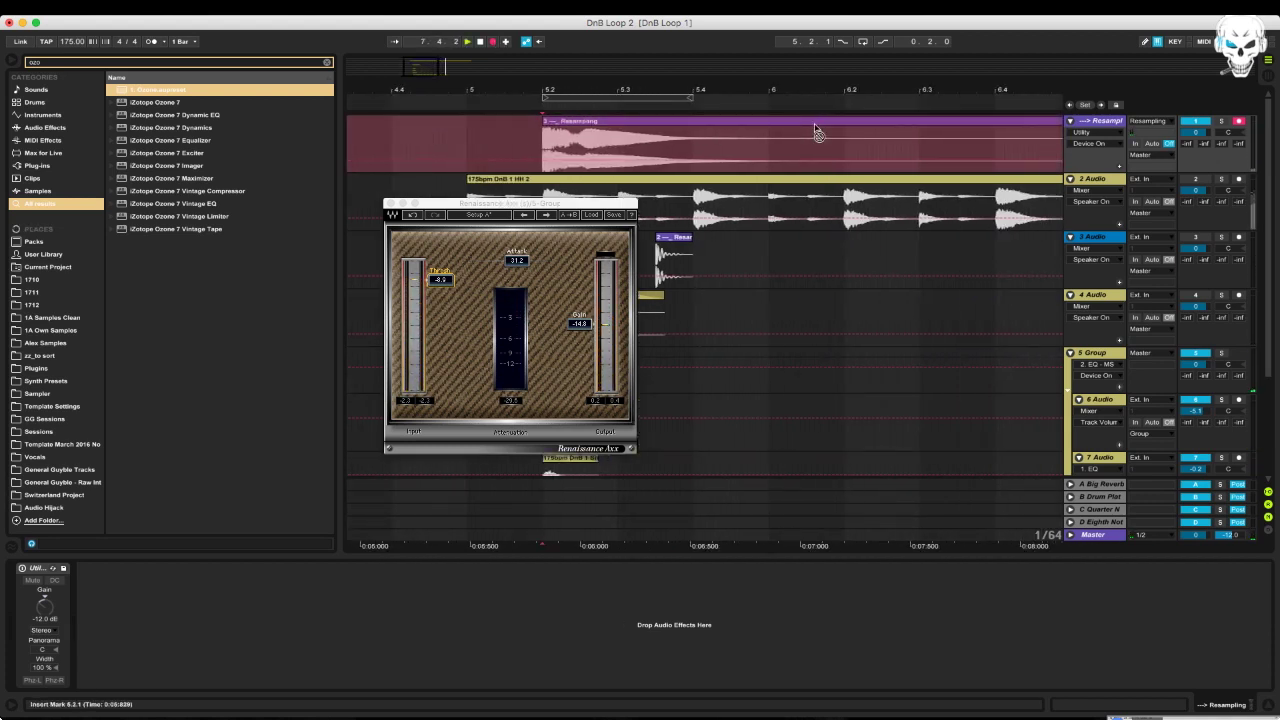
drag(624, 89, 624, 45)
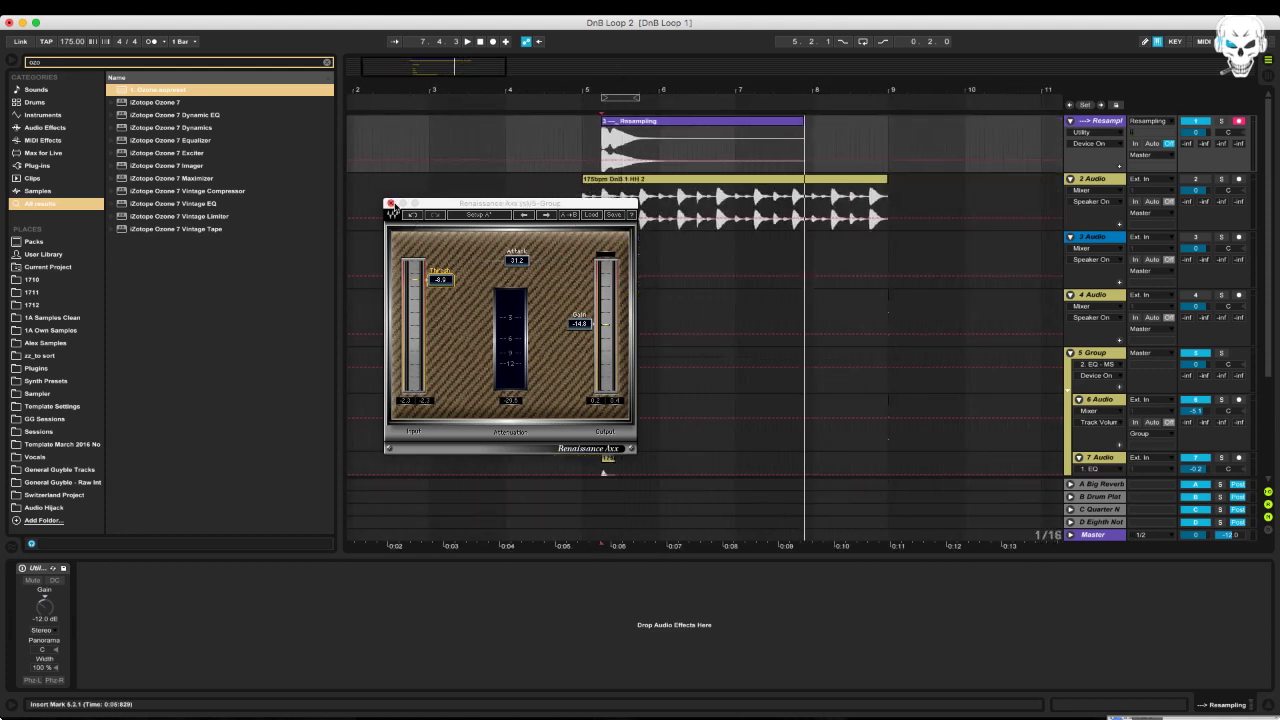
Close the Renaissance Axx window, move the recorded Resampling clip to bar 9 and play it back
click(390, 204)
click(658, 124)
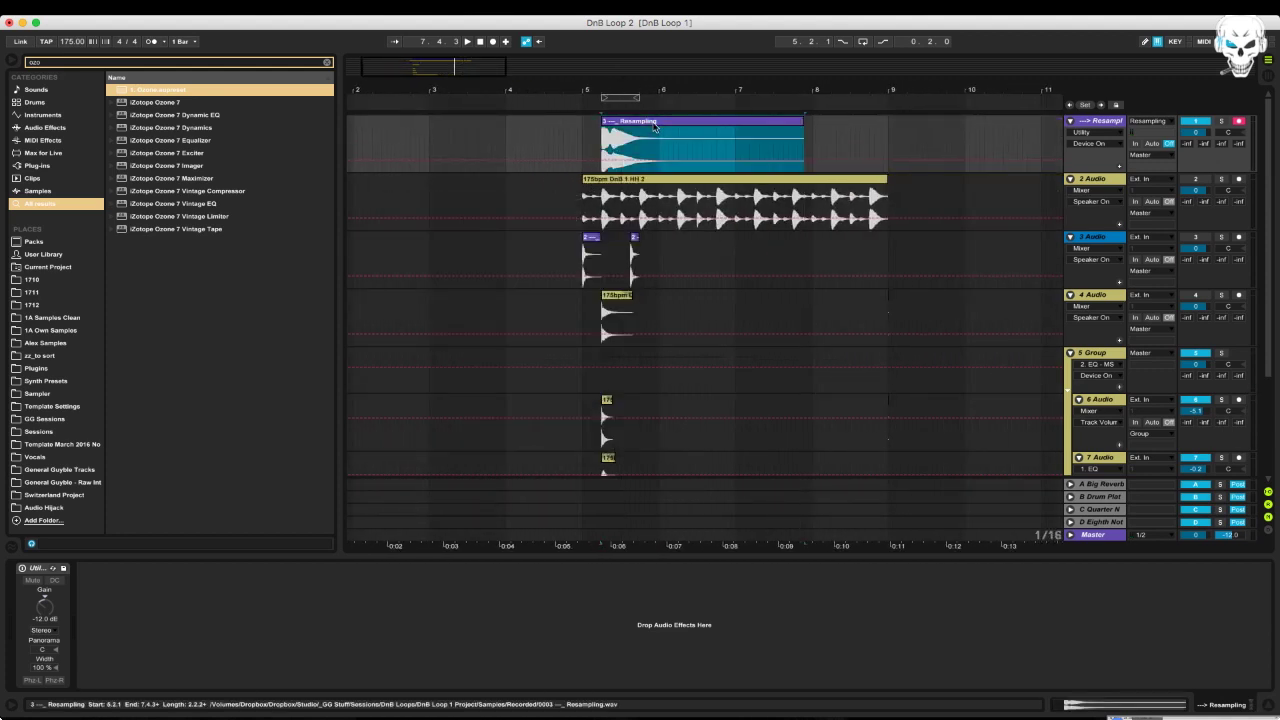
drag(755, 131, 900, 124)
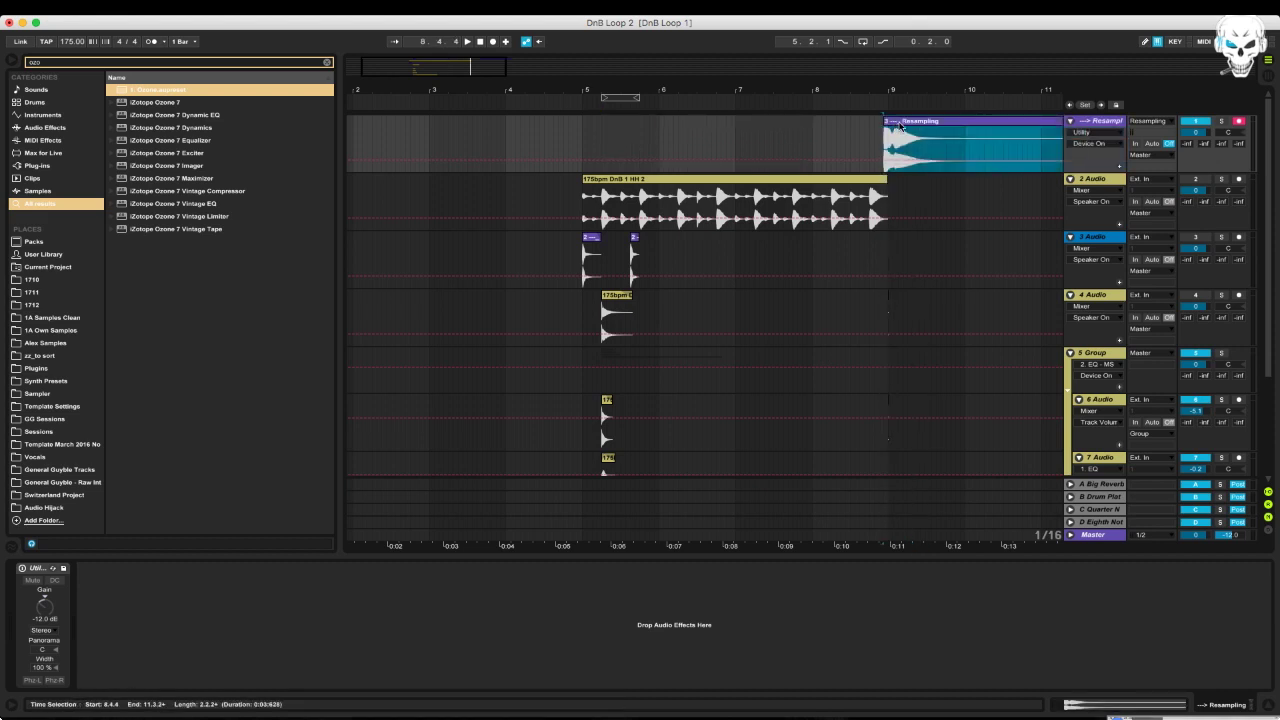
key(space)
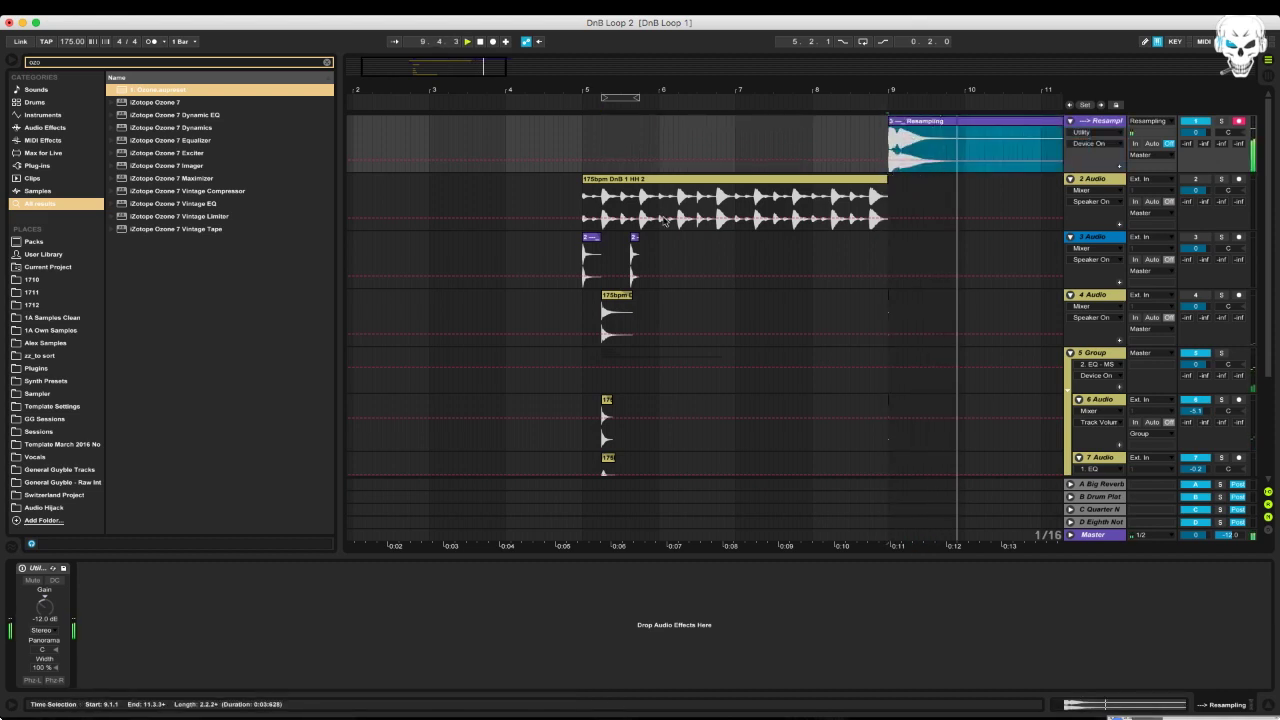
Turn off the Convolution Reverb Pro on the snare group
scroll(600, 300, down, 5)
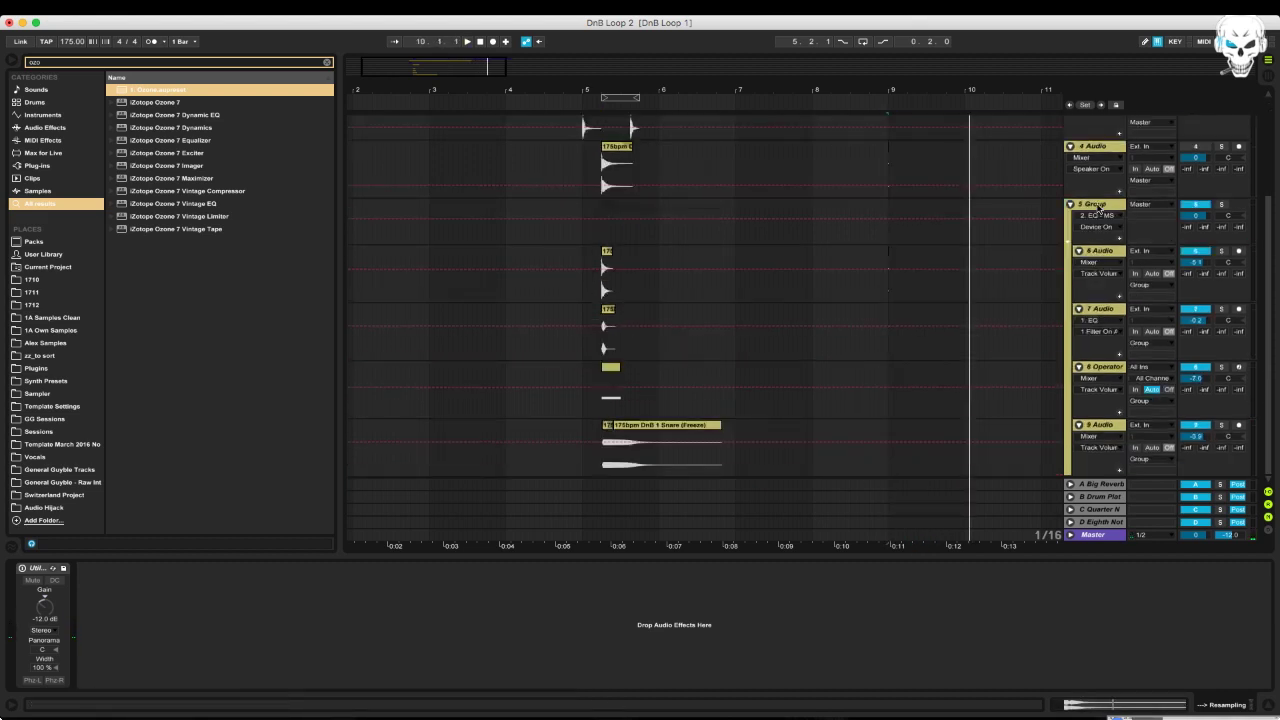
click(605, 240)
click(21, 568)
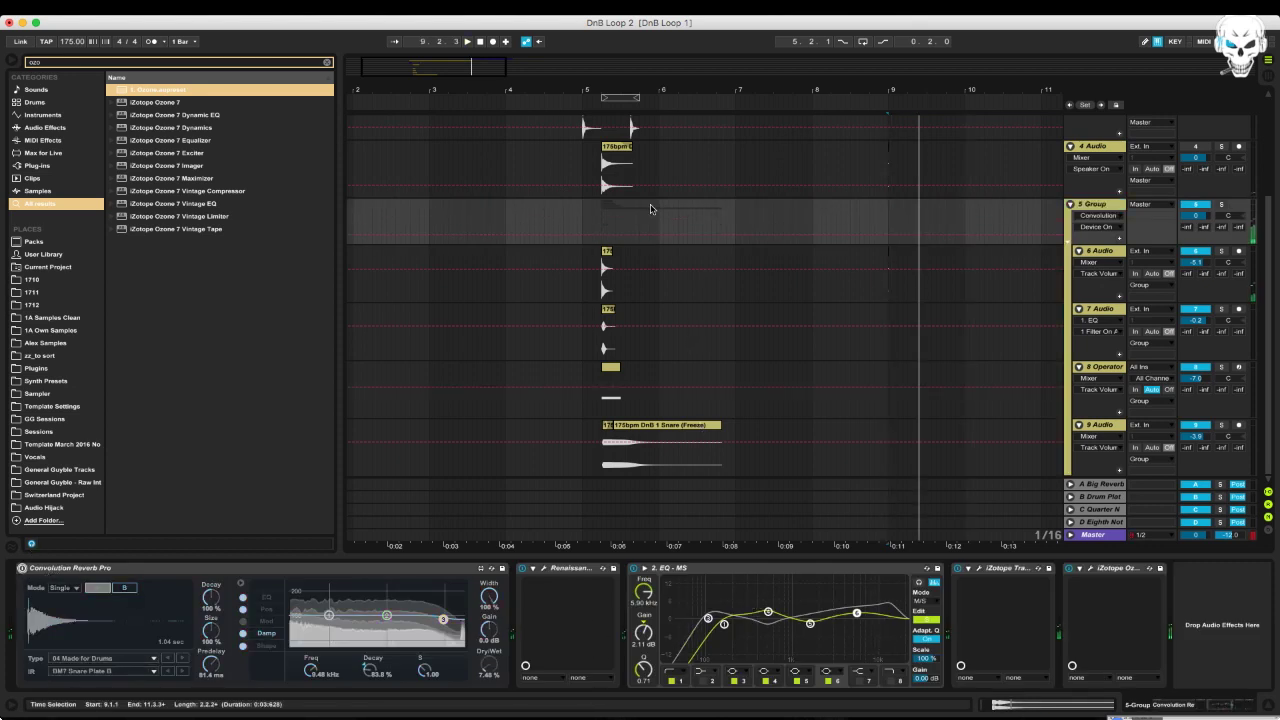
Record a version of the snare without reverb onto the Resampling track from 5.2.1
scroll(648, 245, up, 5)
click(592, 137)
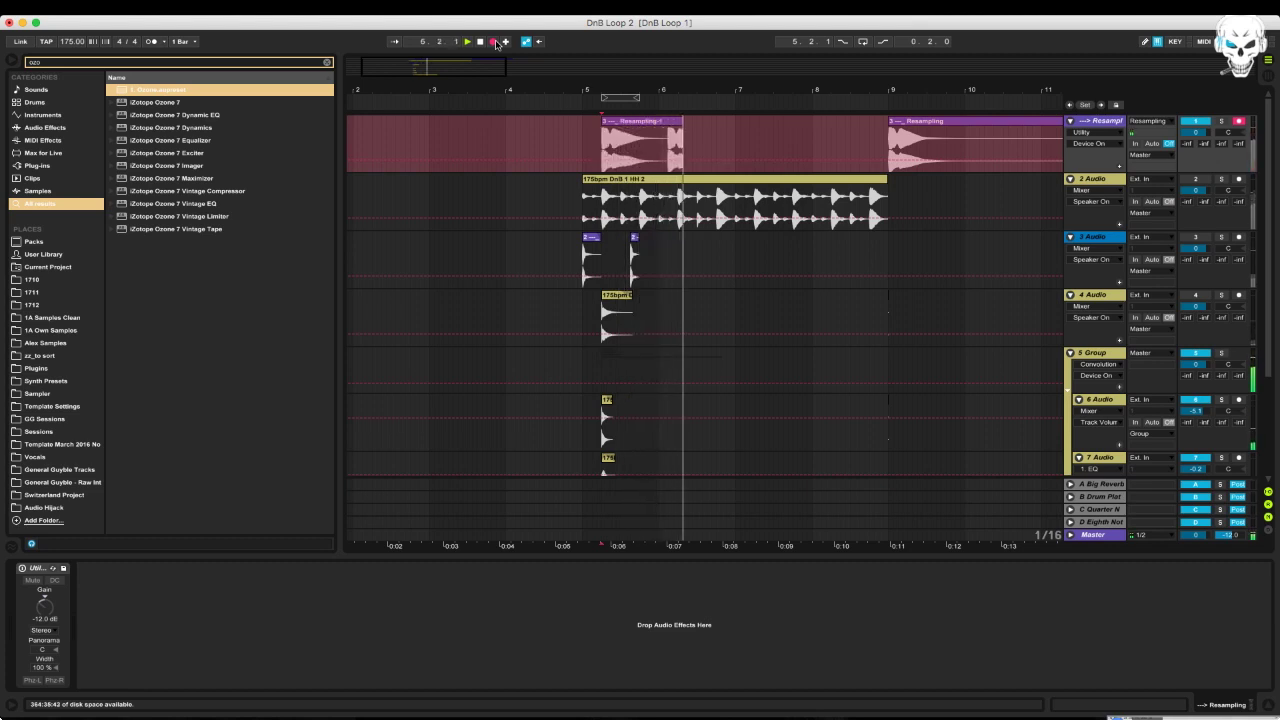
click(495, 43)
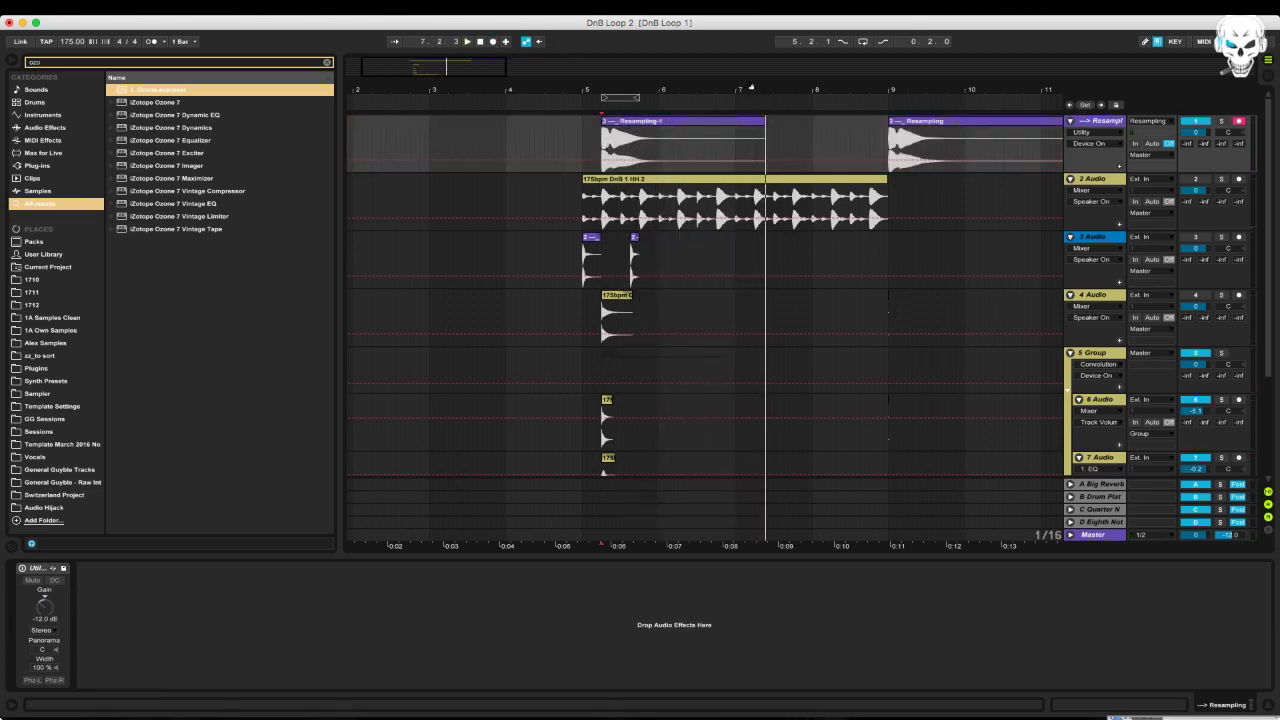
key(space)
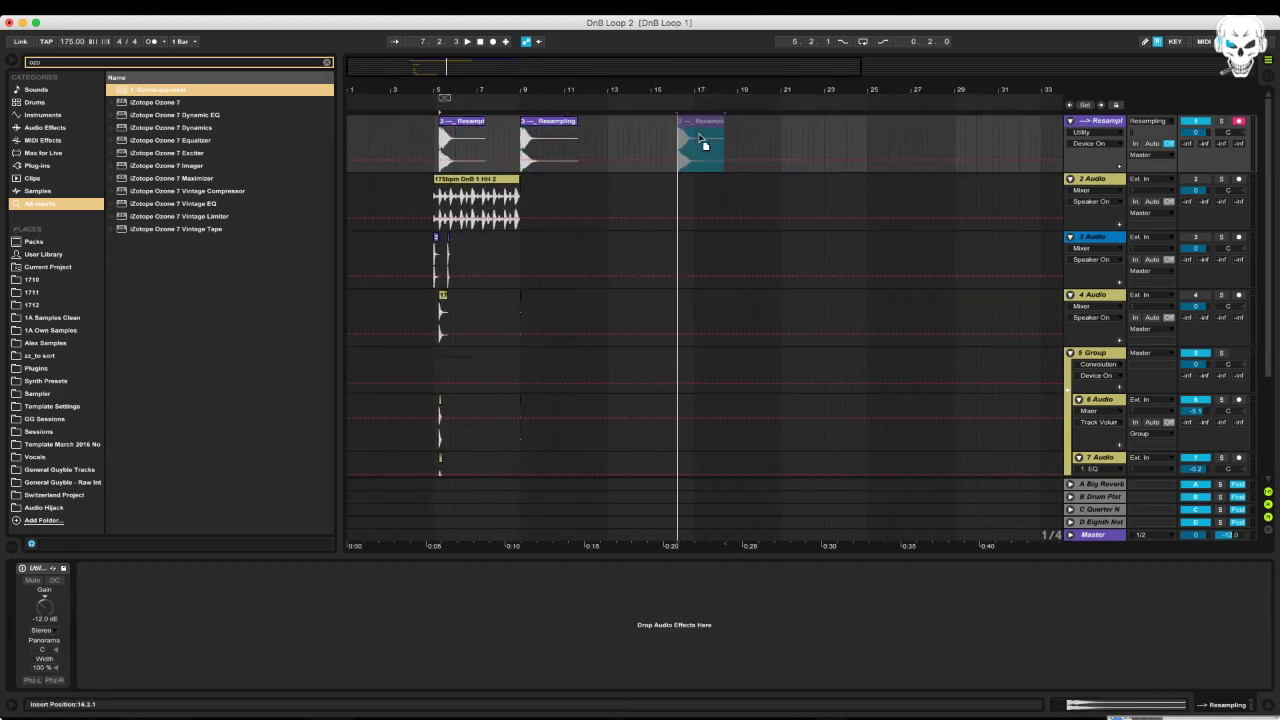